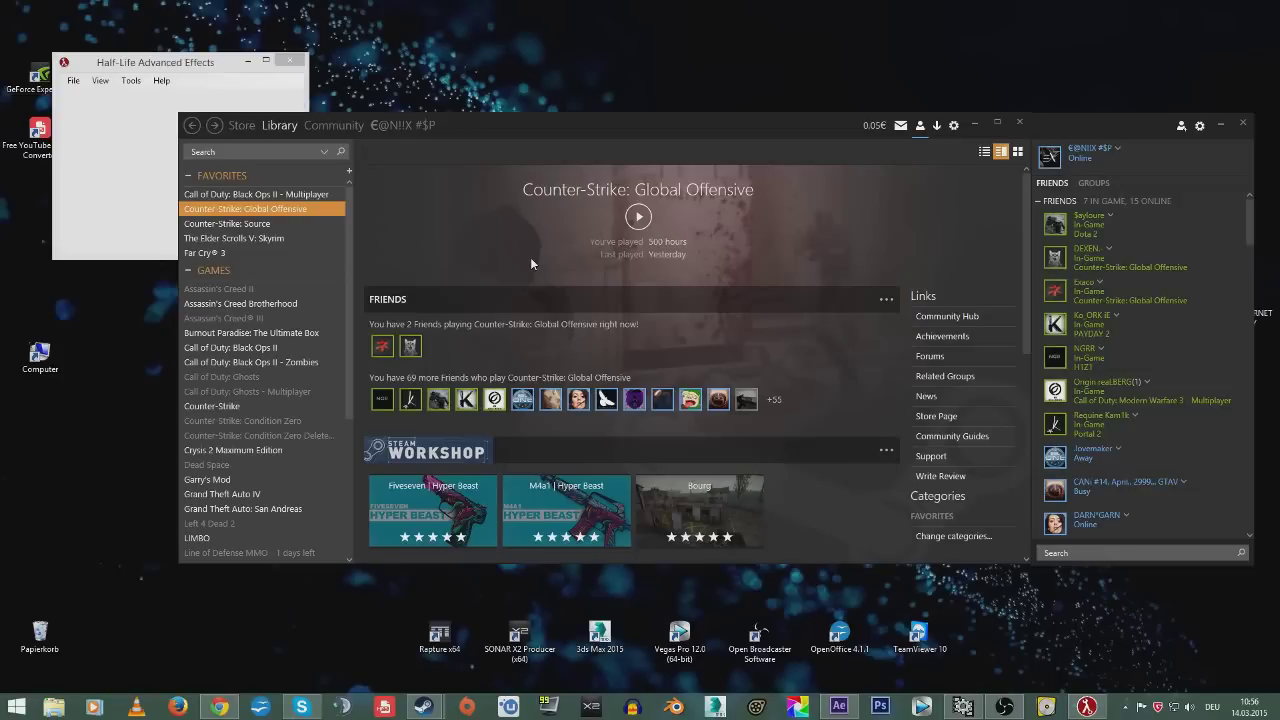
- Bring HLAE to the front, then restore the empty VirtualDub 1.10.4 window
{"action": "left_click", "coordinate": [147, 62]}
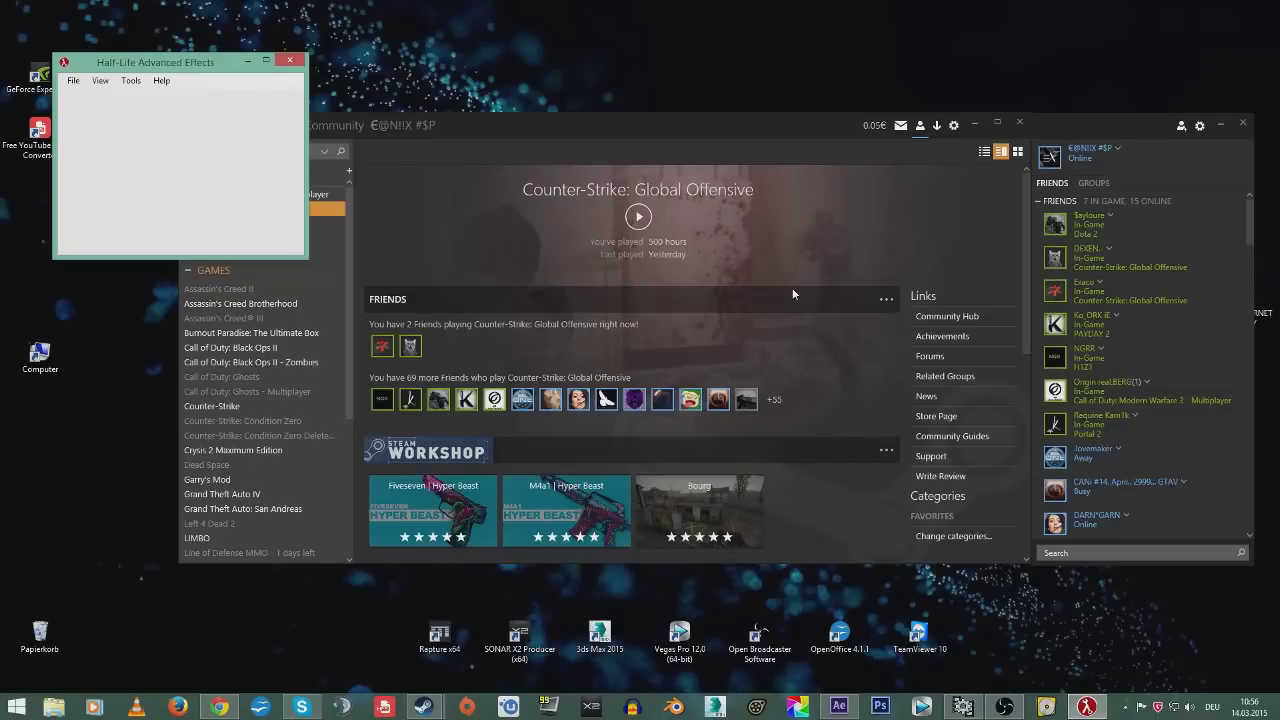
{"action": "left_click", "coordinate": [962, 707]}
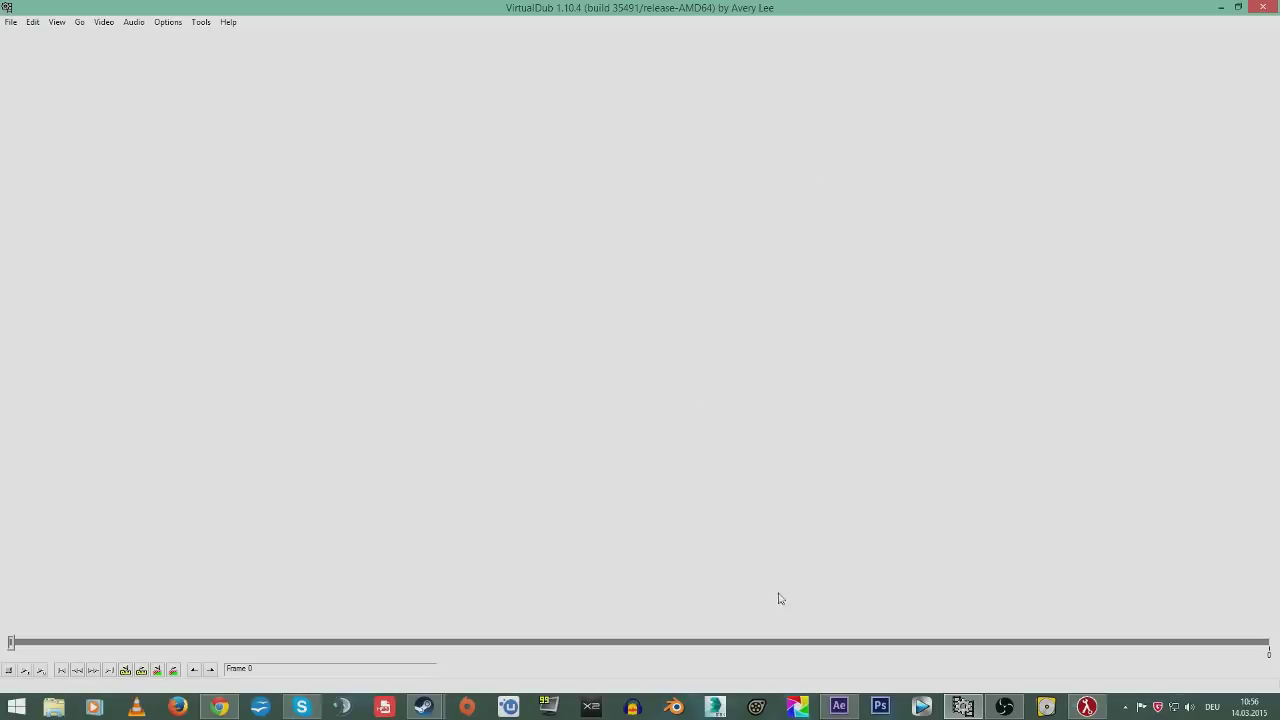
- Bring HLAE back into view and open Tools > Developer > Custom Loader
{"action": "left_click", "coordinate": [838, 707]}
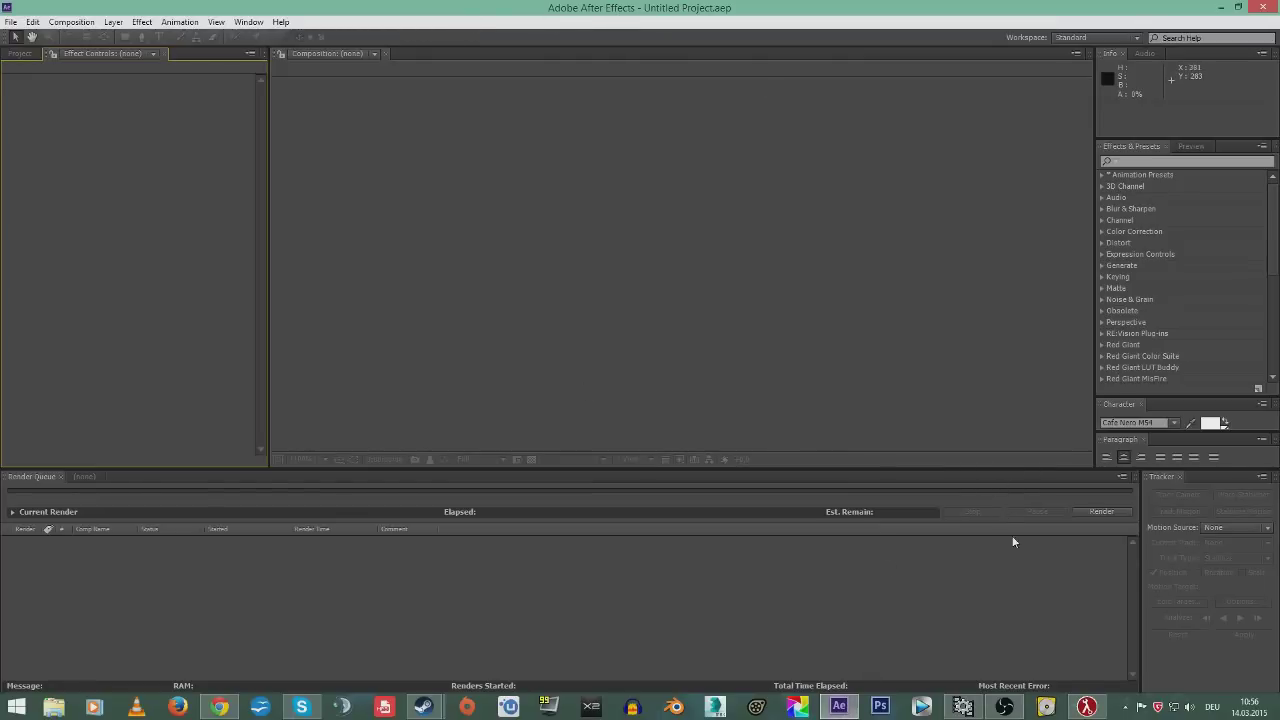
{"action": "left_click", "coordinate": [1086, 707]}
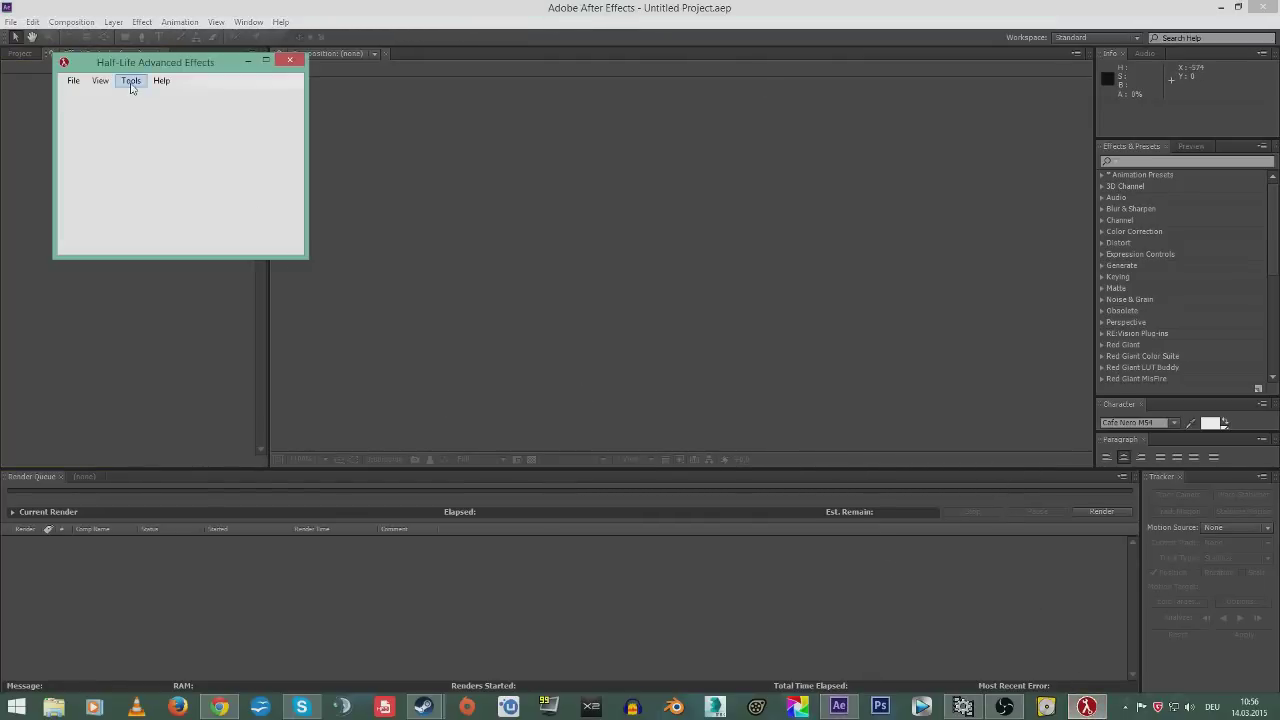
{"action": "left_click_drag", "start_coordinate": [147, 68], "coordinate": [241, 113]}
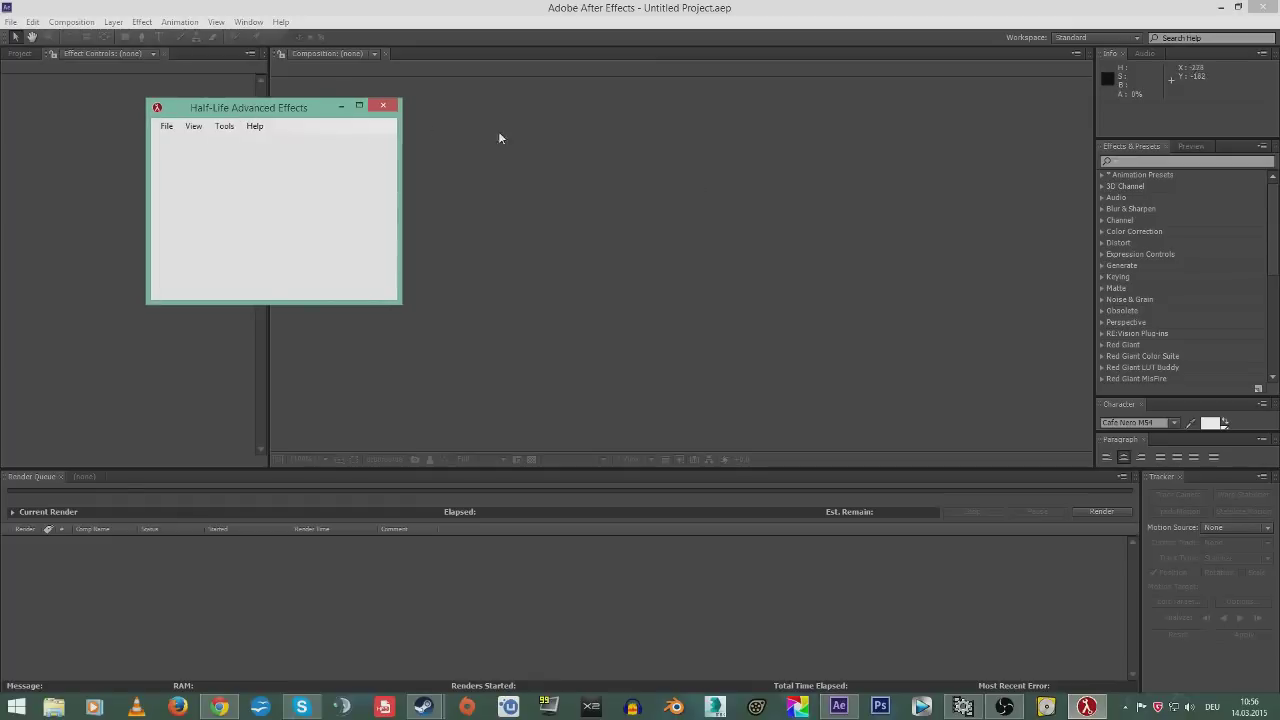
{"action": "left_click", "coordinate": [231, 135]}
{"action": "mouse_move", "coordinate": [285, 191]}
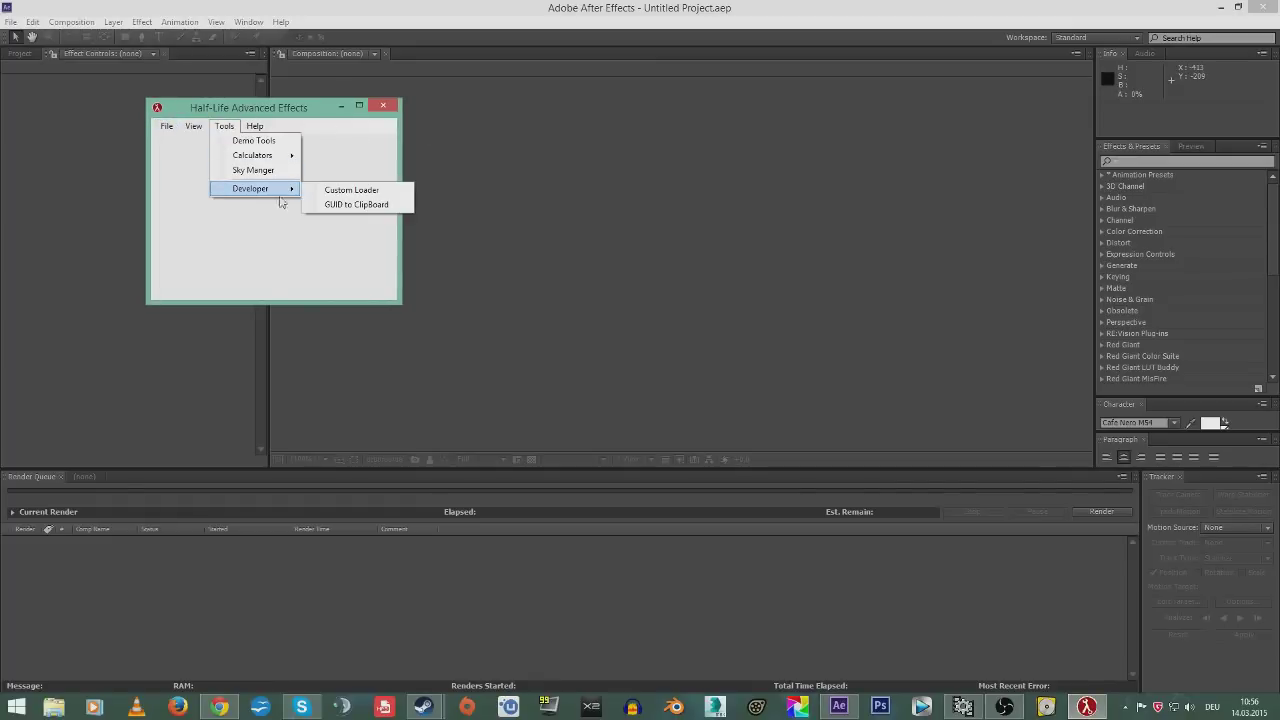
{"action": "left_click", "coordinate": [336, 194]}
{"action": "left_click_drag", "start_coordinate": [268, 114], "coordinate": [423, 140]}
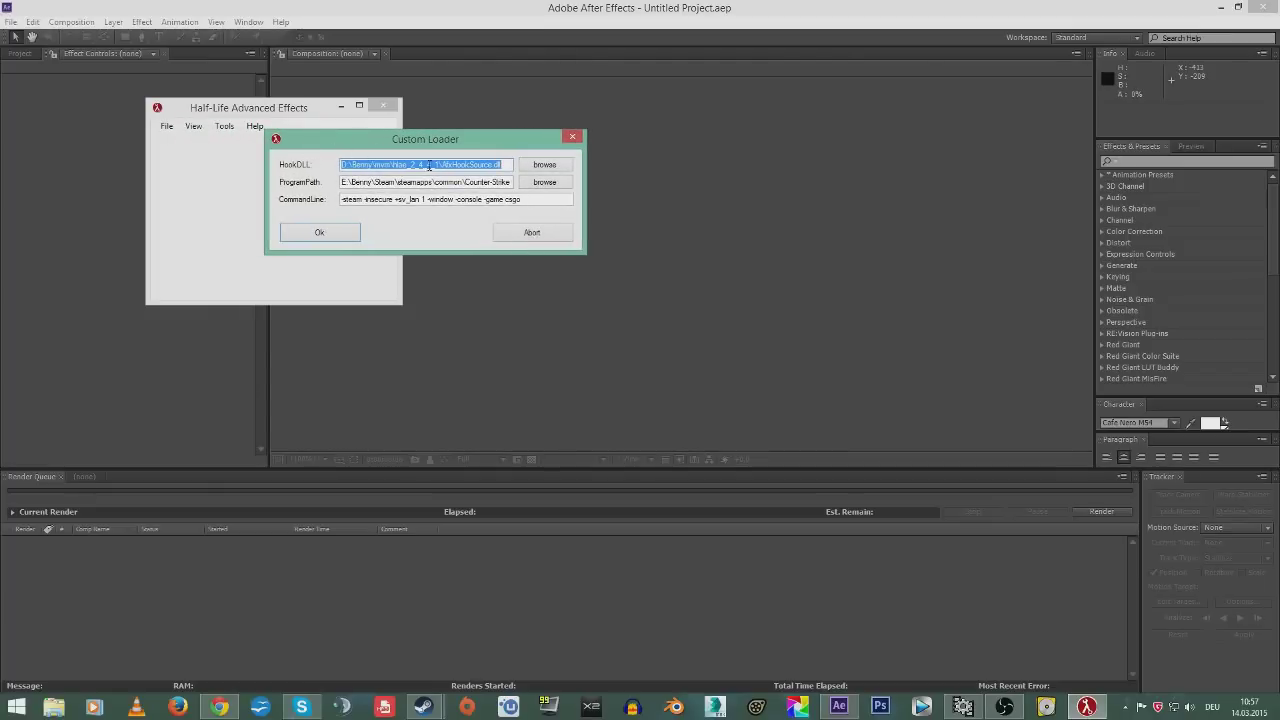
- Check the loader fields, then browse drives E: and D: for a new hook DLL
{"action": "left_click", "coordinate": [508, 166]}
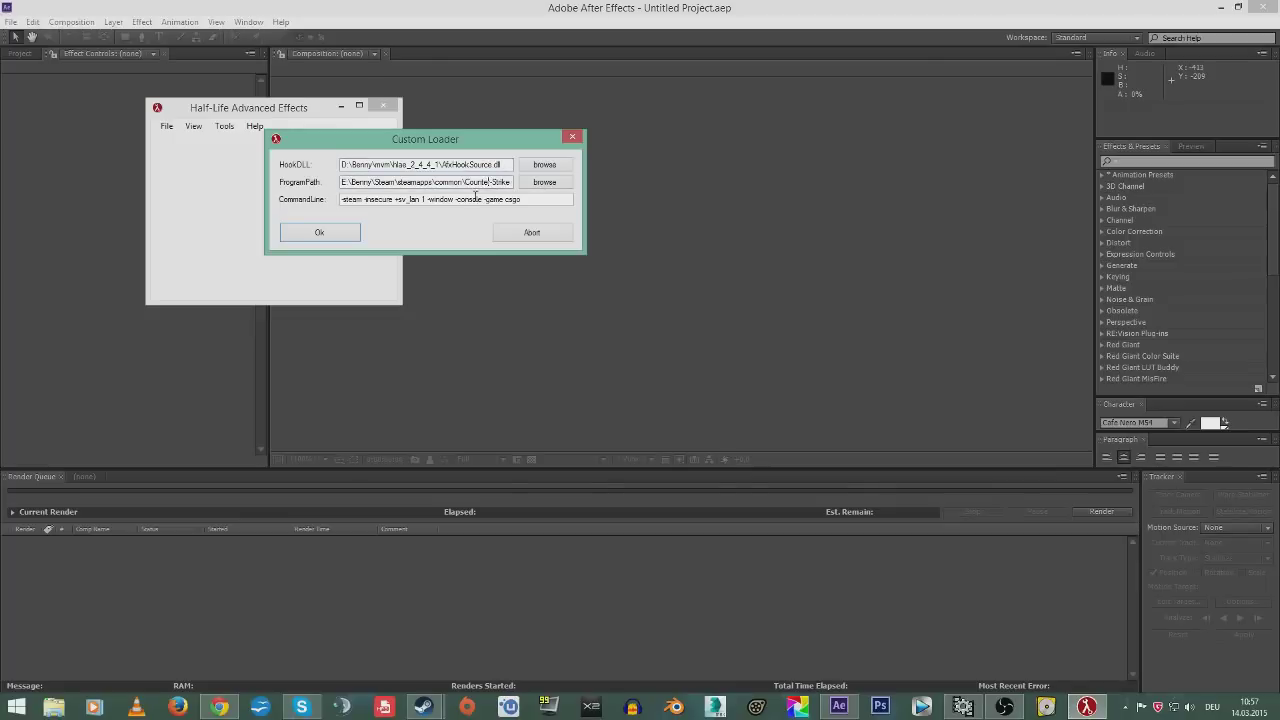
{"action": "double_click", "coordinate": [531, 199]}
{"action": "left_click", "coordinate": [483, 182]}
{"action": "left_click", "coordinate": [545, 165]}
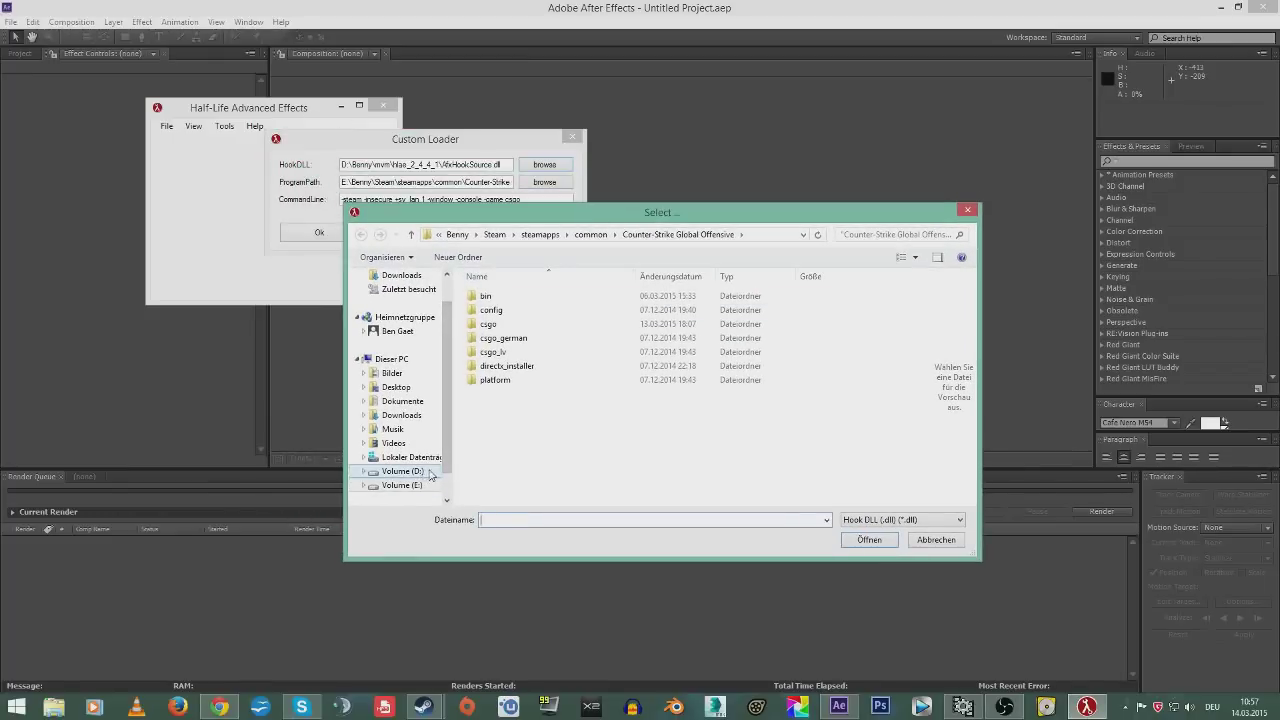
{"action": "left_click", "coordinate": [414, 484]}
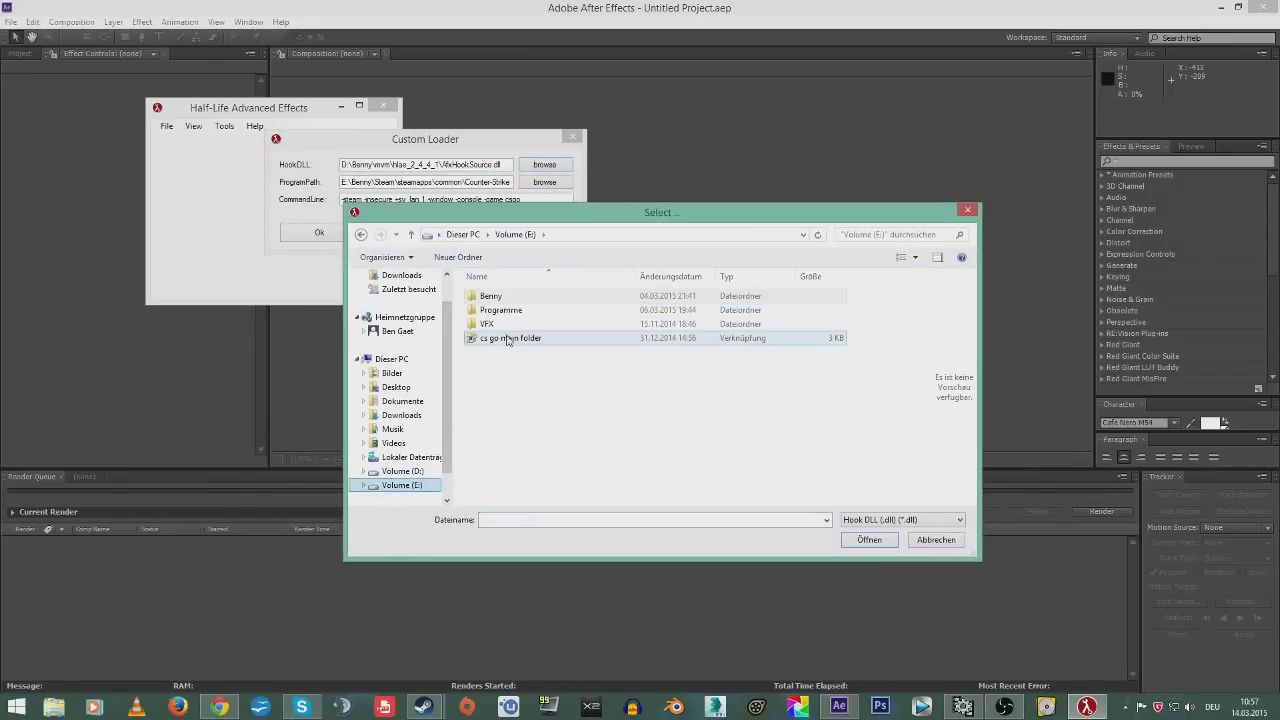
{"action": "double_click", "coordinate": [500, 312]}
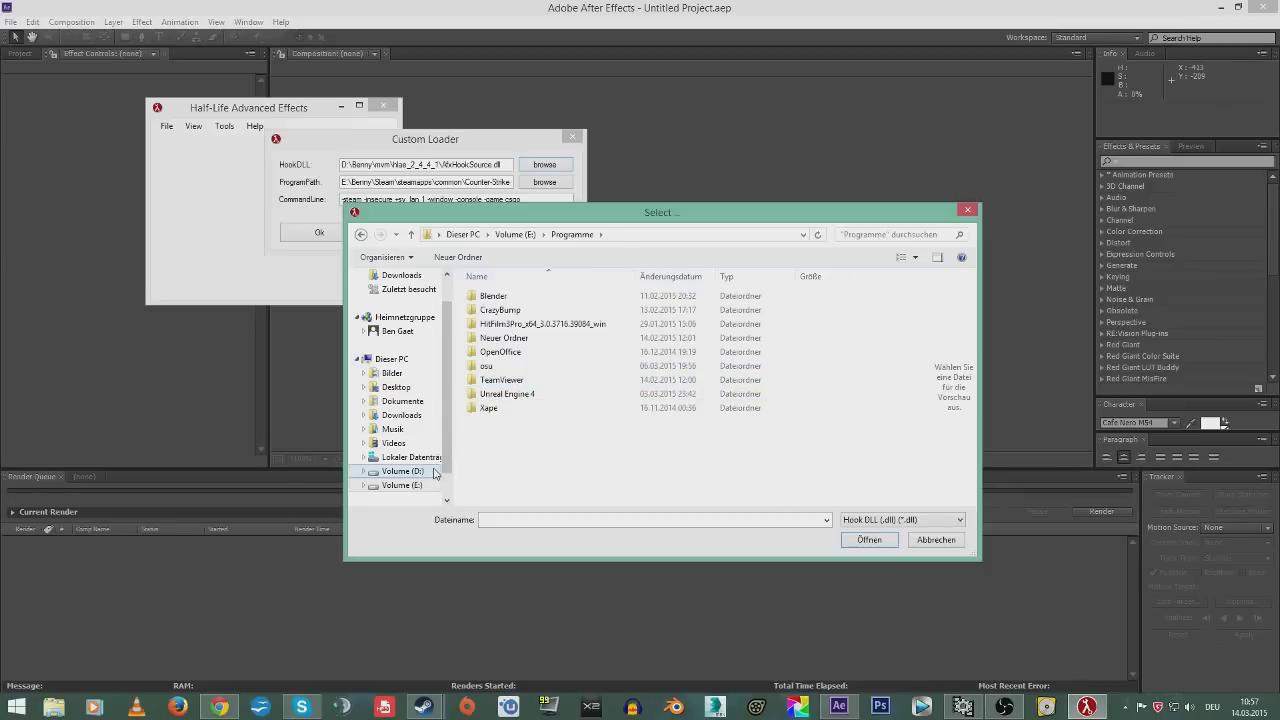
{"action": "left_click", "coordinate": [403, 471]}
{"action": "double_click", "coordinate": [497, 341]}
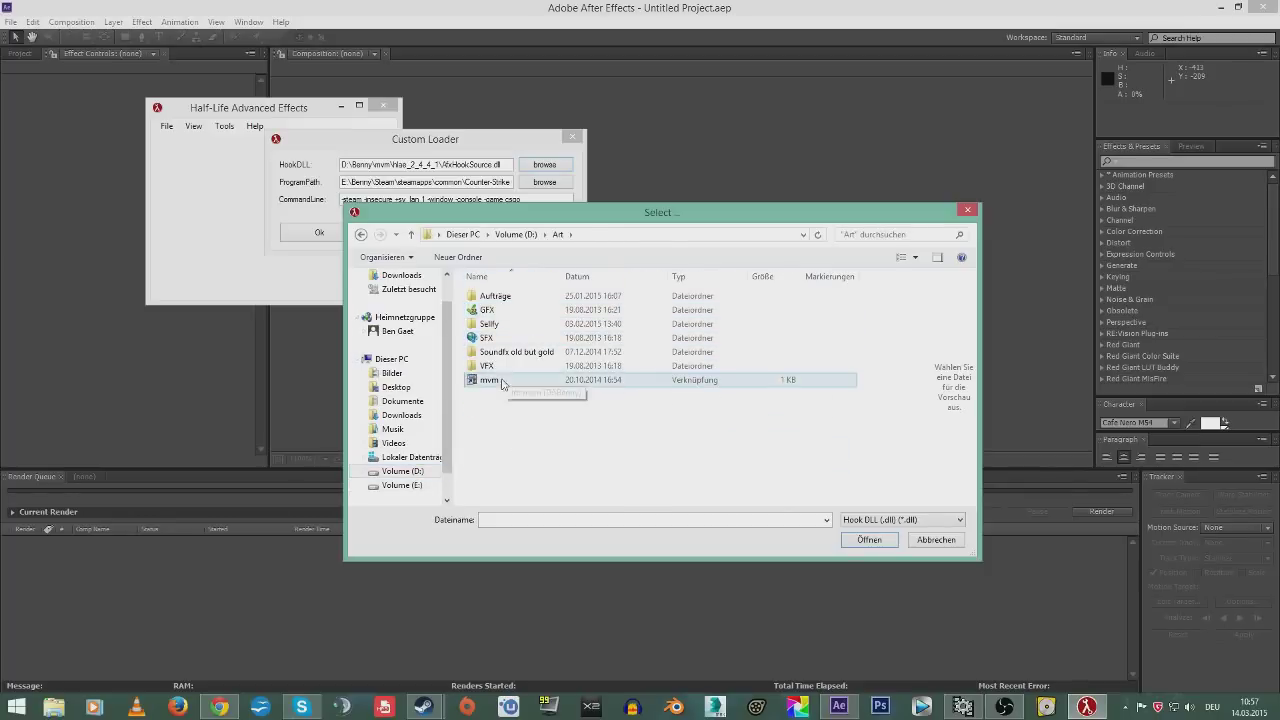
- Go into the mvm\hlae_2_4_4_1 folder on D: and pick AfxHookSource.dll as the hook DLL
{"action": "key", "text": "BackSpace"}
{"action": "double_click", "coordinate": [576, 310]}
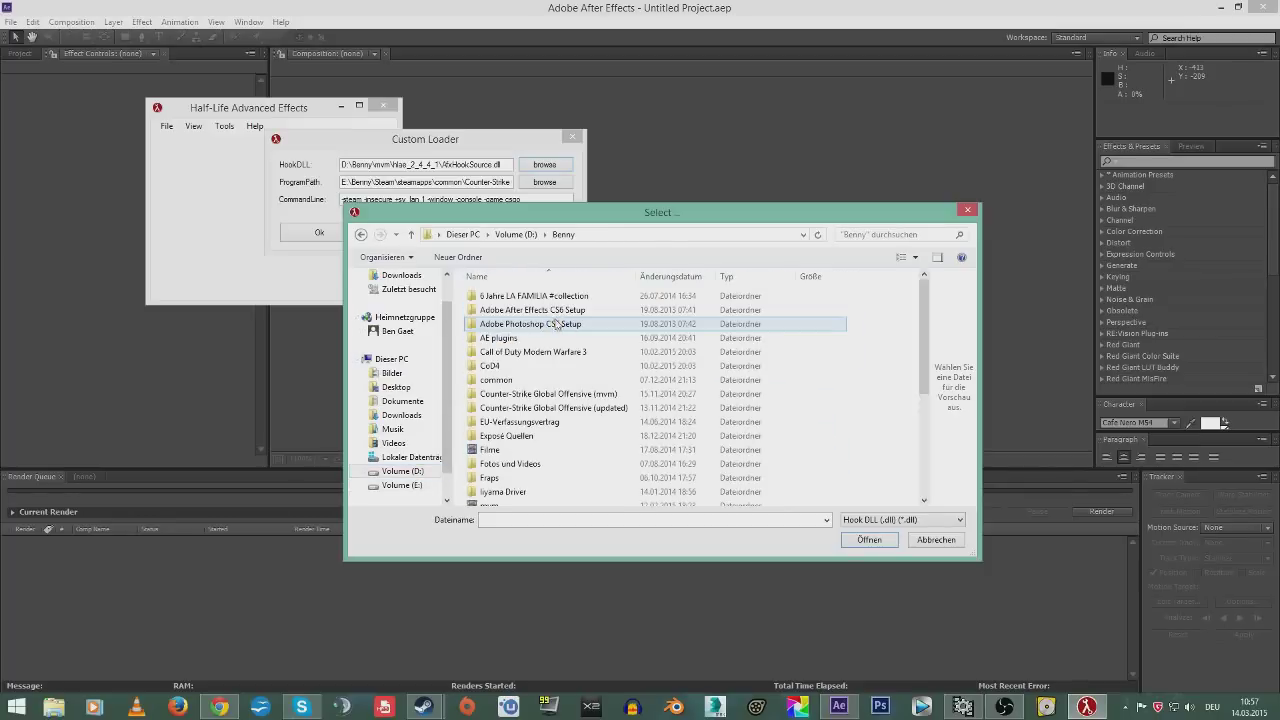
{"action": "scroll", "coordinate": [518, 456], "scroll_direction": "down", "scroll_amount": 1}
{"action": "double_click", "coordinate": [505, 472]}
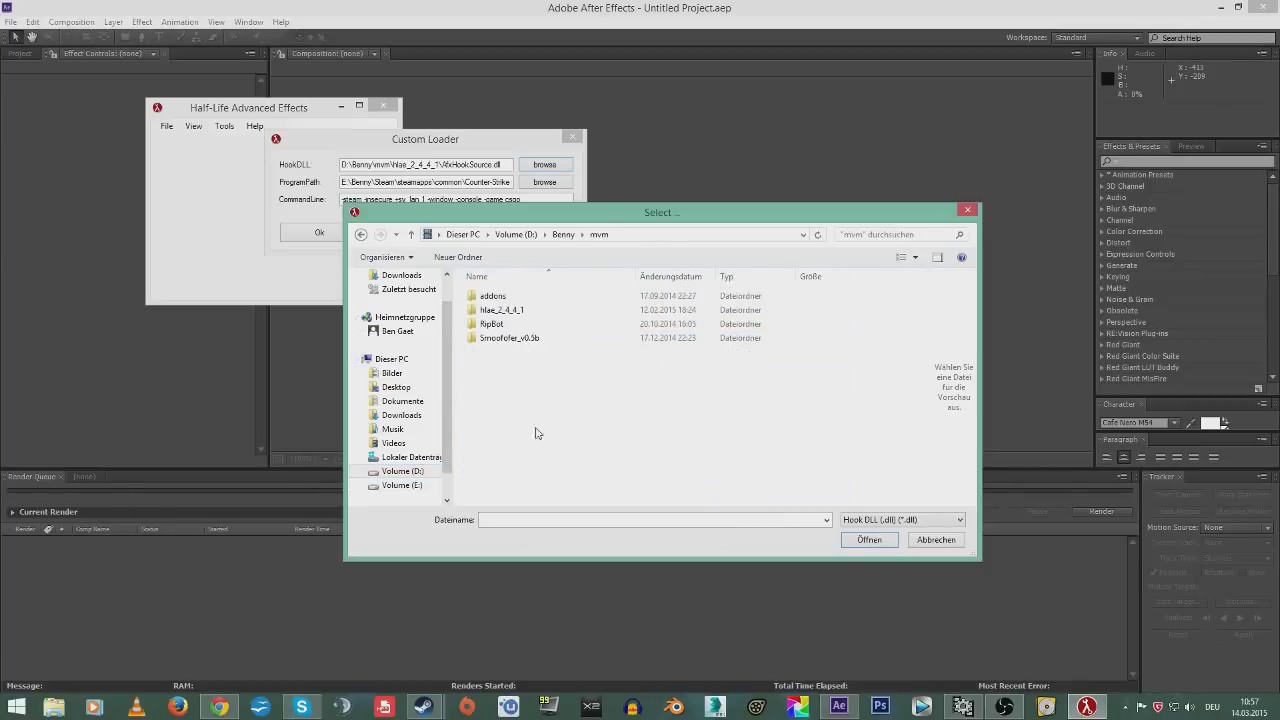
{"action": "double_click", "coordinate": [510, 310]}
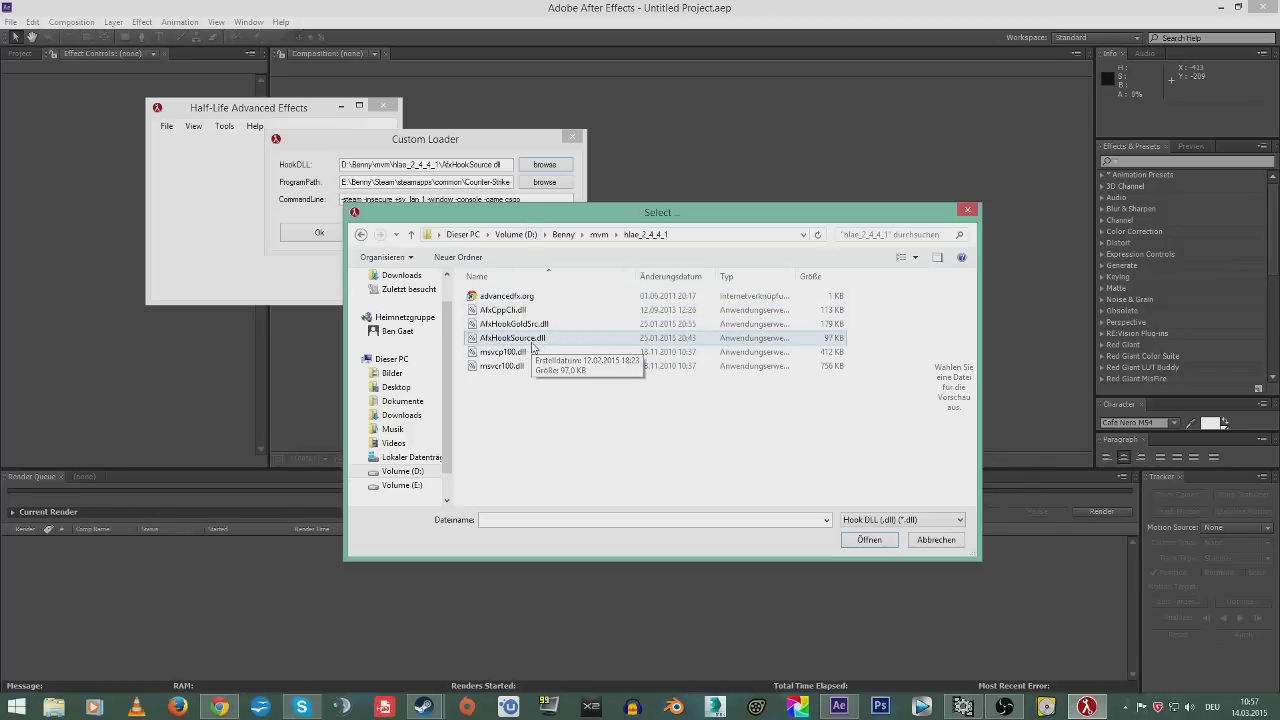
{"action": "double_click", "coordinate": [533, 340]}
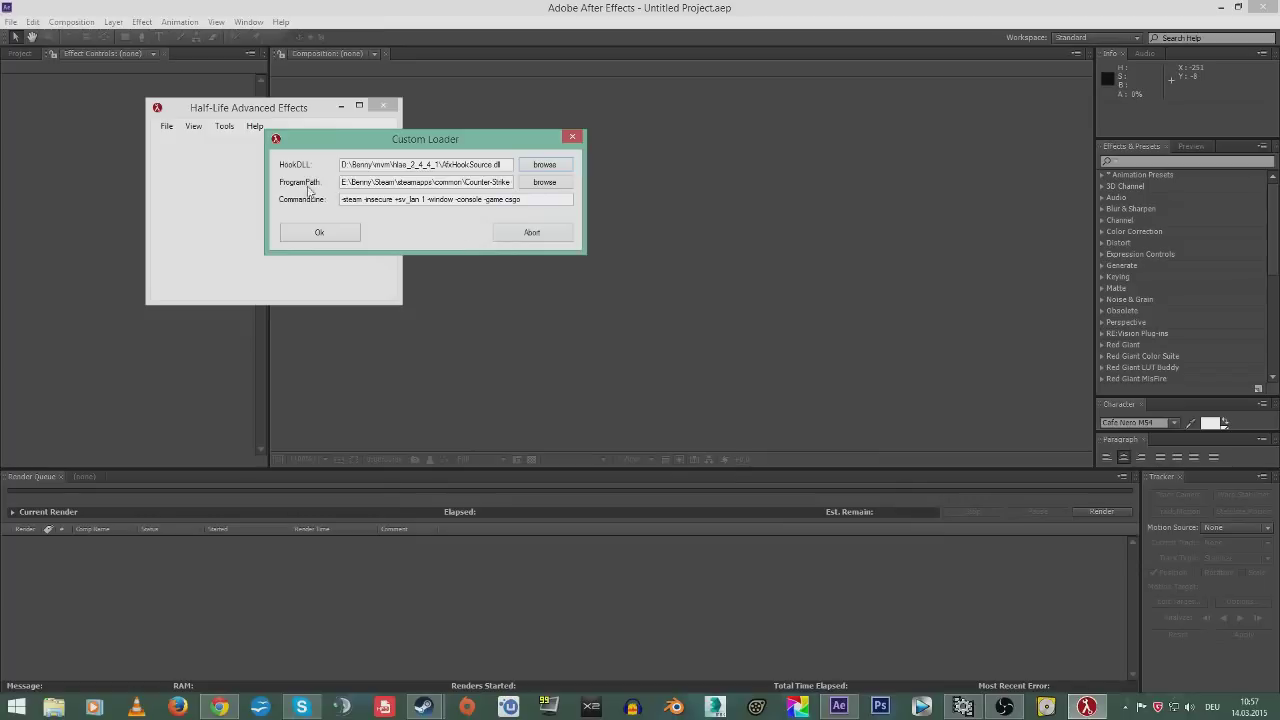
- Set the program path to csgo.exe in Steam\steamapps\common\Counter-Strike Global Offensive on drive E:
{"action": "left_click", "coordinate": [545, 182]}
{"action": "left_click_drag", "start_coordinate": [564, 222], "coordinate": [515, 259]}
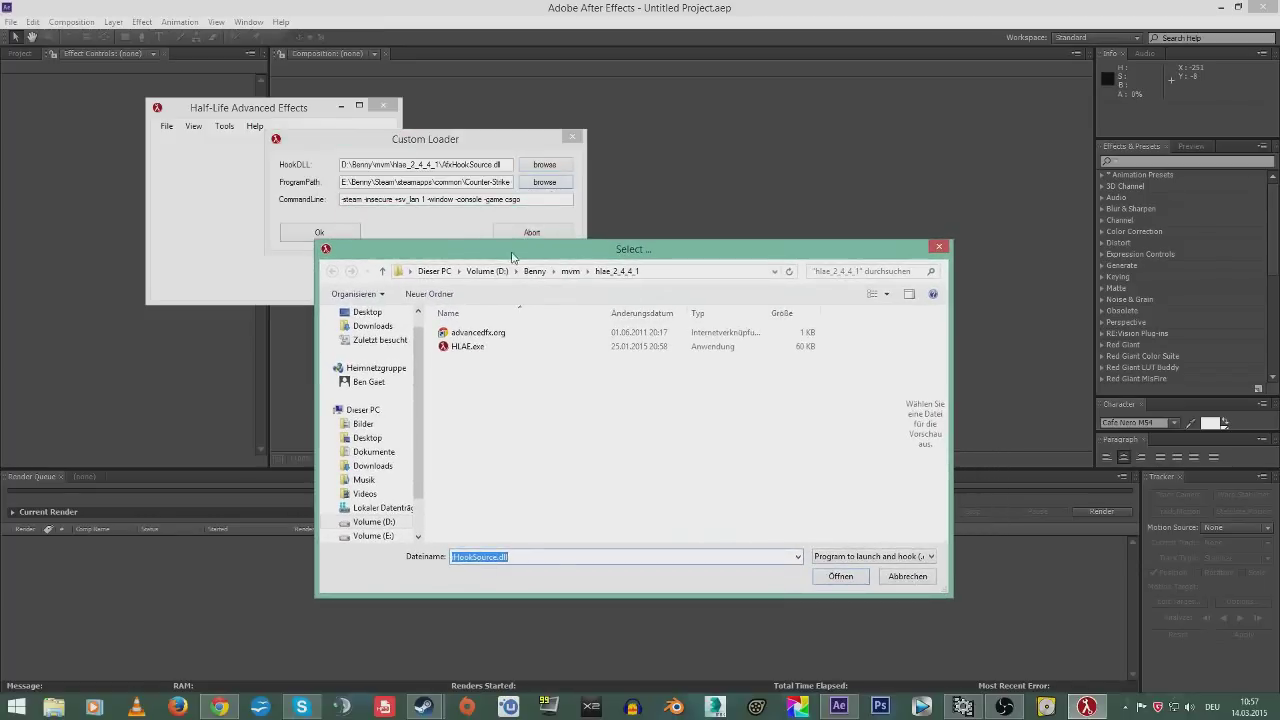
{"action": "left_click", "coordinate": [380, 522]}
{"action": "double_click", "coordinate": [461, 332]}
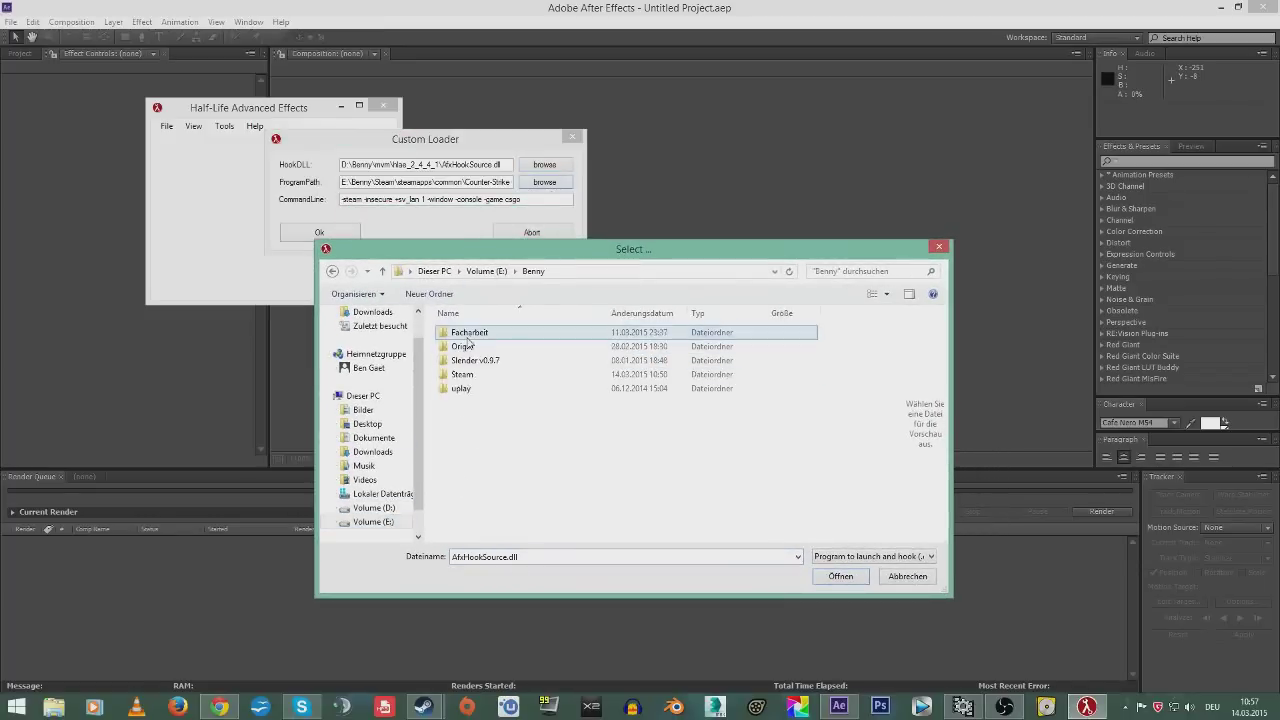
{"action": "double_click", "coordinate": [476, 374]}
{"action": "scroll", "coordinate": [492, 430], "scroll_direction": "down", "scroll_amount": 3}
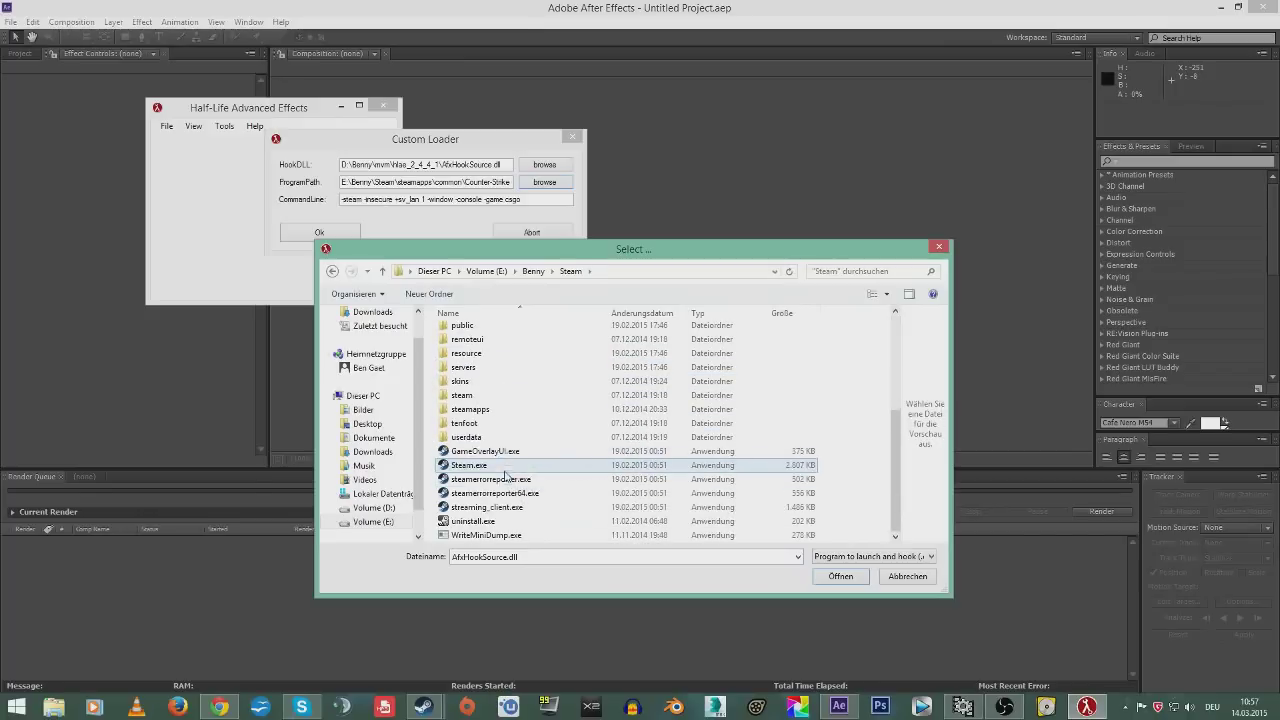
{"action": "double_click", "coordinate": [491, 410]}
{"action": "double_click", "coordinate": [475, 335]}
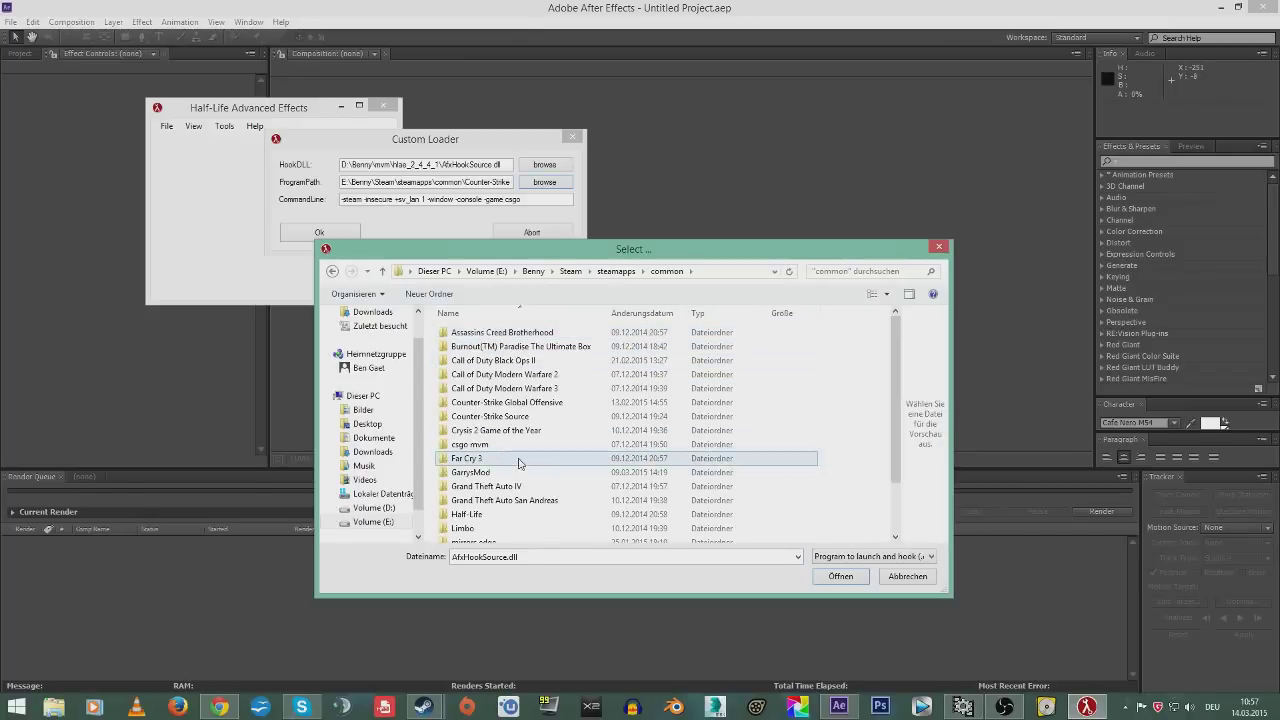
{"action": "double_click", "coordinate": [495, 402]}
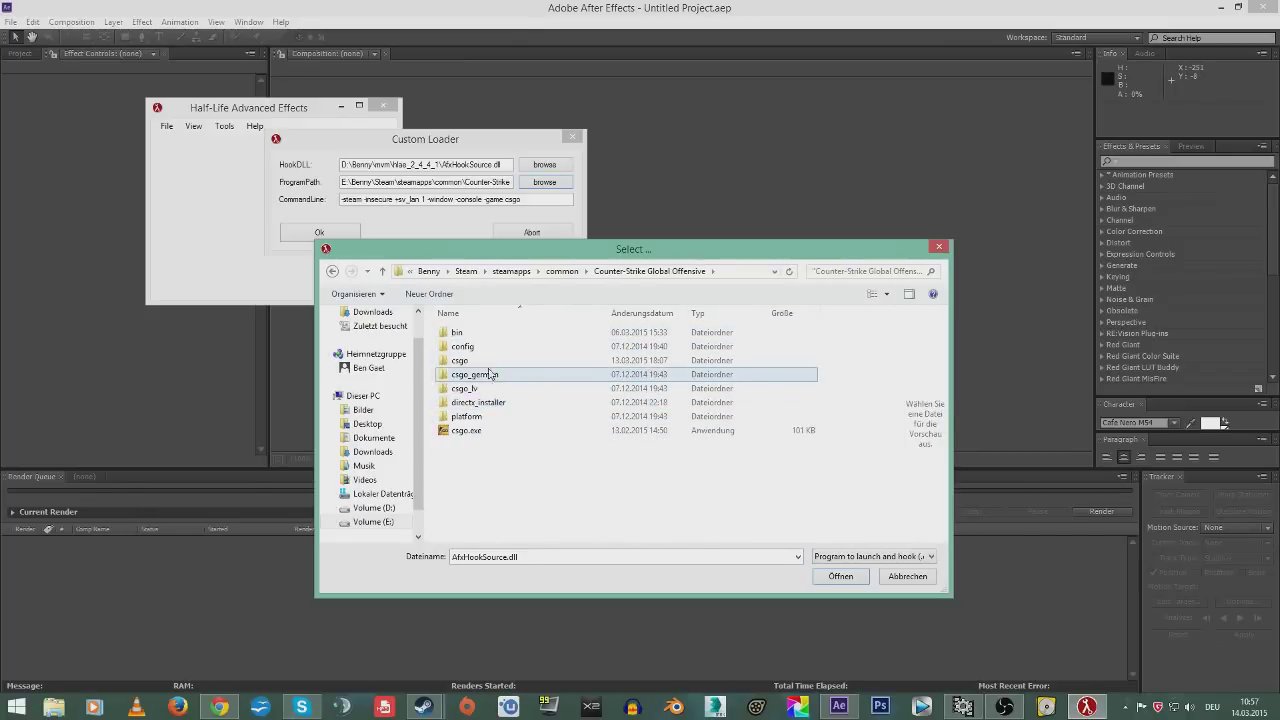
{"action": "left_click", "coordinate": [470, 431]}
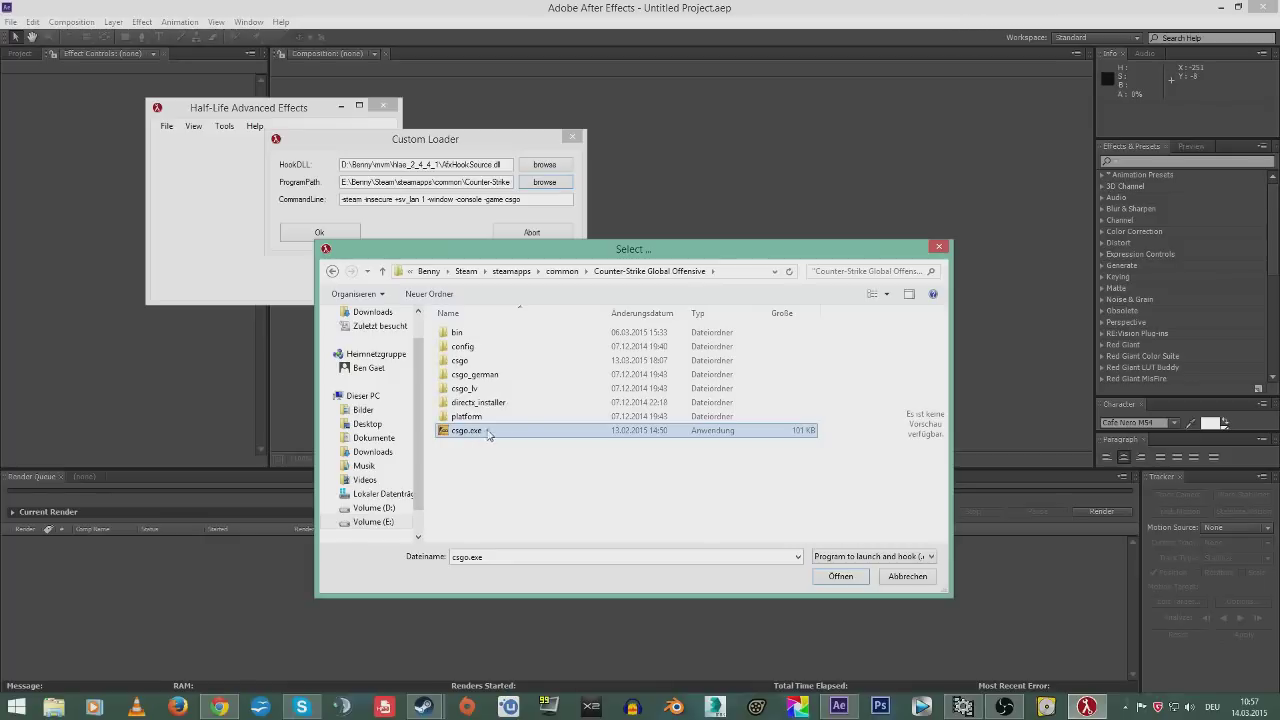
{"action": "left_click", "coordinate": [838, 576]}
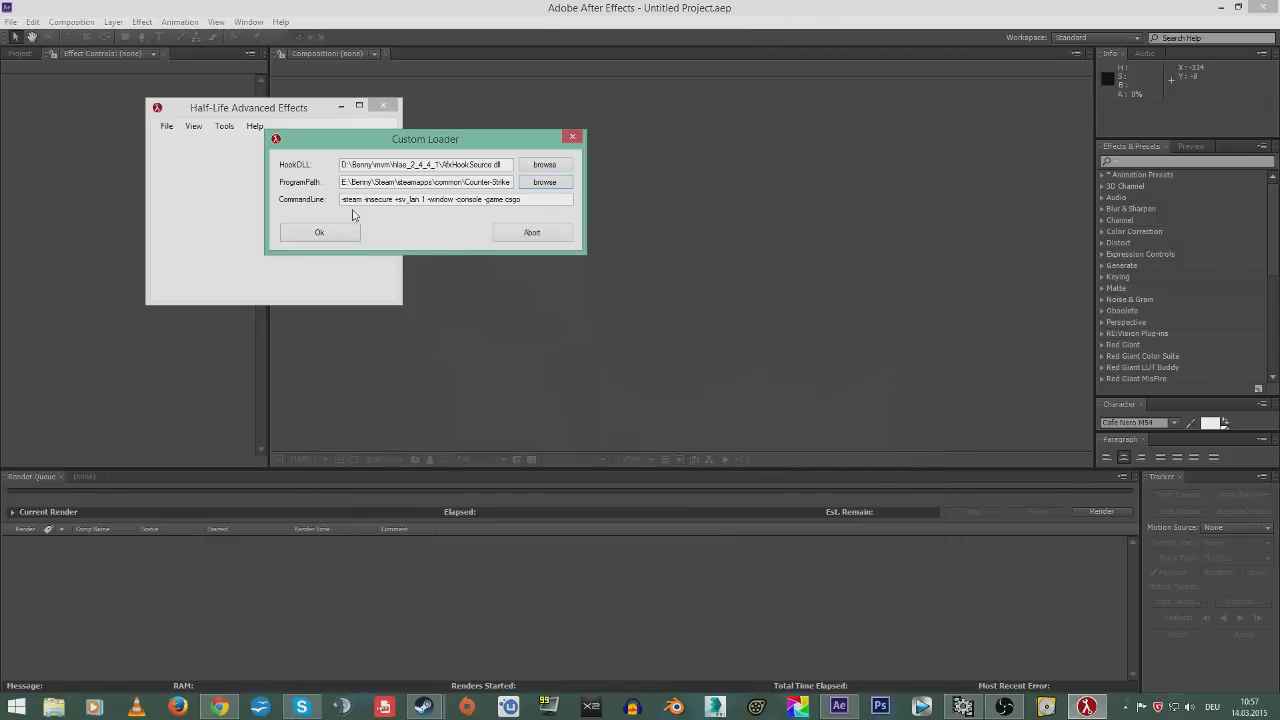
- Reposition the Custom Loader dialog and select through the command line text to check it
{"action": "left_click_drag", "start_coordinate": [343, 200], "coordinate": [522, 210]}
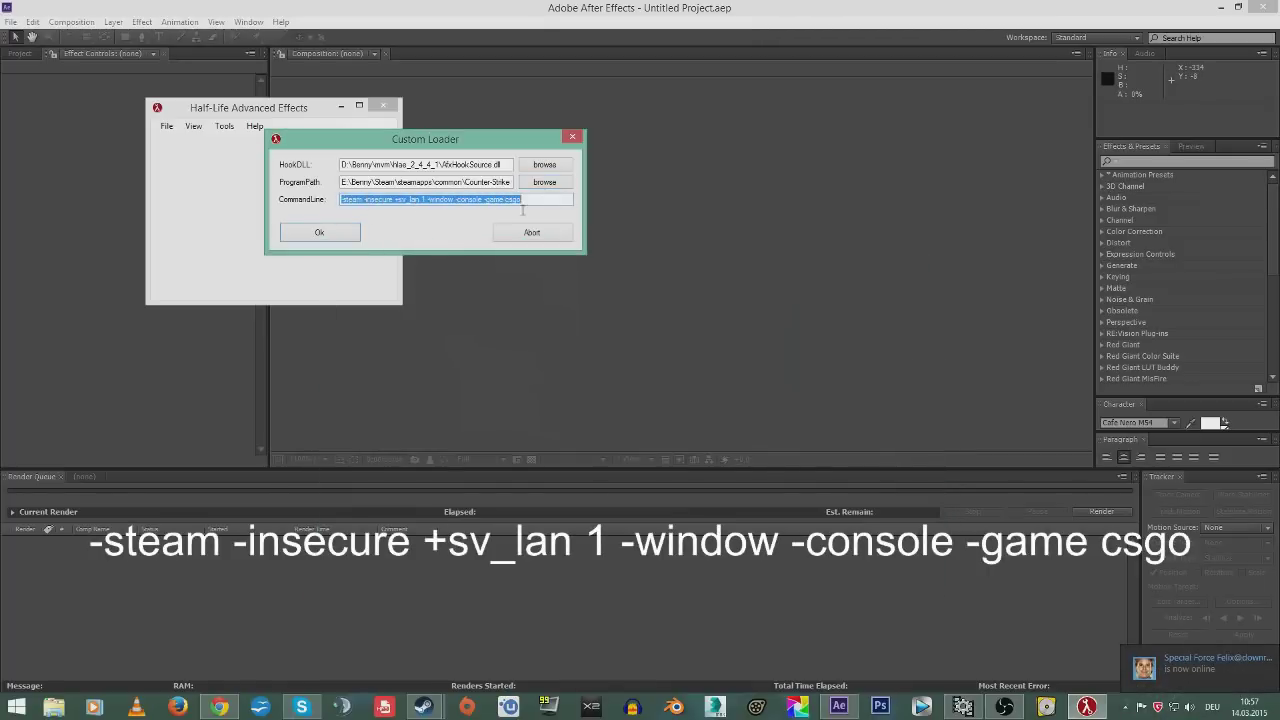
{"action": "left_click", "coordinate": [540, 200]}
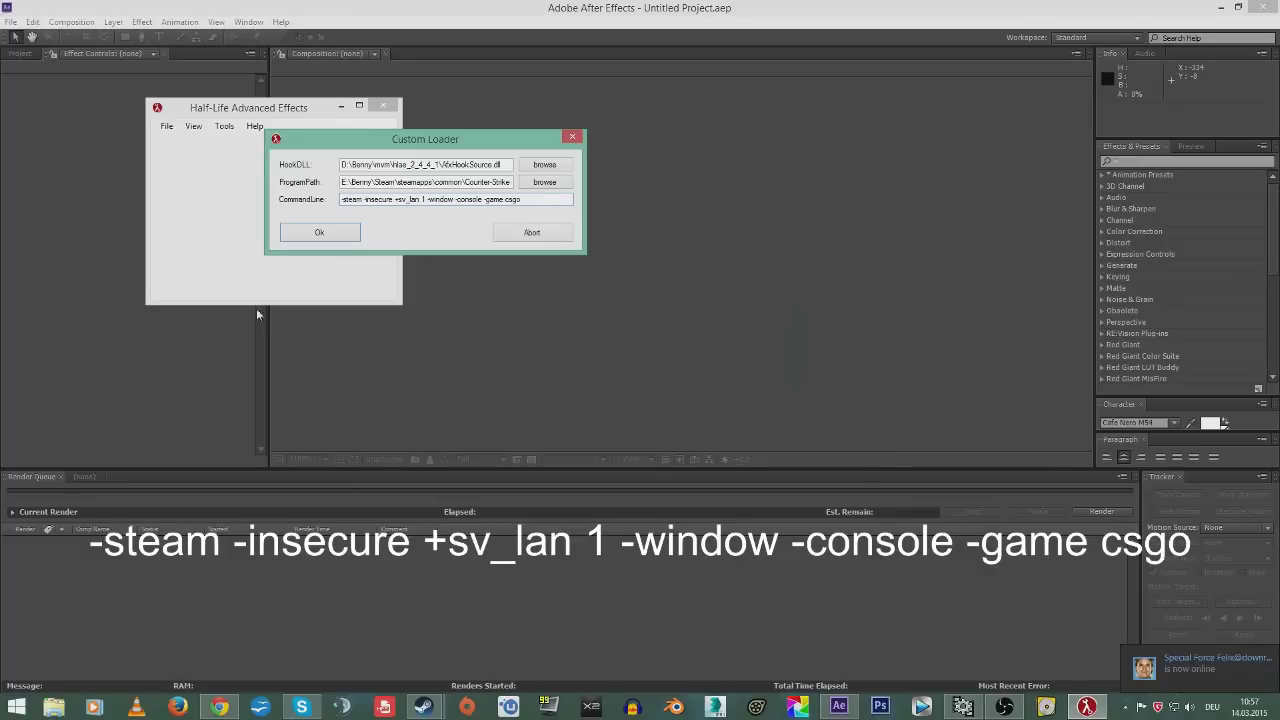
{"action": "left_click_drag", "start_coordinate": [380, 147], "coordinate": [291, 172]}
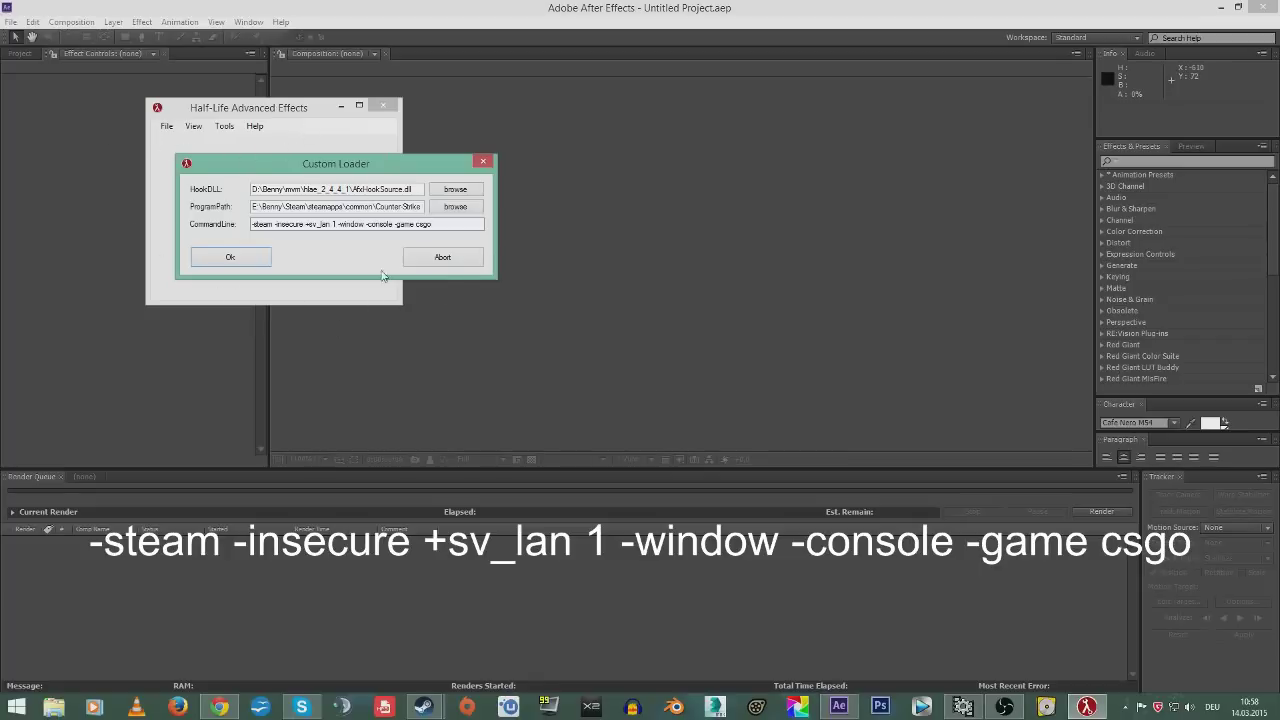
{"action": "left_click_drag", "start_coordinate": [325, 168], "coordinate": [404, 167]}
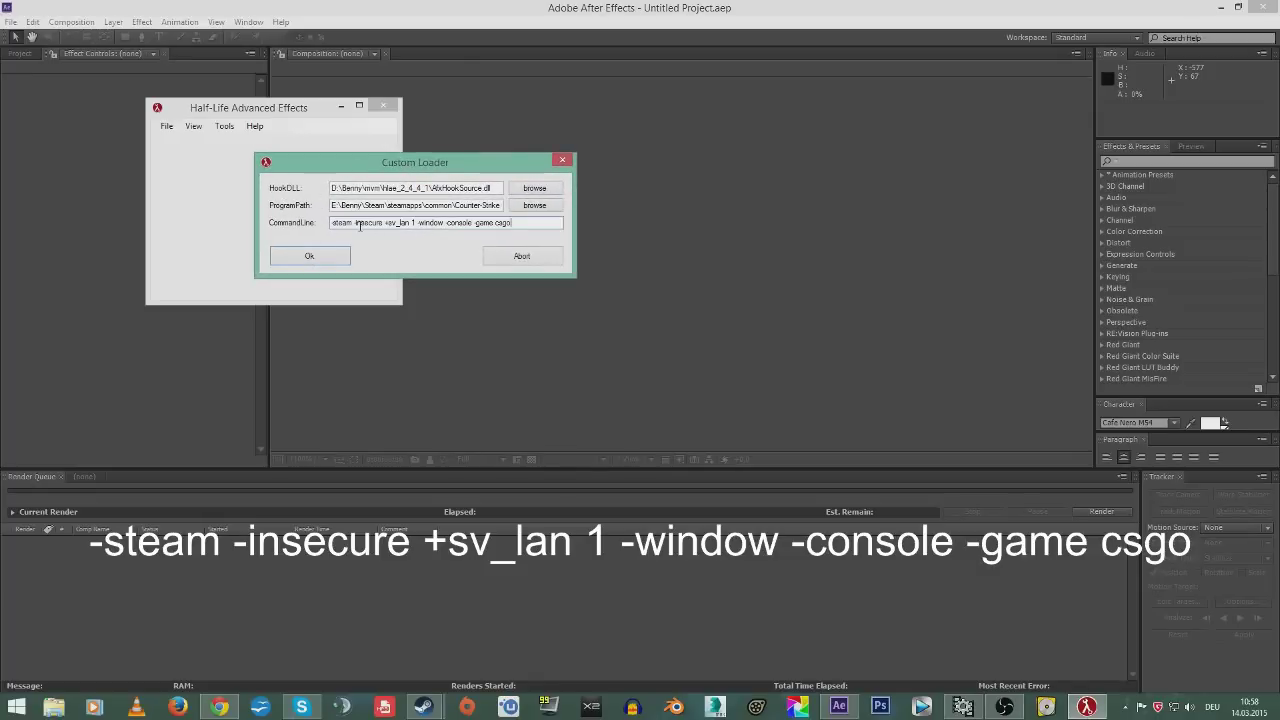
{"action": "left_click_drag", "start_coordinate": [355, 222], "coordinate": [549, 227]}
{"action": "left_click", "coordinate": [378, 224]}
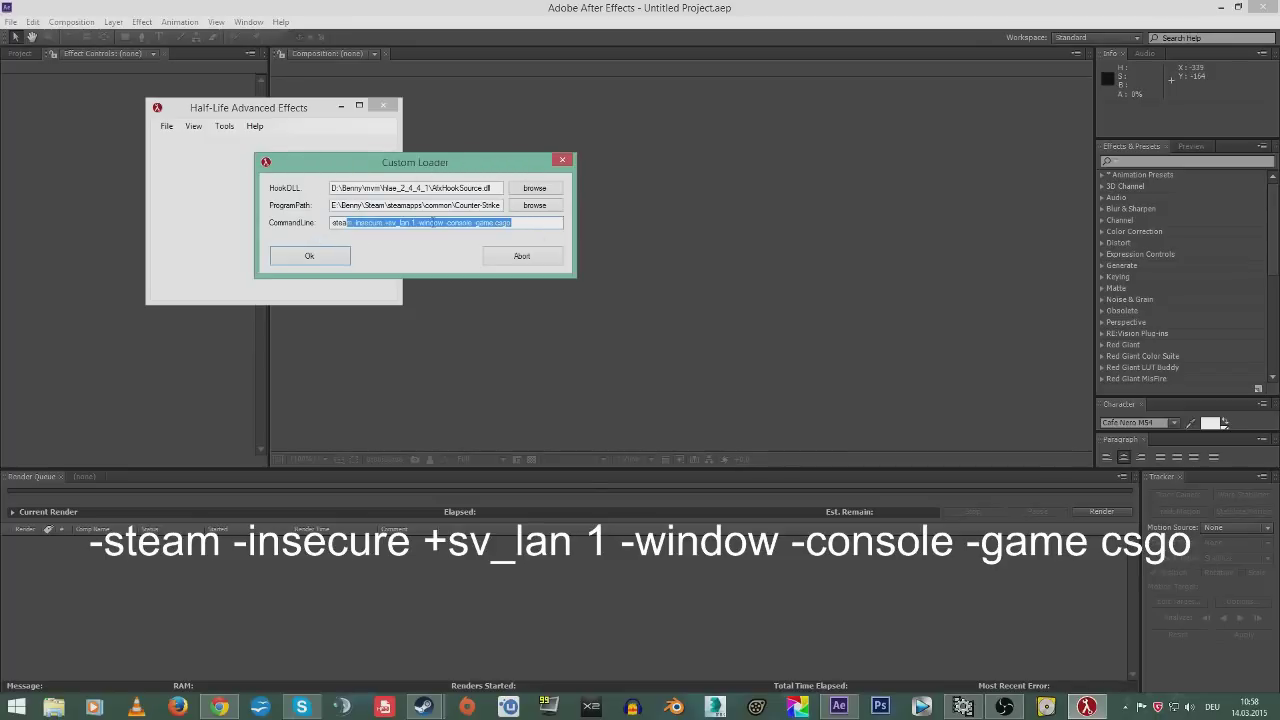
{"action": "left_click", "coordinate": [443, 224]}
{"action": "left_click_drag", "start_coordinate": [532, 223], "coordinate": [205, 215]}
{"action": "left_click_drag", "start_coordinate": [341, 170], "coordinate": [338, 188]}
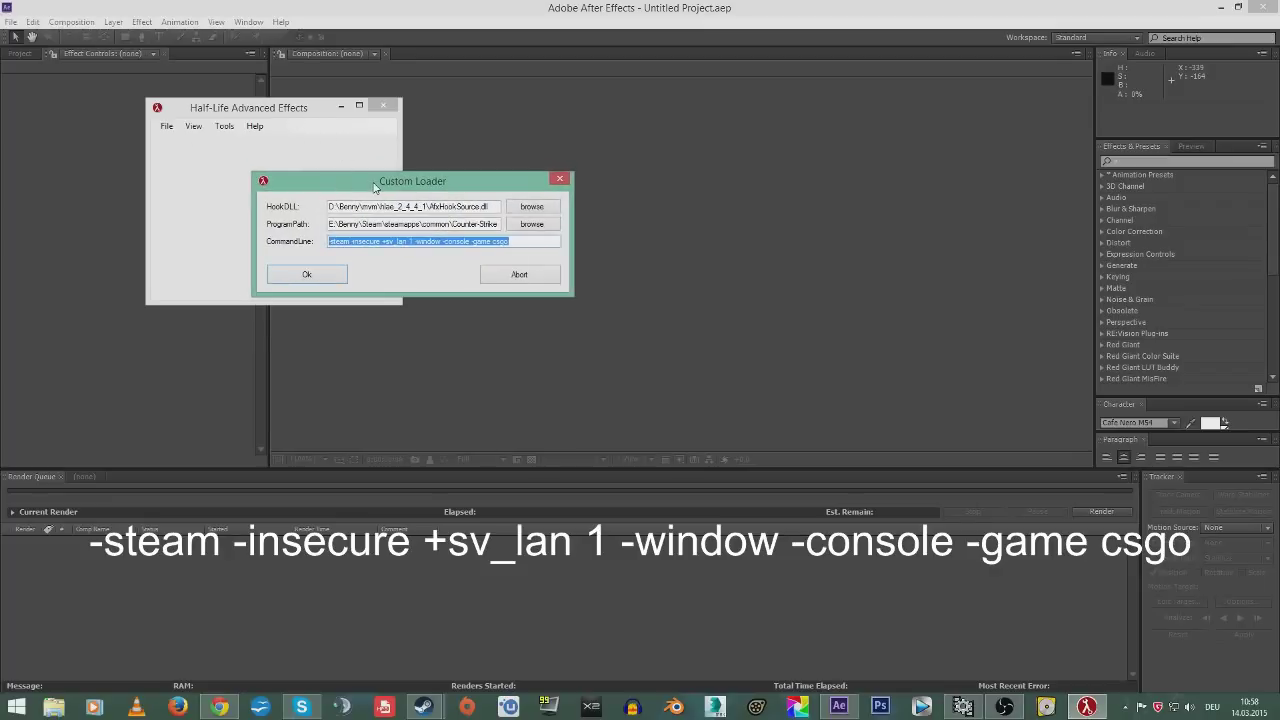
{"action": "left_click", "coordinate": [352, 240]}
- Verify the -insecure and +sv_lan 1 options in '-steam -insecure +sv_lan 1 -window -console -game csgo'
{"action": "double_click", "coordinate": [355, 243]}
{"action": "left_click", "coordinate": [350, 241]}
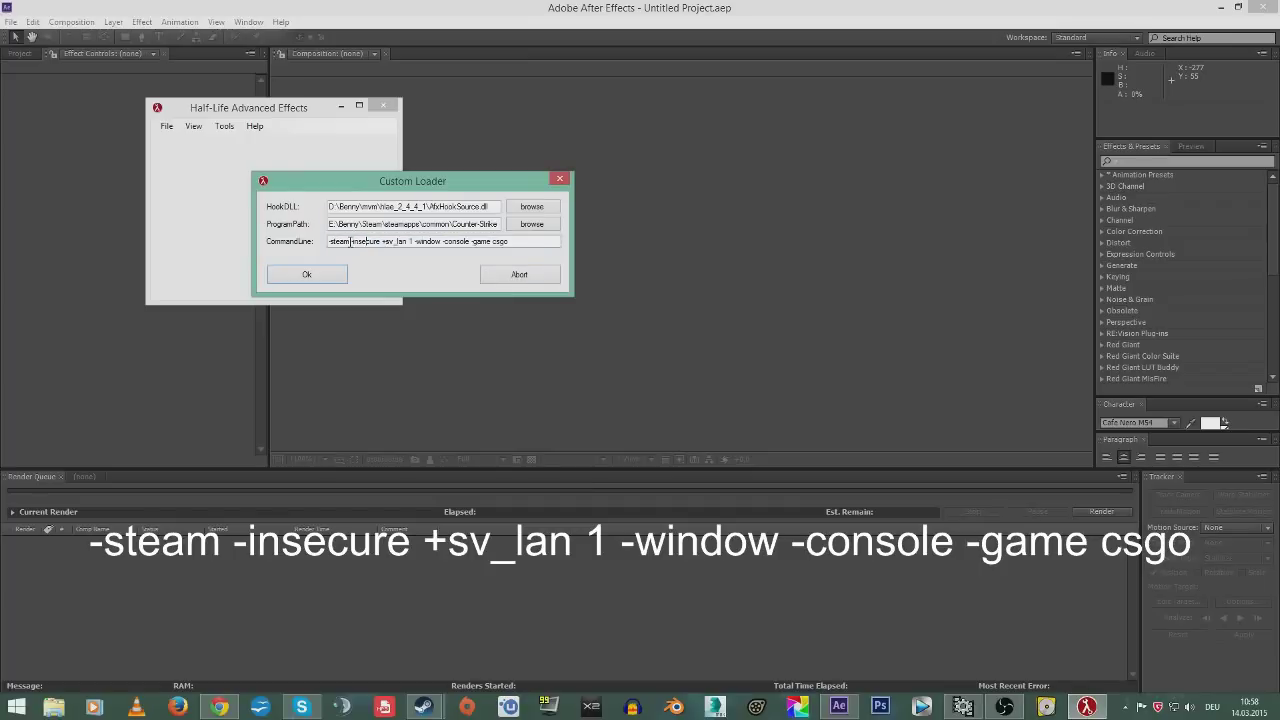
{"action": "double_click", "coordinate": [370, 241]}
{"action": "left_click", "coordinate": [373, 242]}
{"action": "left_click_drag", "start_coordinate": [351, 241], "coordinate": [466, 244]}
{"action": "left_click", "coordinate": [363, 242]}
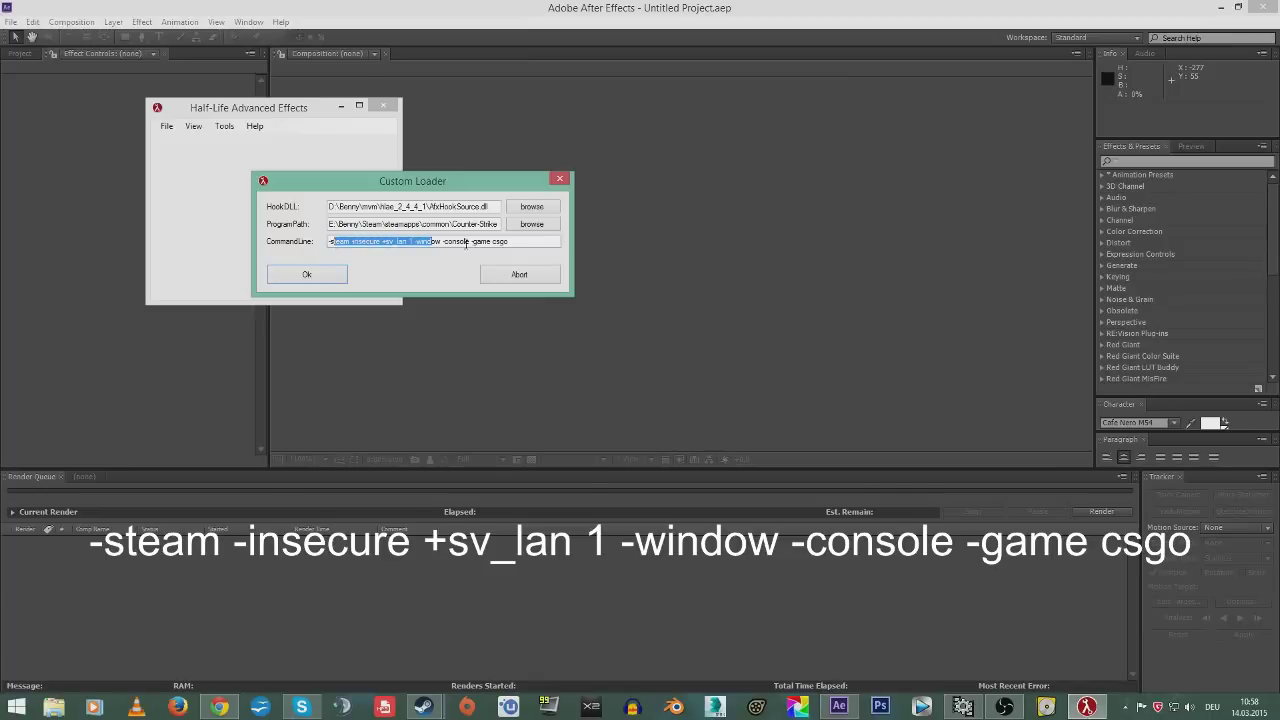
{"action": "left_click", "coordinate": [519, 242]}
{"action": "left_click_drag", "start_coordinate": [437, 190], "coordinate": [392, 177]}
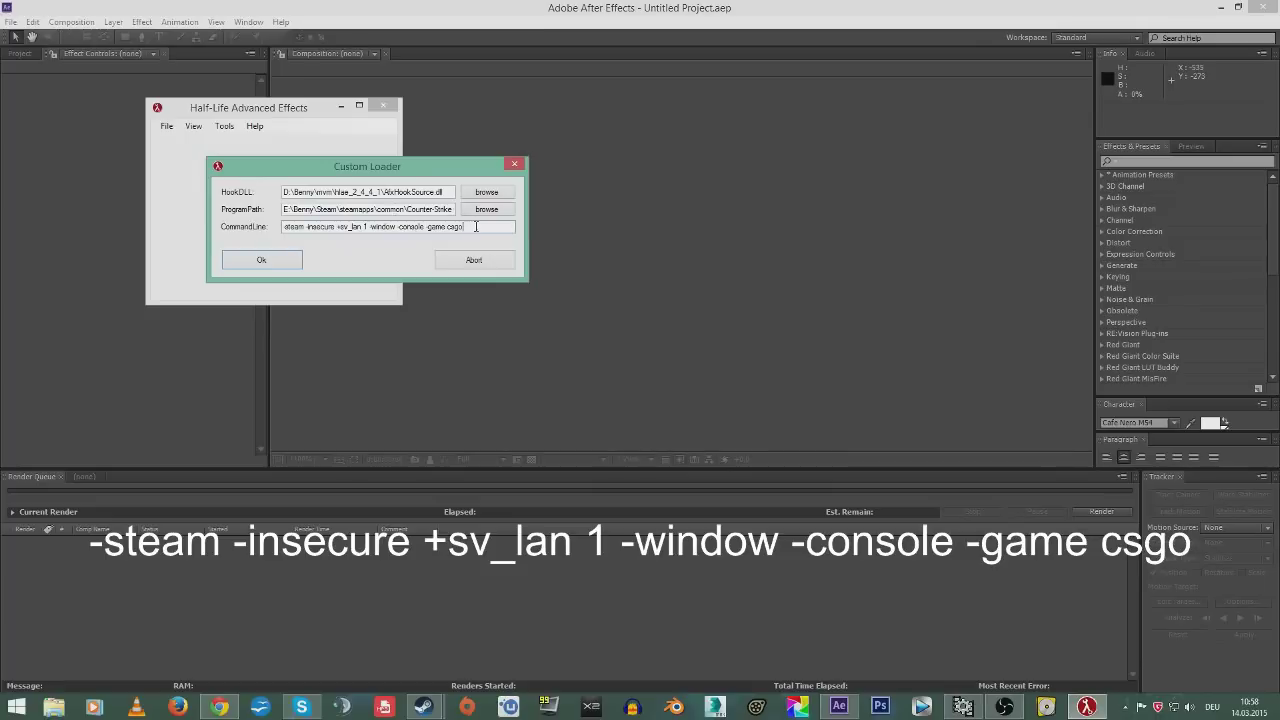
{"action": "left_click_drag", "start_coordinate": [476, 226], "coordinate": [270, 226]}
{"action": "left_click_drag", "start_coordinate": [258, 209], "coordinate": [282, 228]}
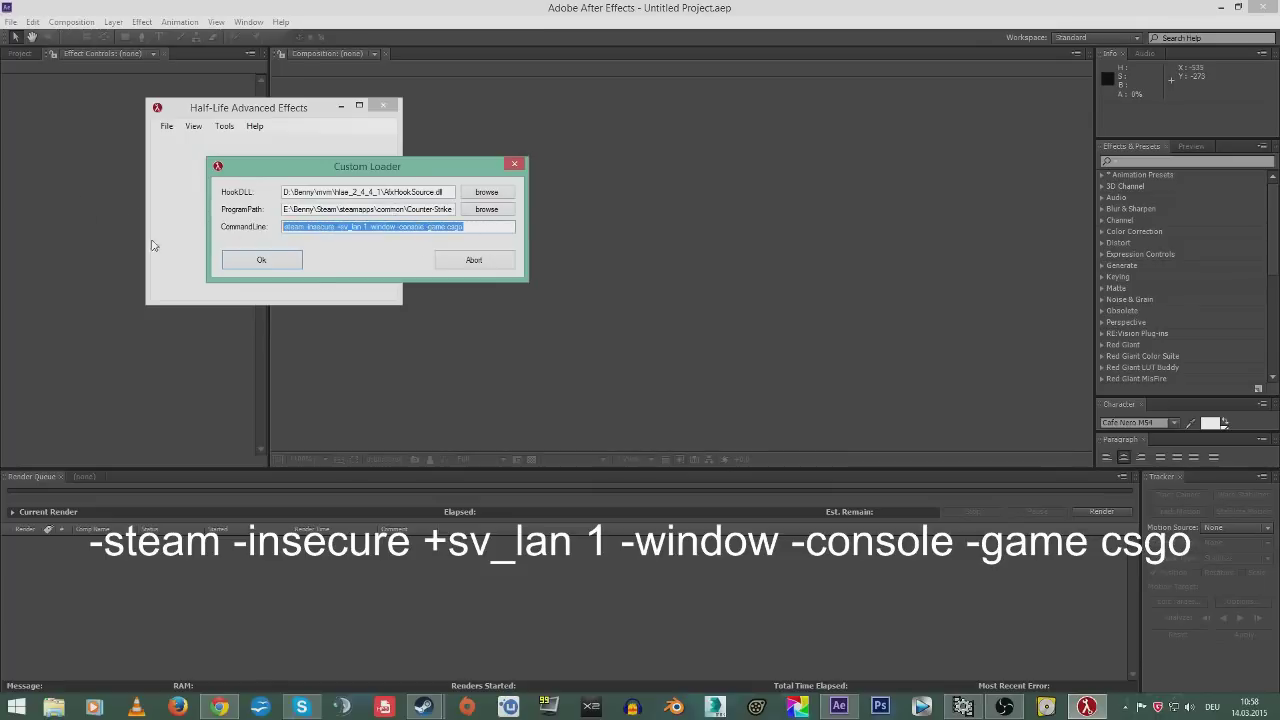
{"action": "left_click", "coordinate": [517, 225]}
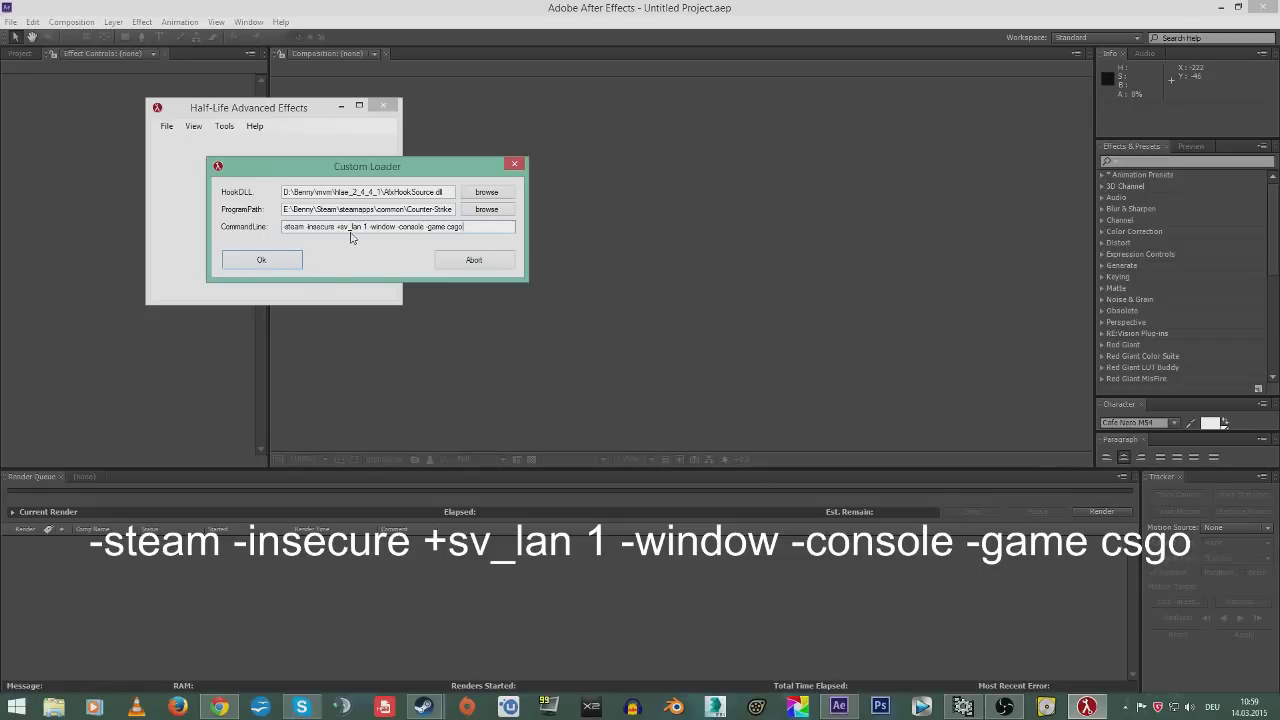
- Confirm the Custom Loader with Ok to launch CS:GO into its main menu with the console
{"action": "left_click", "coordinate": [262, 260]}
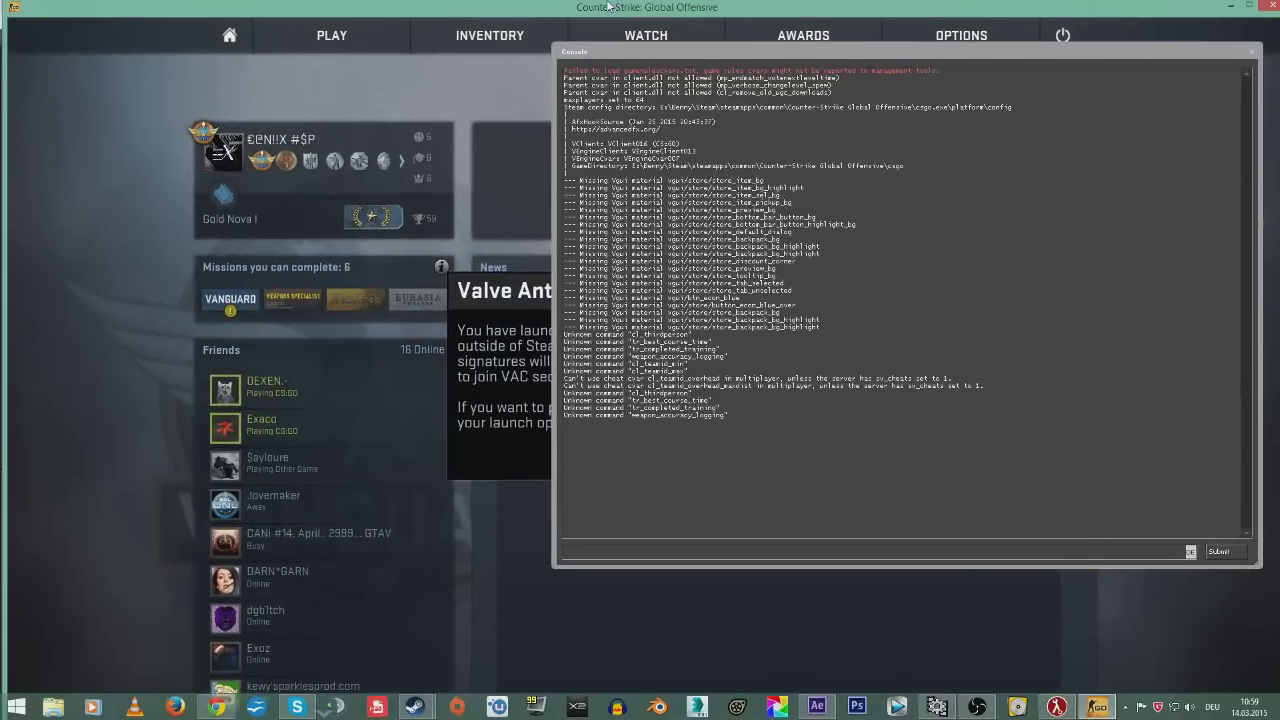
- From the Start screen, open common\Counter-Strike Global Offensive\csgo\cfg and select movie.cfg
{"action": "key", "text": "super"}
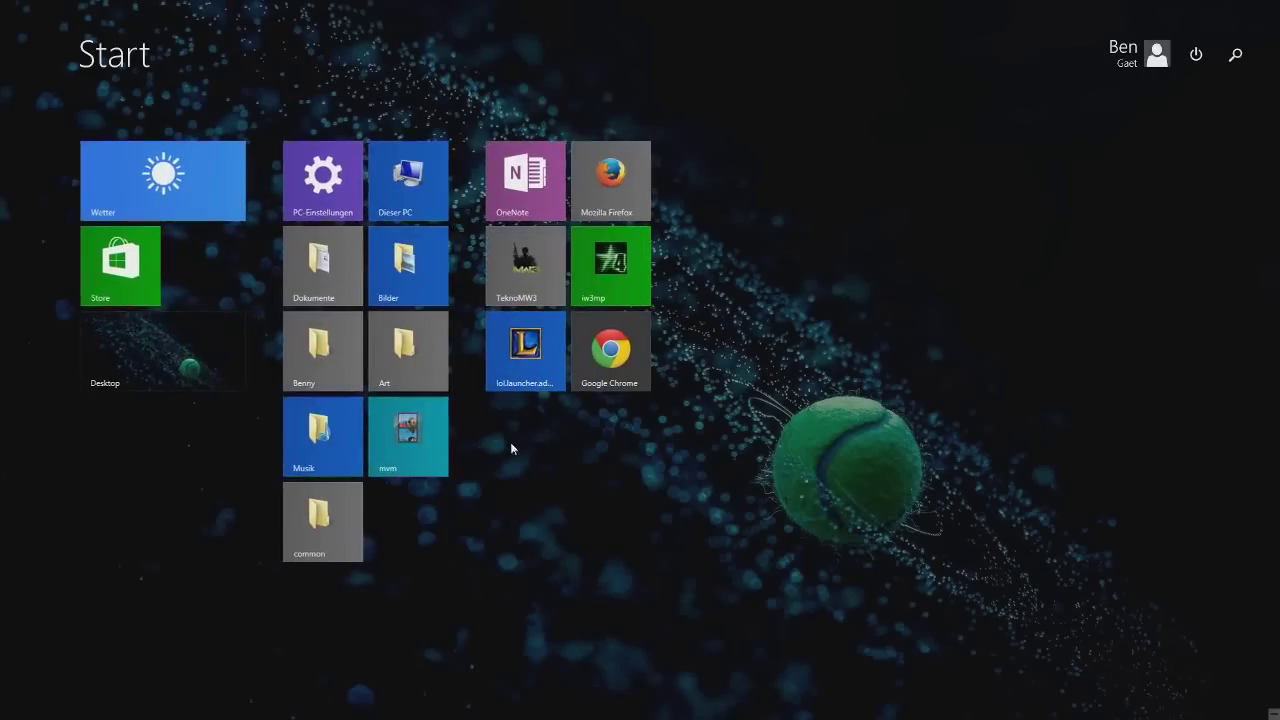
{"action": "left_click", "coordinate": [320, 520]}
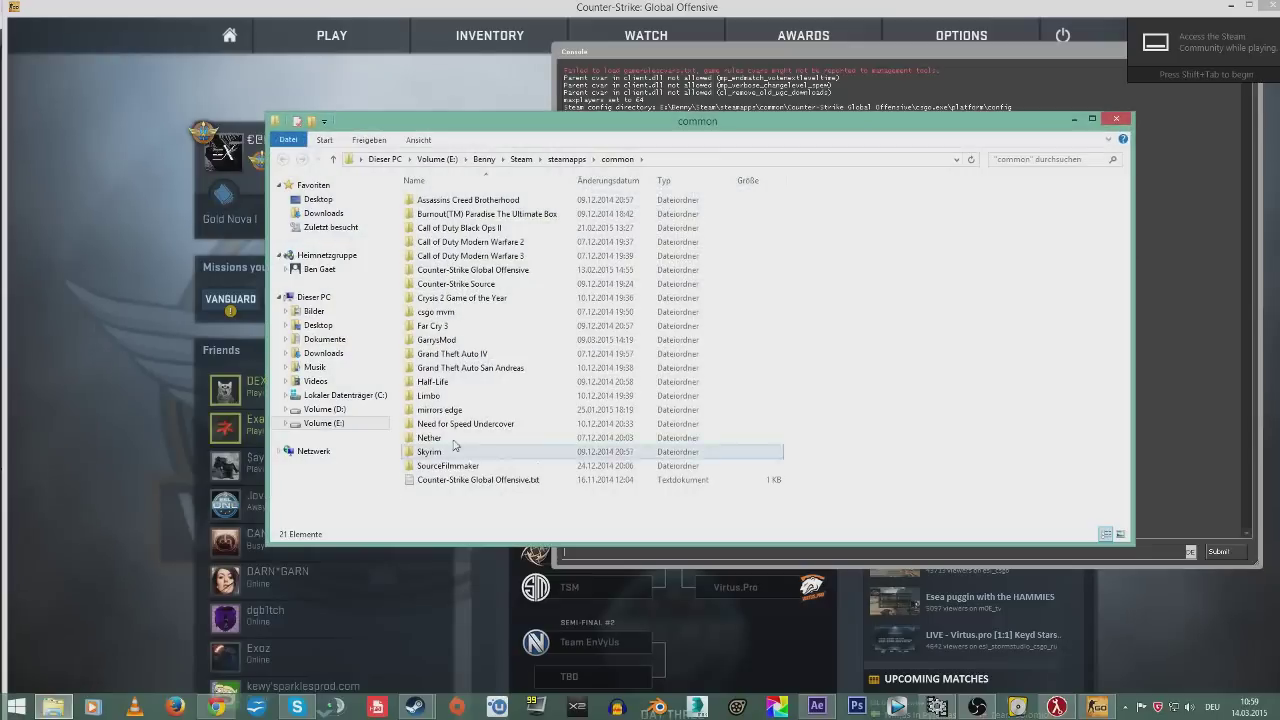
{"action": "double_click", "coordinate": [480, 271]}
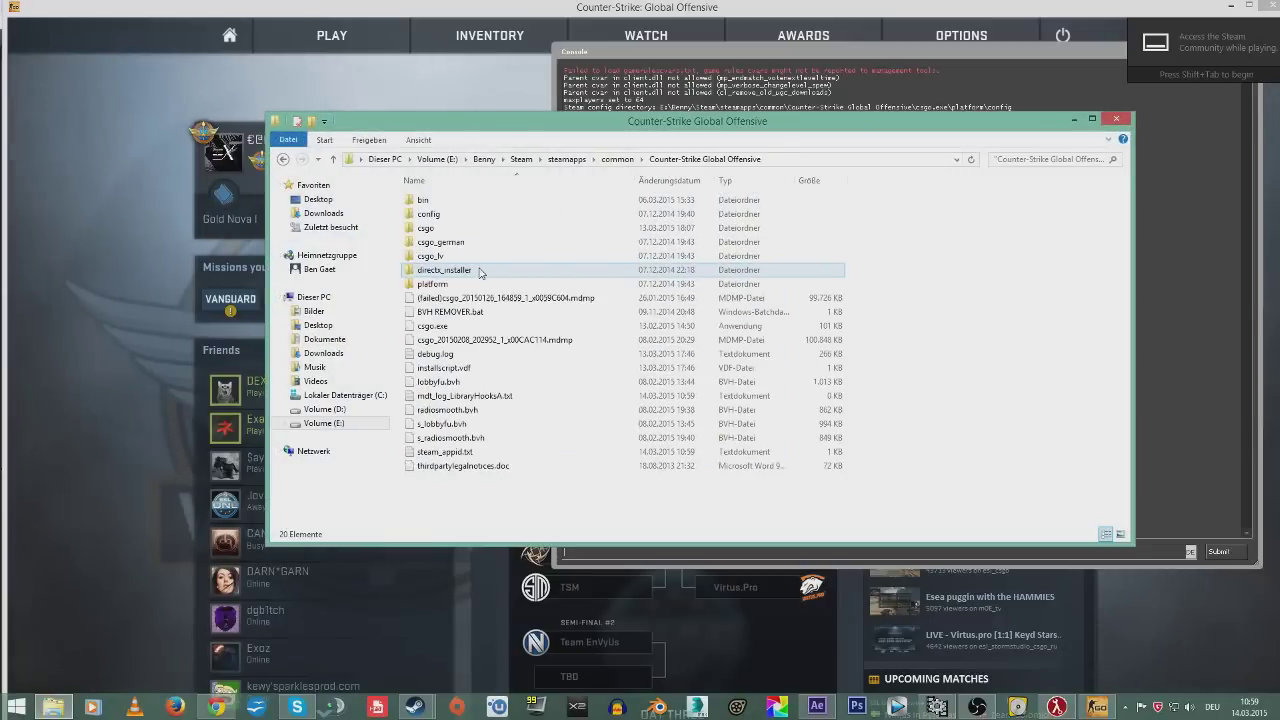
{"action": "double_click", "coordinate": [430, 229]}
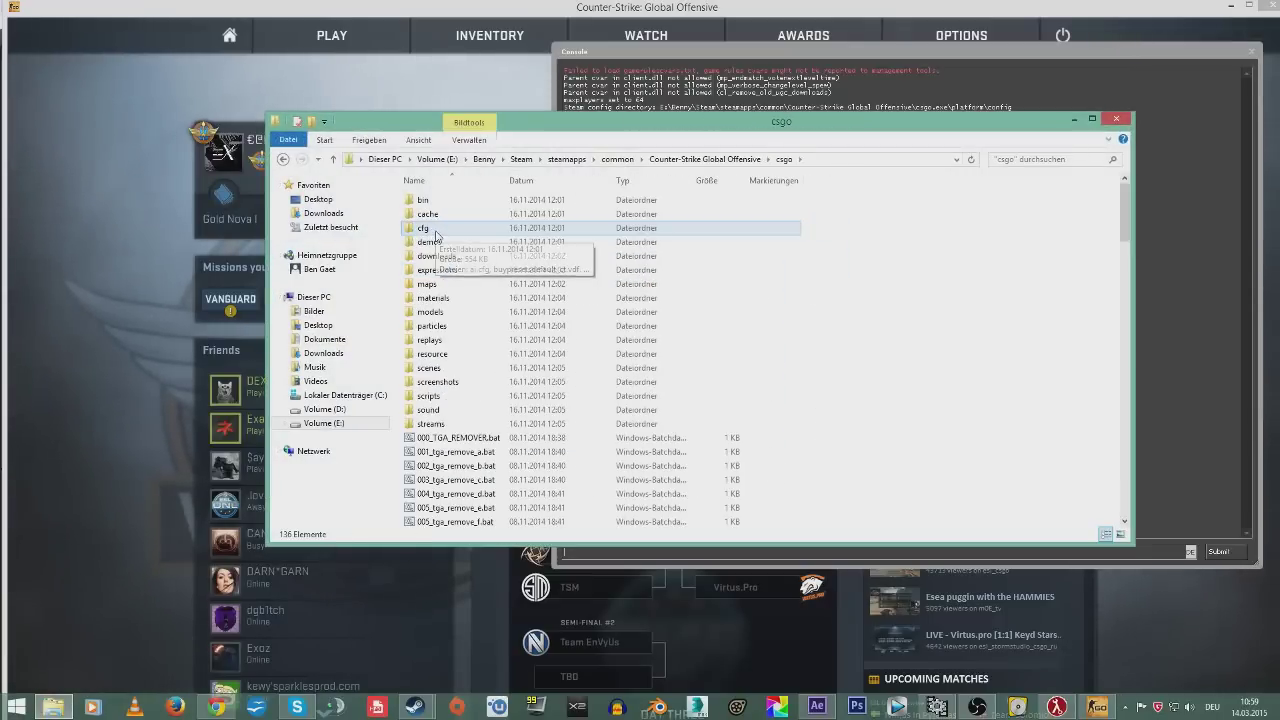
{"action": "double_click", "coordinate": [436, 233]}
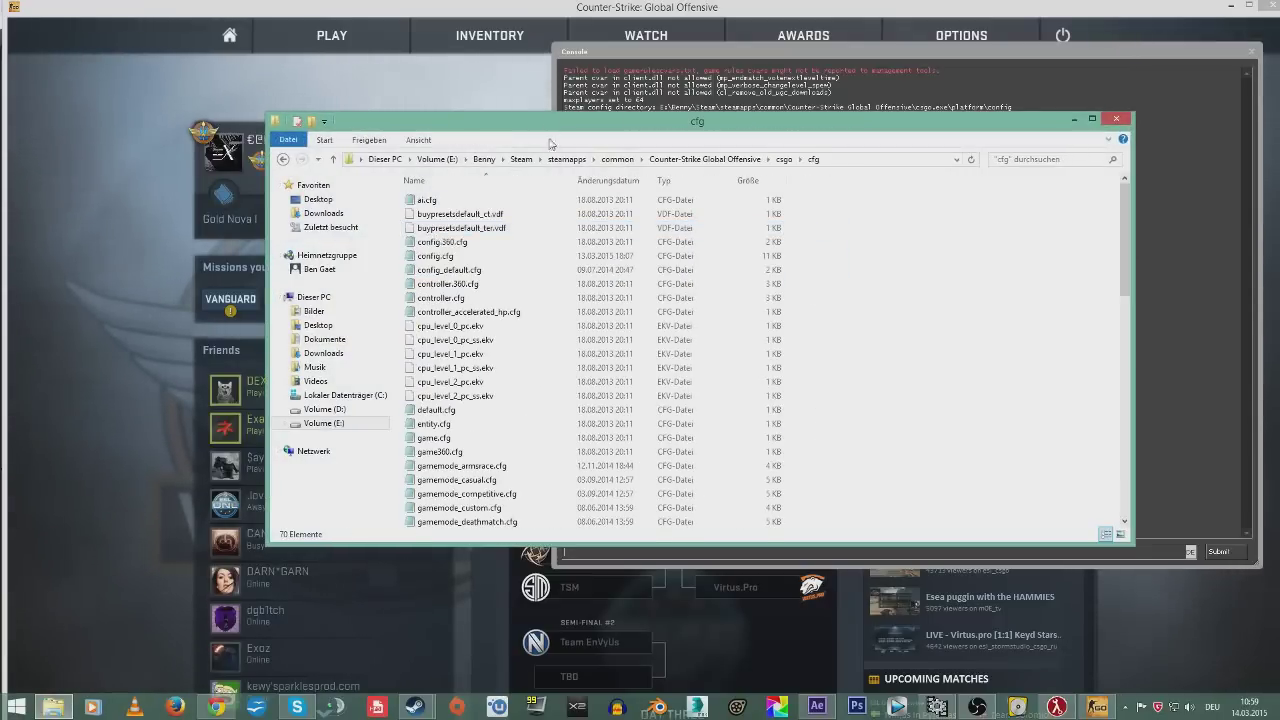
{"action": "scroll", "coordinate": [455, 421], "scroll_direction": "down", "scroll_amount": 15}
{"action": "scroll", "coordinate": [458, 422], "scroll_direction": "up", "scroll_amount": 3}
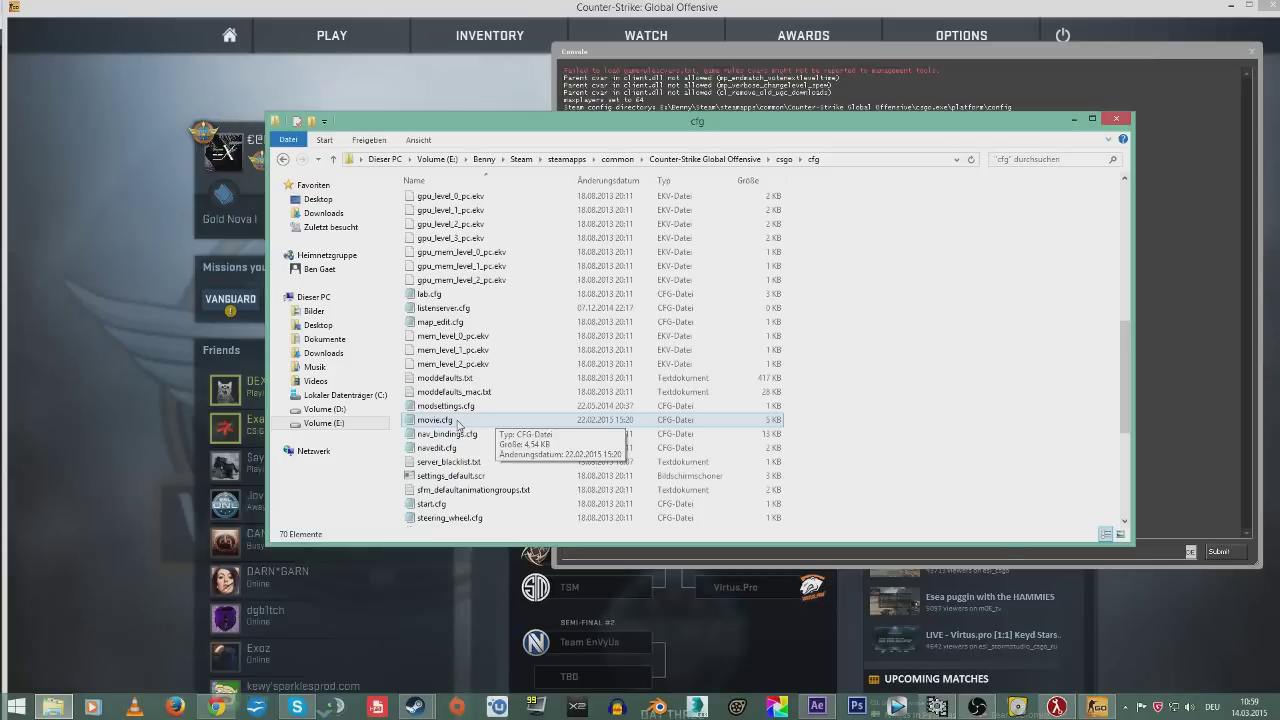
{"action": "left_click", "coordinate": [445, 312]}
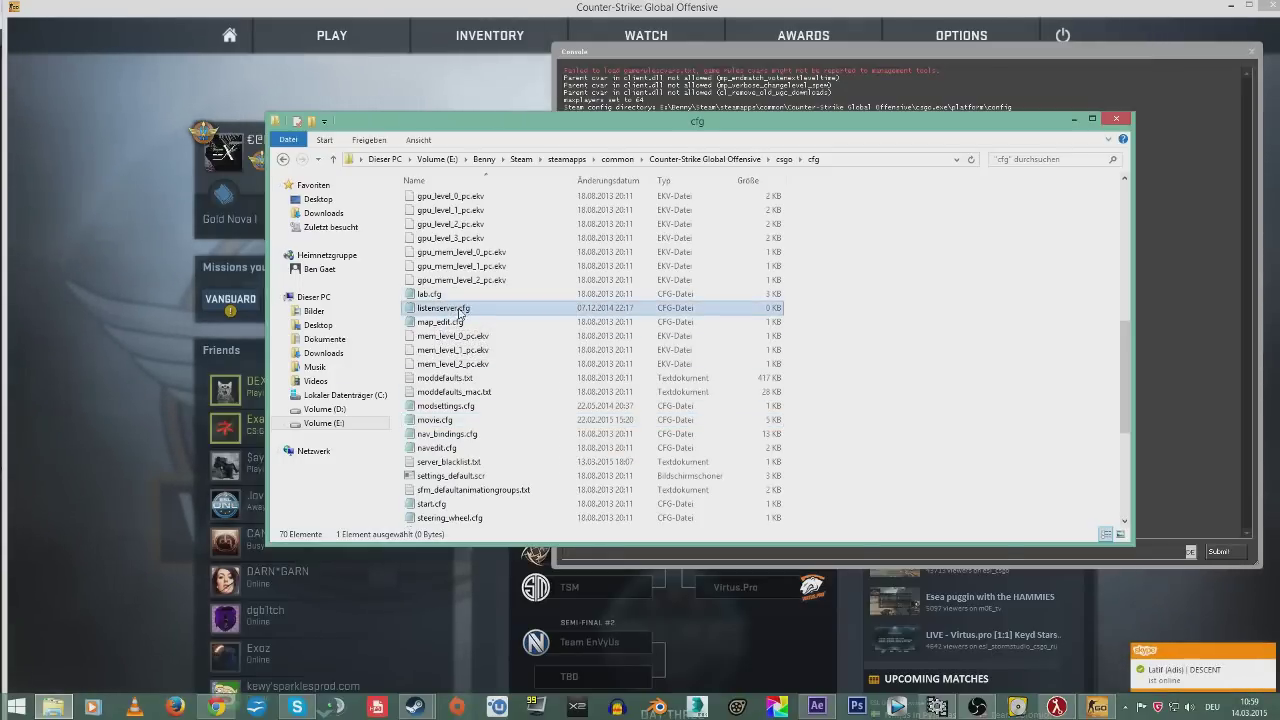
{"action": "left_click", "coordinate": [460, 312]}
{"action": "left_click", "coordinate": [420, 422]}
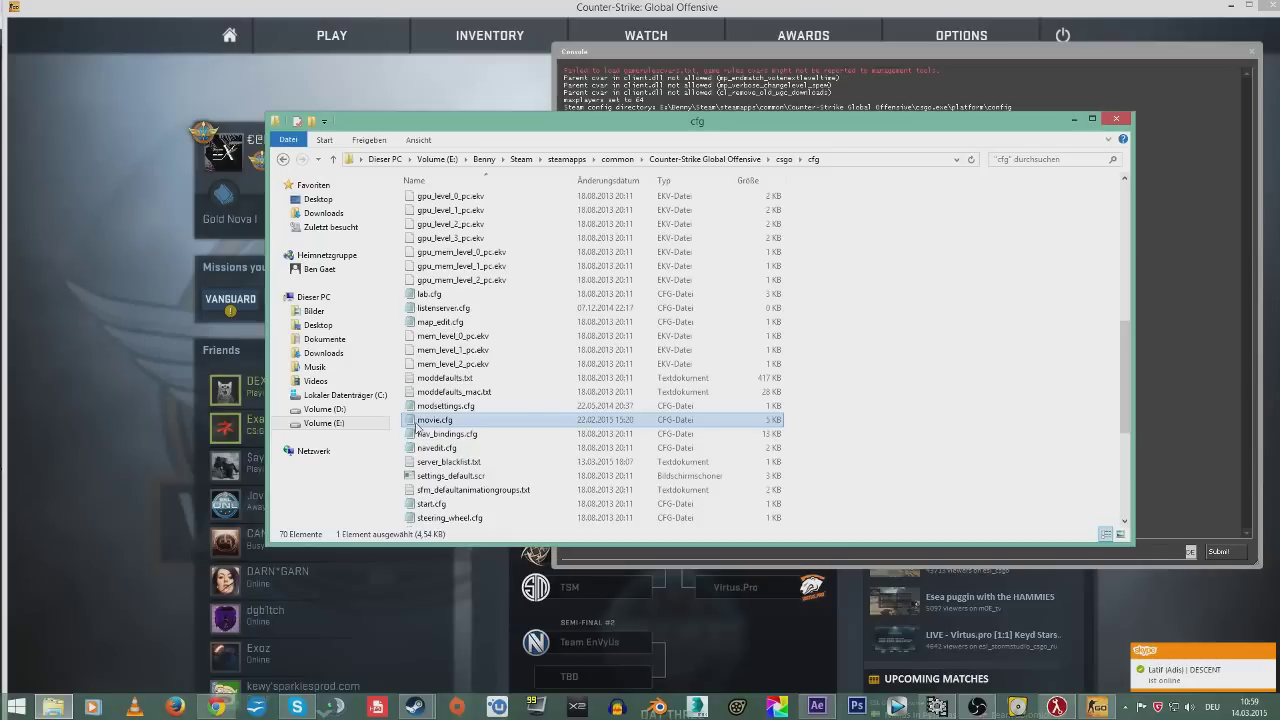
- Open movie.cfg in Notepad and look over its framerate binds and movement speed settings
{"action": "left_click", "coordinate": [563, 552]}
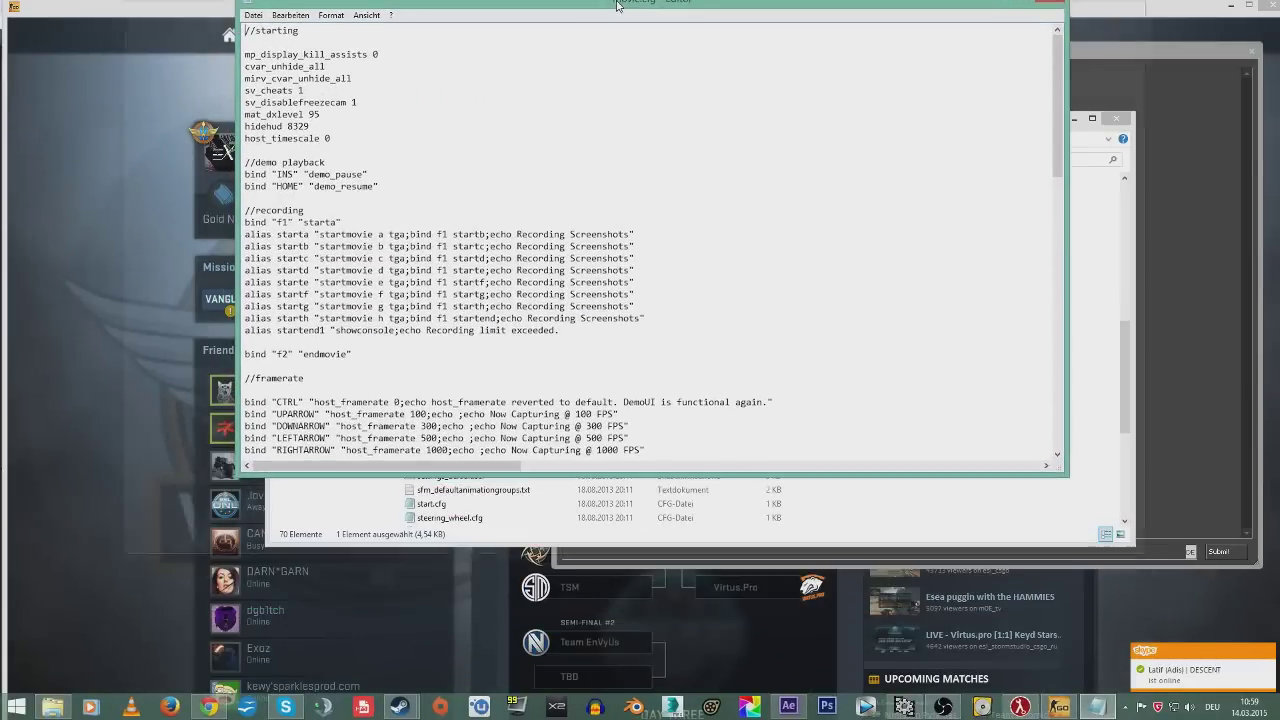
{"action": "scroll", "coordinate": [343, 205], "scroll_direction": "down", "scroll_amount": 17}
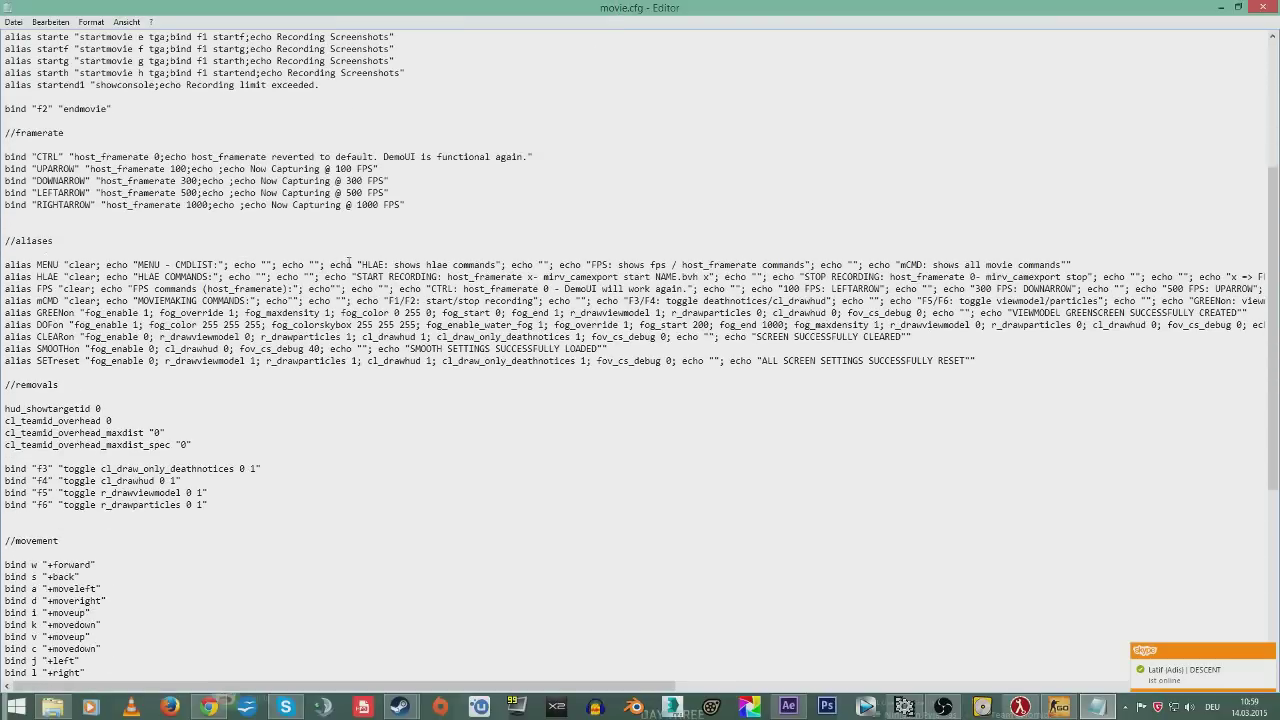
{"action": "left_click_drag", "start_coordinate": [330, 330], "coordinate": [143, 194]}
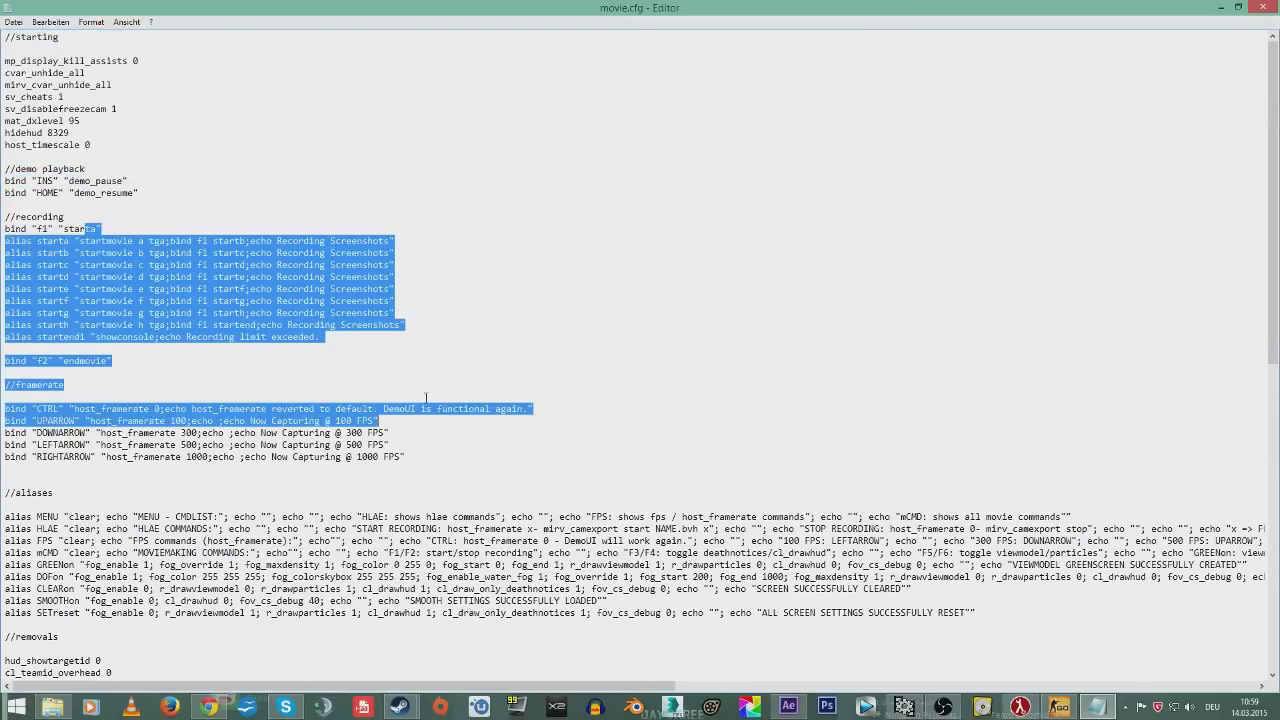
{"action": "left_click", "coordinate": [330, 336]}
{"action": "scroll", "coordinate": [513, 463], "scroll_direction": "down", "scroll_amount": 7}
{"action": "scroll", "coordinate": [513, 463], "scroll_direction": "down", "scroll_amount": 4}
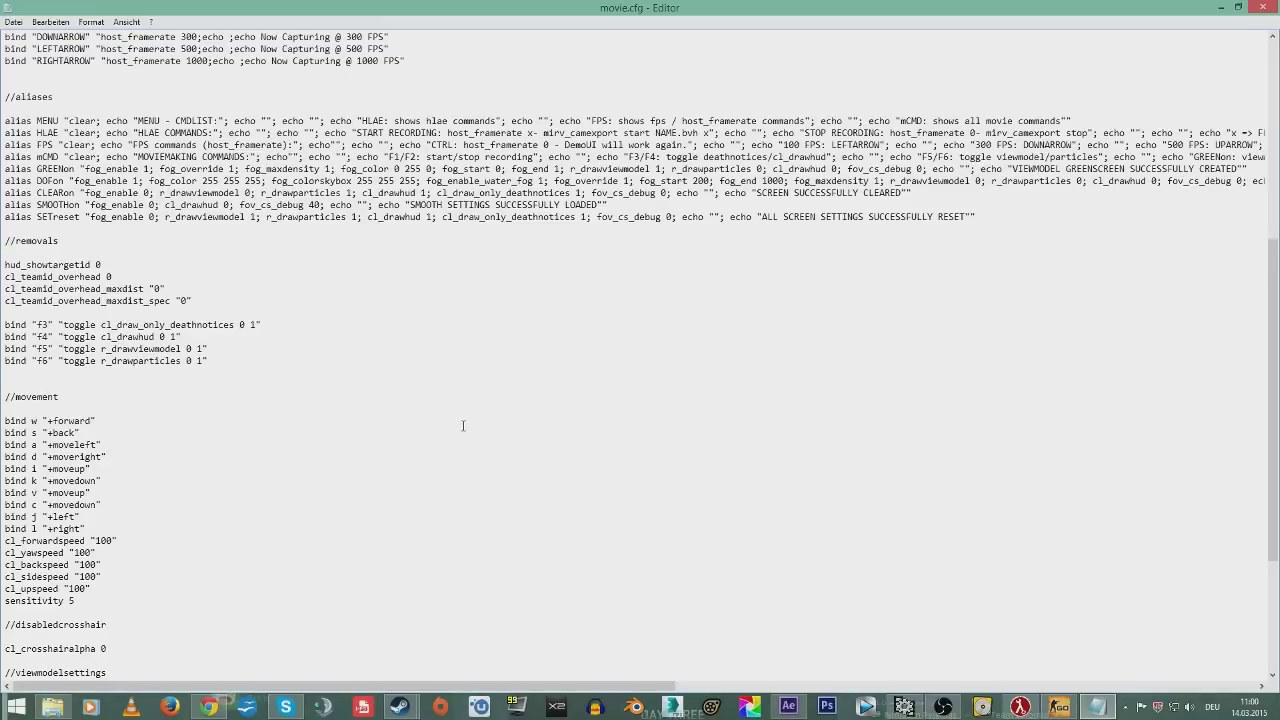
{"action": "left_click_drag", "start_coordinate": [122, 48], "coordinate": [531, 586]}
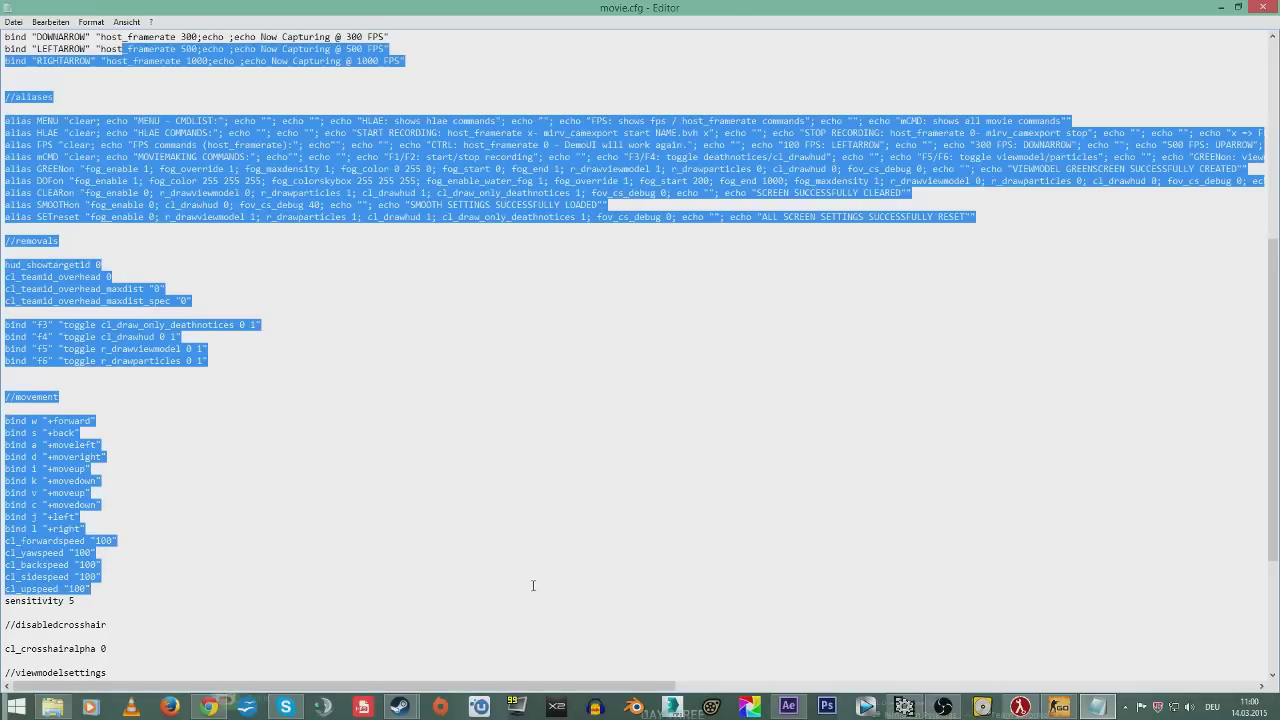
{"action": "left_click_drag", "start_coordinate": [400, 542], "coordinate": [261, 48]}
{"action": "scroll", "coordinate": [335, 262], "scroll_direction": "up", "scroll_amount": 8}
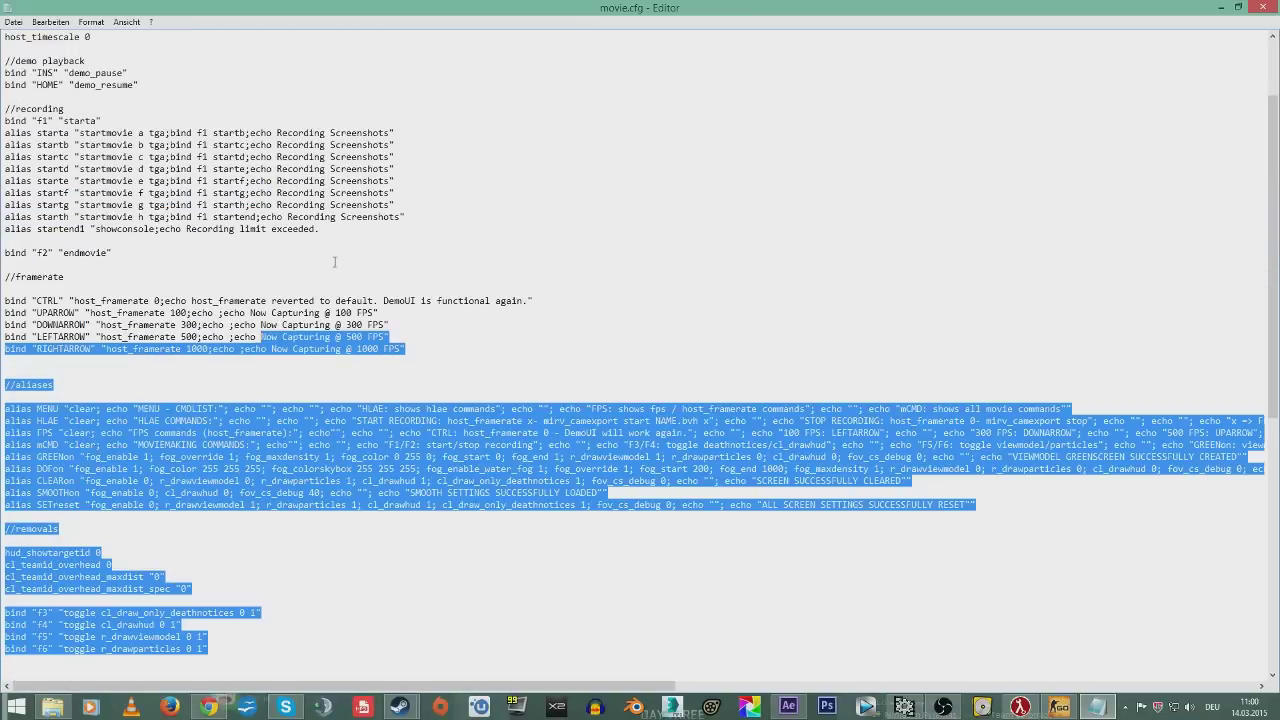
{"action": "left_click", "coordinate": [451, 268]}
- Scroll back up through movie.cfg to review its starting commands and aliases block
{"action": "scroll", "coordinate": [300, 240], "scroll_direction": "up", "scroll_amount": 3}
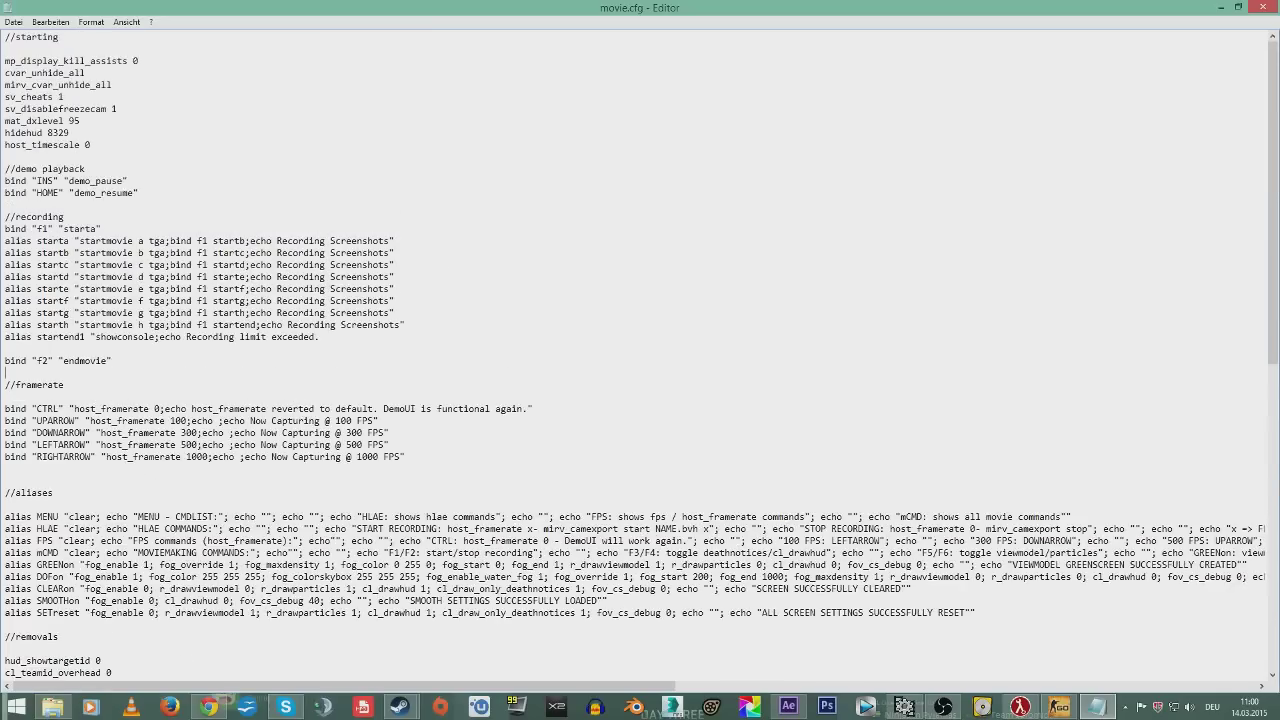
{"action": "left_click_drag", "start_coordinate": [7, 60], "coordinate": [100, 700]}
{"action": "left_click", "coordinate": [395, 265]}
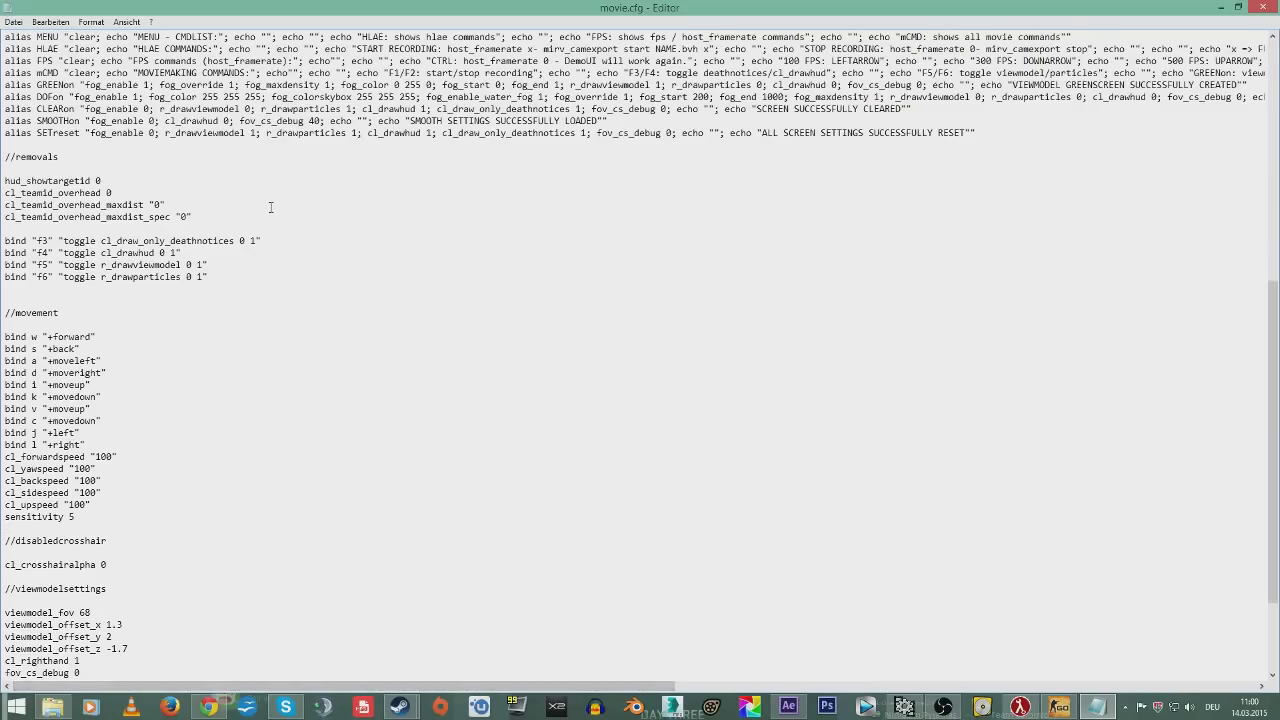
{"action": "scroll", "coordinate": [478, 387], "scroll_direction": "up", "scroll_amount": 7}
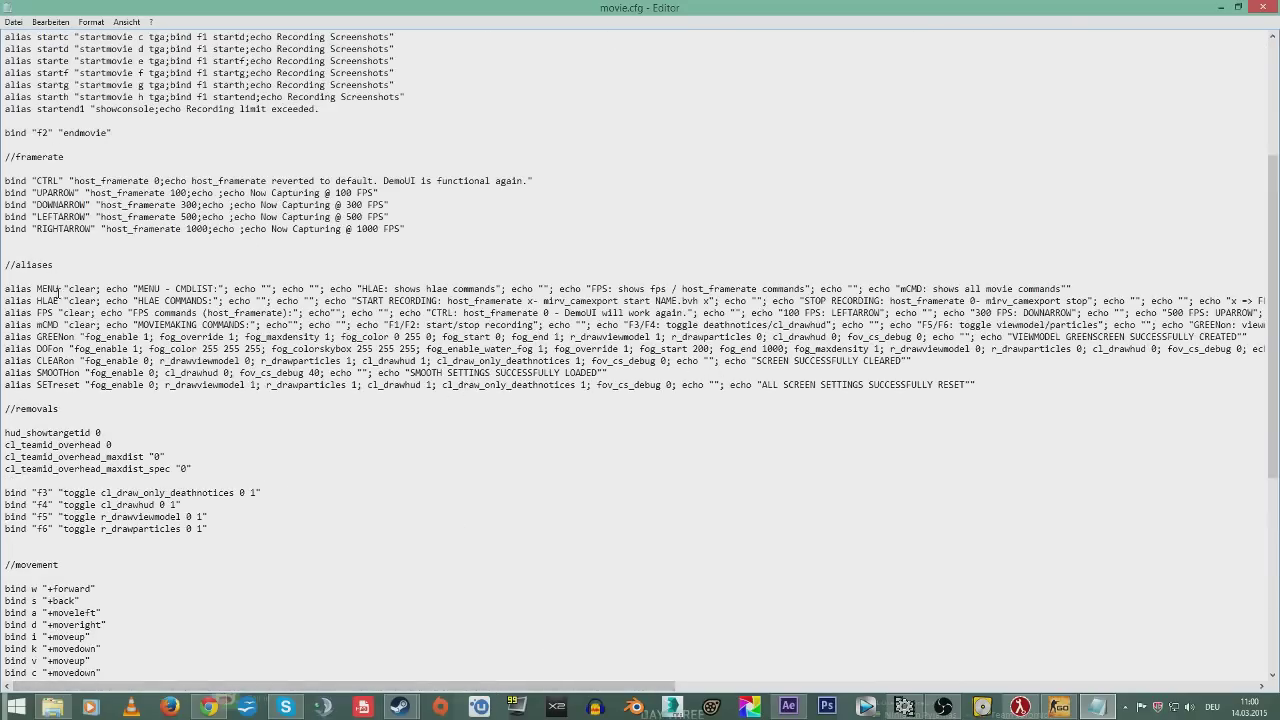
{"action": "left_click_drag", "start_coordinate": [4, 262], "coordinate": [1034, 392]}
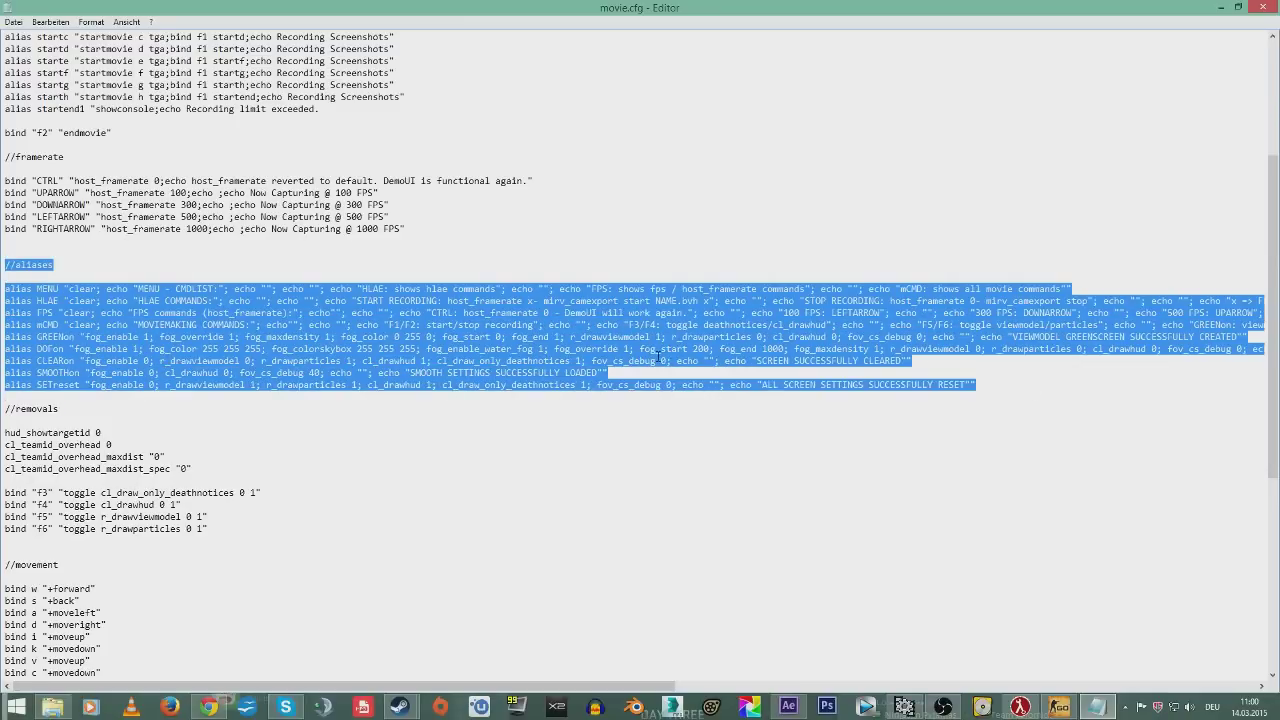
{"action": "left_click_drag", "start_coordinate": [644, 369], "coordinate": [6, 288]}
{"action": "left_click", "coordinate": [185, 312]}
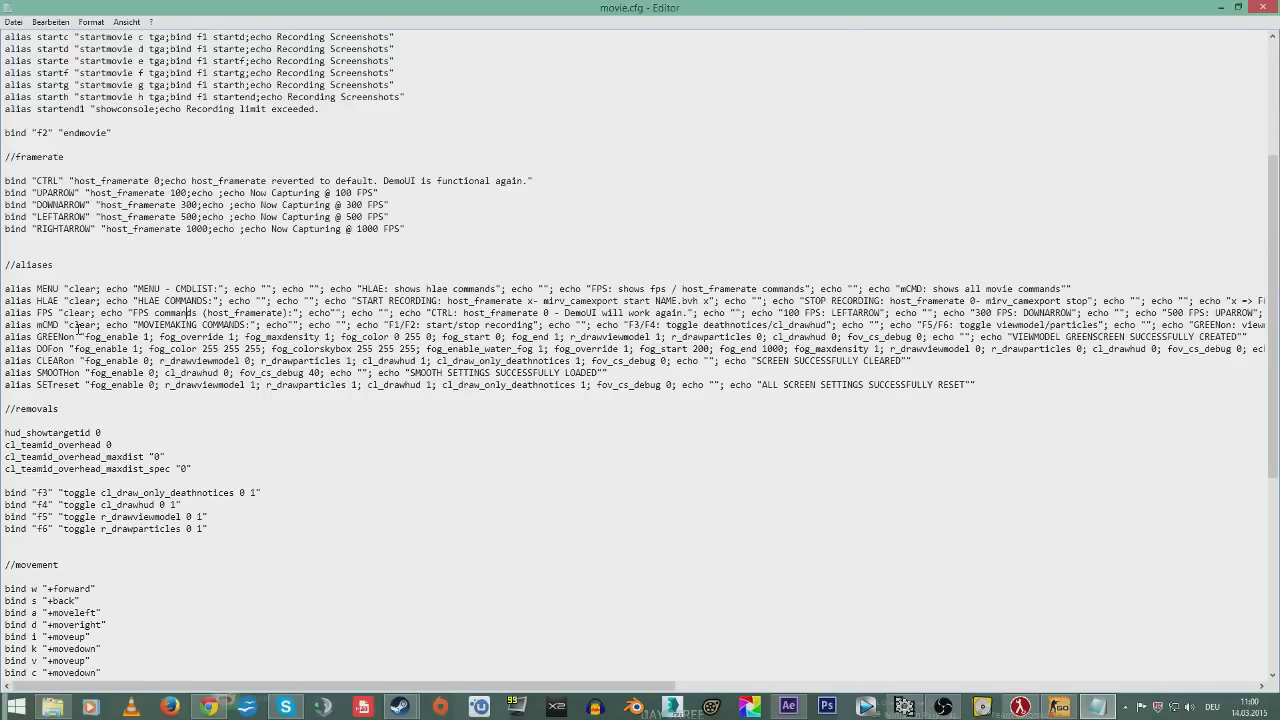
{"action": "left_click_drag", "start_coordinate": [69, 324], "coordinate": [200, 325]}
{"action": "left_click", "coordinate": [66, 358]}
{"action": "left_click_drag", "start_coordinate": [37, 348], "coordinate": [600, 362]}
{"action": "left_click", "coordinate": [35, 372]}
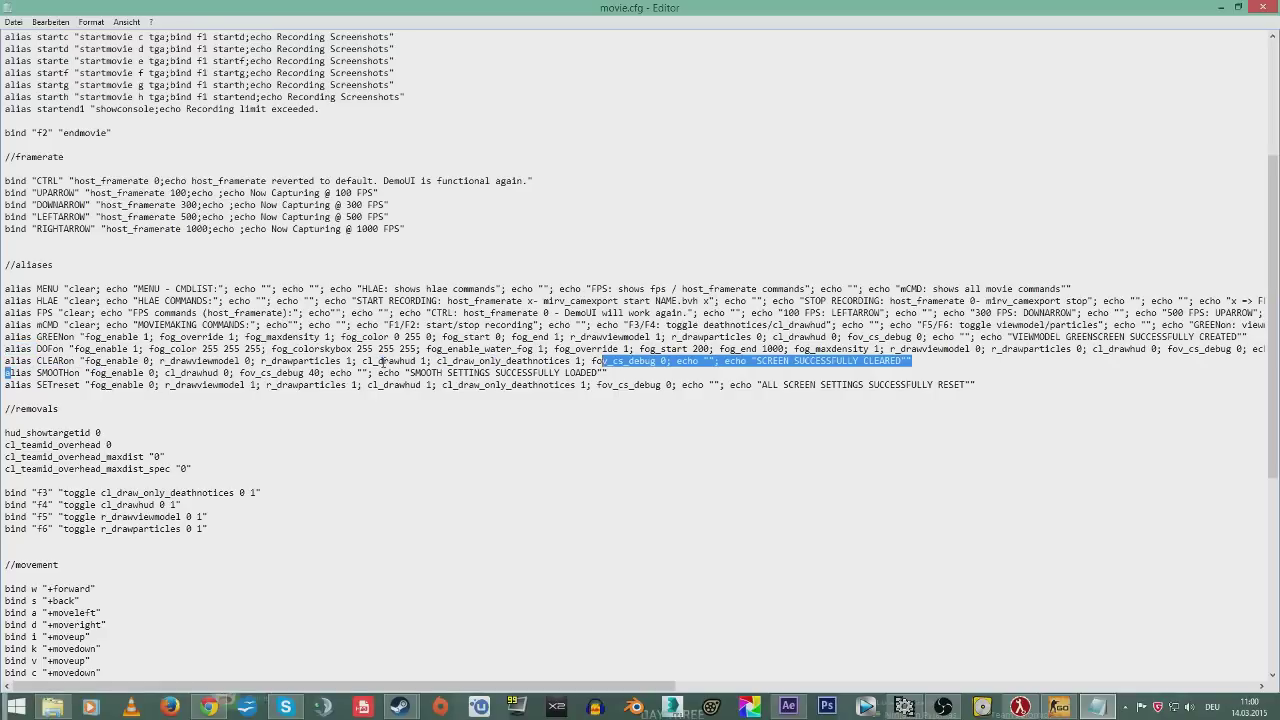
{"action": "left_click_drag", "start_coordinate": [6, 384], "coordinate": [150, 384]}
{"action": "left_click", "coordinate": [122, 384]}
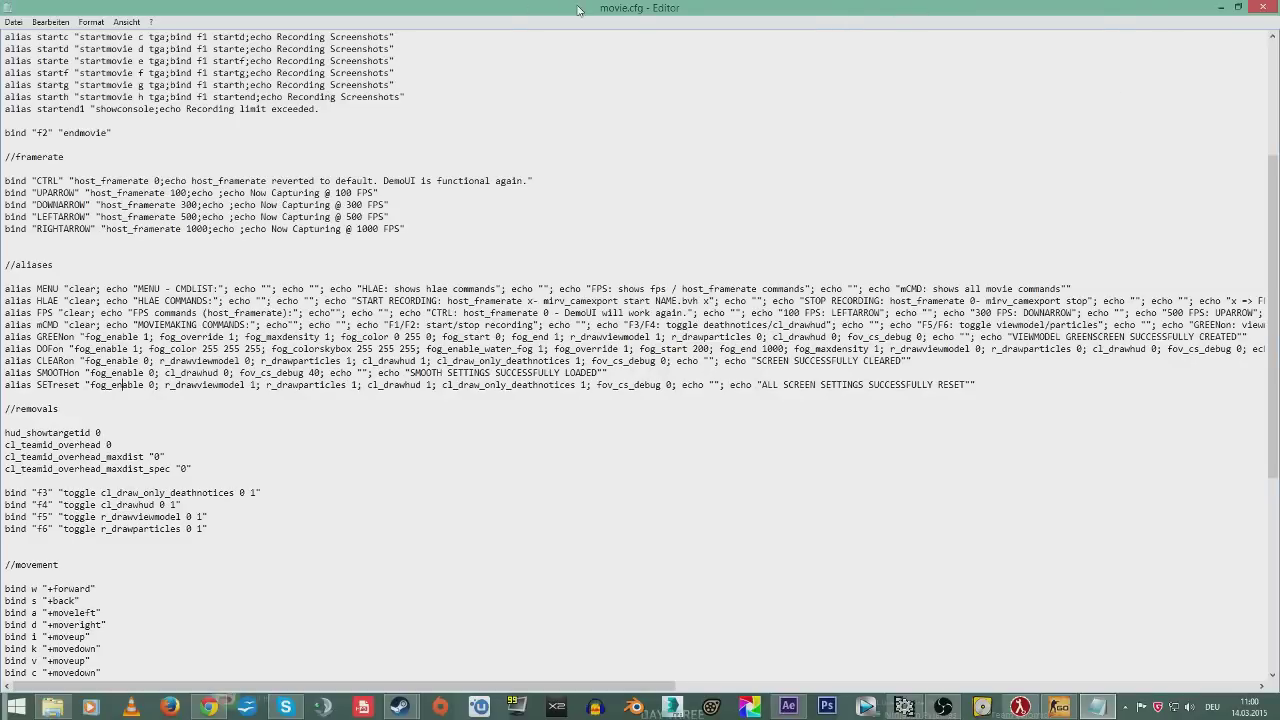
{"action": "scroll", "coordinate": [540, 130], "scroll_direction": "up", "scroll_amount": 6}
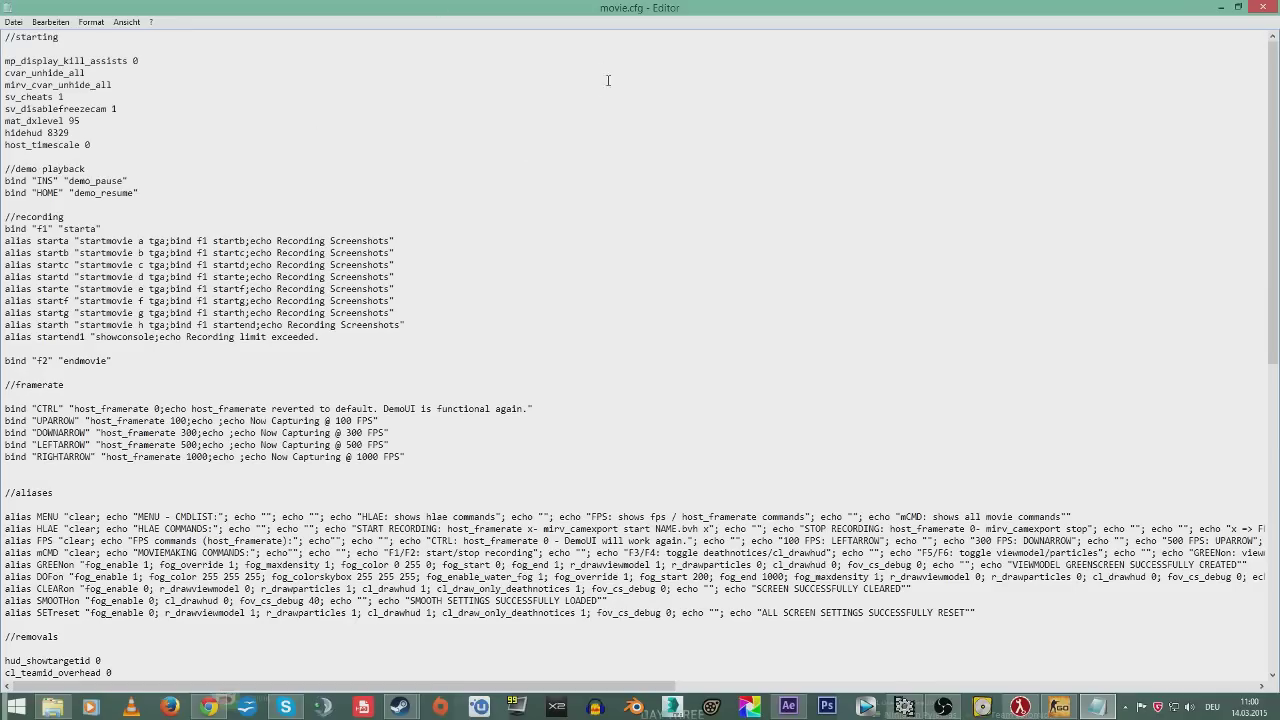
{"action": "scroll", "coordinate": [450, 300], "scroll_direction": "down", "scroll_amount": 16}
{"action": "scroll", "coordinate": [456, 320], "scroll_direction": "down", "scroll_amount": 1}
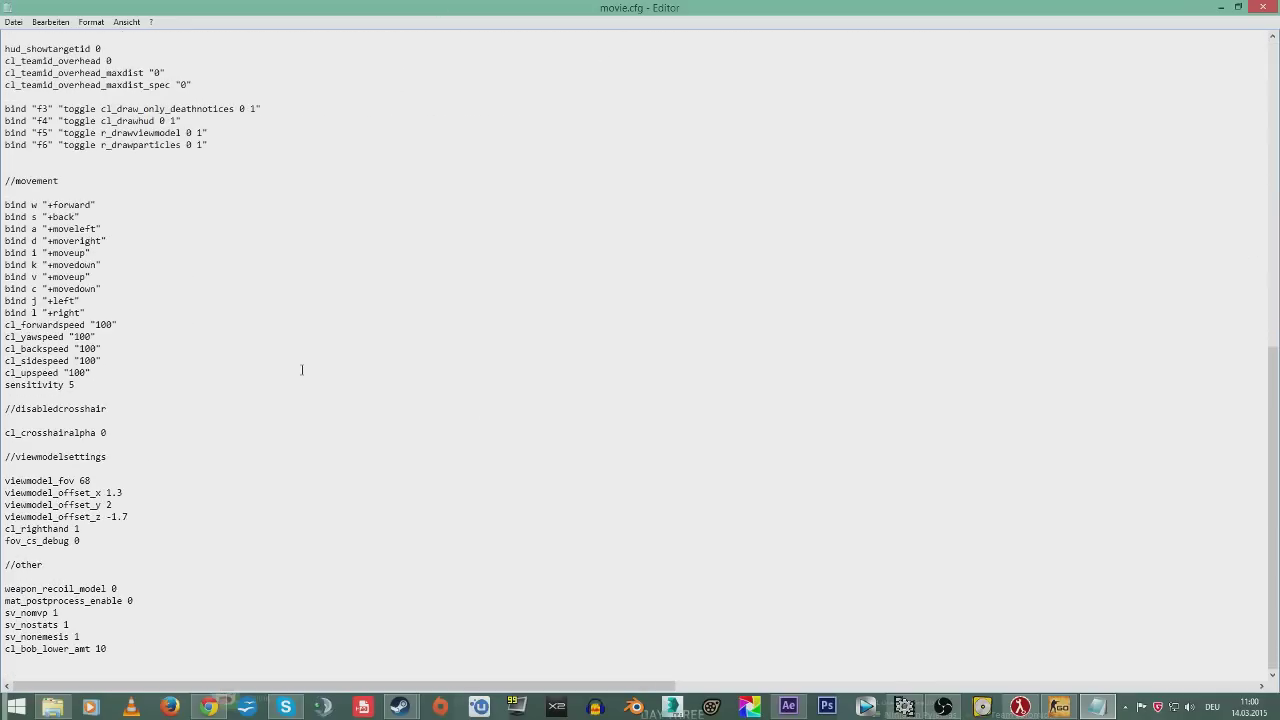
{"action": "scroll", "coordinate": [736, 230], "scroll_direction": "up", "scroll_amount": 11}
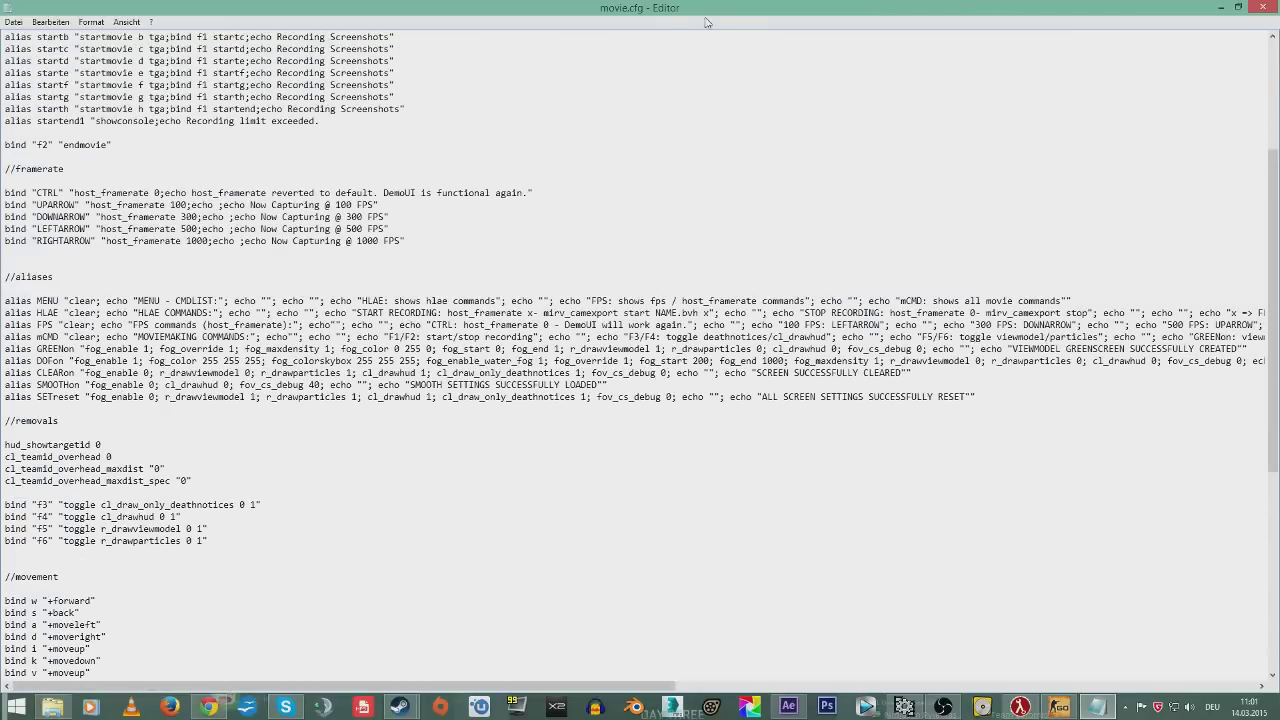
{"action": "left_click_drag", "start_coordinate": [707, 22], "coordinate": [828, 122]}
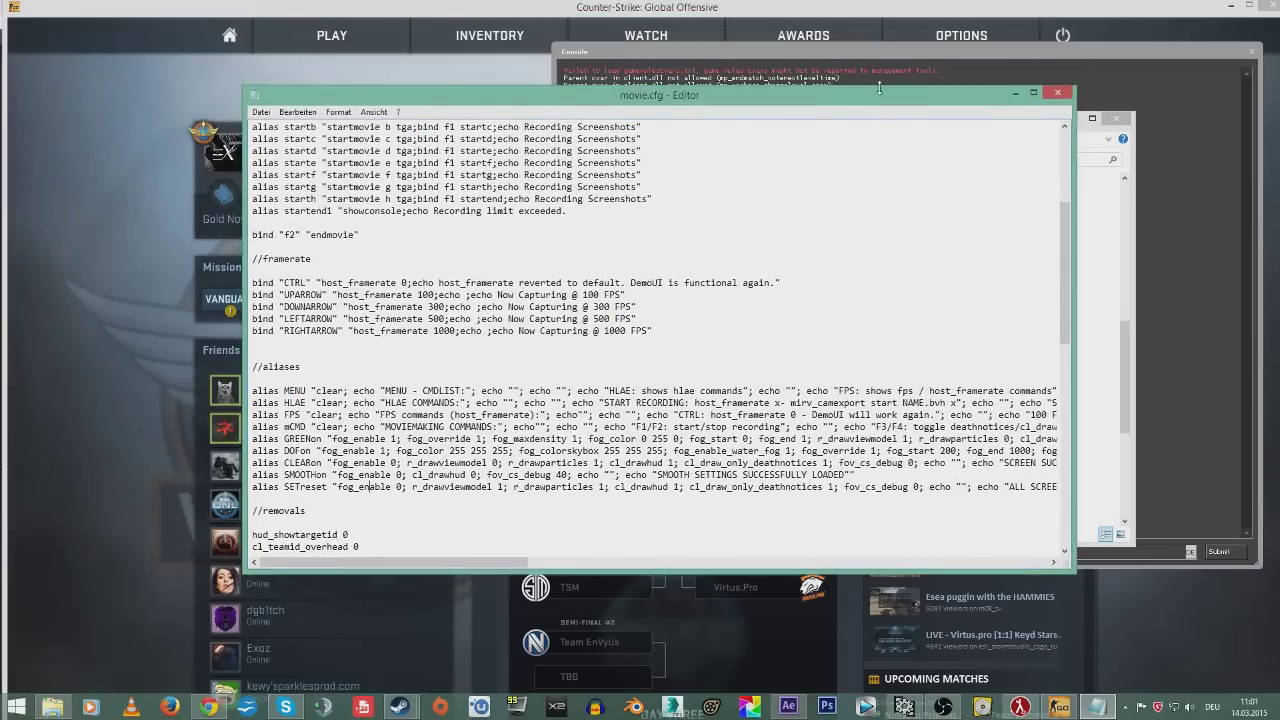
- Minimize Notepad and Explorer, then run 'exec movie' in the CS:GO console and close it
{"action": "left_click_drag", "start_coordinate": [879, 88], "coordinate": [881, 122]}
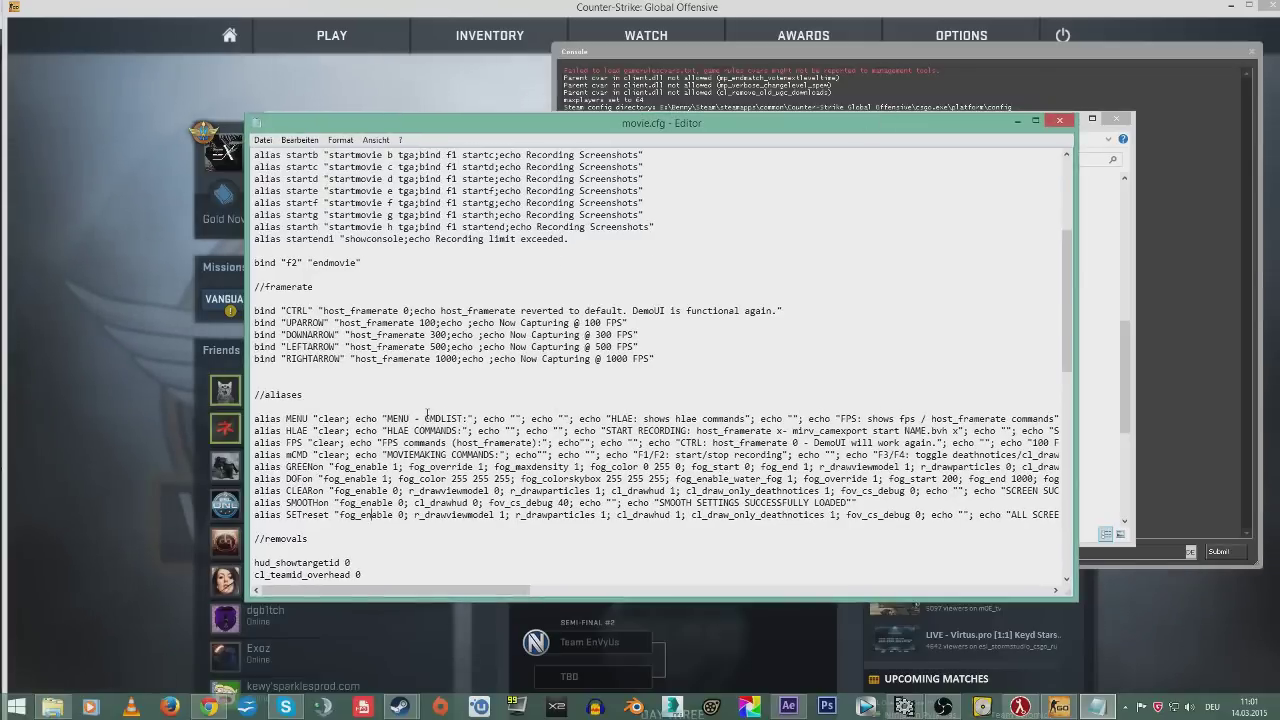
{"action": "scroll", "coordinate": [427, 413], "scroll_direction": "down", "scroll_amount": 3}
{"action": "left_click", "coordinate": [1016, 120]}
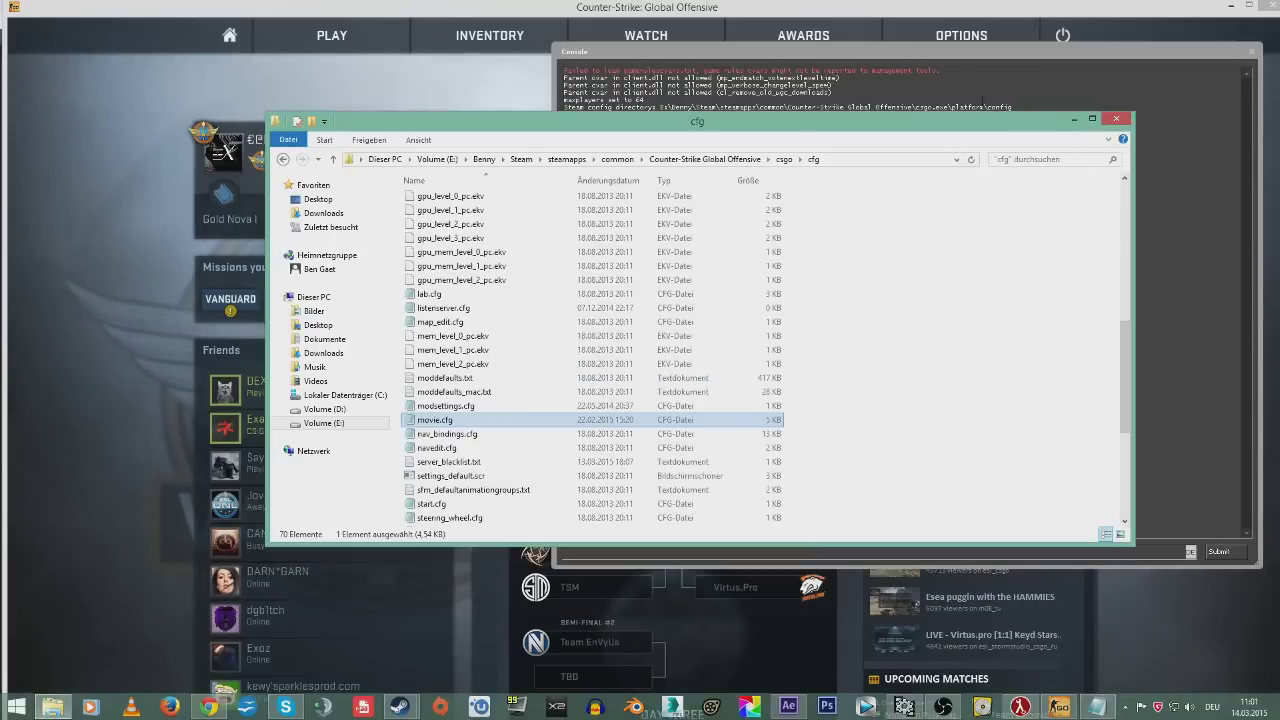
{"action": "left_click", "coordinate": [1042, 120]}
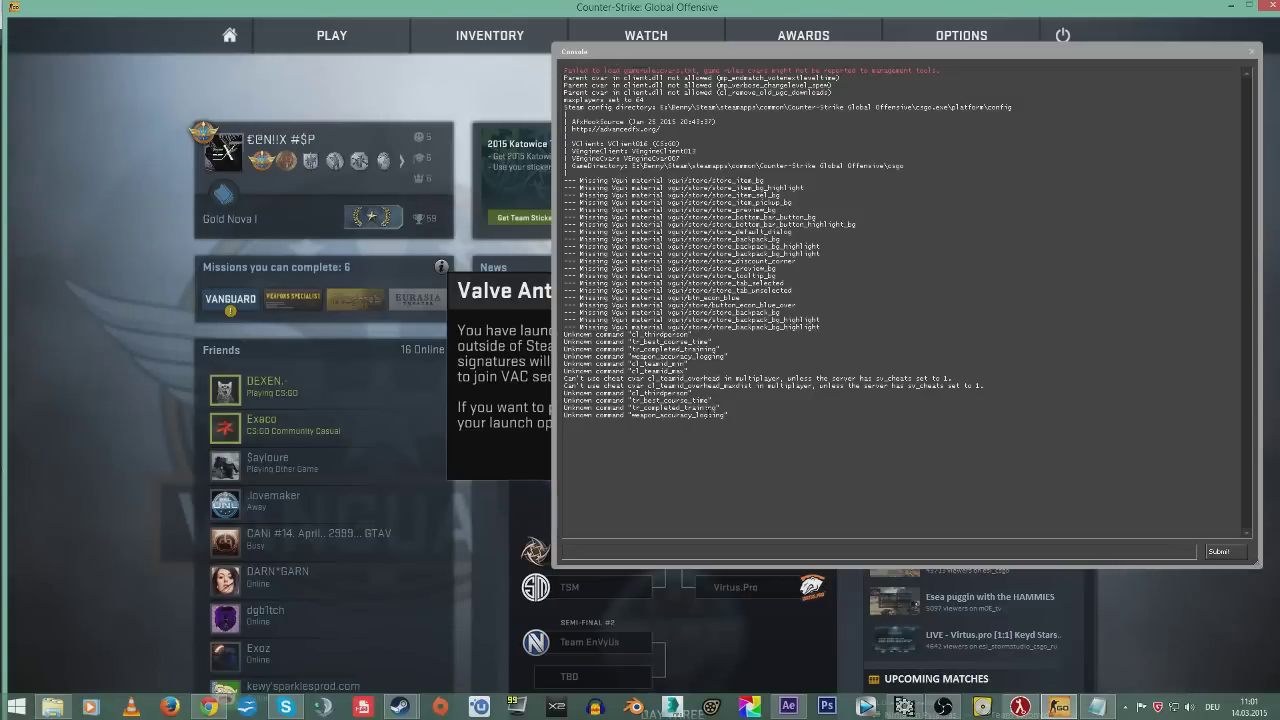
{"action": "type", "text": "exec"}
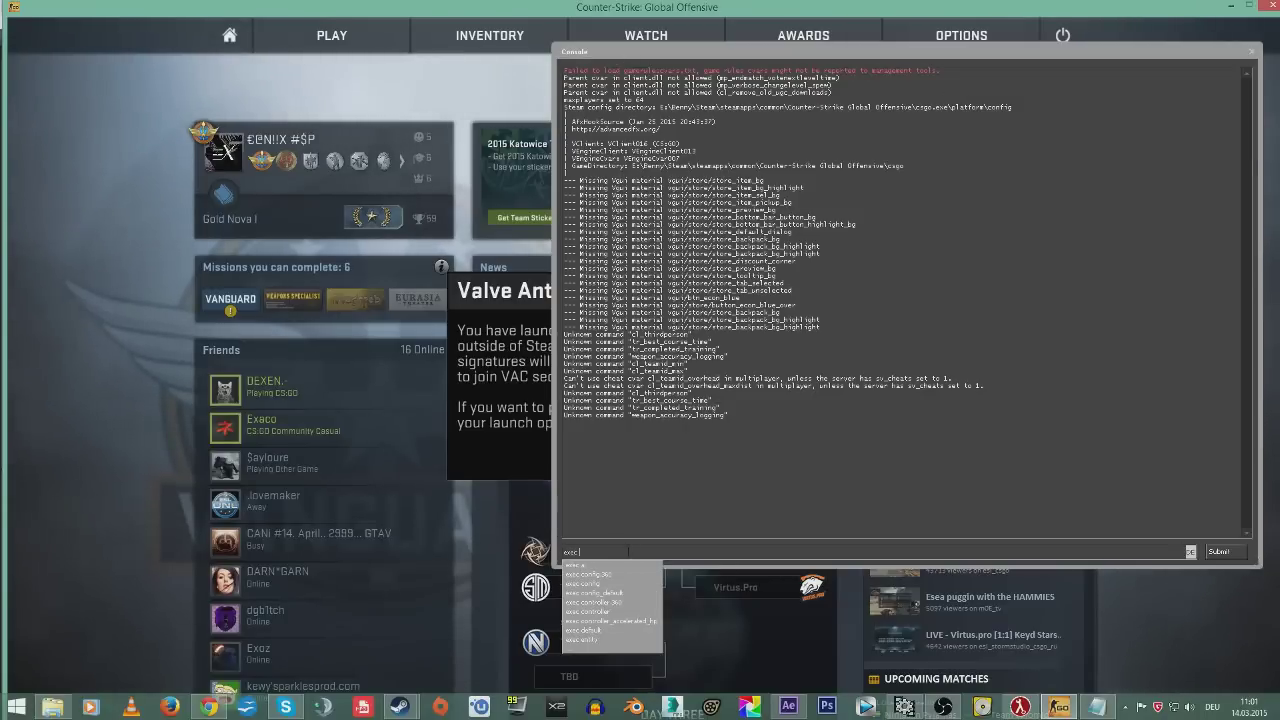
{"action": "type", "text": " movi"}
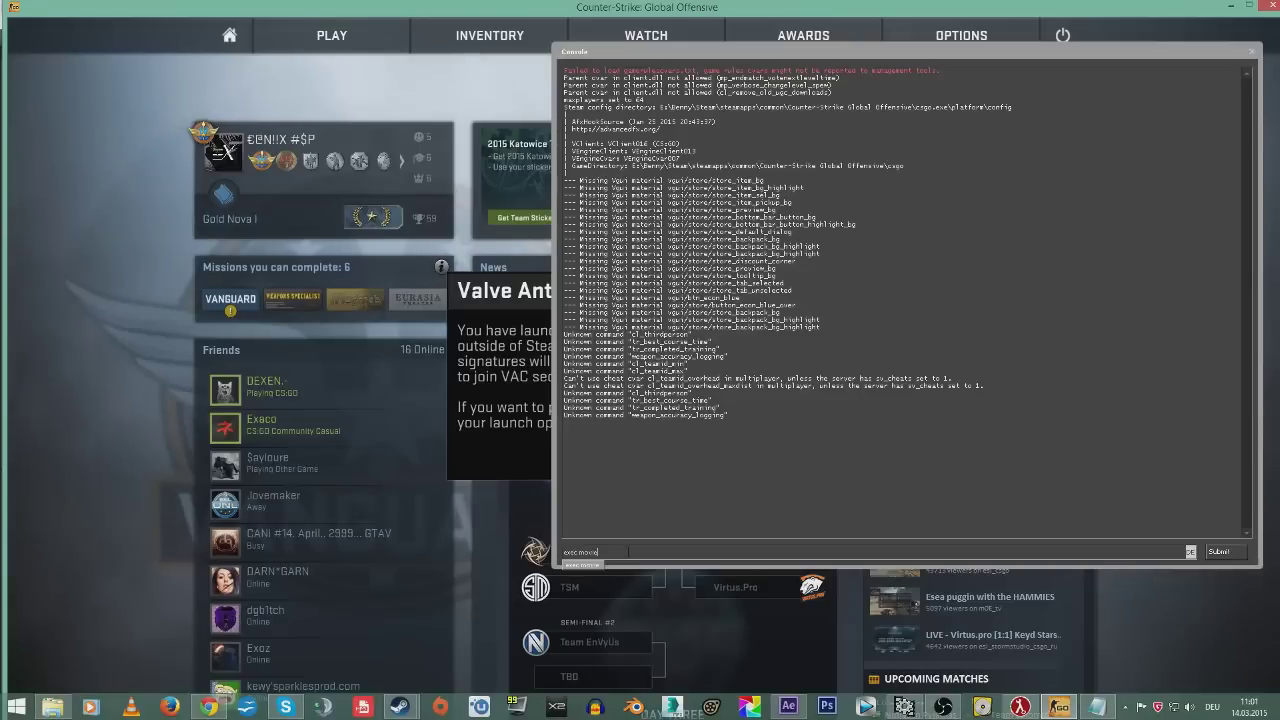
{"action": "type", "text": "e"}
{"action": "key", "text": "Return"}
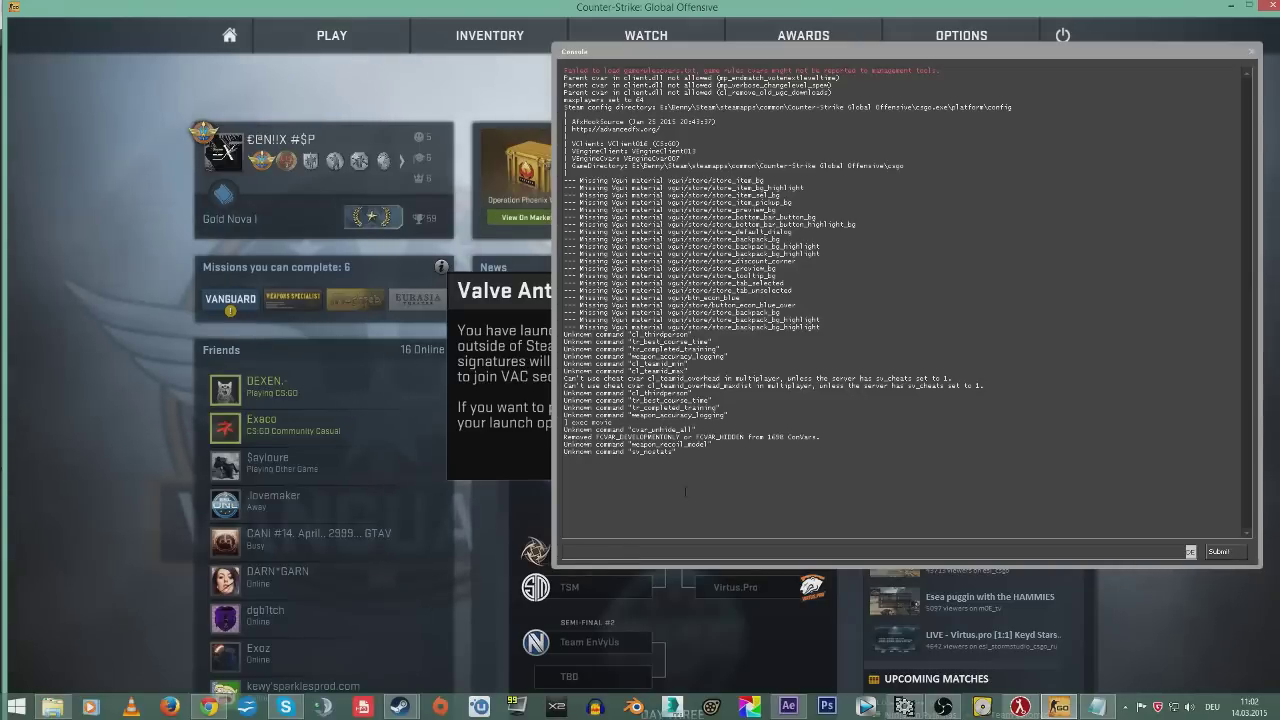
{"action": "key", "text": "grave"}
- Dismiss the anti-cheat warning and load the Dust2 AWP flick demo through Demo Playback
{"action": "left_click", "coordinate": [722, 462]}
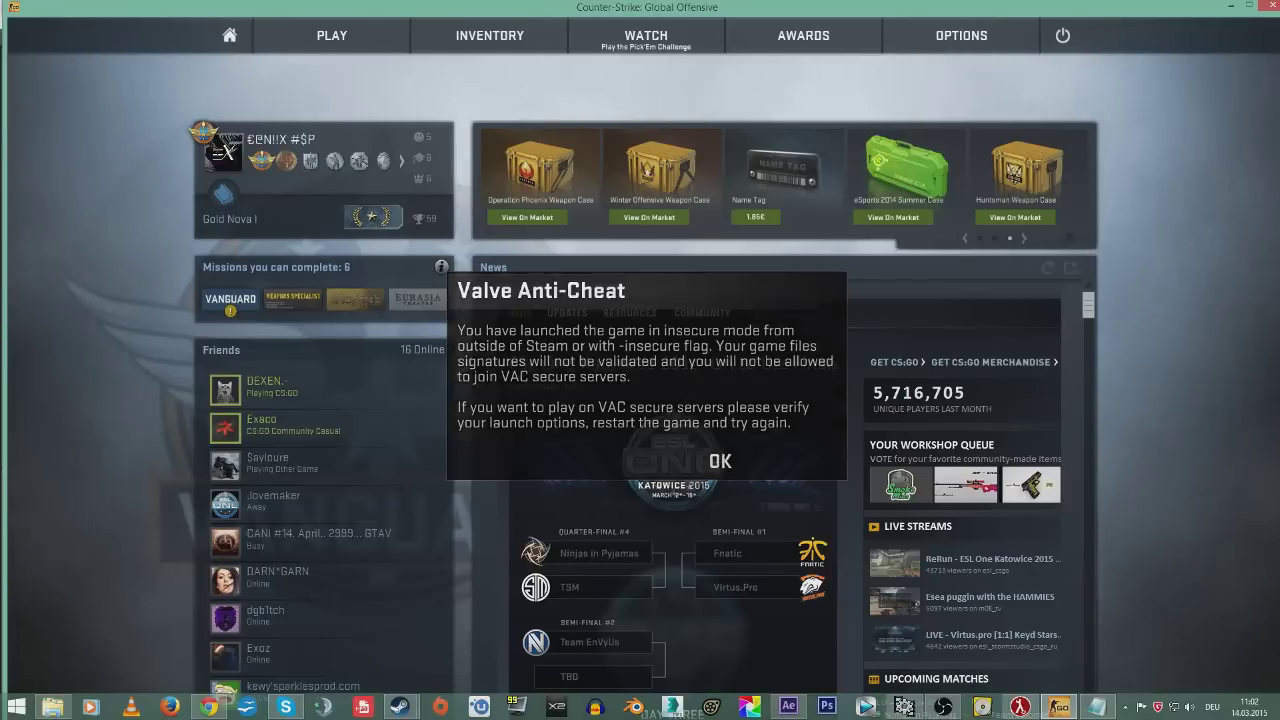
{"action": "key", "text": "shift+F2"}
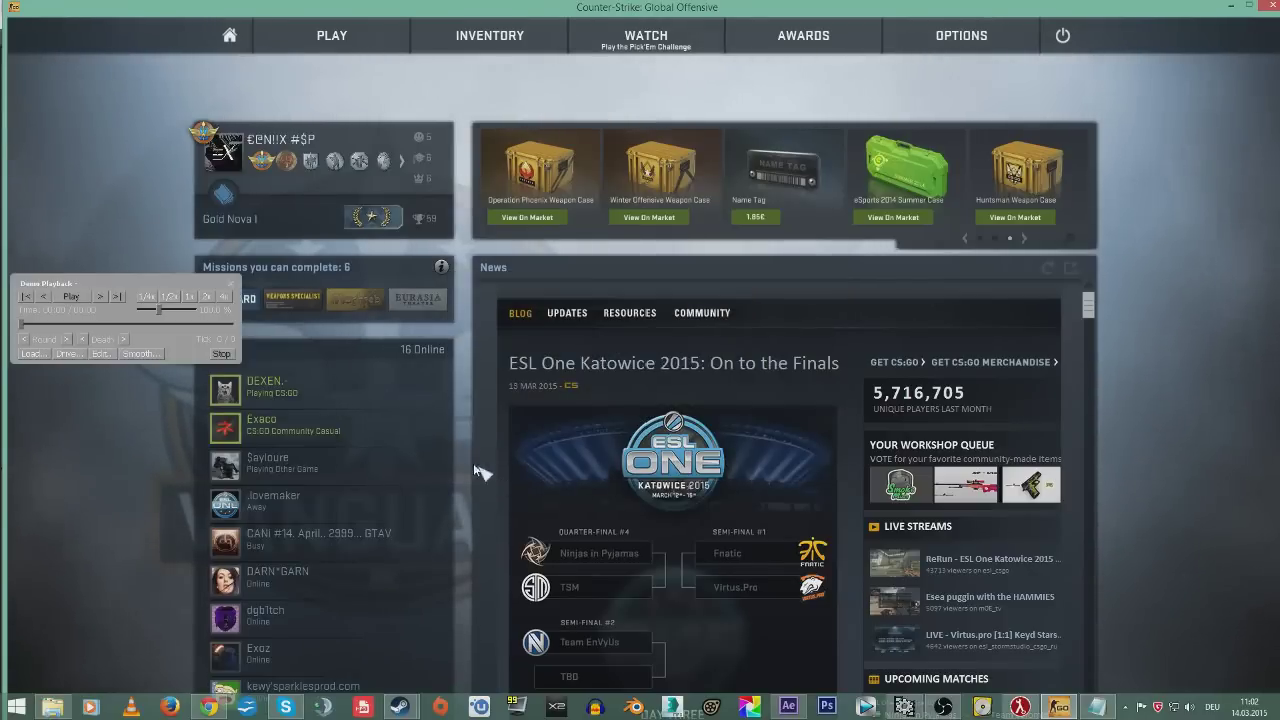
{"action": "left_click", "coordinate": [36, 354]}
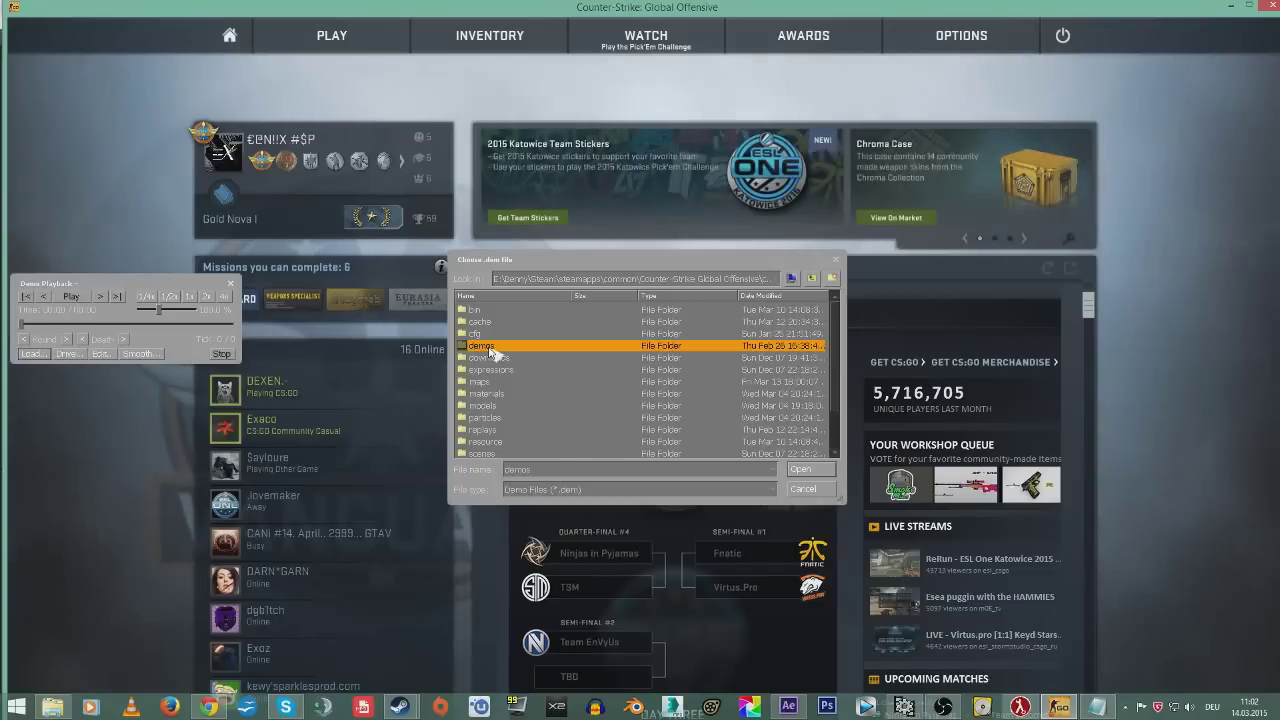
{"action": "left_click_drag", "start_coordinate": [555, 264], "coordinate": [556, 253]}
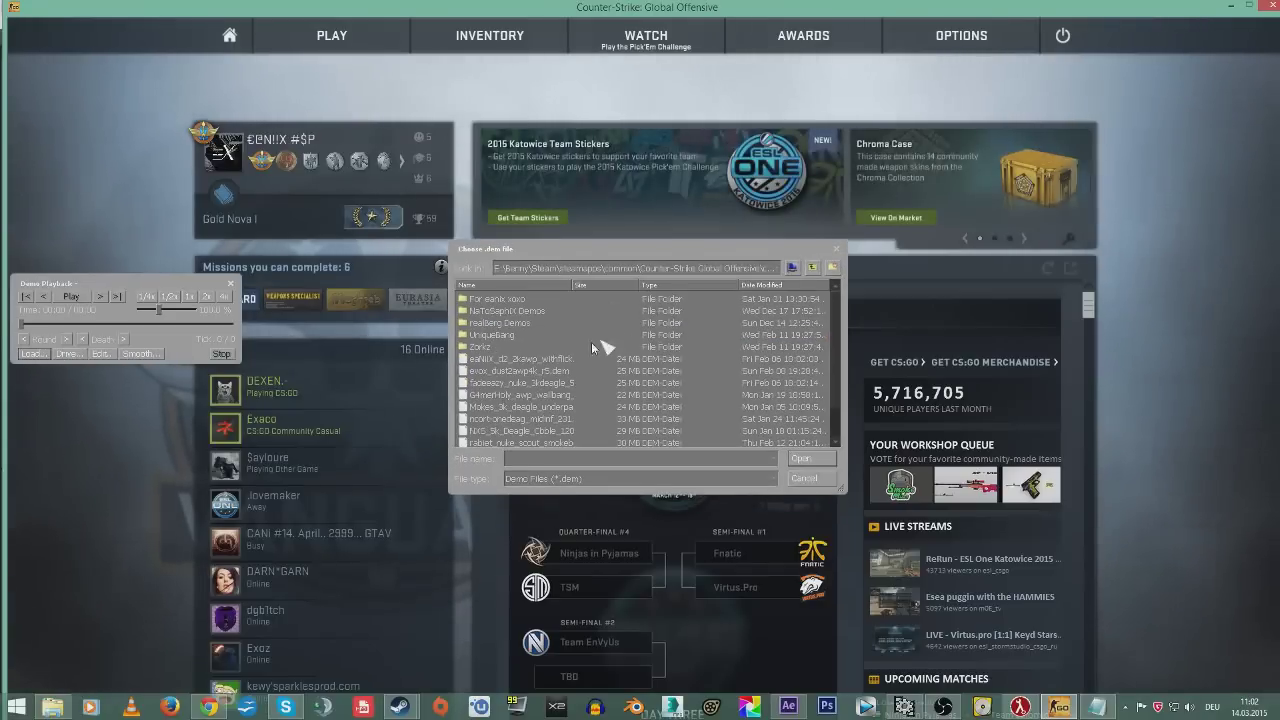
{"action": "left_click_drag", "start_coordinate": [846, 493], "coordinate": [956, 588]}
{"action": "left_click_drag", "start_coordinate": [572, 286], "coordinate": [750, 288]}
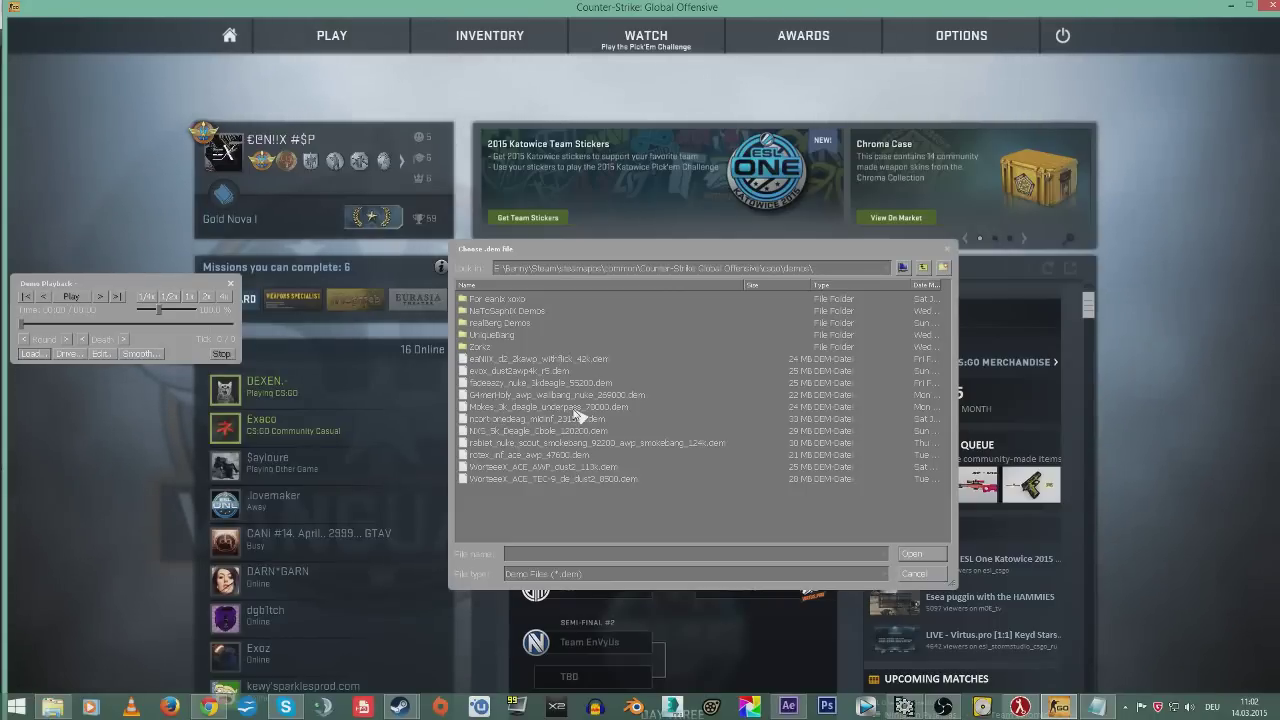
{"action": "double_click", "coordinate": [540, 360]}
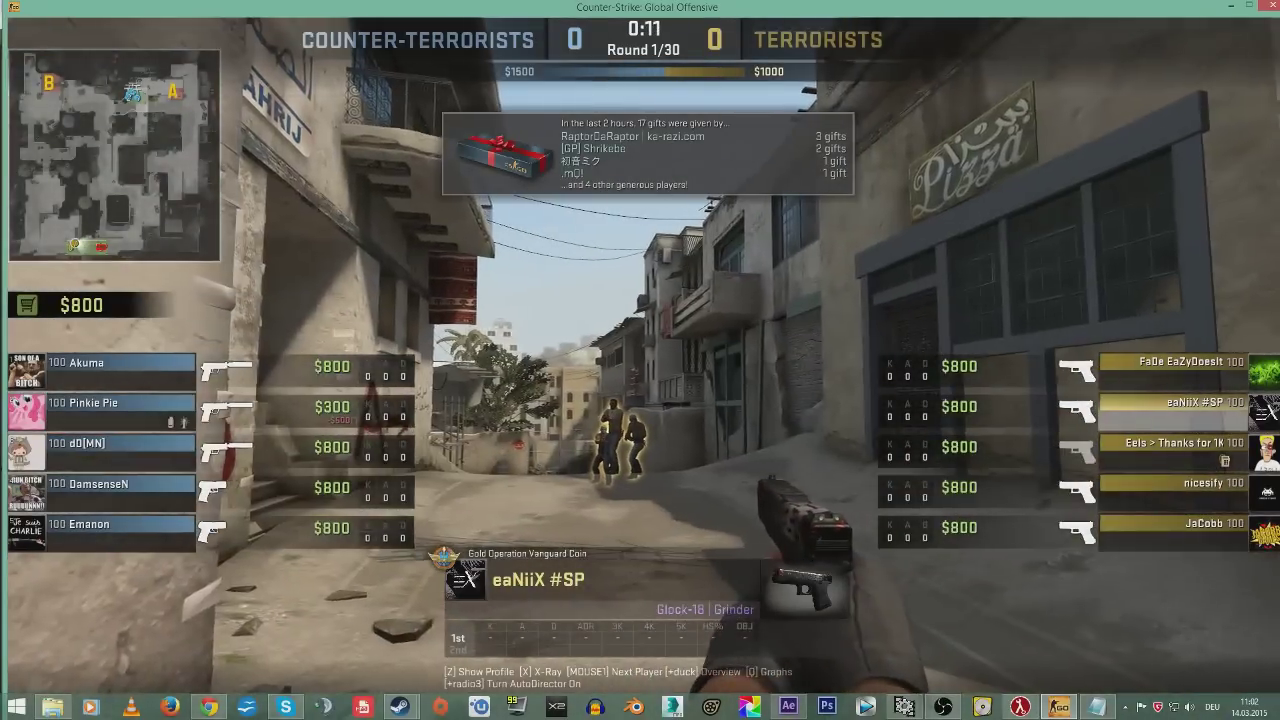
- Fast-forward the Dust2 demo and pause it at 1:55 of round 1/30, toggling the playback panel
{"action": "key", "text": "shift+F2"}
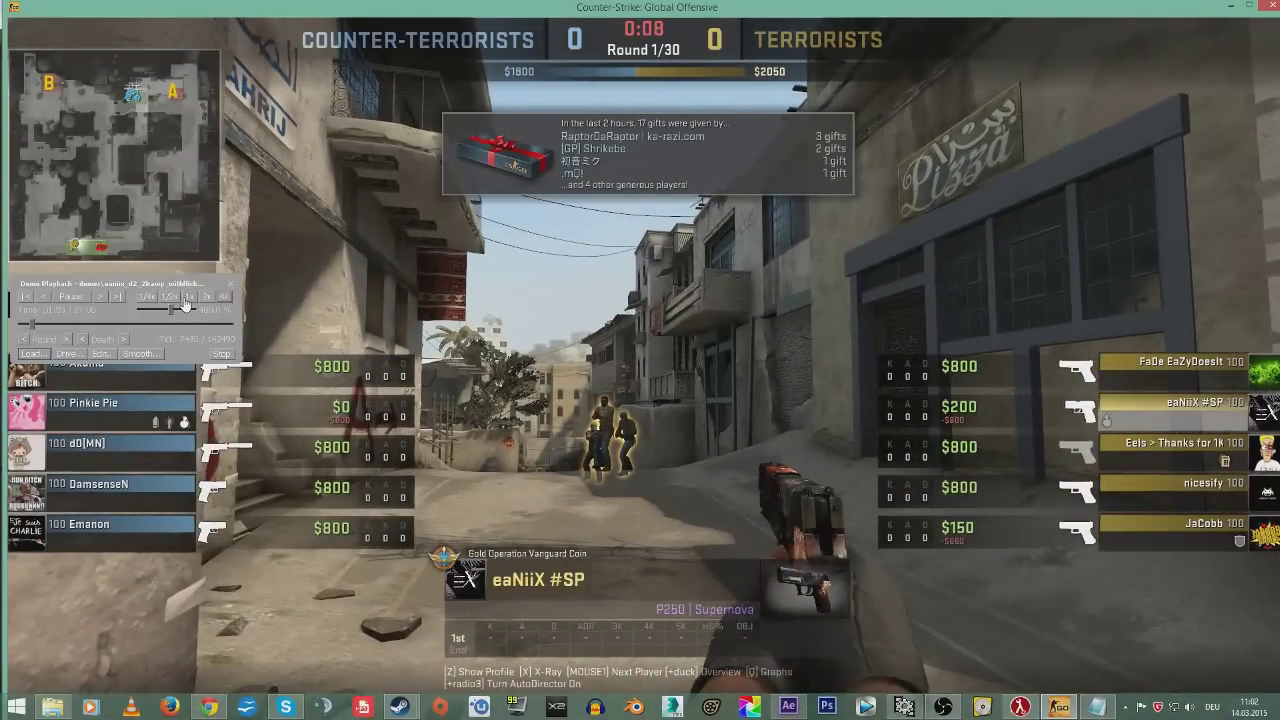
{"action": "left_click", "coordinate": [188, 300]}
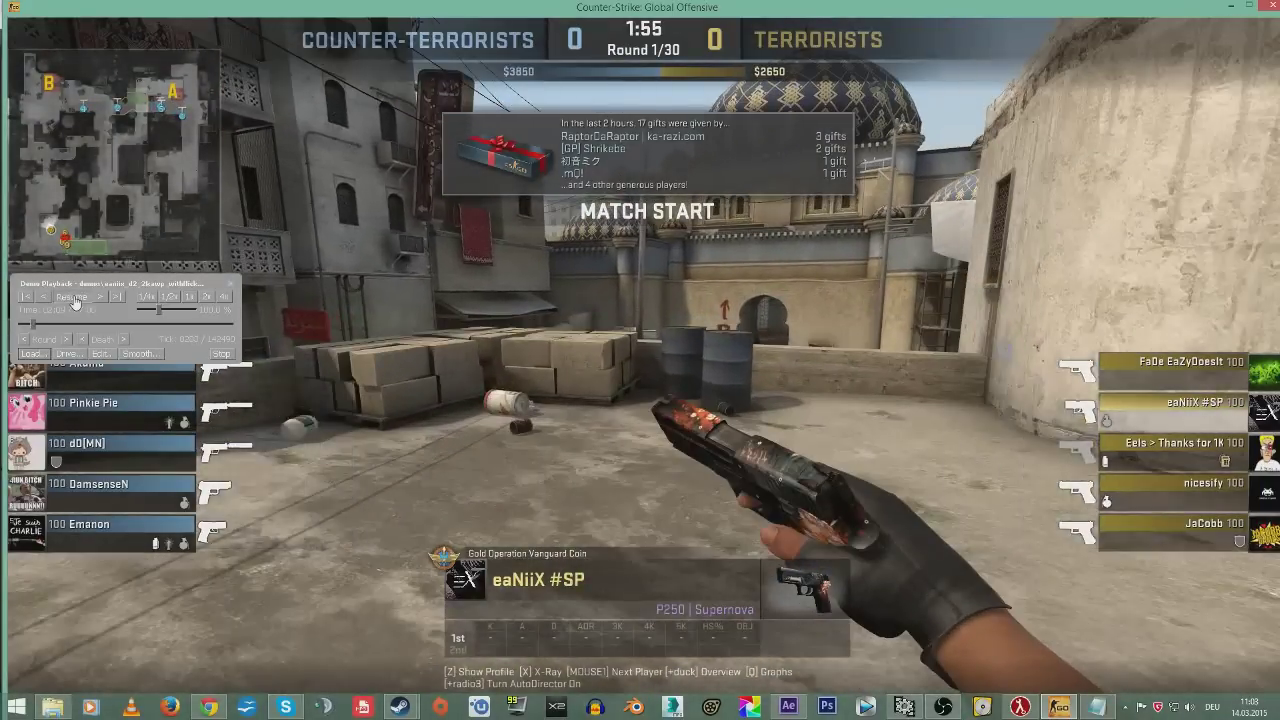
{"action": "left_click", "coordinate": [72, 297]}
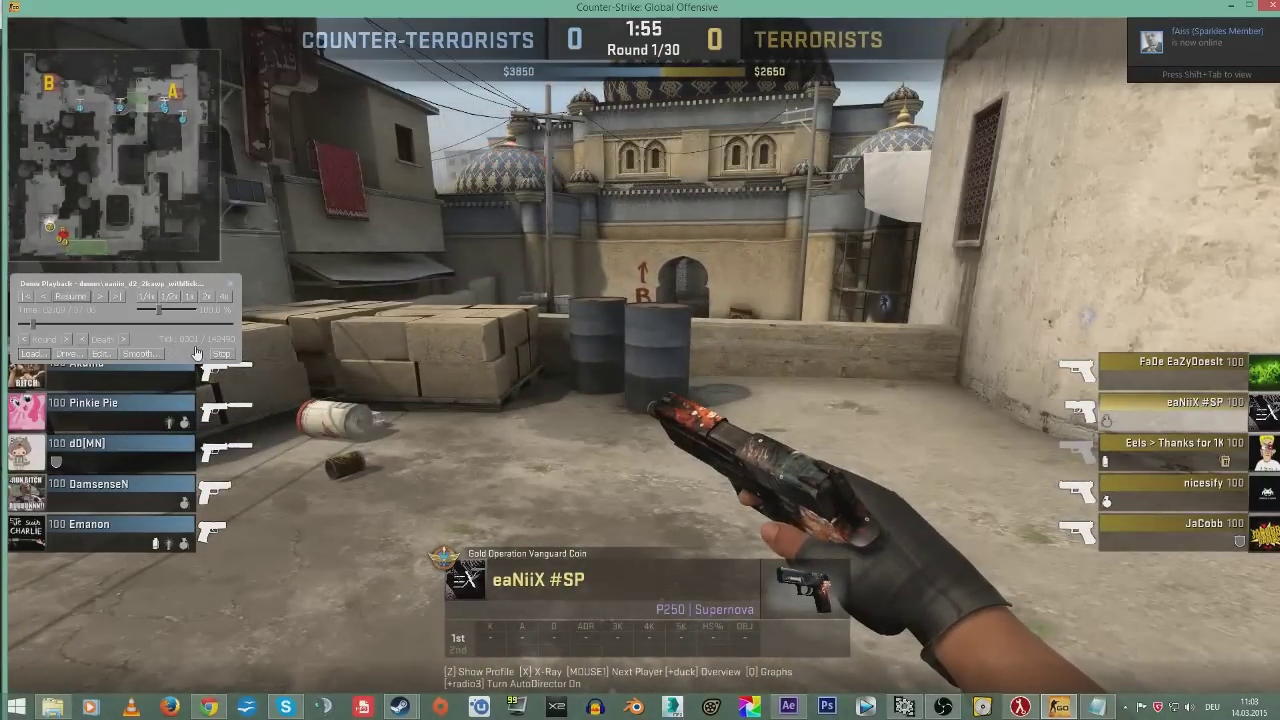
{"action": "key", "text": "shift+F2"}
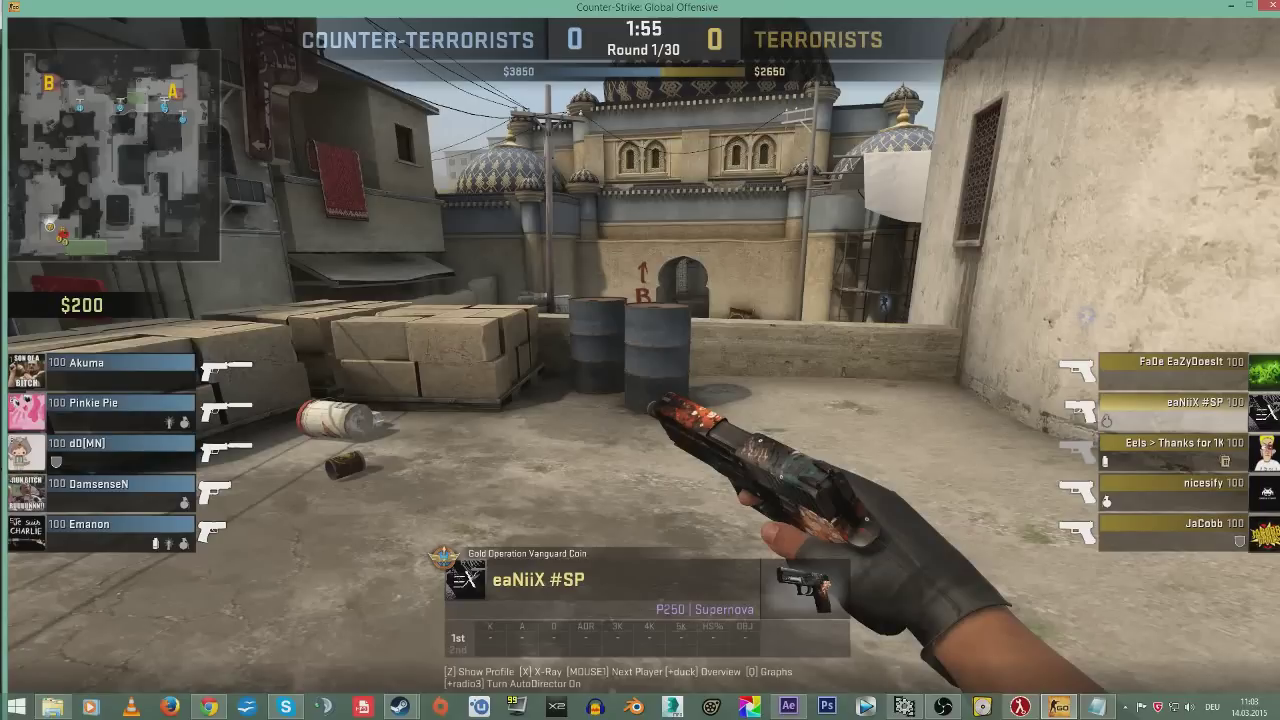
{"action": "key", "text": "shift+F2"}
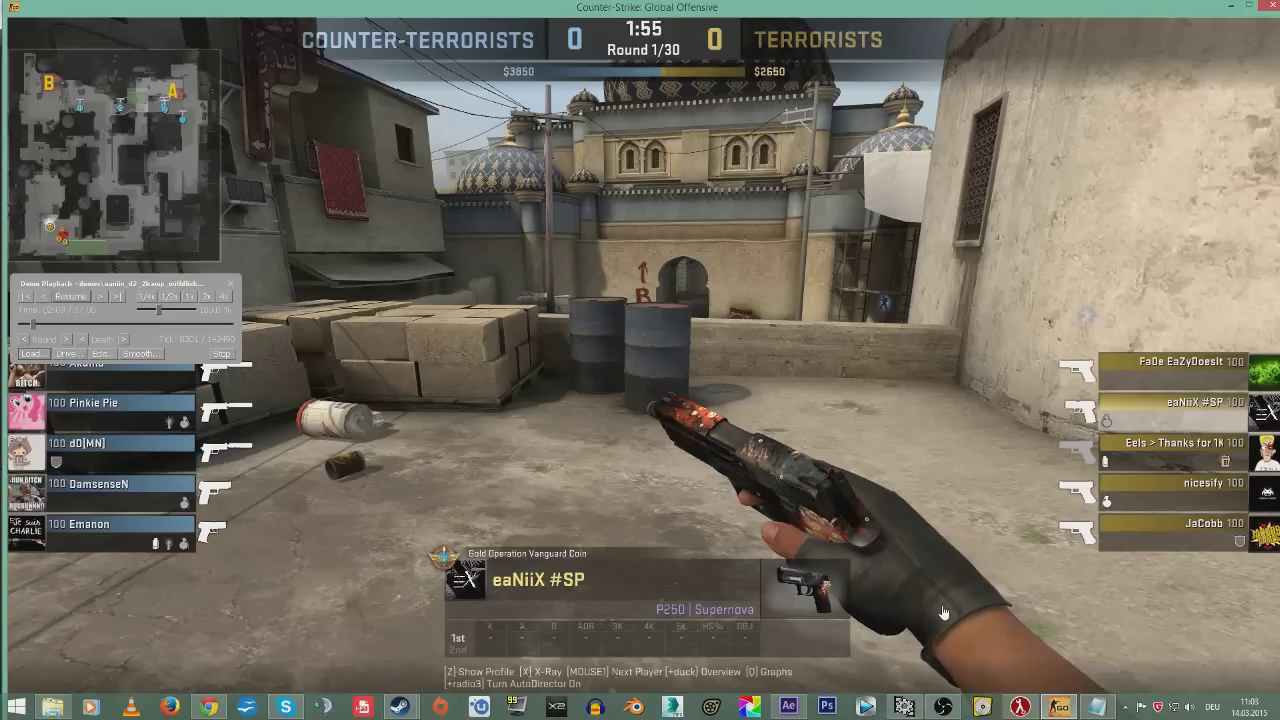
- Run the clearon alias in the console to strip the HUD and scoreboard
{"action": "key", "text": "shift+F2"}
{"action": "key", "text": "grave"}
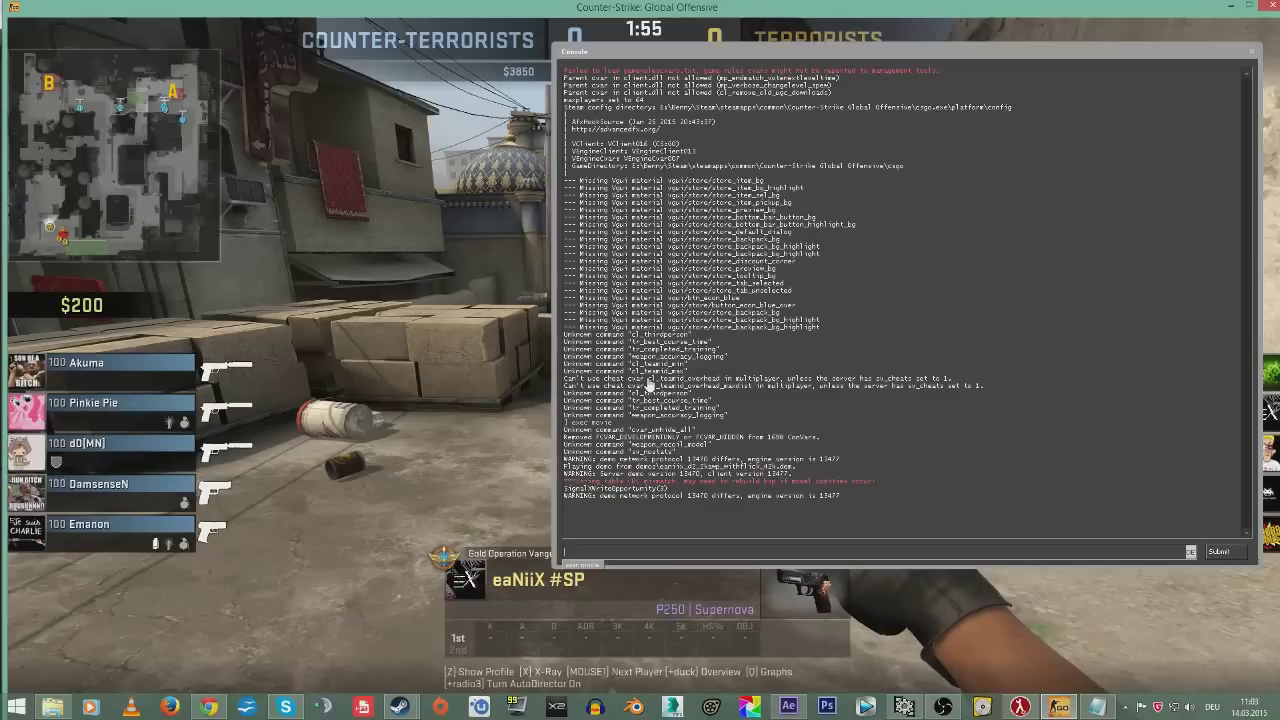
{"action": "type", "text": "dsxrcl"}
{"action": "key", "text": "Return"}
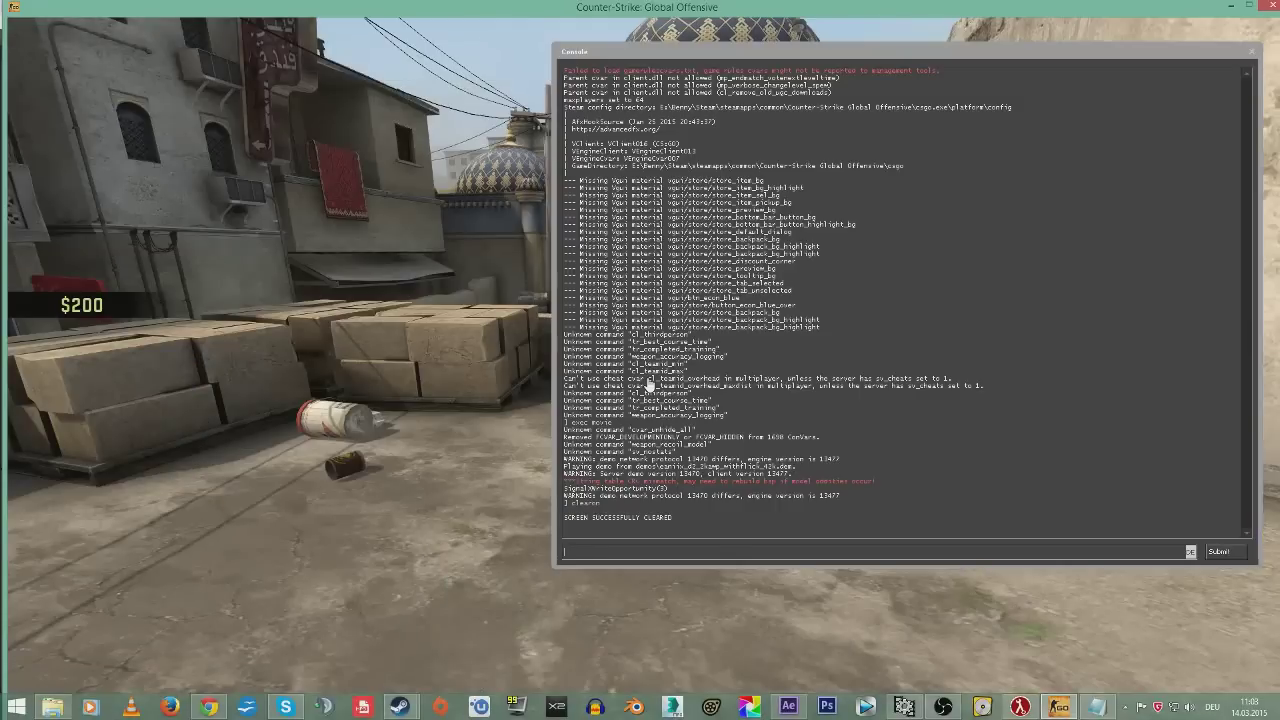
- Check the clean B-site view, then start entering host_framerate in the console
{"action": "key", "text": "grave"}
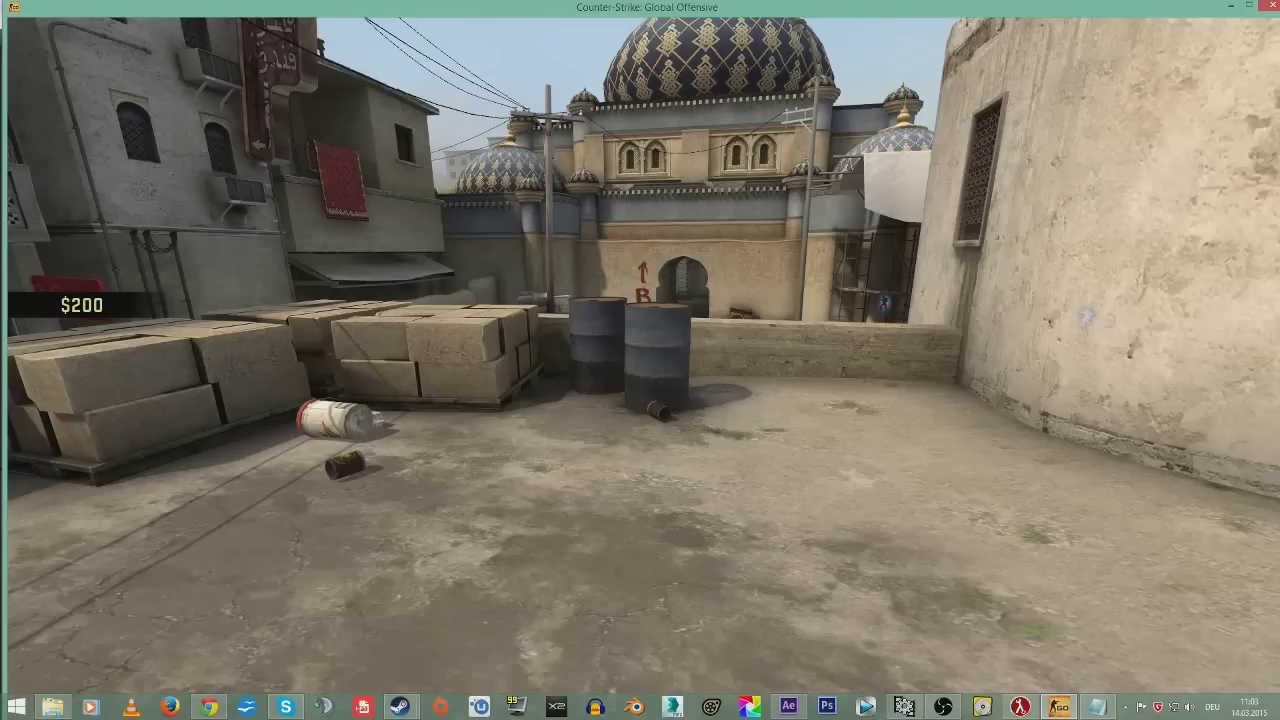
{"action": "key", "text": "grave"}
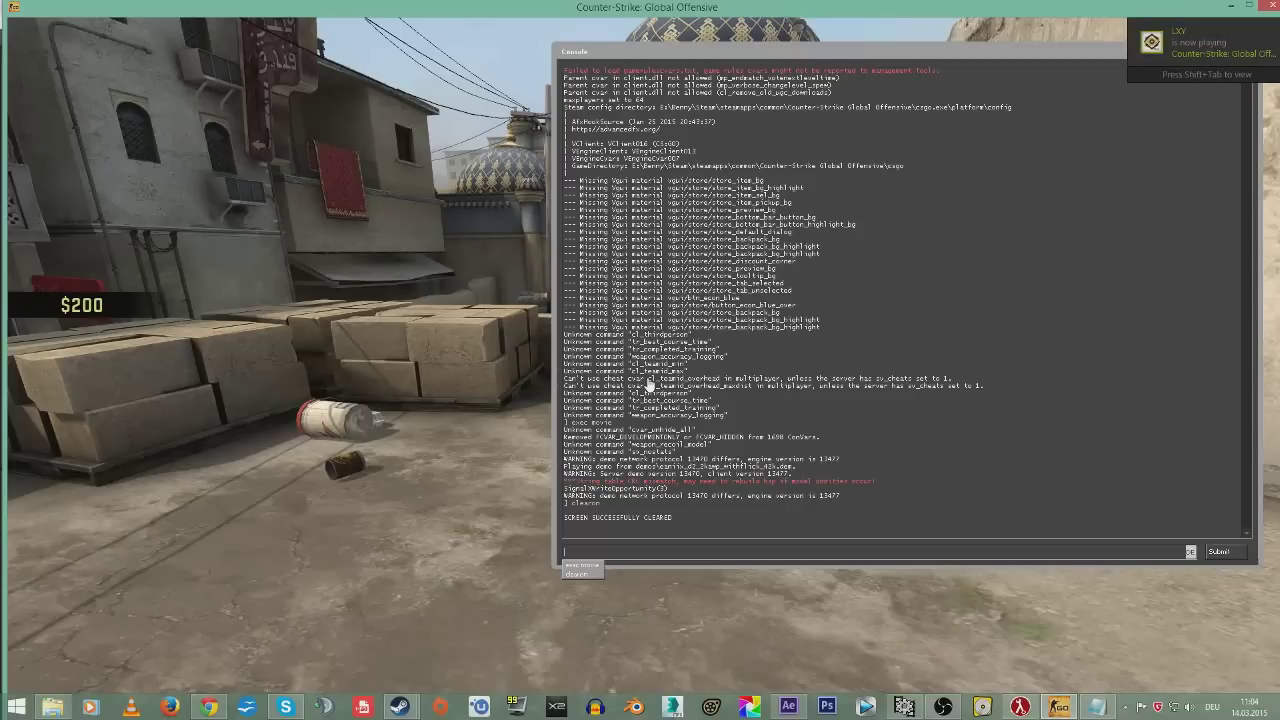
{"action": "type", "text": "ho"}
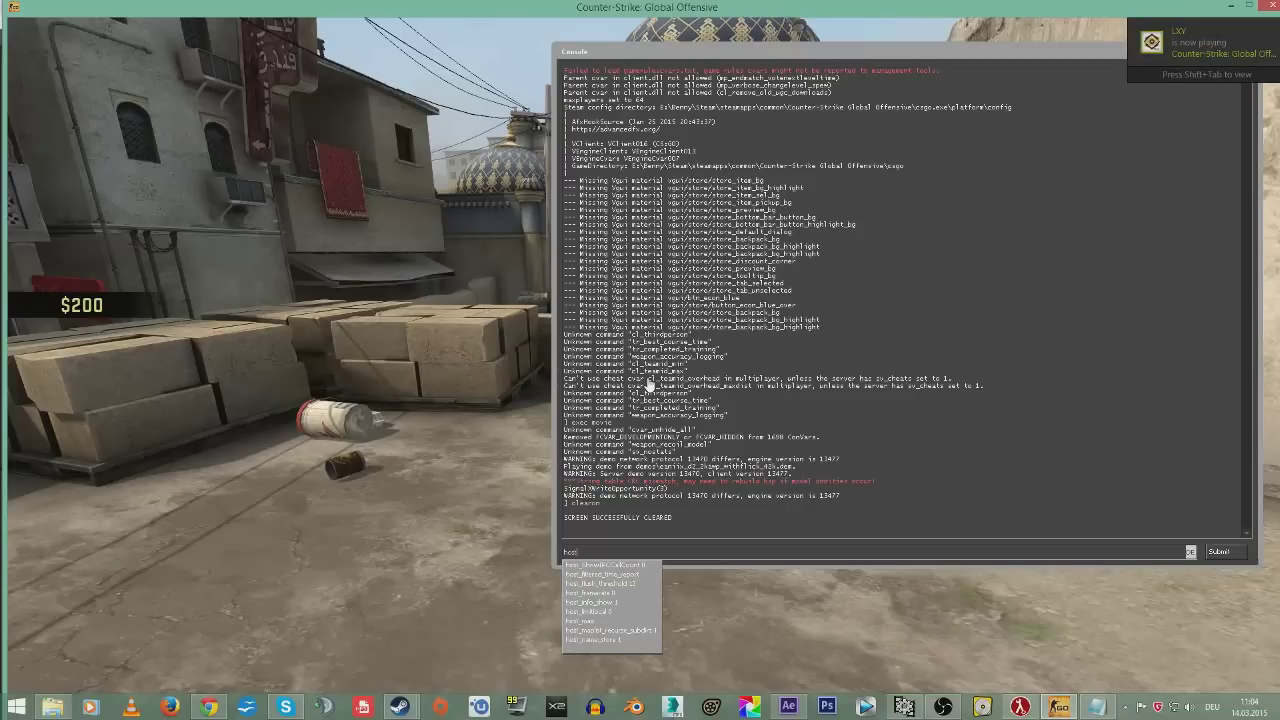
{"action": "type", "text": "st_framerate"}
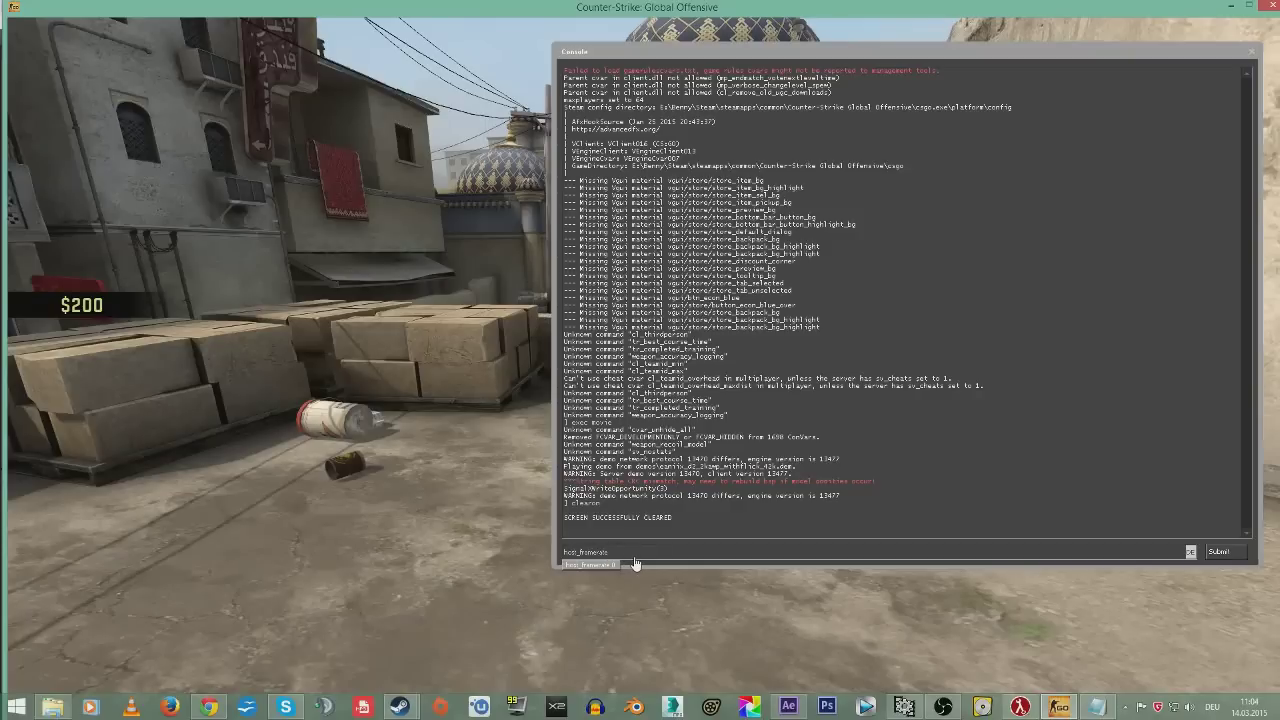
- Set host_framerate to 100 from the console
{"action": "key", "text": "Escape"}
{"action": "key", "text": "shift+F2"}
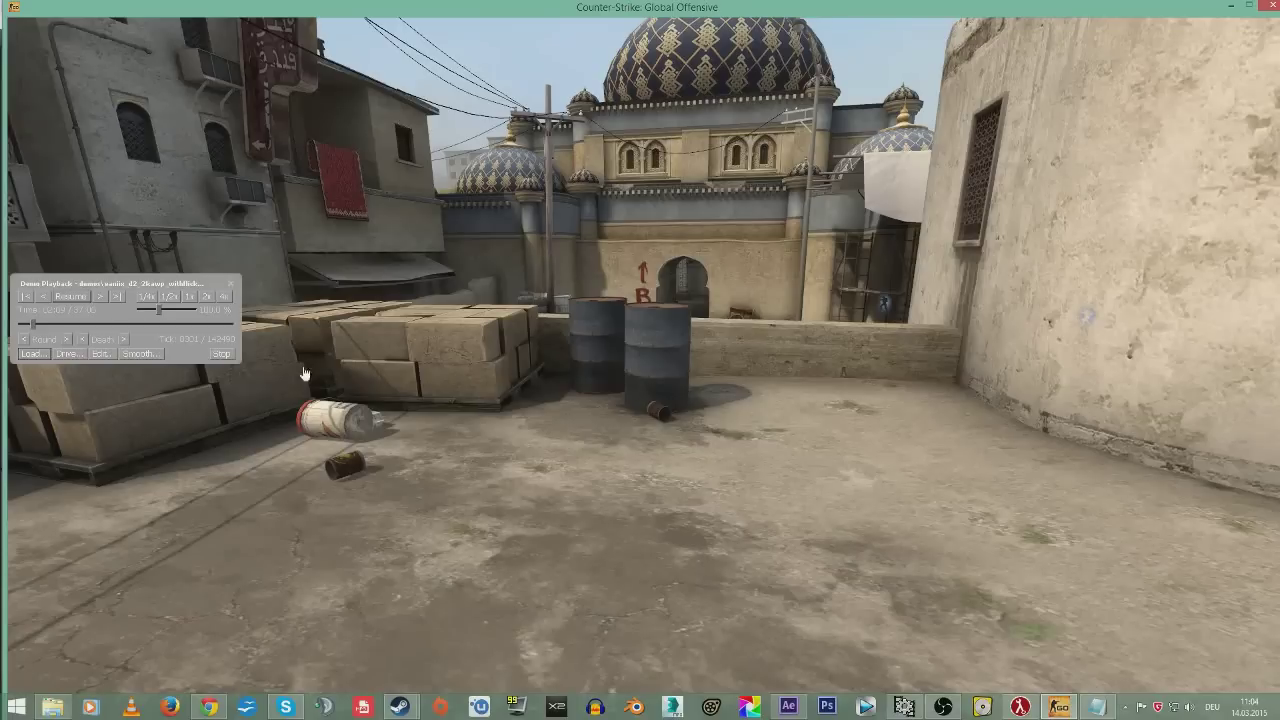
{"action": "key", "text": "shift+F2"}
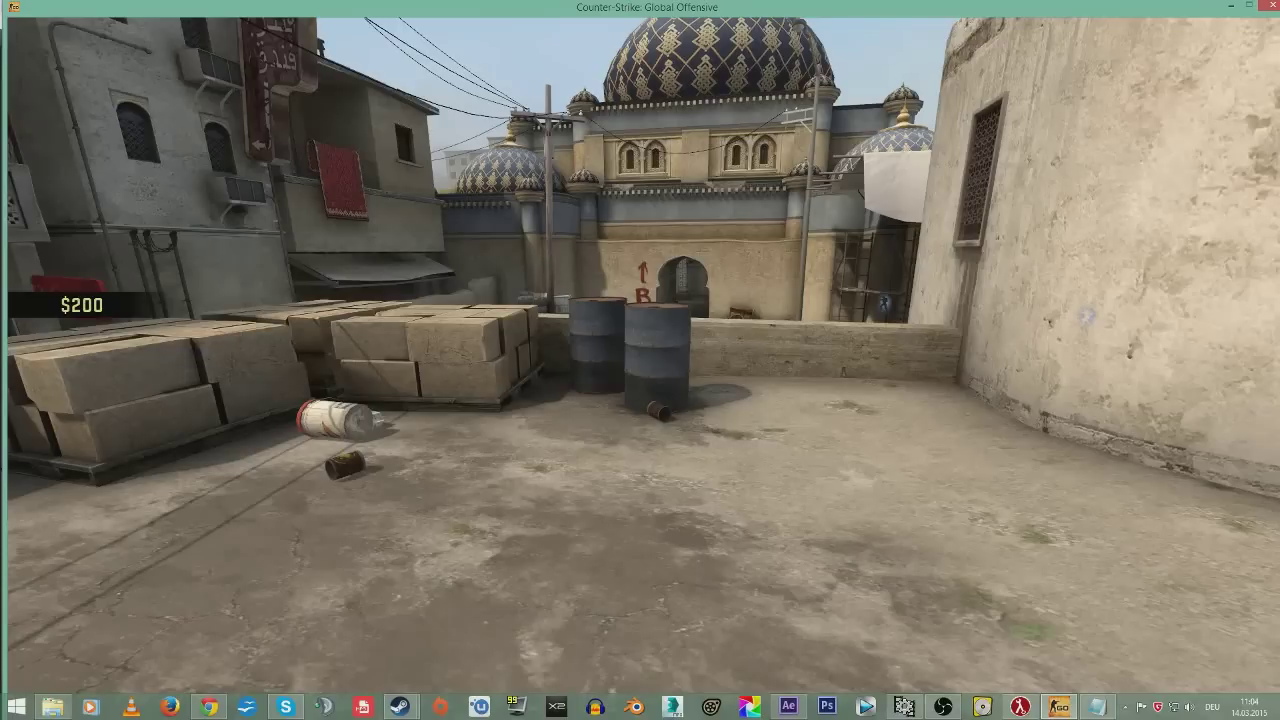
{"action": "key", "text": "grave"}
{"action": "key", "text": "BackSpace"}
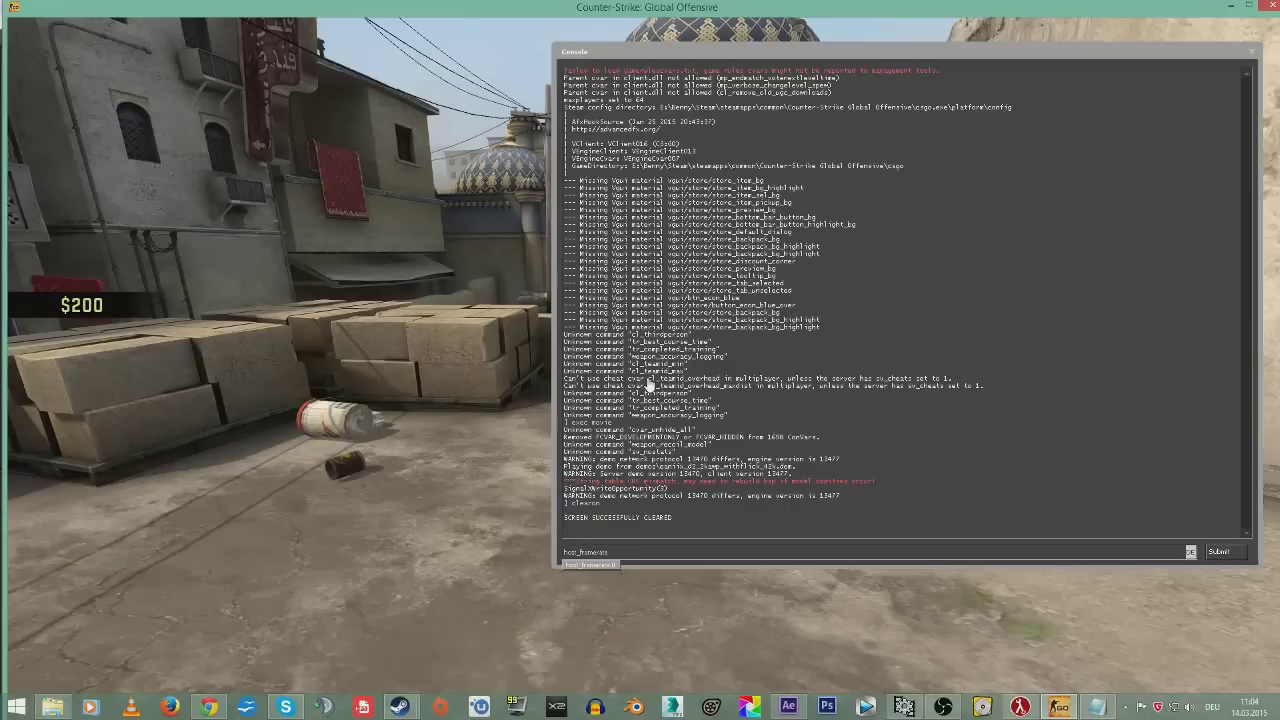
{"action": "type", "text": "100"}
{"action": "key", "text": "Return"}
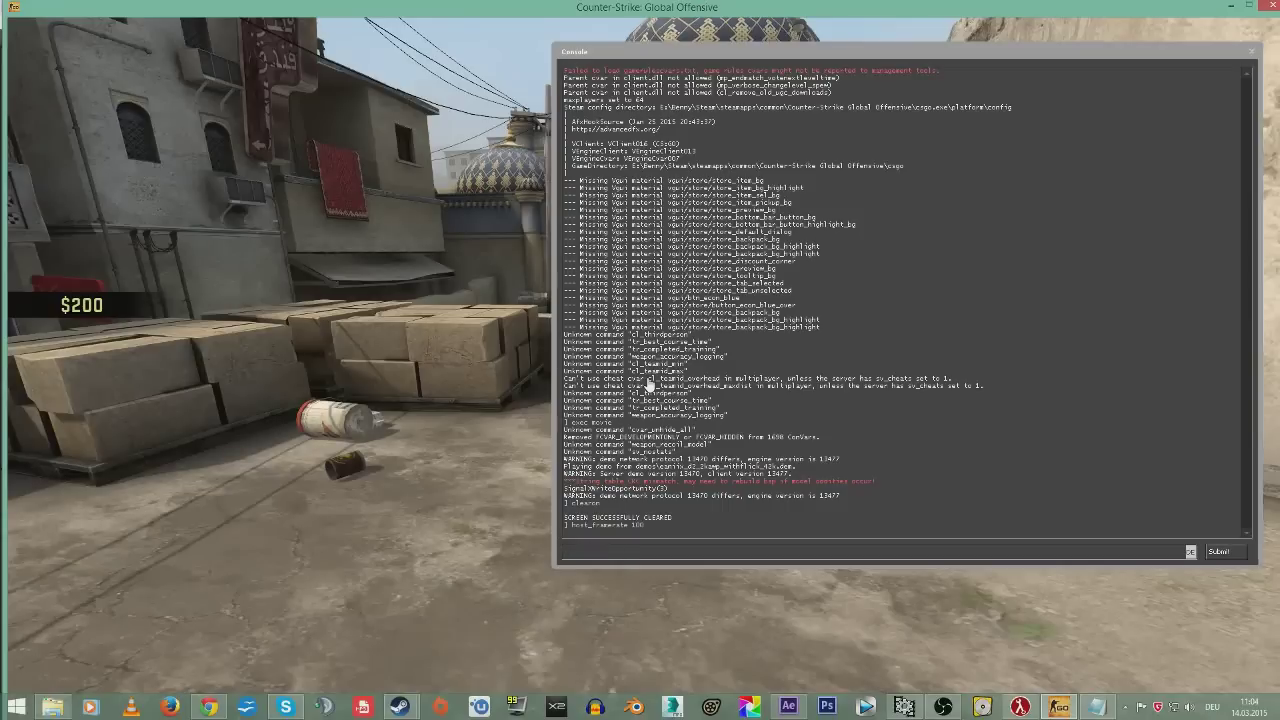
{"action": "key", "text": "grave"}
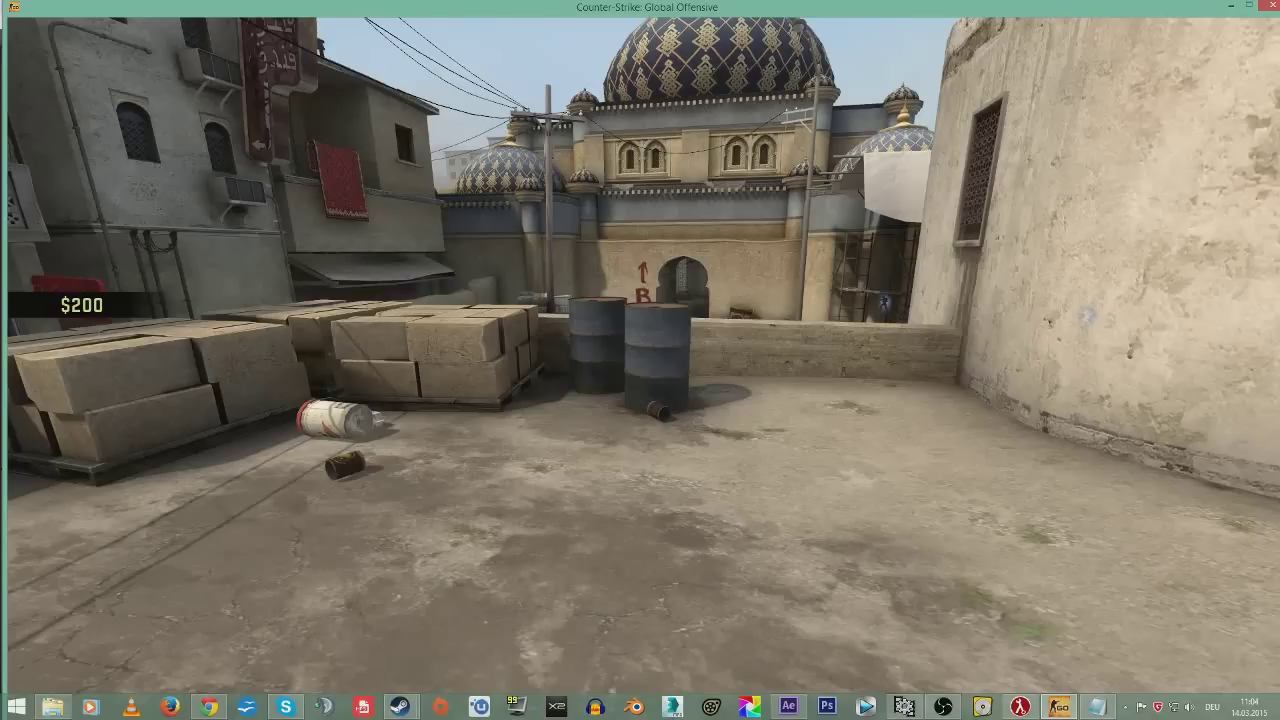
- Recall the host_framerate command, replace 30 with 100, run it and close the console
{"action": "key", "text": "shift+F2"}
{"action": "key", "text": "shift+F2"}
{"action": "key", "text": "grave"}
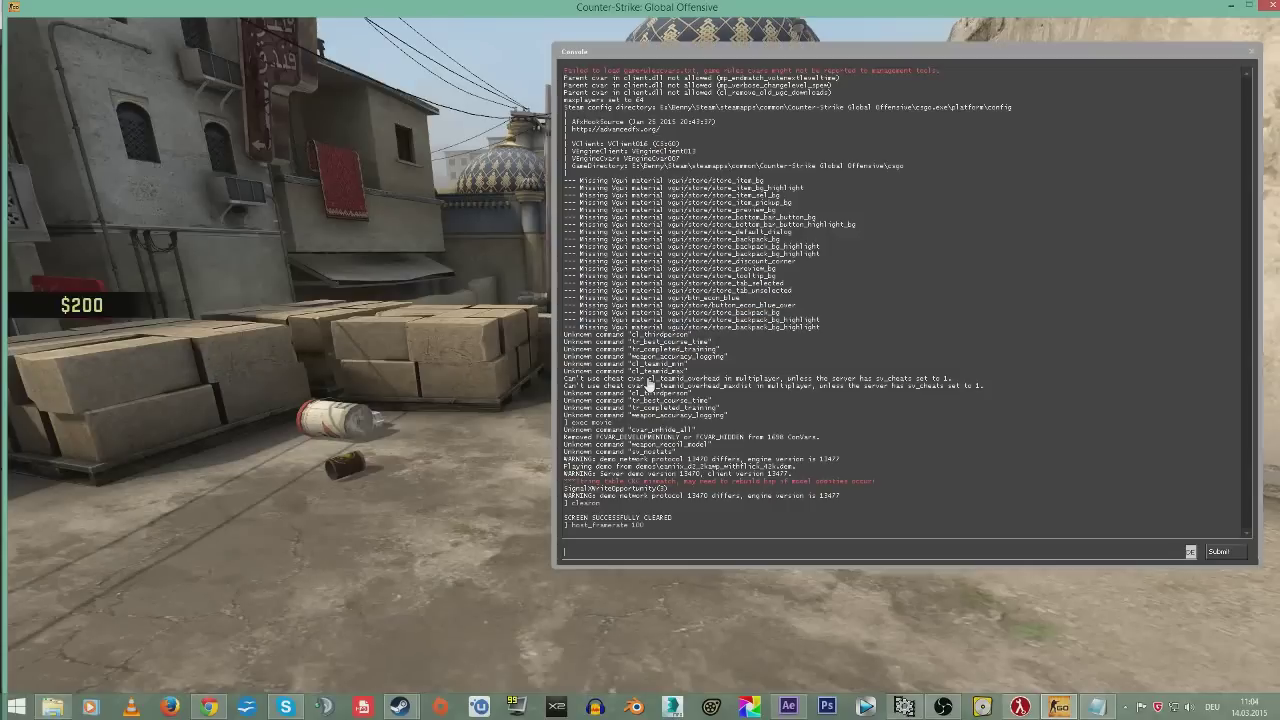
{"action": "key", "text": "Up"}
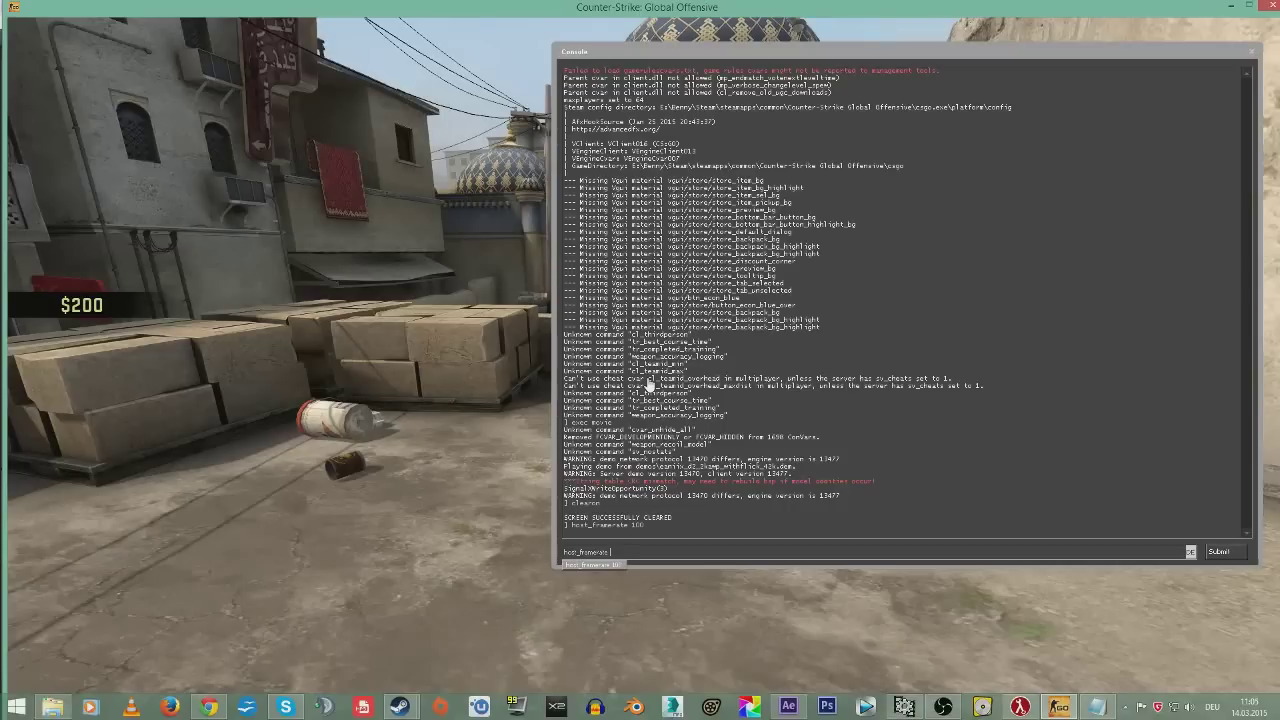
{"action": "type", "text": "30"}
{"action": "key", "text": "BackSpace"}
{"action": "key", "text": "BackSpace"}
{"action": "type", "text": "100"}
{"action": "key", "text": "Return"}
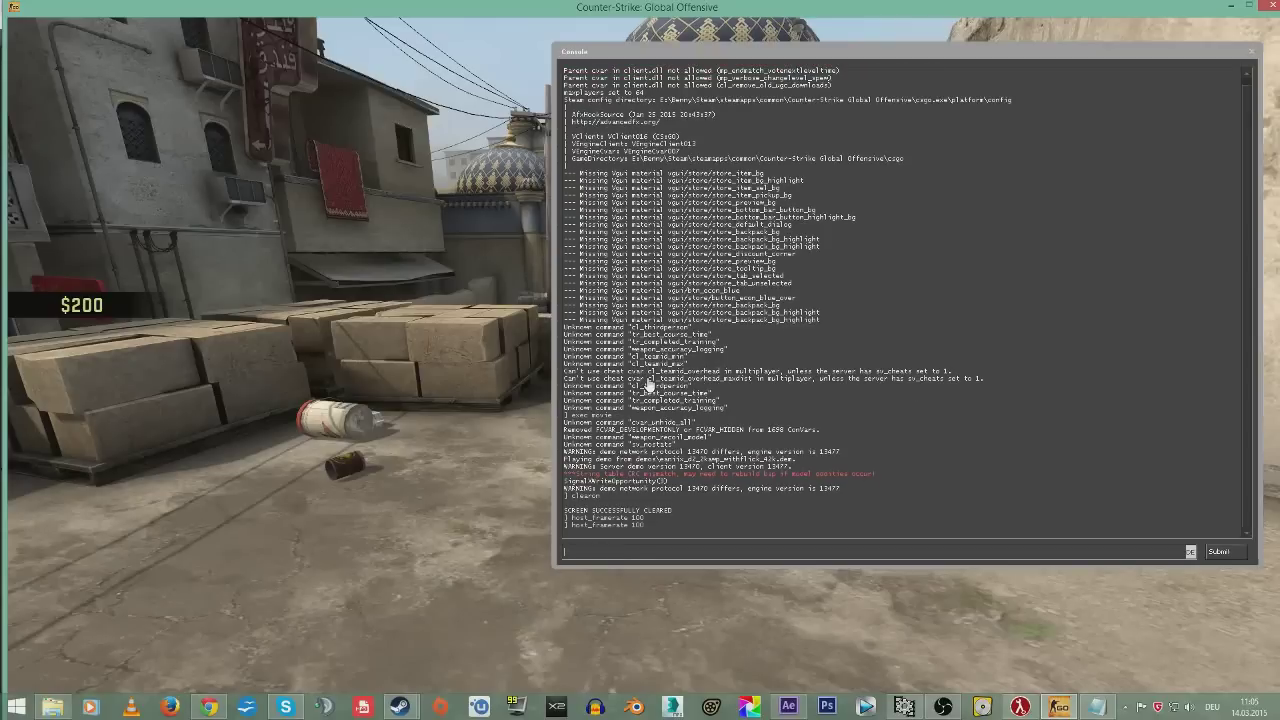
{"action": "key", "text": "grave"}
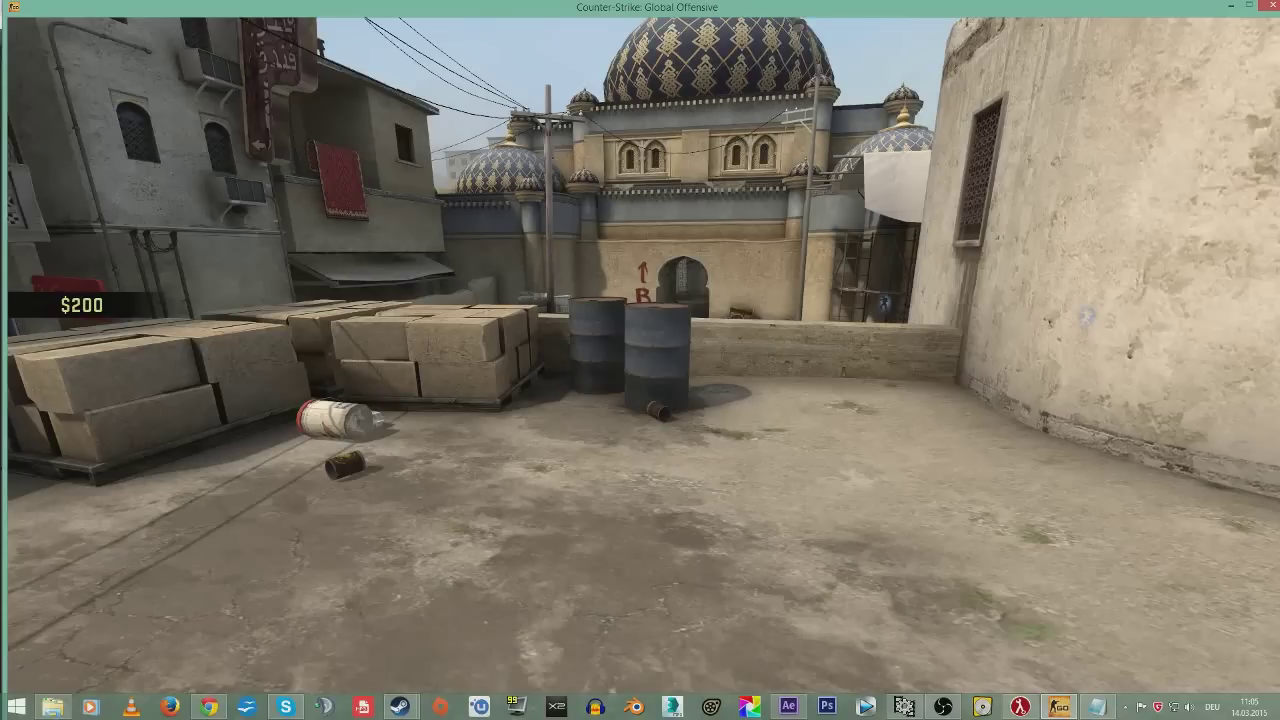
- Cycle the framerate binds, checking the 'Now Capturing @ 100 FPS' console message
{"action": "key", "text": "grave"}
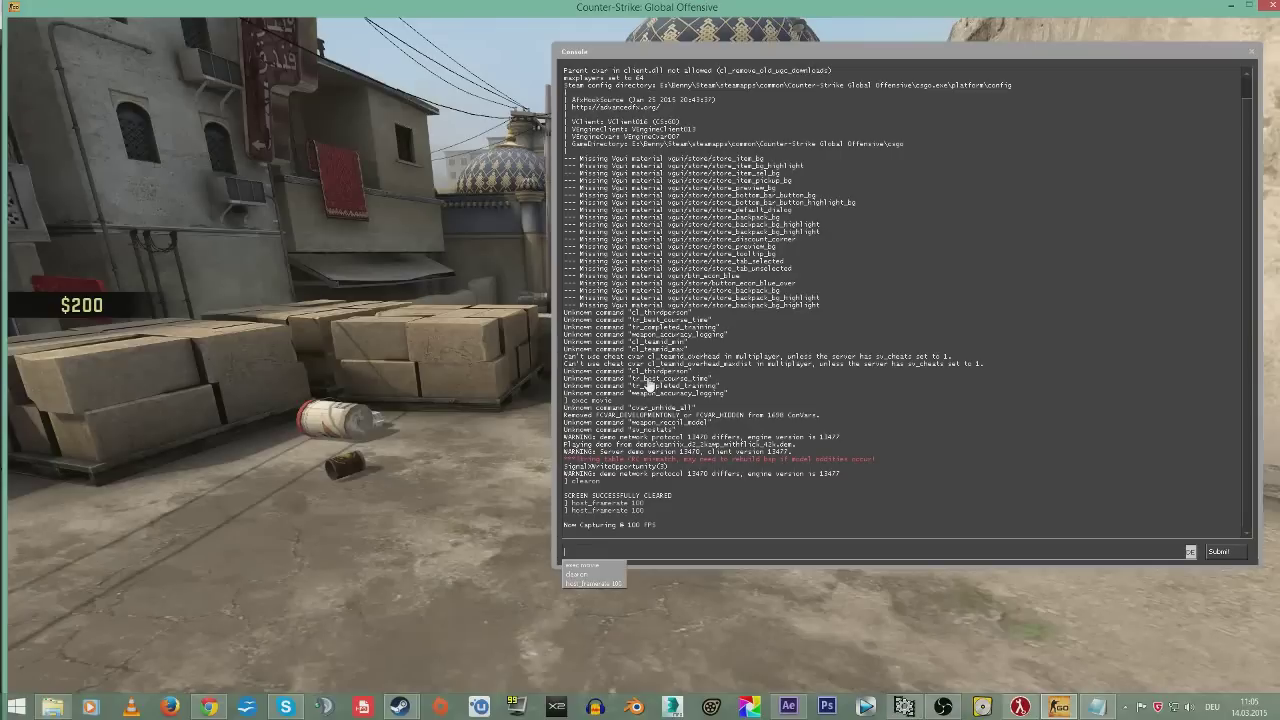
{"action": "mouse_move", "coordinate": [658, 530]}
{"action": "left_mouse_down"}
{"action": "mouse_move", "coordinate": [564, 527]}
{"action": "mouse_move", "coordinate": [661, 534]}
{"action": "left_mouse_up"}
{"action": "left_click", "coordinate": [661, 534]}
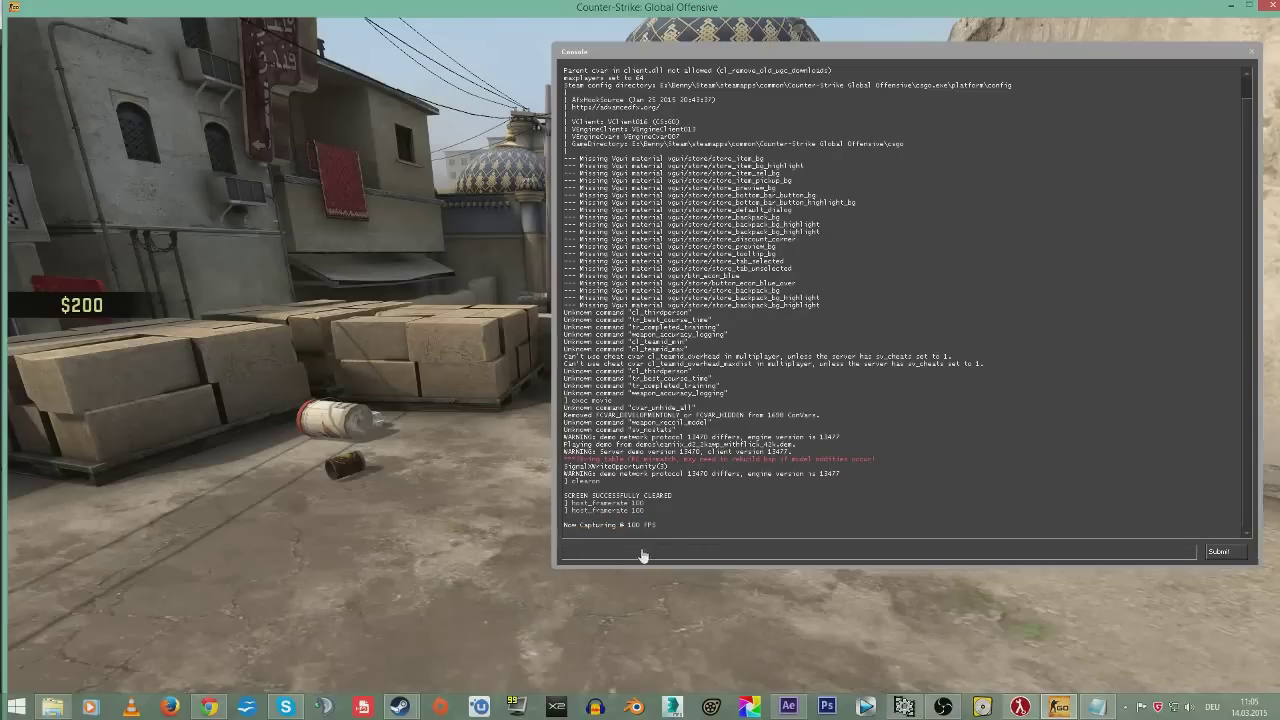
{"action": "key", "text": "grave"}
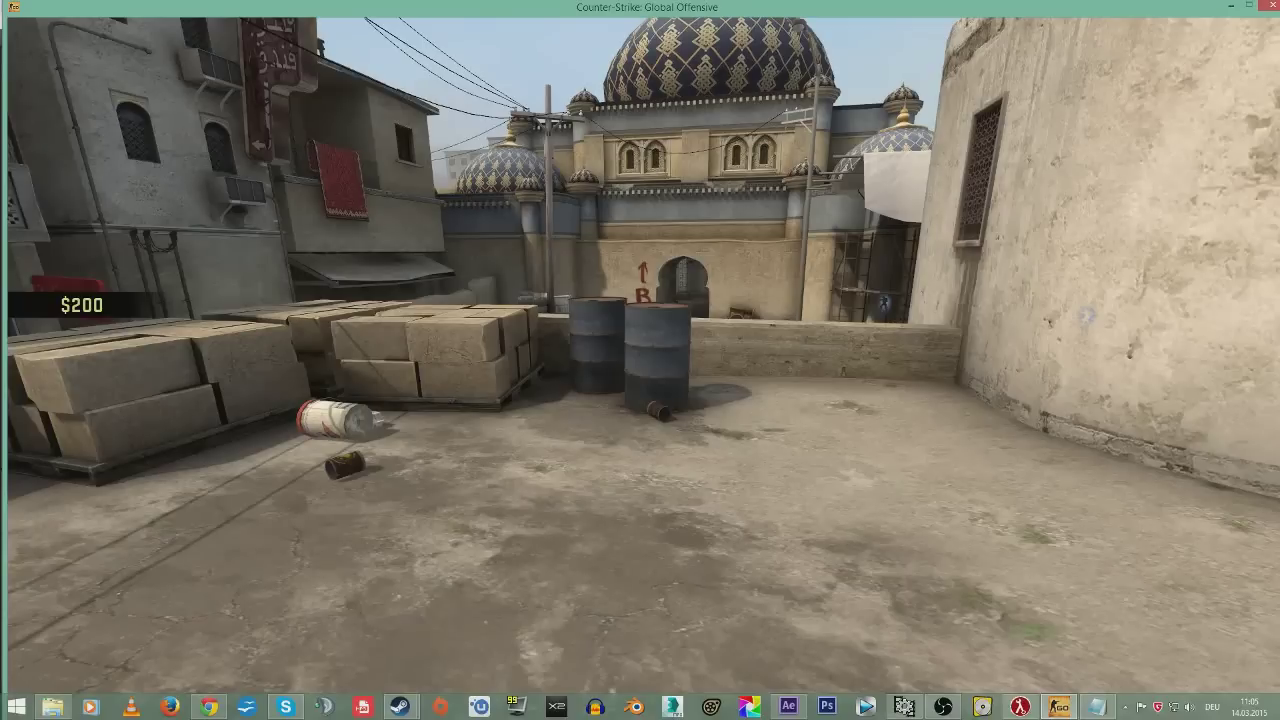
{"action": "key", "text": "grave"}
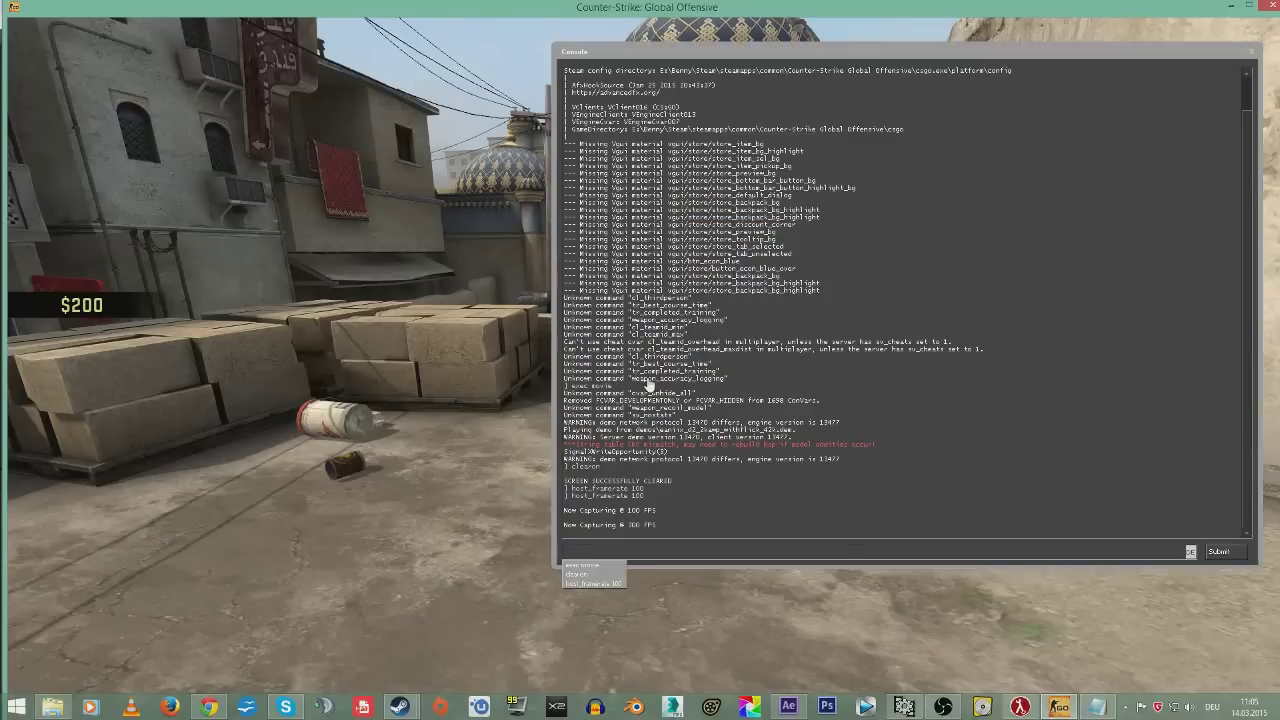
{"action": "key", "text": "grave"}
{"action": "key", "text": "grave"}
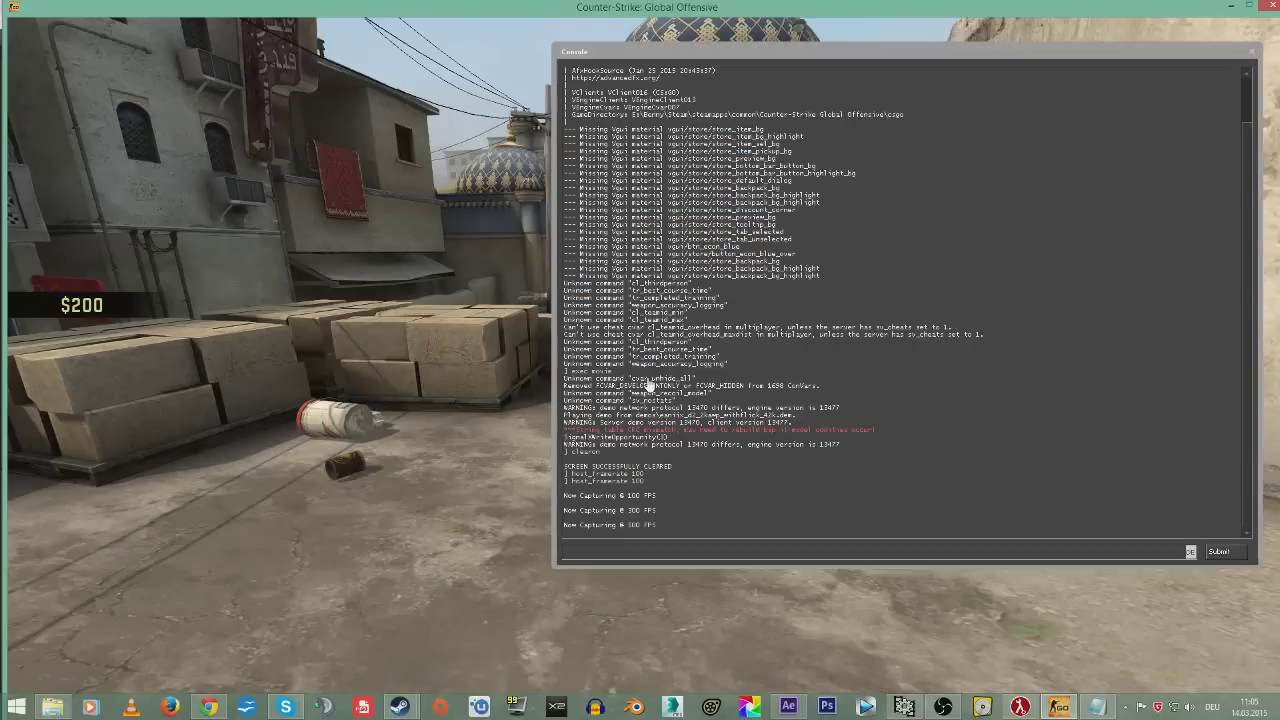
{"action": "key", "text": "grave"}
{"action": "key", "text": "grave"}
{"action": "key", "text": "grave"}
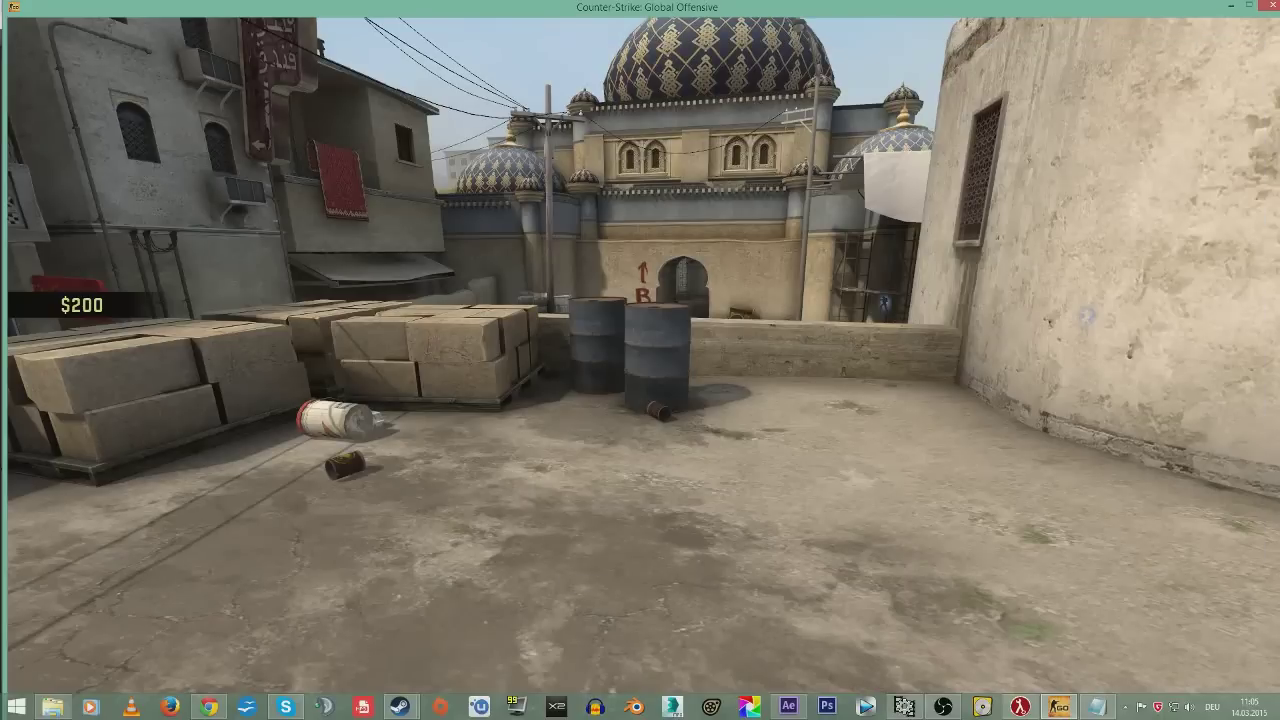
{"action": "key", "text": "grave"}
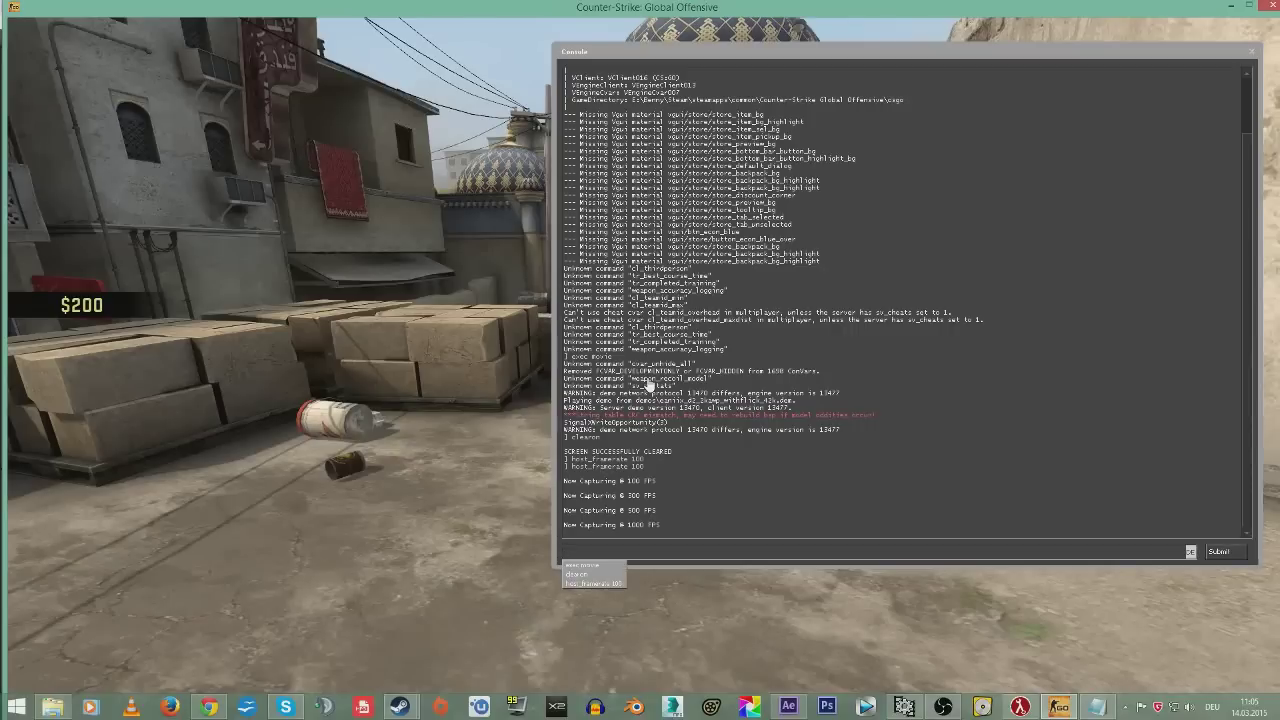
{"action": "key", "text": "grave"}
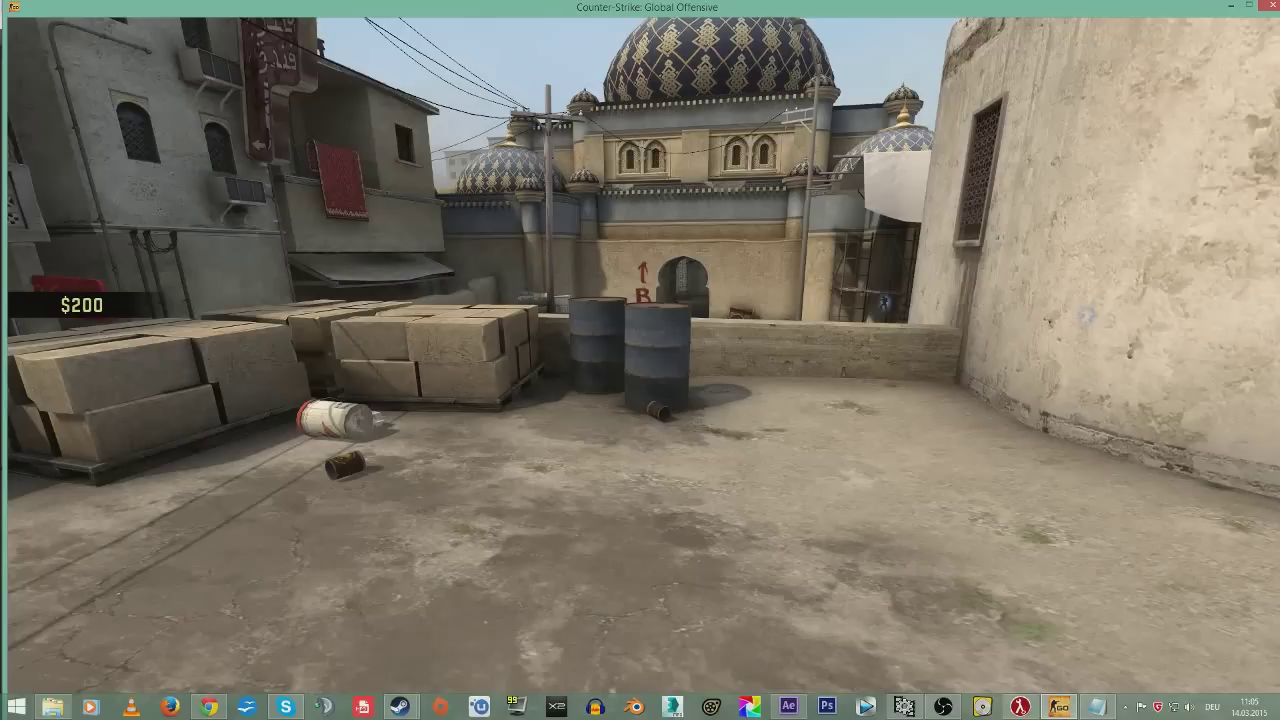
- Reread the latest Now Capturing lines to confirm the rate is back at 100 FPS
{"action": "key", "text": "grave"}
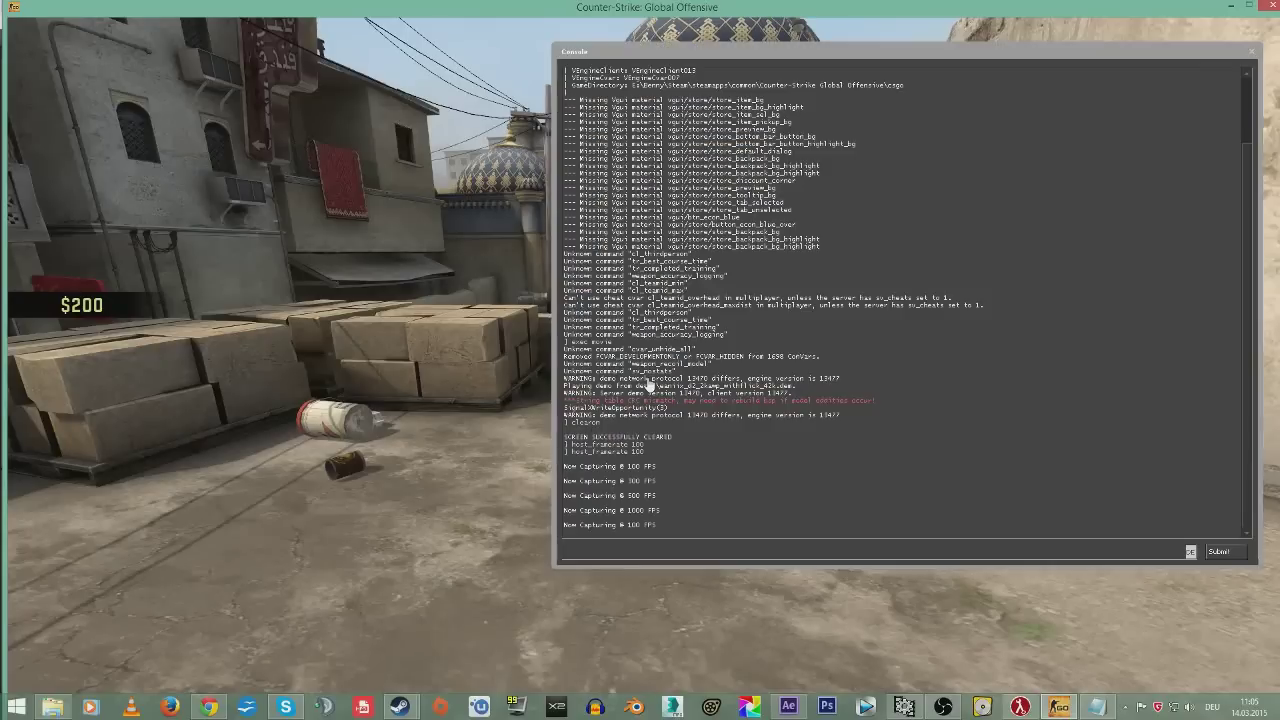
{"action": "left_click_drag", "start_coordinate": [660, 531], "coordinate": [545, 528]}
{"action": "left_click", "coordinate": [634, 534]}
{"action": "left_click_drag", "start_coordinate": [557, 534], "coordinate": [537, 534]}
{"action": "left_click", "coordinate": [650, 532]}
{"action": "left_click_drag", "start_coordinate": [654, 530], "coordinate": [526, 530]}
{"action": "left_click", "coordinate": [600, 532]}
{"action": "key", "text": "grave"}
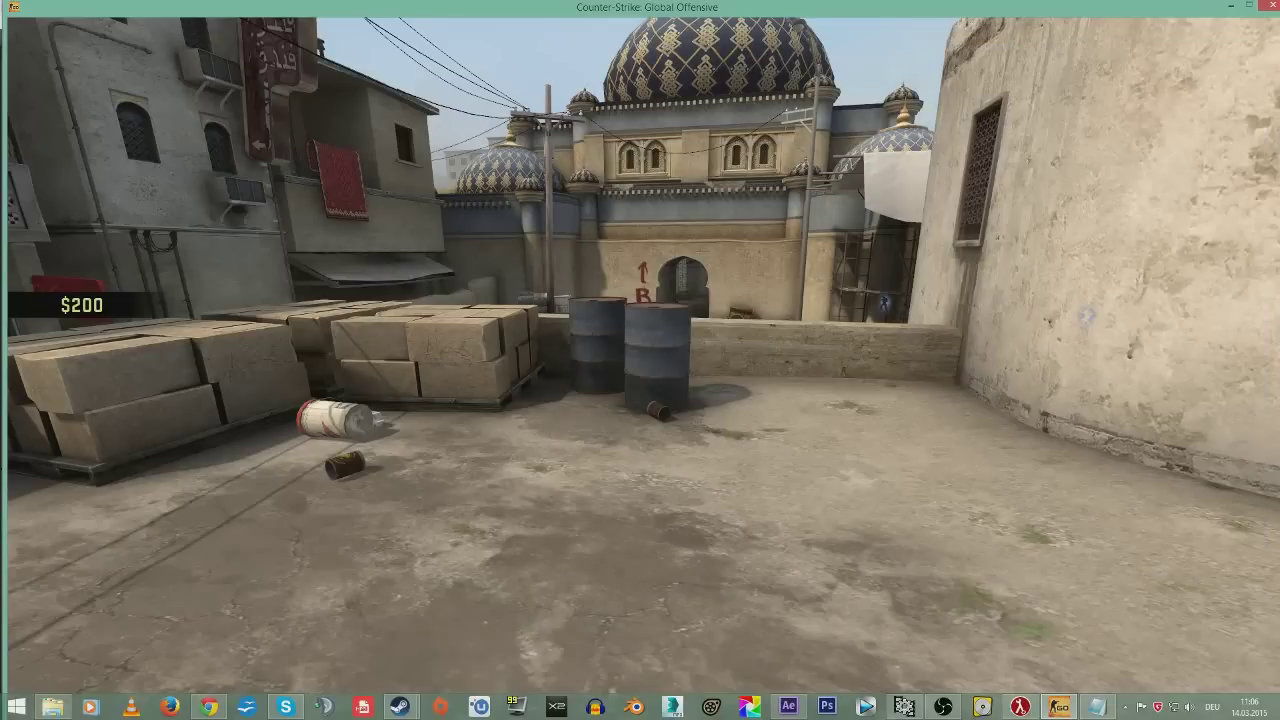
- Open movie.cfg from the csgo cfg folder in a maximized Notepad window
{"action": "key", "text": "Escape"}
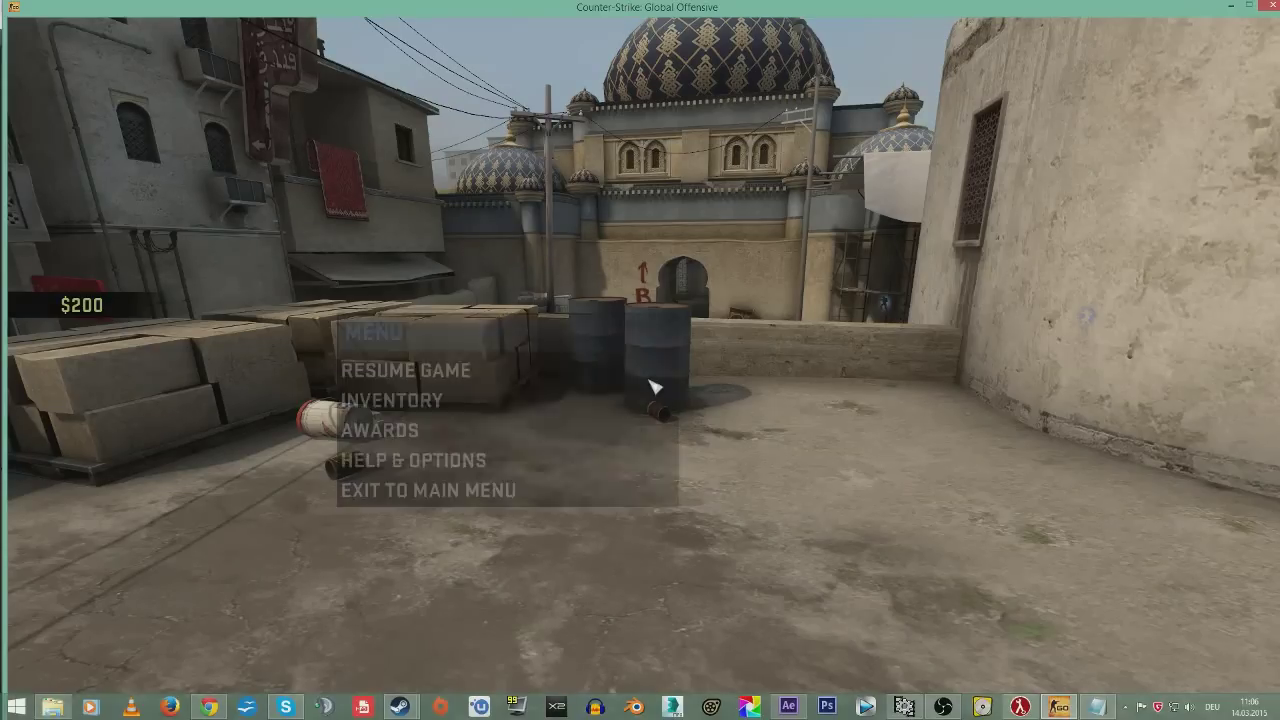
{"action": "left_click", "coordinate": [50, 707]}
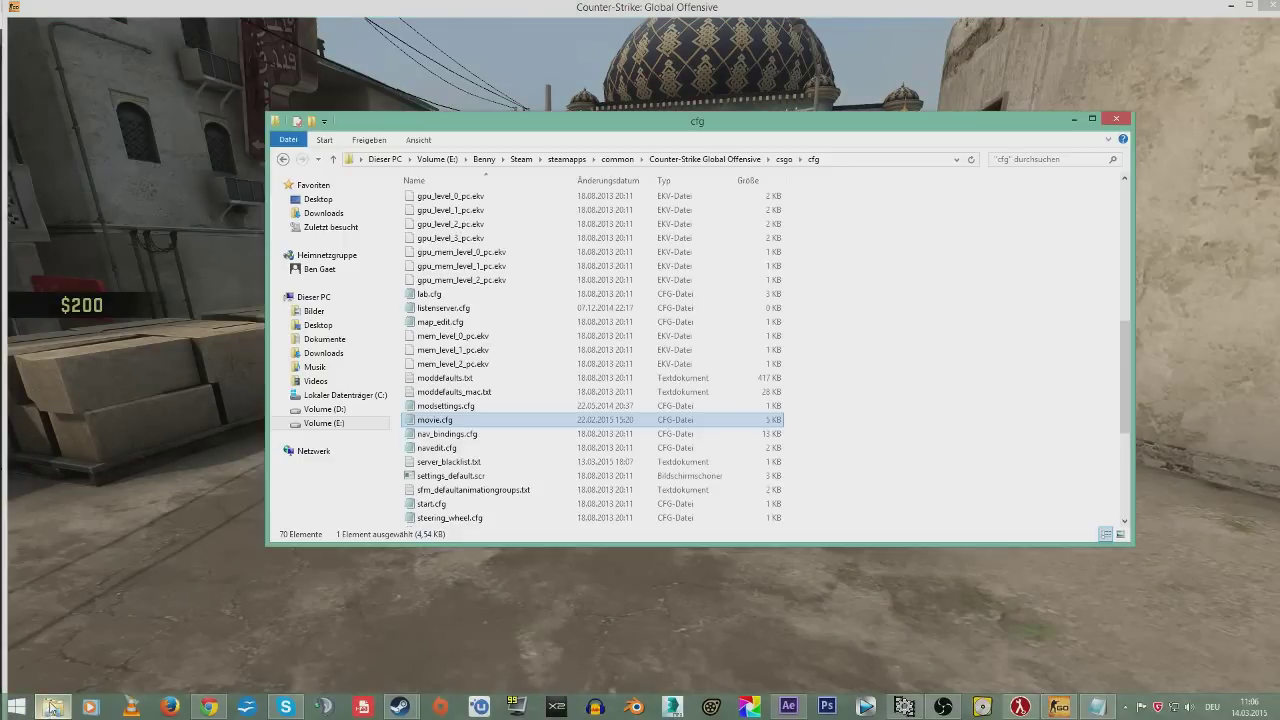
{"action": "key", "text": "alt+Tab"}
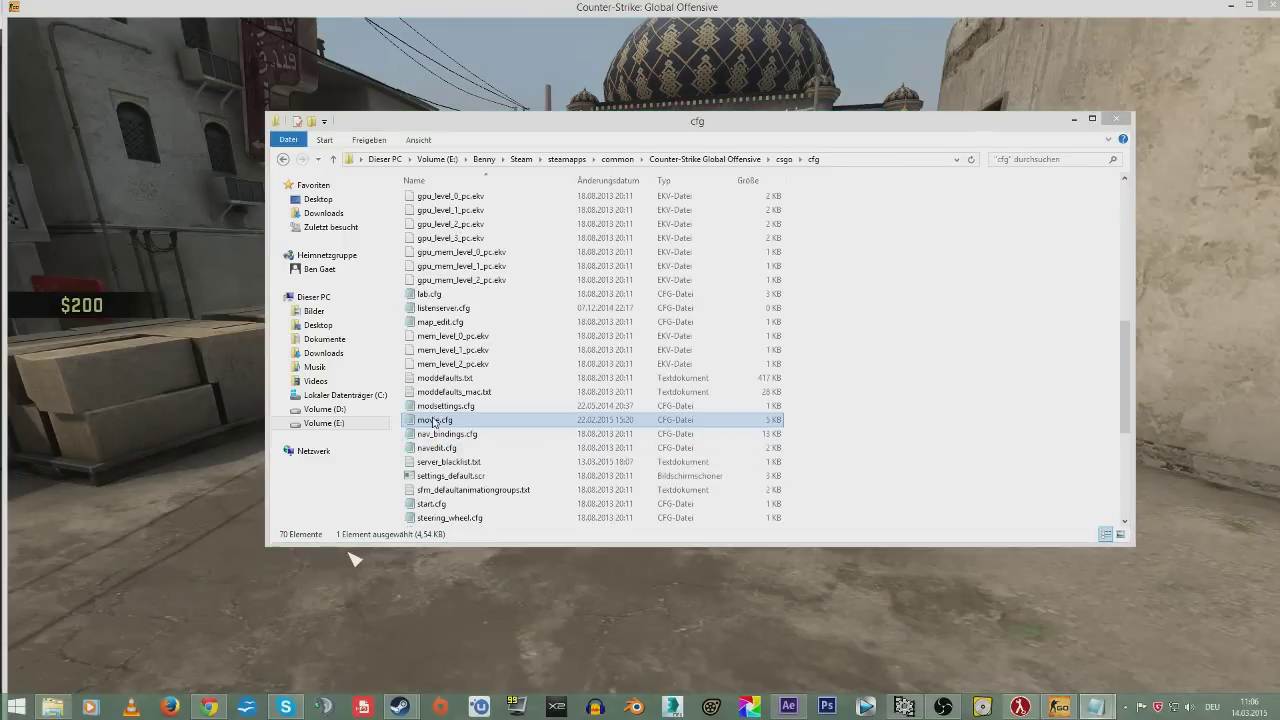
{"action": "double_click", "coordinate": [435, 420]}
{"action": "double_click", "coordinate": [918, 12]}
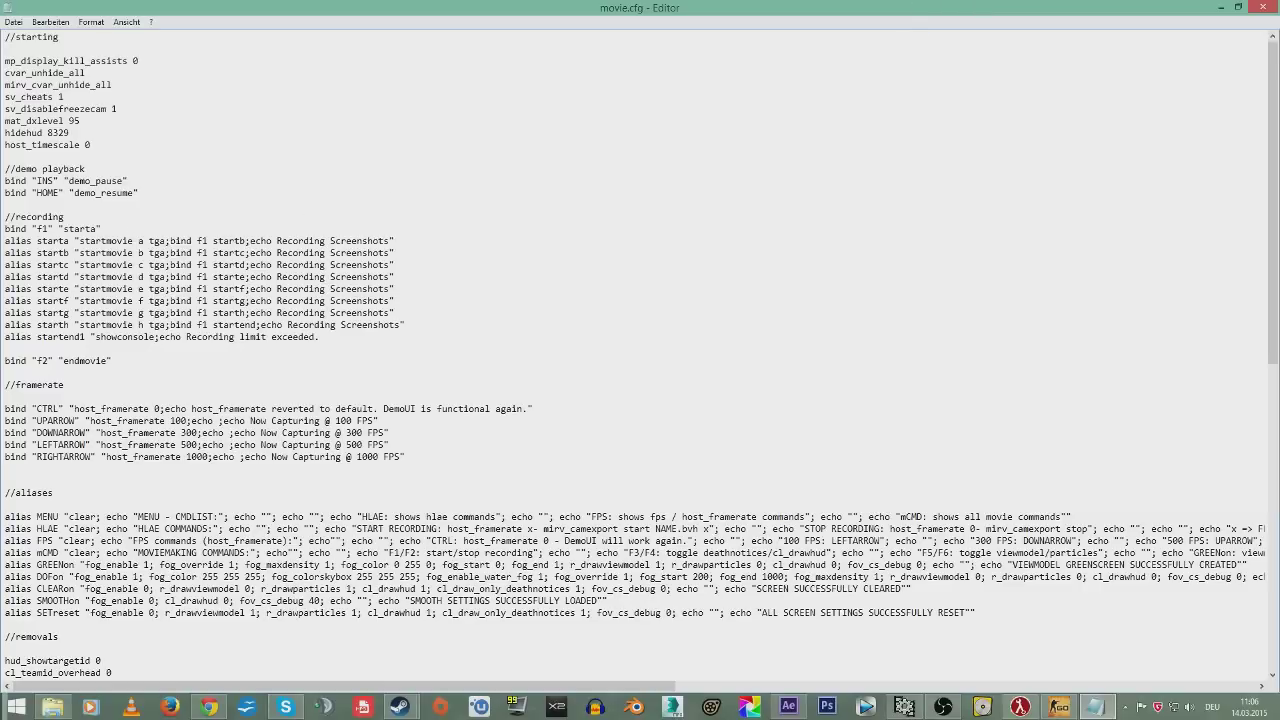
- Highlight the INS pause bind and HOME resume bind in movie.cfg
{"action": "double_click", "coordinate": [46, 189]}
{"action": "left_click", "coordinate": [46, 181]}
{"action": "left_click_drag", "start_coordinate": [37, 181], "coordinate": [135, 193]}
{"action": "left_click", "coordinate": [92, 181]}
{"action": "left_click_drag", "start_coordinate": [37, 193], "coordinate": [55, 193]}
{"action": "left_click", "coordinate": [96, 196]}
{"action": "left_click", "coordinate": [57, 193]}
- Scroll to and highlight the bind f1 starta line and the alias starta–startg lines
{"action": "scroll", "coordinate": [68, 190], "scroll_direction": "down", "scroll_amount": 1}
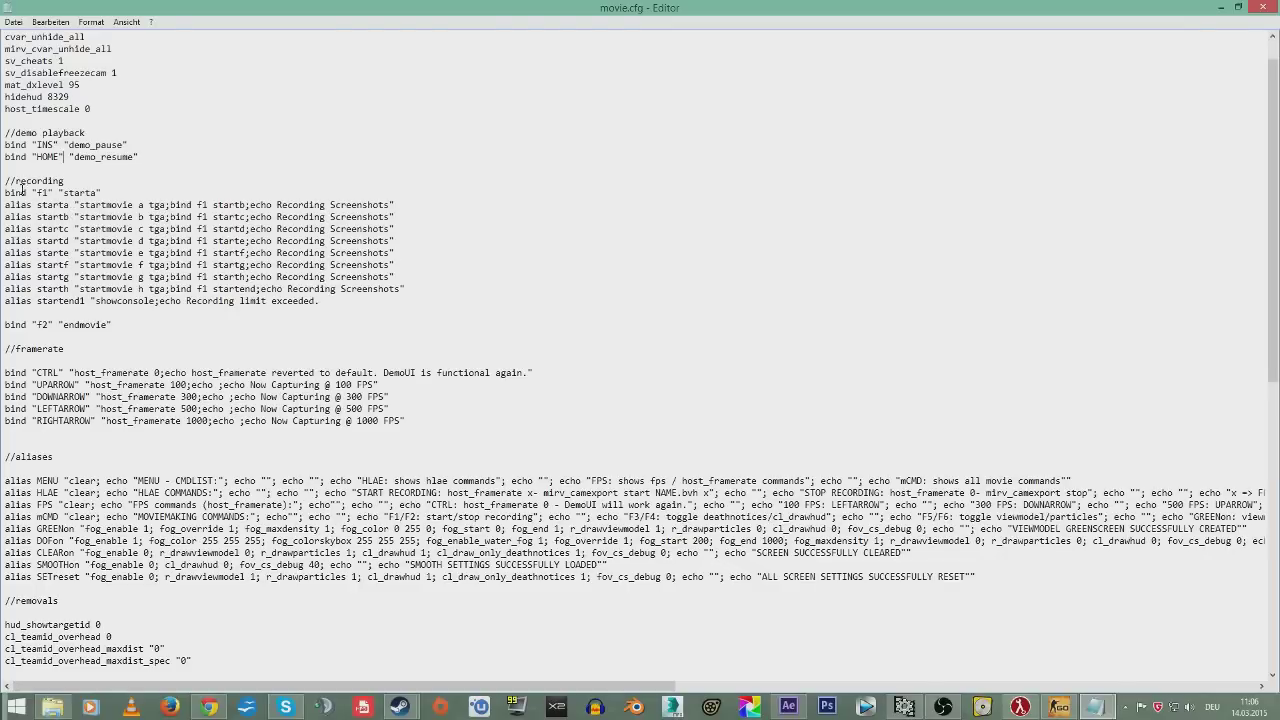
{"action": "scroll", "coordinate": [7, 185], "scroll_direction": "down", "scroll_amount": 1}
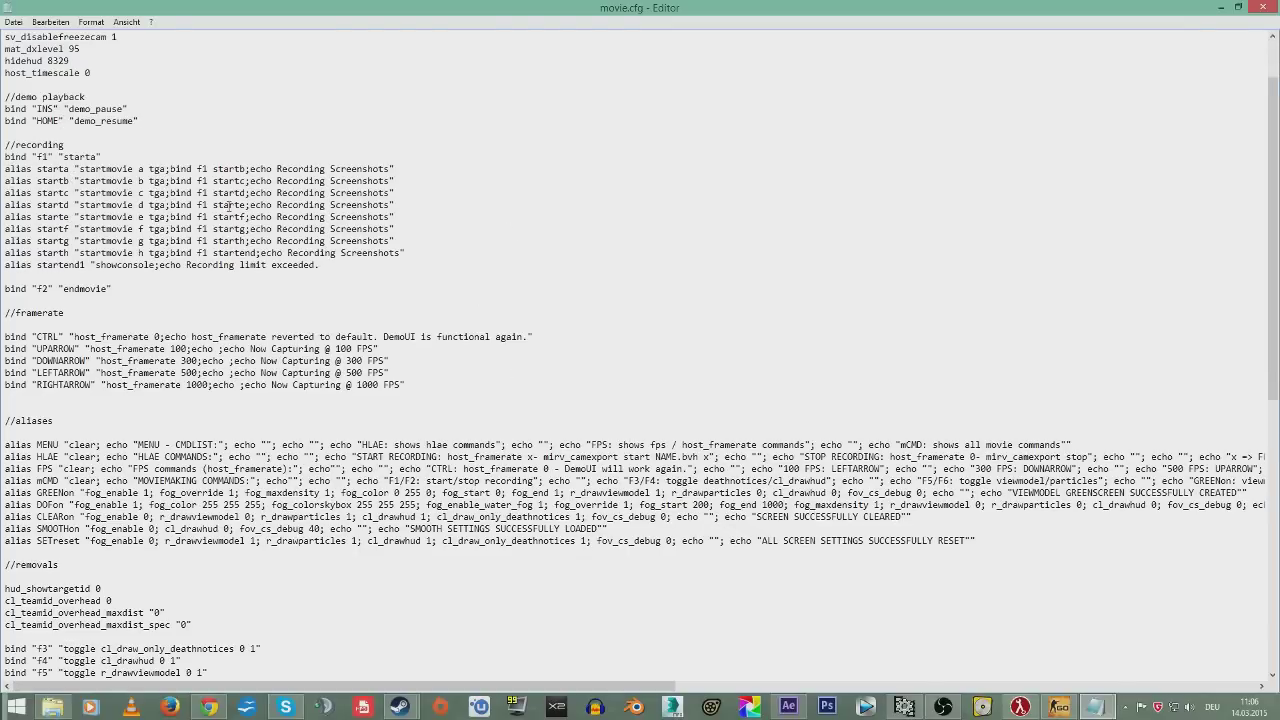
{"action": "left_click_drag", "start_coordinate": [5, 157], "coordinate": [103, 157]}
{"action": "left_click", "coordinate": [50, 157]}
{"action": "left_click_drag", "start_coordinate": [5, 169], "coordinate": [427, 162]}
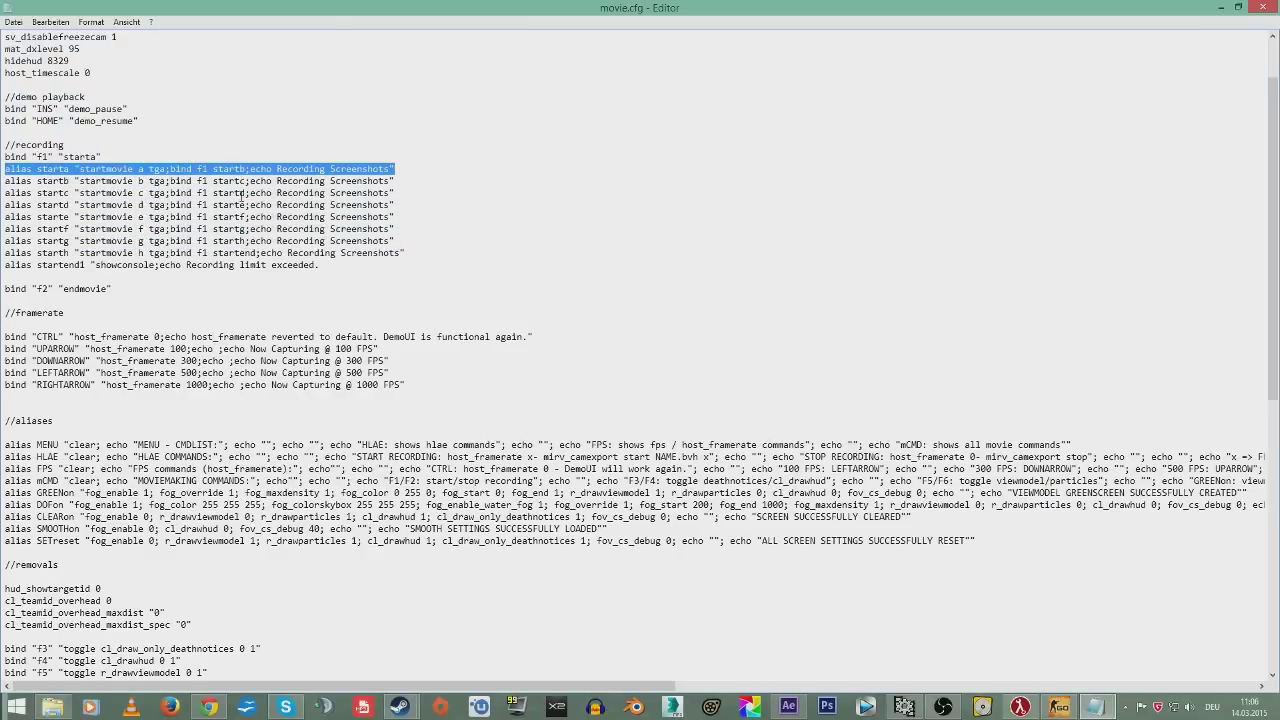
{"action": "left_click", "coordinate": [241, 193]}
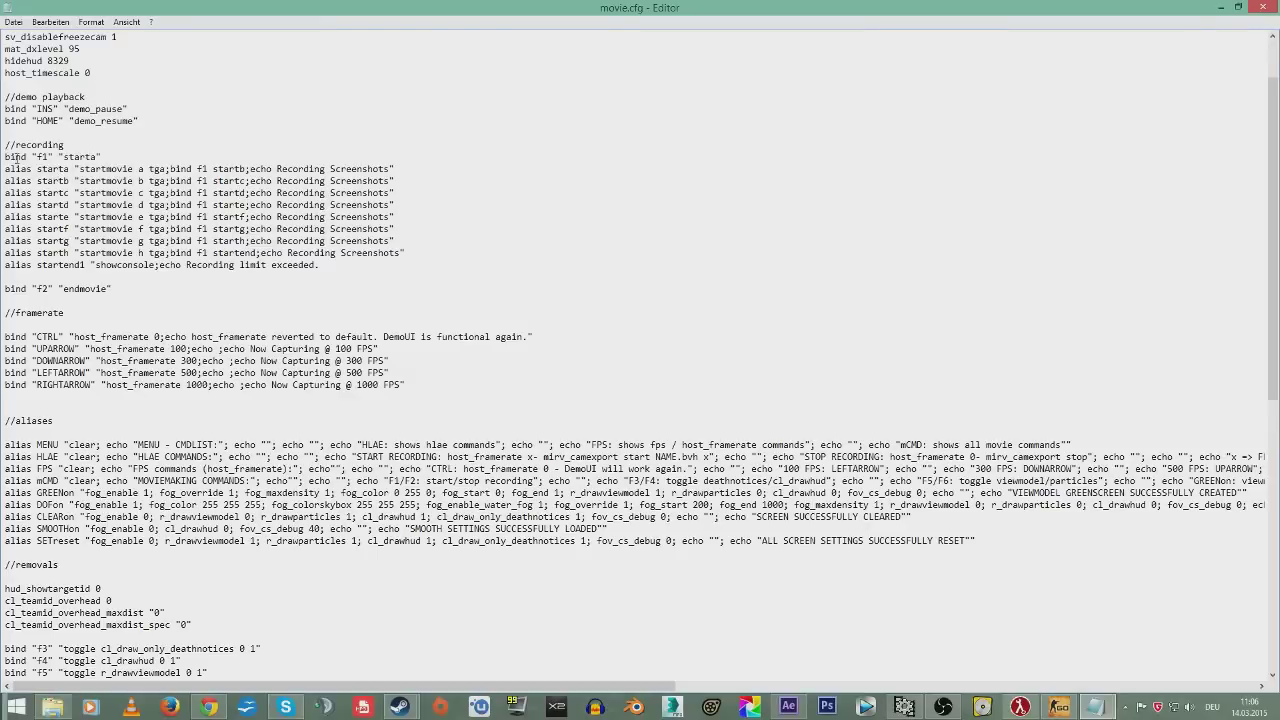
- Highlight the f1 starta bind again and select the full alias starta–starth block
{"action": "left_click_drag", "start_coordinate": [4, 157], "coordinate": [115, 157]}
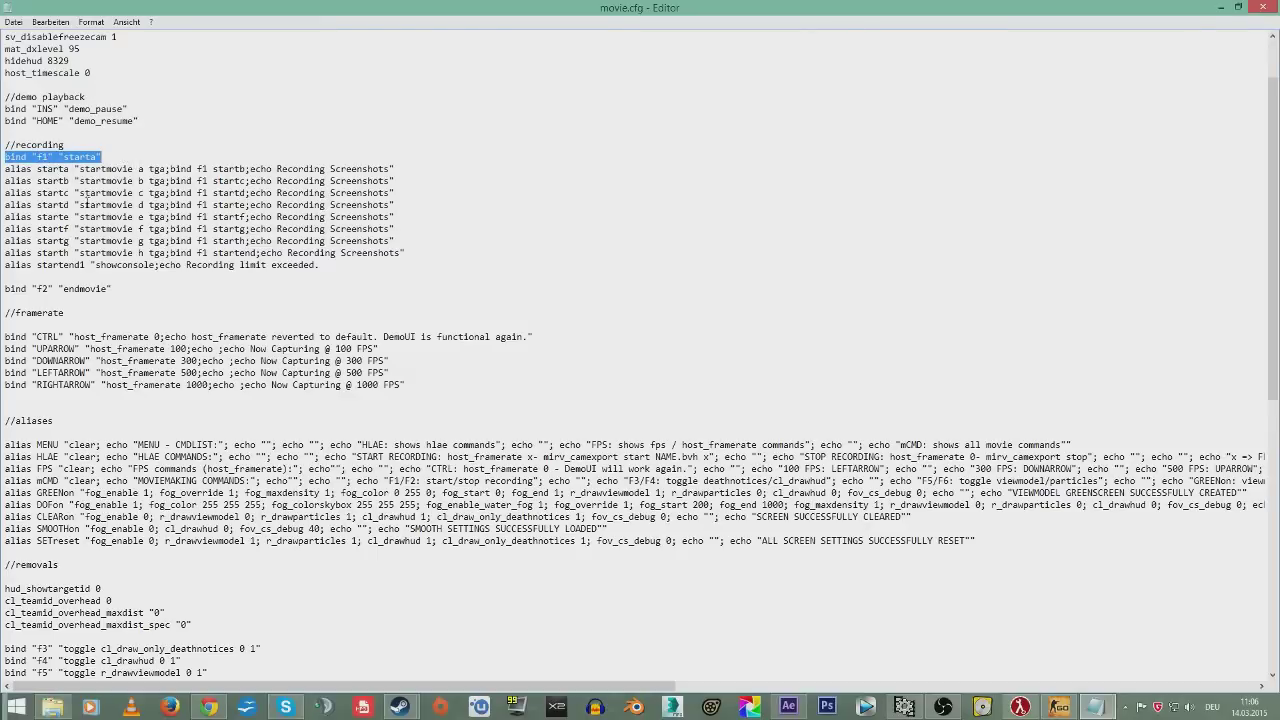
{"action": "scroll", "coordinate": [105, 284], "scroll_direction": "up", "scroll_amount": 2}
{"action": "scroll", "coordinate": [85, 265], "scroll_direction": "down", "scroll_amount": 1}
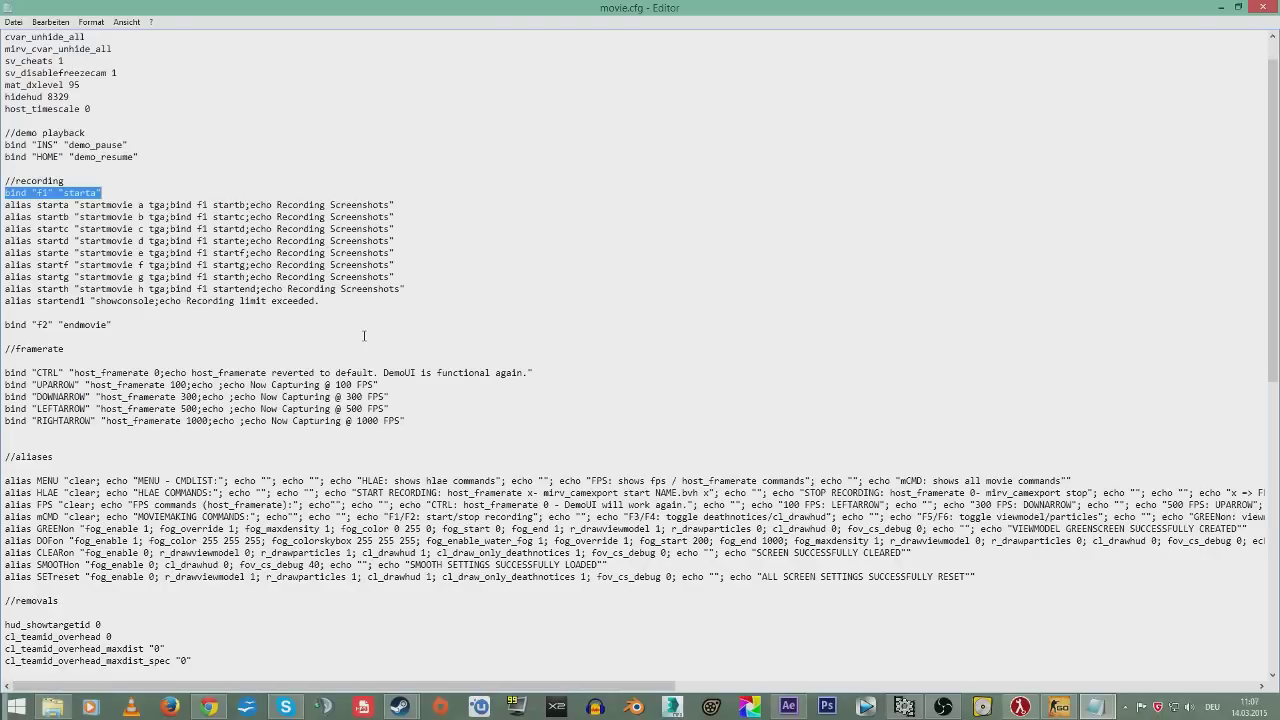
{"action": "left_click", "coordinate": [97, 193]}
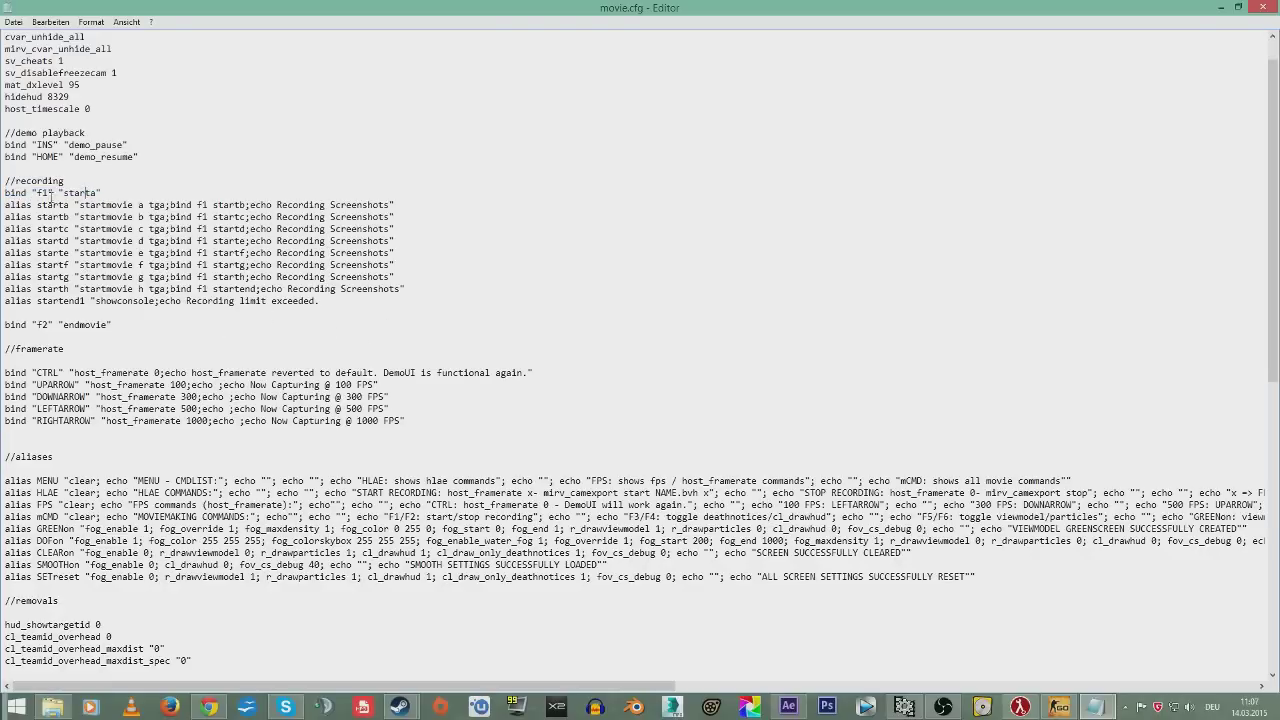
{"action": "left_click_drag", "start_coordinate": [5, 193], "coordinate": [97, 193]}
{"action": "left_click", "coordinate": [88, 194]}
{"action": "left_click_drag", "start_coordinate": [5, 204], "coordinate": [477, 294]}
{"action": "left_click", "coordinate": [289, 253]}
- Point out the 'a' after startmovie, then shrink Notepad aside and return to CS:GO
{"action": "left_click_drag", "start_coordinate": [137, 205], "coordinate": [144, 229]}
{"action": "left_click", "coordinate": [182, 287]}
{"action": "left_click_drag", "start_coordinate": [750, 10], "coordinate": [684, 114]}
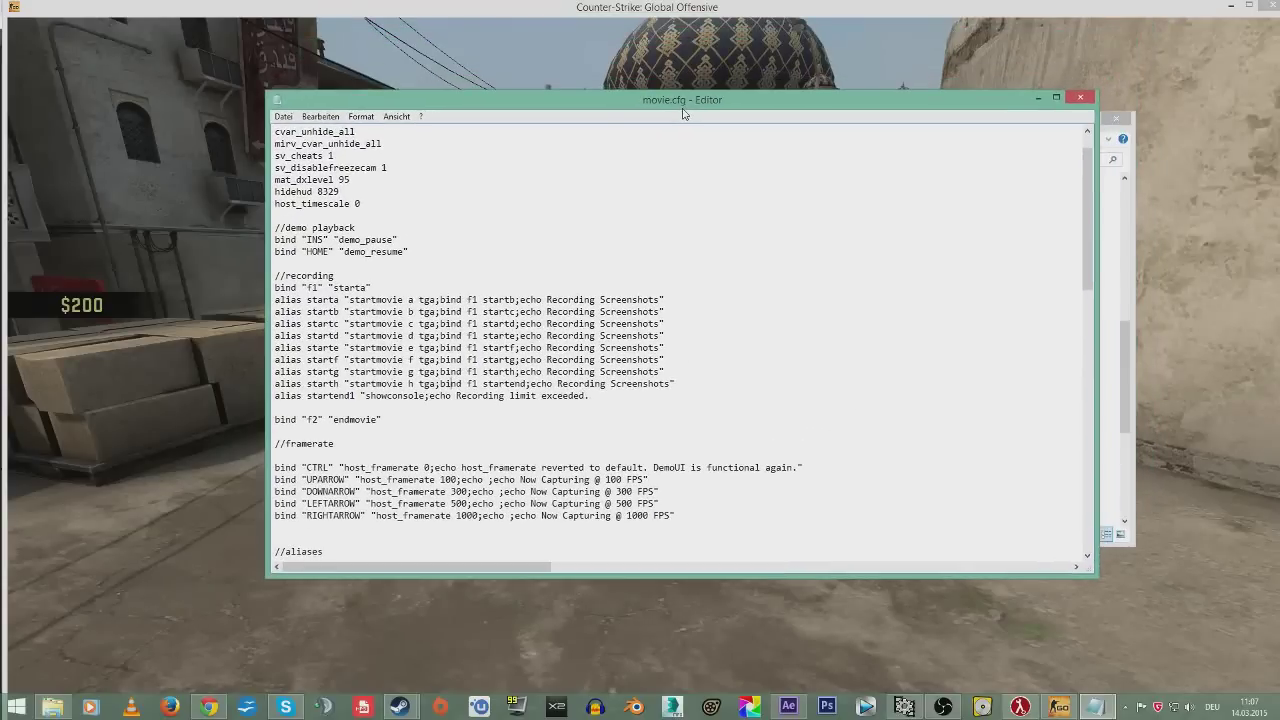
{"action": "left_click", "coordinate": [688, 80]}
- Resume the demo, hide the radar, and fly the free camera over the ledge toward bombsite B
{"action": "left_click", "coordinate": [420, 366]}
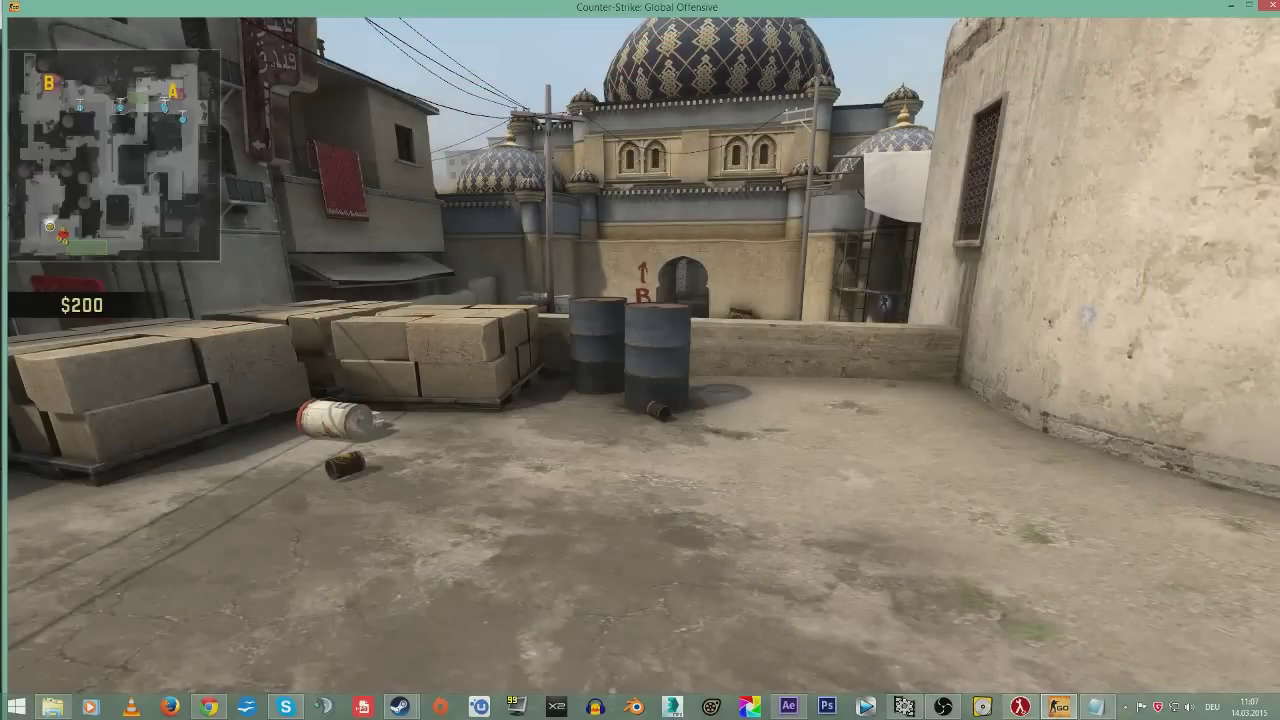
{"action": "key", "text": "F2"}
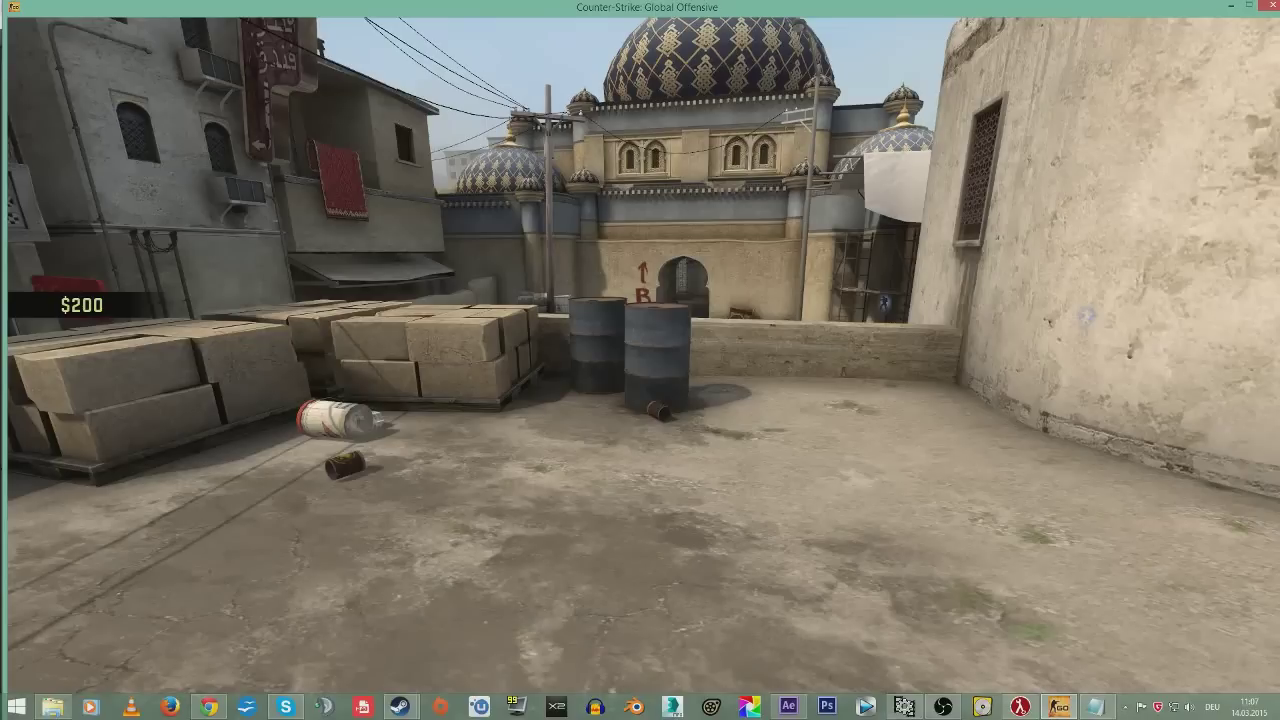
{"action": "key", "text": "w"}
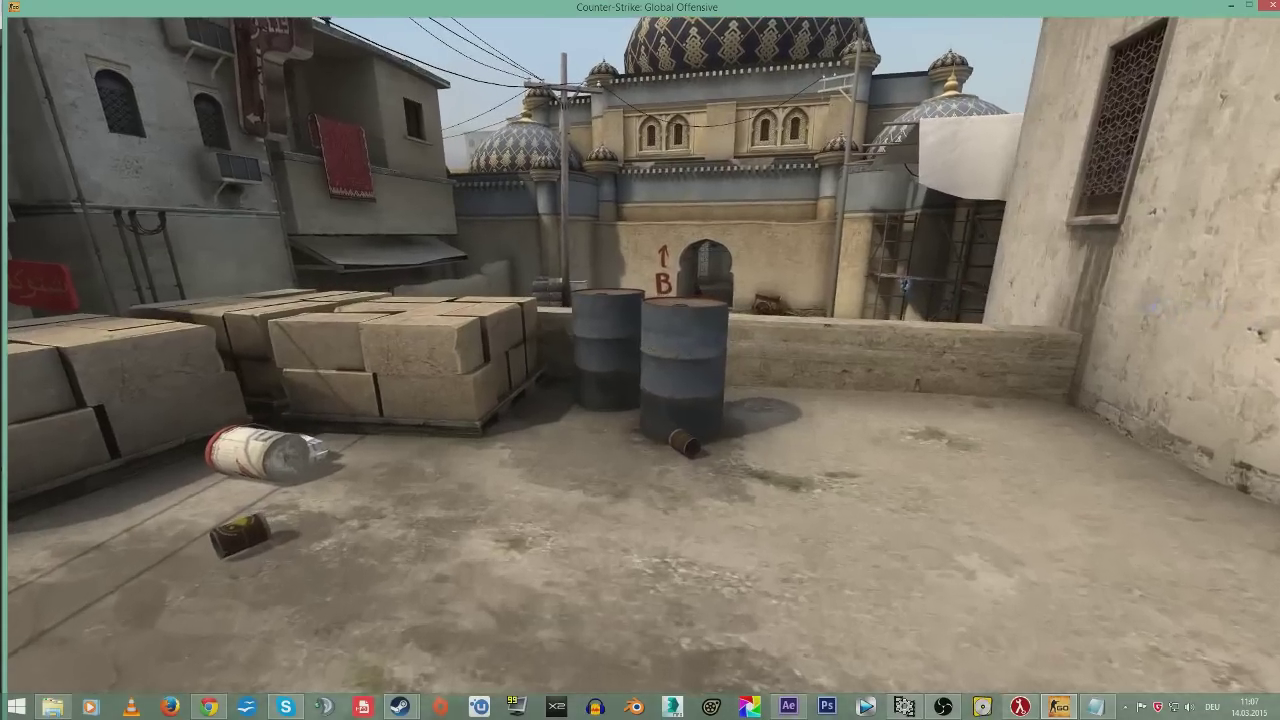
{"action": "key", "text": "w"}
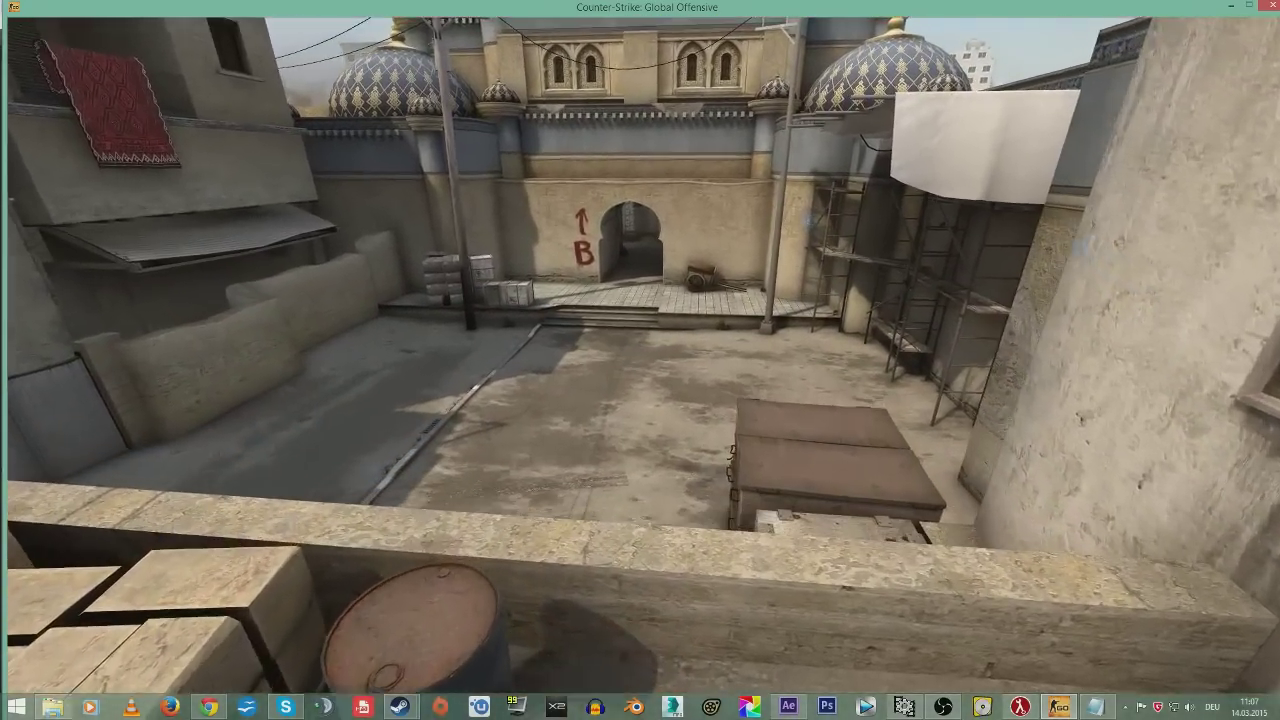
{"action": "key", "text": "w"}
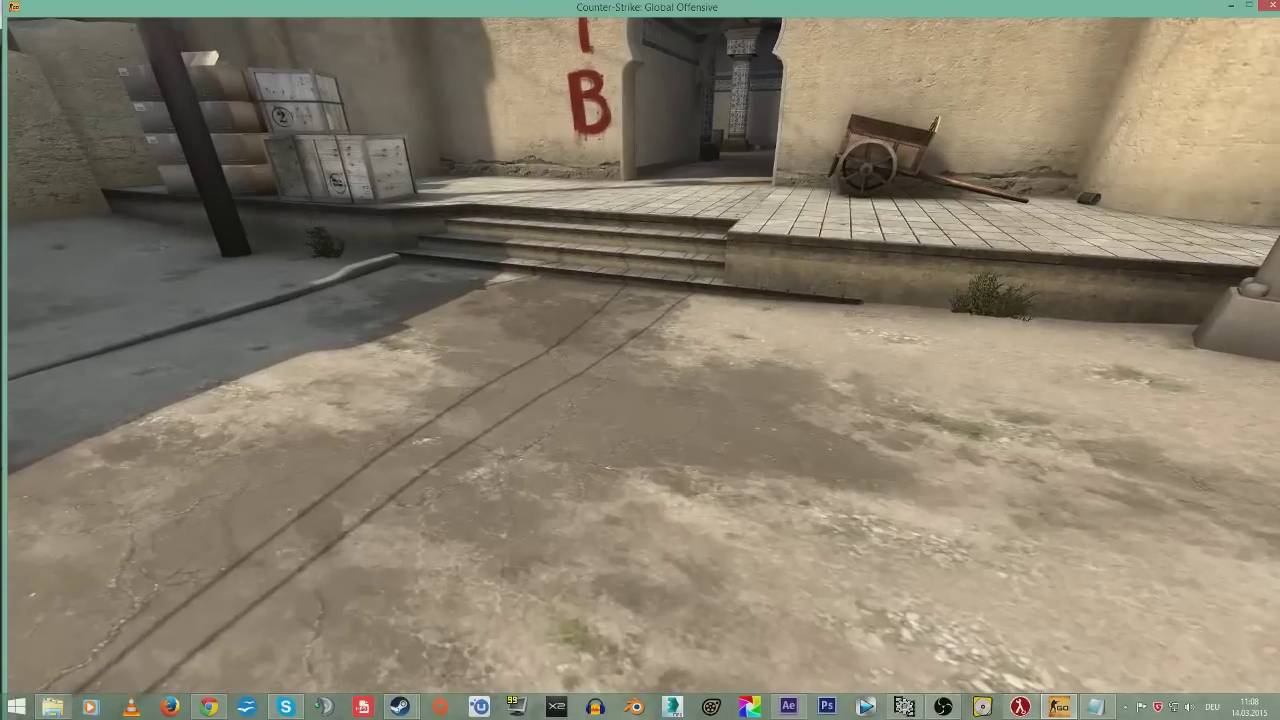
{"action": "key", "text": "d"}
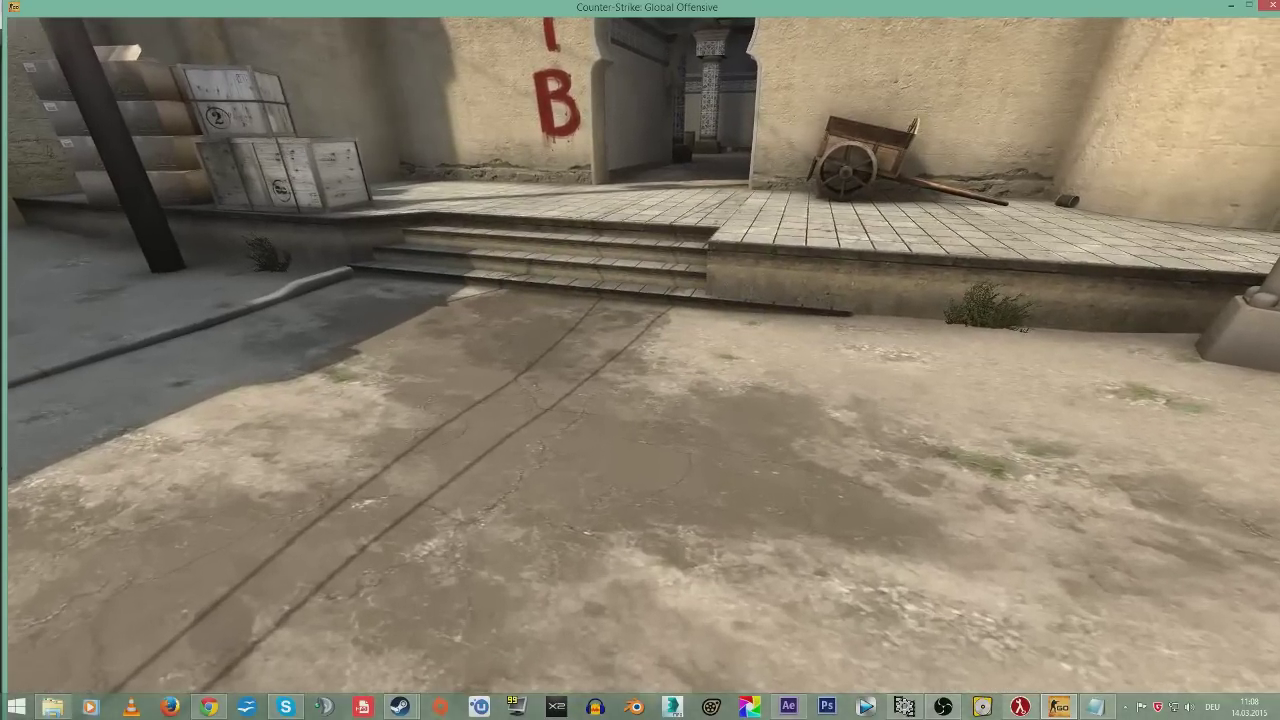
{"action": "key", "text": "w"}
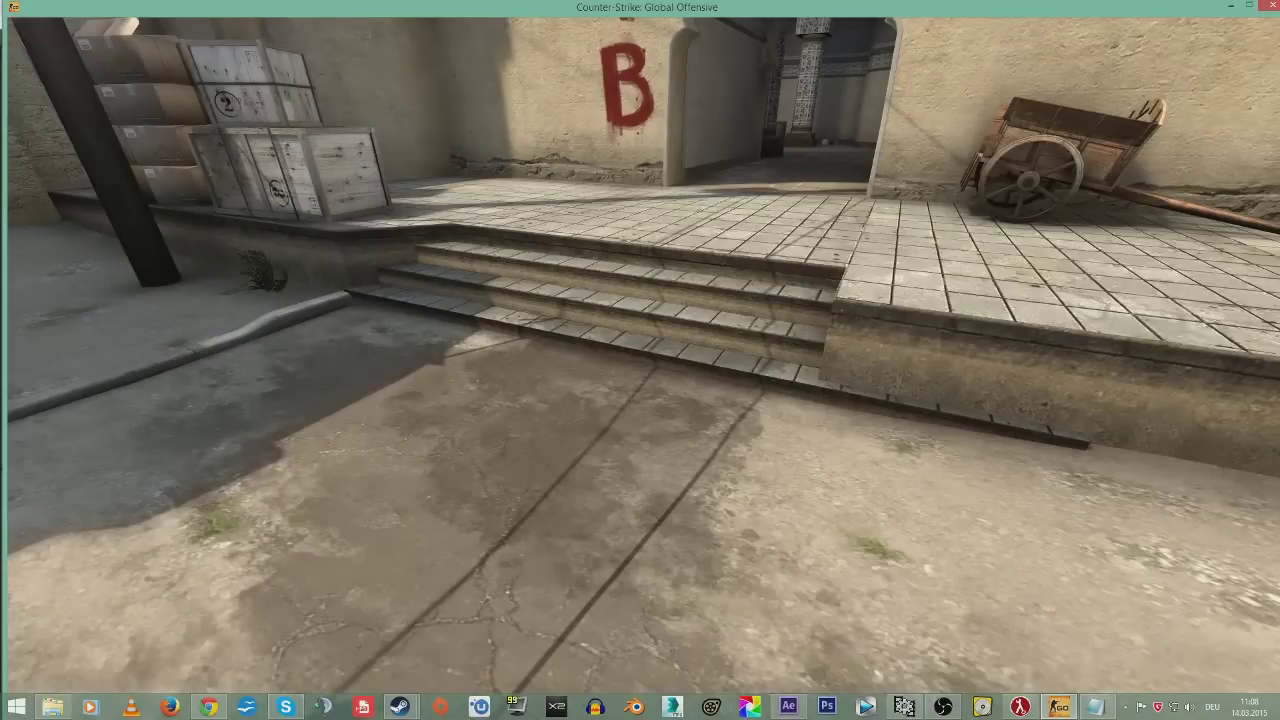
{"action": "key", "text": "w"}
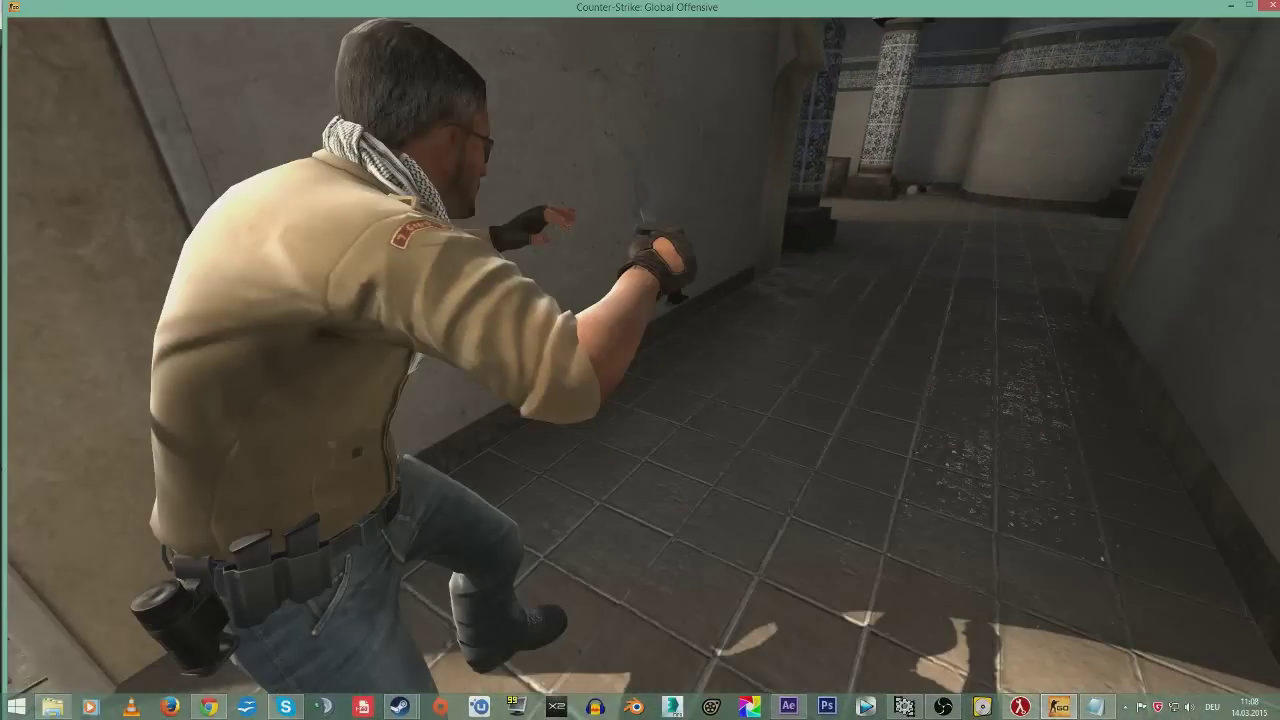
- Scrub the demo timeline to a later tick and resume playback with the controls hidden
{"action": "key", "text": "shift+F2"}
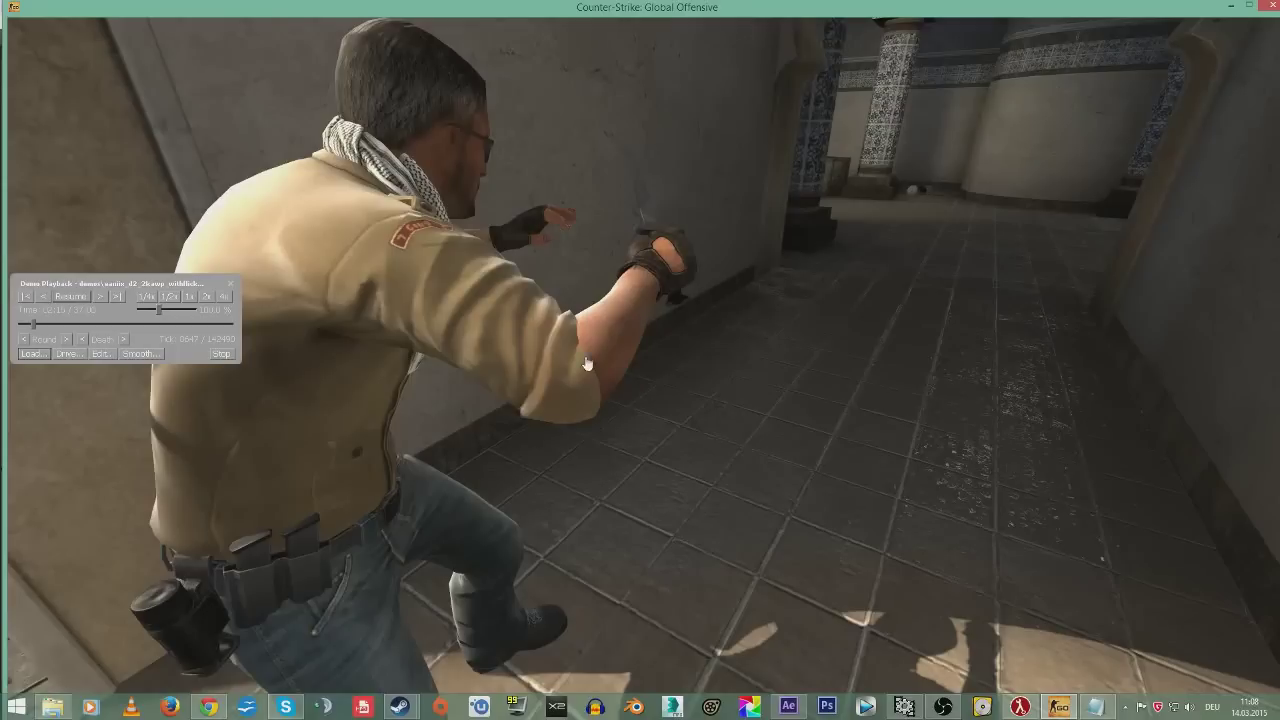
{"action": "key", "text": "shift+F2"}
{"action": "key", "text": "shift+F2"}
{"action": "left_click_drag", "start_coordinate": [160, 284], "coordinate": [172, 284]}
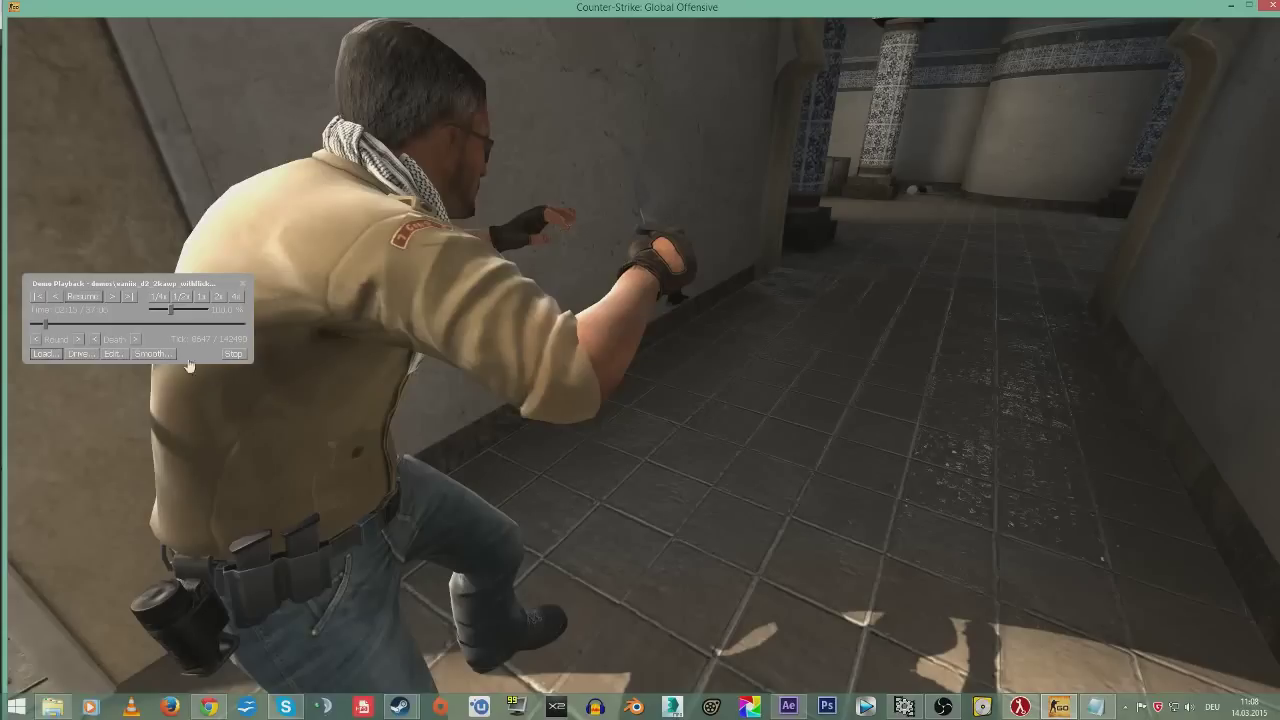
{"action": "left_click_drag", "start_coordinate": [47, 327], "coordinate": [46, 331]}
{"action": "left_click", "coordinate": [82, 298]}
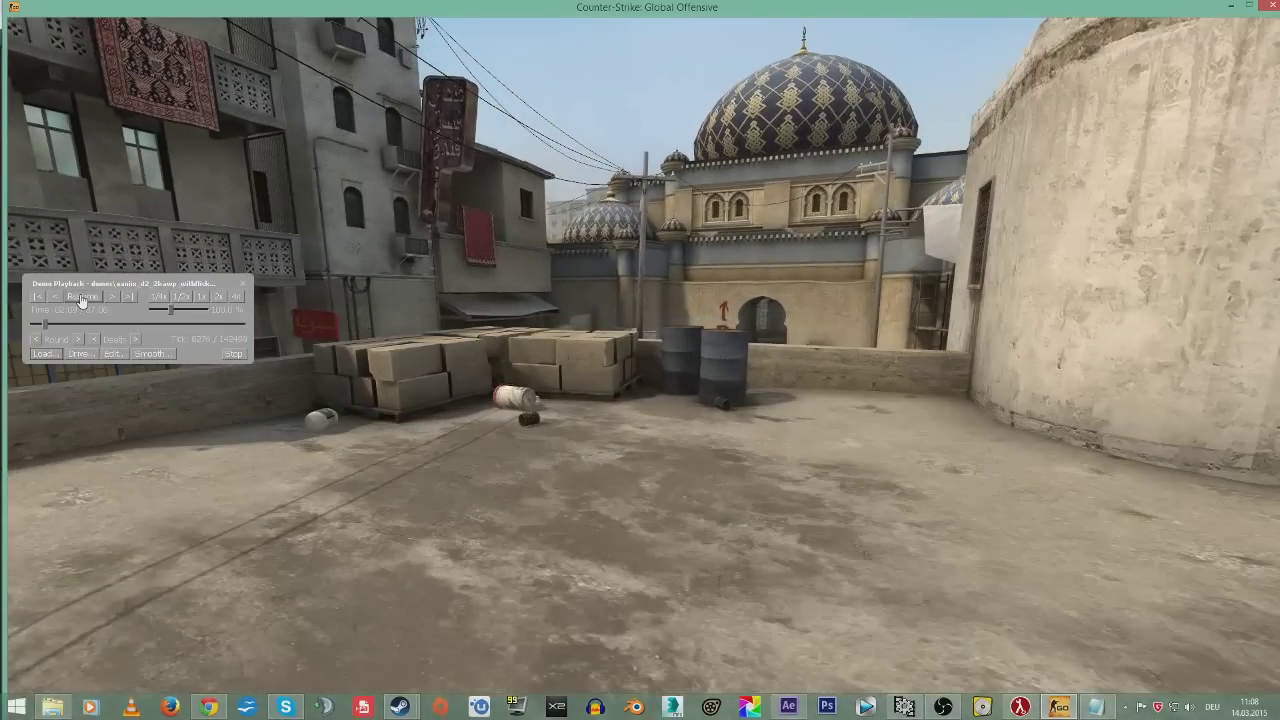
{"action": "key", "text": "shift+F2"}
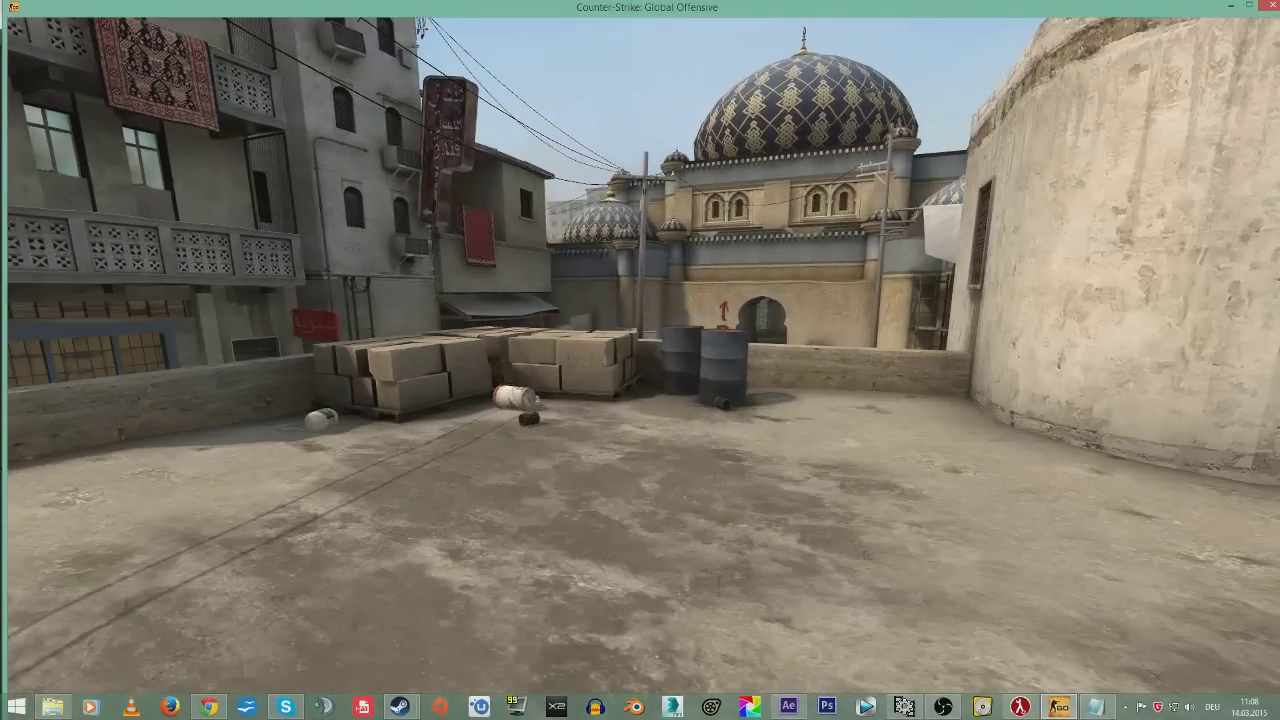
- Enter dofon in the console input and bring the csgo\cfg folder to the front
{"action": "key", "text": "grave"}
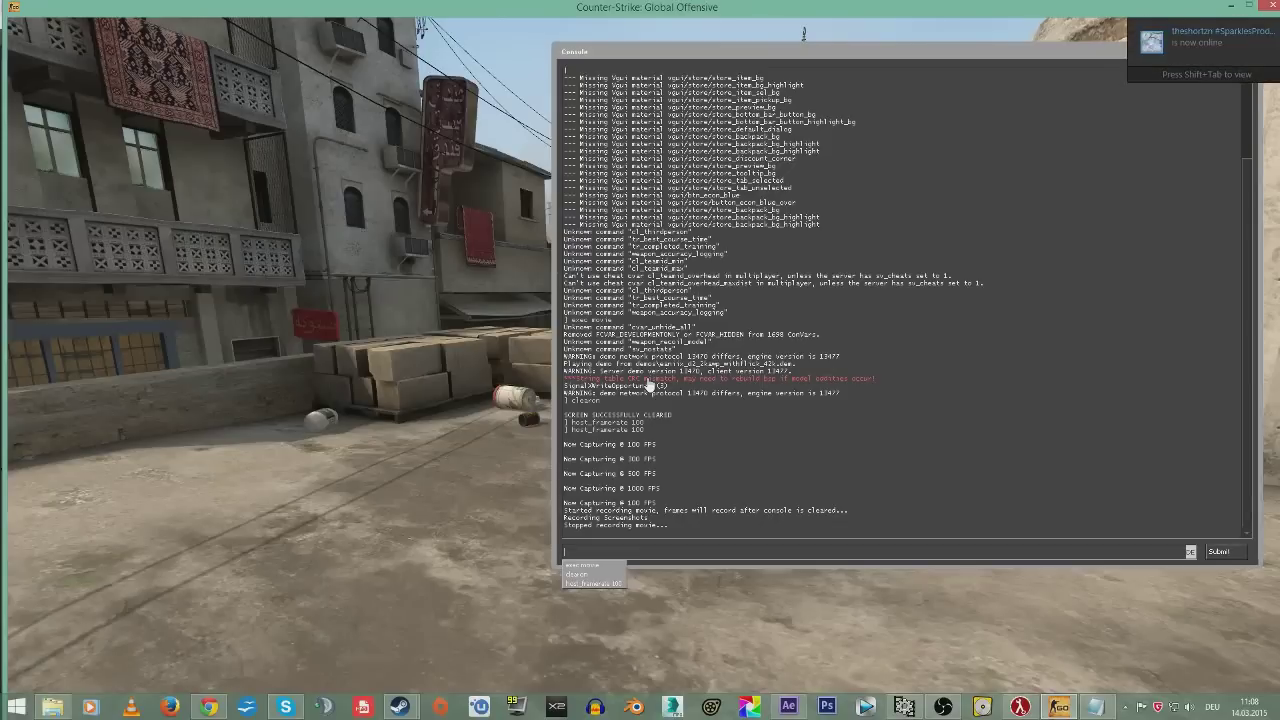
{"action": "type", "text": "fogon"}
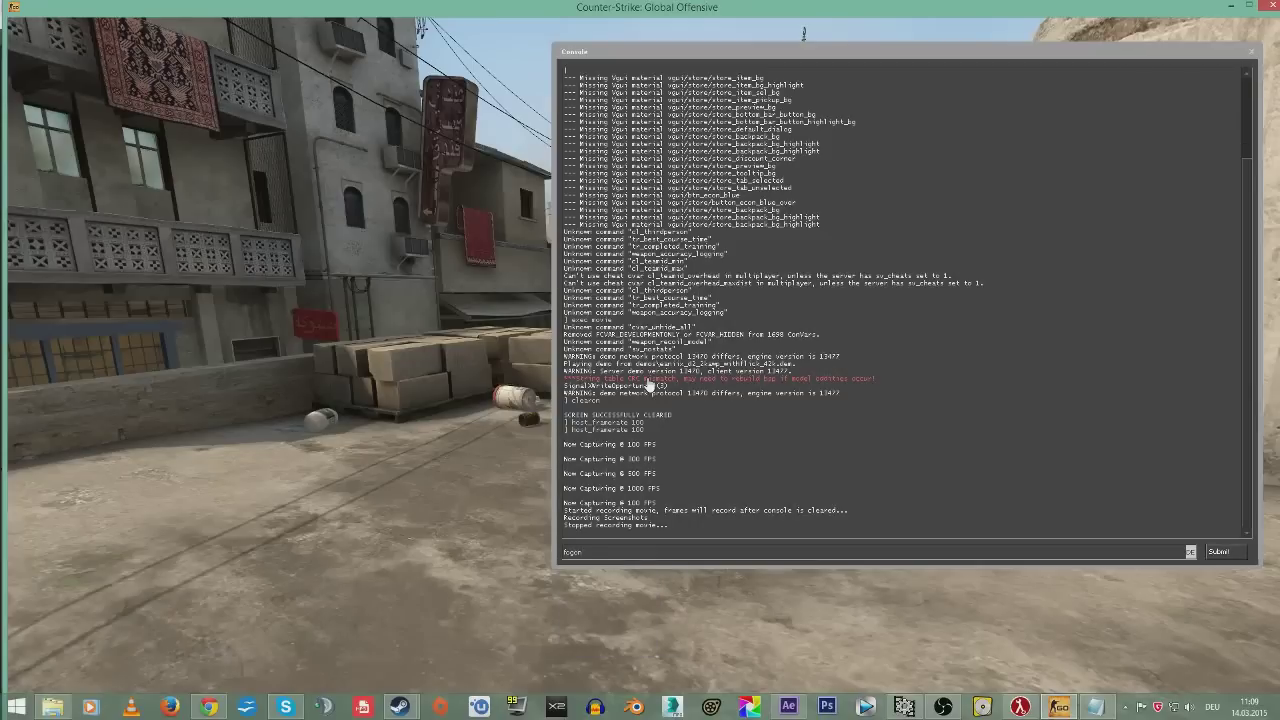
{"action": "key", "text": "BackSpace"}
{"action": "key", "text": "BackSpace"}
{"action": "key", "text": "BackSpace"}
{"action": "key", "text": "BackSpace"}
{"action": "key", "text": "BackSpace"}
{"action": "type", "text": "cofor"}
{"action": "left_click", "coordinate": [52, 706]}
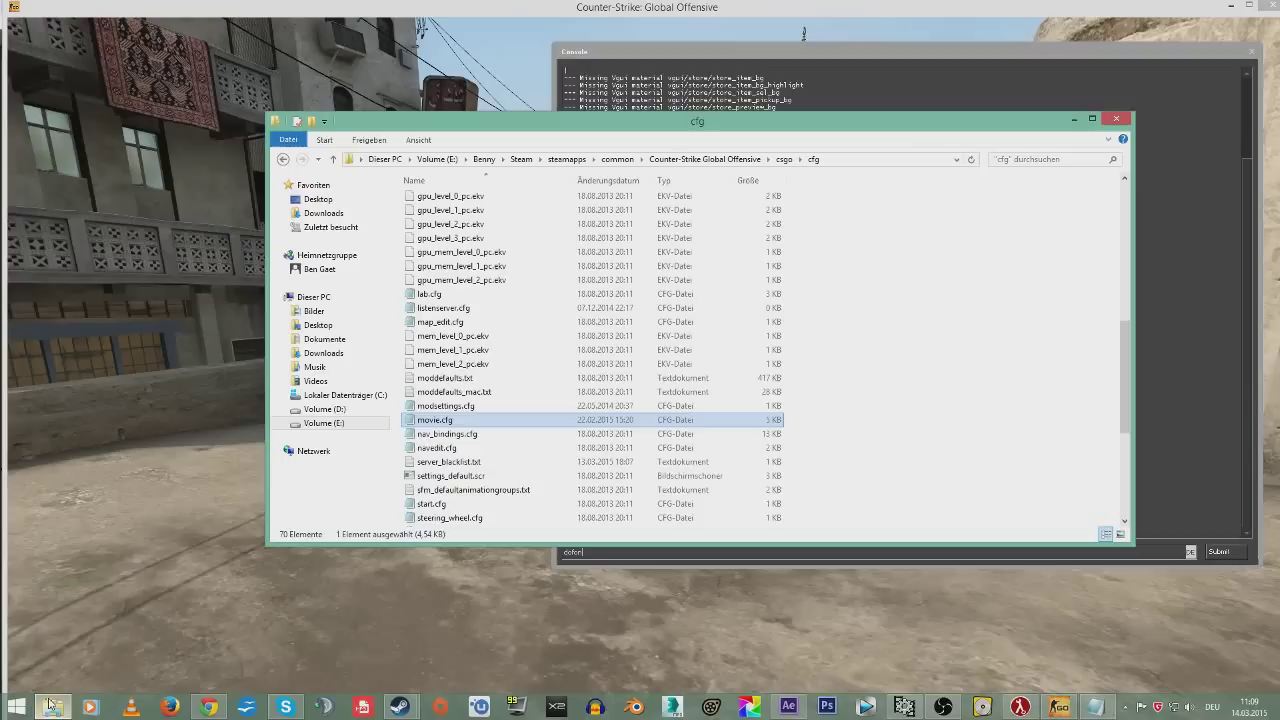
- Open movie.cfg maximized, highlight the DOFon alias fog settings, then return to CS:GO
{"action": "double_click", "coordinate": [437, 421]}
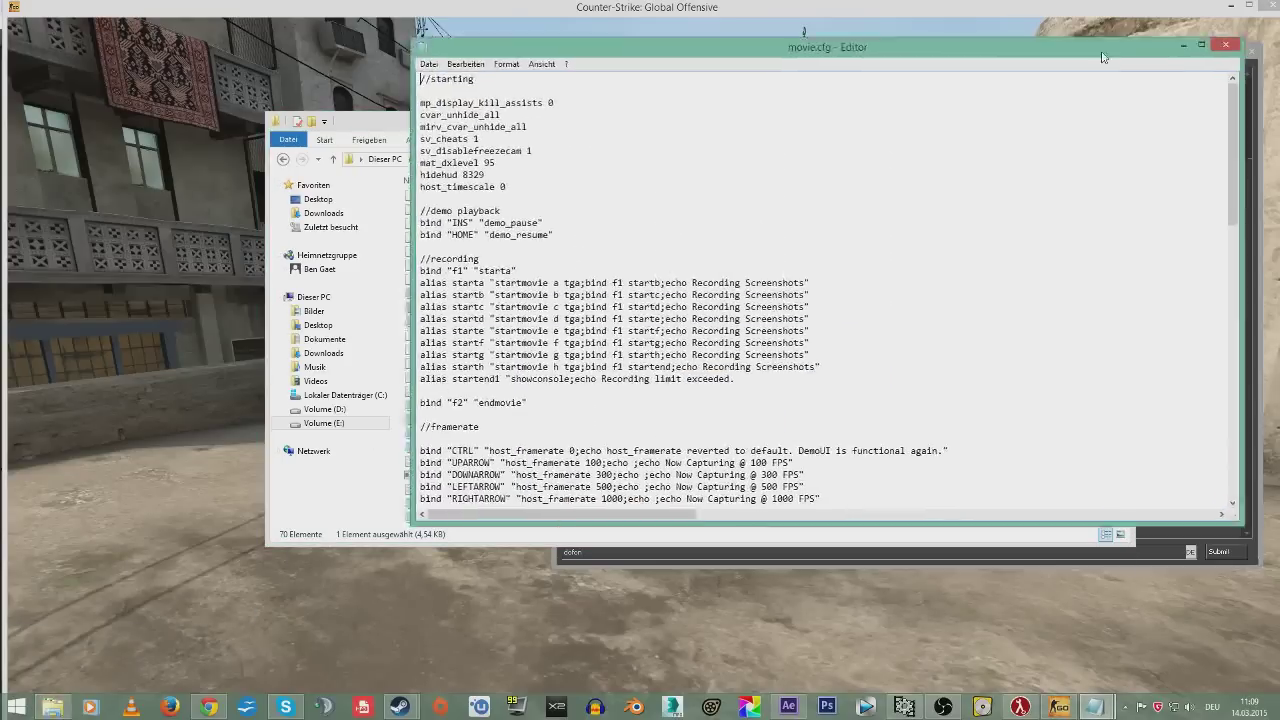
{"action": "double_click", "coordinate": [1102, 52]}
{"action": "scroll", "coordinate": [641, 365], "scroll_direction": "down", "scroll_amount": 4}
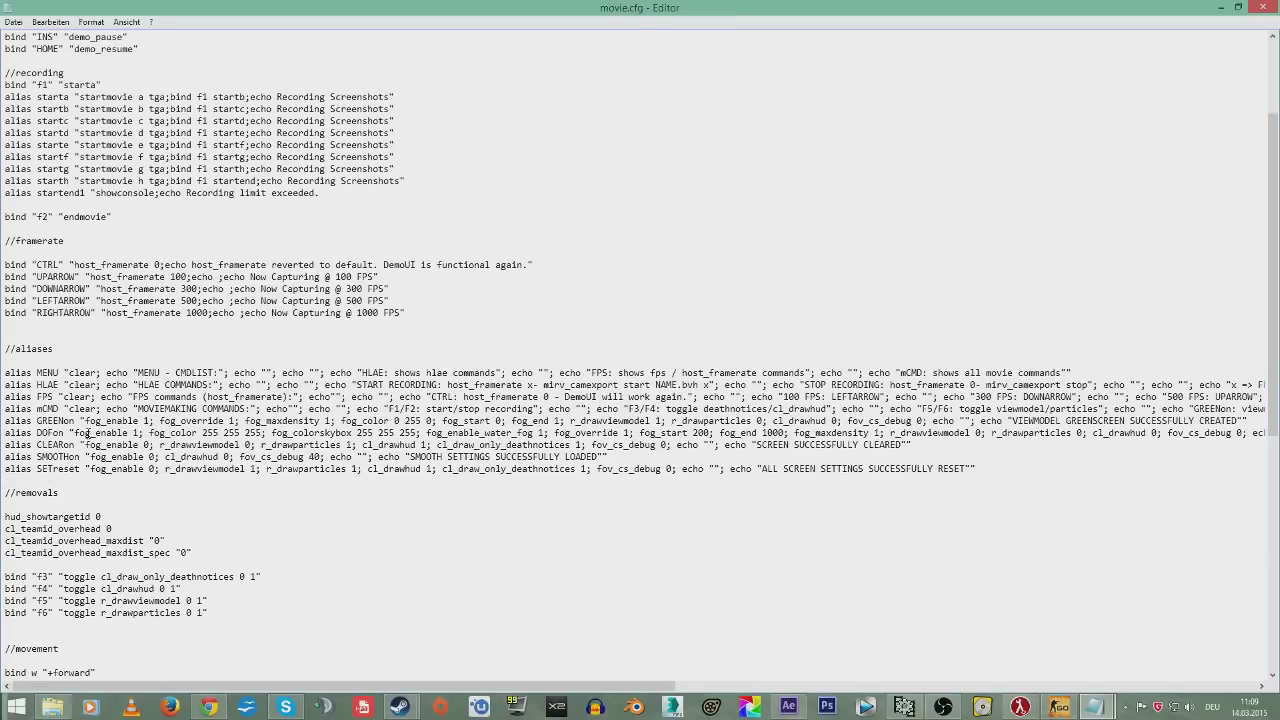
{"action": "left_click_drag", "start_coordinate": [74, 432], "coordinate": [1250, 434]}
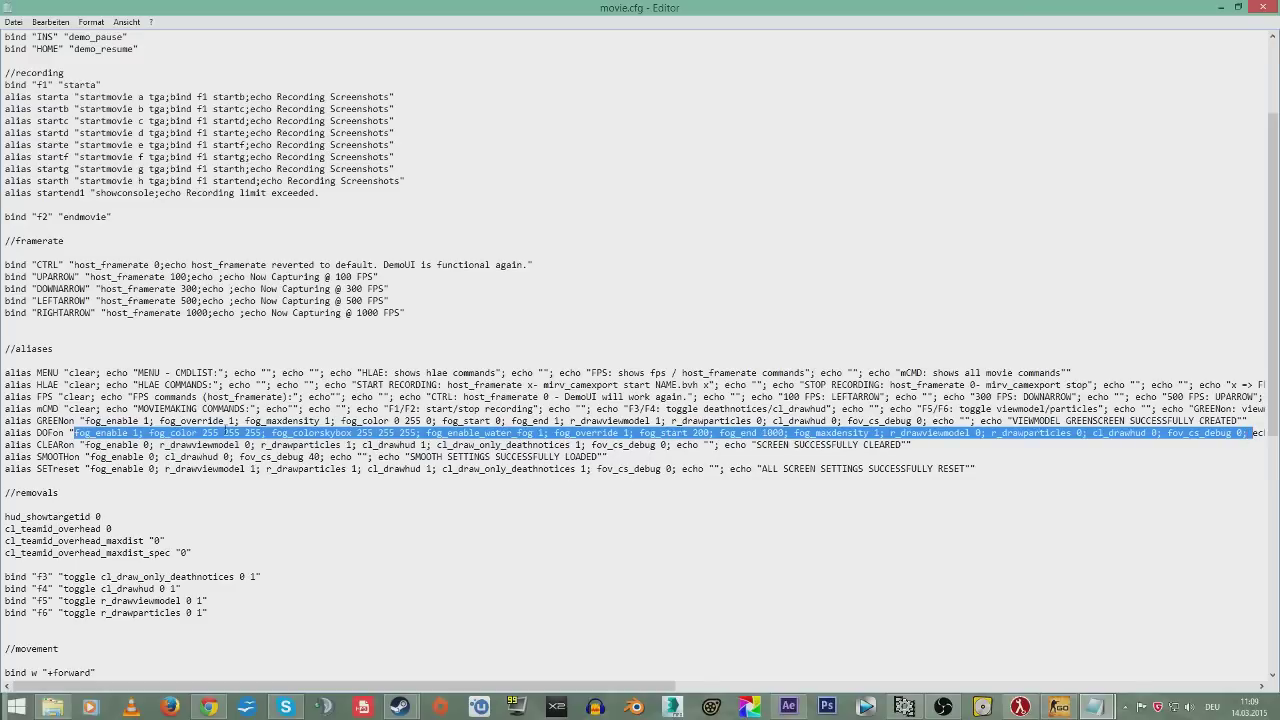
{"action": "left_click", "coordinate": [110, 434]}
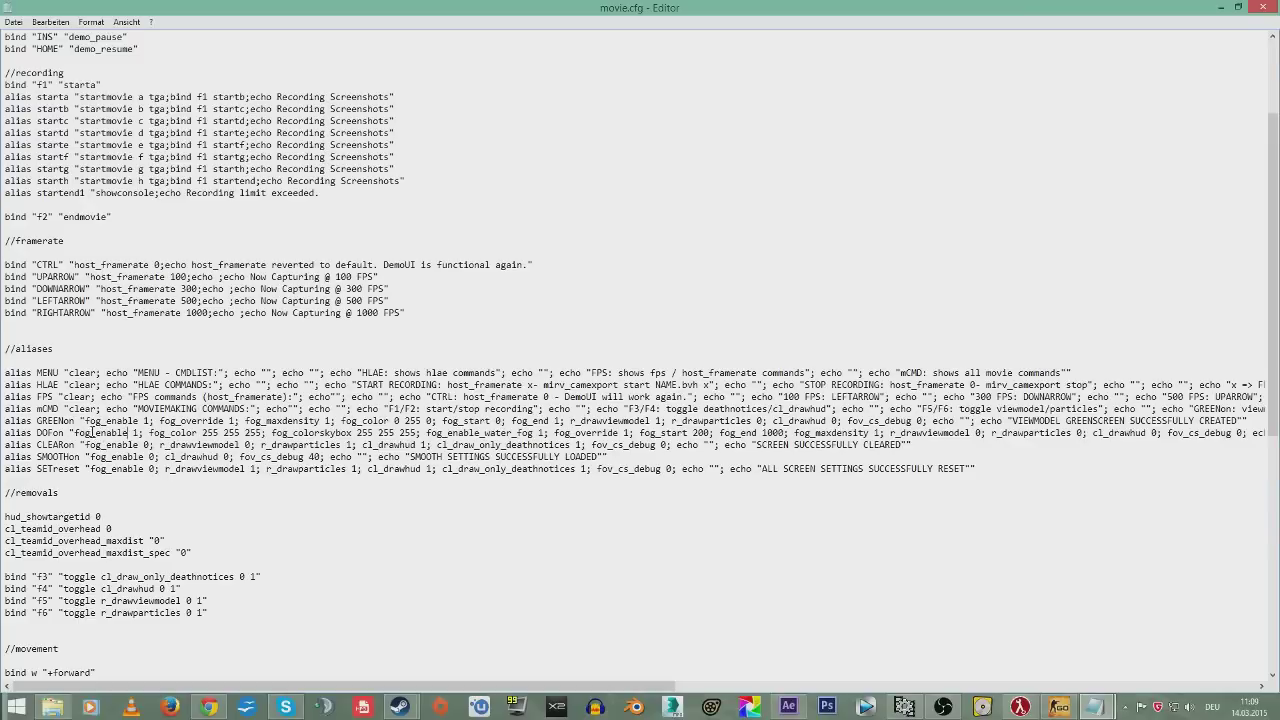
{"action": "left_click_drag", "start_coordinate": [73, 434], "coordinate": [1044, 436]}
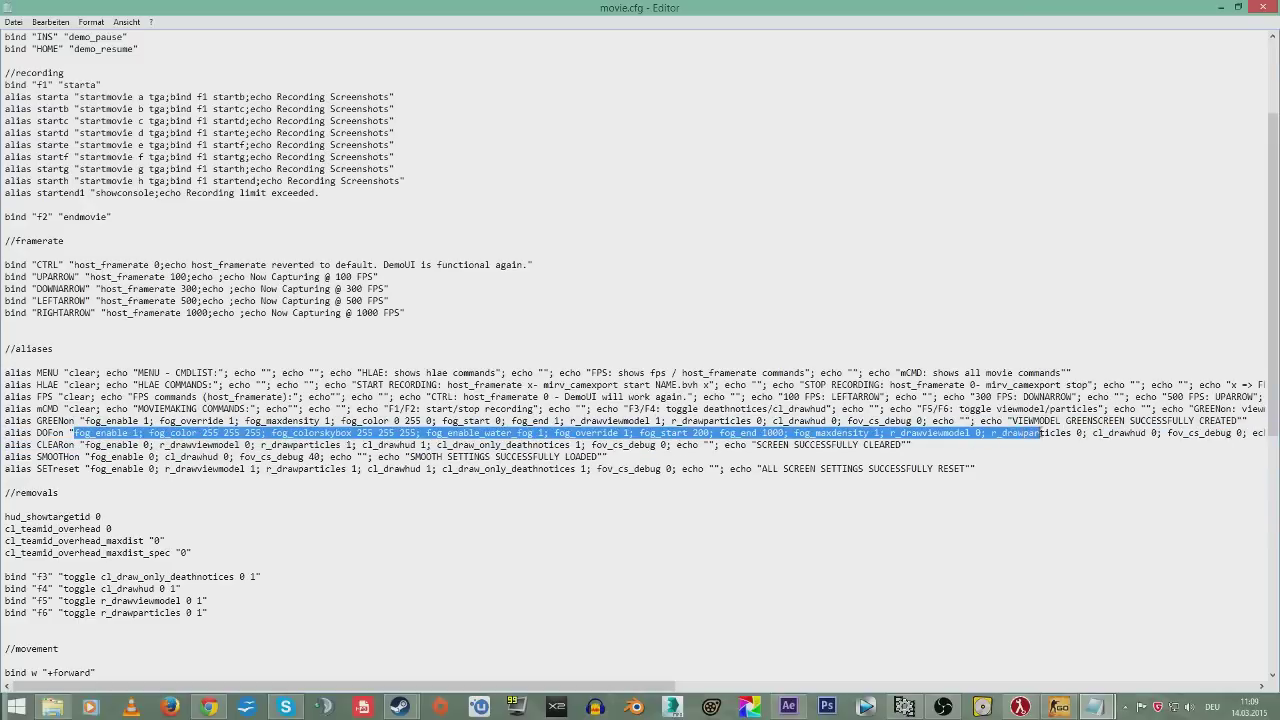
{"action": "left_click", "coordinate": [1066, 708]}
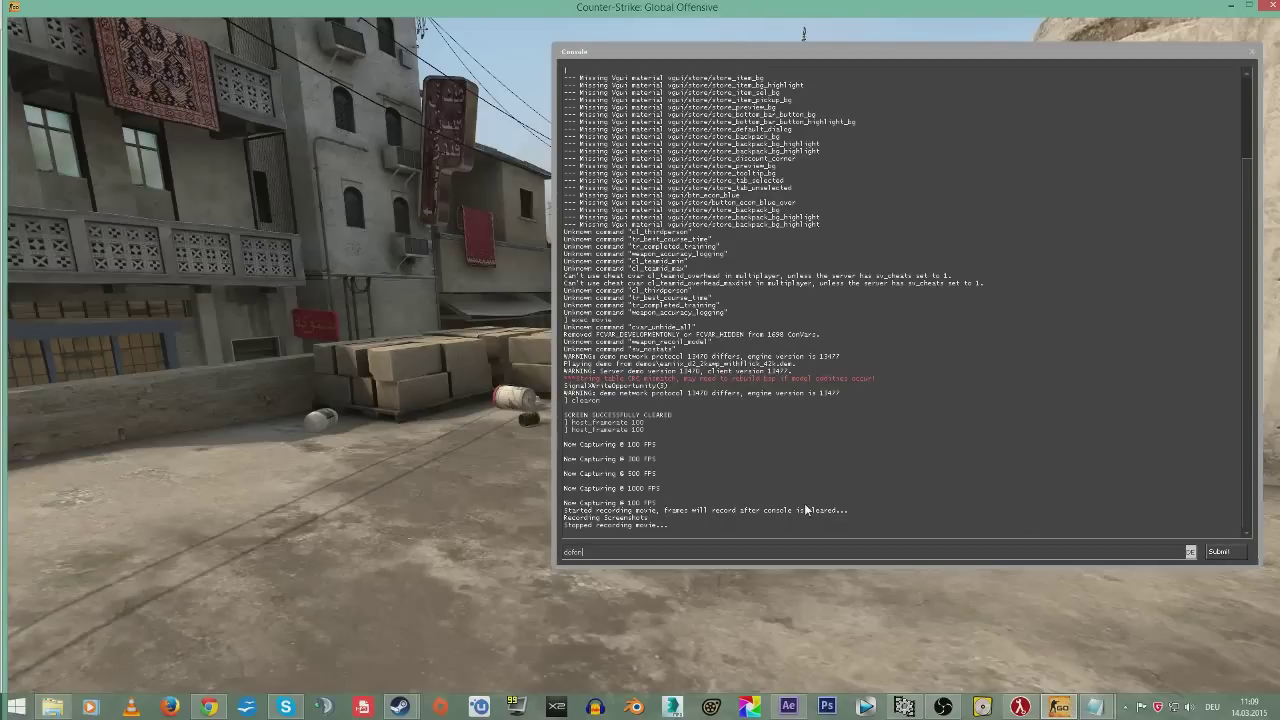
- Run dofon to fog the distant Dust II buildings white, then view the scene unobstructed
{"action": "key", "text": "Return"}
{"action": "key", "text": "Escape"}
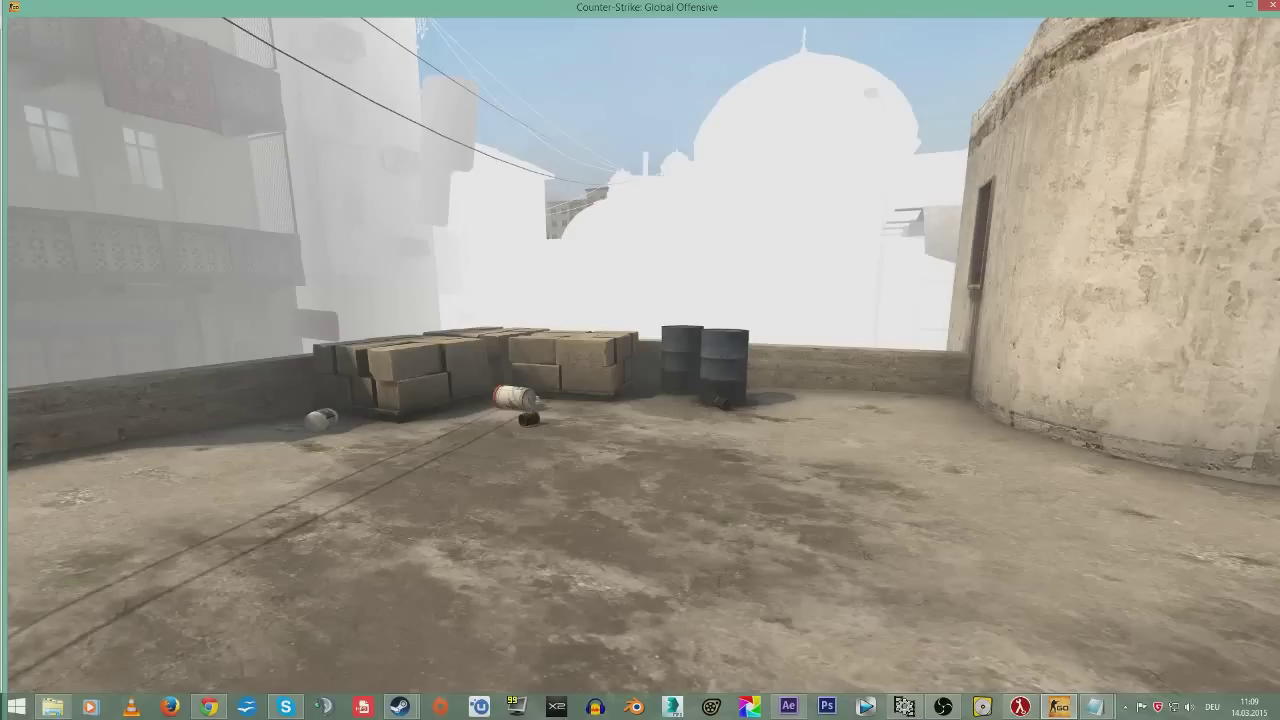
{"action": "key", "text": "shift+F2"}
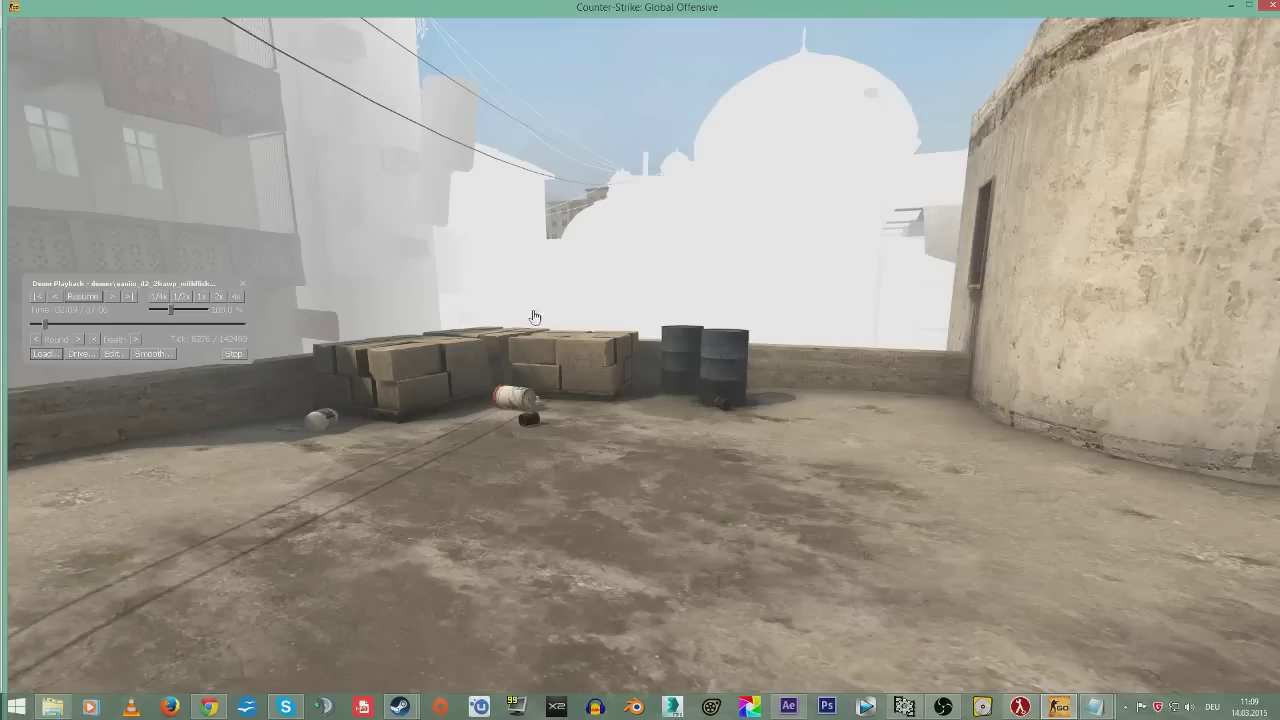
{"action": "key", "text": "shift+F2"}
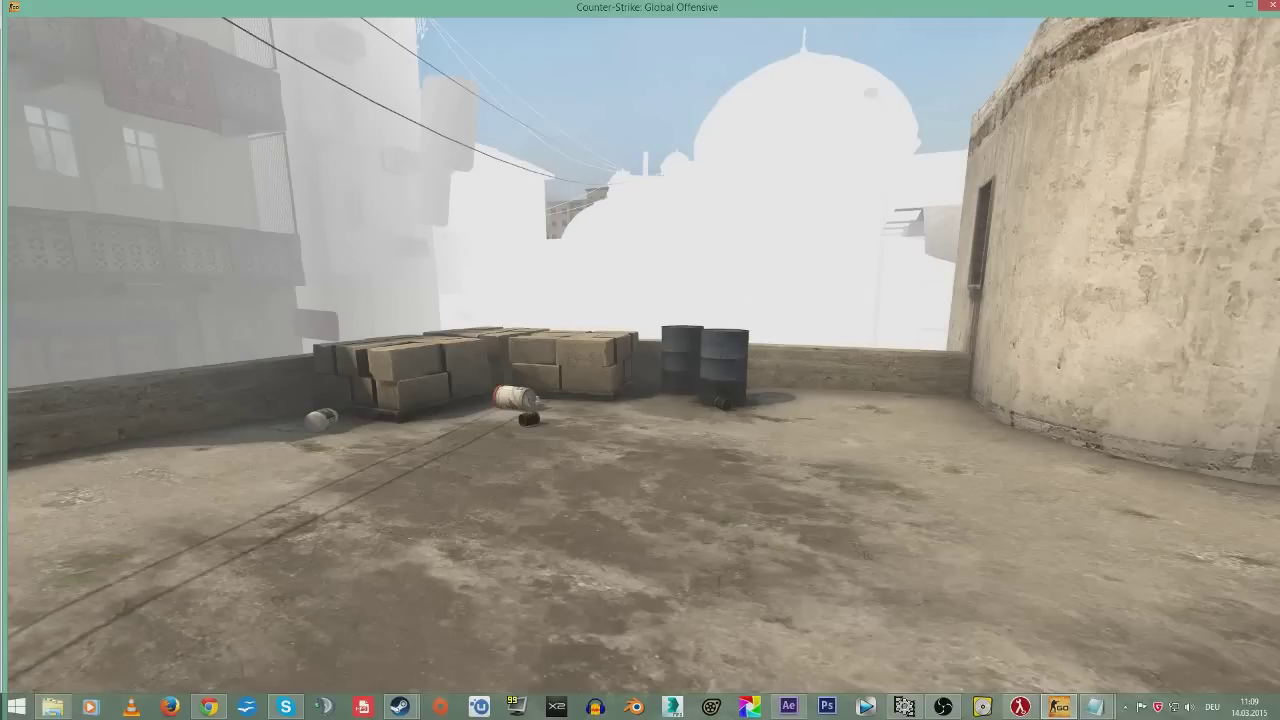
{"action": "key", "text": "grave"}
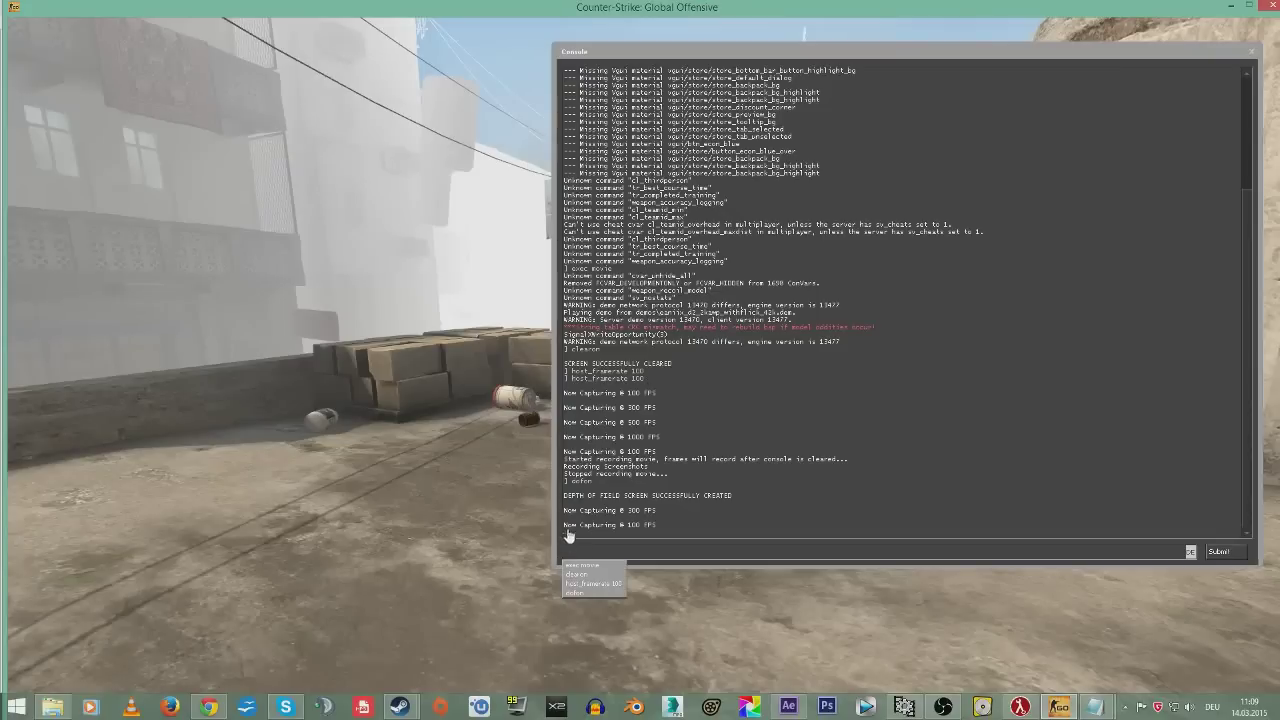
{"action": "key", "text": "grave"}
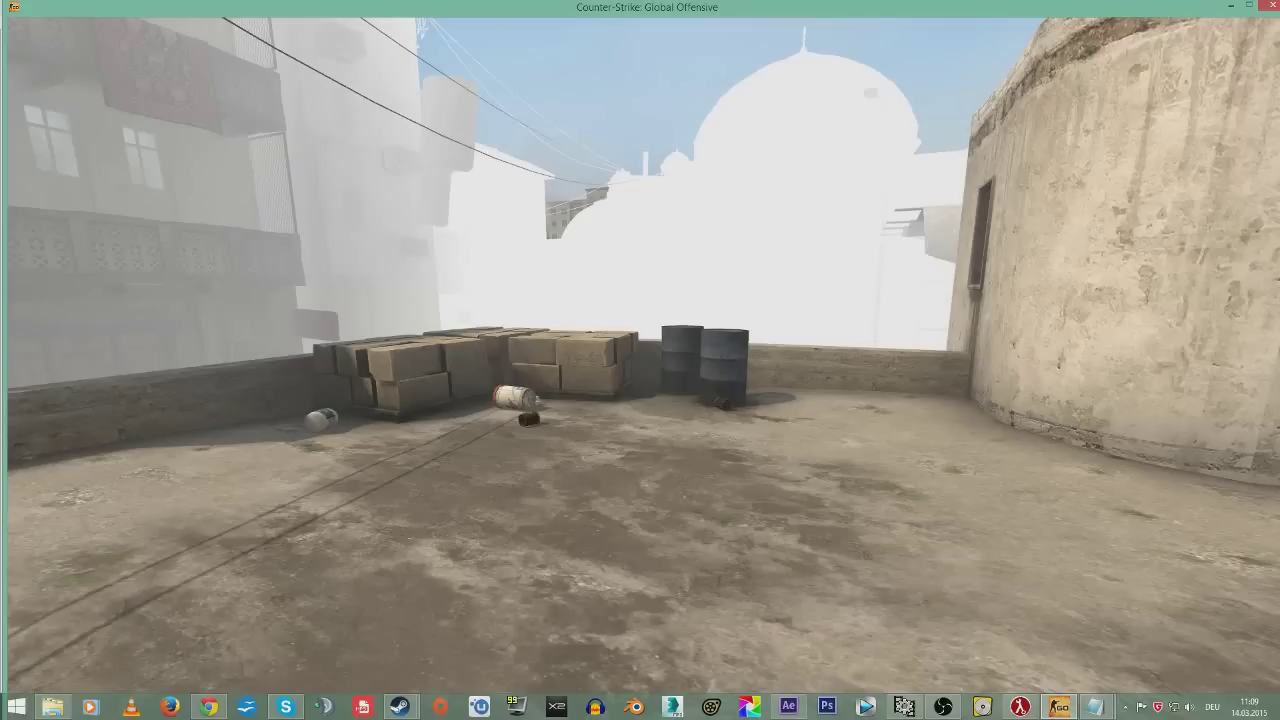
- Fly the free camera over the low wall and crates toward the scaffolding
{"action": "key", "text": "w"}
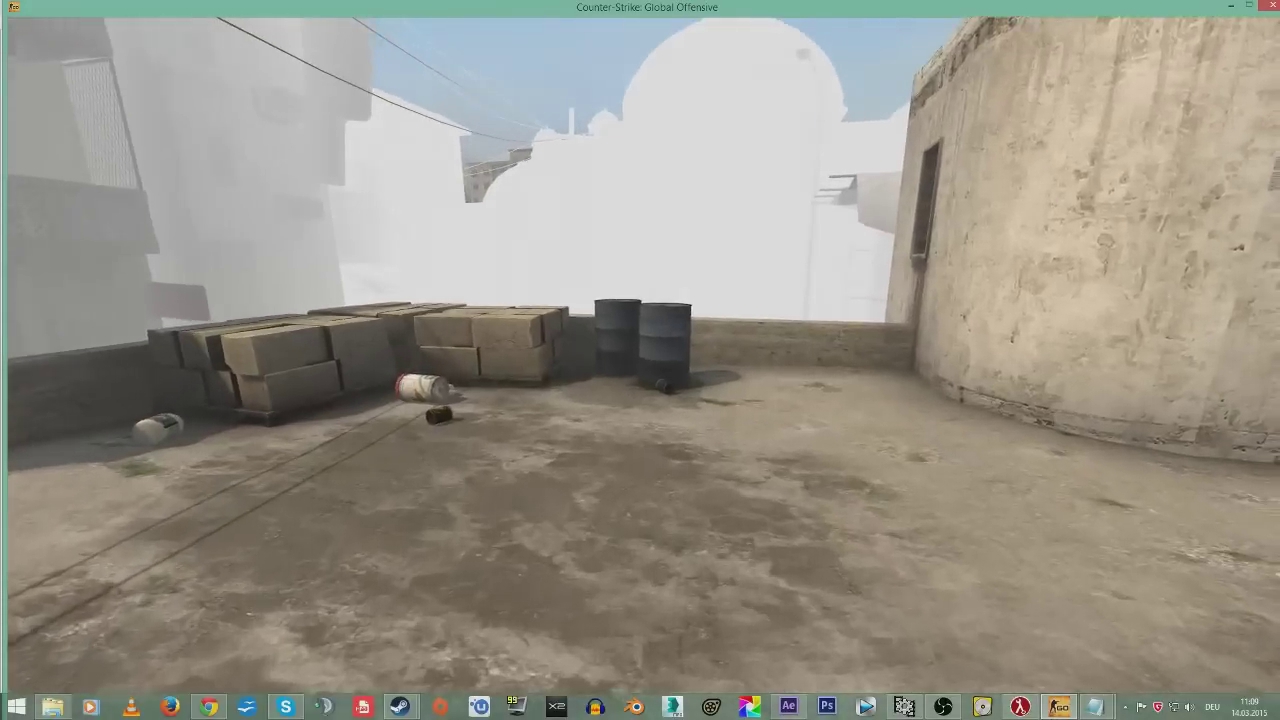
{"action": "key", "text": "w"}
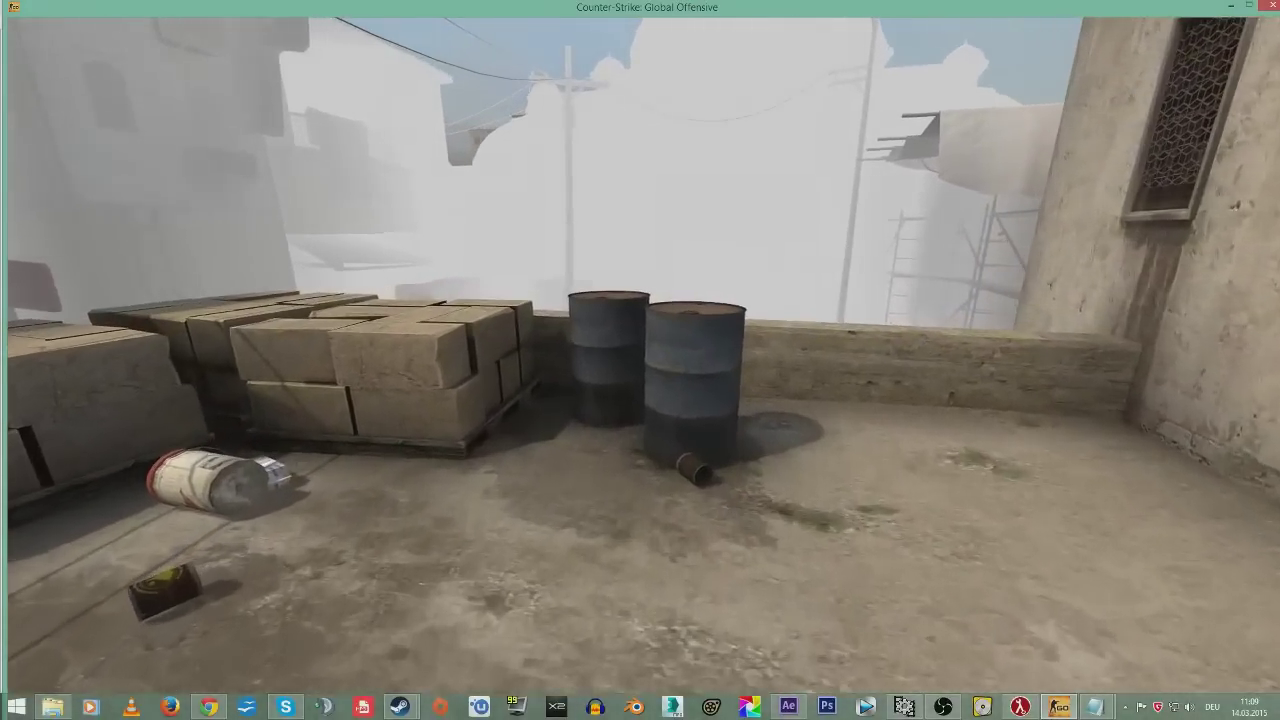
{"action": "key", "text": "w"}
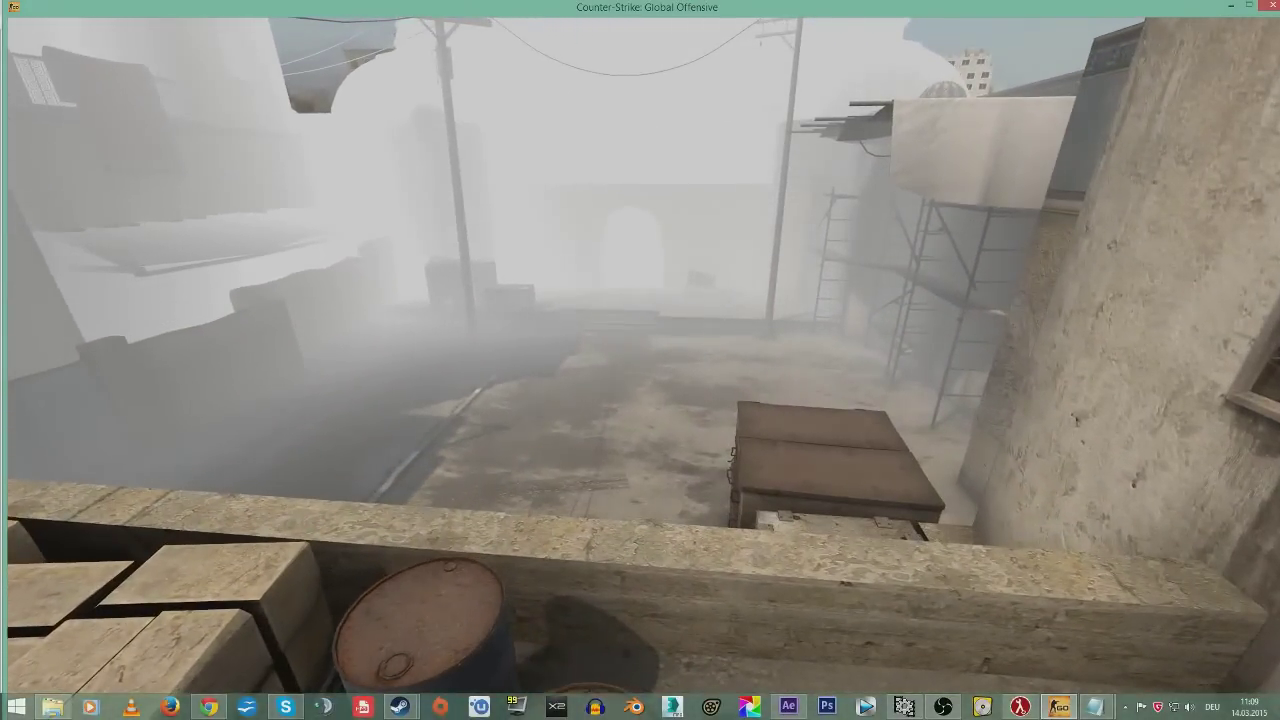
{"action": "key", "text": "w"}
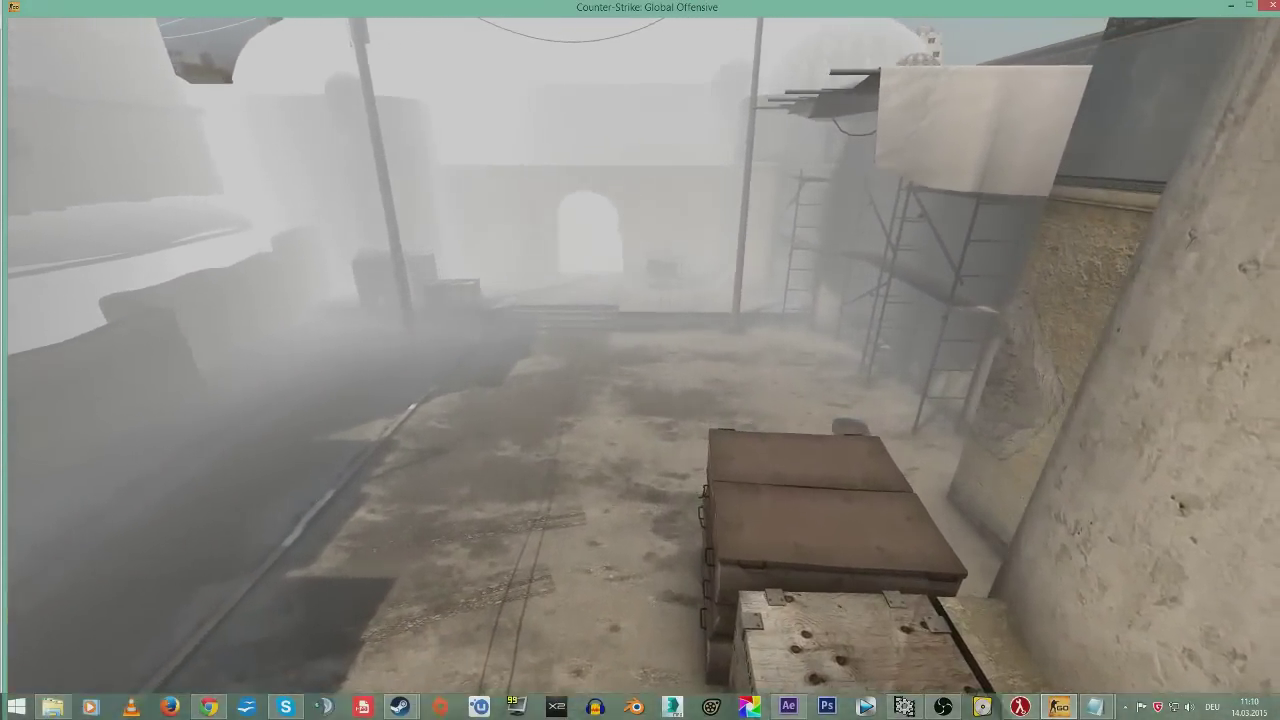
{"action": "key", "text": "w"}
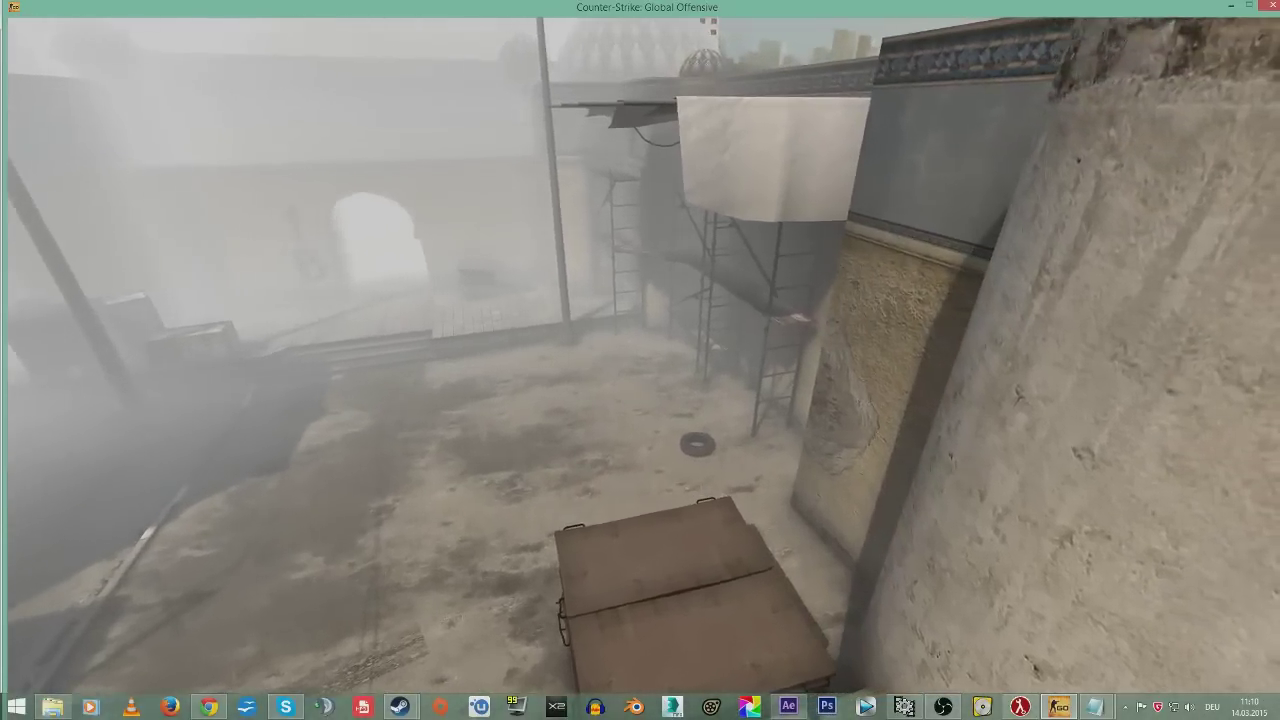
{"action": "key", "text": "w"}
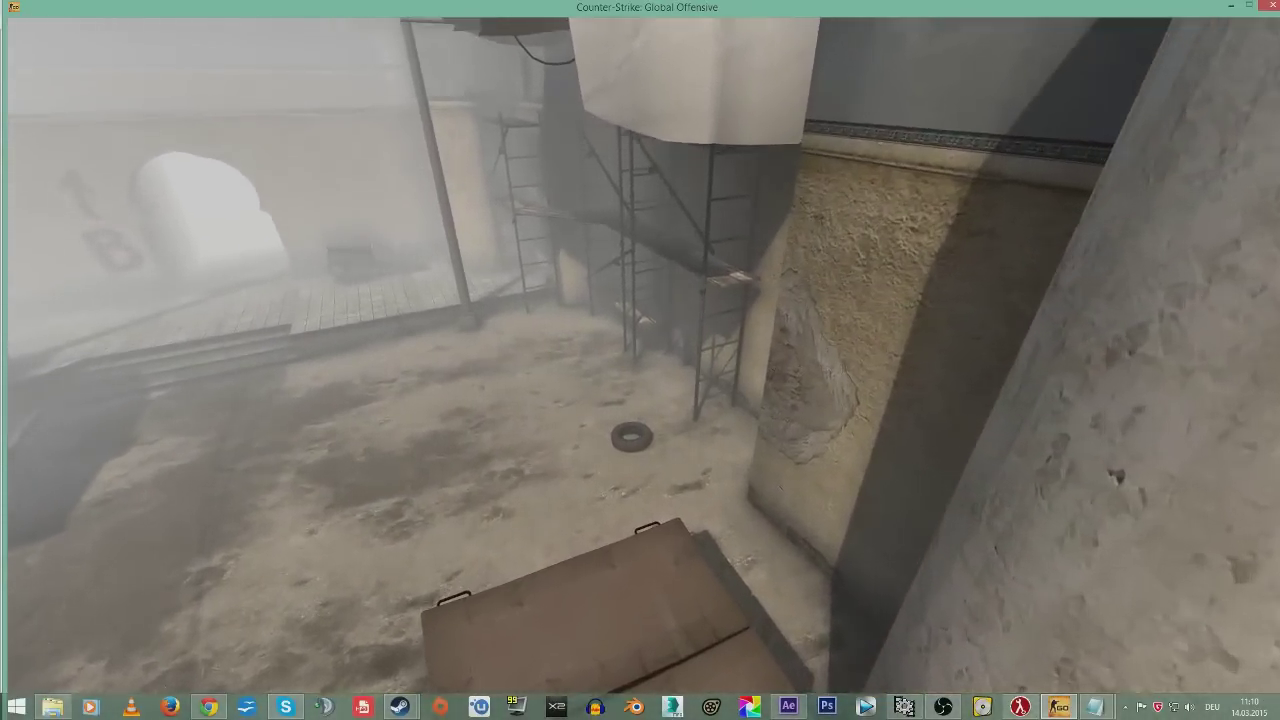
{"action": "key", "text": "w"}
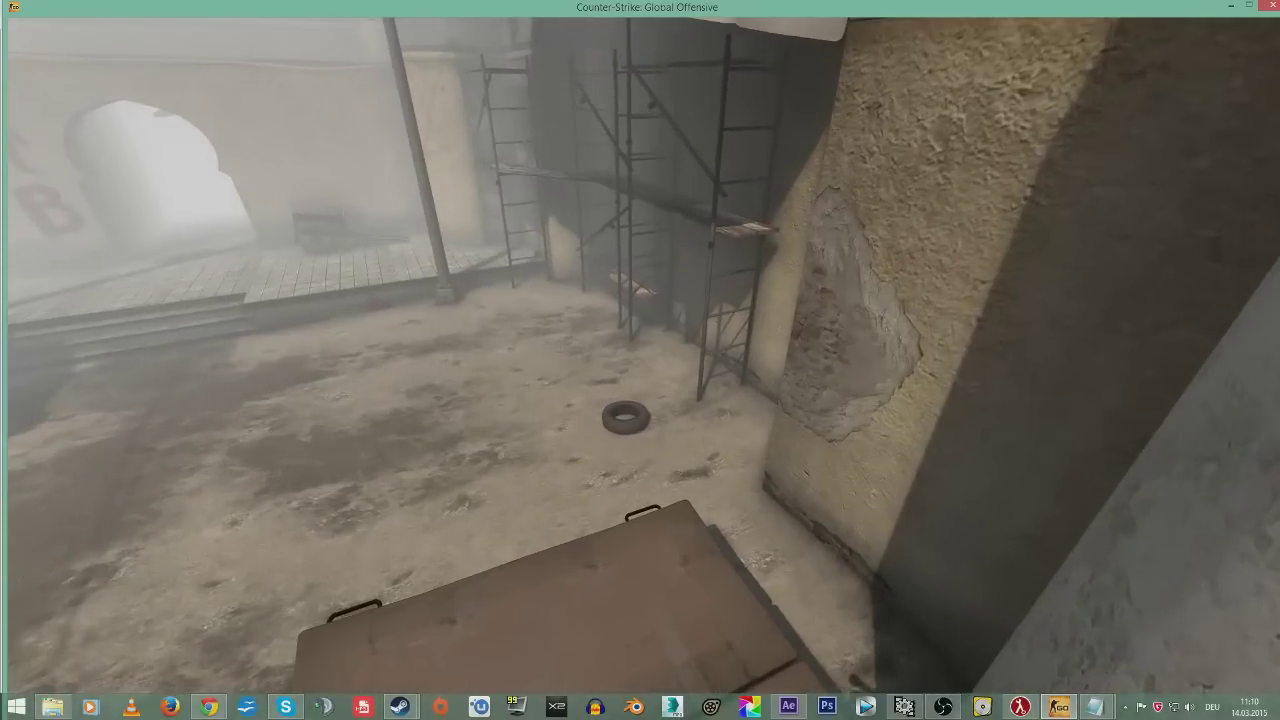
{"action": "key", "text": "w"}
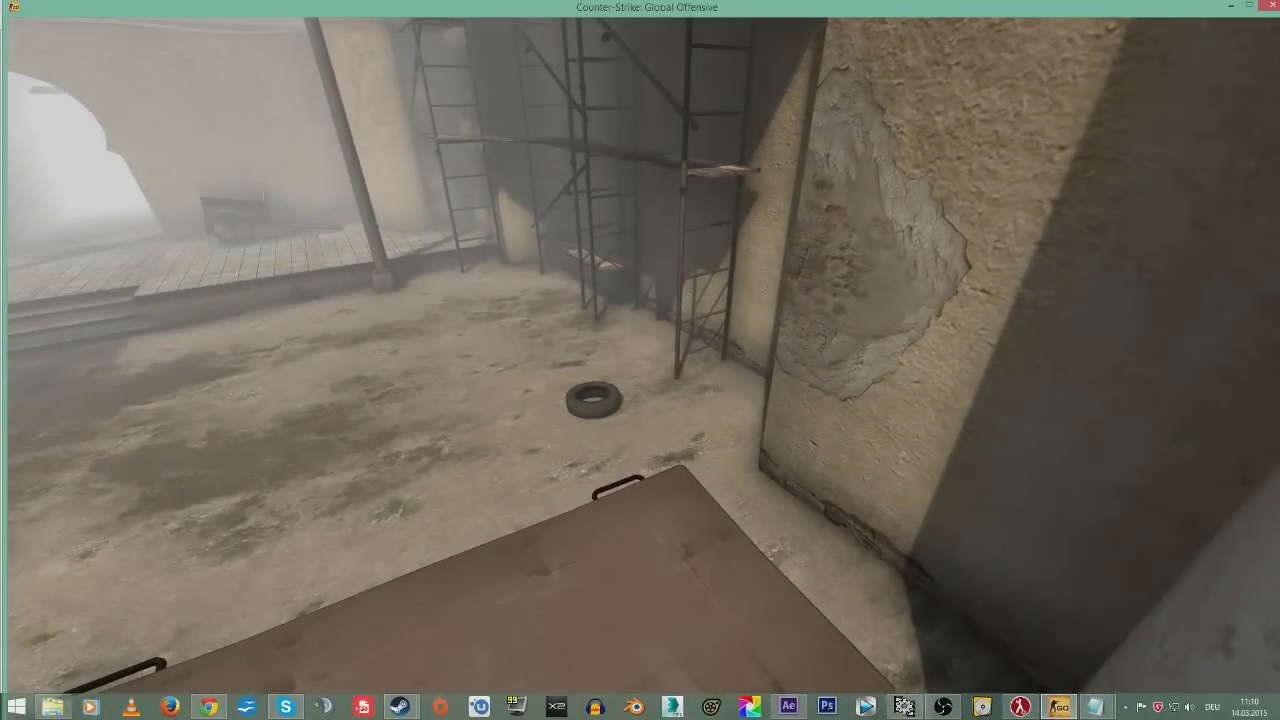
{"action": "key", "text": "w"}
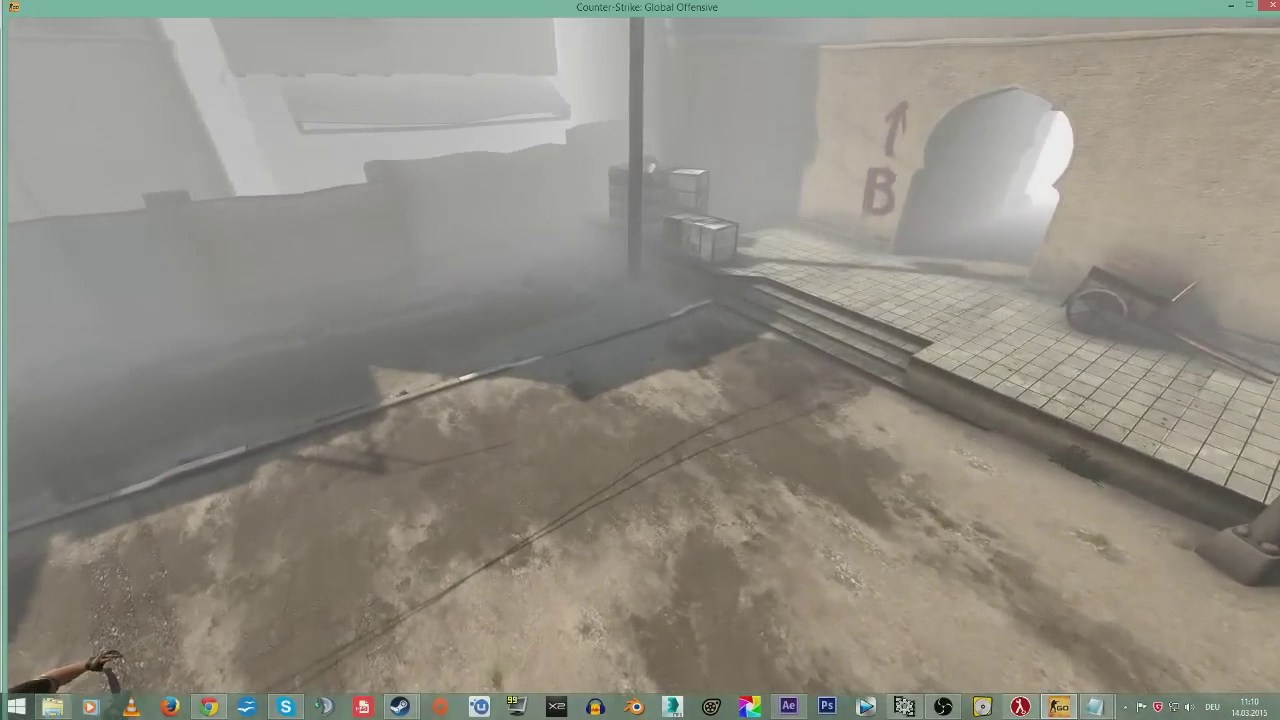
- Fly on through the B arch and up the stairs to face the wooden cart
{"action": "key", "text": "w"}
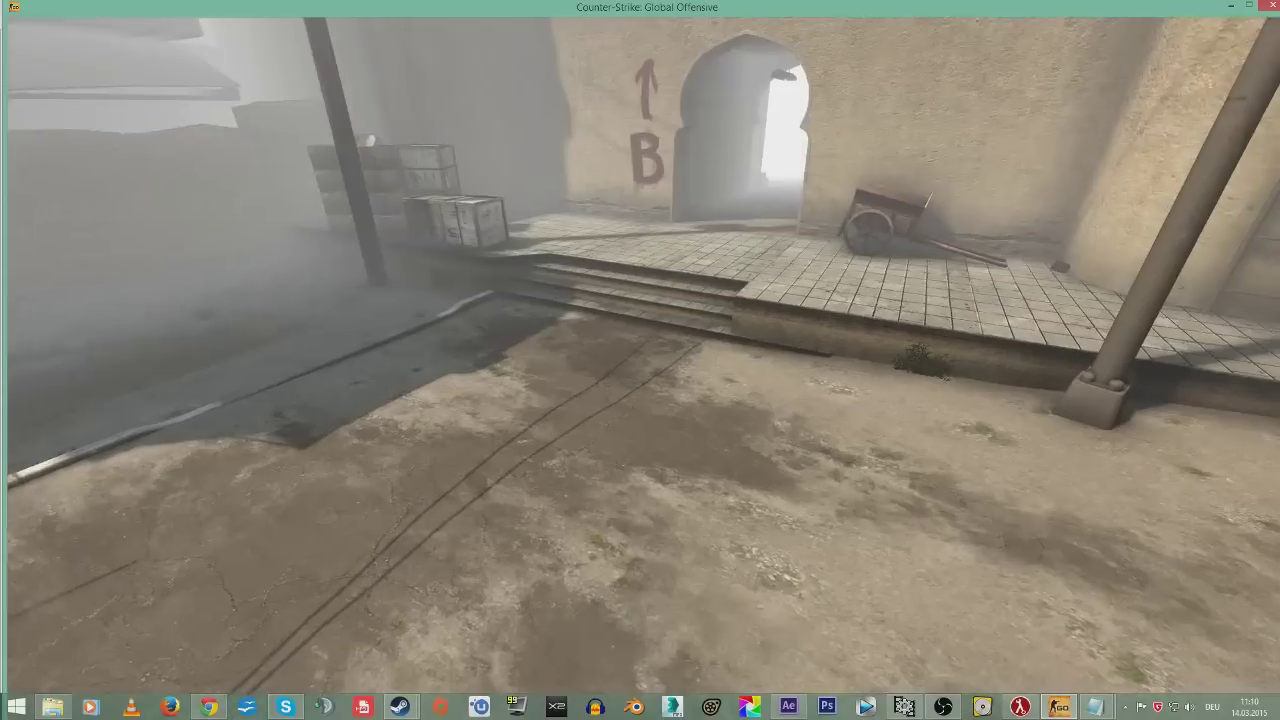
{"action": "key", "text": "w"}
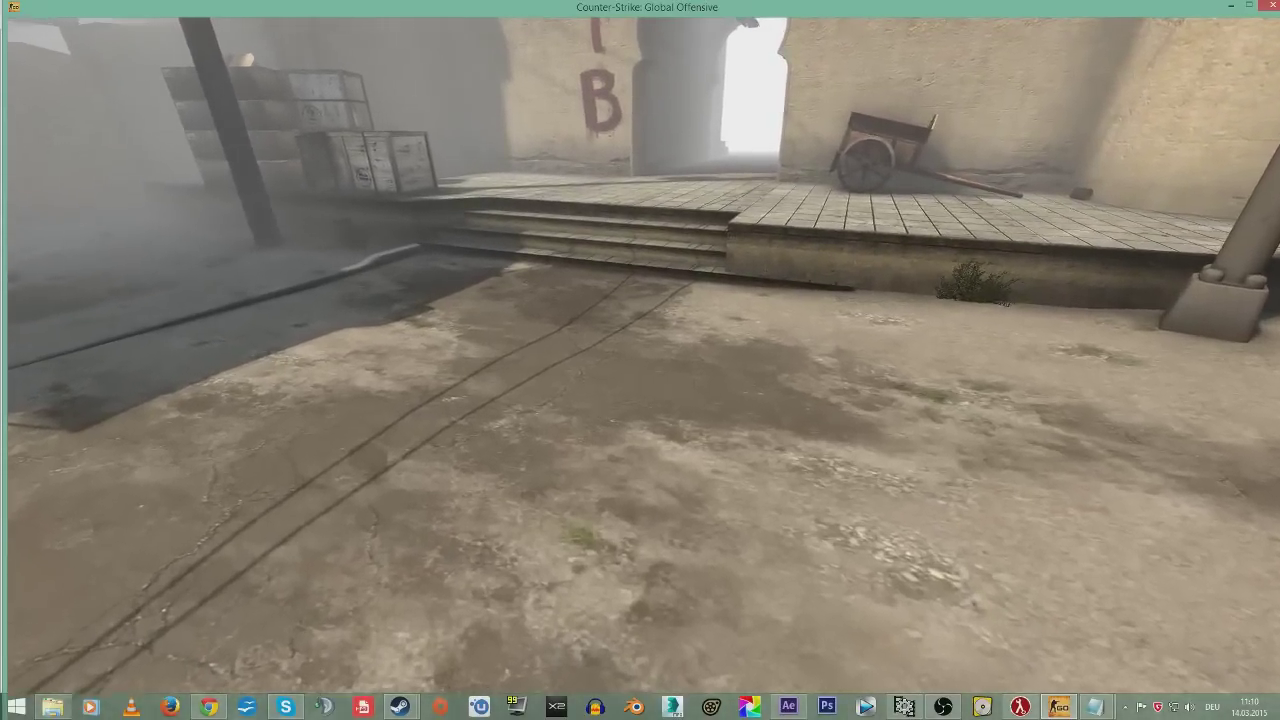
{"action": "key", "text": "w"}
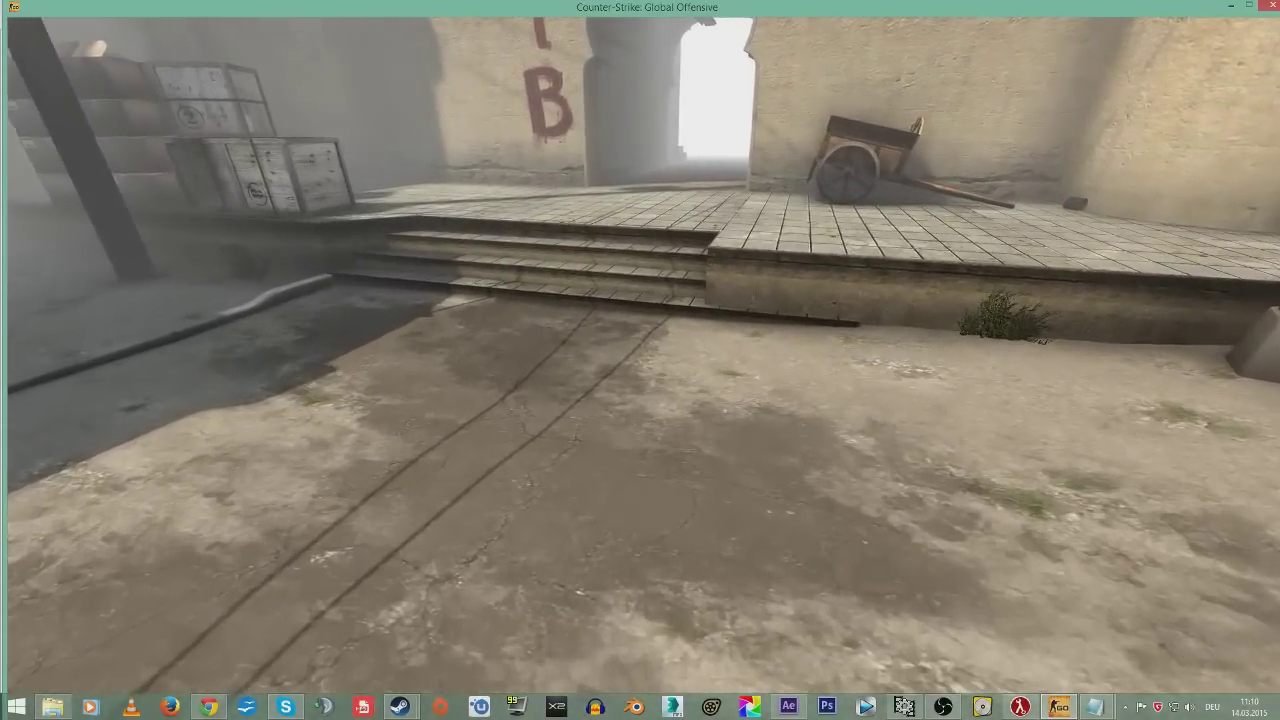
{"action": "key", "text": "w"}
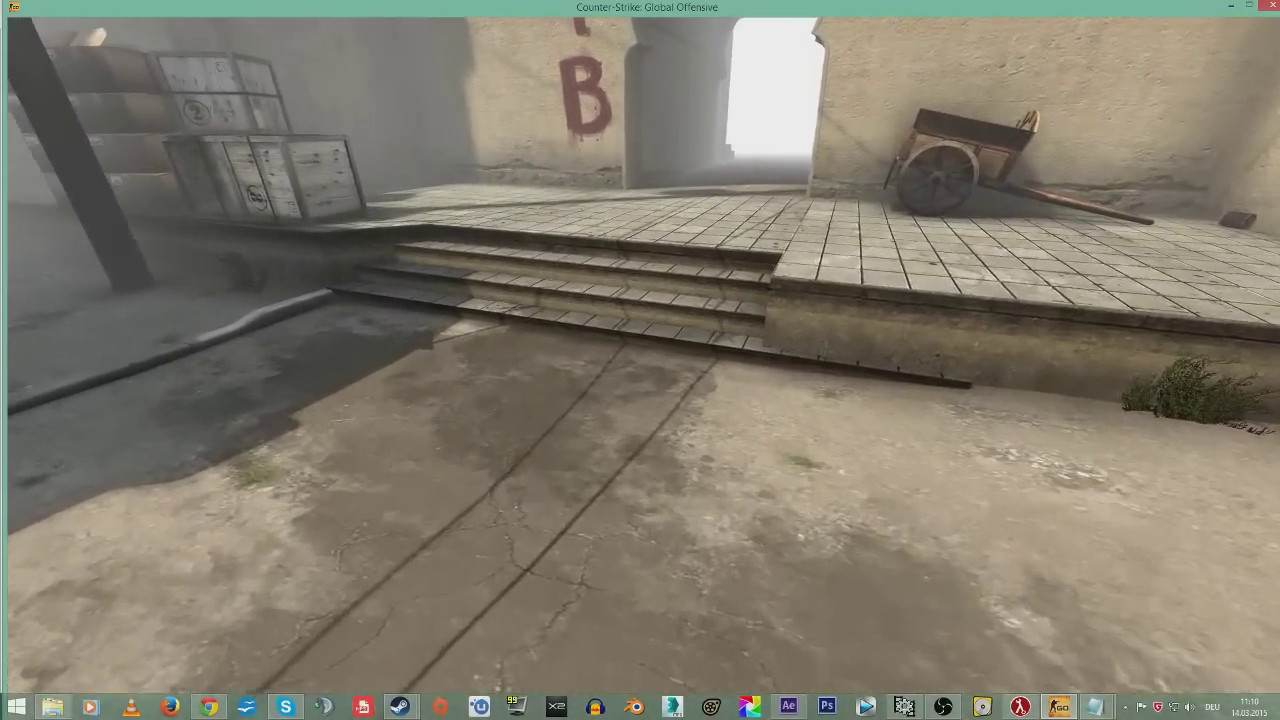
{"action": "key", "text": "w"}
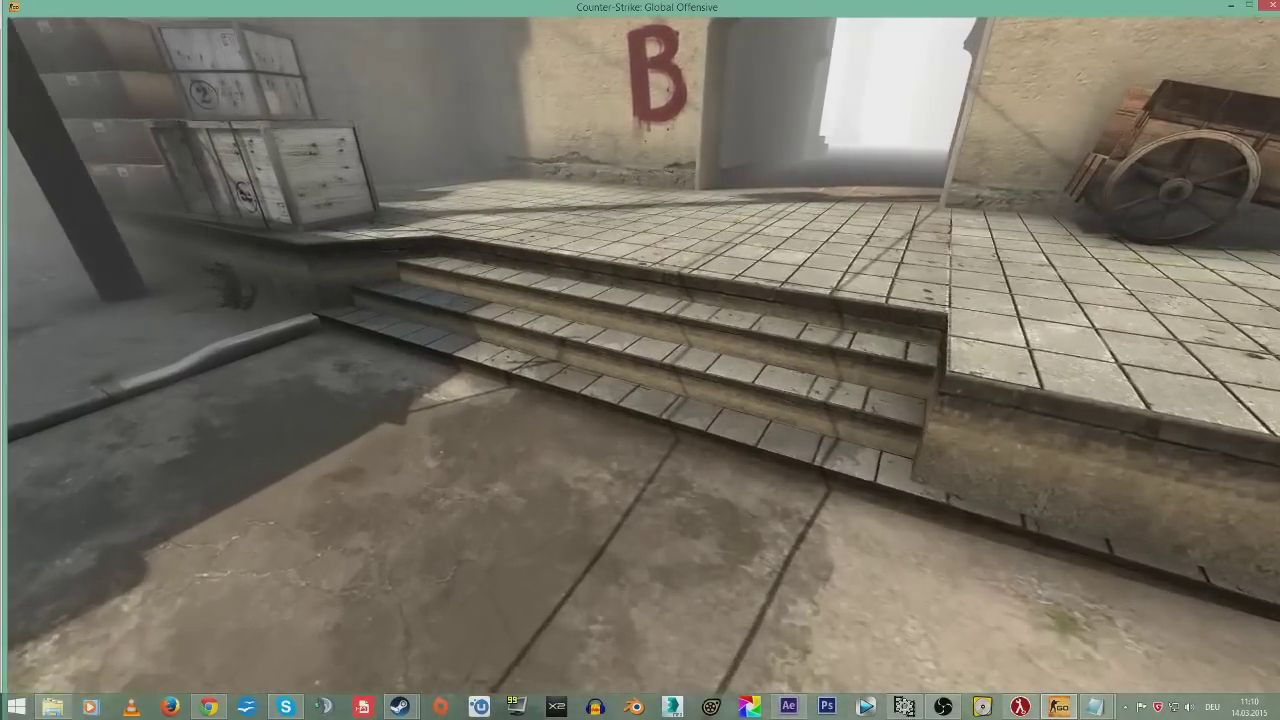
{"action": "key", "text": "w"}
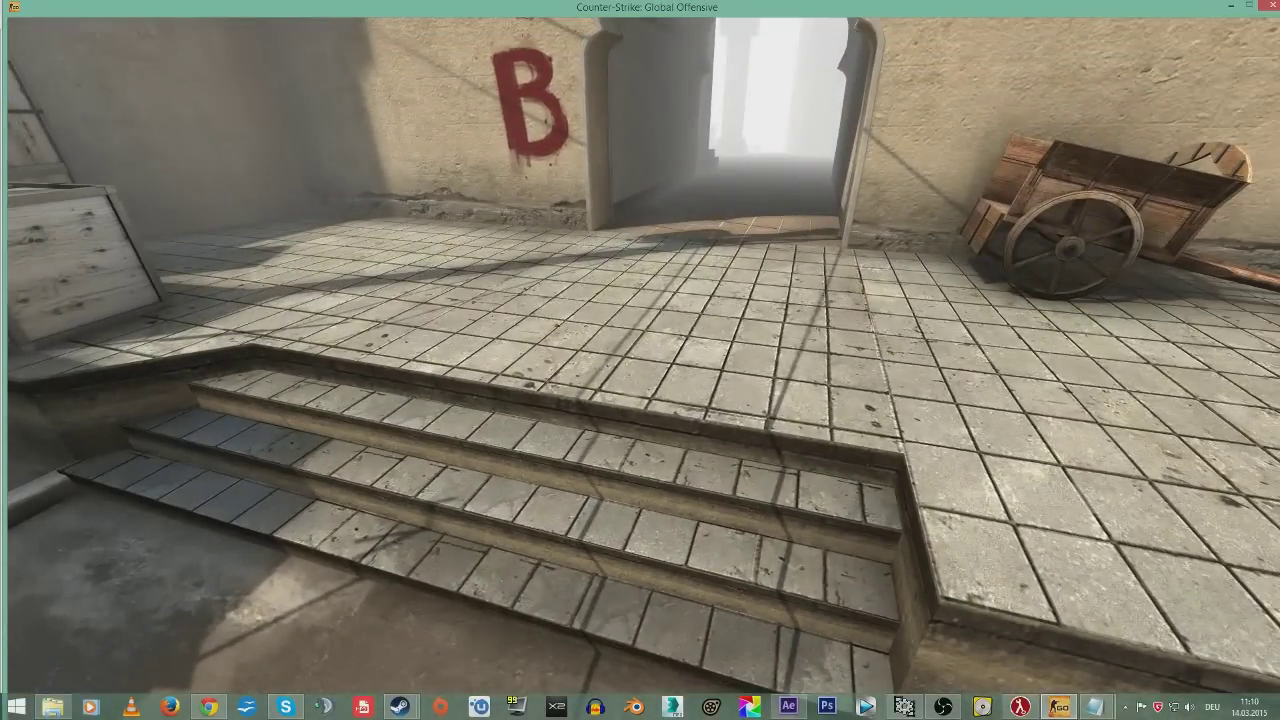
{"action": "key", "text": "w"}
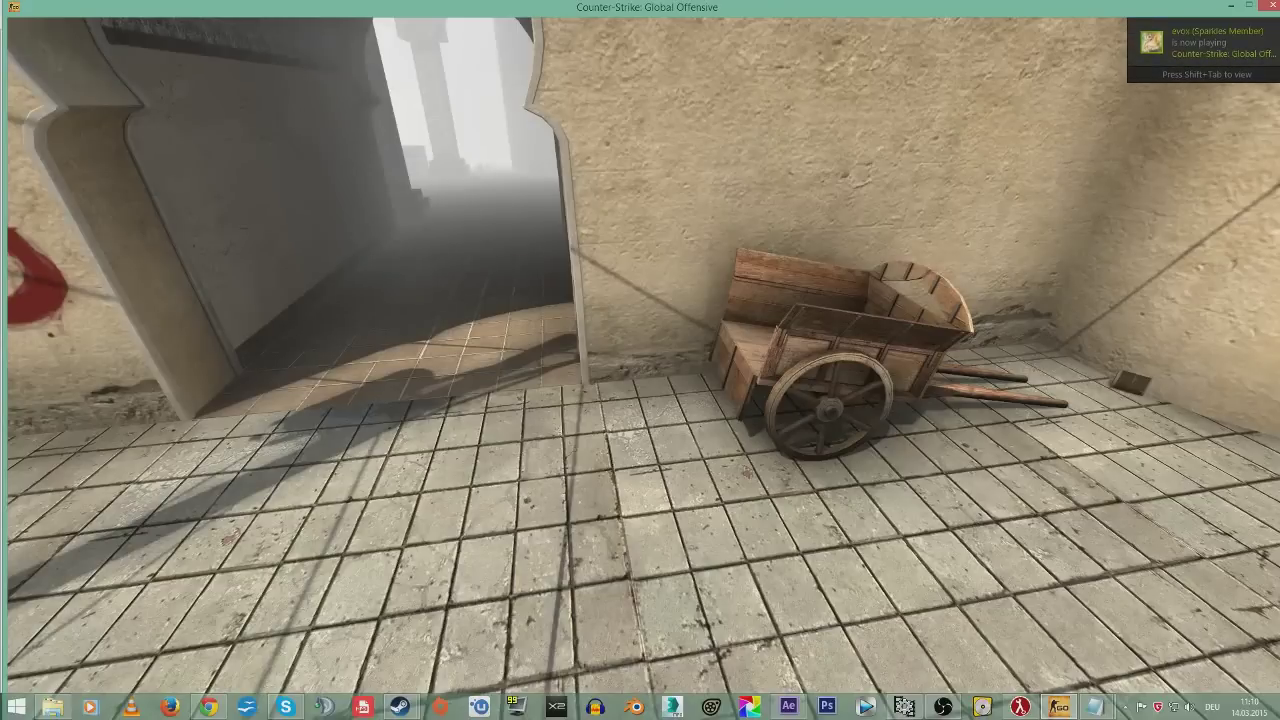
- Move Demo Playback to the top-left, resume, and pause on the crates-and-barrels rooftop
{"action": "key", "text": "shift+F2"}
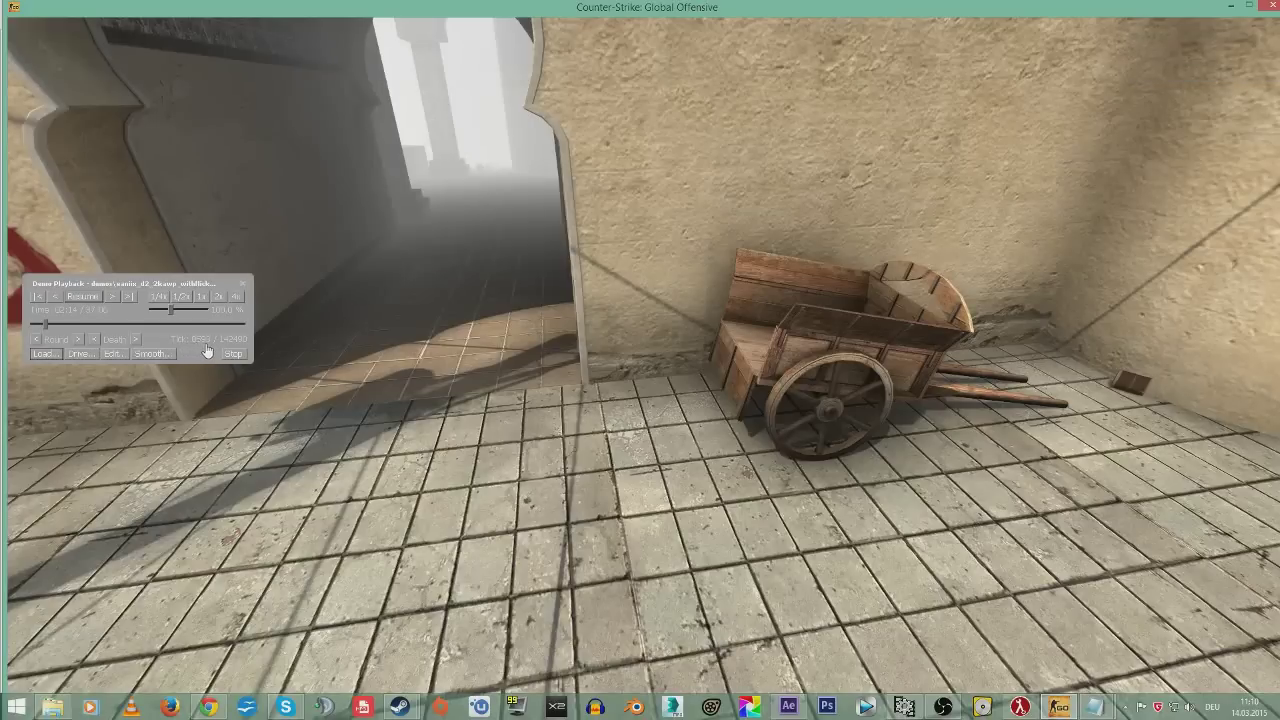
{"action": "left_click_drag", "start_coordinate": [152, 290], "coordinate": [152, 57]}
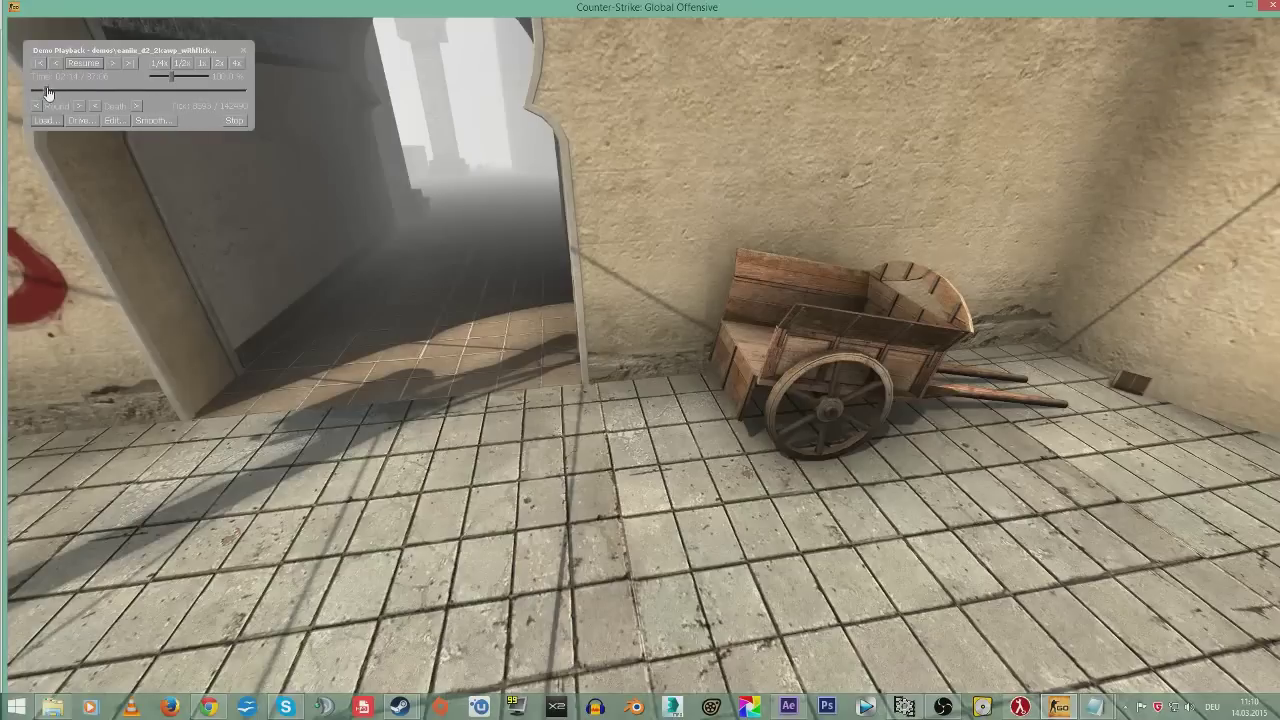
{"action": "left_click", "coordinate": [85, 66]}
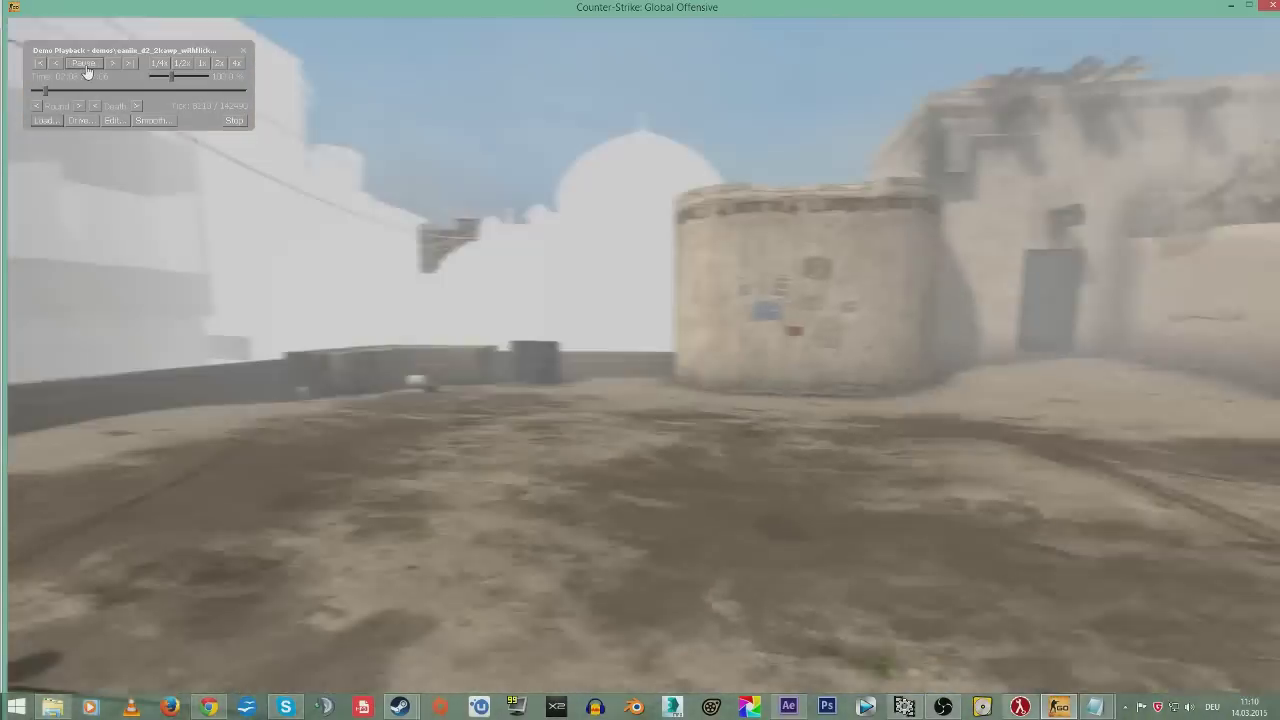
{"action": "left_click", "coordinate": [85, 66]}
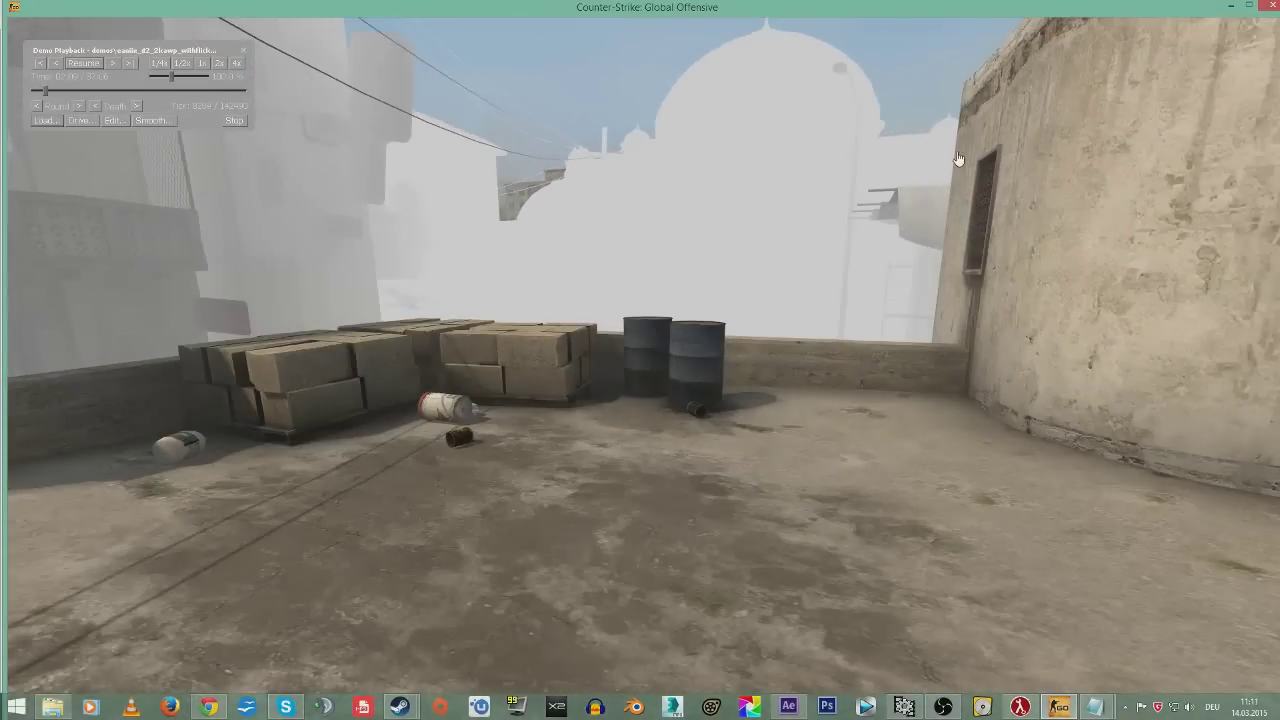
- Reposition the Demo Playback controls and toggle them to check the scene
{"action": "key", "text": "shift+F2"}
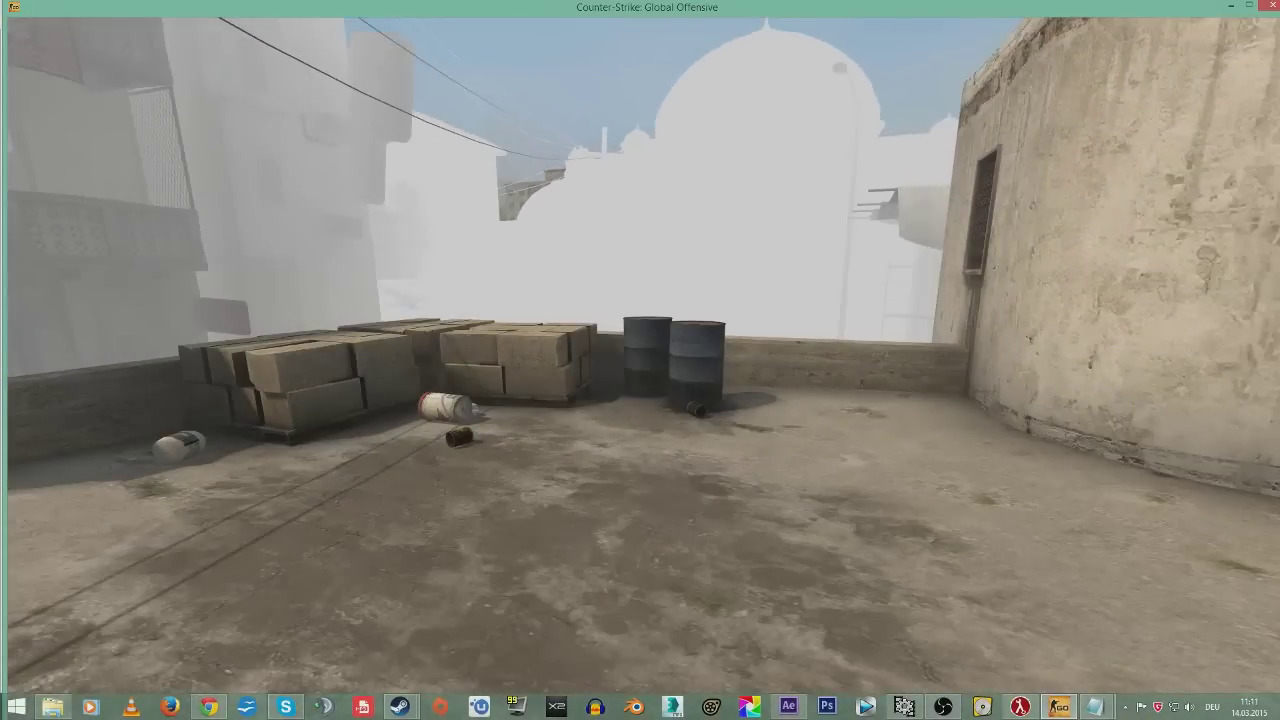
{"action": "key", "text": "shift+F2"}
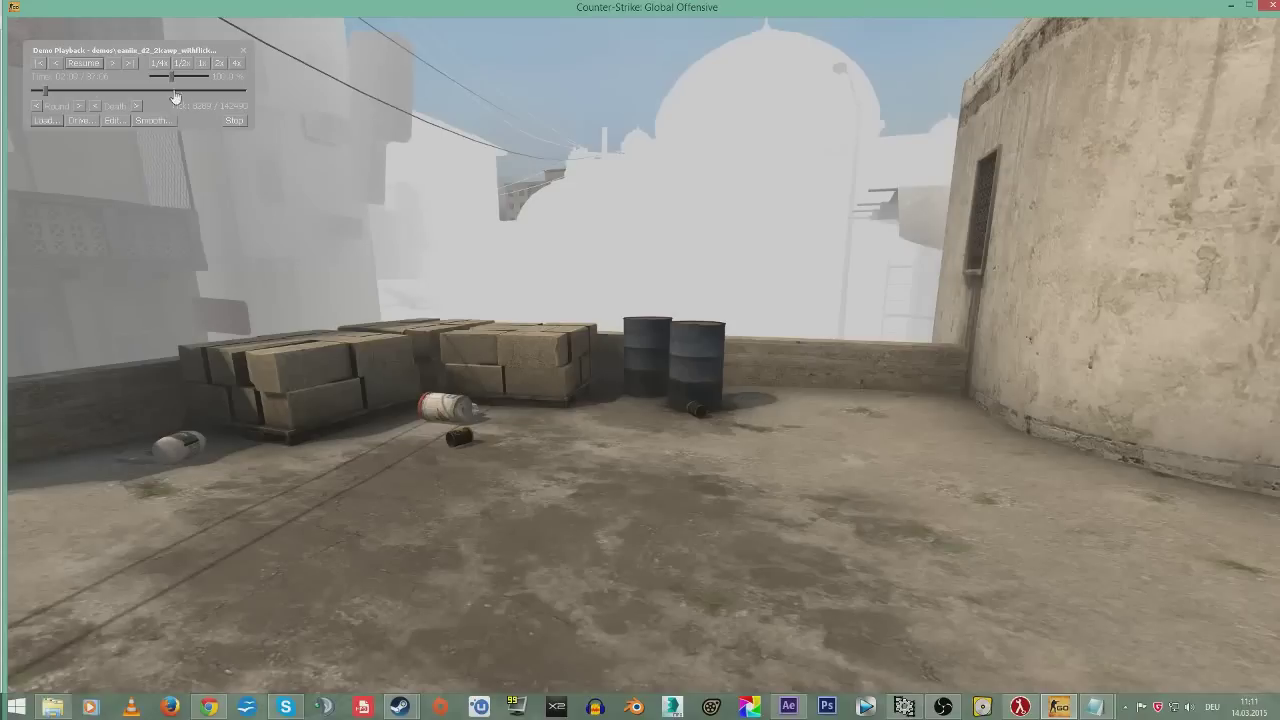
{"action": "left_click_drag", "start_coordinate": [167, 53], "coordinate": [125, 37]}
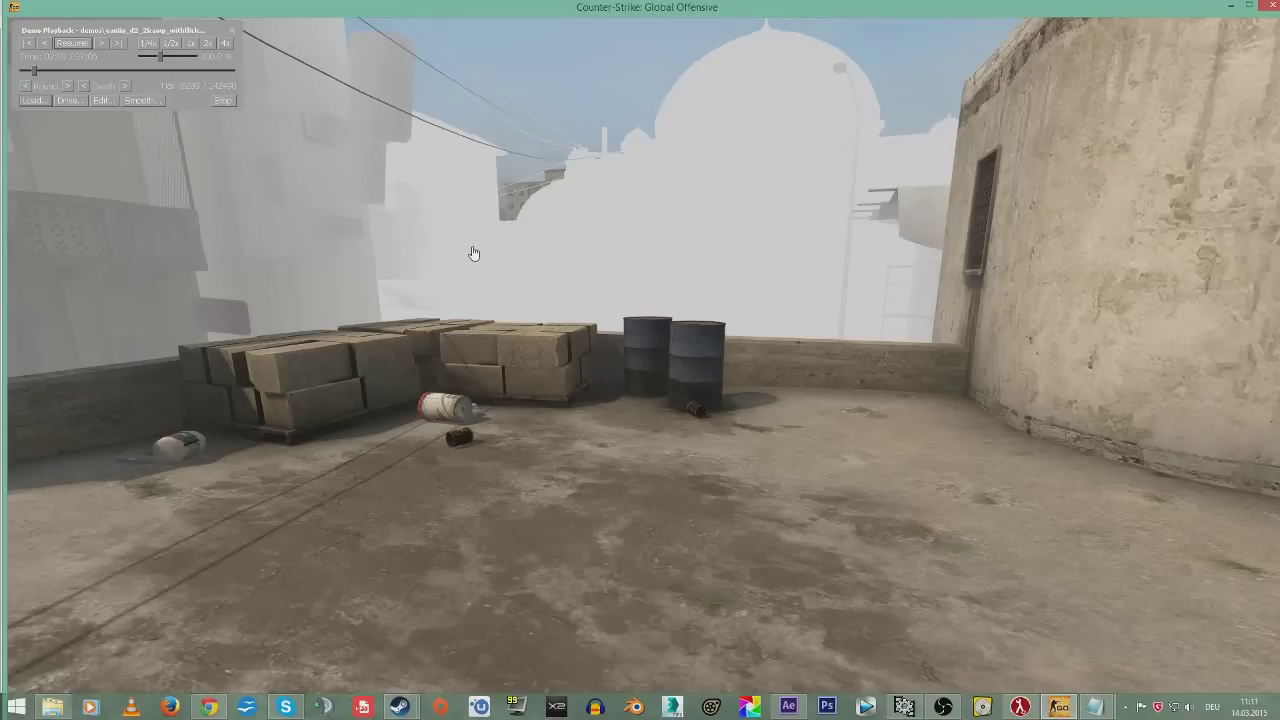
{"action": "key", "text": "shift+F2"}
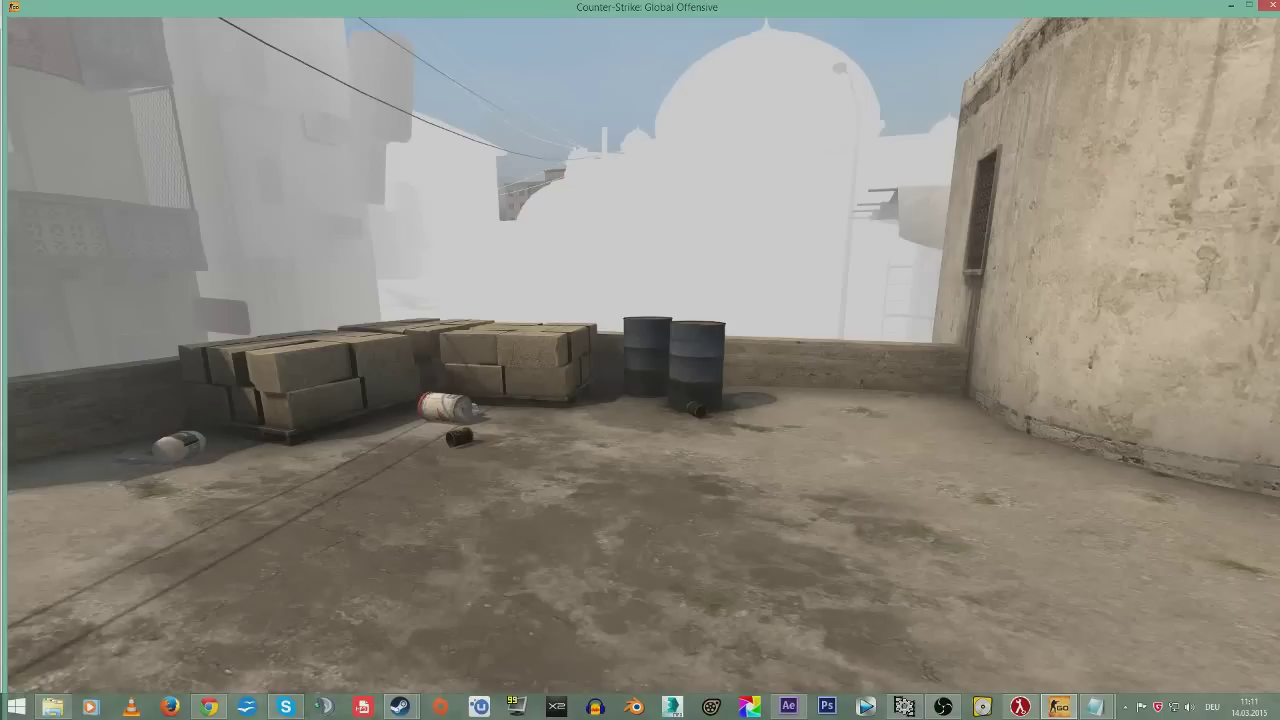
{"action": "key", "text": "shift+F2"}
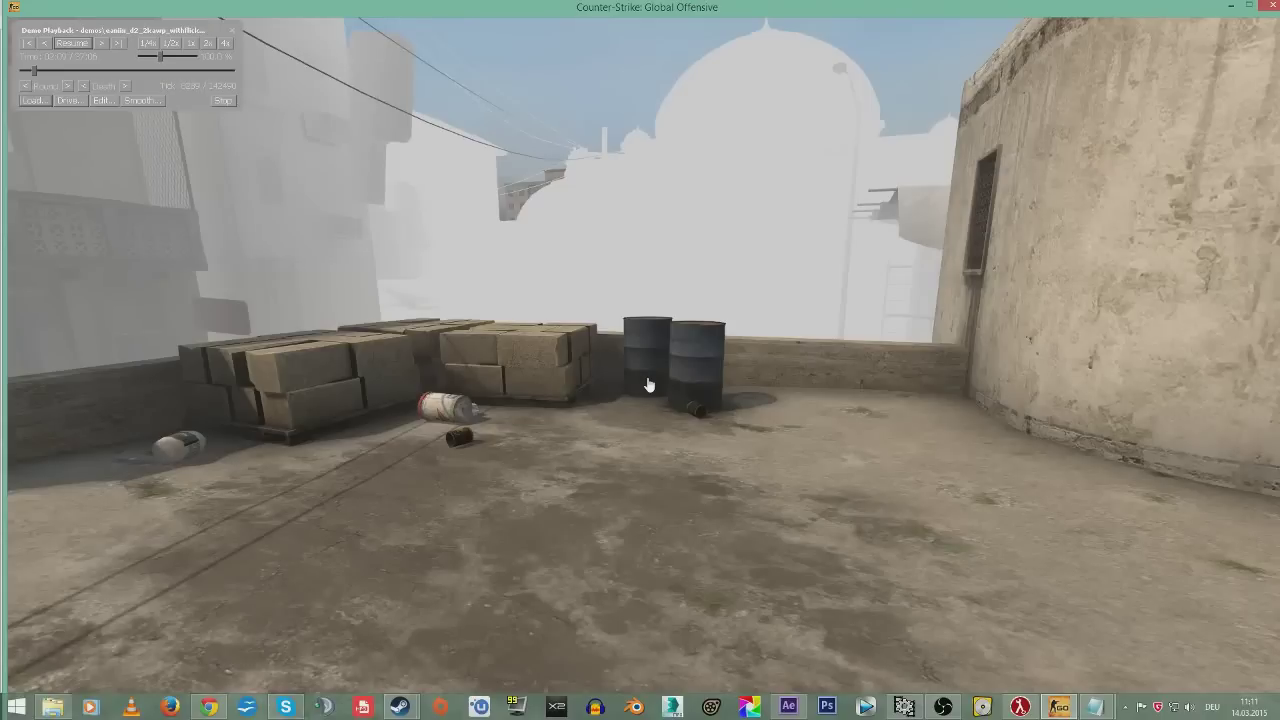
{"action": "key", "text": "shift+F2"}
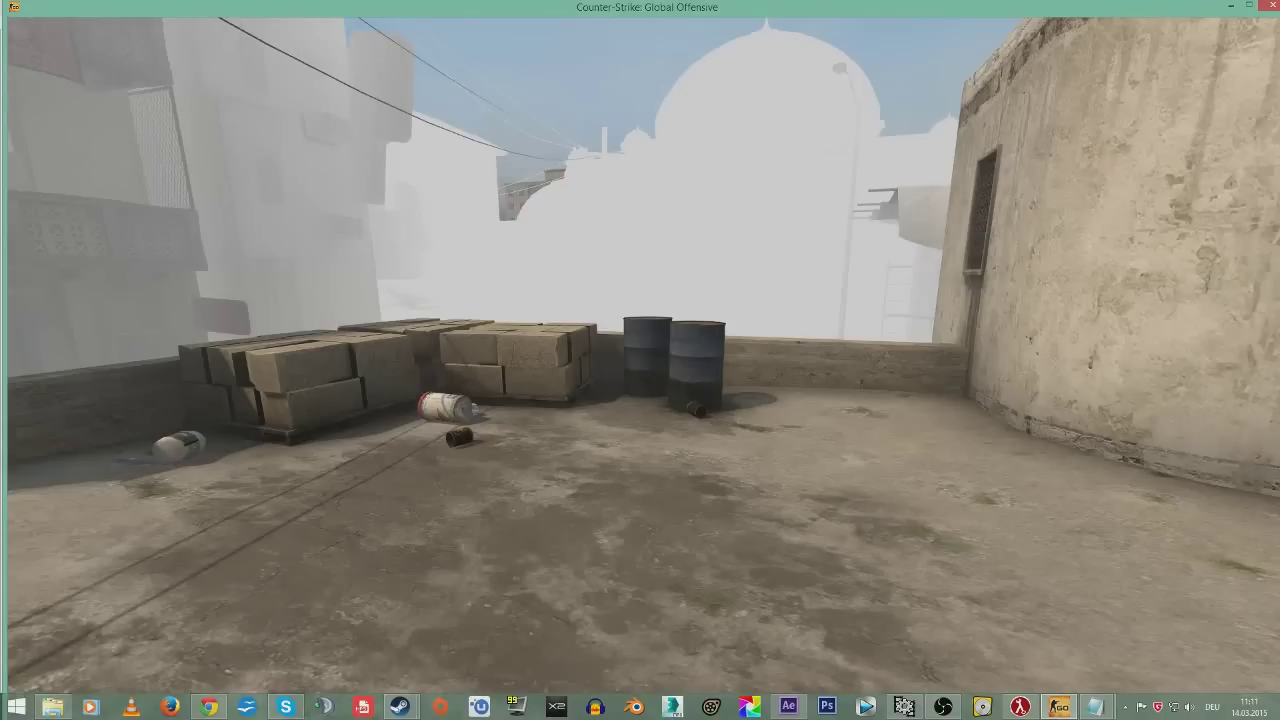
{"action": "key", "text": "shift+F2"}
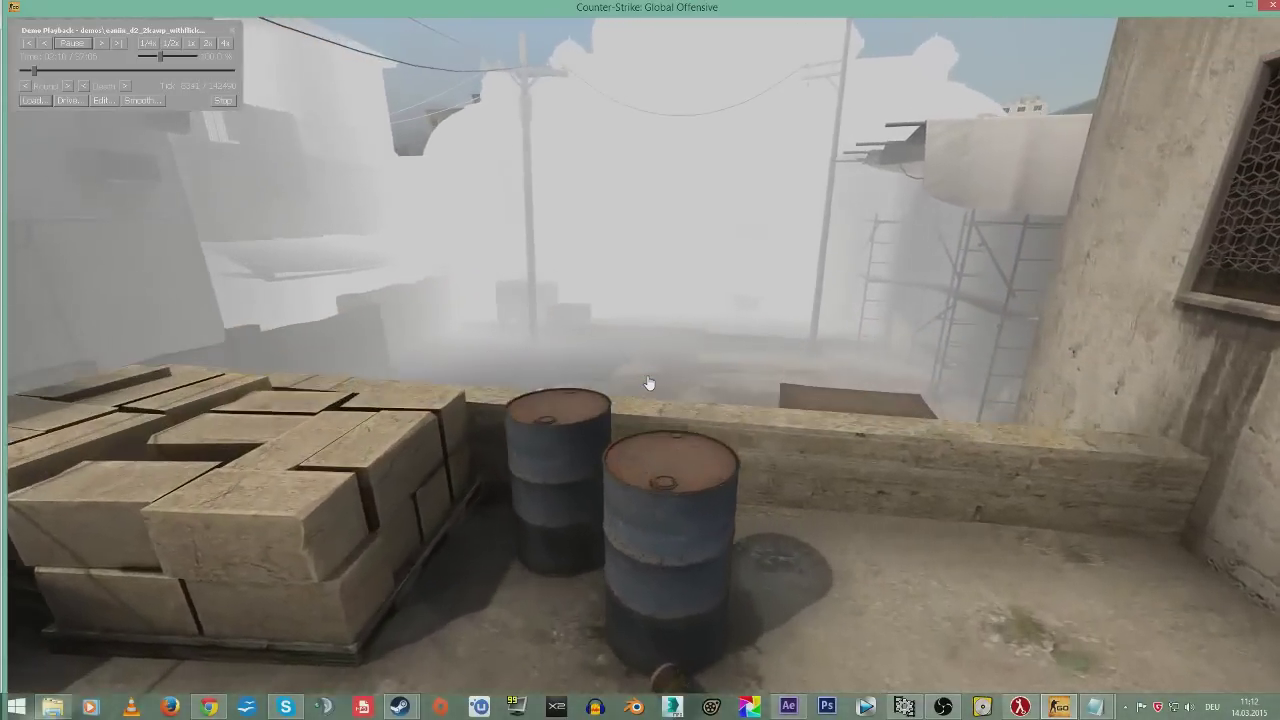
{"action": "key", "text": "shift+F2"}
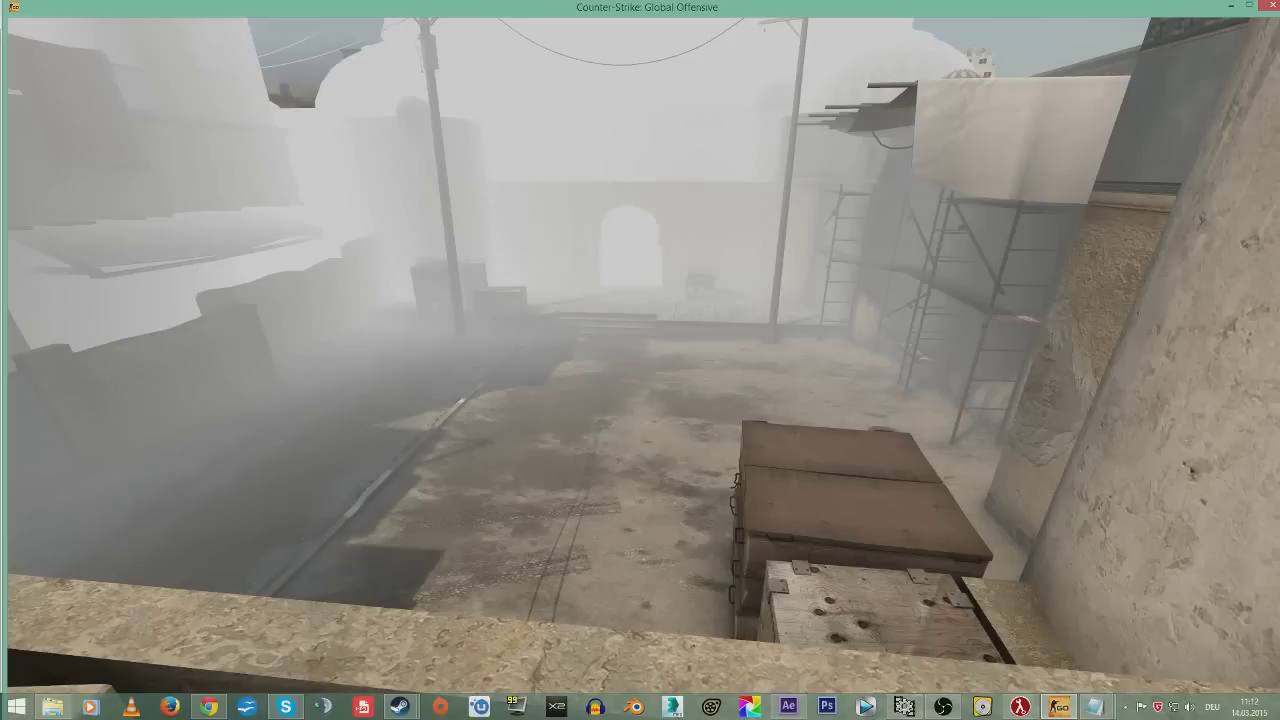
{"action": "key", "text": "shift+F2"}
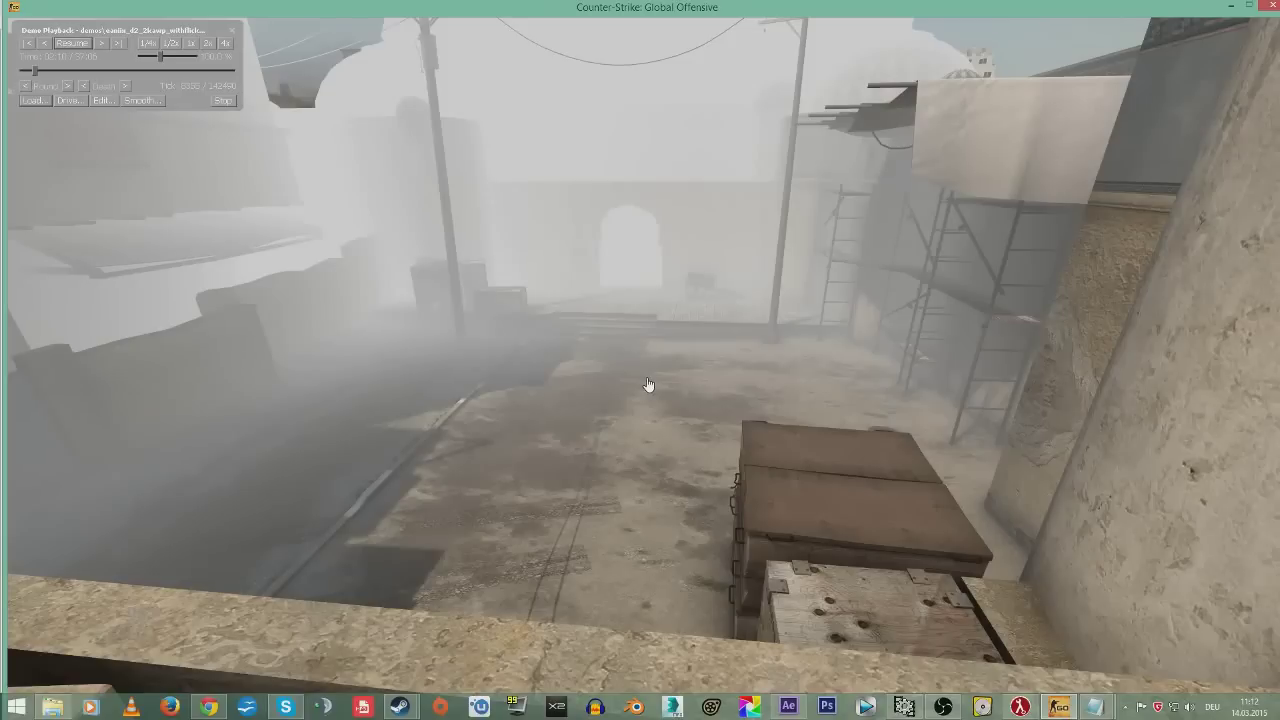
- Jump to an earlier point, replay, and pause beside the rooftop barrels
{"action": "left_click", "coordinate": [35, 75]}
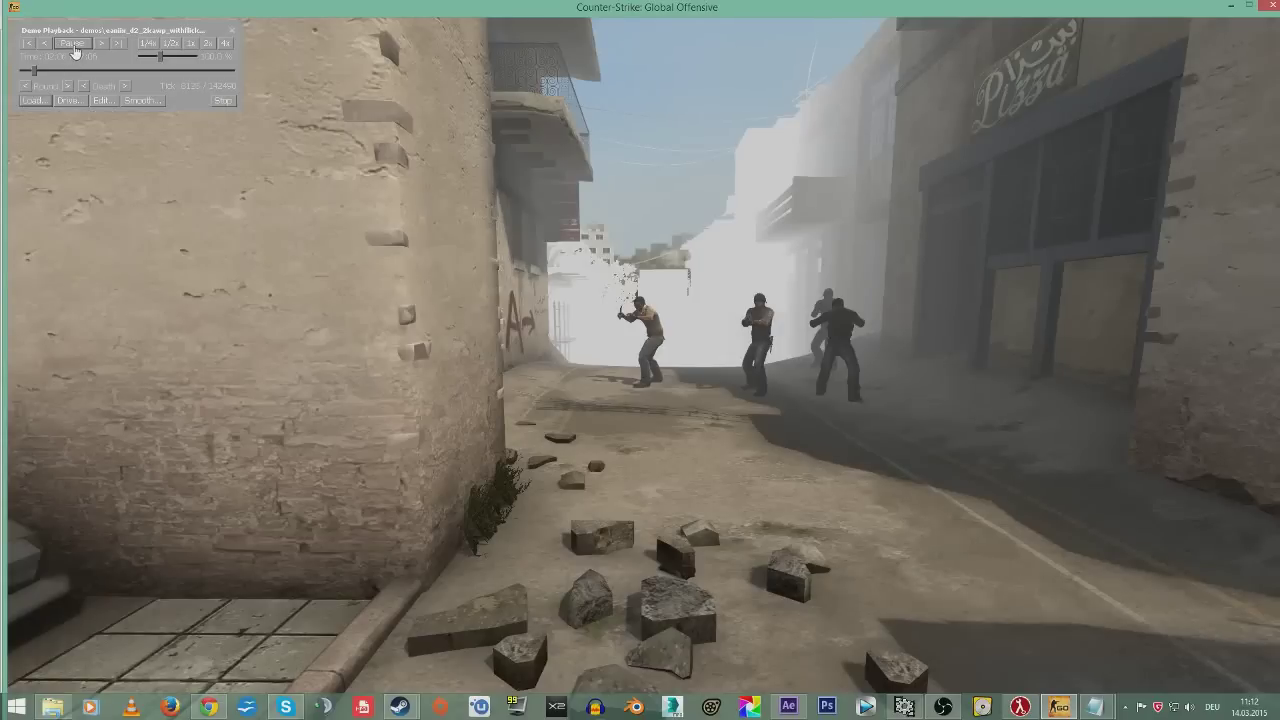
{"action": "left_click", "coordinate": [72, 44]}
{"action": "key", "text": "shift+F2"}
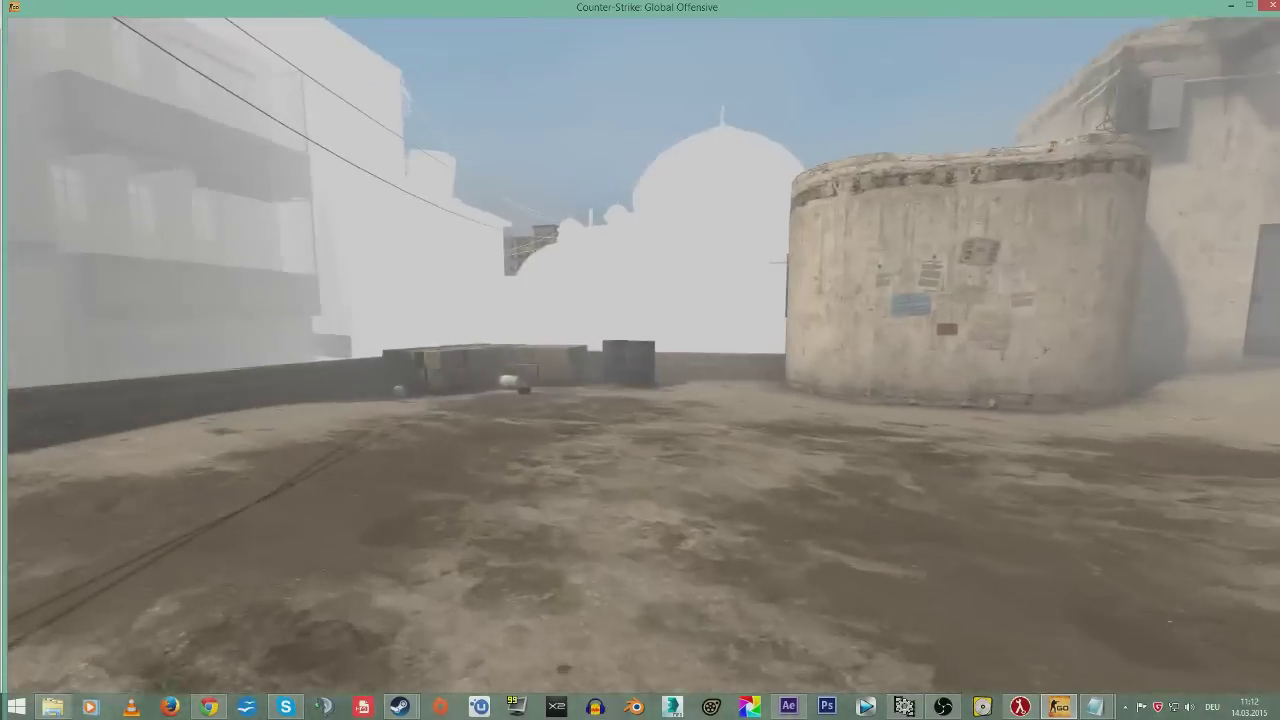
{"action": "key", "text": "shift+F2"}
{"action": "key", "text": "space"}
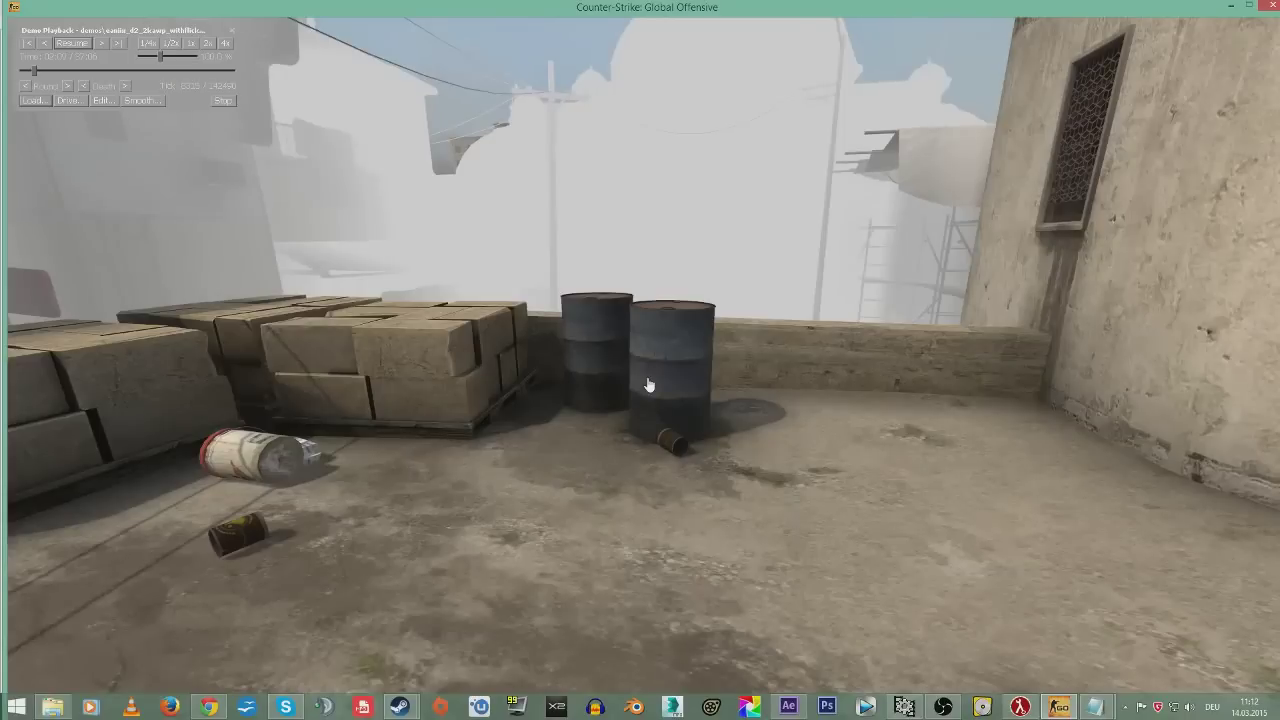
- Run the green command in the console to put a green screen behind the weapon
{"action": "key", "text": "shift+F2"}
{"action": "key", "text": "grave"}
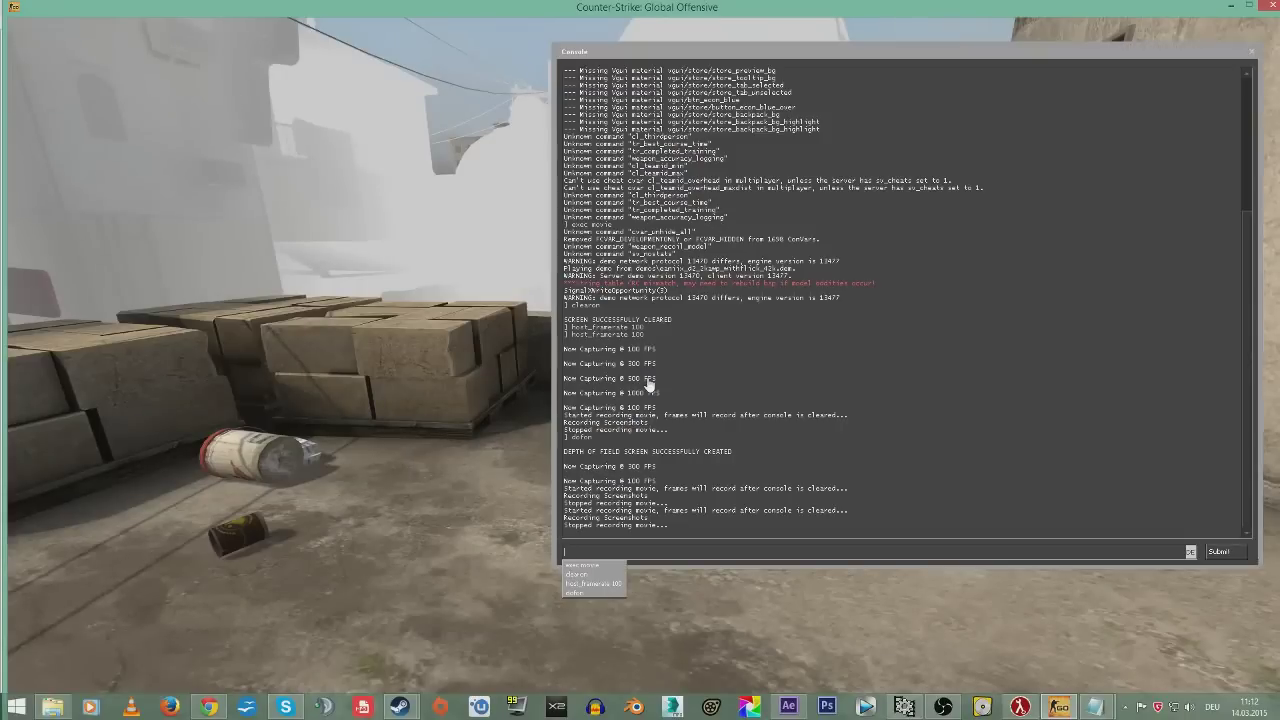
{"action": "type", "text": "greenon"}
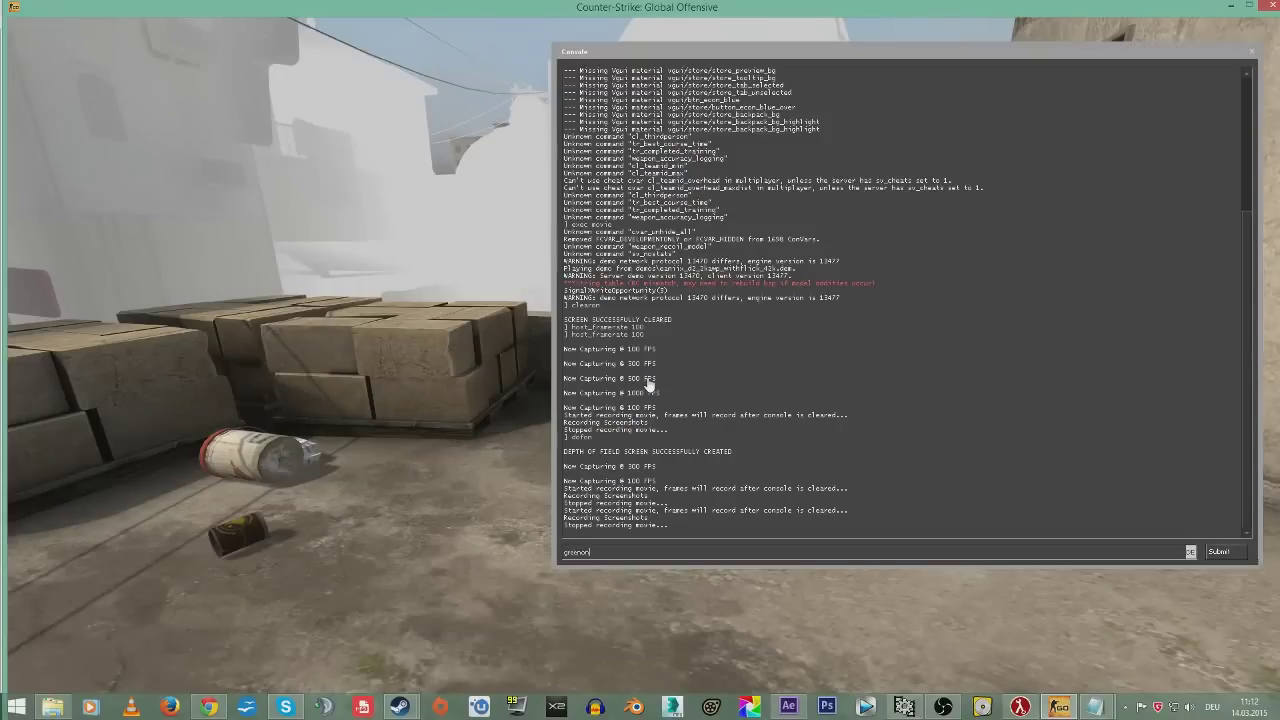
{"action": "key", "text": "Return"}
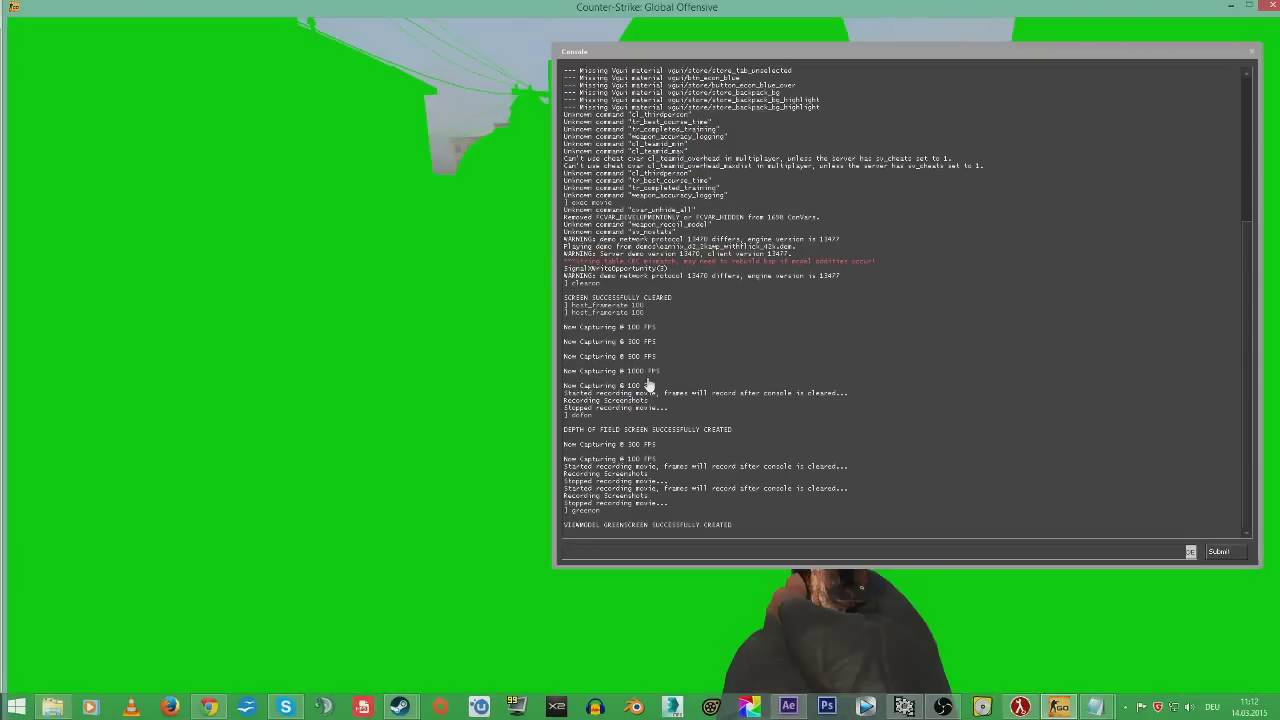
{"action": "key", "text": "grave"}
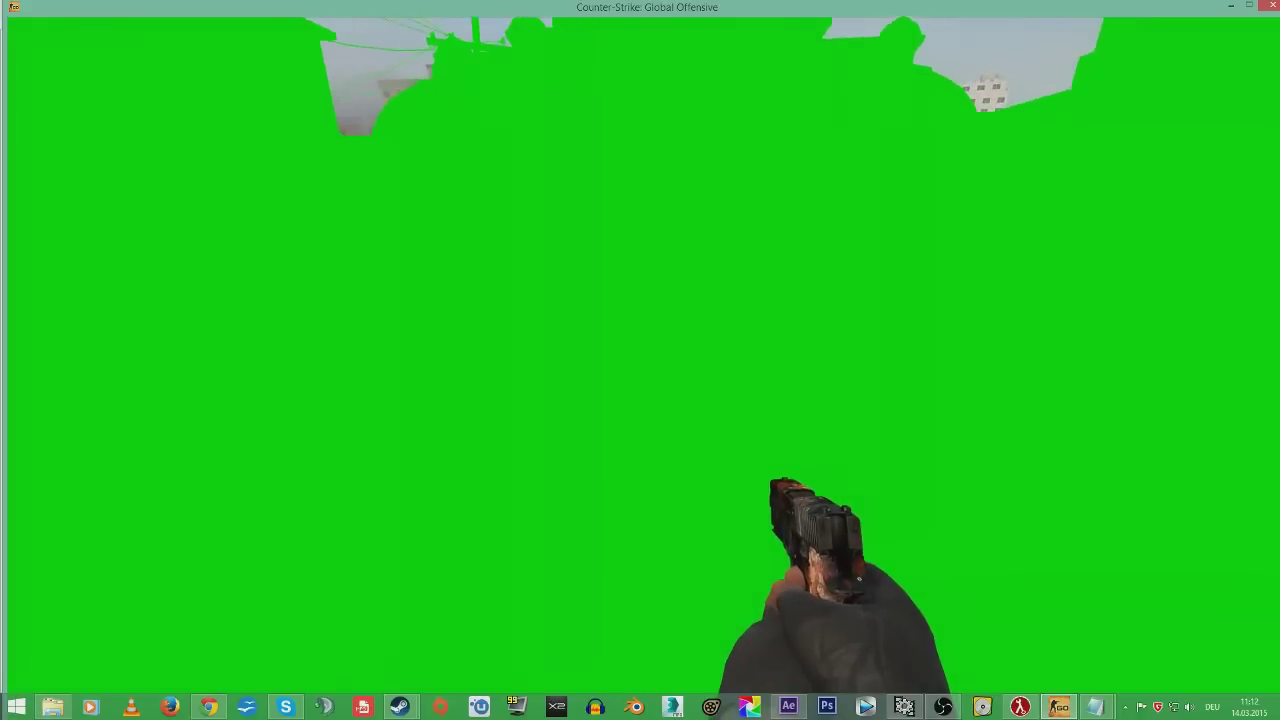
- Let playback finish, then stop the demo and return to the main menu
{"action": "key", "text": "shift+F2"}
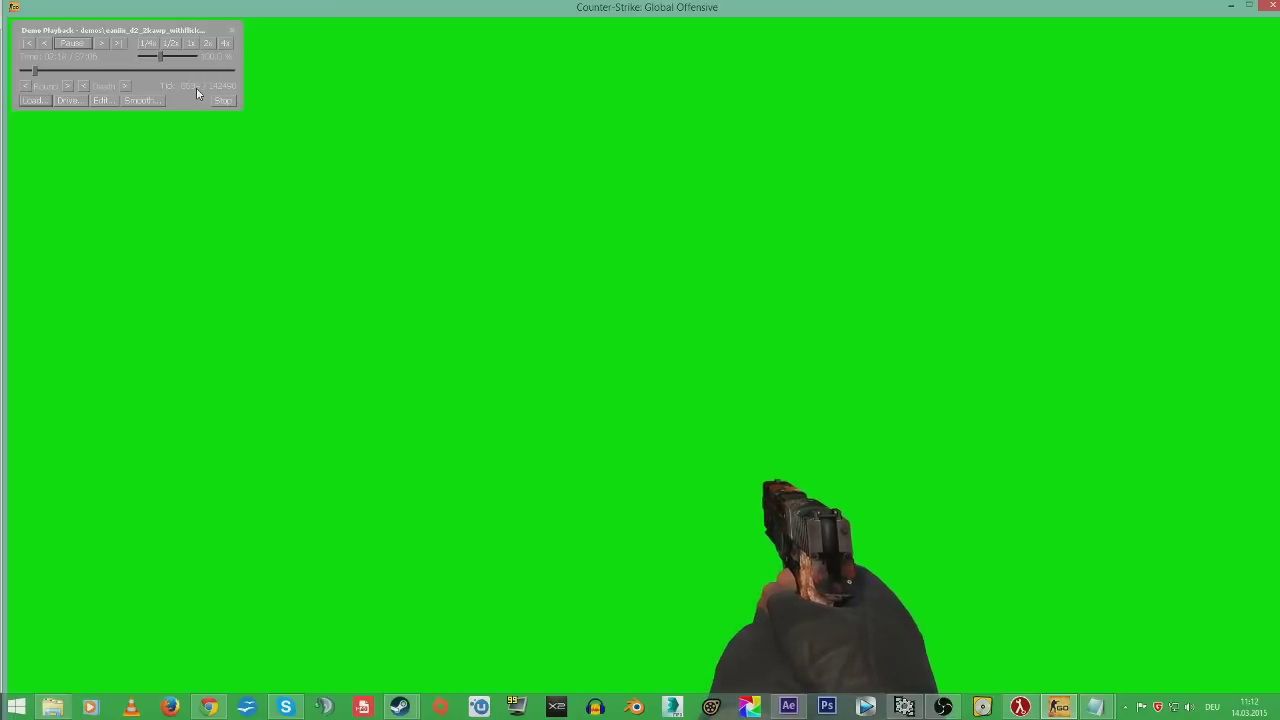
{"action": "key", "text": "shift+F2"}
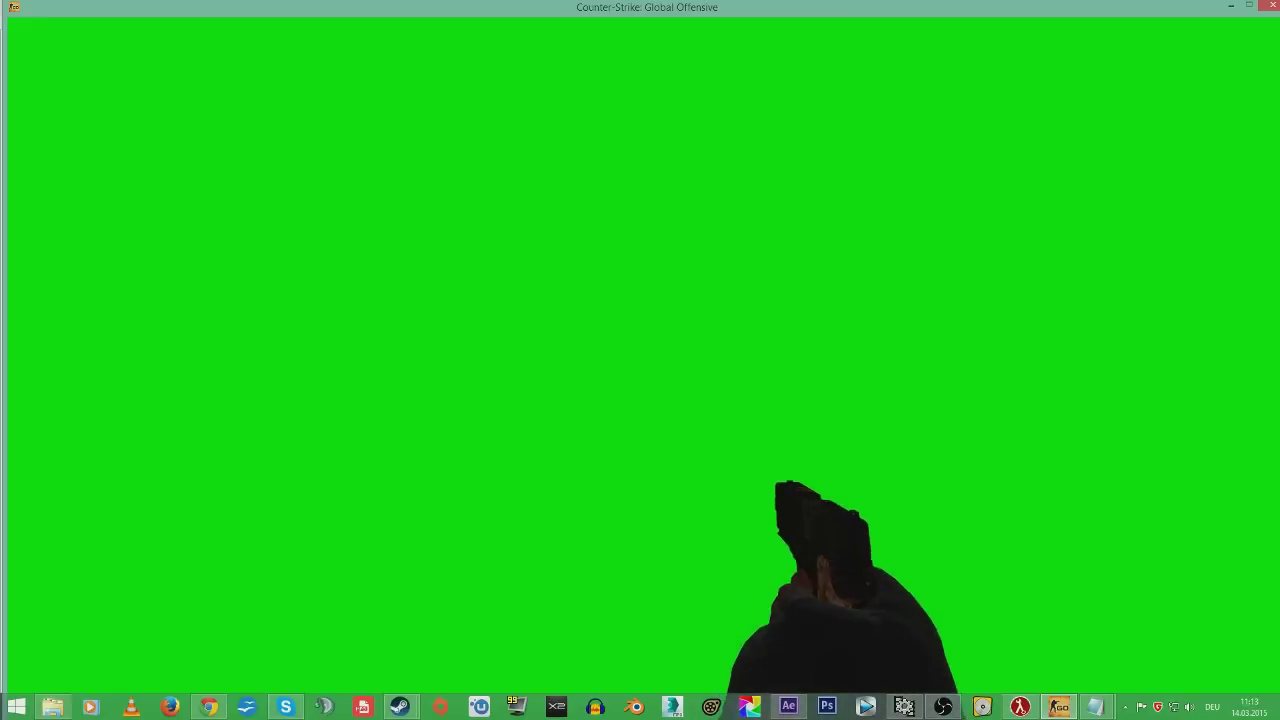
{"action": "key", "text": "shift+F2"}
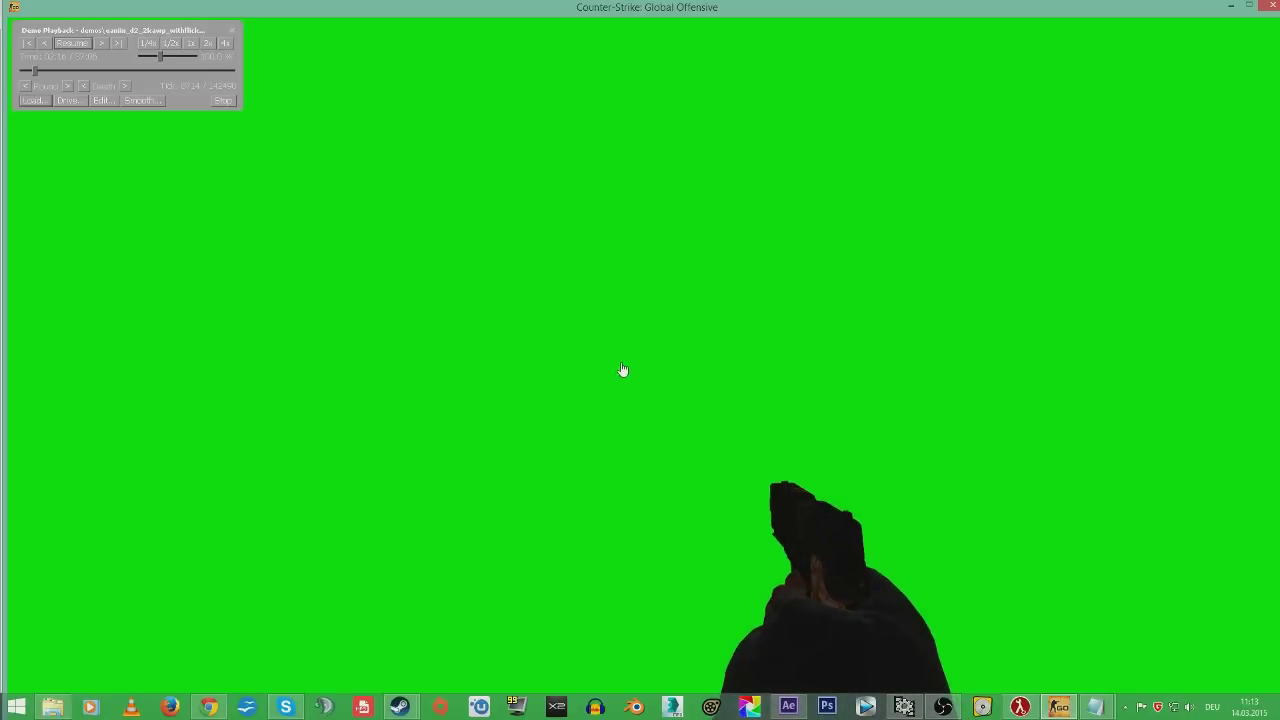
{"action": "left_click", "coordinate": [222, 101]}
{"action": "left_click", "coordinate": [222, 101]}
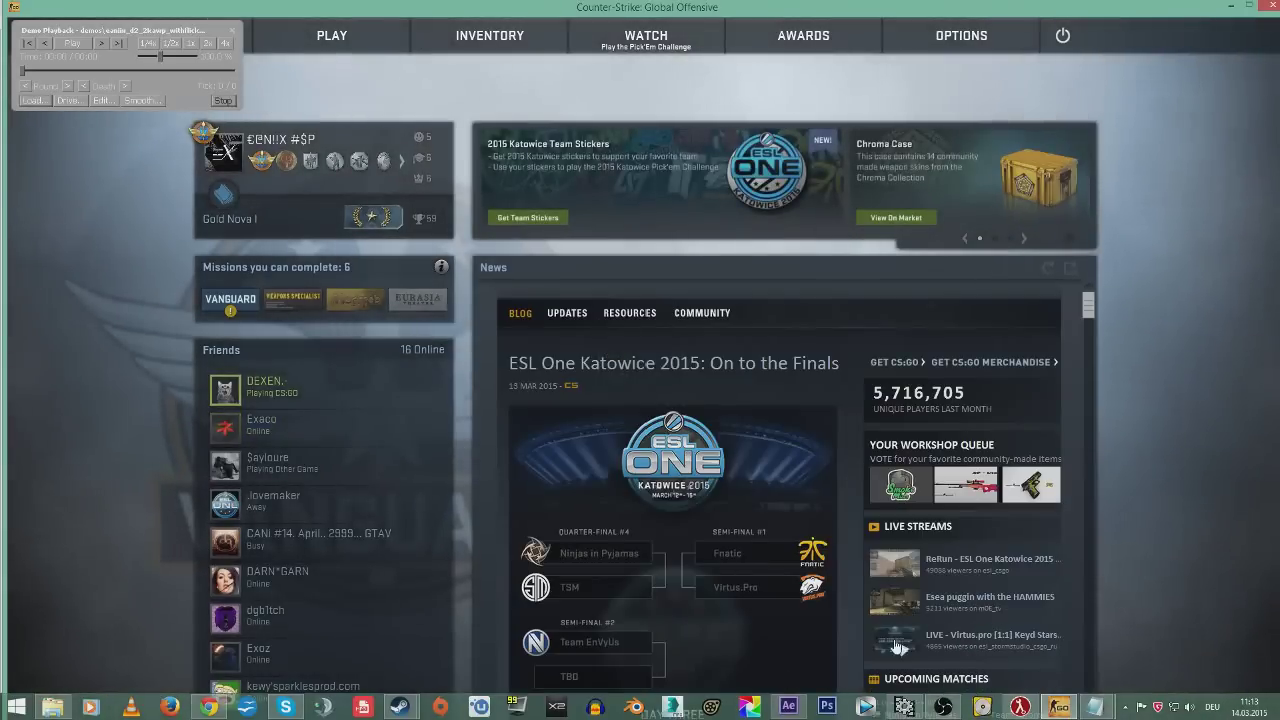
- Open Explorer at the Counter-Strike Global Offensive csgo folder beside VirtualDub
{"action": "left_click", "coordinate": [904, 707]}
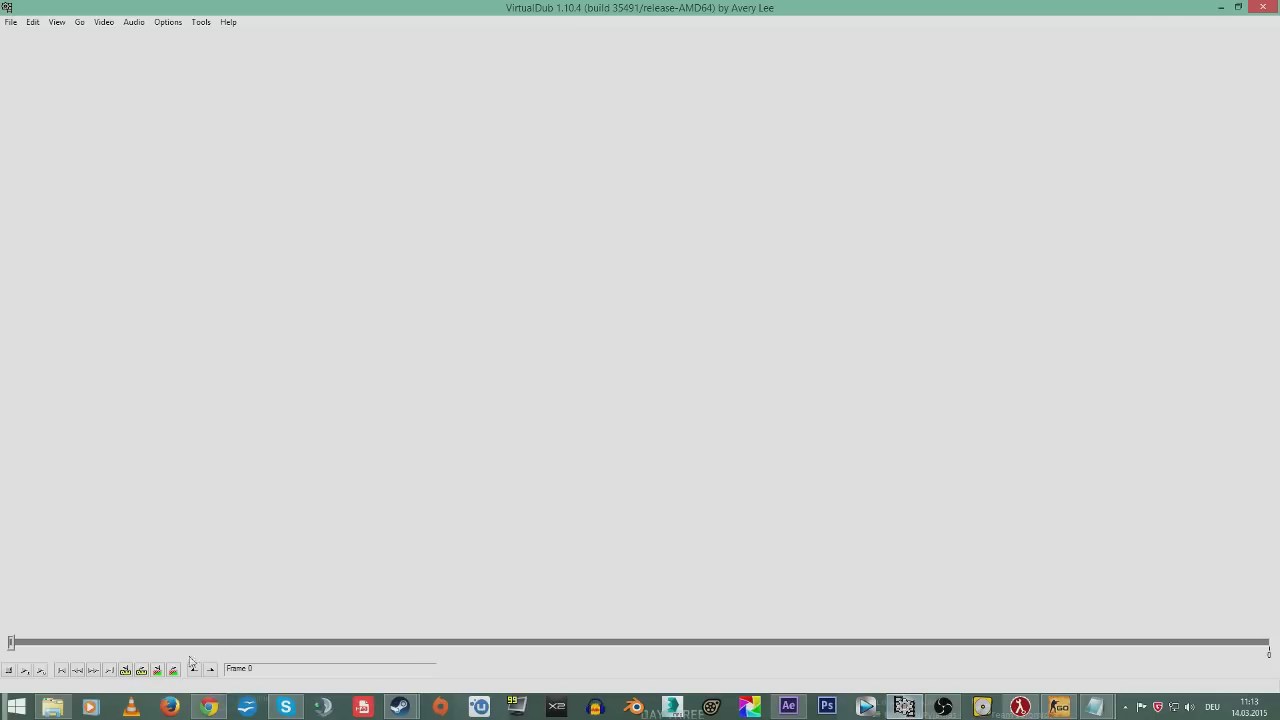
{"action": "left_click", "coordinate": [55, 707]}
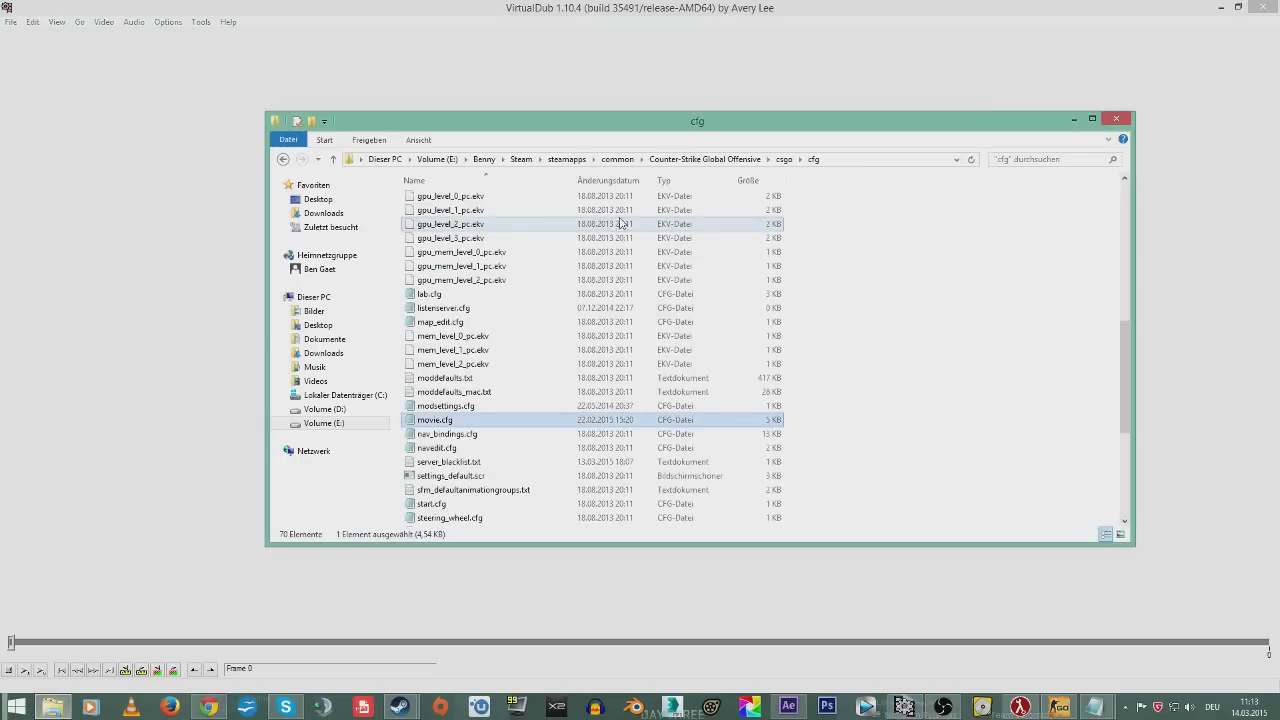
{"action": "left_click", "coordinate": [715, 162]}
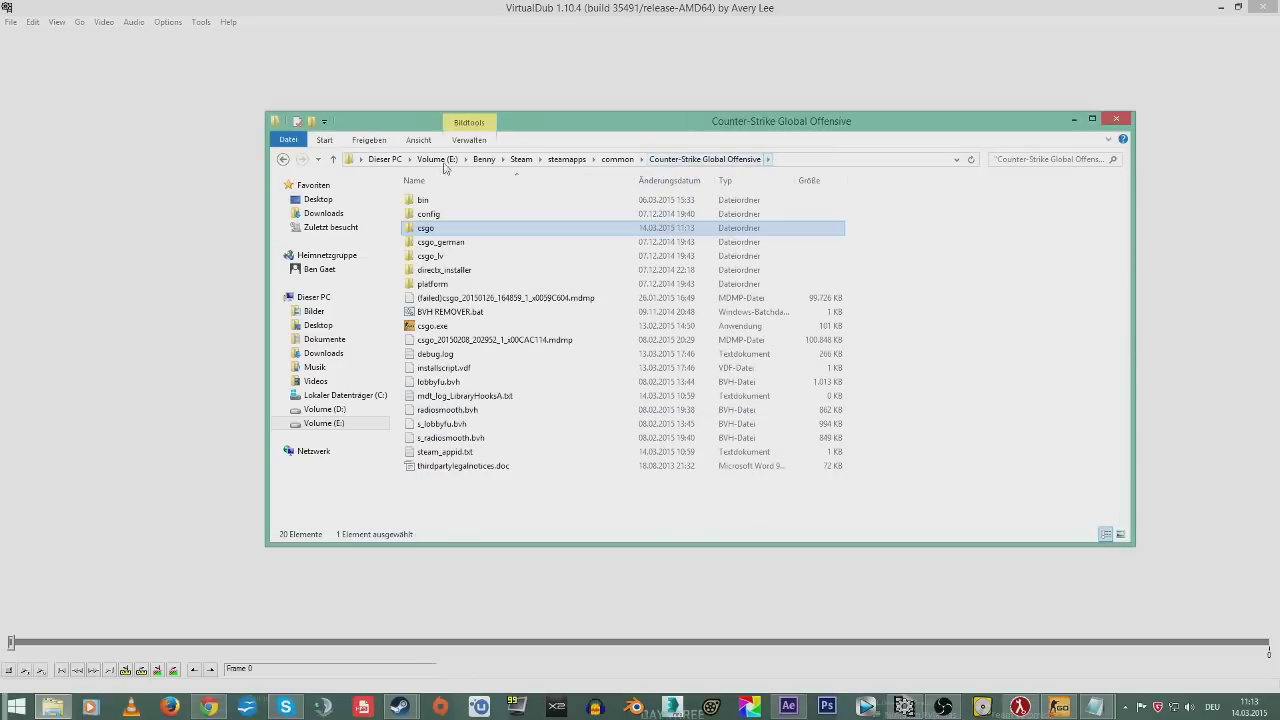
{"action": "double_click", "coordinate": [433, 232]}
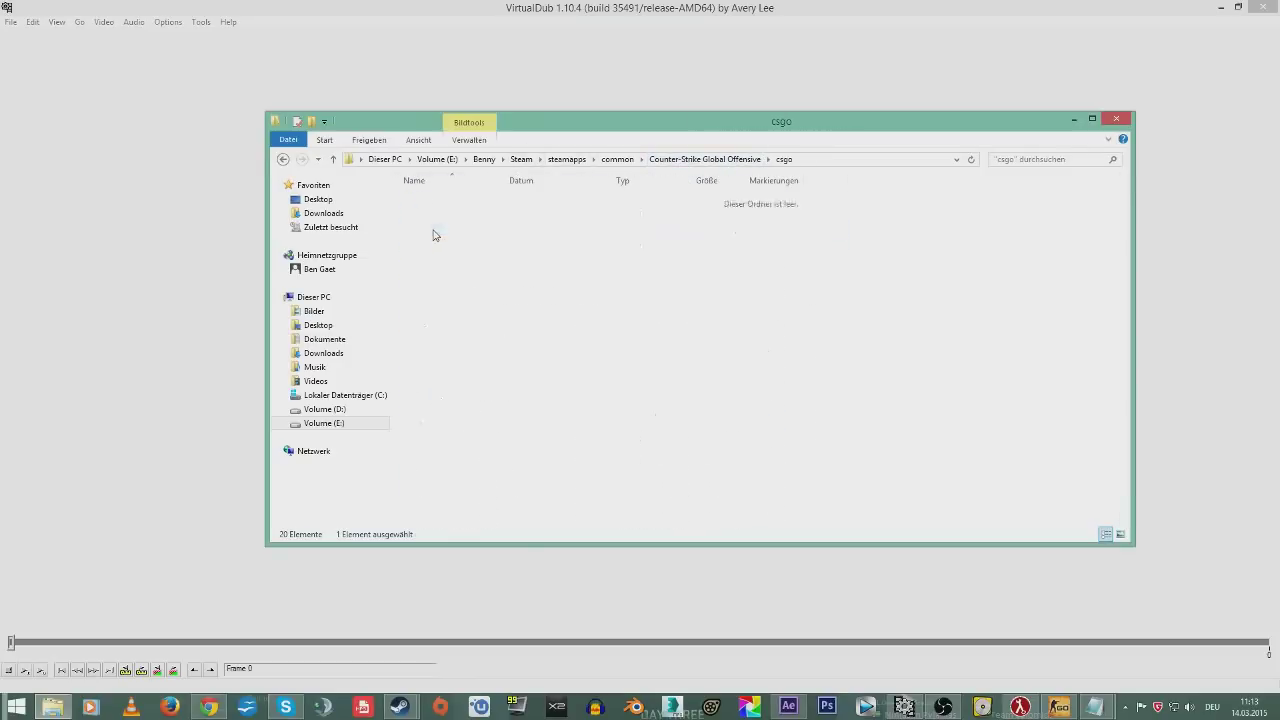
{"action": "double_click", "coordinate": [605, 126]}
{"action": "scroll", "coordinate": [640, 457], "scroll_direction": "down", "scroll_amount": 15}
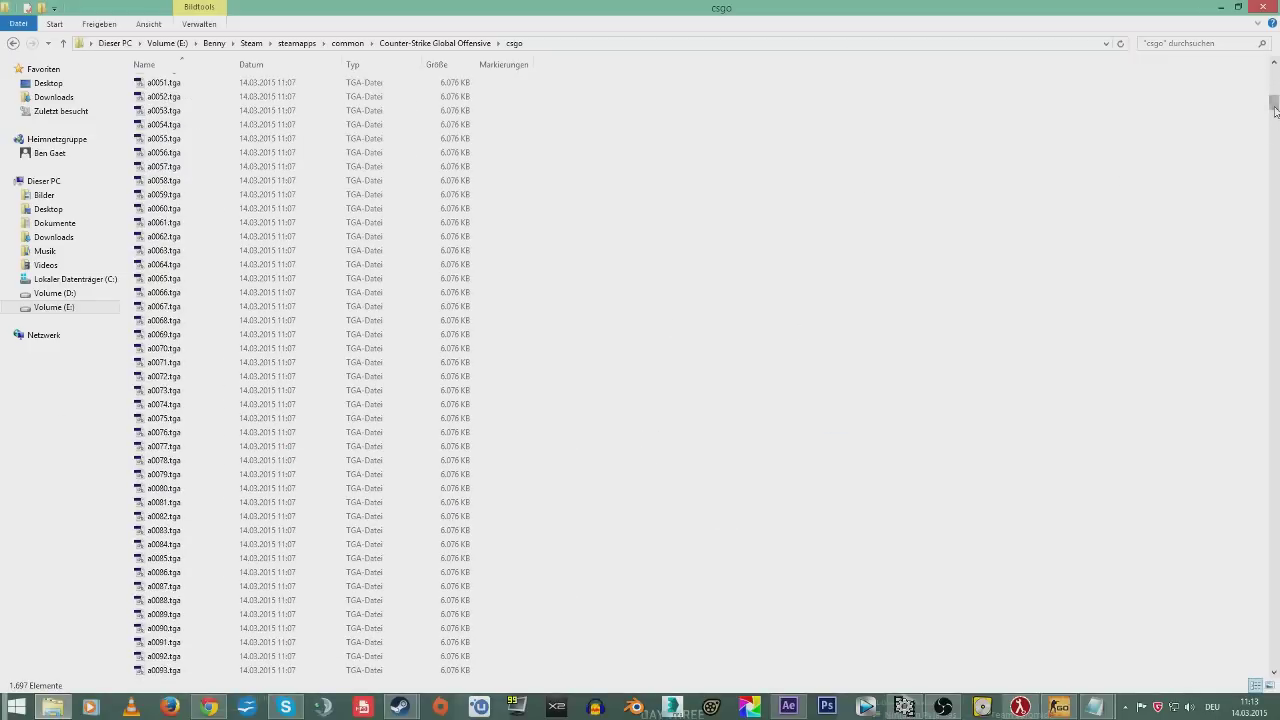
{"action": "left_click_drag", "start_coordinate": [1275, 110], "coordinate": [1274, 72]}
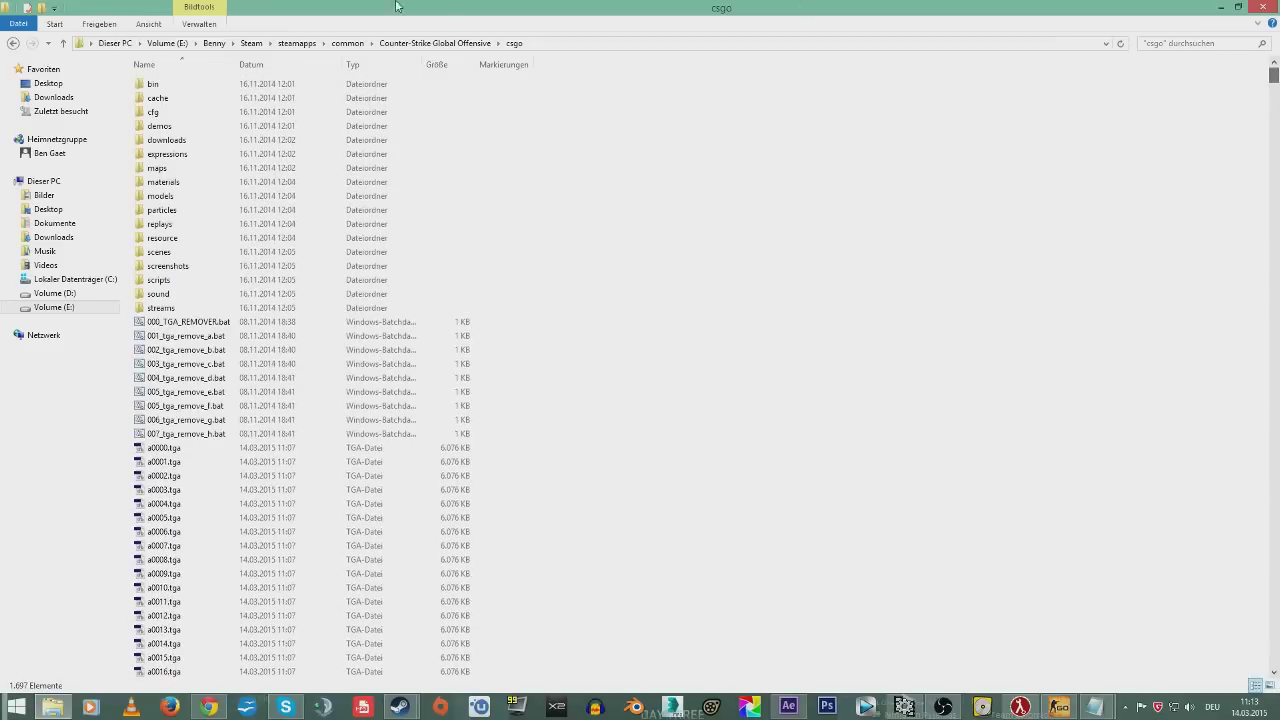
{"action": "left_click_drag", "start_coordinate": [620, 7], "coordinate": [701, 150]}
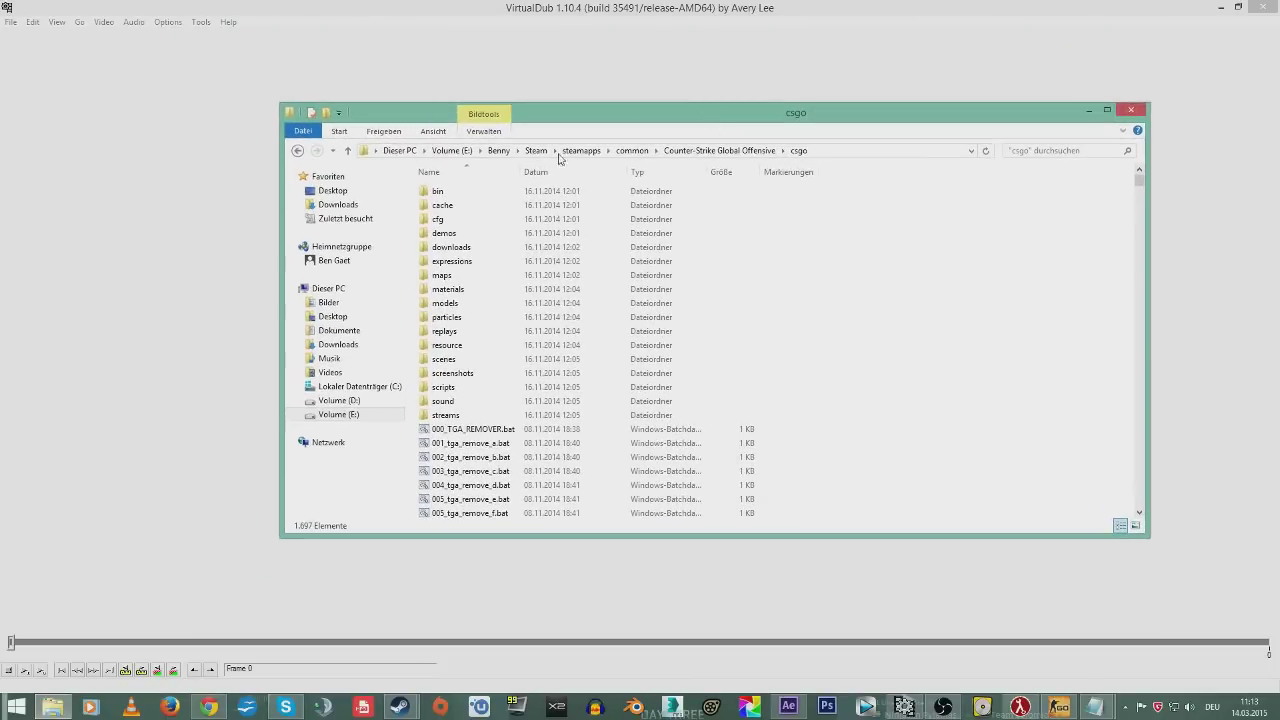
{"action": "scroll", "coordinate": [470, 400], "scroll_direction": "down", "scroll_amount": 8}
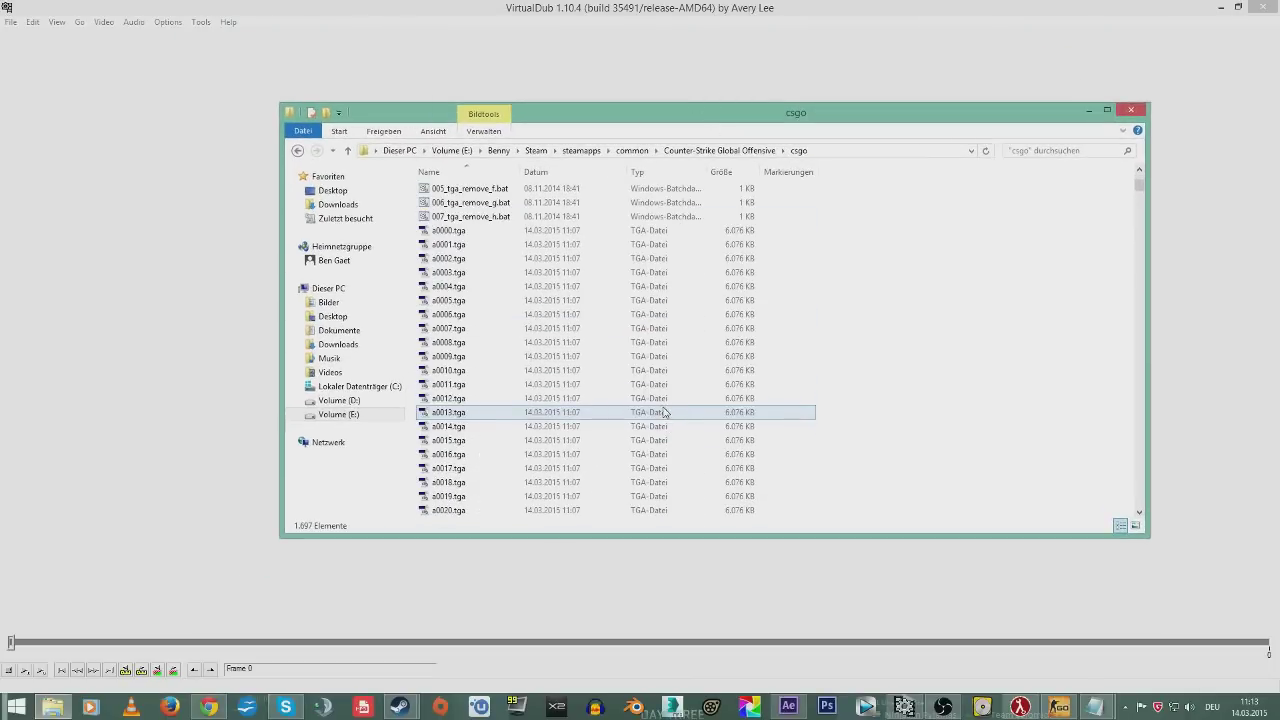
- Browse the a/b TGA frames from a0000.tga to a0031.tga and drag a0000.tga toward VirtualDub
{"action": "left_click", "coordinate": [448, 234]}
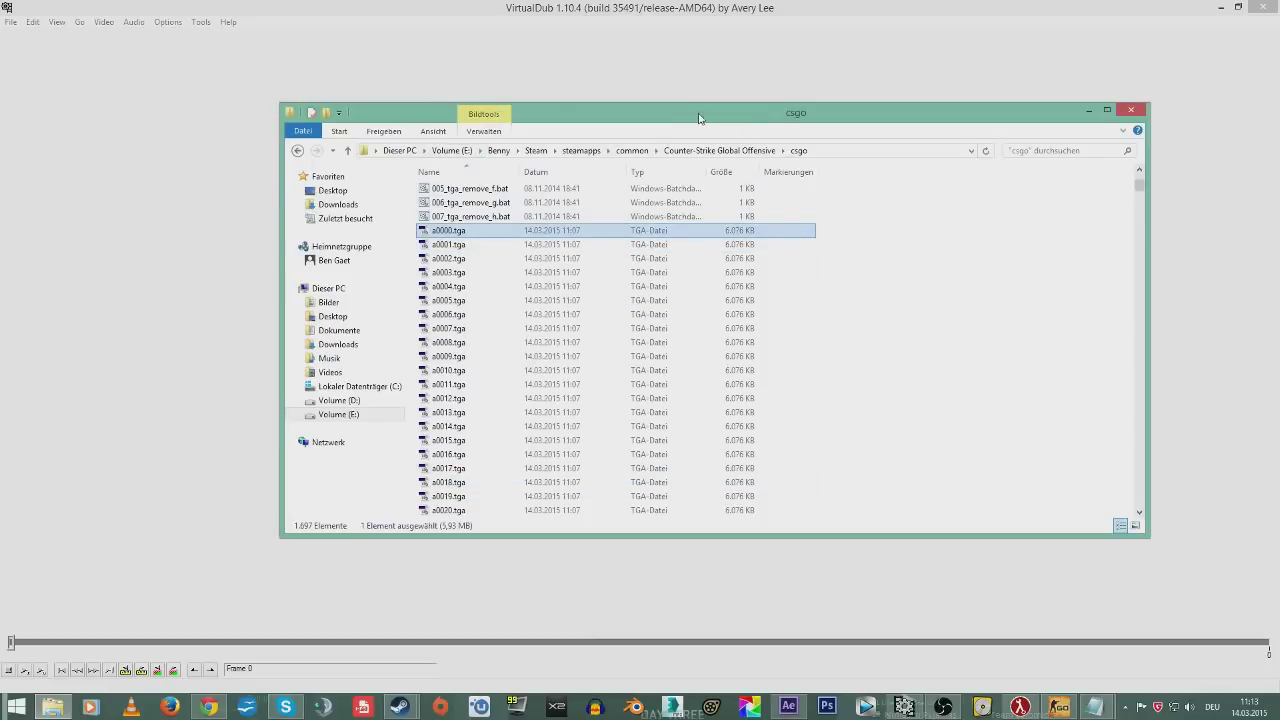
{"action": "left_click_drag", "start_coordinate": [698, 118], "coordinate": [681, 142]}
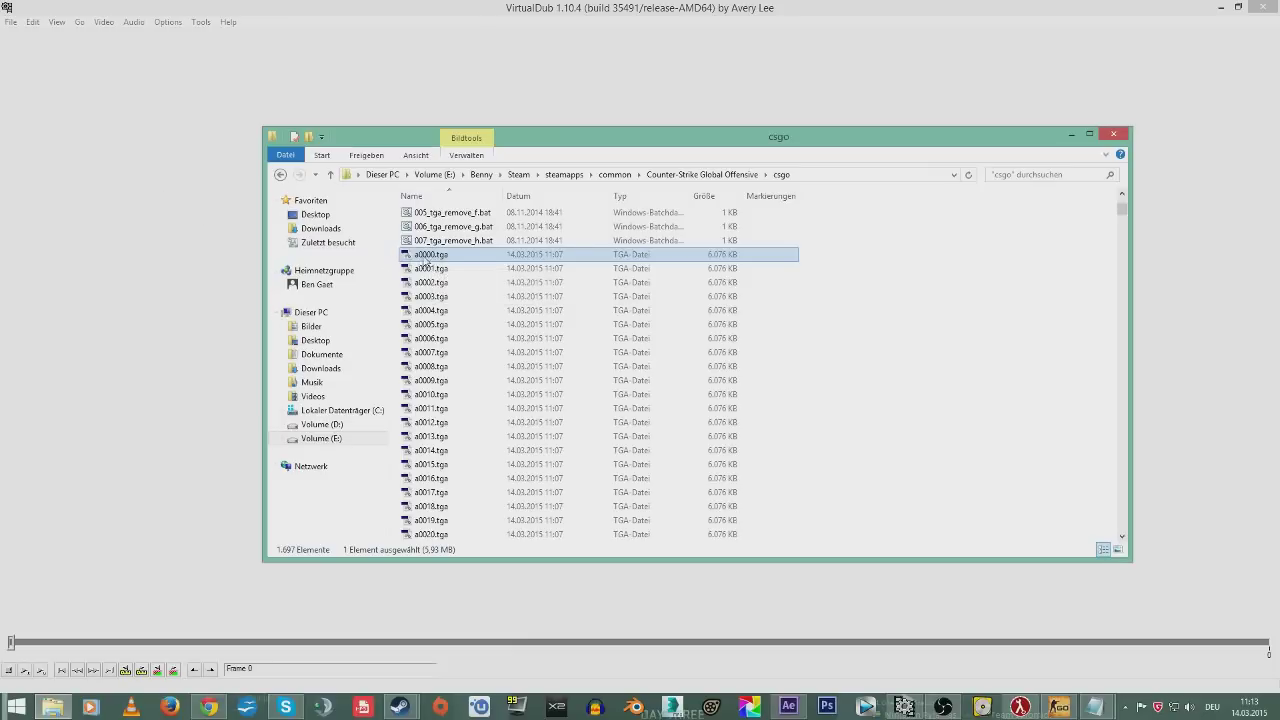
{"action": "scroll", "coordinate": [420, 300], "scroll_direction": "down", "scroll_amount": 8}
{"action": "left_click", "coordinate": [430, 352]}
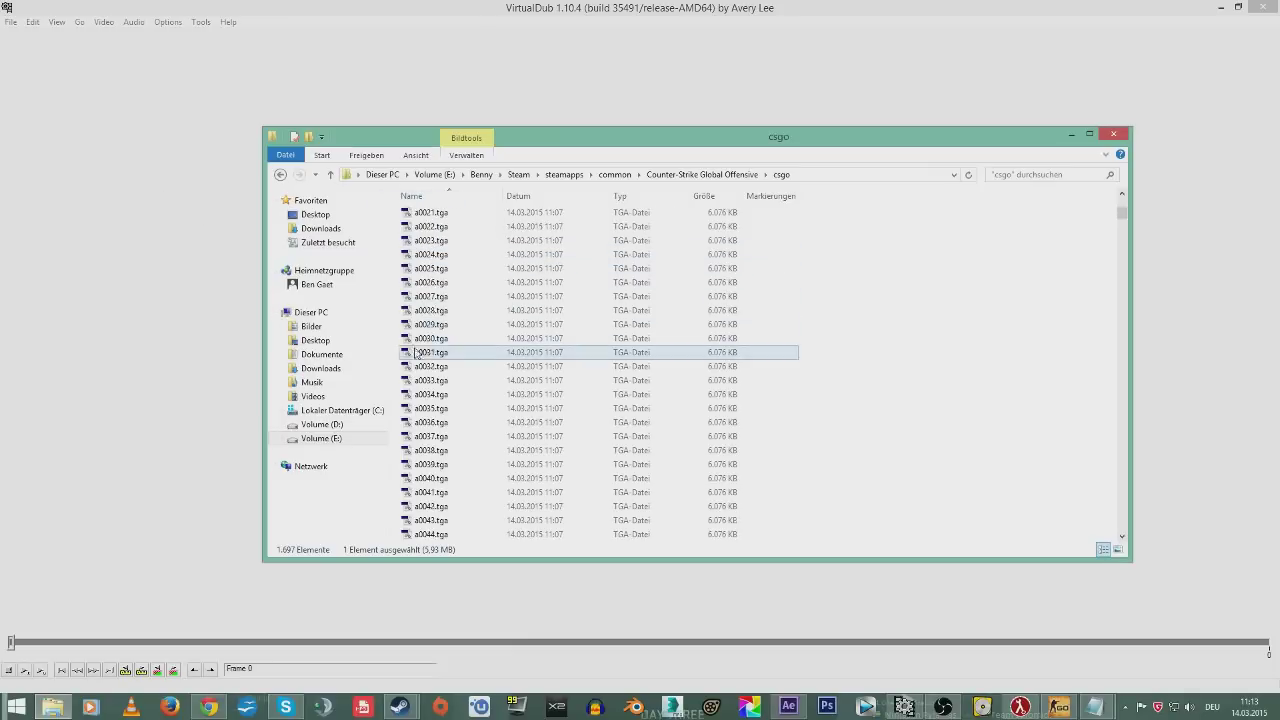
{"action": "scroll", "coordinate": [415, 352], "scroll_direction": "down", "scroll_amount": 20}
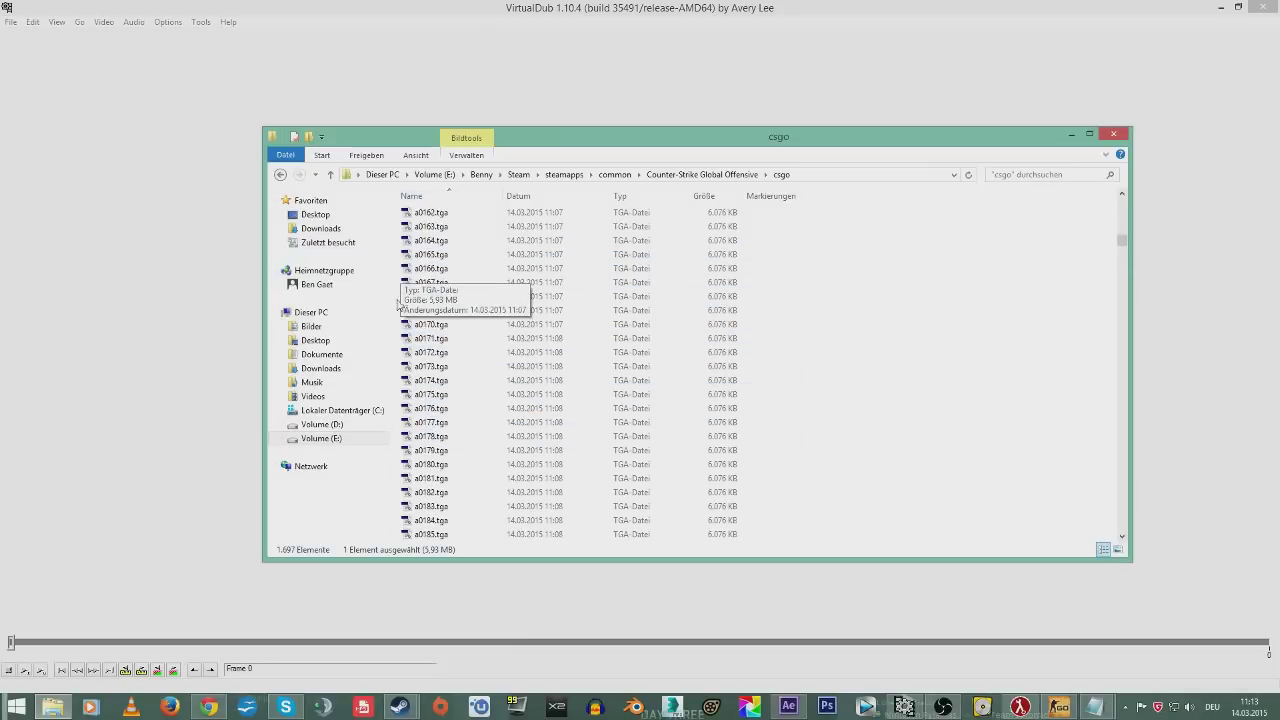
{"action": "scroll", "coordinate": [398, 304], "scroll_direction": "down", "scroll_amount": 20}
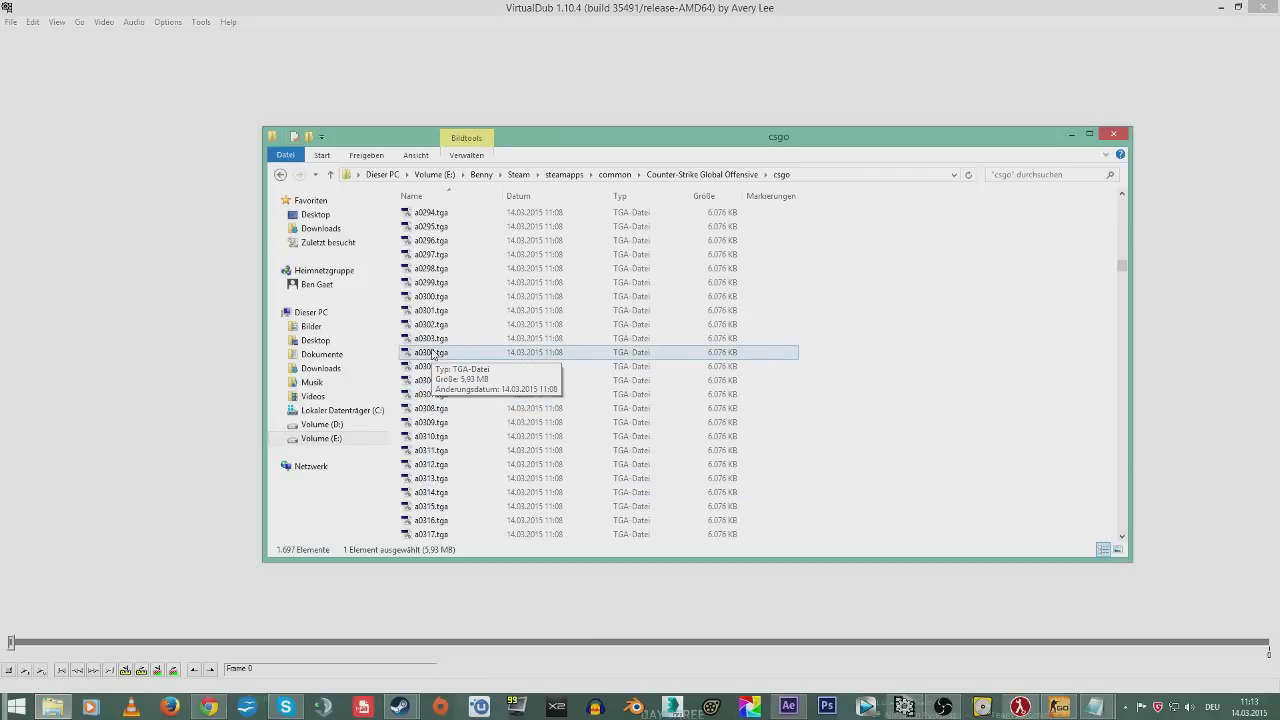
{"action": "scroll", "coordinate": [432, 355], "scroll_direction": "down", "scroll_amount": 20}
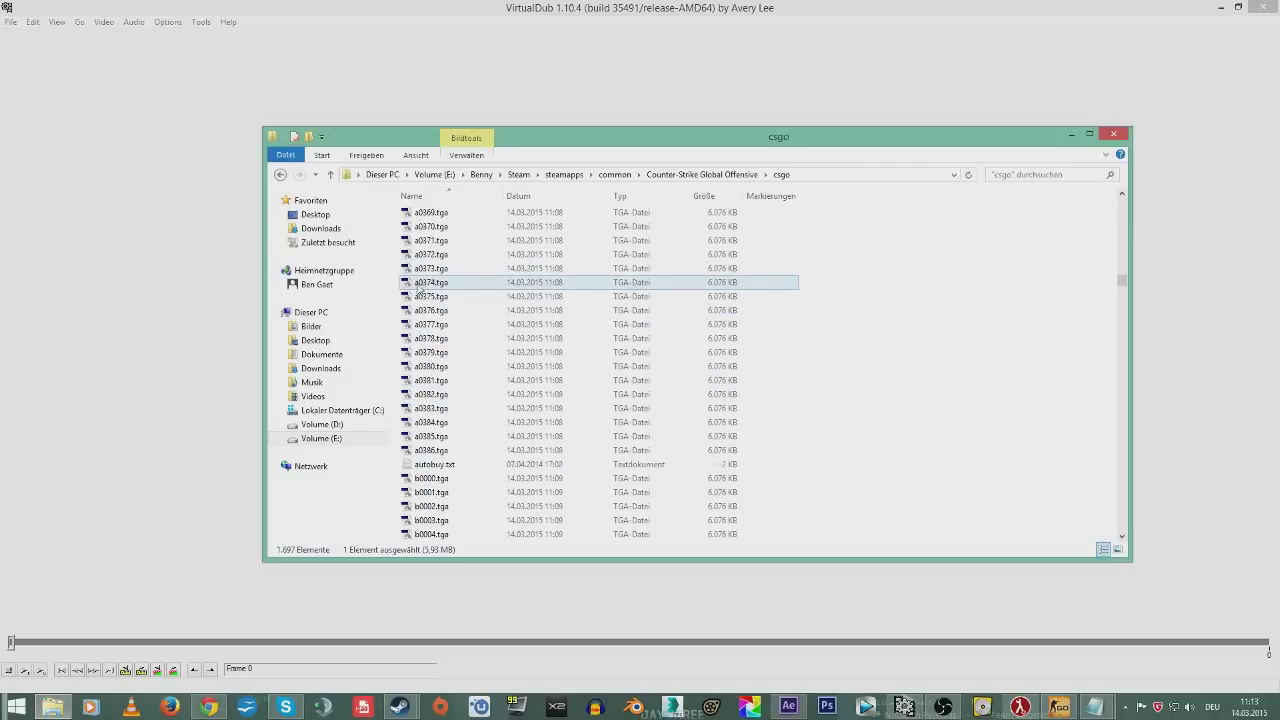
{"action": "scroll", "coordinate": [418, 289], "scroll_direction": "down", "scroll_amount": 8}
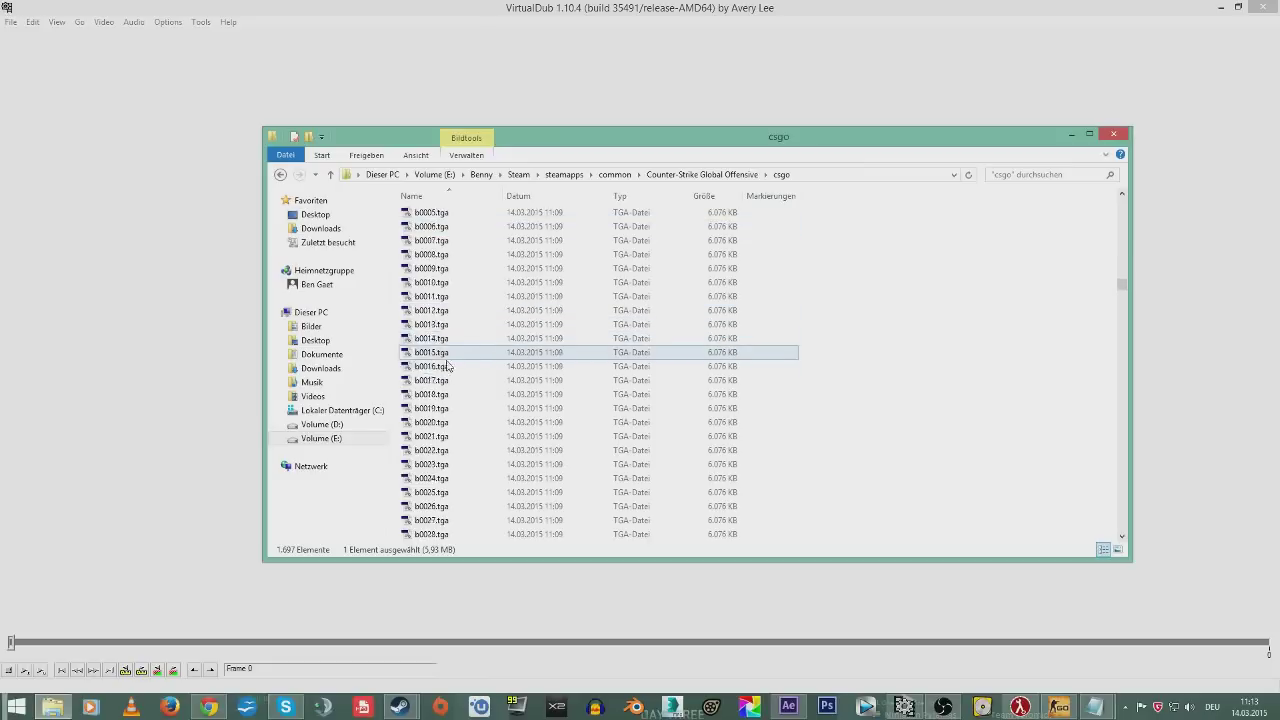
{"action": "scroll", "coordinate": [440, 375], "scroll_direction": "down", "scroll_amount": 12}
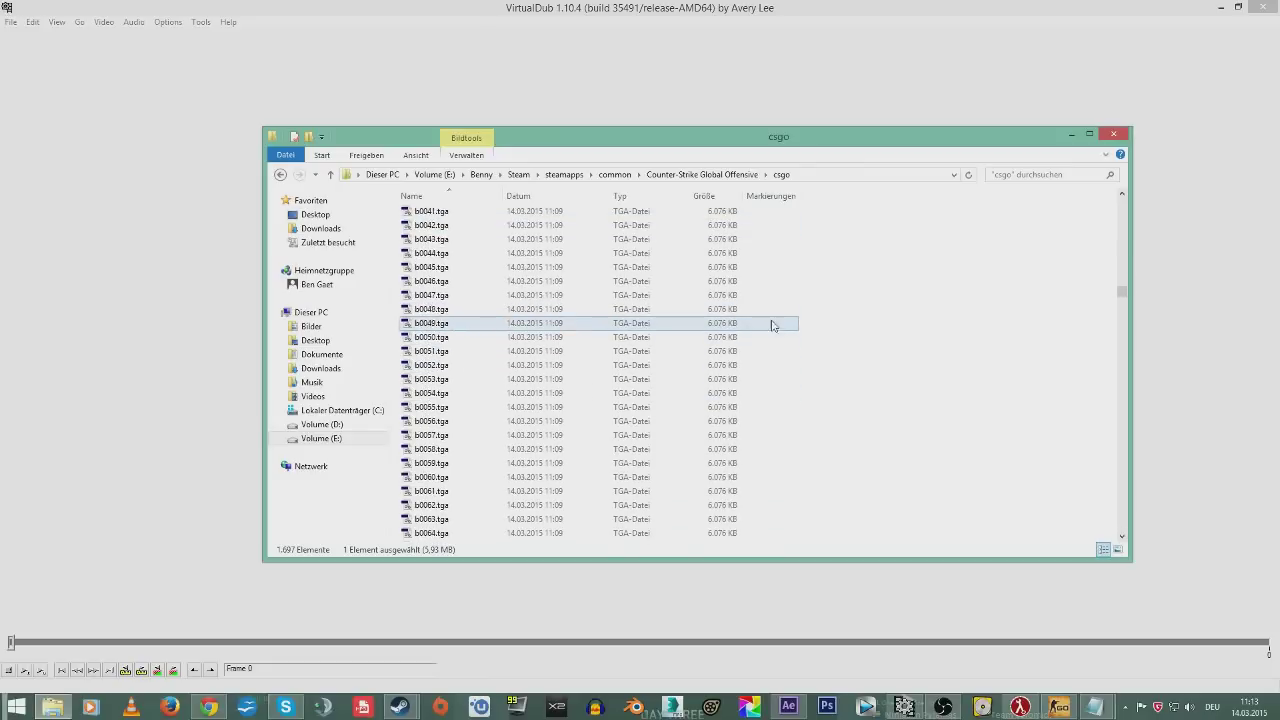
{"action": "left_click_drag", "start_coordinate": [1122, 291], "coordinate": [1122, 220]}
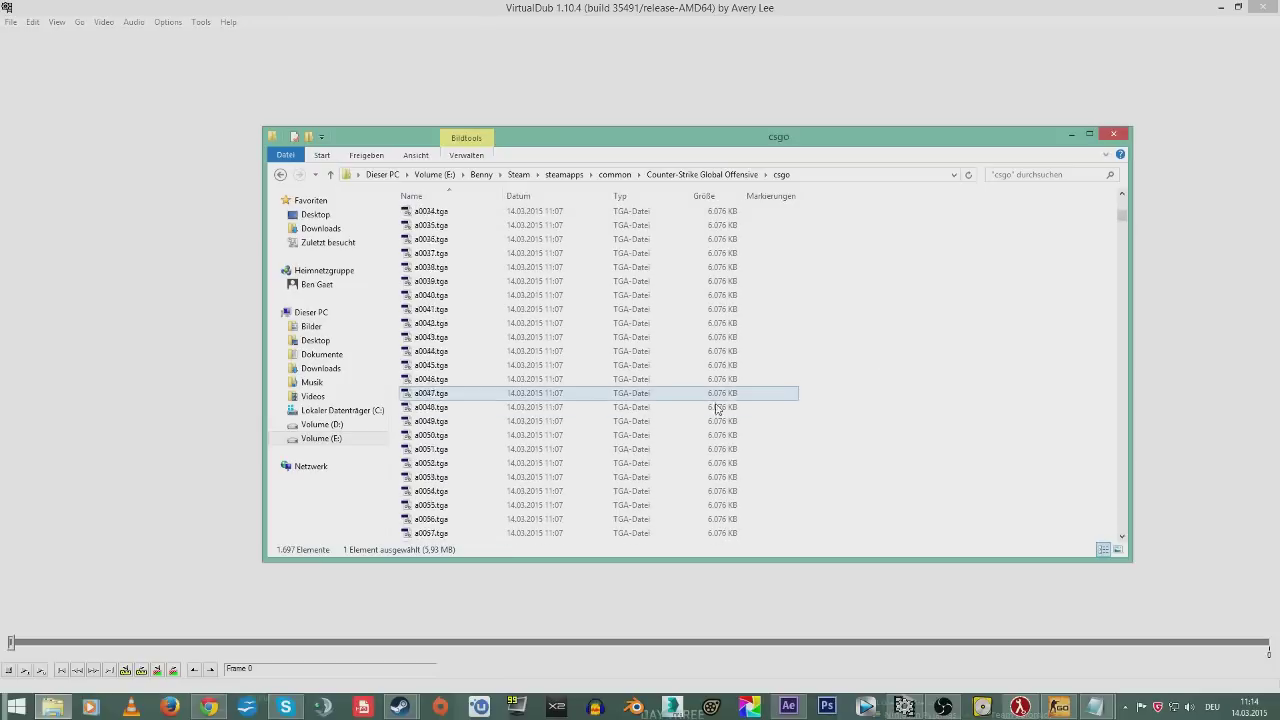
{"action": "scroll", "coordinate": [610, 335], "scroll_direction": "up", "scroll_amount": 15}
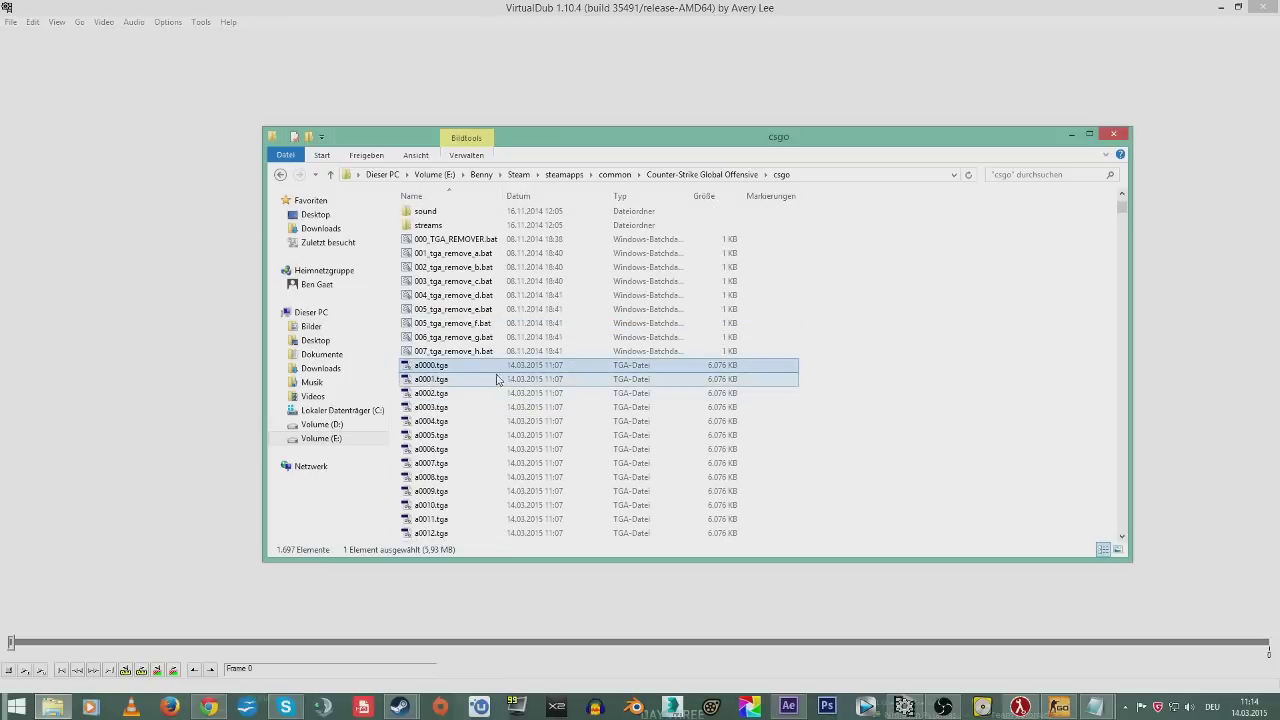
{"action": "left_click_drag", "start_coordinate": [420, 367], "coordinate": [393, 260]}
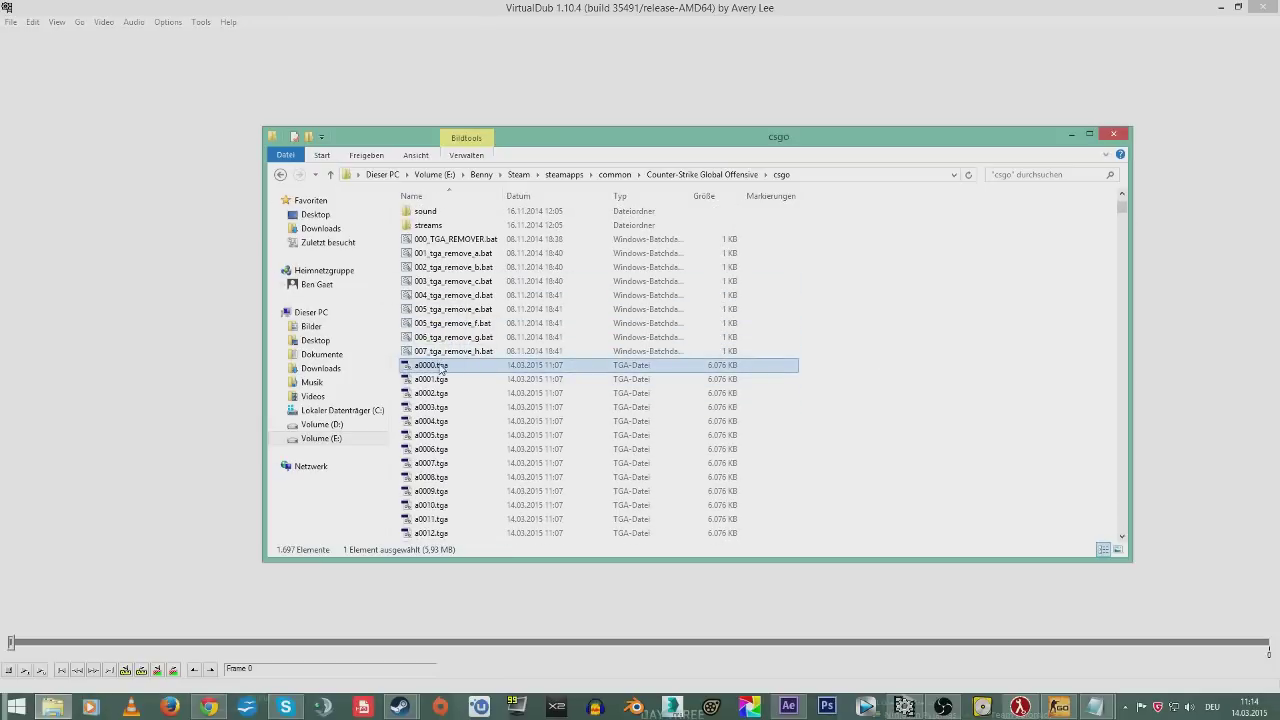
{"action": "left_click_drag", "start_coordinate": [440, 368], "coordinate": [100, 121]}
- Drop a0000.tga into VirtualDub, preview frame 33, and open Video > Frame Rate
{"action": "left_click_drag", "start_coordinate": [100, 122], "coordinate": [100, 122]}
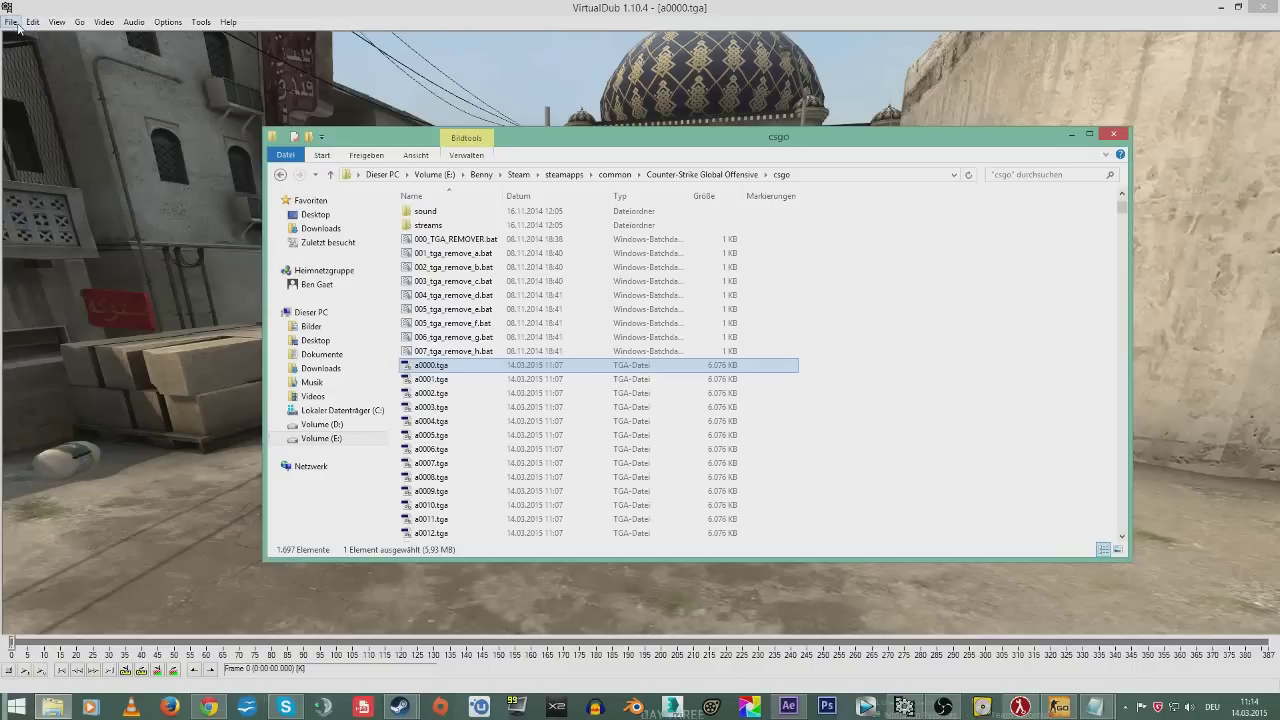
{"action": "left_click", "coordinate": [14, 647]}
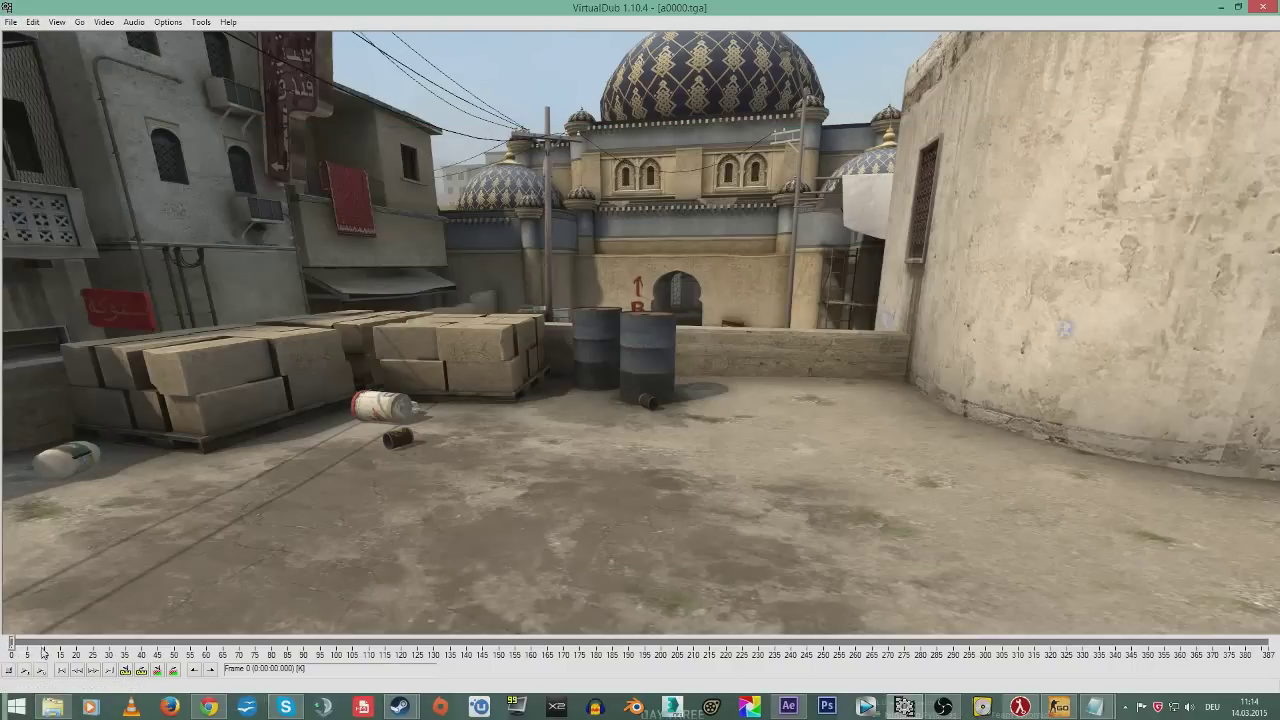
{"action": "left_click_drag", "start_coordinate": [12, 645], "coordinate": [185, 586]}
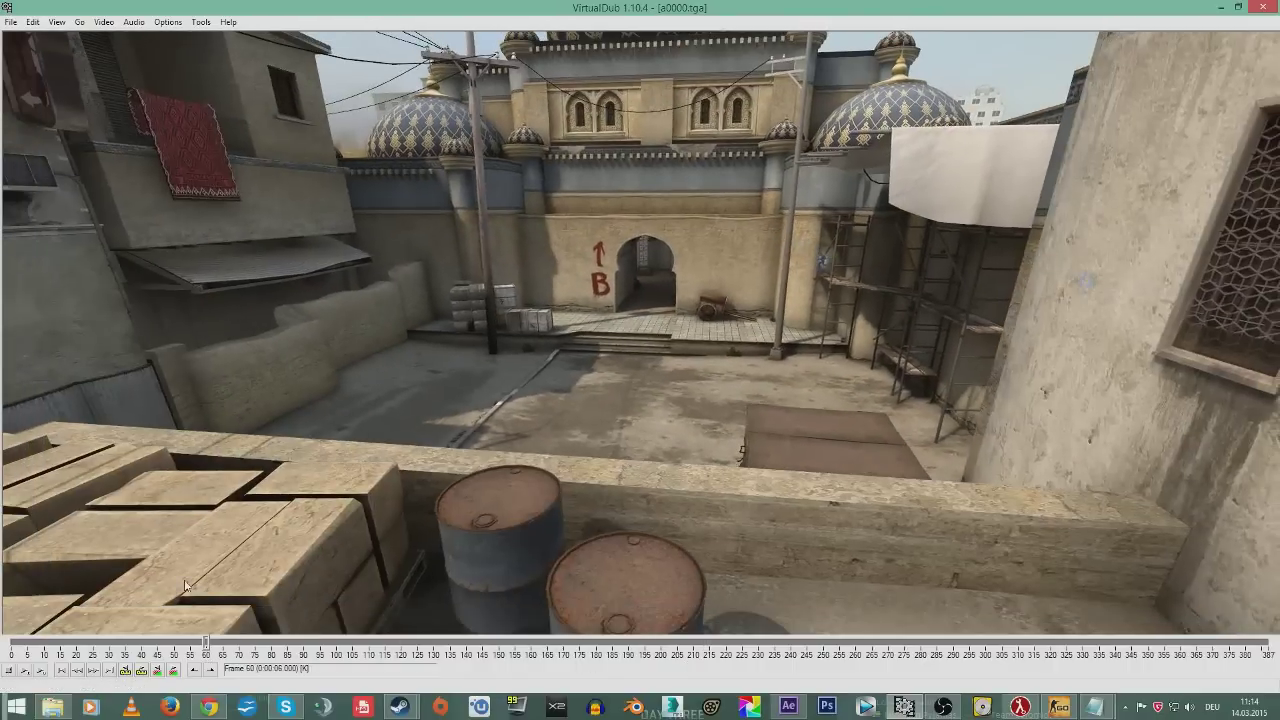
{"action": "left_click", "coordinate": [103, 21]}
{"action": "left_click", "coordinate": [128, 54]}
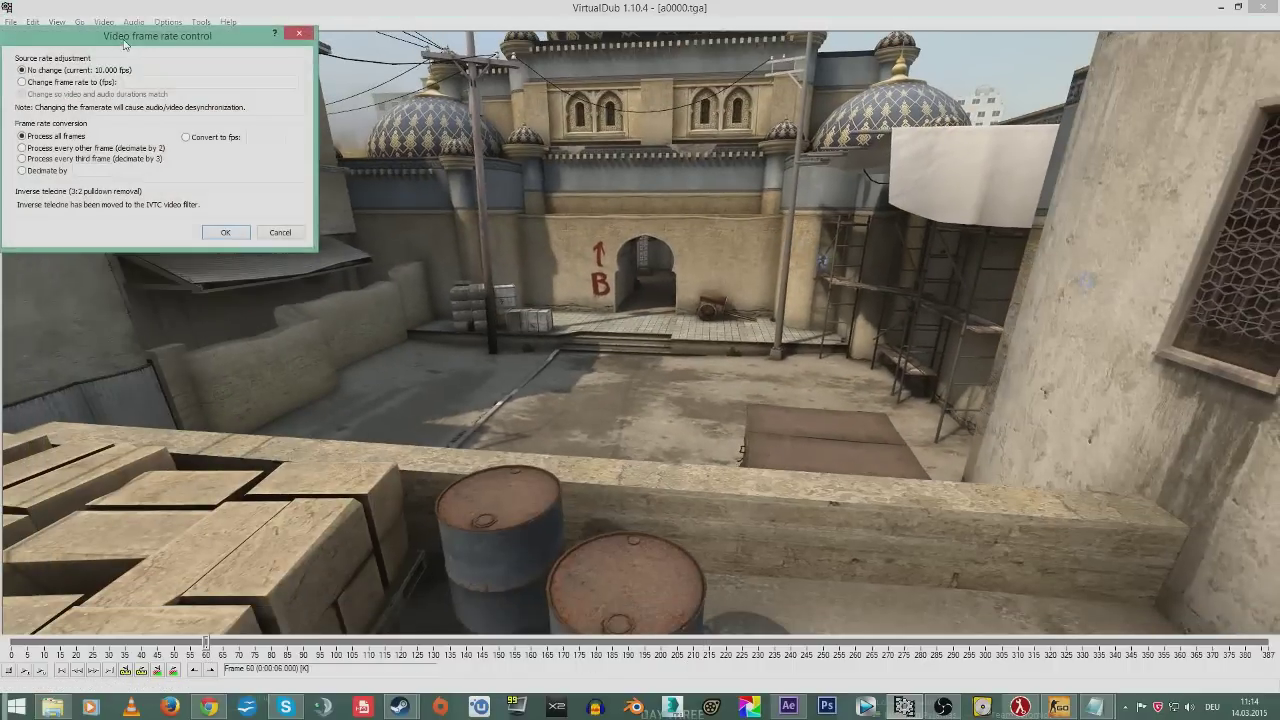
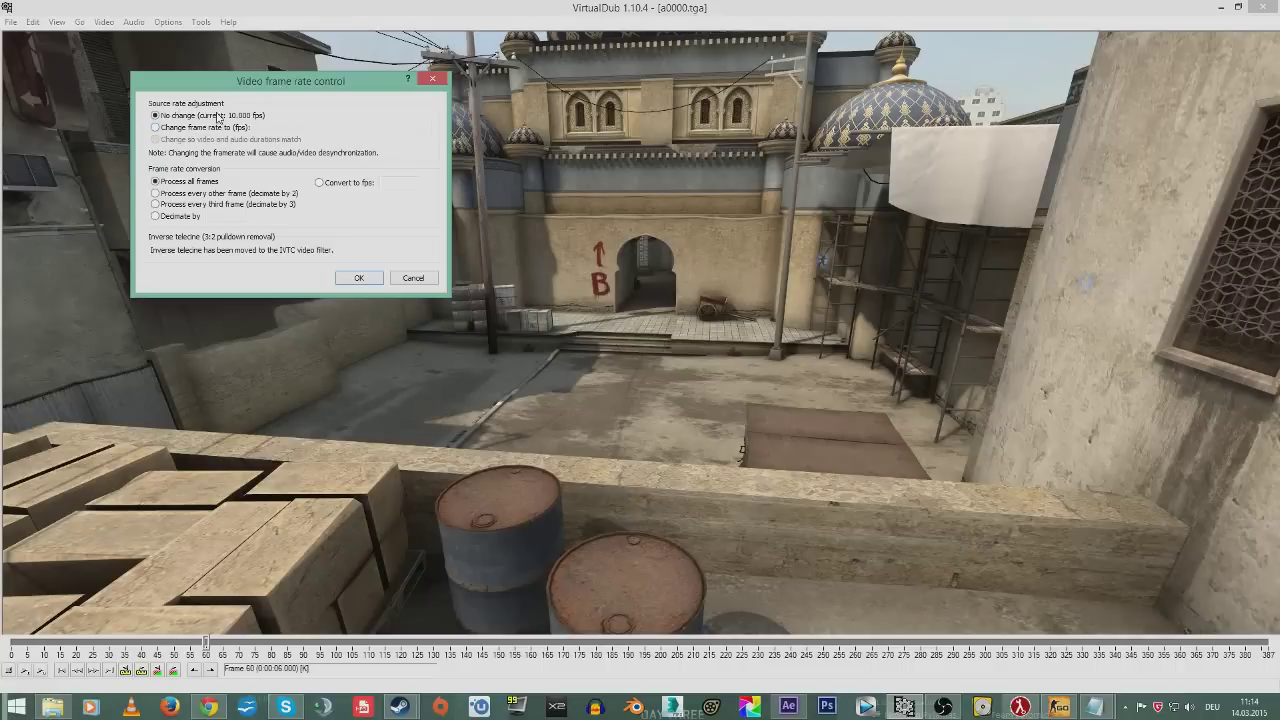
- Override the a0000.tga sequence's frame rate to 100 fps in VirtualDub's Frame Rate settings
{"action": "left_click_drag", "start_coordinate": [252, 88], "coordinate": [218, 85]}
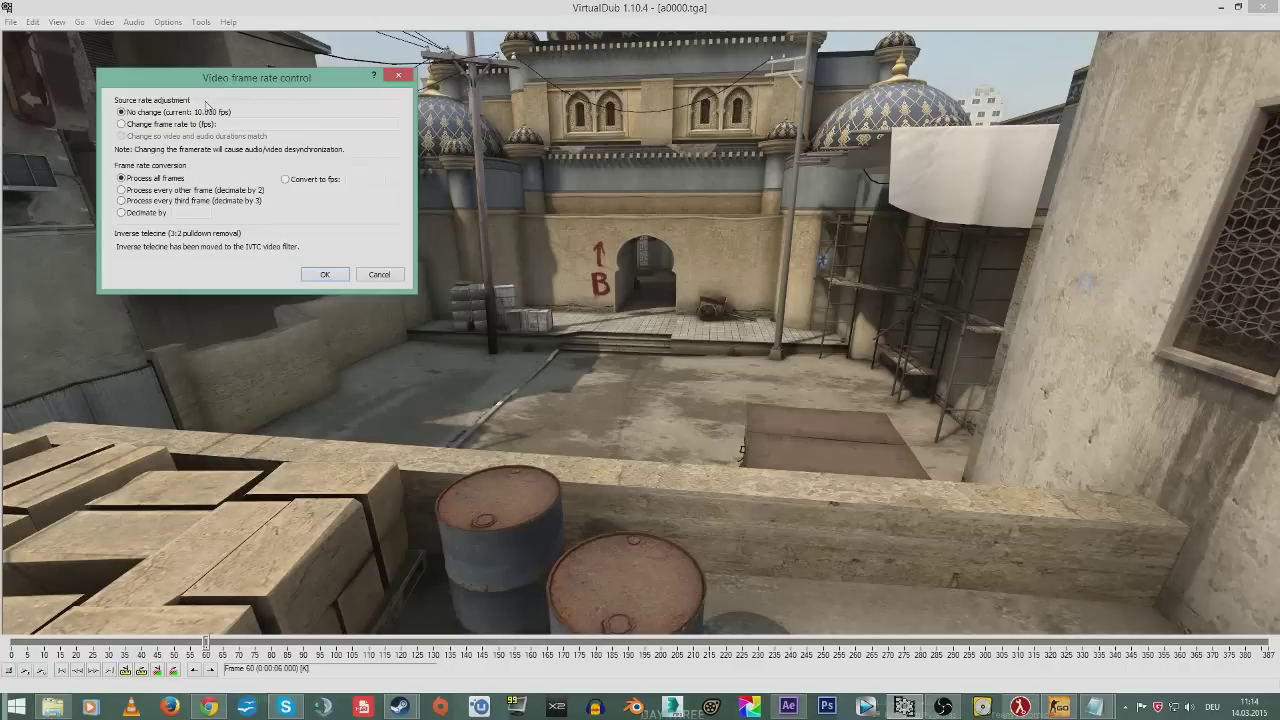
{"action": "left_click", "coordinate": [162, 126]}
{"action": "left_click", "coordinate": [279, 122]}
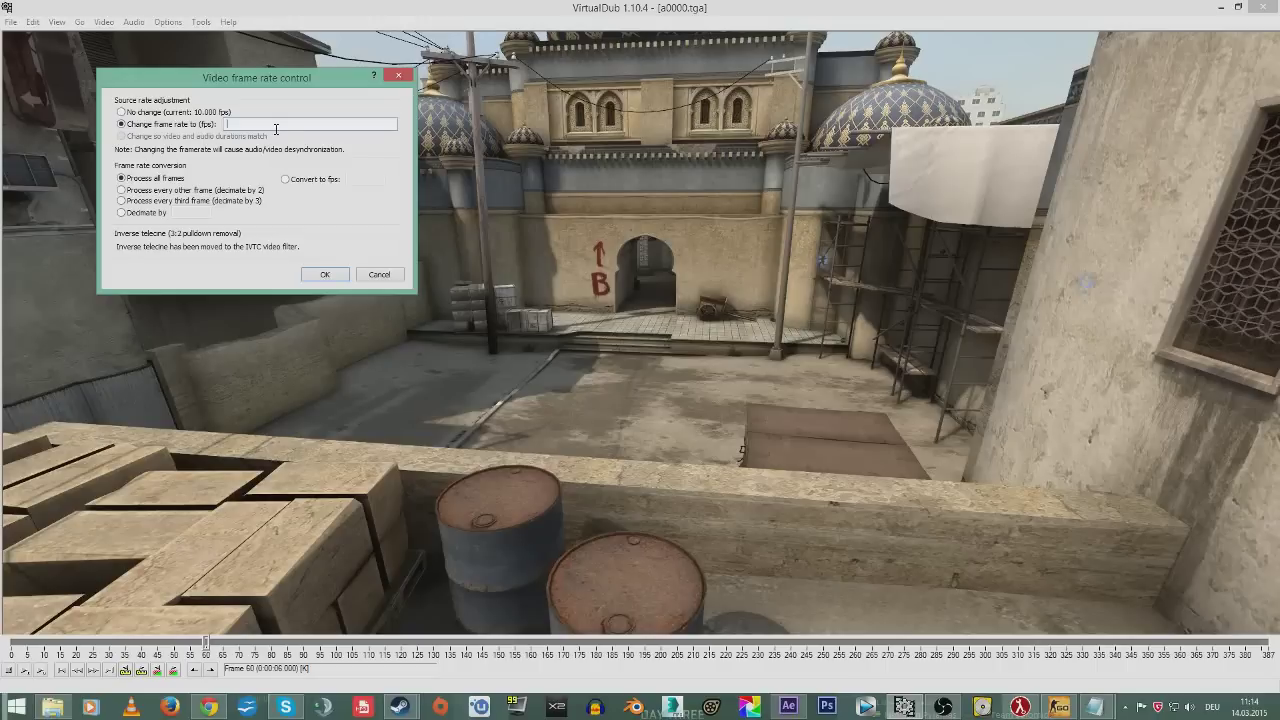
{"action": "type", "text": "100"}
{"action": "left_click_drag", "start_coordinate": [259, 125], "coordinate": [192, 123]}
{"action": "left_click", "coordinate": [255, 124]}
{"action": "mouse_move", "coordinate": [1059, 706]}
{"action": "left_click", "coordinate": [324, 276]}
- From Save as AVI, create and enter a new dust2tutorial folder inside csgo
{"action": "left_click", "coordinate": [10, 22]}
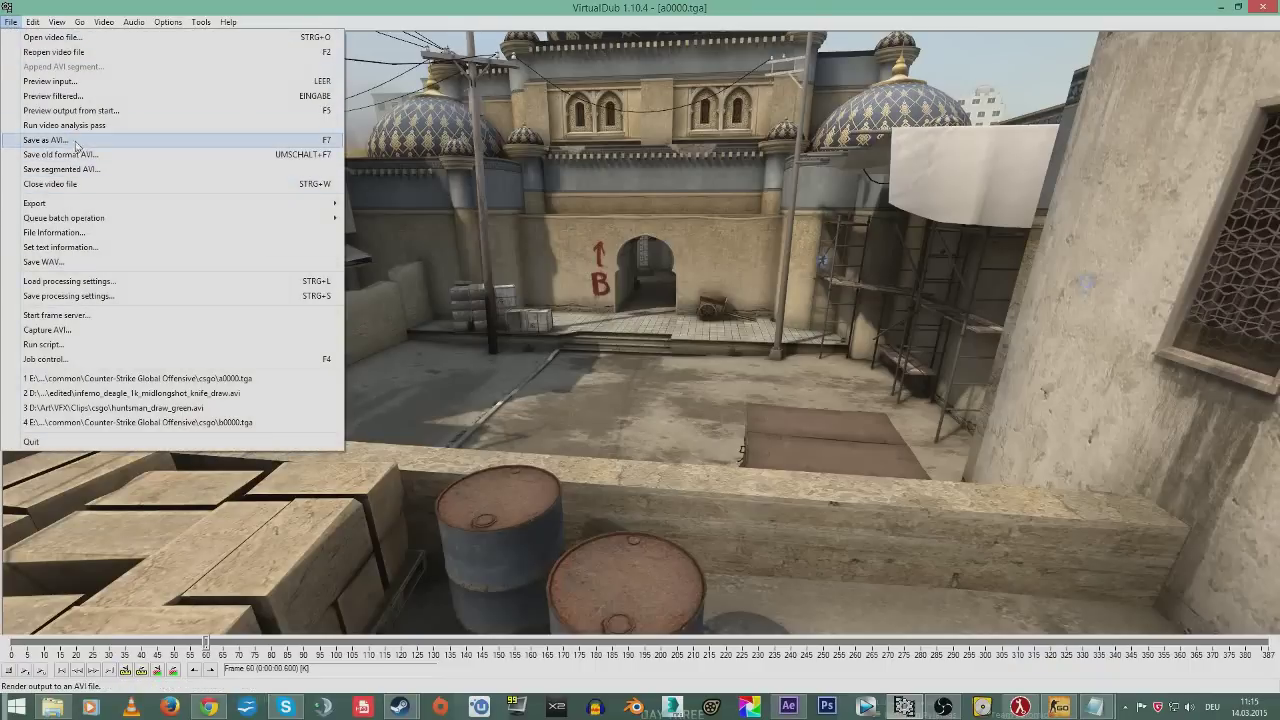
{"action": "left_click", "coordinate": [325, 140]}
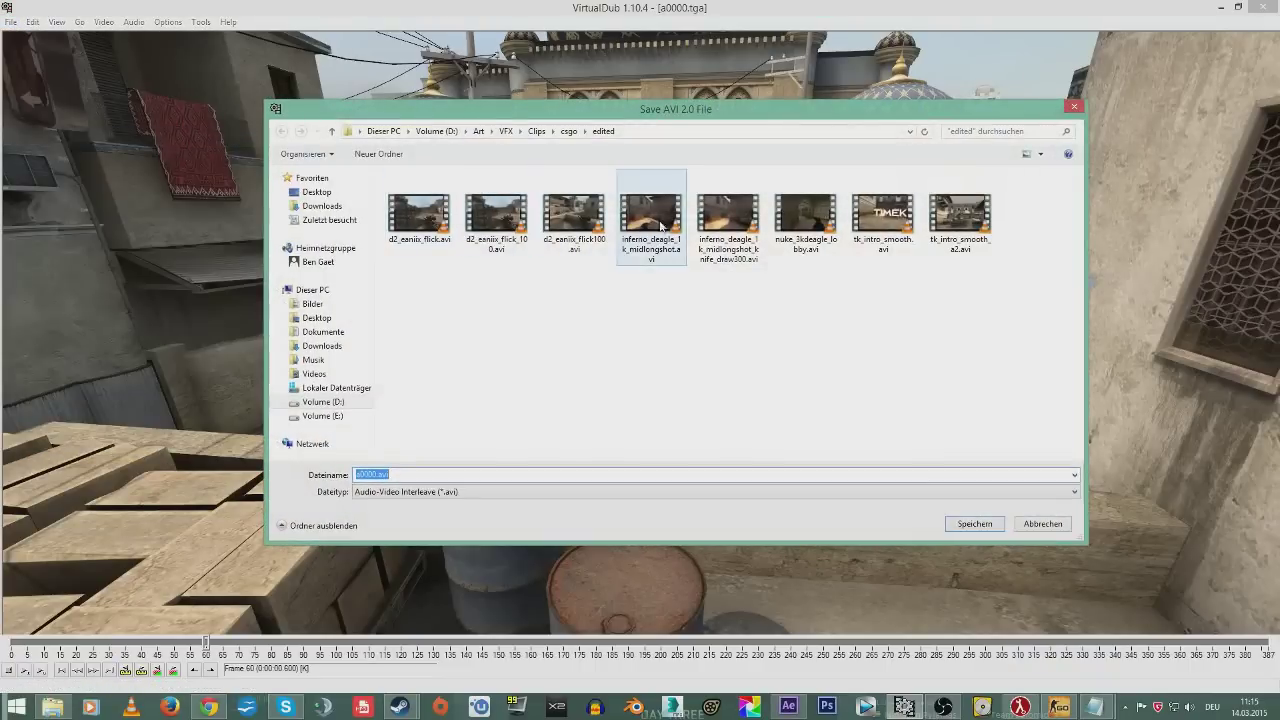
{"action": "left_click", "coordinate": [569, 131]}
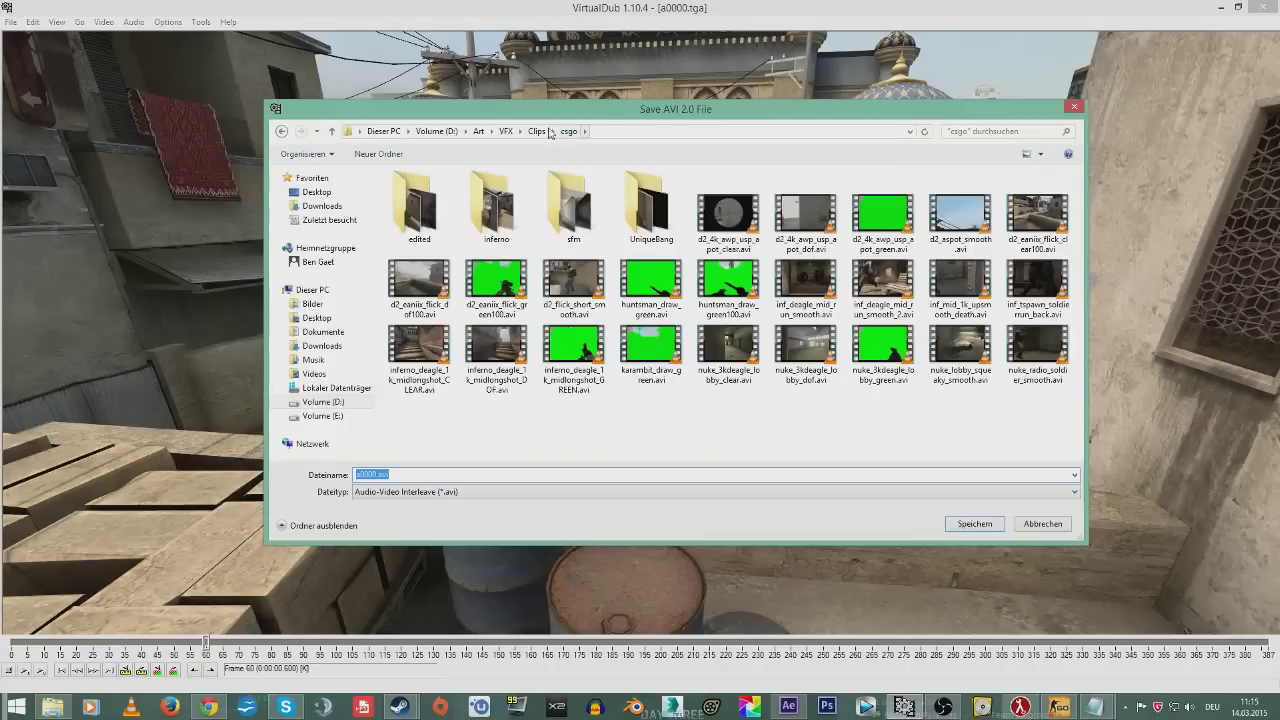
{"action": "right_click", "coordinate": [578, 407]}
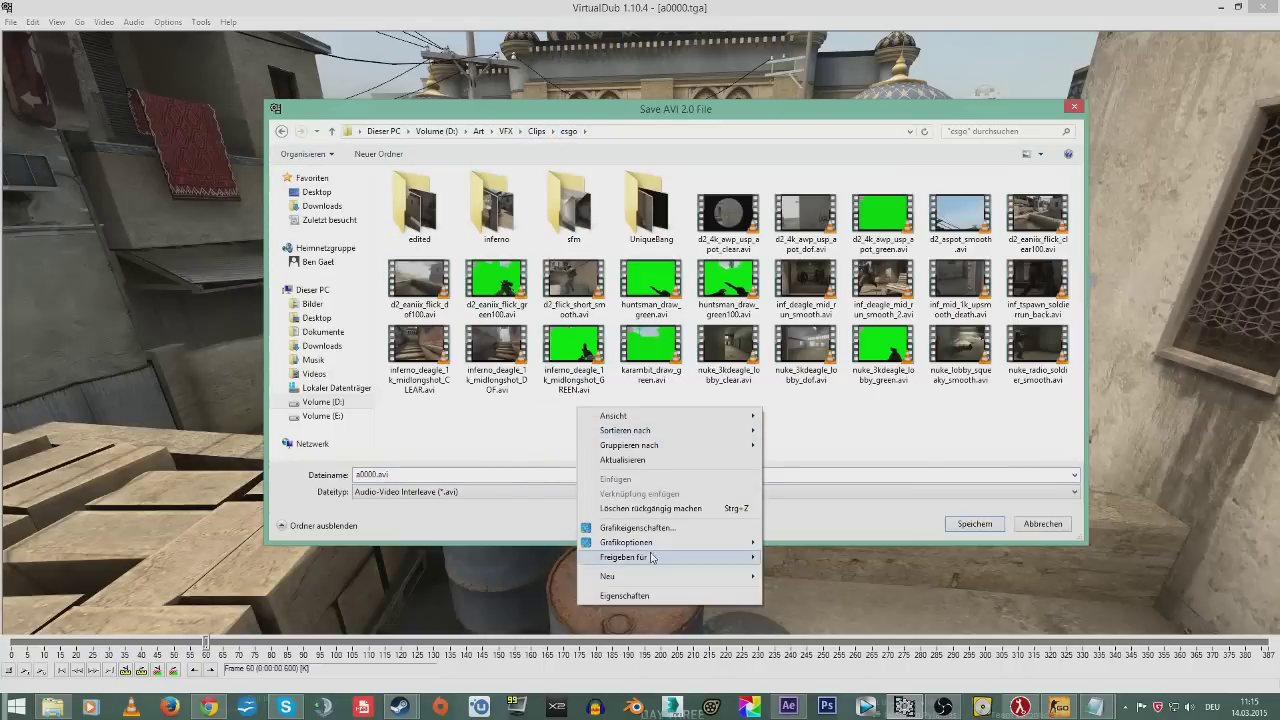
{"action": "mouse_move", "coordinate": [672, 578]}
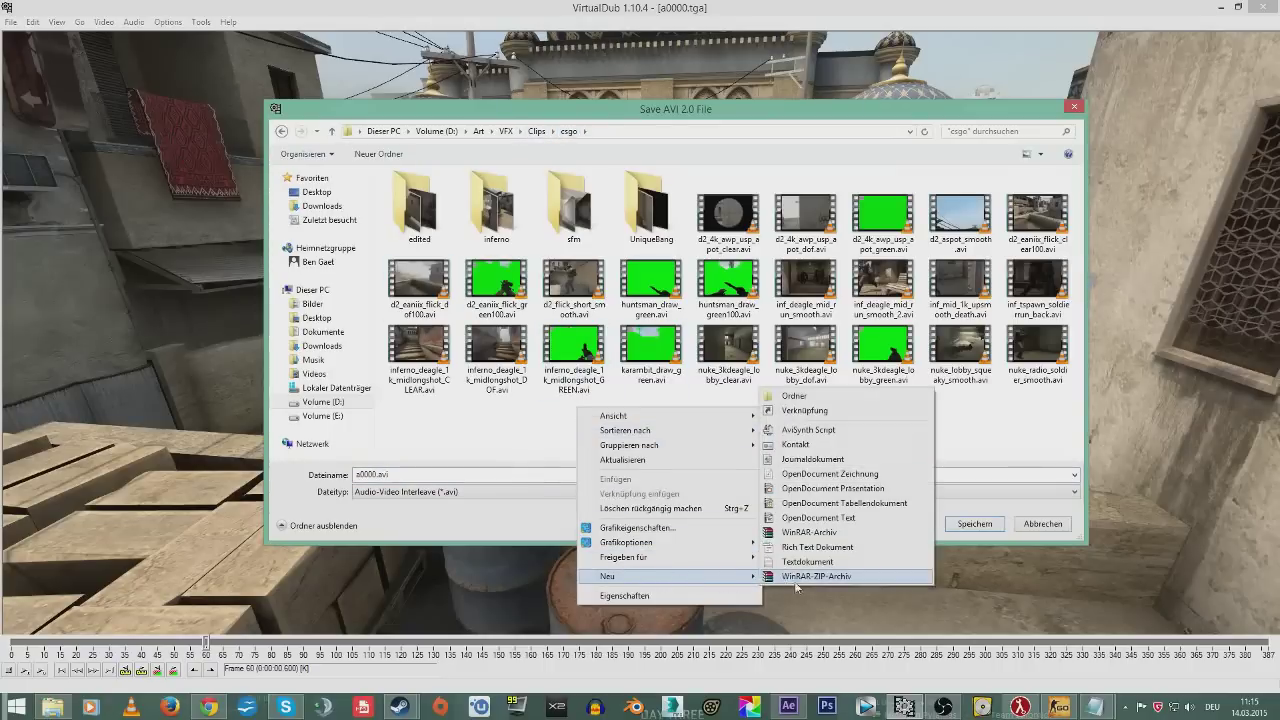
{"action": "left_click", "coordinate": [802, 400]}
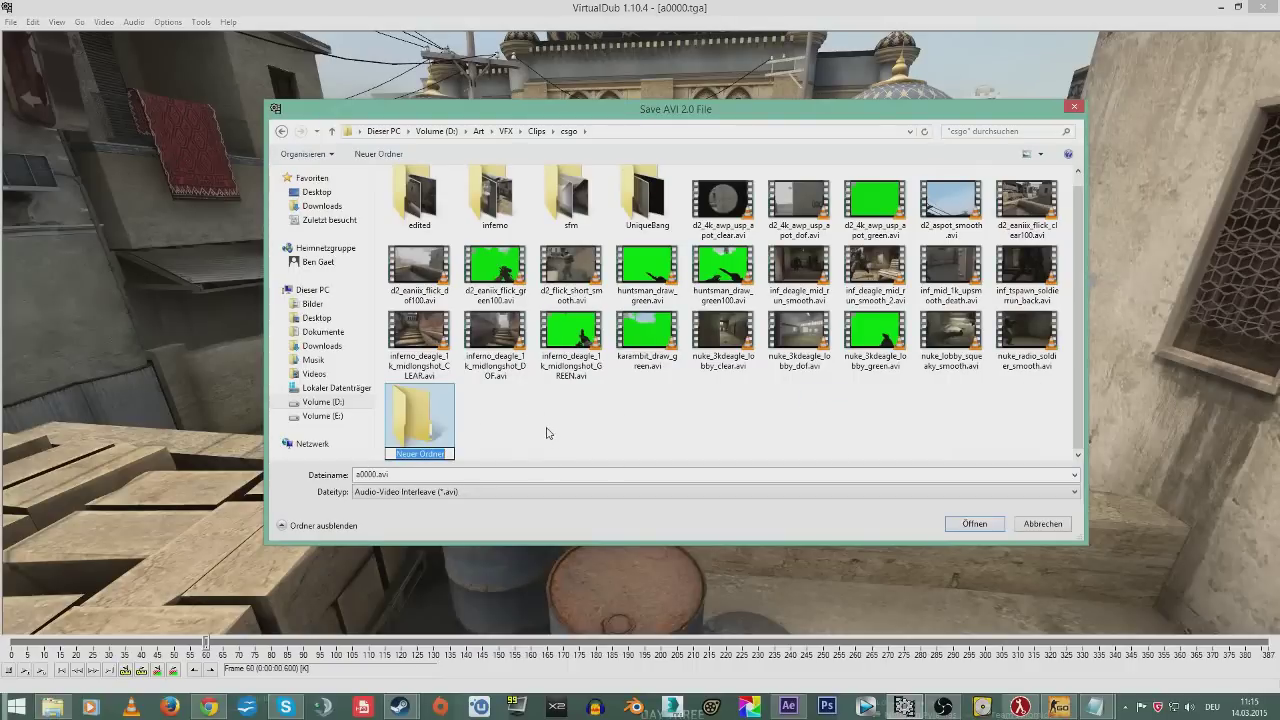
{"action": "type", "text": "d"}
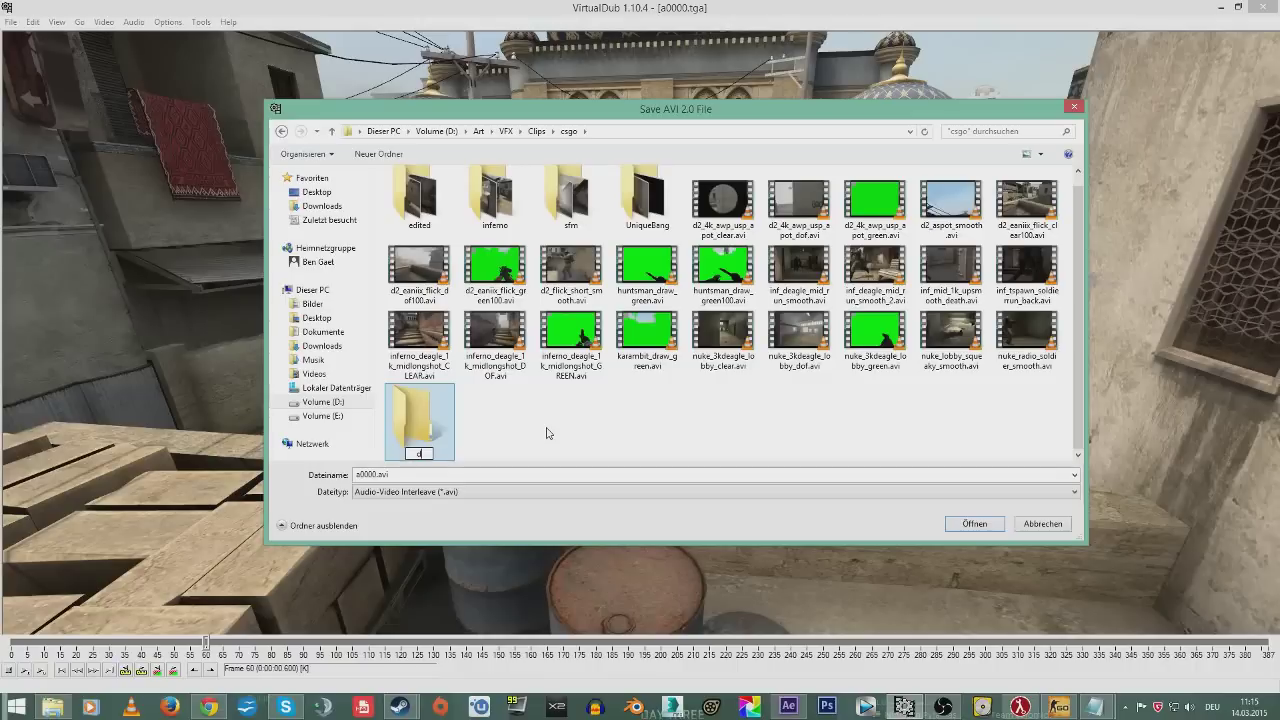
{"action": "type", "text": "ust2tutorial"}
{"action": "key", "text": "Return"}
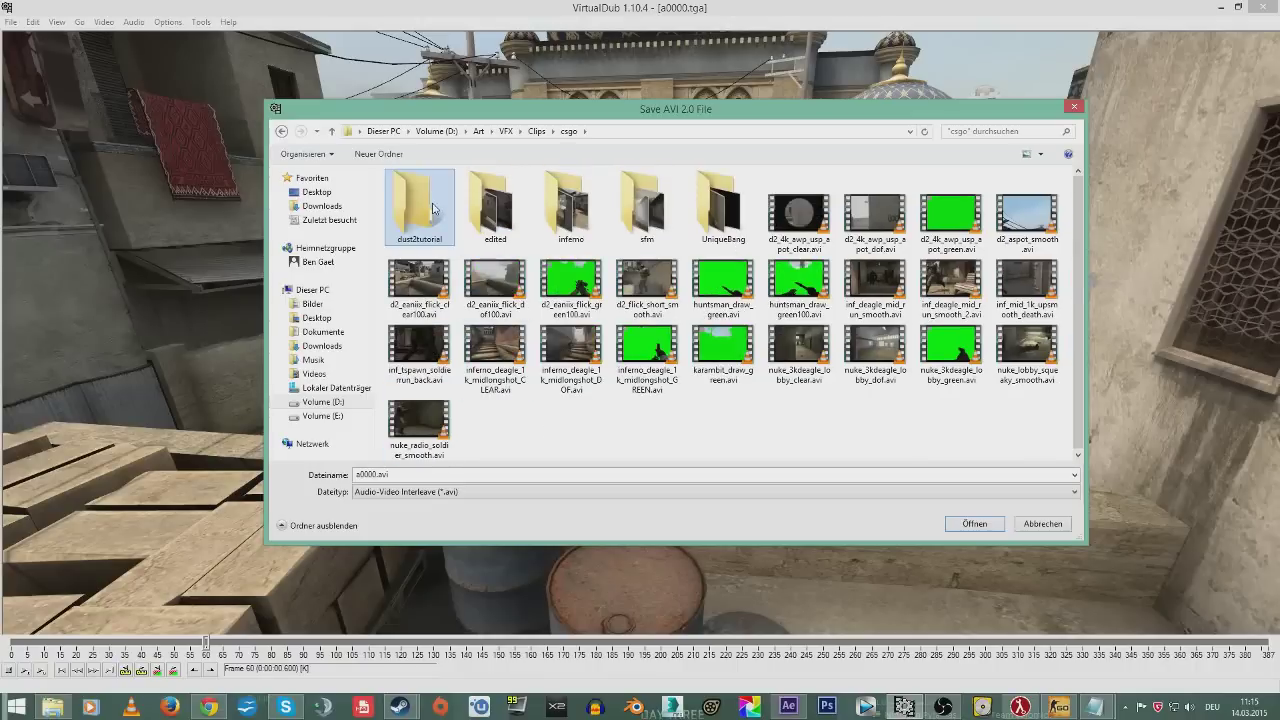
{"action": "double_click", "coordinate": [433, 207]}
- Save the render as dust2CLEAR.avi in dust2tutorial to start rendering
{"action": "left_click", "coordinate": [455, 478]}
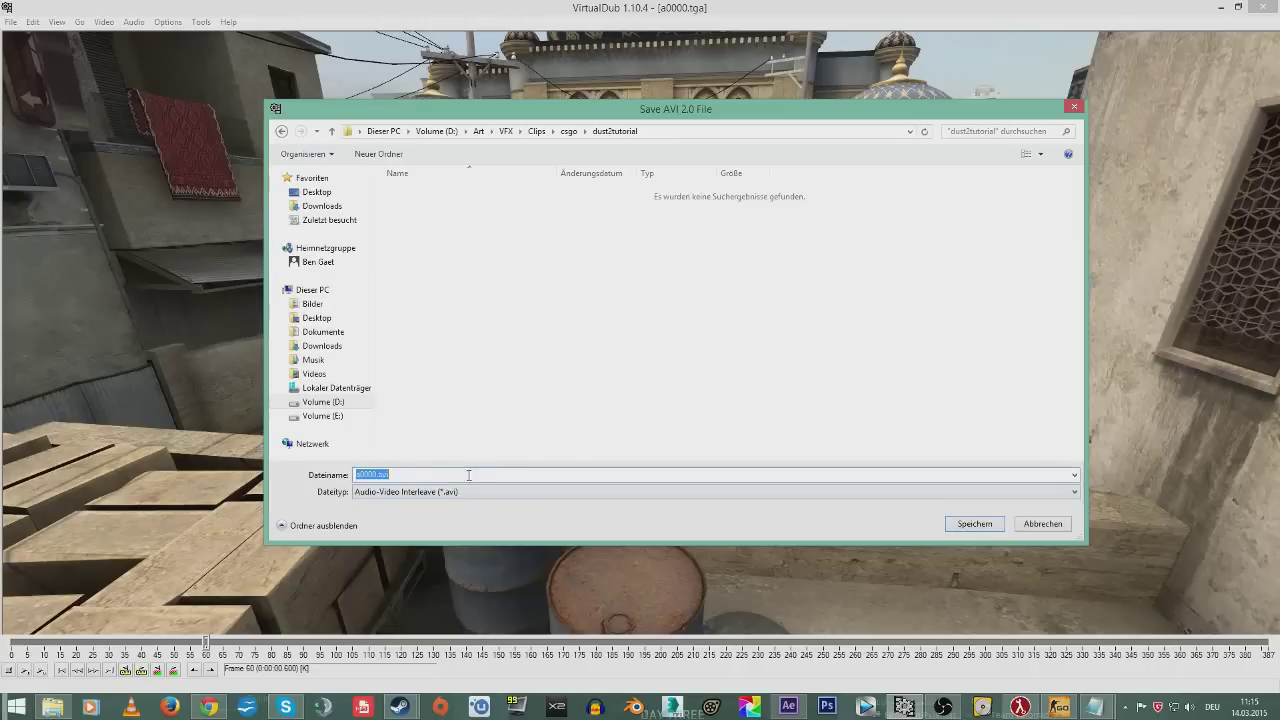
{"action": "left_click_drag", "start_coordinate": [686, 109], "coordinate": [731, 145]}
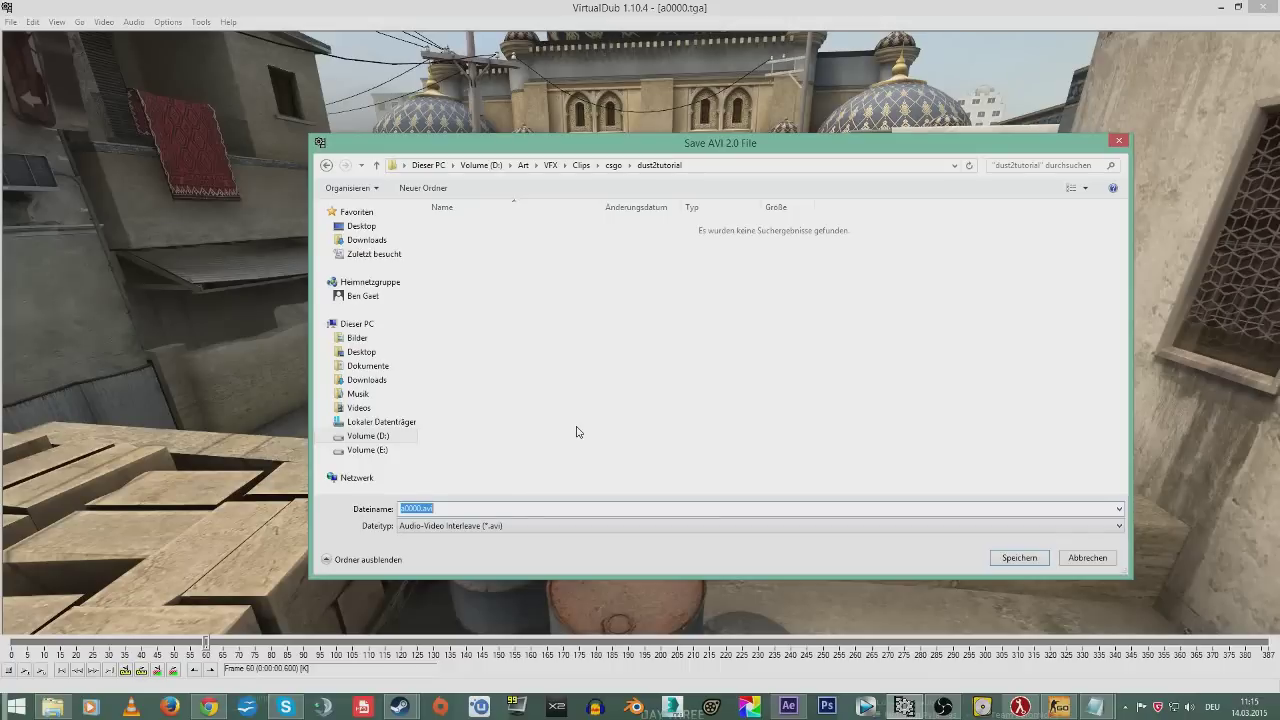
{"action": "type", "text": "dust2CLEAR"}
{"action": "key", "text": "Return"}
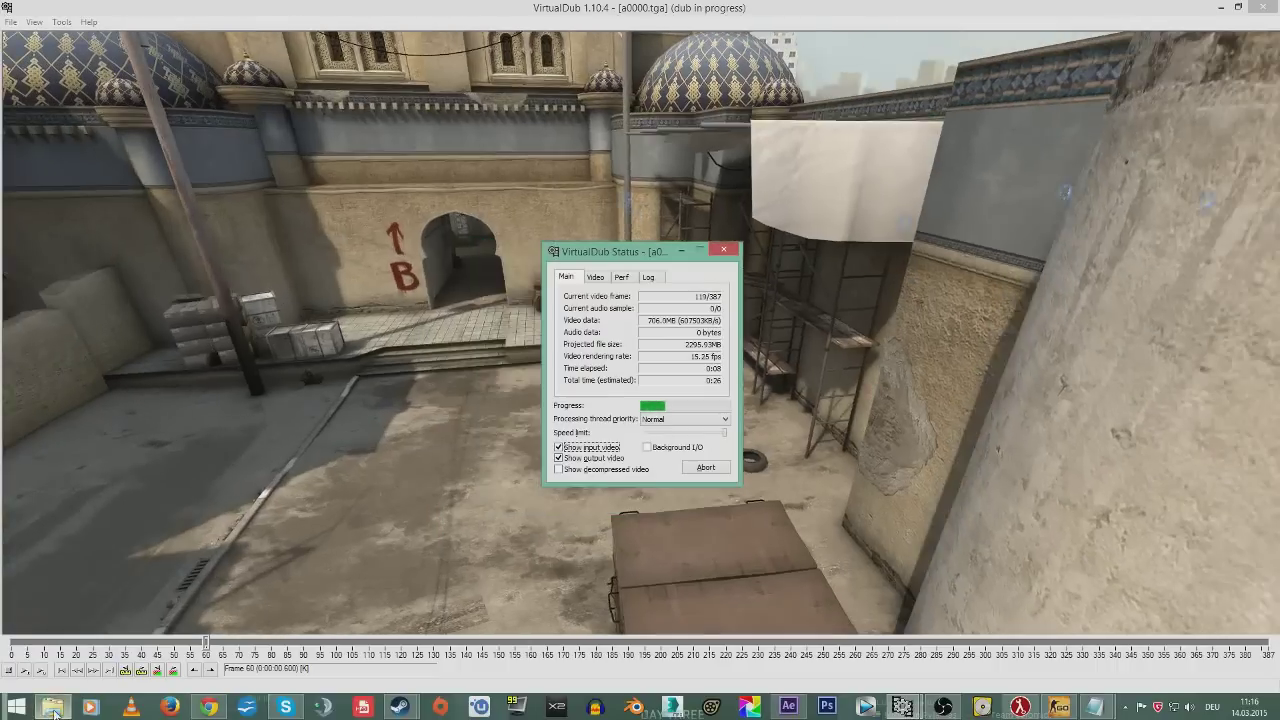
- Search the csgo folder for b0000 and drop b0000.tga onto VirtualDub
{"action": "left_click", "coordinate": [52, 707]}
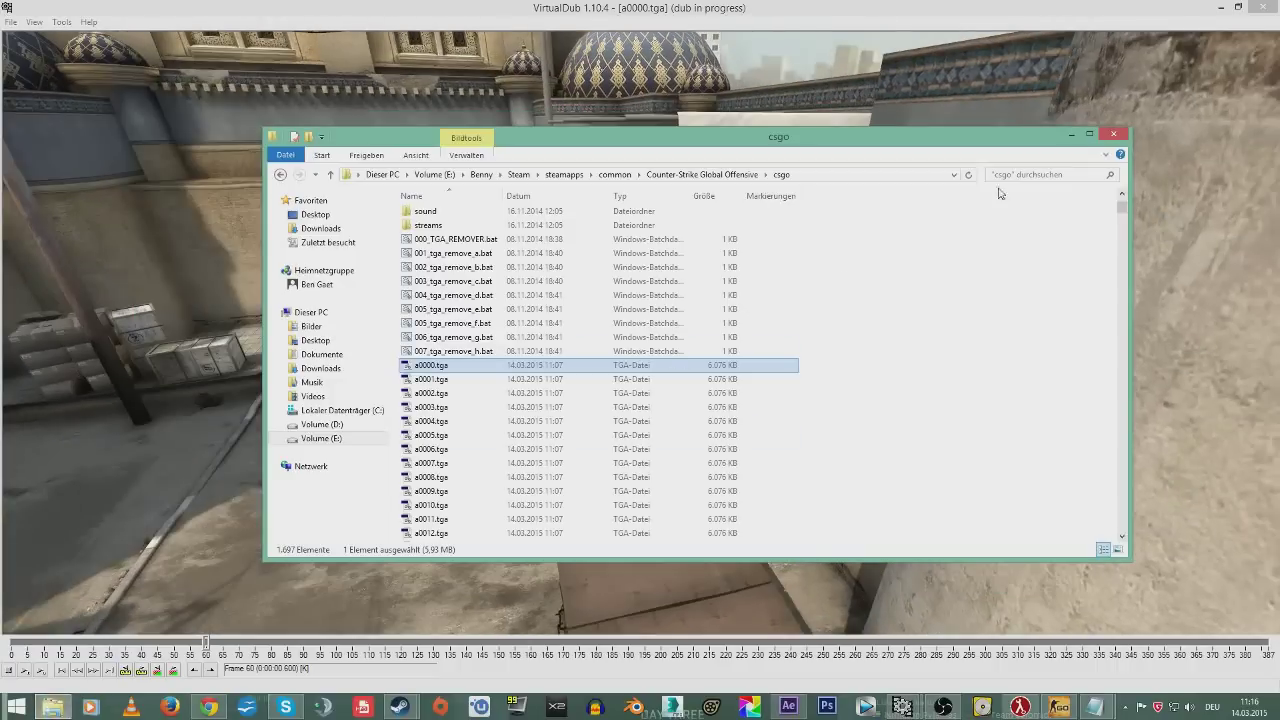
{"action": "left_click_drag", "start_coordinate": [1117, 204], "coordinate": [1080, 295]}
{"action": "scroll", "coordinate": [440, 436], "scroll_direction": "up", "scroll_amount": 5}
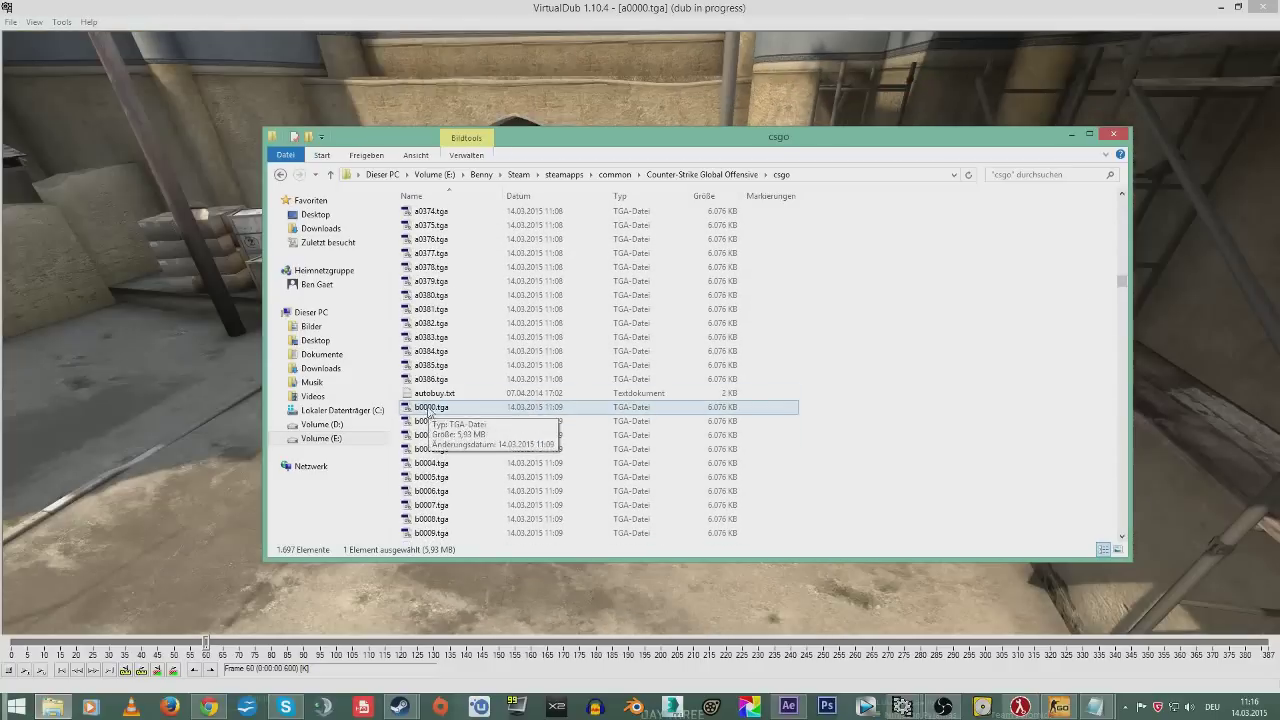
{"action": "left_click", "coordinate": [428, 407]}
{"action": "left_click", "coordinate": [1010, 175]}
{"action": "type", "text": "b"}
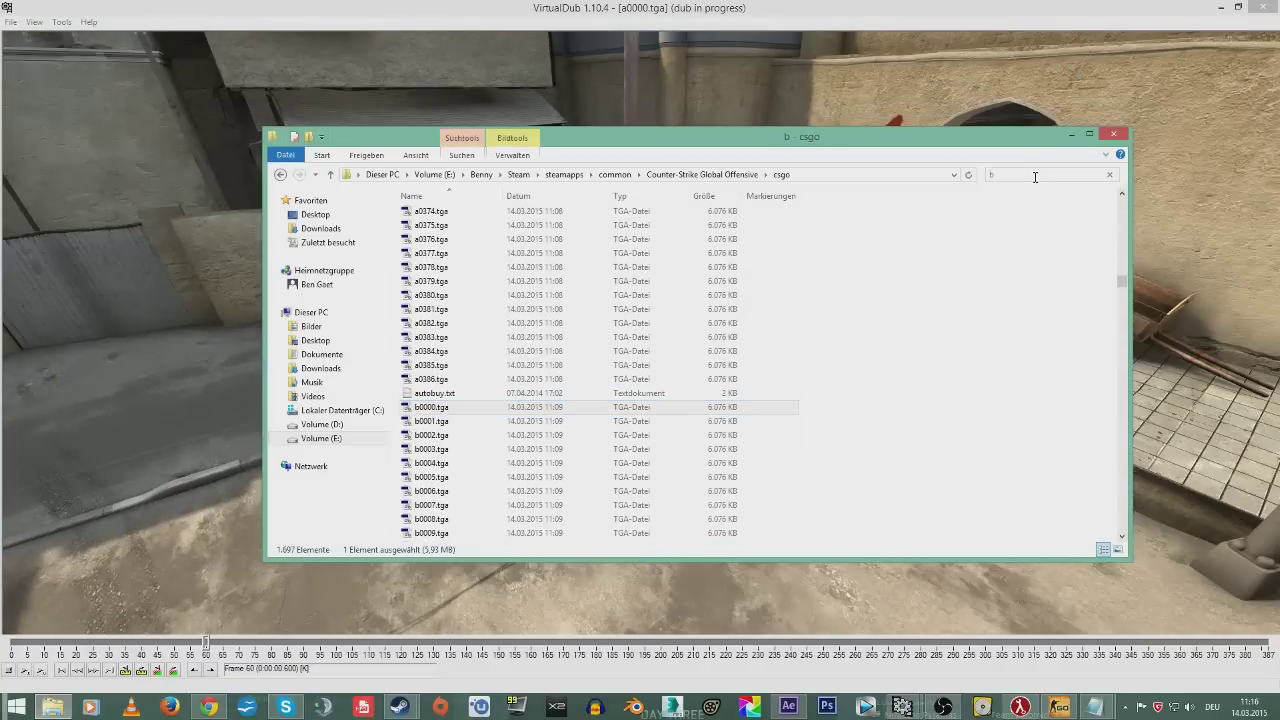
{"action": "type", "text": "0000"}
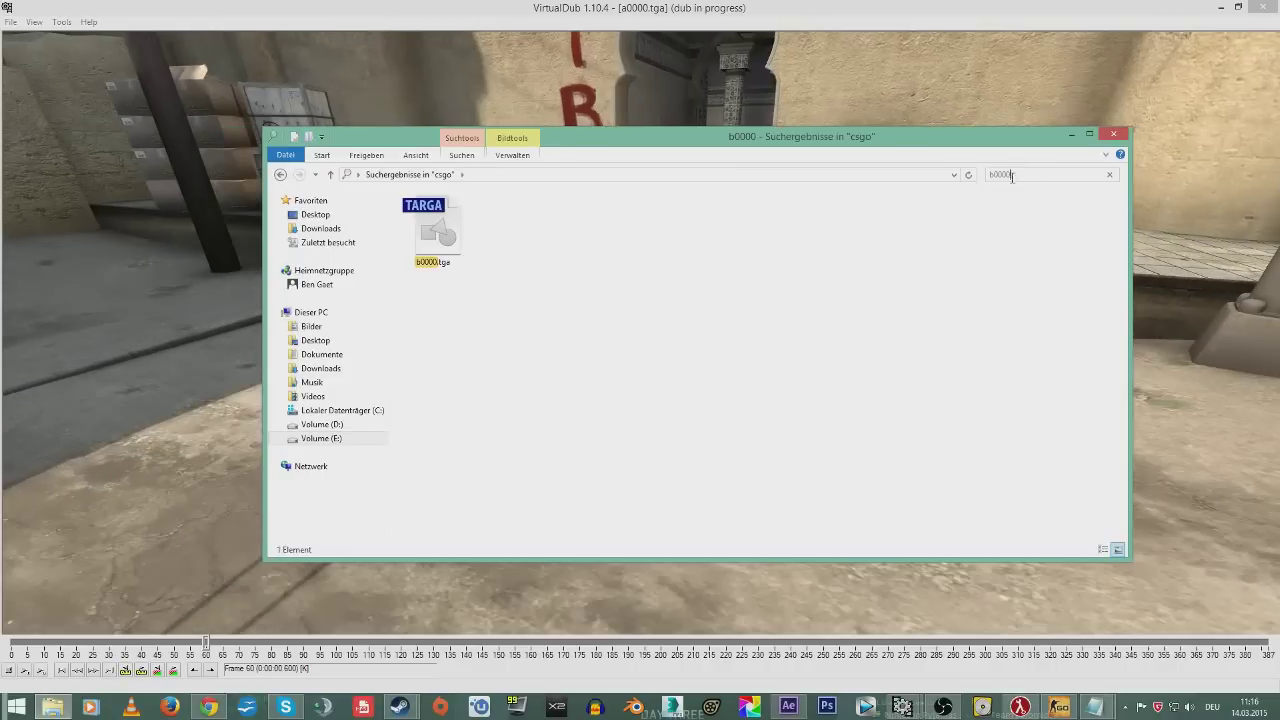
{"action": "left_click", "coordinate": [995, 175]}
{"action": "key", "text": "BackSpace"}
{"action": "type", "text": "c"}
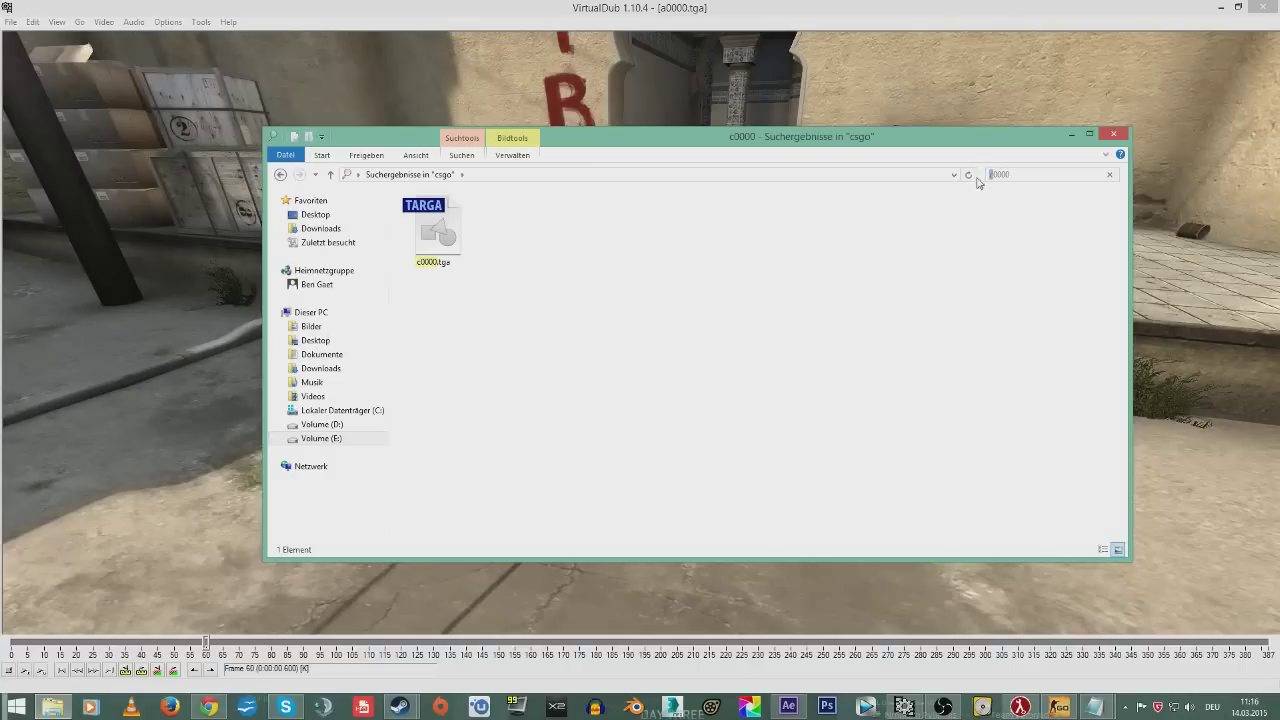
{"action": "type", "text": "b"}
{"action": "left_click_drag", "start_coordinate": [433, 232], "coordinate": [155, 258]}
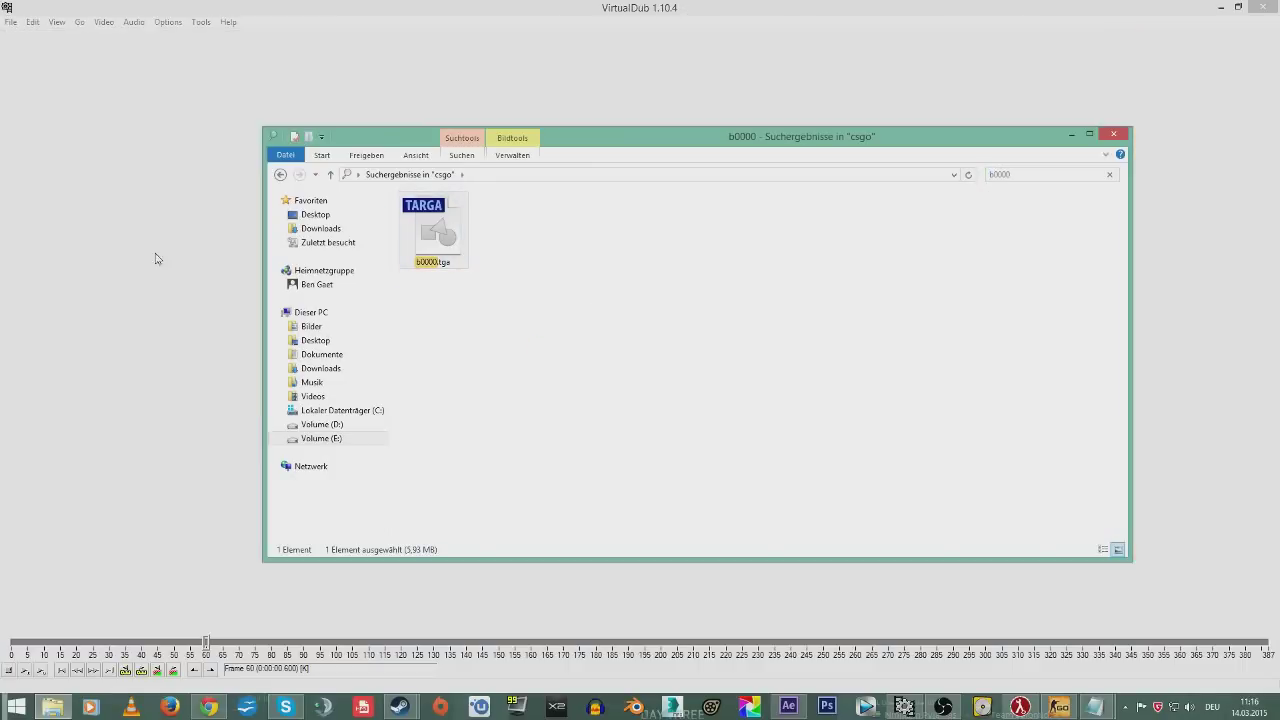
- Keep the b0000 sequence's frame rate at 100 fps
{"action": "left_click", "coordinate": [104, 21]}
{"action": "left_click", "coordinate": [139, 52]}
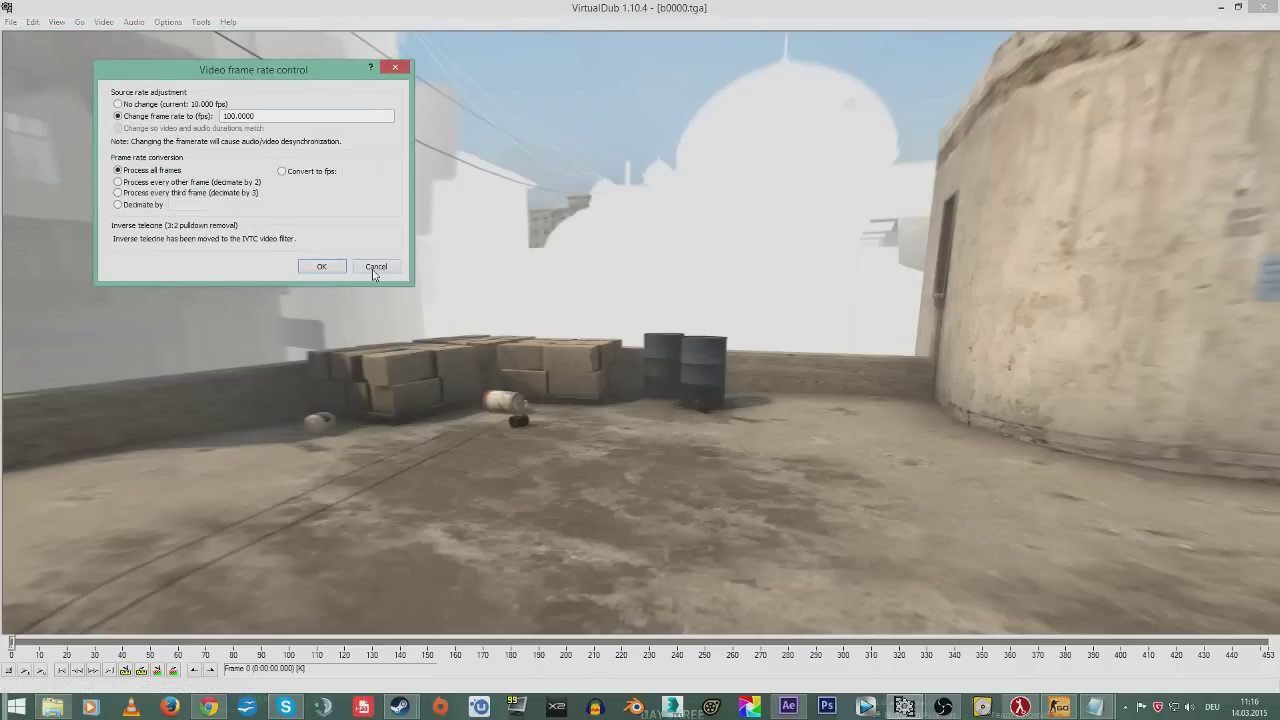
{"action": "left_click", "coordinate": [375, 268]}
- Render the sequence as dust2DOF.avi, then bring up the csgo folder
{"action": "left_click", "coordinate": [10, 21]}
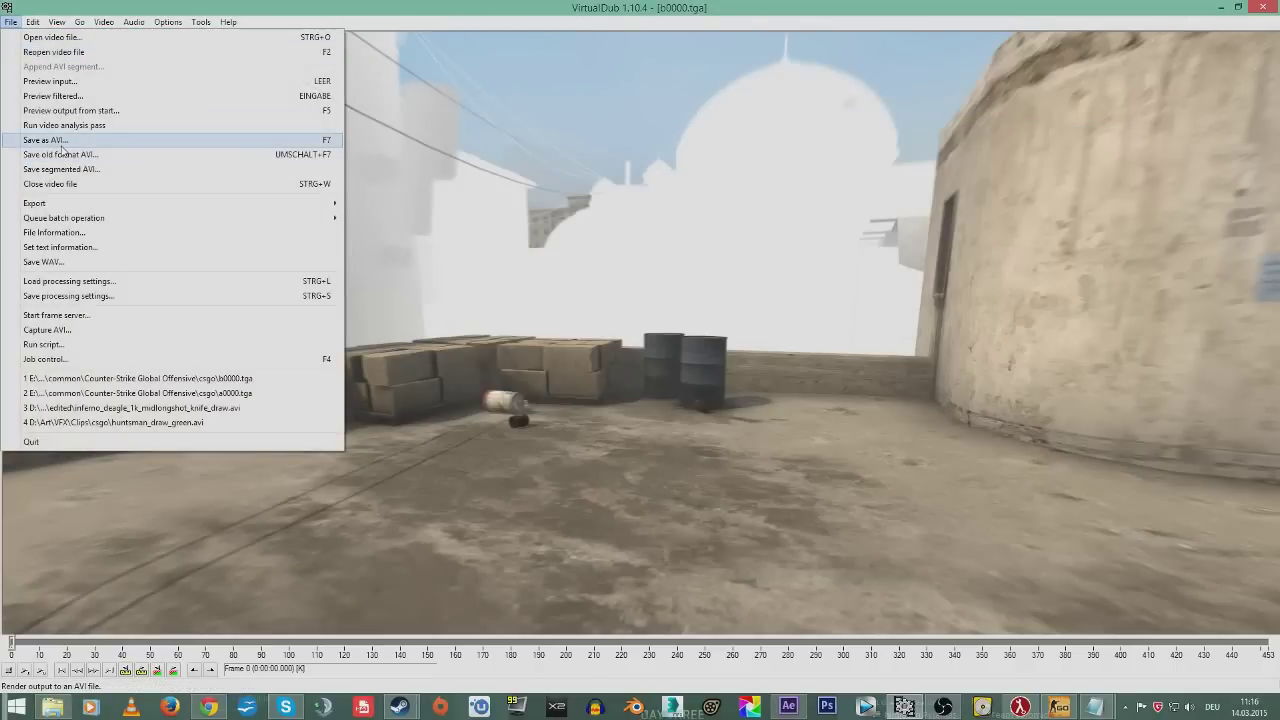
{"action": "left_click", "coordinate": [60, 142]}
{"action": "type", "text": "d"}
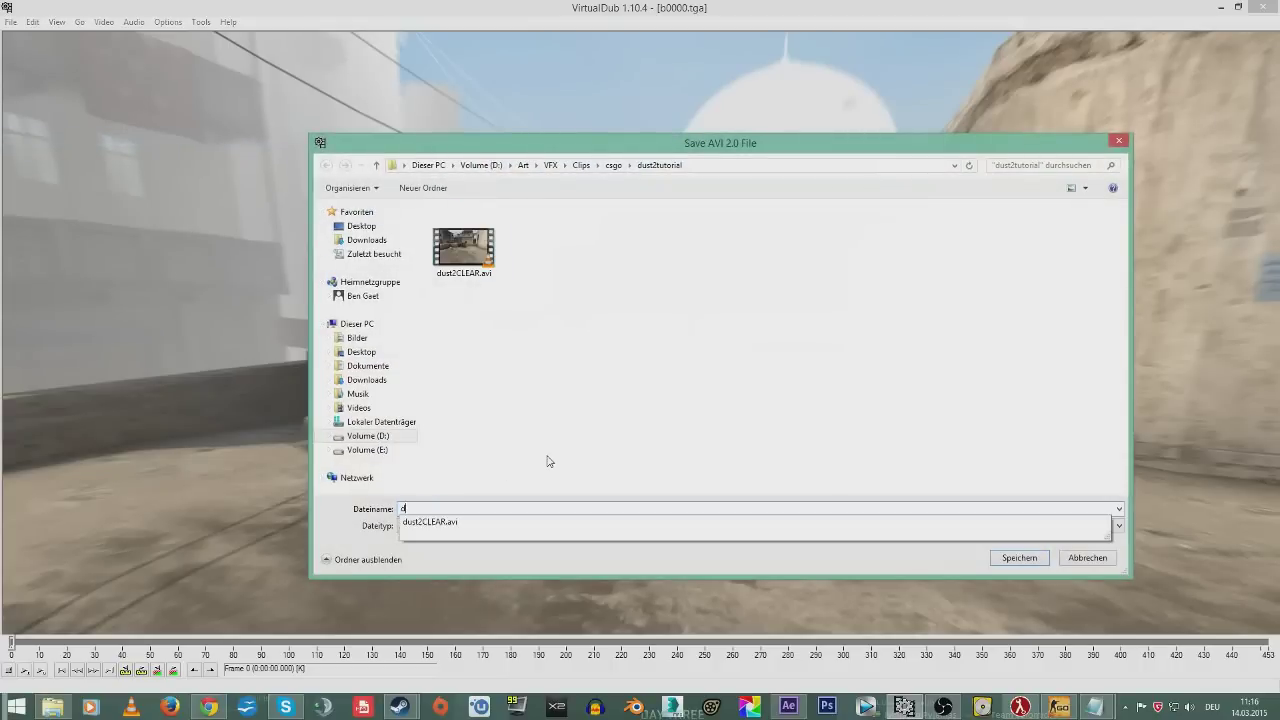
{"action": "type", "text": "ust2_"}
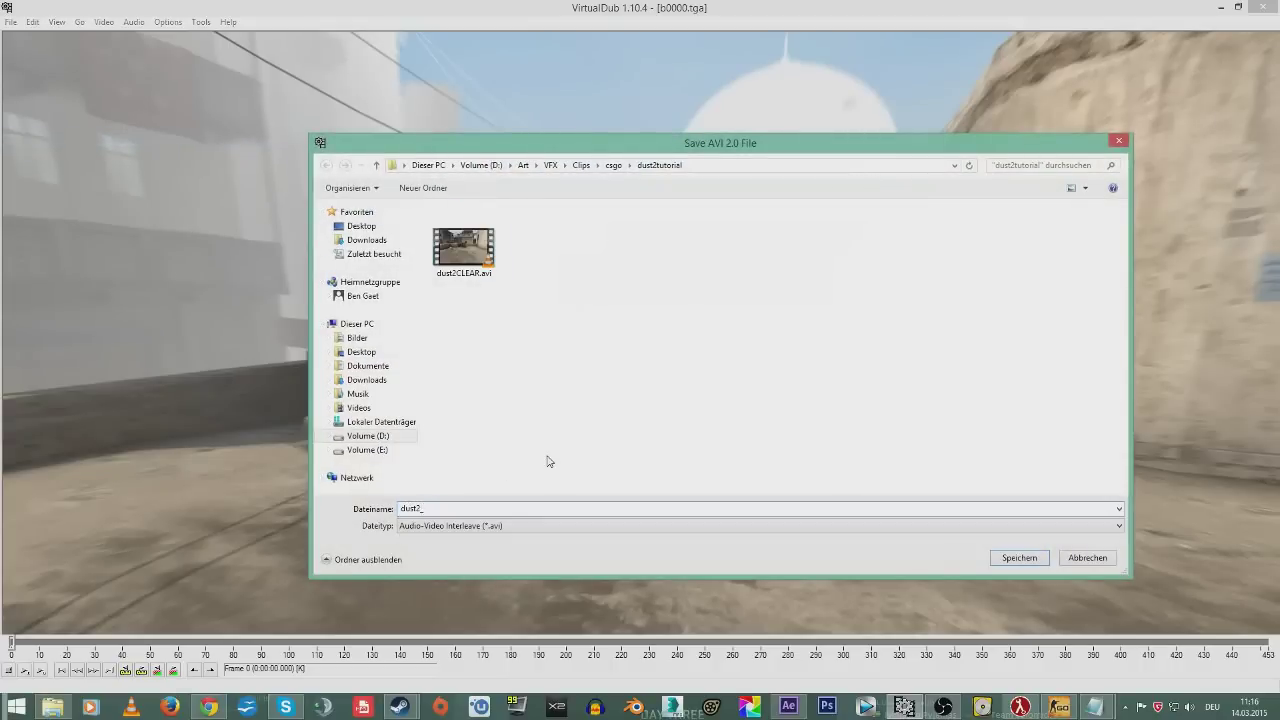
{"action": "type", "text": "DO"}
{"action": "key", "text": "BackSpace"}
{"action": "key", "text": "BackSpace"}
{"action": "key", "text": "BackSpace"}
{"action": "type", "text": "DOF"}
{"action": "key", "text": "Return"}
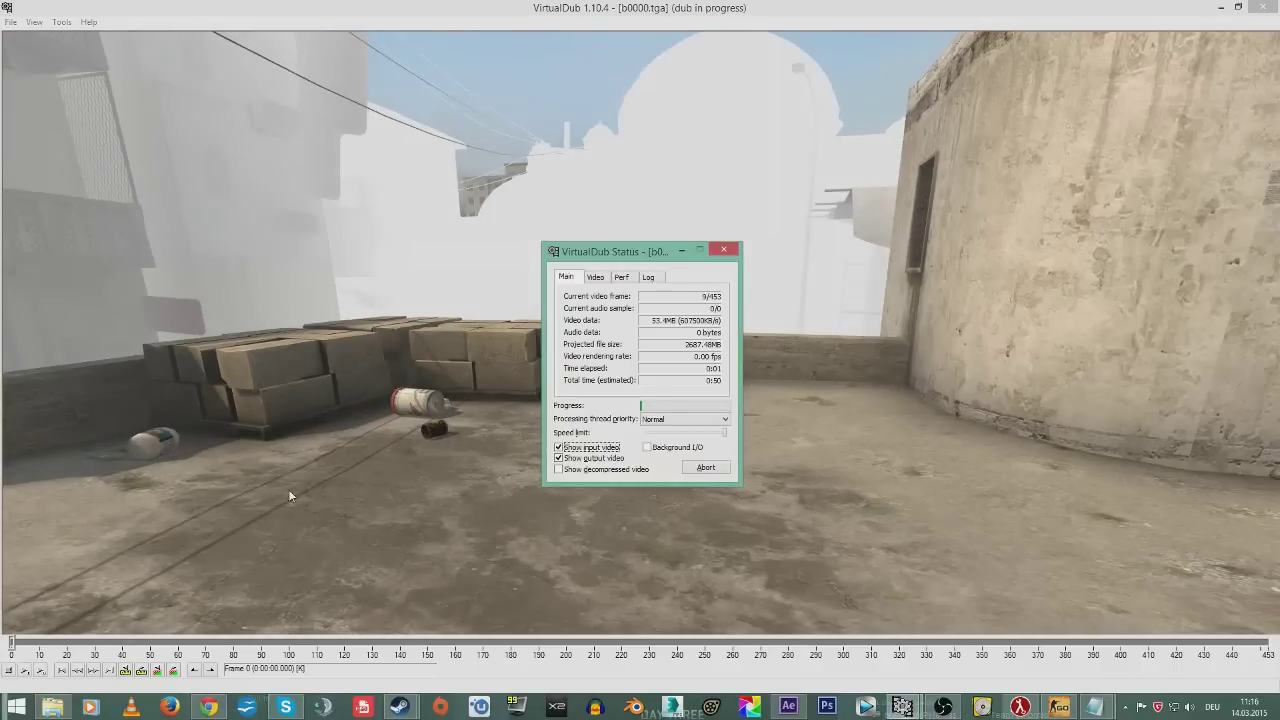
{"action": "left_click", "coordinate": [60, 710]}
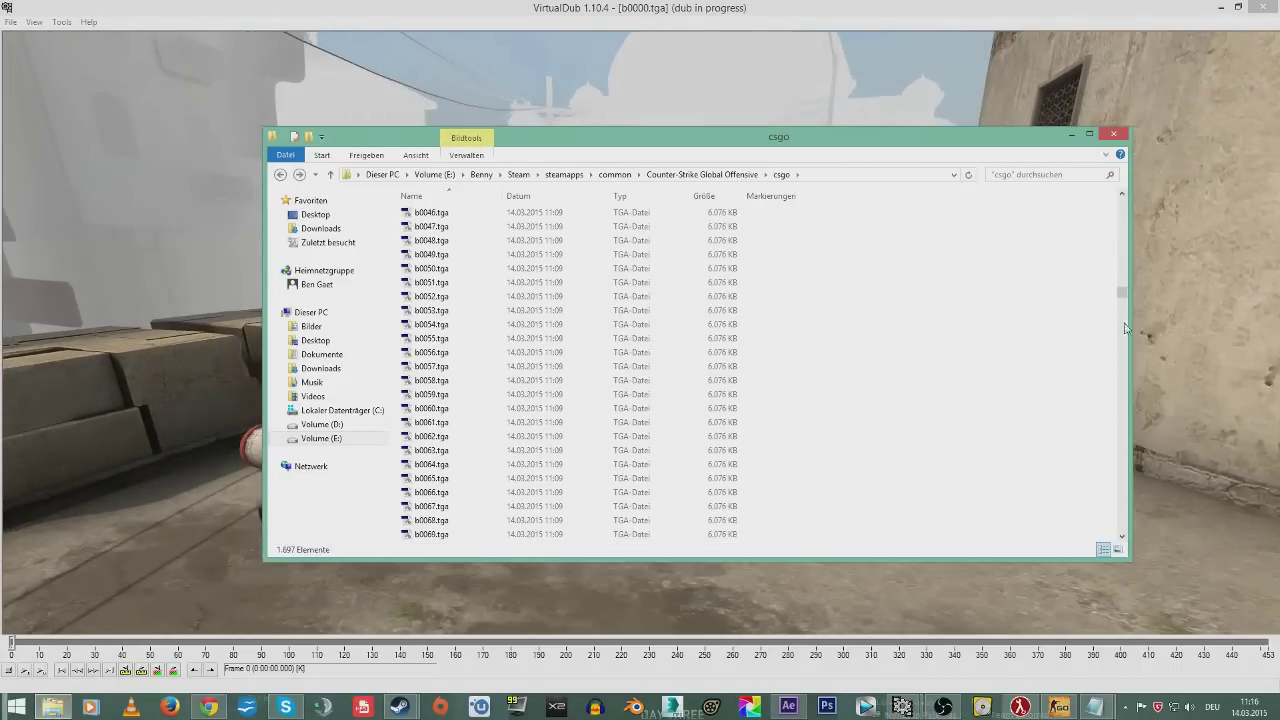
- Find and select d0000.tga in the csgo folder, then move aside and minimize the window
{"action": "left_click_drag", "start_coordinate": [1123, 280], "coordinate": [1124, 343]}
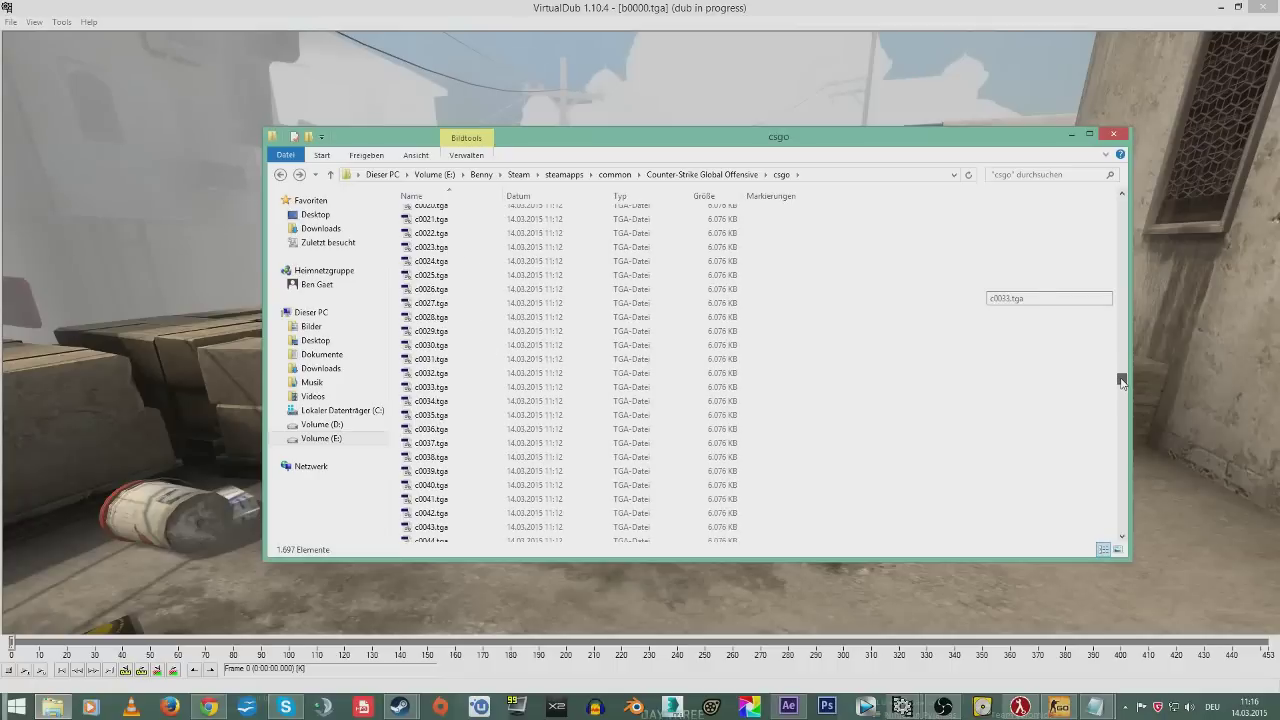
{"action": "left_click_drag", "start_coordinate": [1122, 372], "coordinate": [1122, 374]}
{"action": "left_click", "coordinate": [514, 365]}
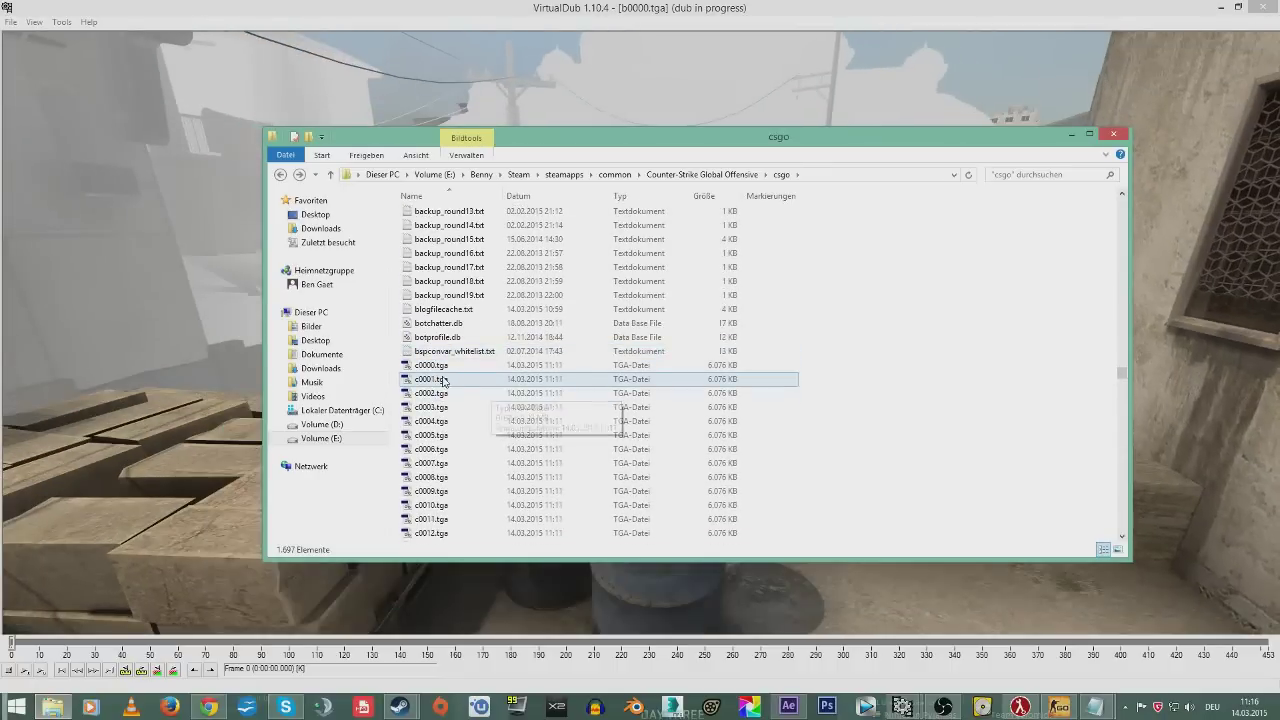
{"action": "left_click", "coordinate": [524, 368]}
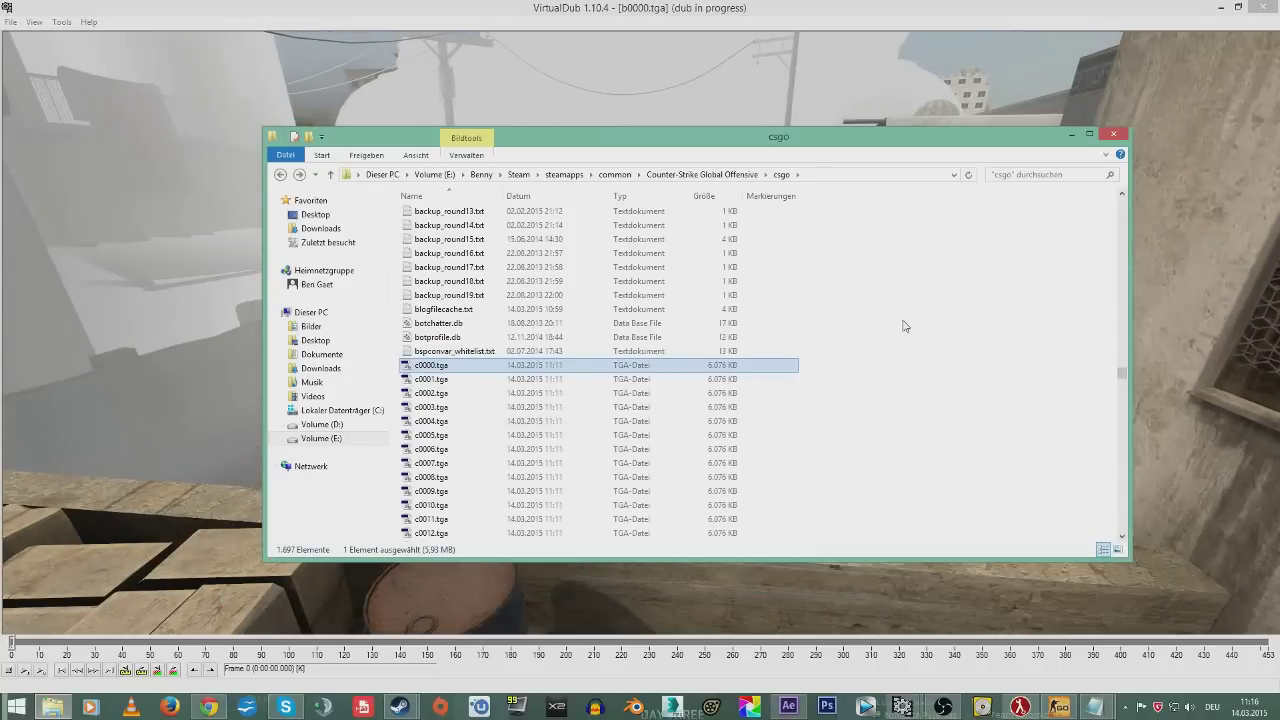
{"action": "scroll", "coordinate": [905, 332], "scroll_direction": "down", "scroll_amount": 2}
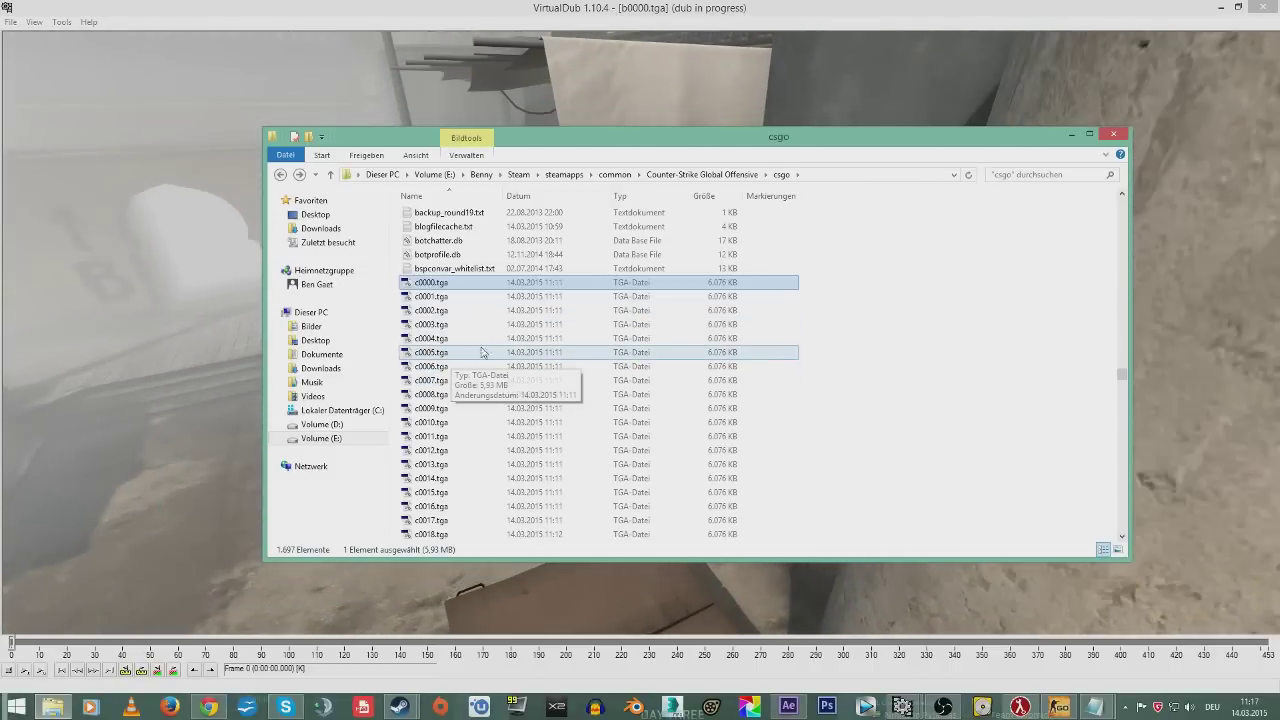
{"action": "scroll", "coordinate": [487, 284], "scroll_direction": "down", "scroll_amount": 1}
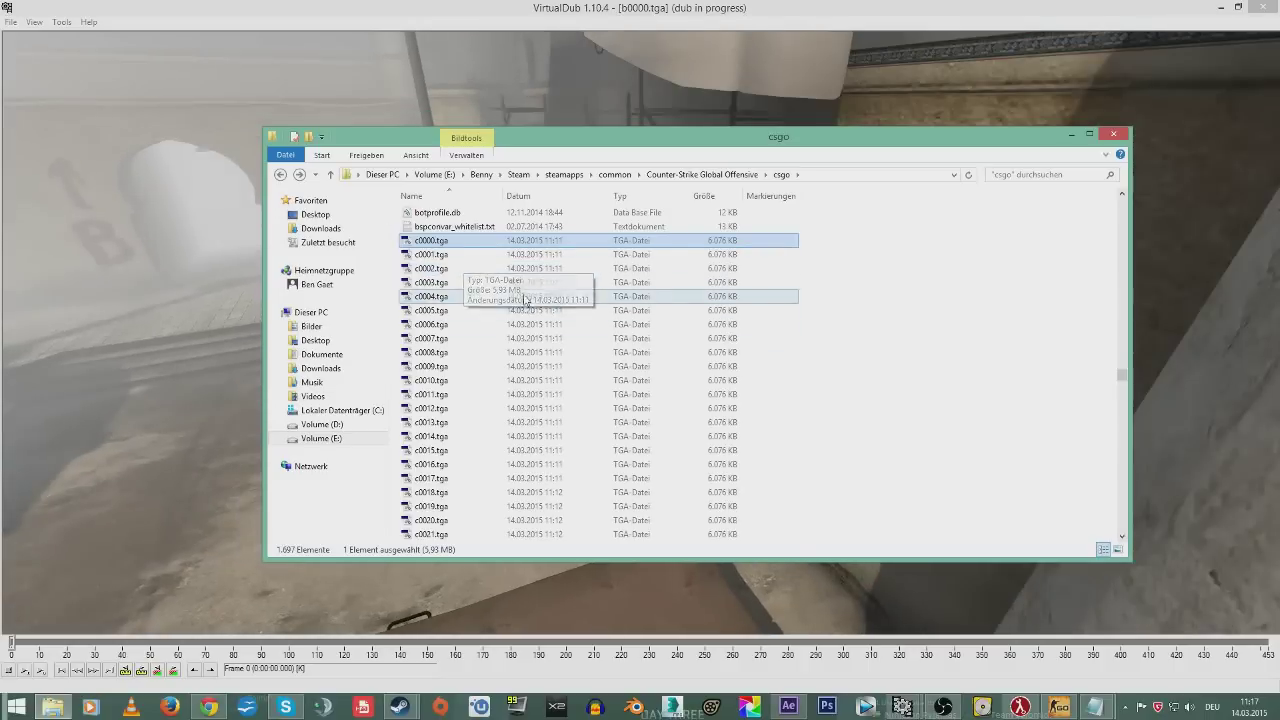
{"action": "scroll", "coordinate": [432, 250], "scroll_direction": "up", "scroll_amount": 8}
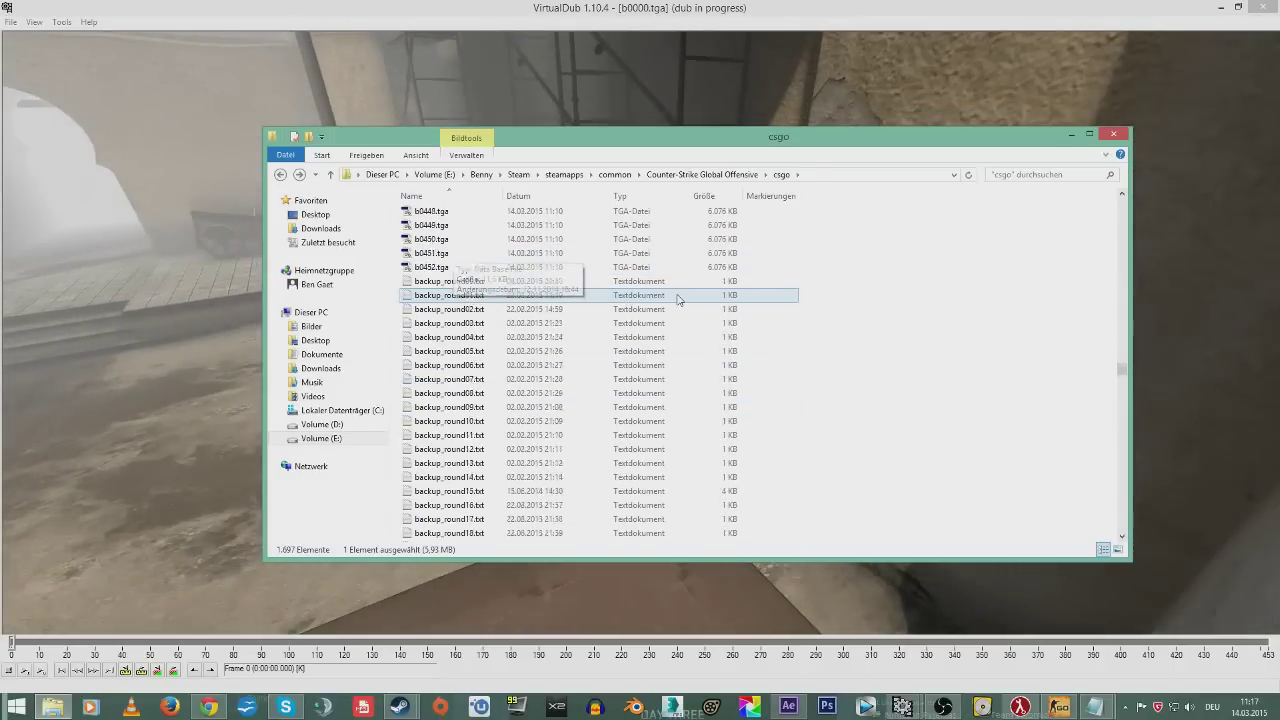
{"action": "scroll", "coordinate": [545, 340], "scroll_direction": "down", "scroll_amount": 8}
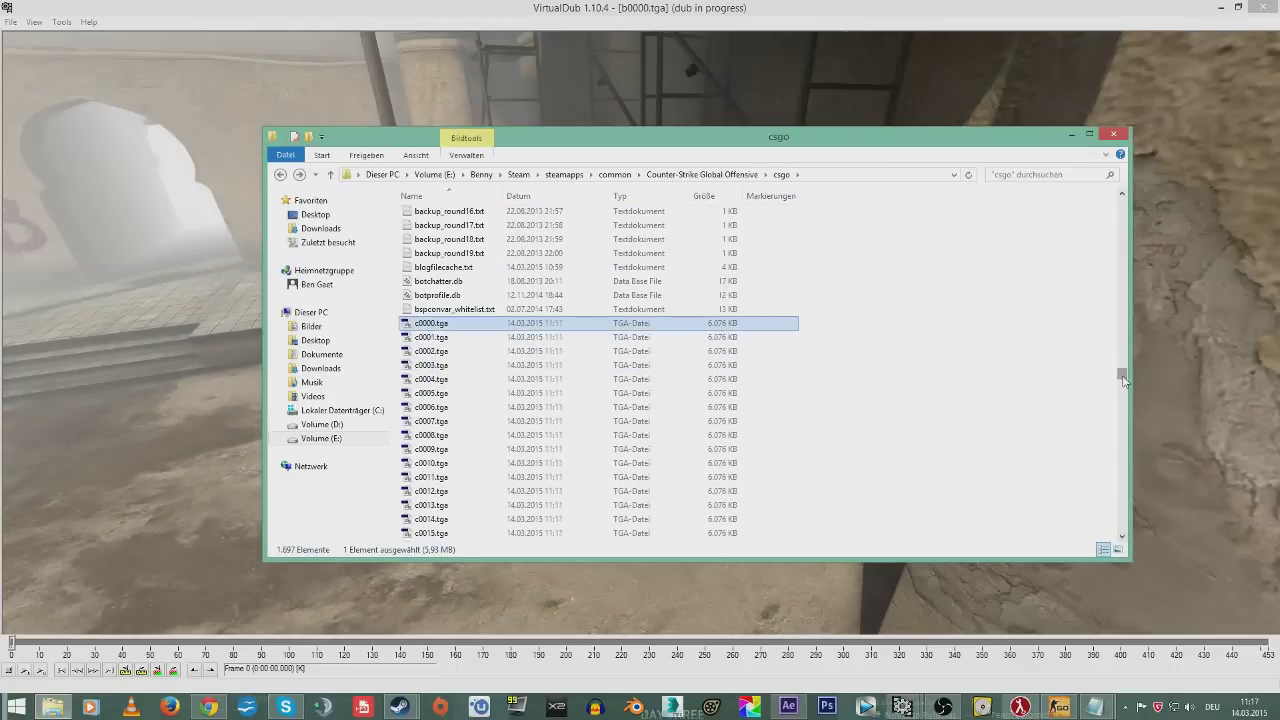
{"action": "left_click_drag", "start_coordinate": [1123, 376], "coordinate": [1122, 429]}
{"action": "scroll", "coordinate": [443, 320], "scroll_direction": "down", "scroll_amount": 4}
{"action": "left_click", "coordinate": [440, 255]}
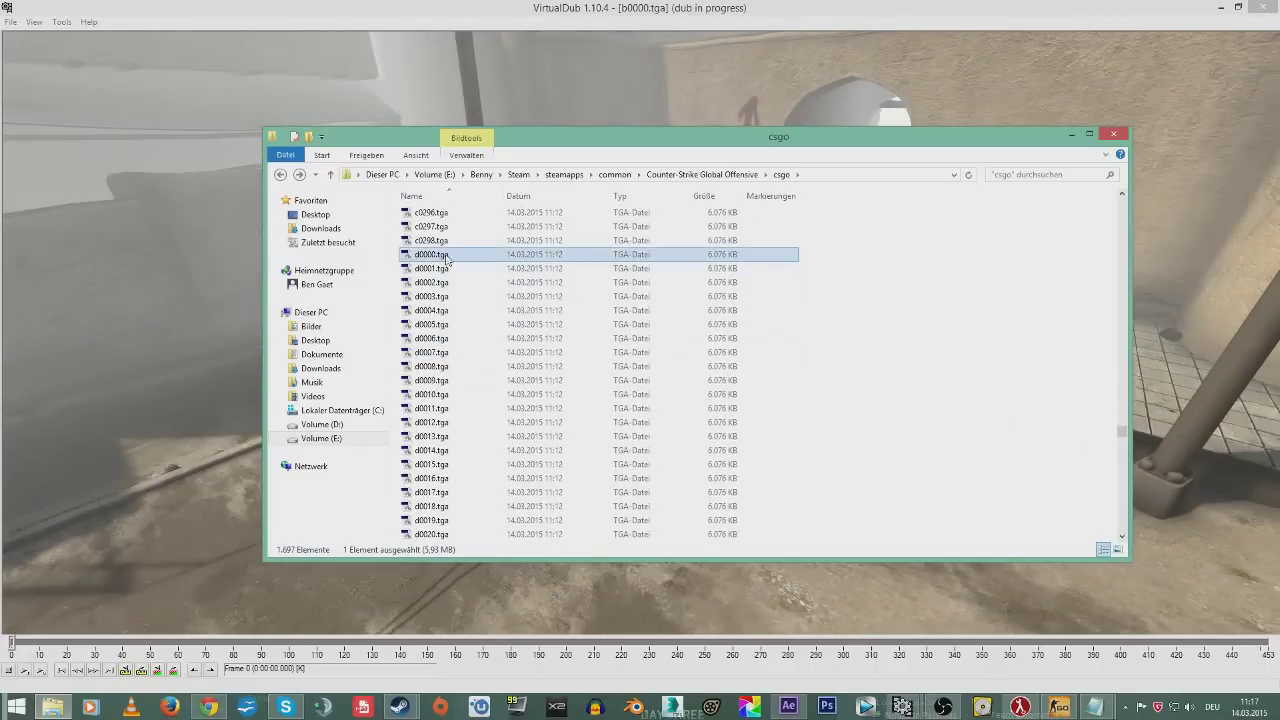
{"action": "mouse_move", "coordinate": [594, 146]}
{"action": "left_mouse_down"}
{"action": "mouse_move", "coordinate": [686, 441]}
{"action": "mouse_move", "coordinate": [680, 353]}
{"action": "mouse_move", "coordinate": [607, 132]}
{"action": "left_mouse_up"}
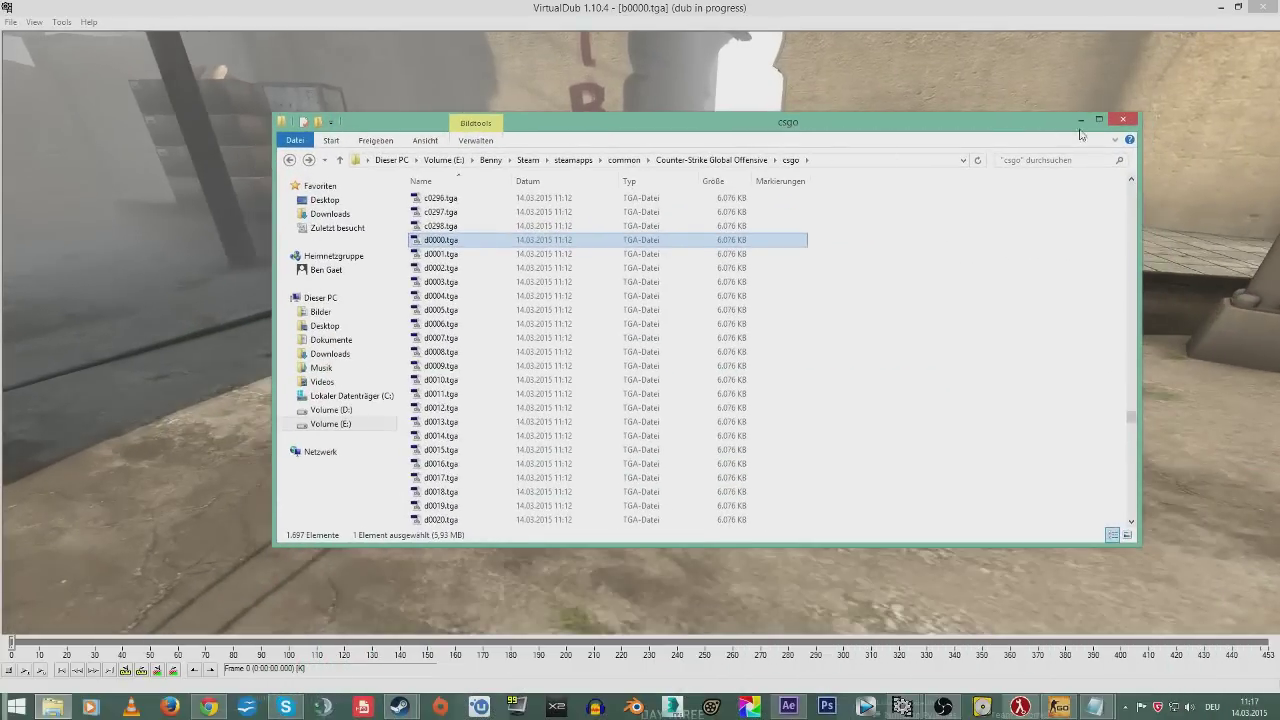
{"action": "left_click", "coordinate": [1084, 121]}
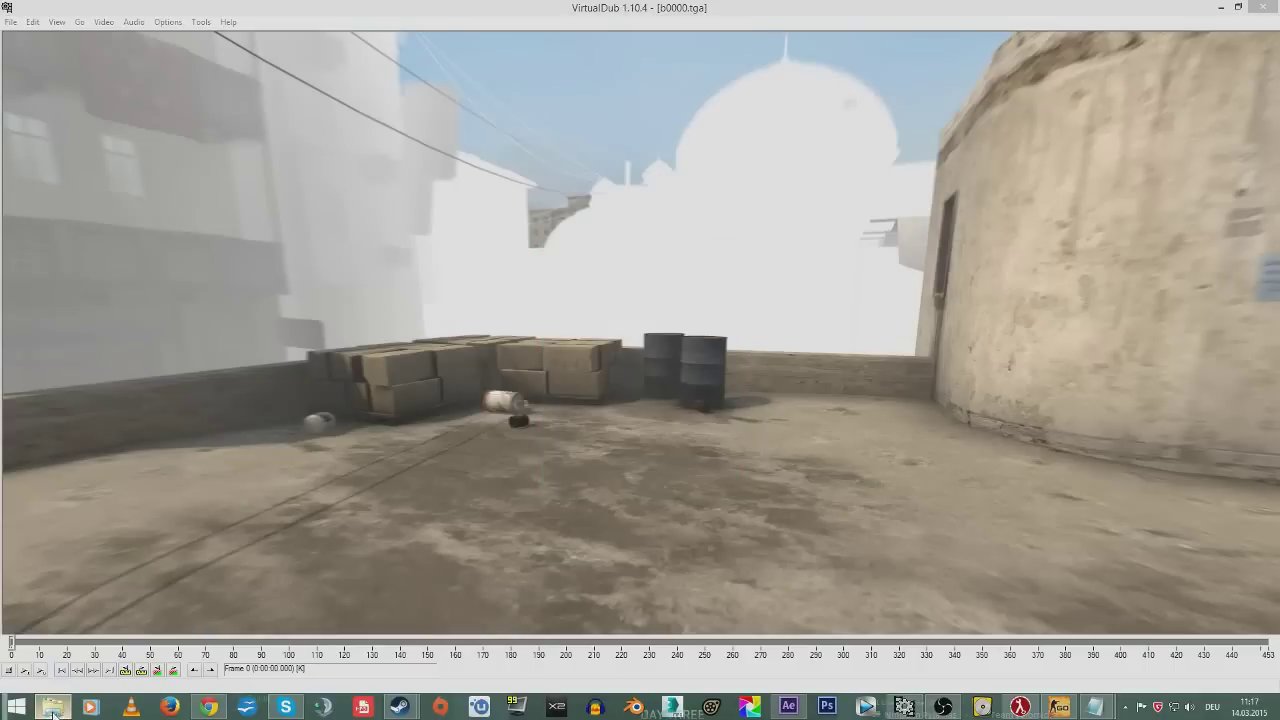
- Load d0000.tga into VirtualDub and render it as dust2GREEN.avi
{"action": "left_click", "coordinate": [52, 708]}
{"action": "left_click_drag", "start_coordinate": [437, 252], "coordinate": [164, 281]}
{"action": "left_click", "coordinate": [10, 21]}
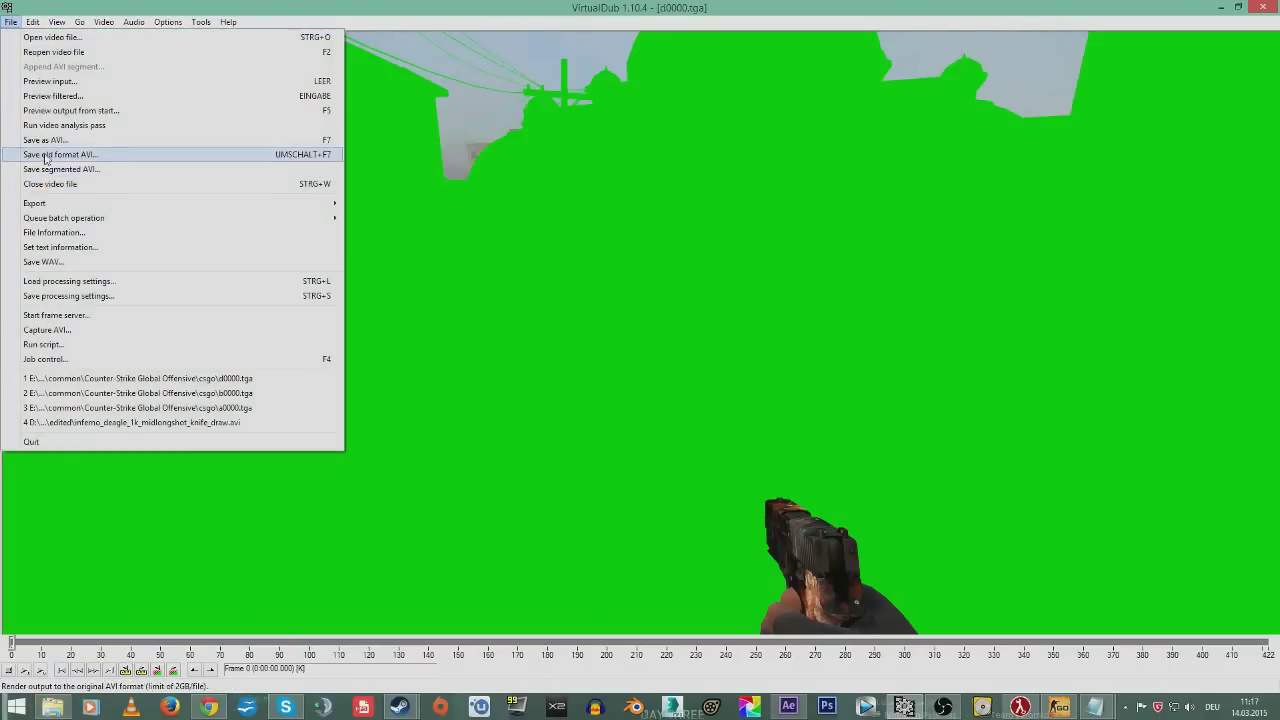
{"action": "left_click", "coordinate": [63, 134]}
{"action": "type", "text": "du"}
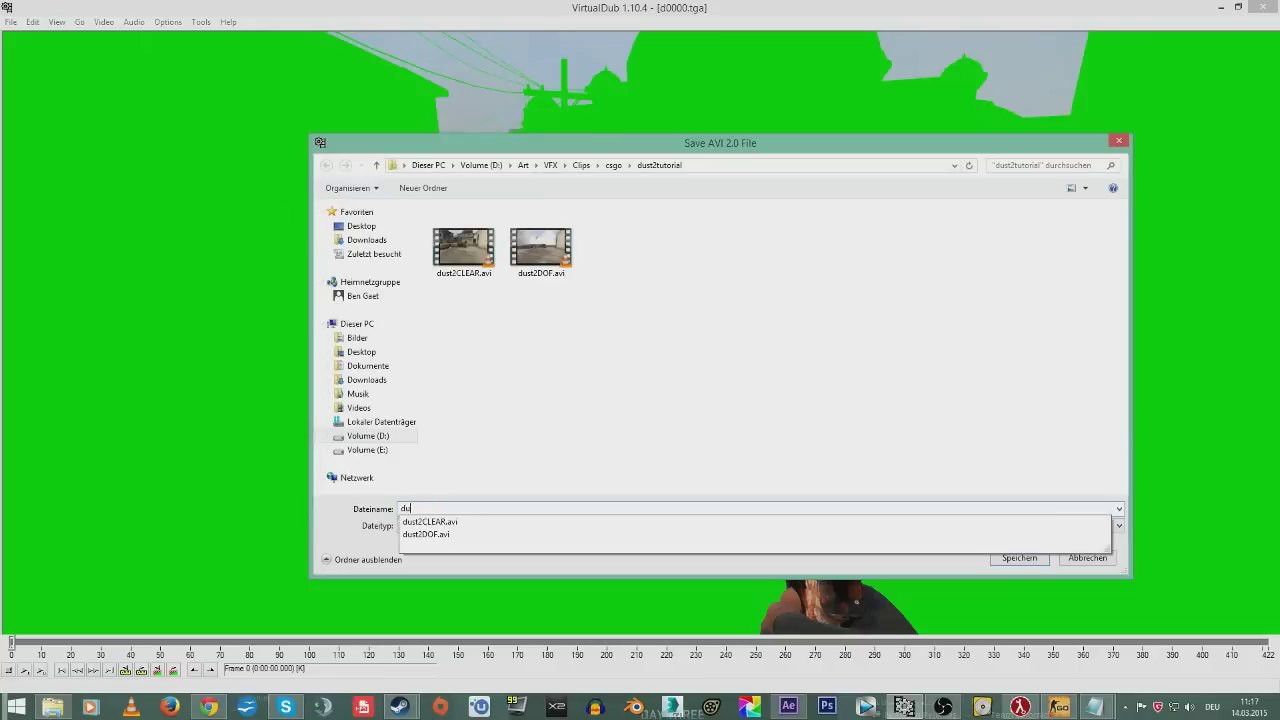
{"action": "type", "text": "st2GREEN"}
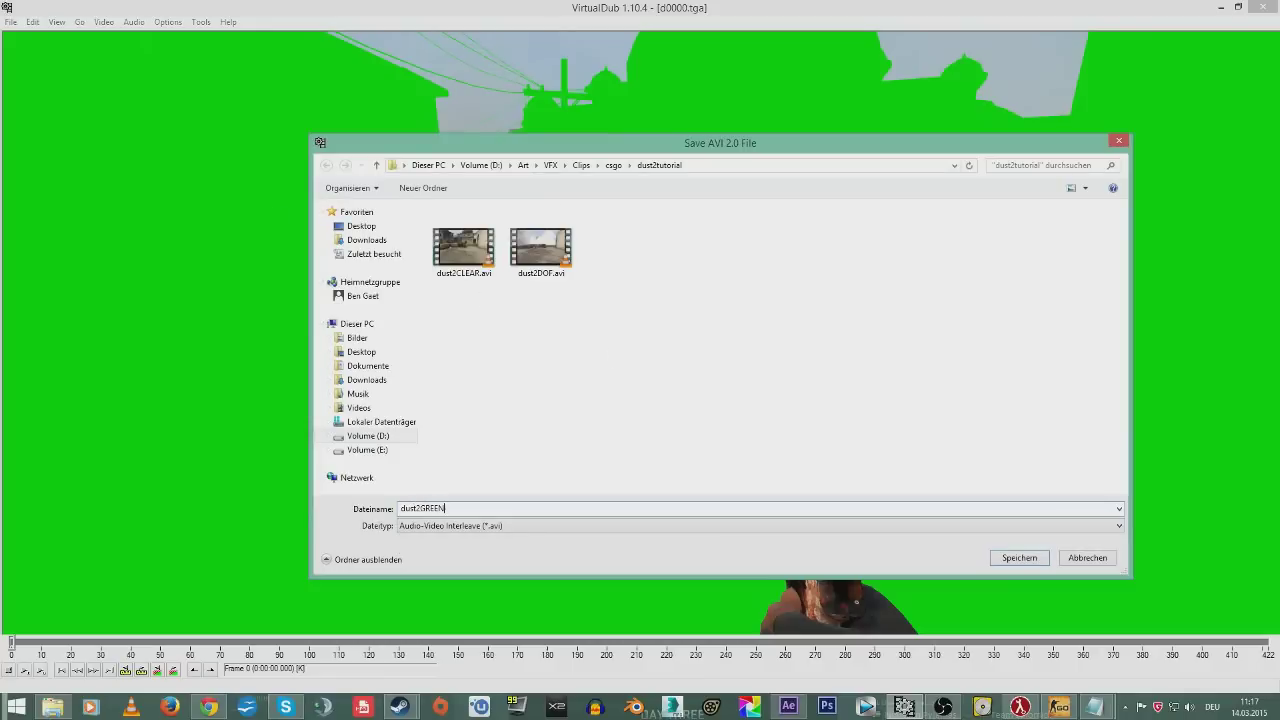
{"action": "key", "text": "Return"}
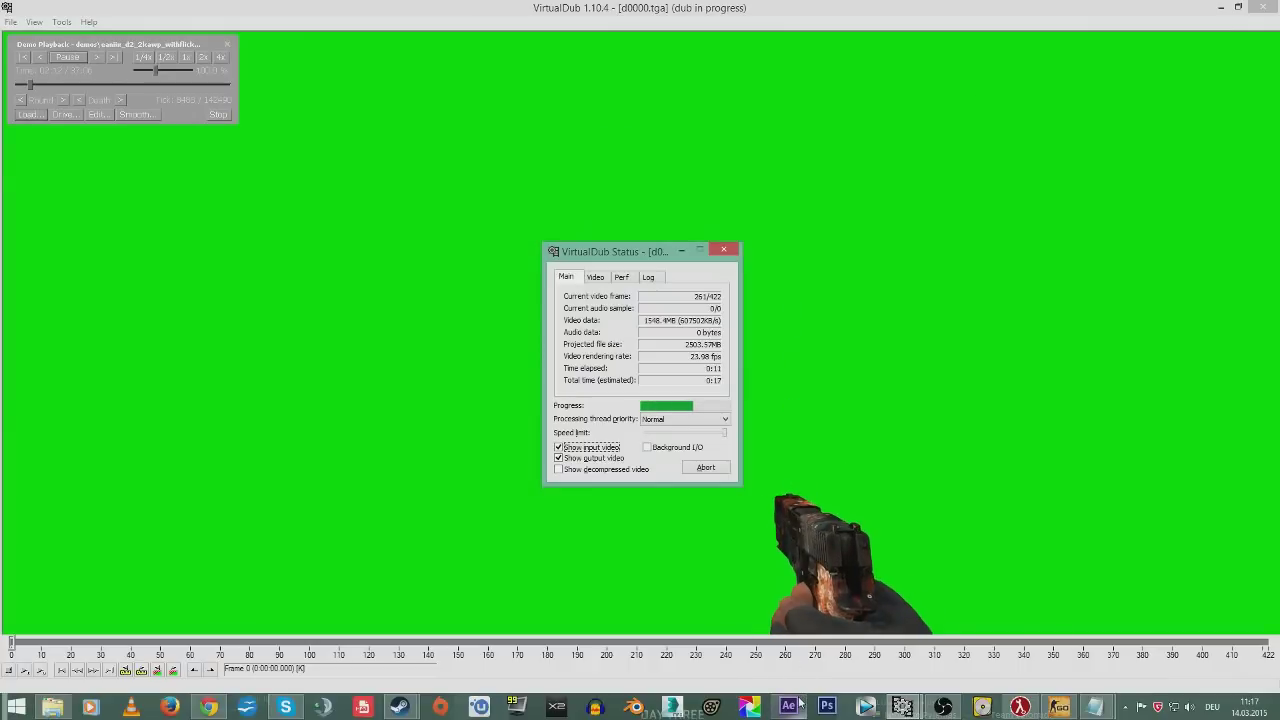
- Switch to After Effects, show the Project panel, then bring up the Start screen
{"action": "mouse_move", "coordinate": [799, 705]}
{"action": "left_click", "coordinate": [794, 633]}
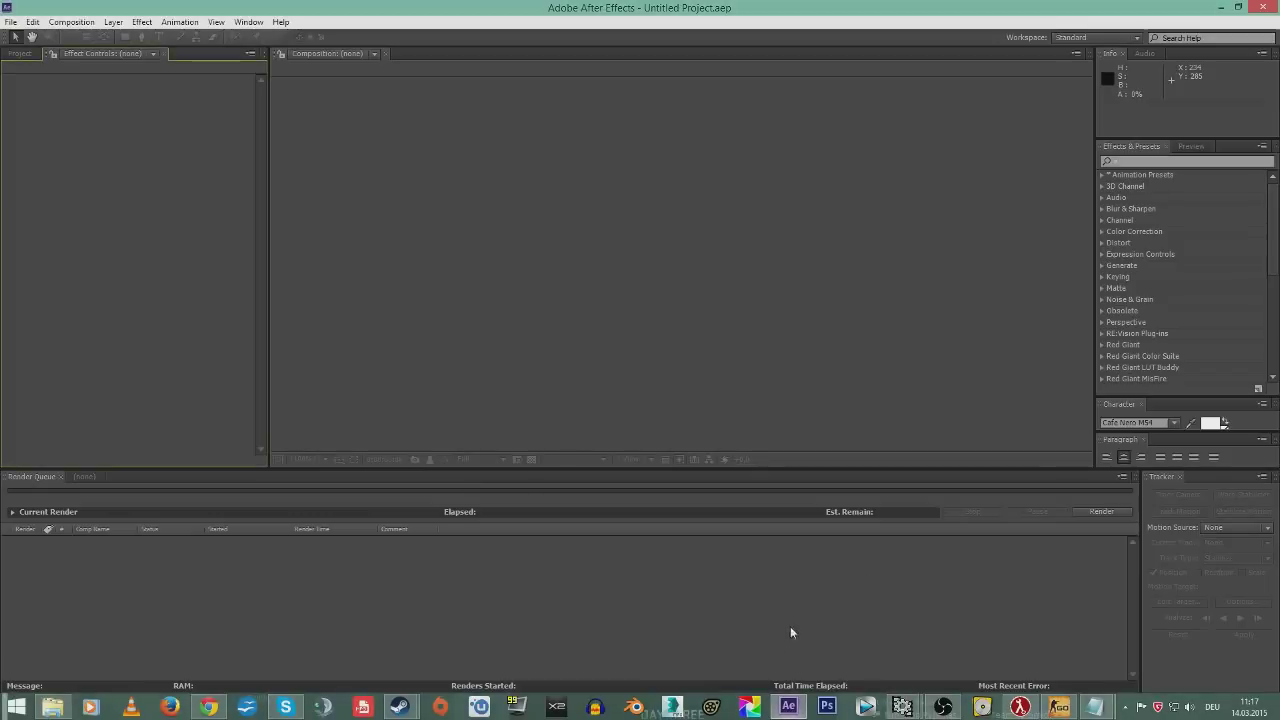
{"action": "left_click", "coordinate": [20, 53]}
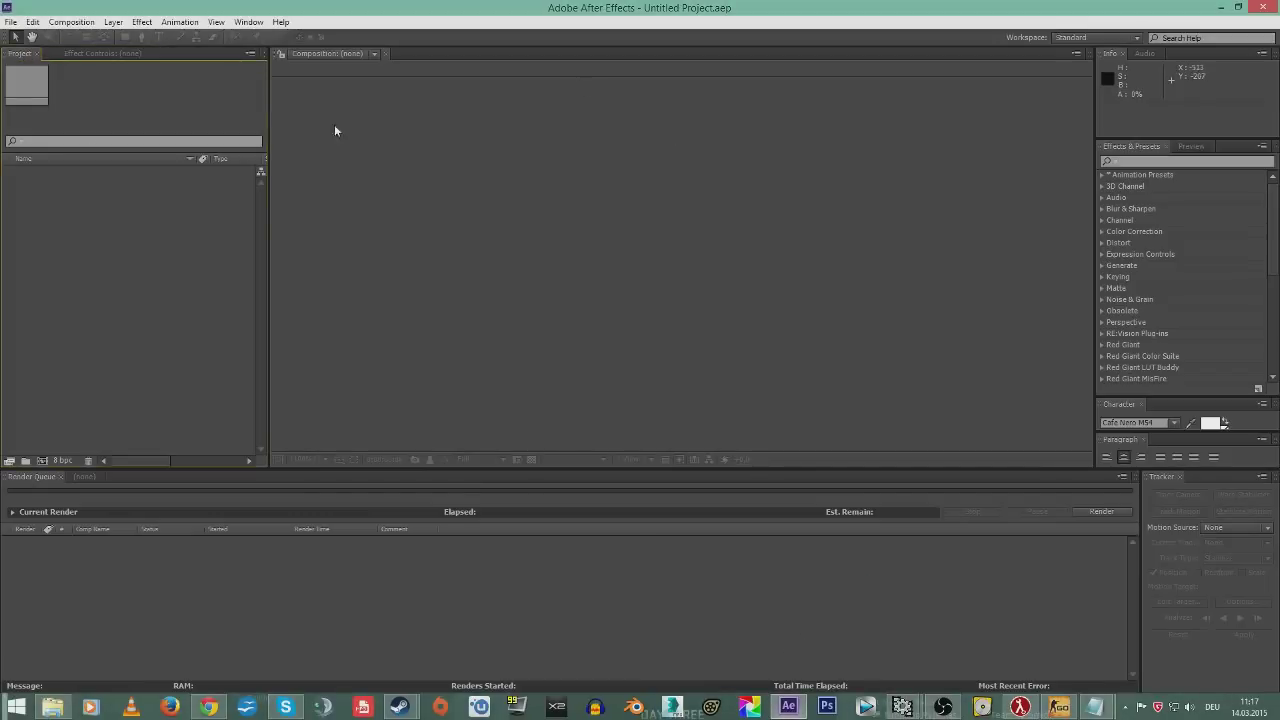
{"action": "mouse_move", "coordinate": [62, 704]}
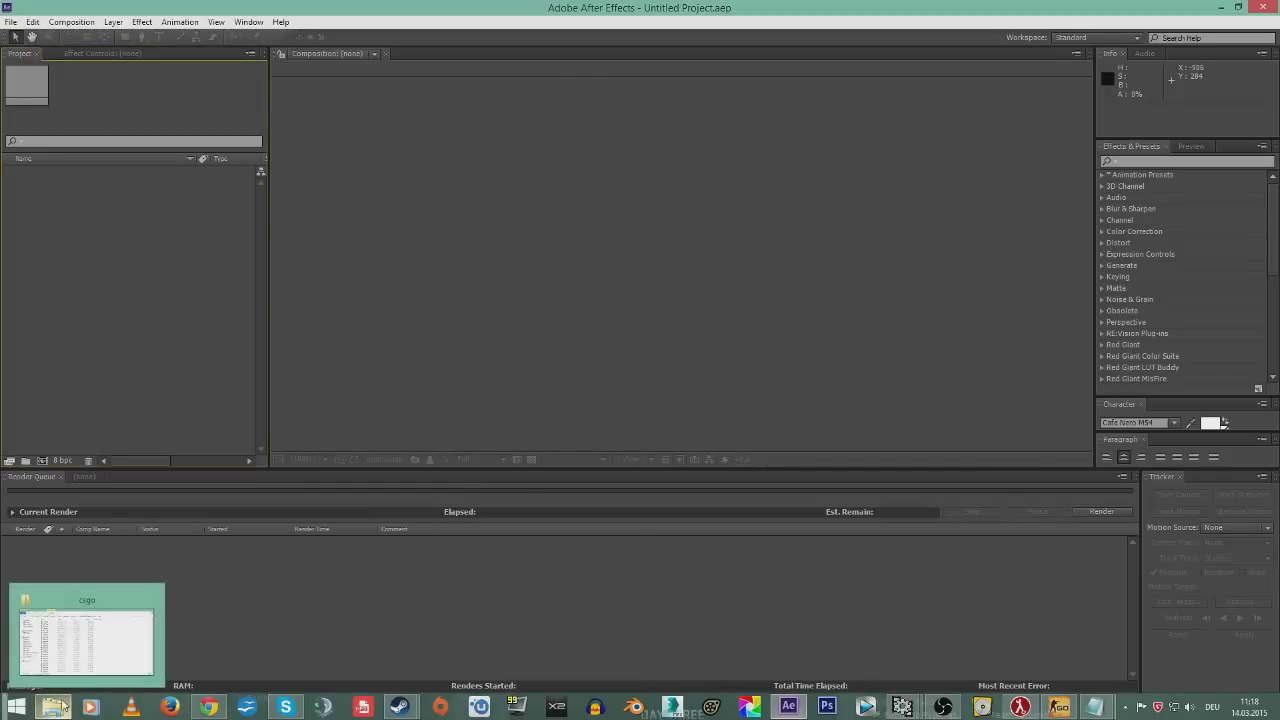
{"action": "key", "text": "super"}
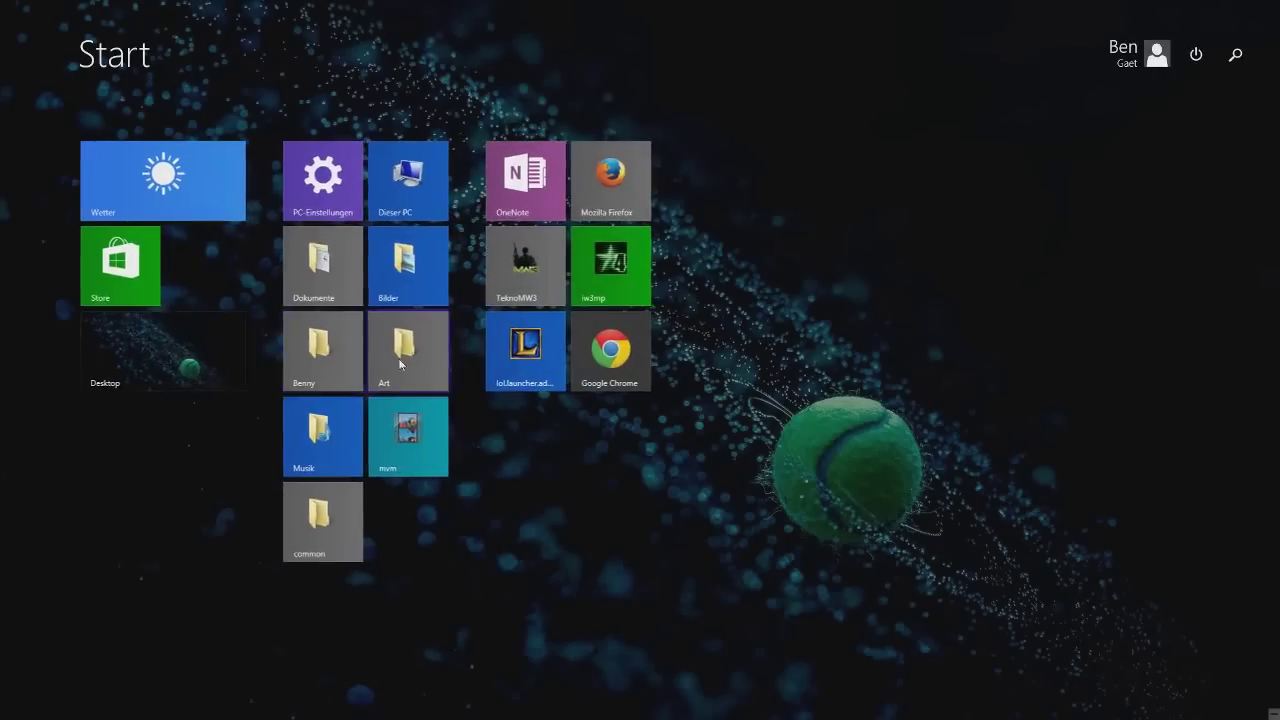
- Browse Art > VFX > Clips > csgo > dust2tutorial in Explorer
{"action": "left_click", "coordinate": [400, 358]}
{"action": "double_click", "coordinate": [451, 287]}
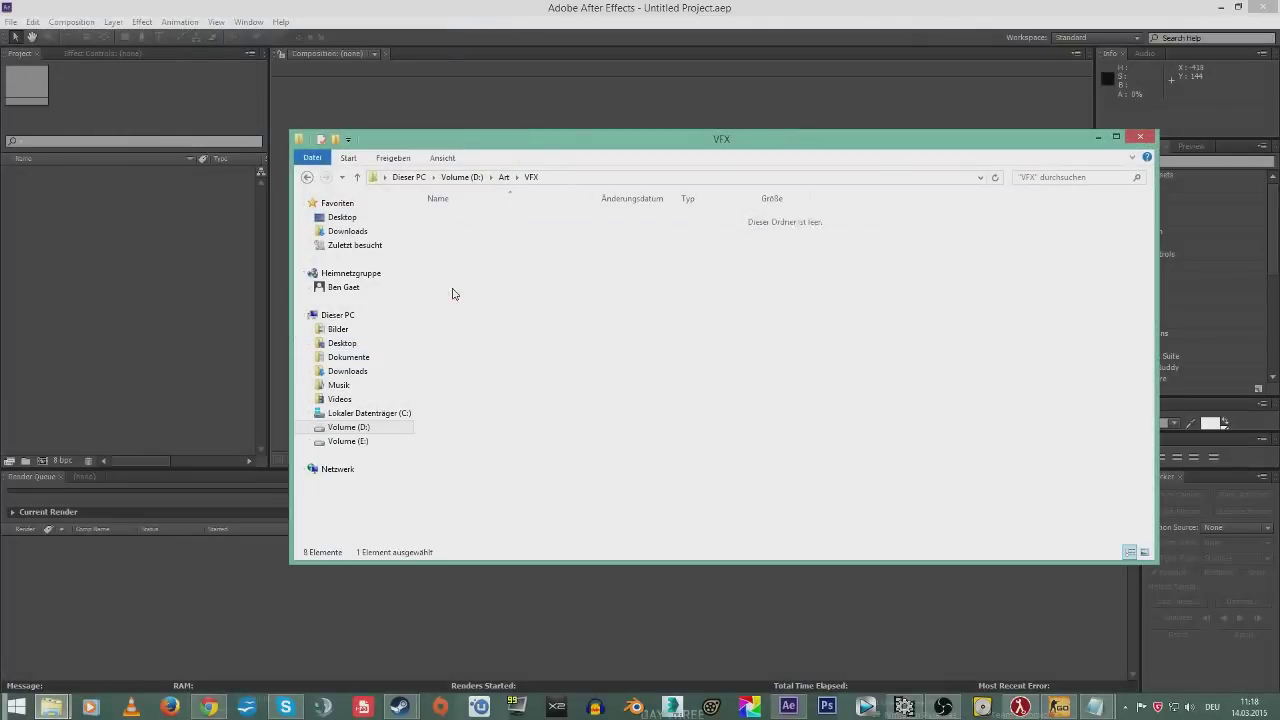
{"action": "left_click", "coordinate": [464, 234]}
{"action": "double_click", "coordinate": [464, 234]}
{"action": "key", "text": "alt+Left"}
{"action": "double_click", "coordinate": [466, 246]}
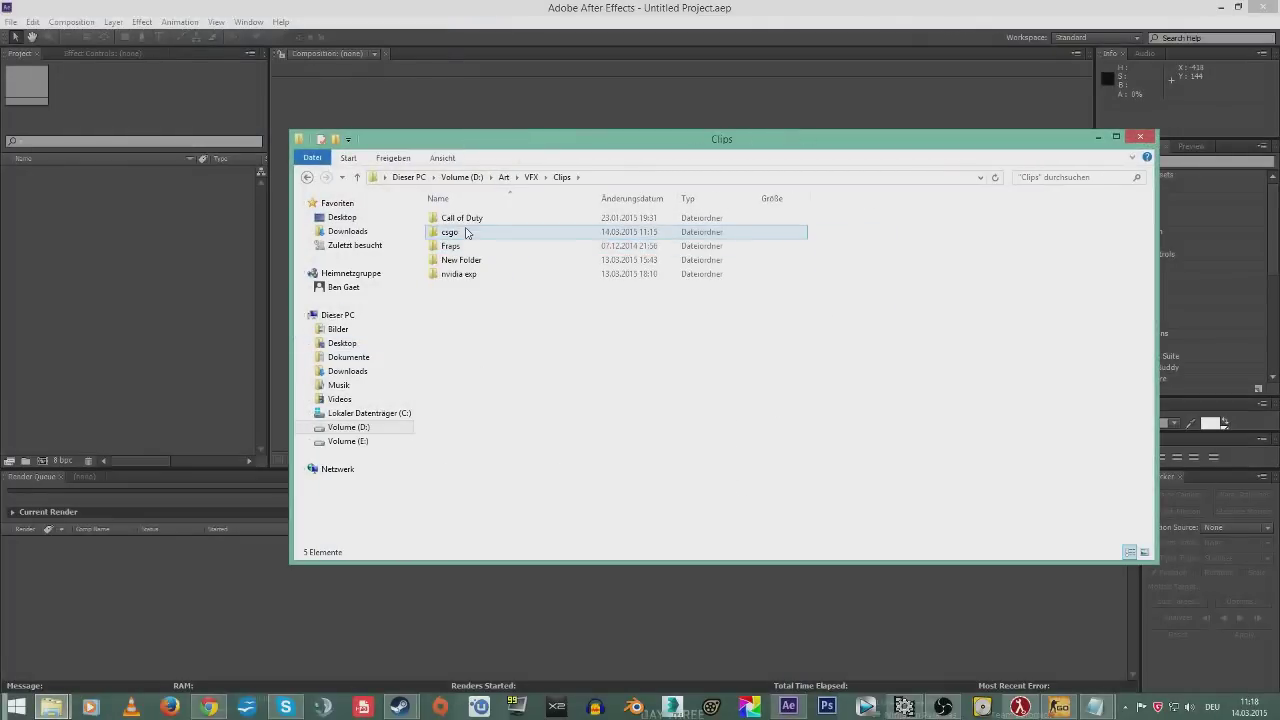
{"action": "double_click", "coordinate": [465, 232]}
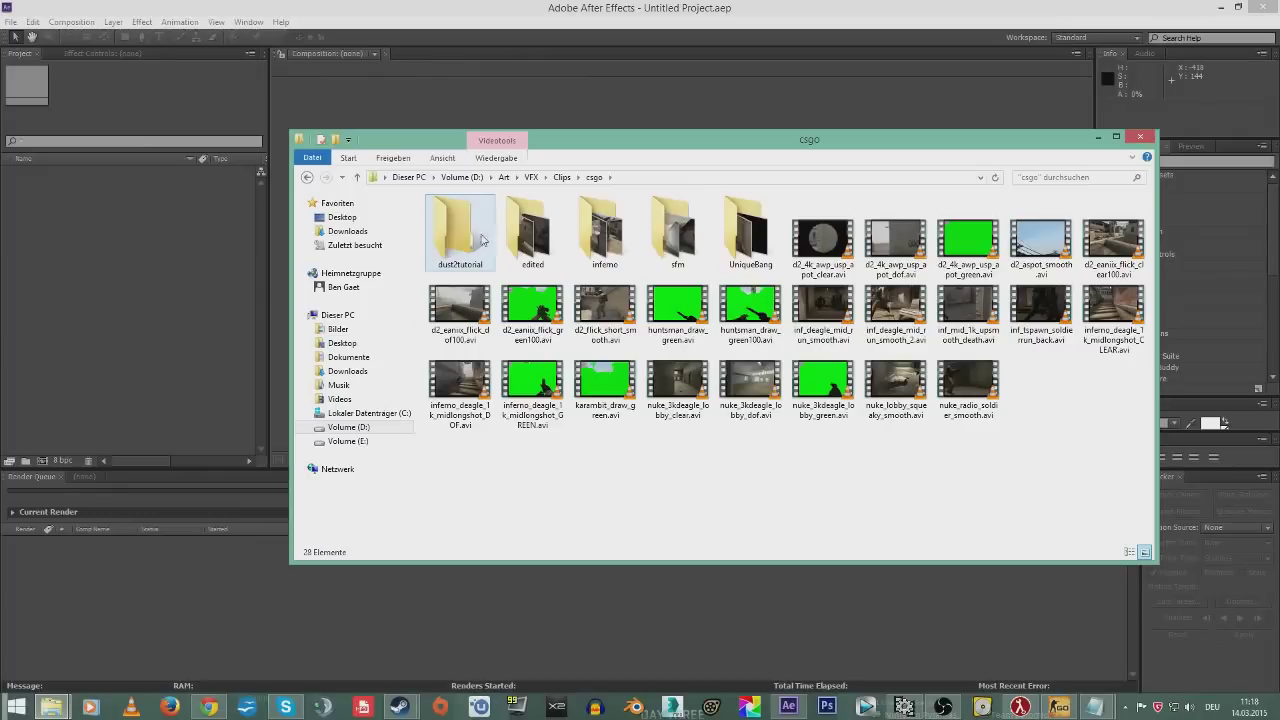
{"action": "double_click", "coordinate": [480, 238]}
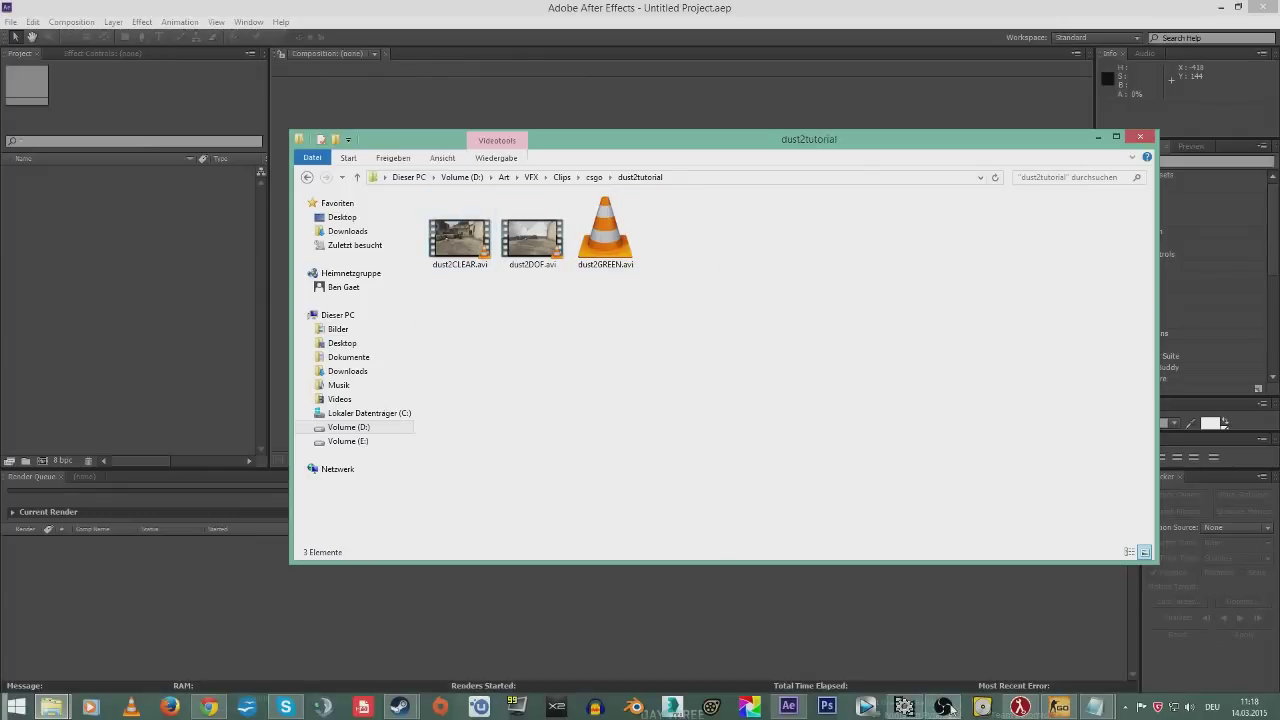
- Close VirtualDub and return to the csgo frames folder window
{"action": "left_click", "coordinate": [905, 707]}
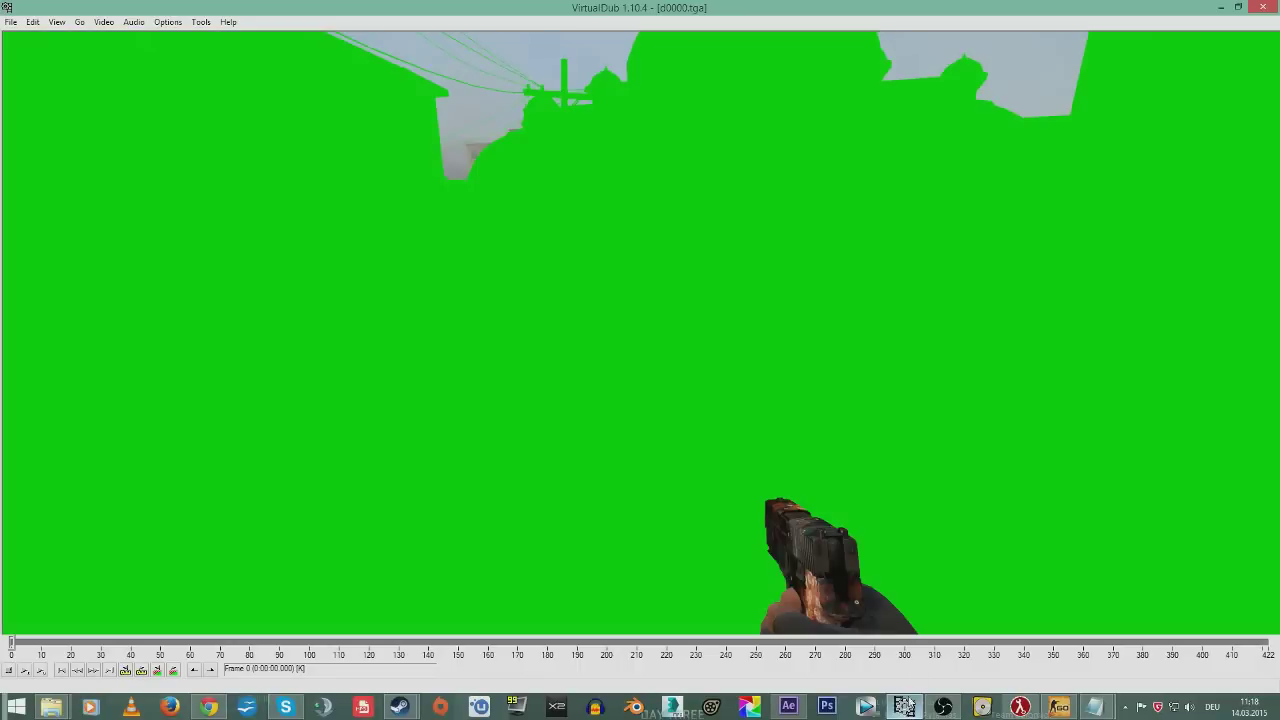
{"action": "left_click", "coordinate": [1266, 7]}
{"action": "mouse_move", "coordinate": [55, 706]}
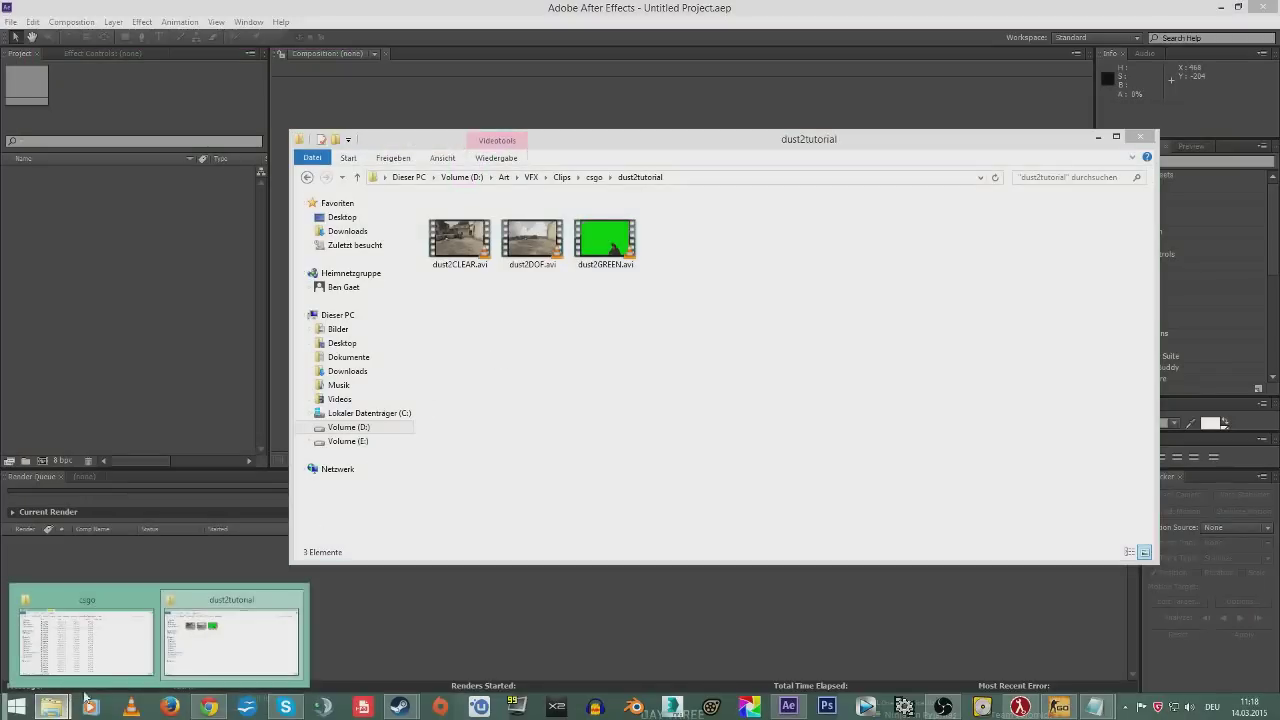
{"action": "left_click", "coordinate": [191, 648]}
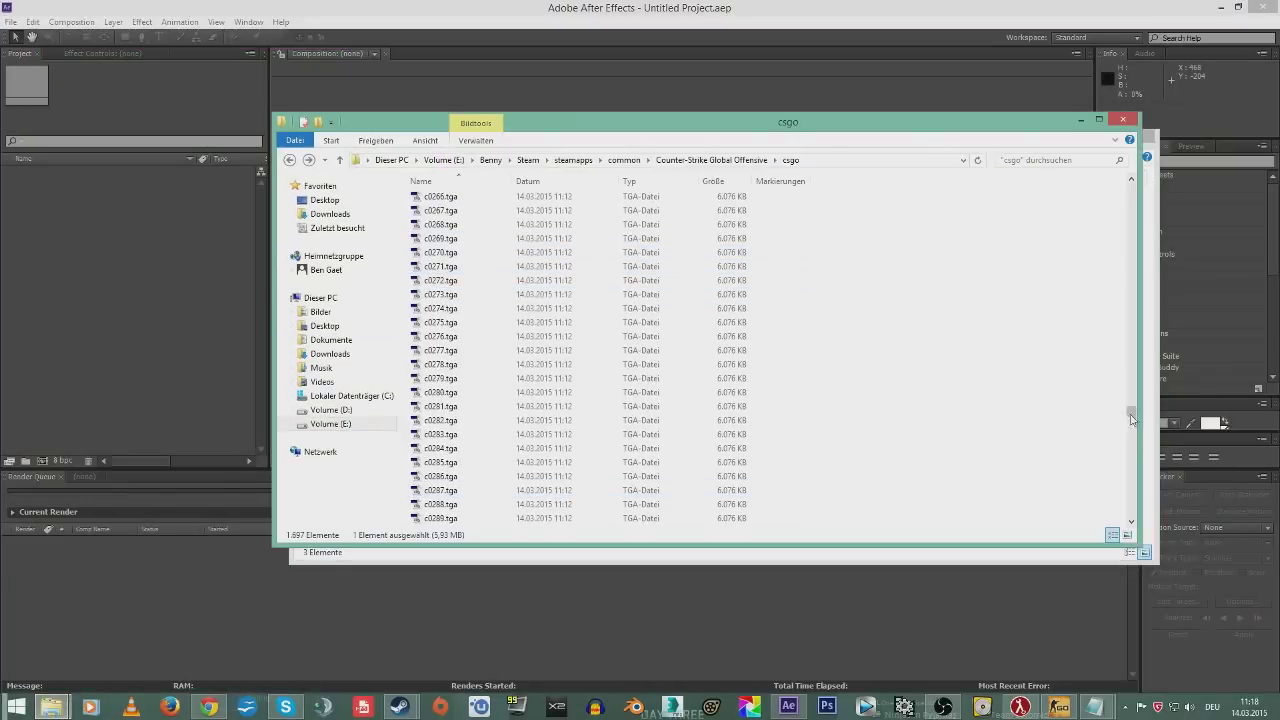
- Maximize the csgo folder and browse its remover batch files and TGA frames
{"action": "left_click_drag", "start_coordinate": [1131, 418], "coordinate": [1131, 187]}
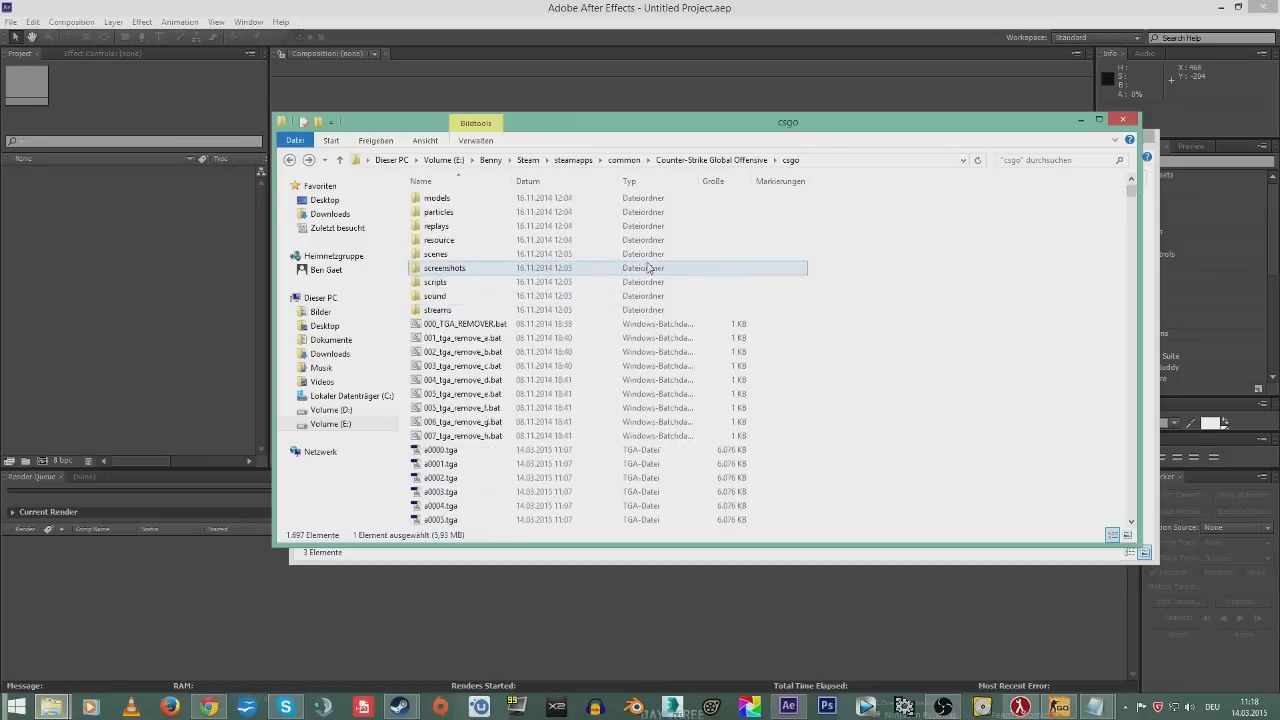
{"action": "scroll", "coordinate": [650, 268], "scroll_direction": "down", "scroll_amount": 3}
{"action": "scroll", "coordinate": [468, 295], "scroll_direction": "up", "scroll_amount": 5}
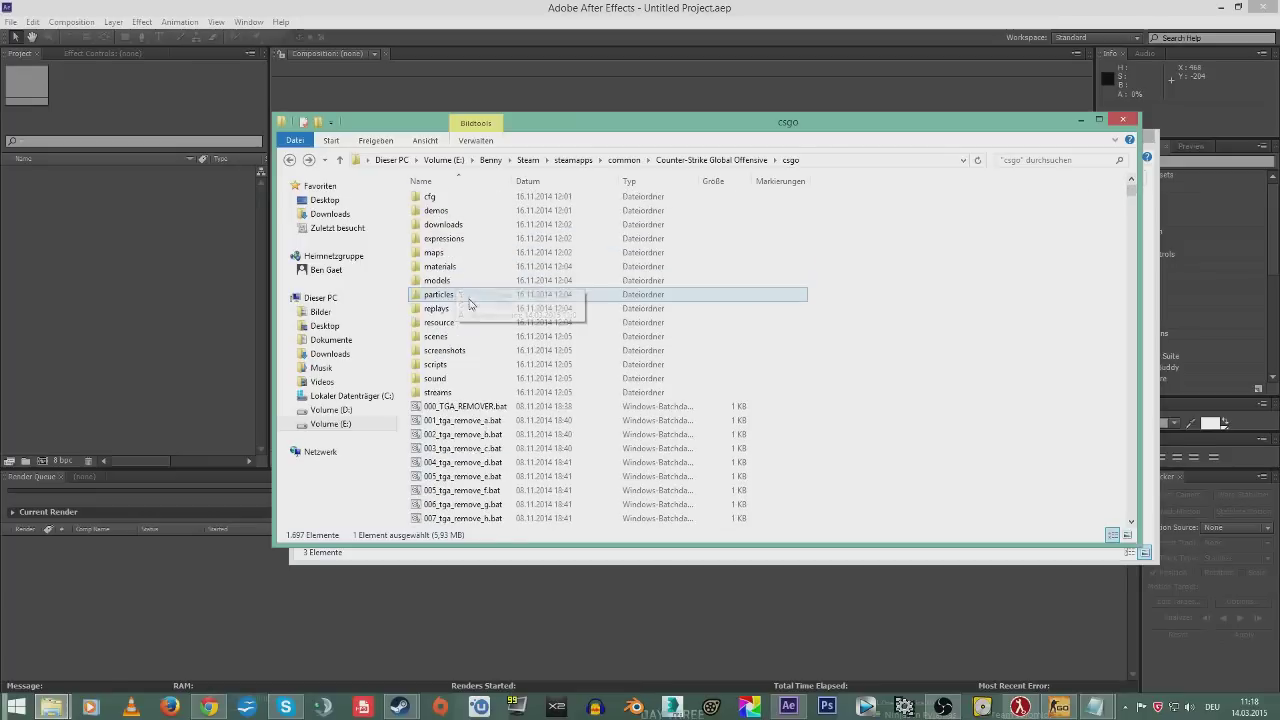
{"action": "left_click", "coordinate": [465, 406]}
{"action": "scroll", "coordinate": [460, 330], "scroll_direction": "down", "scroll_amount": 3}
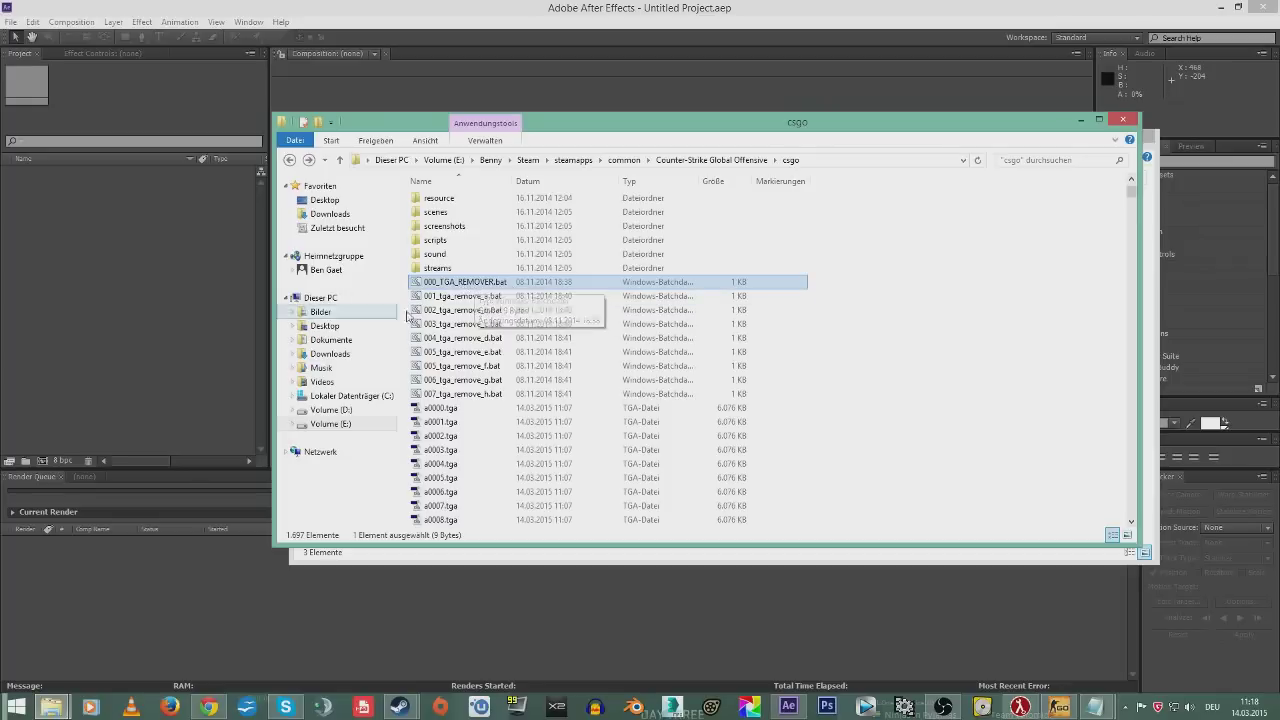
{"action": "left_click", "coordinate": [442, 408]}
{"action": "scroll", "coordinate": [472, 436], "scroll_direction": "down", "scroll_amount": 3}
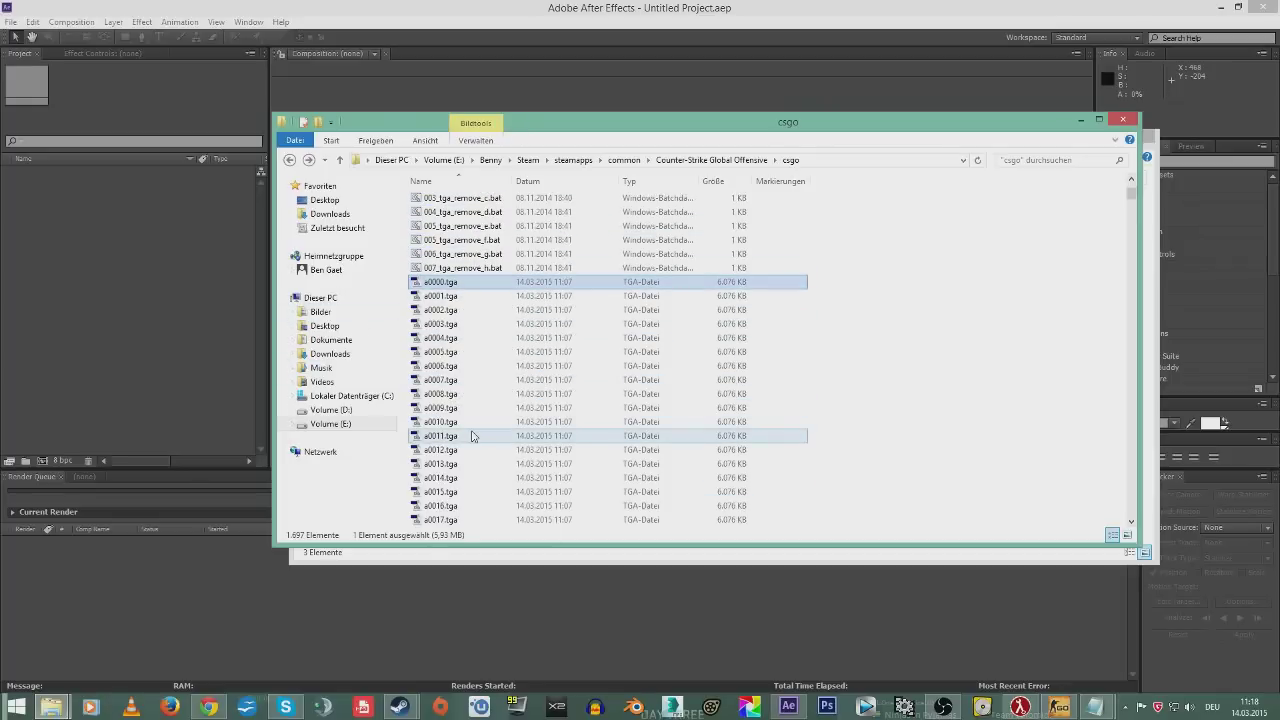
{"action": "scroll", "coordinate": [455, 412], "scroll_direction": "up", "scroll_amount": 3}
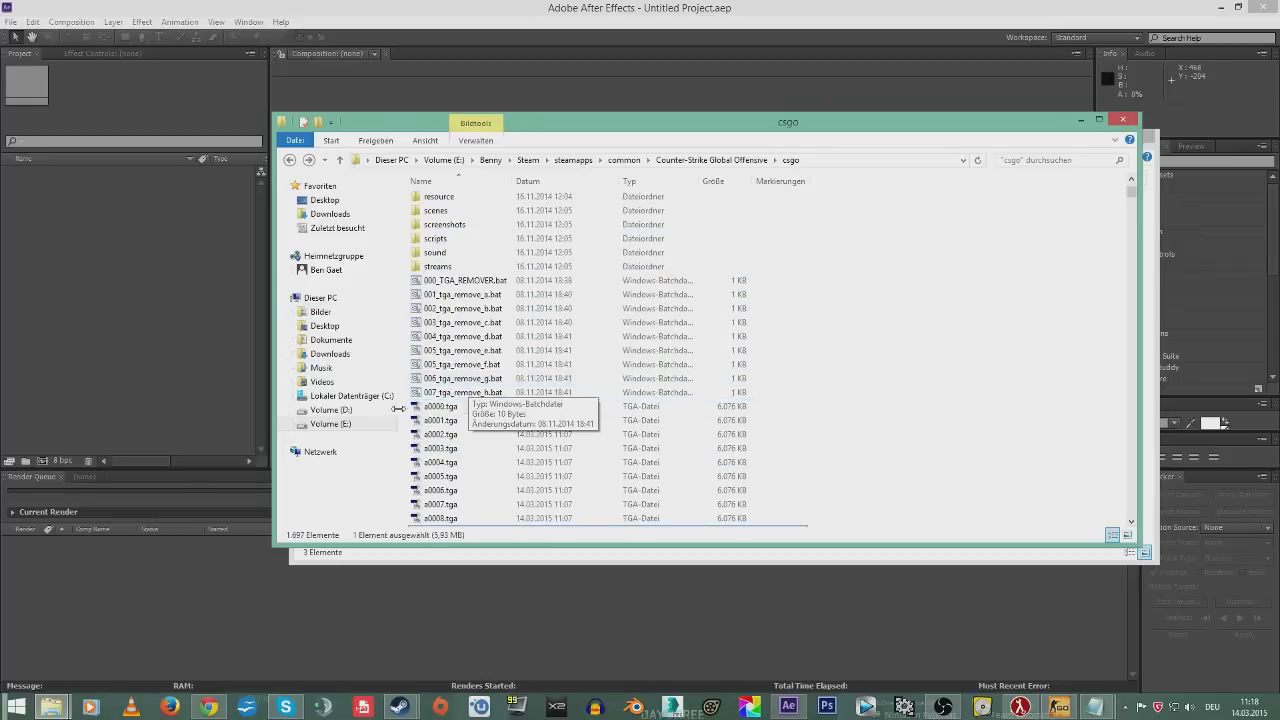
{"action": "double_click", "coordinate": [588, 126]}
{"action": "left_click", "coordinate": [215, 180]}
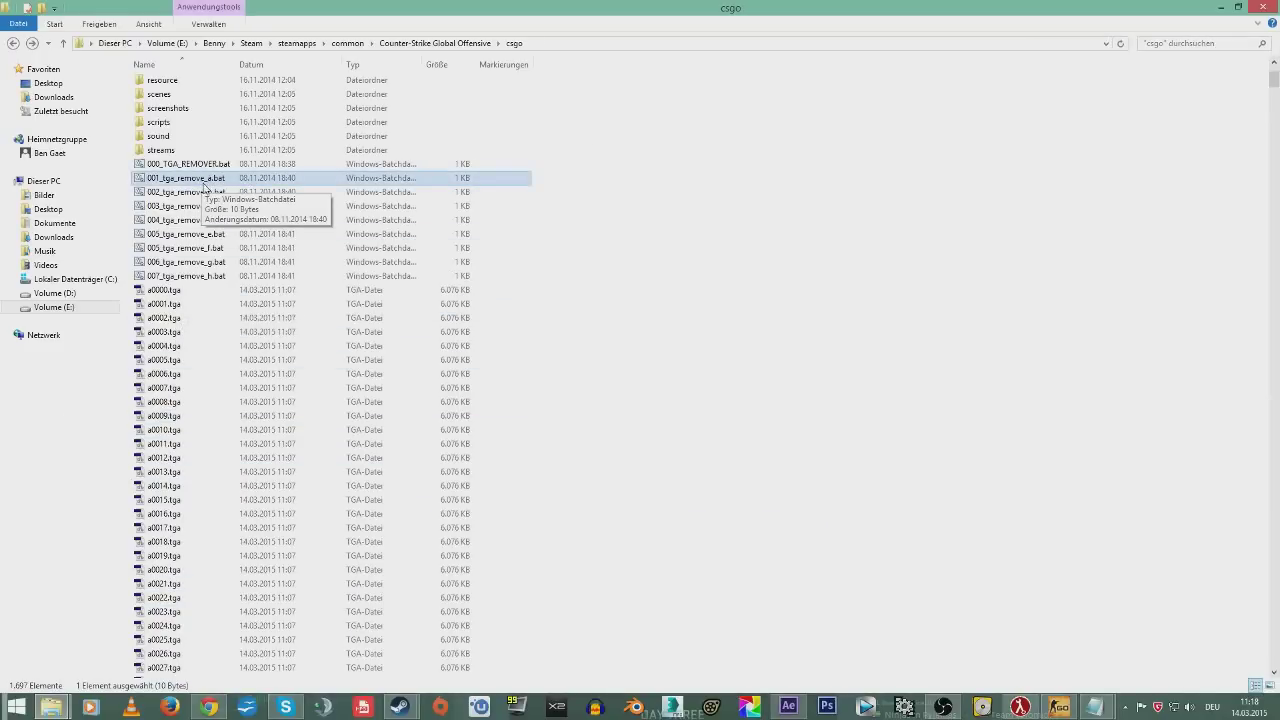
{"action": "scroll", "coordinate": [172, 320], "scroll_direction": "down", "scroll_amount": 5}
{"action": "scroll", "coordinate": [175, 291], "scroll_direction": "up", "scroll_amount": 4}
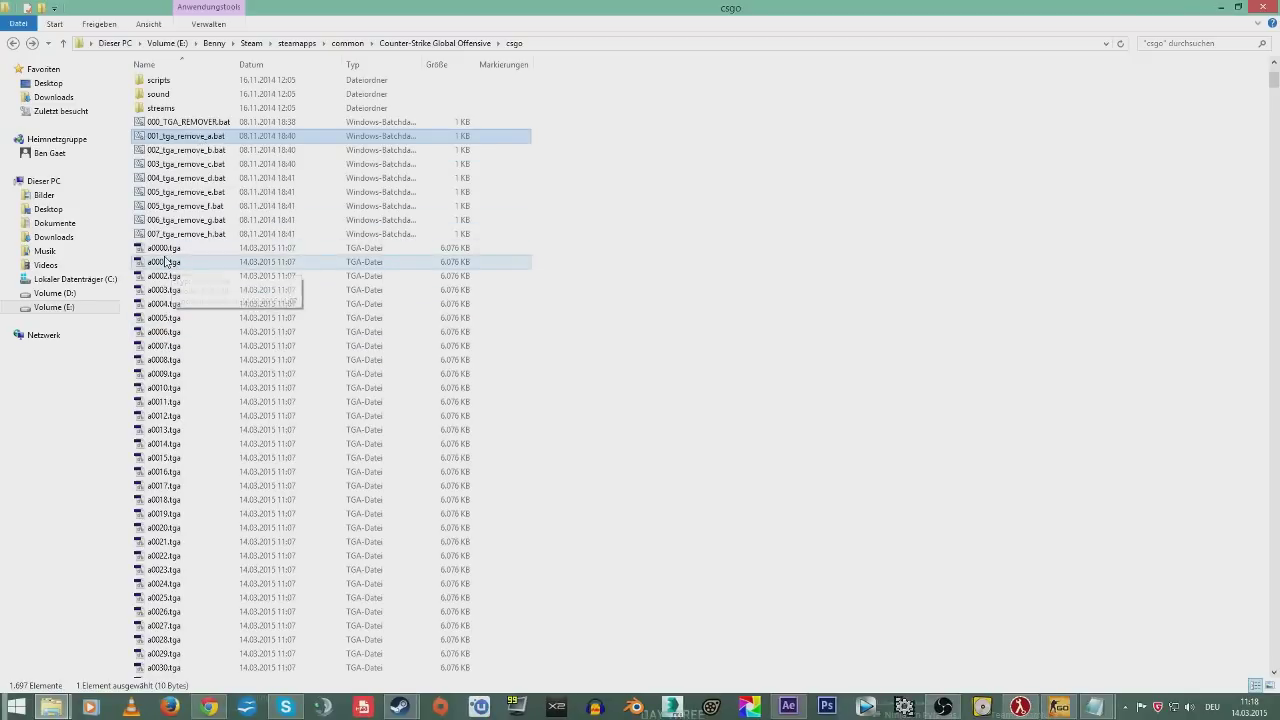
{"action": "left_click", "coordinate": [165, 261]}
{"action": "scroll", "coordinate": [170, 350], "scroll_direction": "down", "scroll_amount": 15}
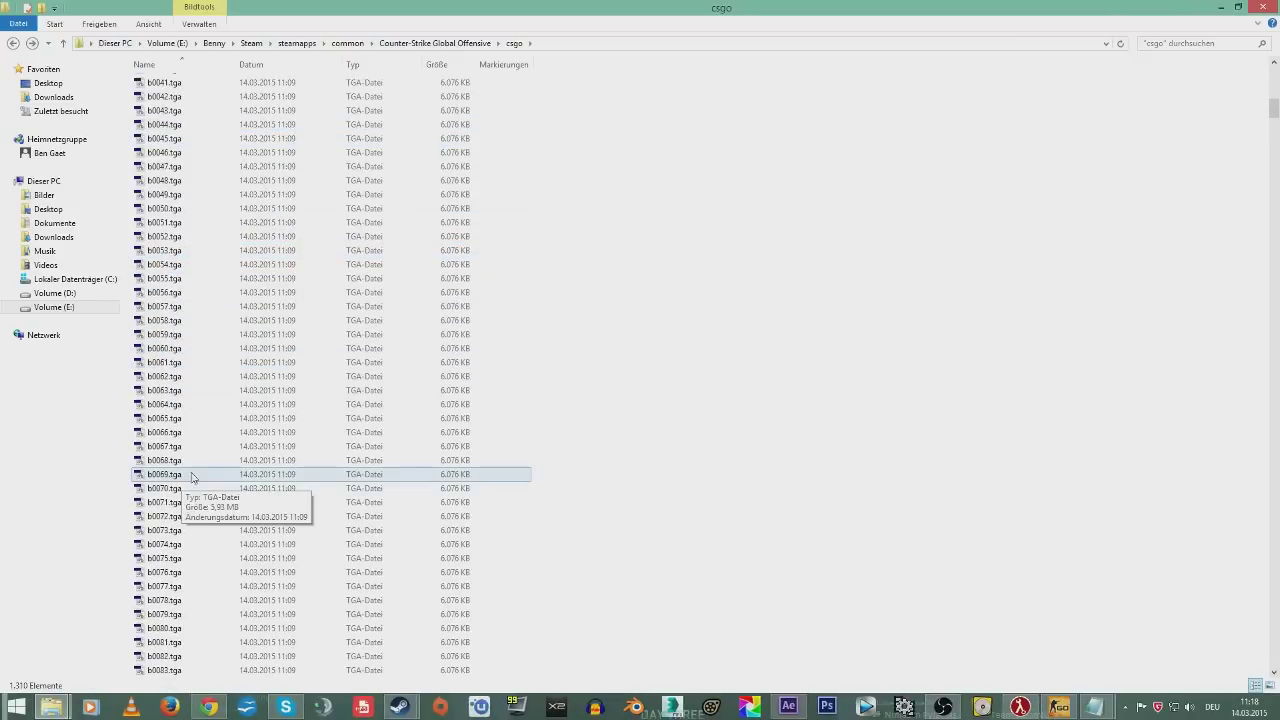
{"action": "scroll", "coordinate": [195, 480], "scroll_direction": "down", "scroll_amount": 20}
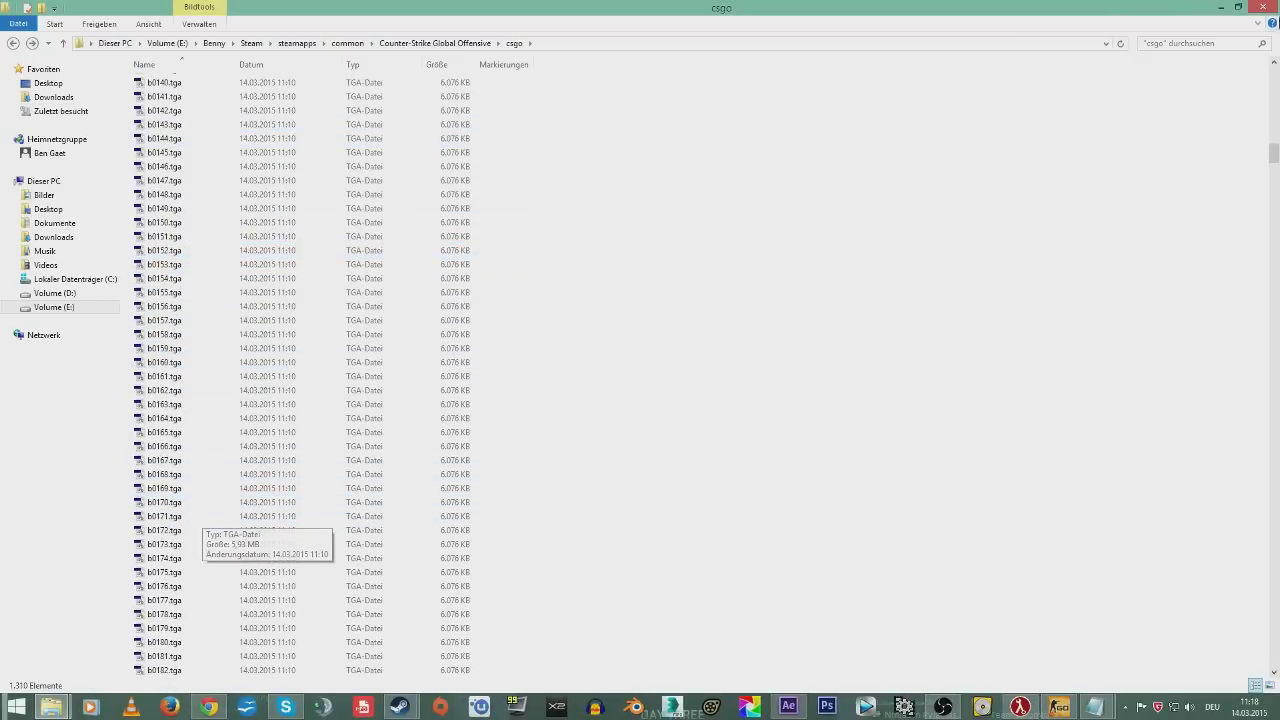
{"action": "left_click_drag", "start_coordinate": [1276, 145], "coordinate": [1273, 79]}
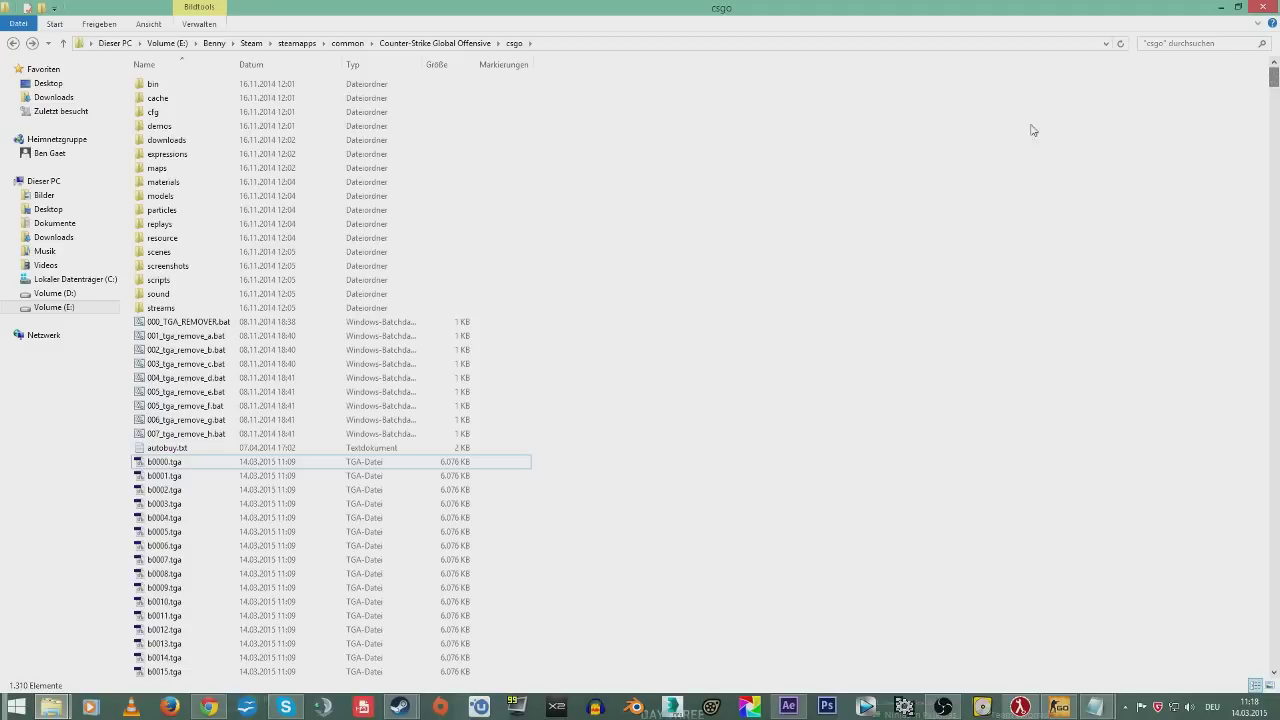
- Run 000_TGA_REMOVER.bat to delete all the TGA frames
{"action": "left_click", "coordinate": [210, 434]}
{"action": "left_click_drag", "start_coordinate": [212, 436], "coordinate": [214, 343]}
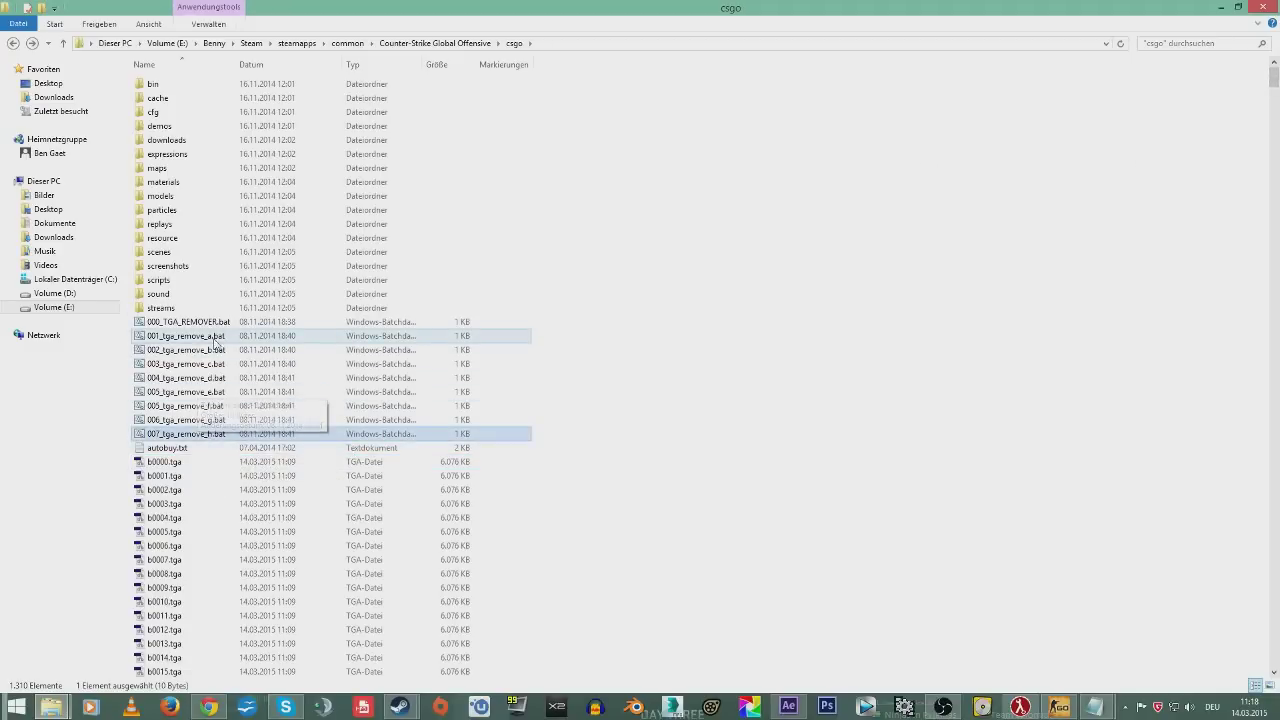
{"action": "left_click", "coordinate": [216, 345], "text": "shift"}
{"action": "left_click", "coordinate": [491, 354]}
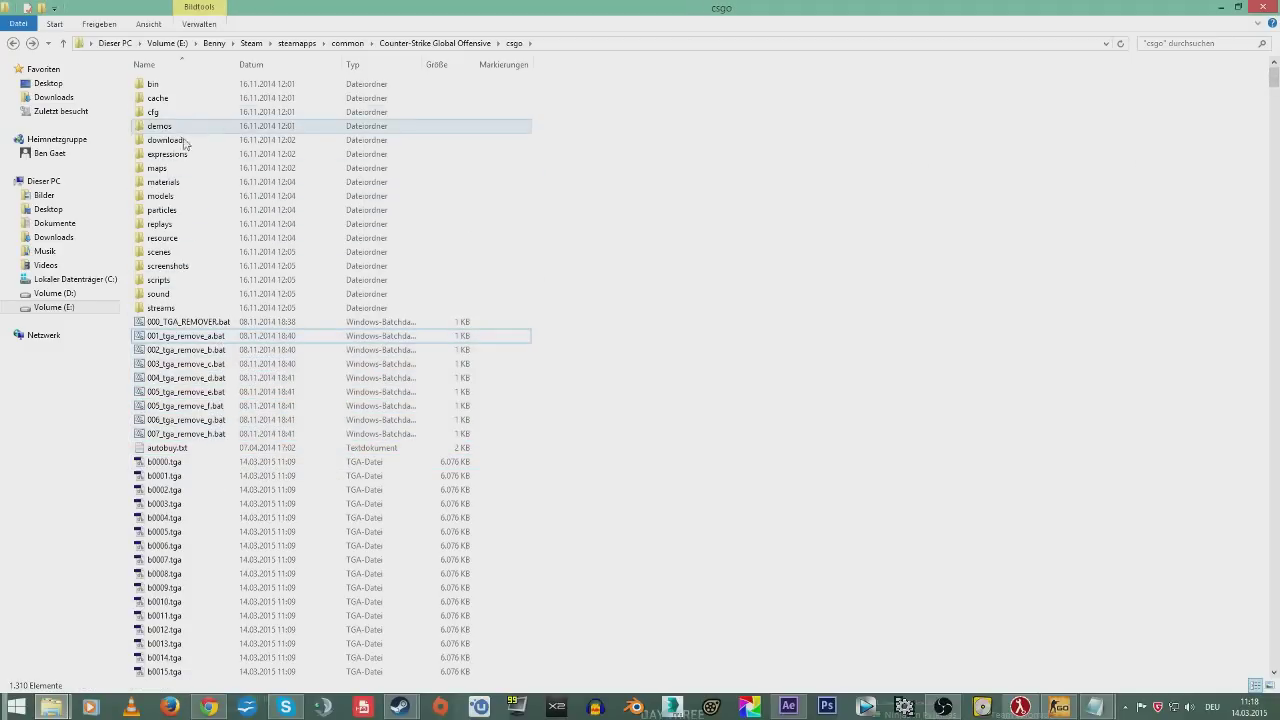
{"action": "left_click", "coordinate": [205, 437]}
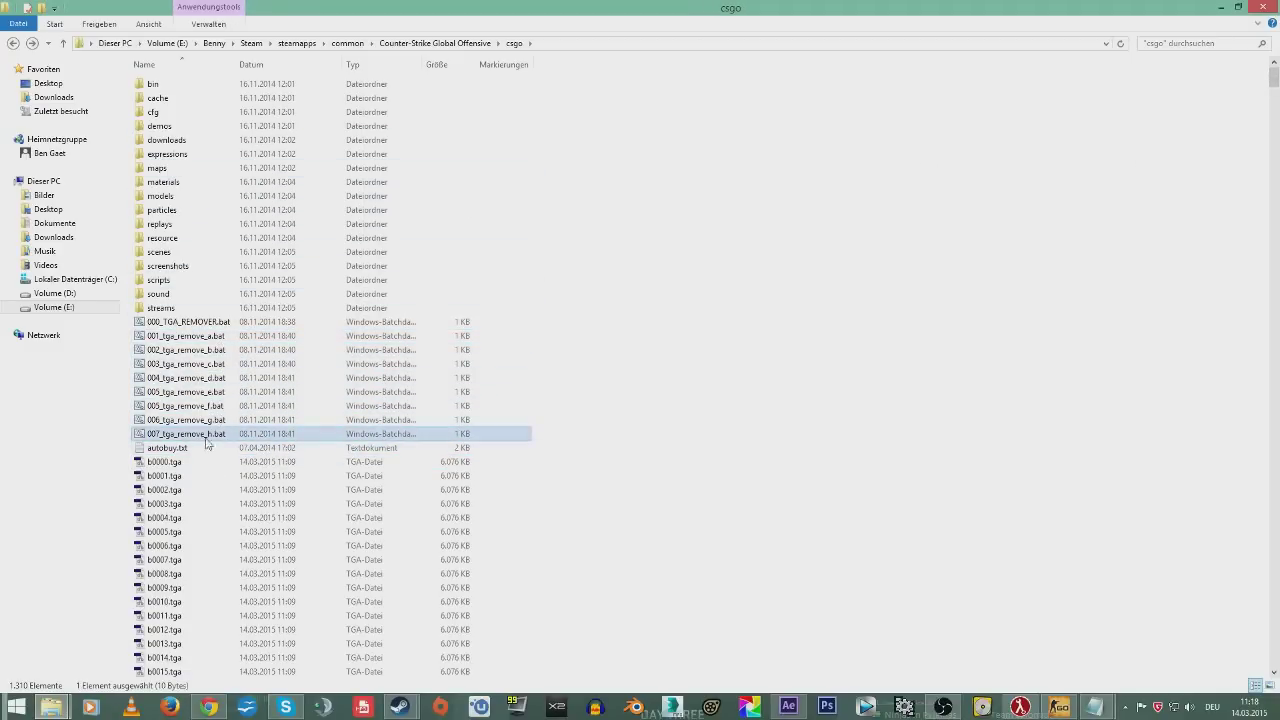
{"action": "key", "text": "Escape"}
{"action": "left_click", "coordinate": [553, 409]}
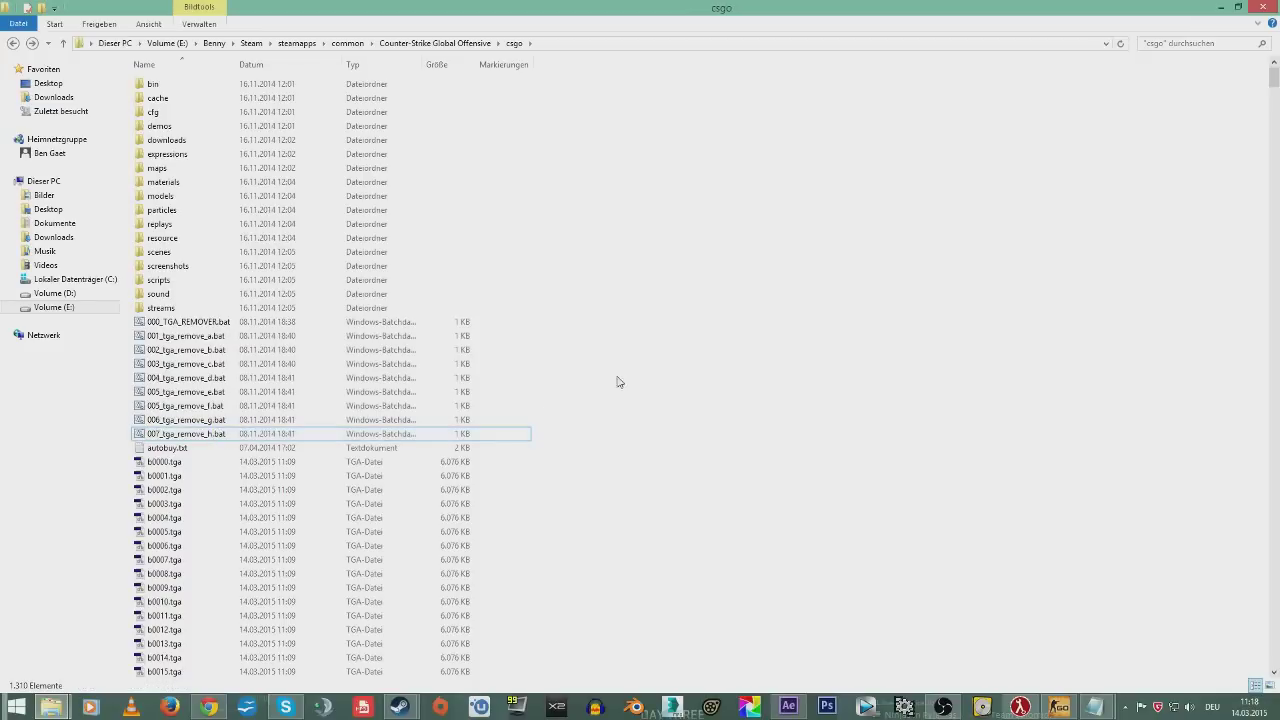
{"action": "left_click", "coordinate": [181, 323]}
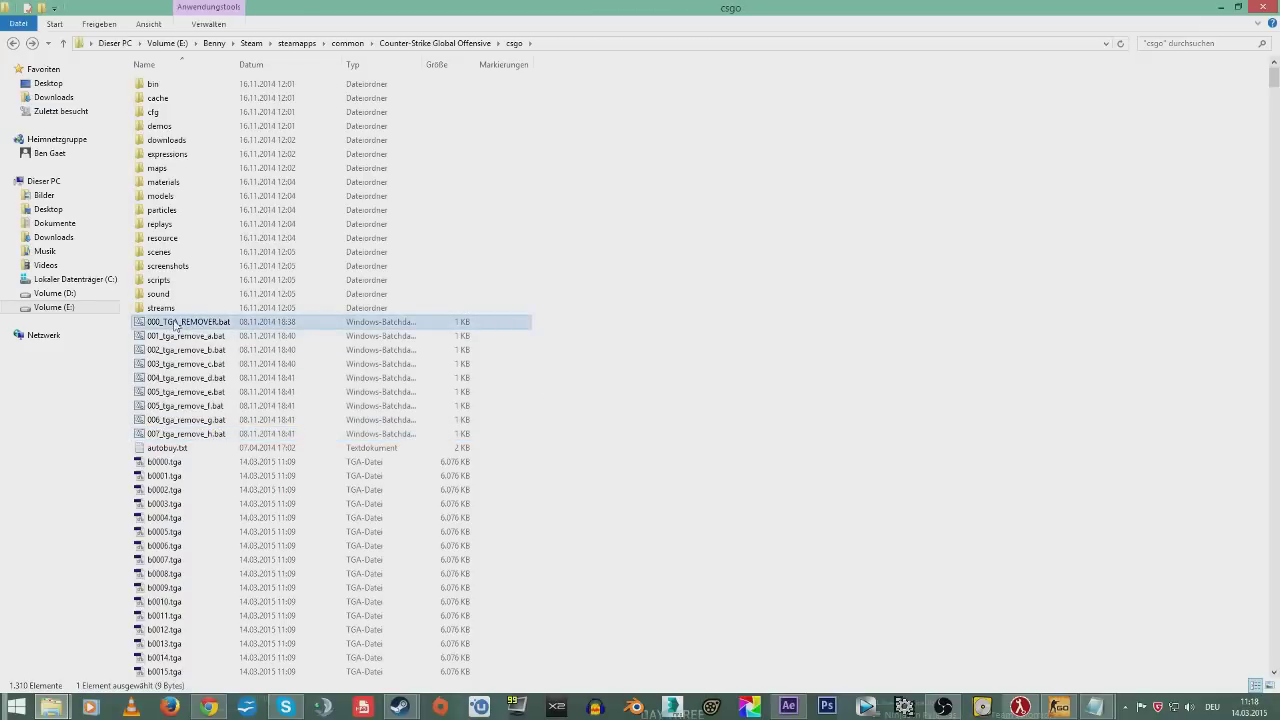
{"action": "double_click", "coordinate": [176, 325]}
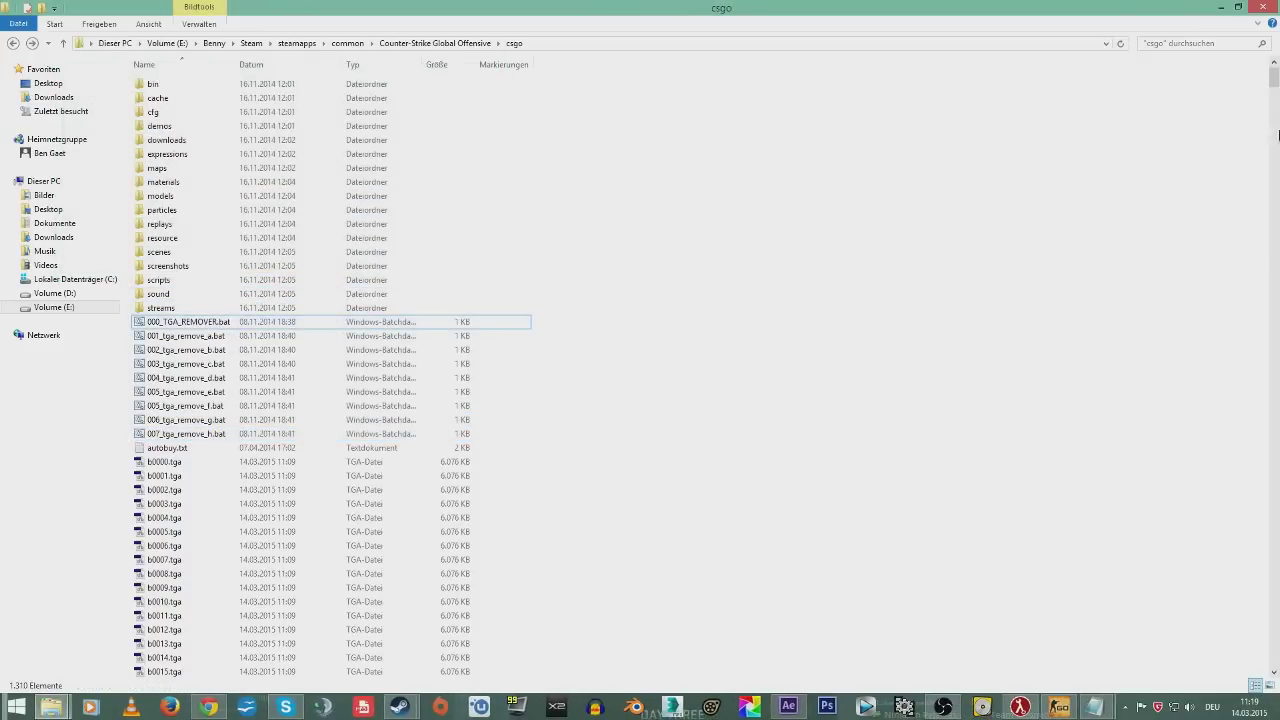
- Shrink the csgo window and review the remaining nine batch files and streams folder
{"action": "left_click_drag", "start_coordinate": [1275, 90], "coordinate": [1170, 54]}
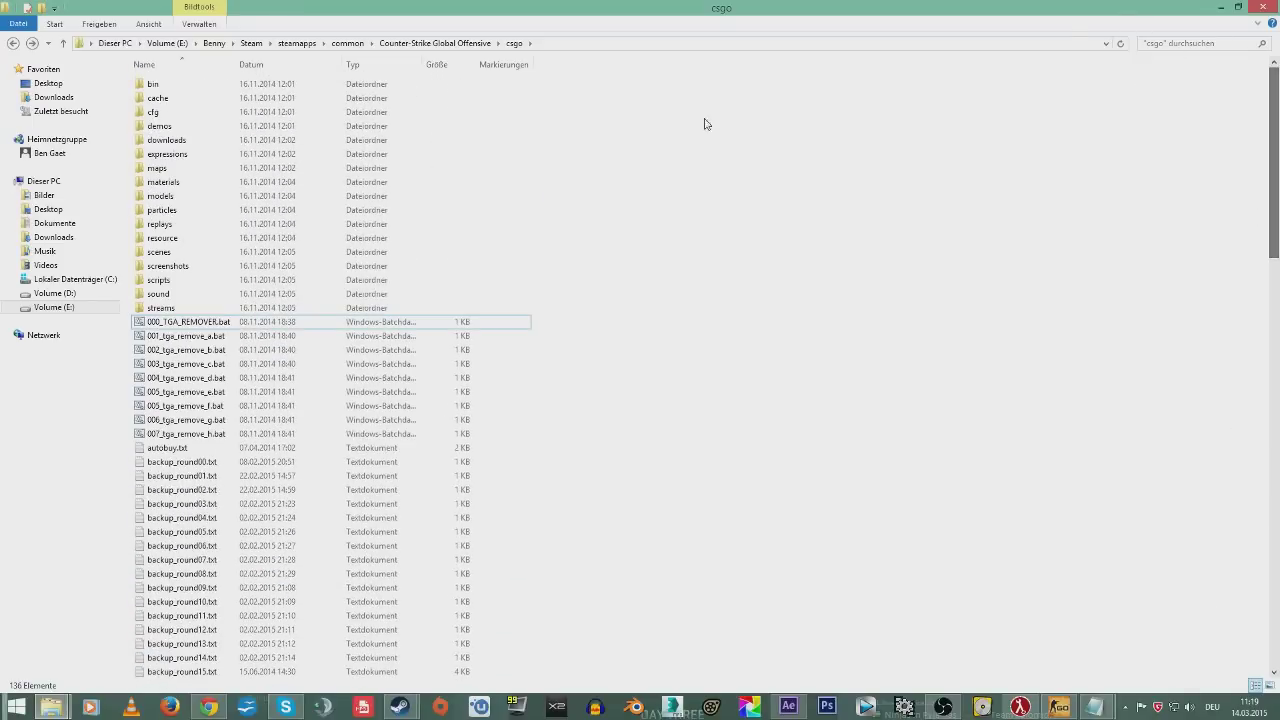
{"action": "left_click_drag", "start_coordinate": [697, 13], "coordinate": [668, 140]}
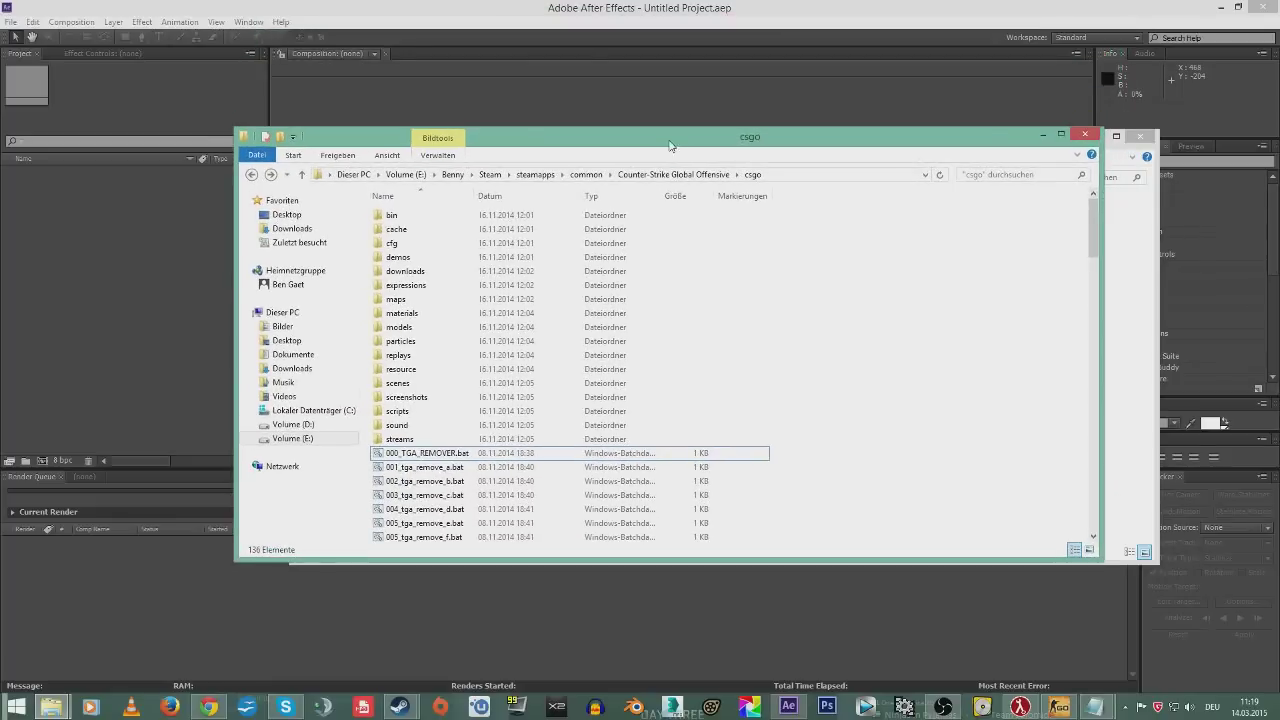
{"action": "scroll", "coordinate": [920, 334], "scroll_direction": "down", "scroll_amount": 6}
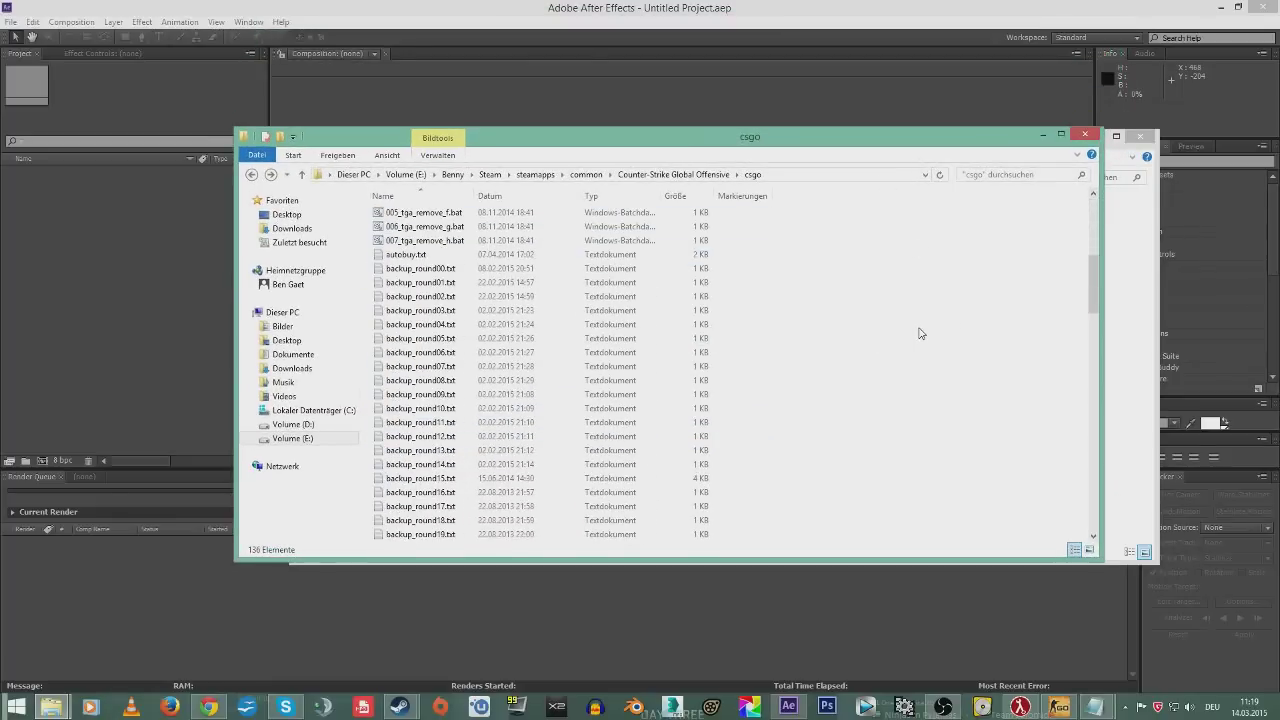
{"action": "scroll", "coordinate": [919, 333], "scroll_direction": "up", "scroll_amount": 6}
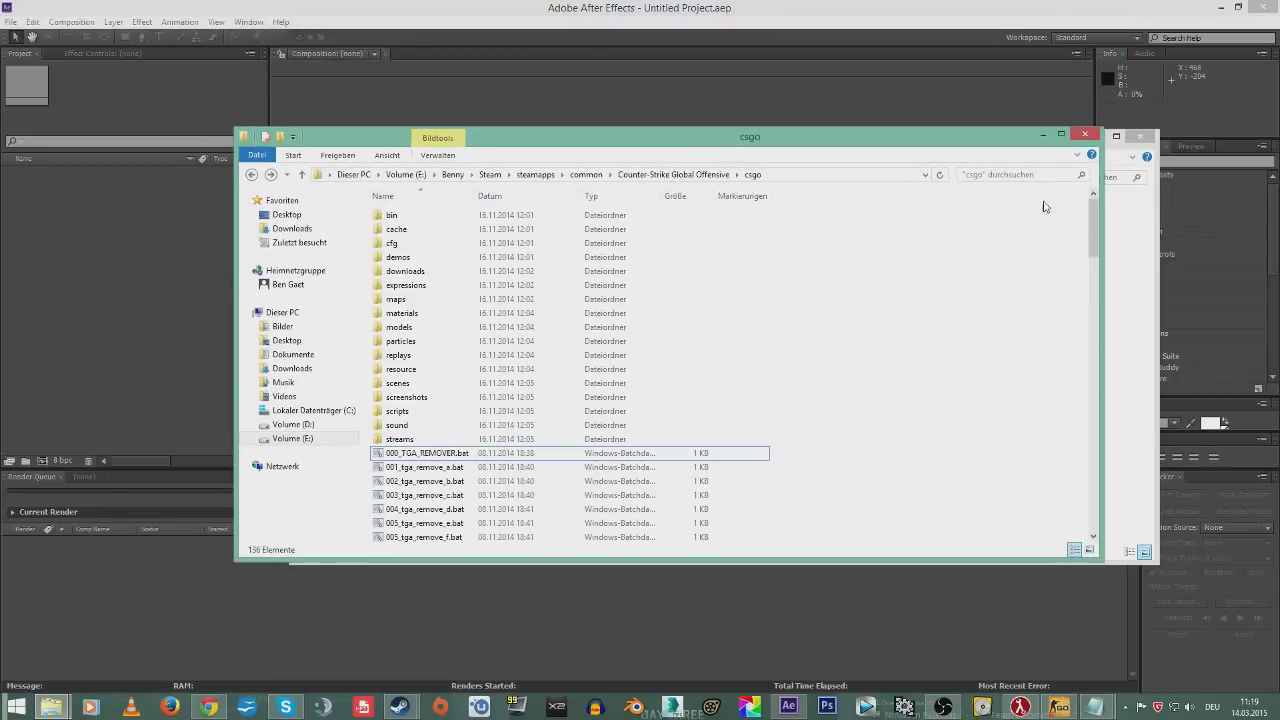
{"action": "left_click_drag", "start_coordinate": [1097, 215], "coordinate": [966, 200]}
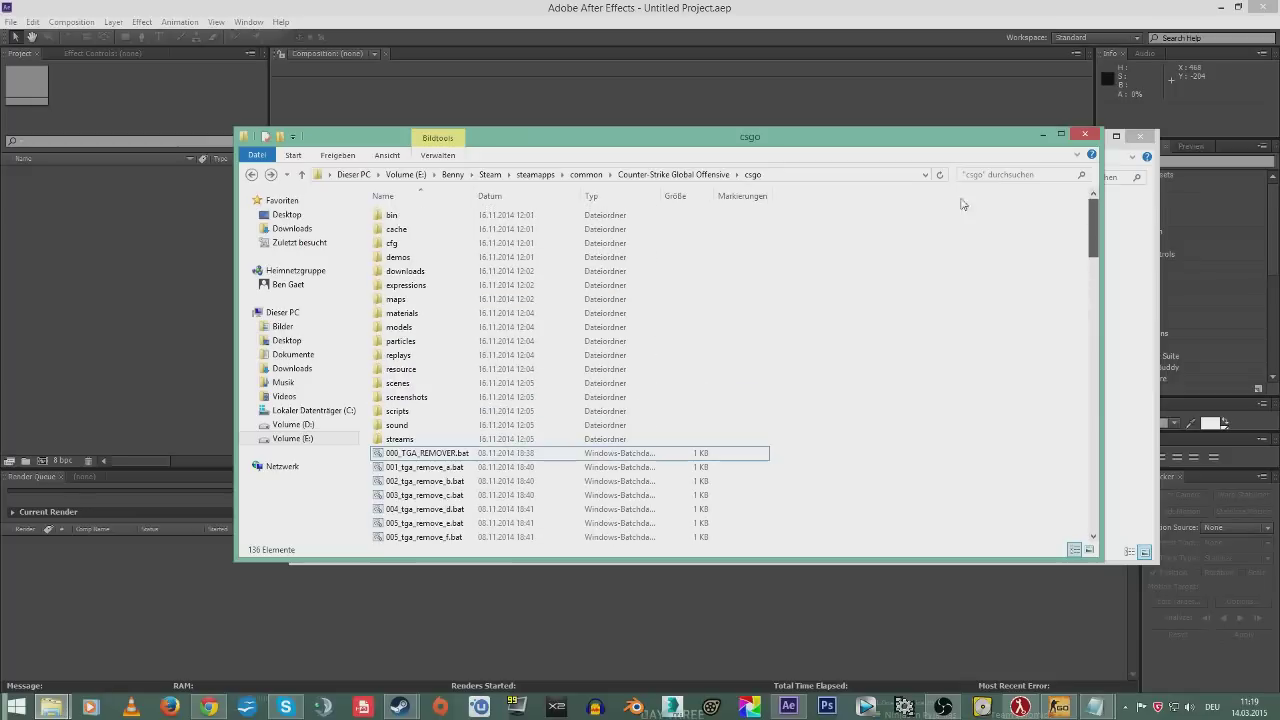
{"action": "scroll", "coordinate": [462, 449], "scroll_direction": "down", "scroll_amount": 3}
{"action": "scroll", "coordinate": [461, 450], "scroll_direction": "down", "scroll_amount": 1}
{"action": "left_click", "coordinate": [452, 298]}
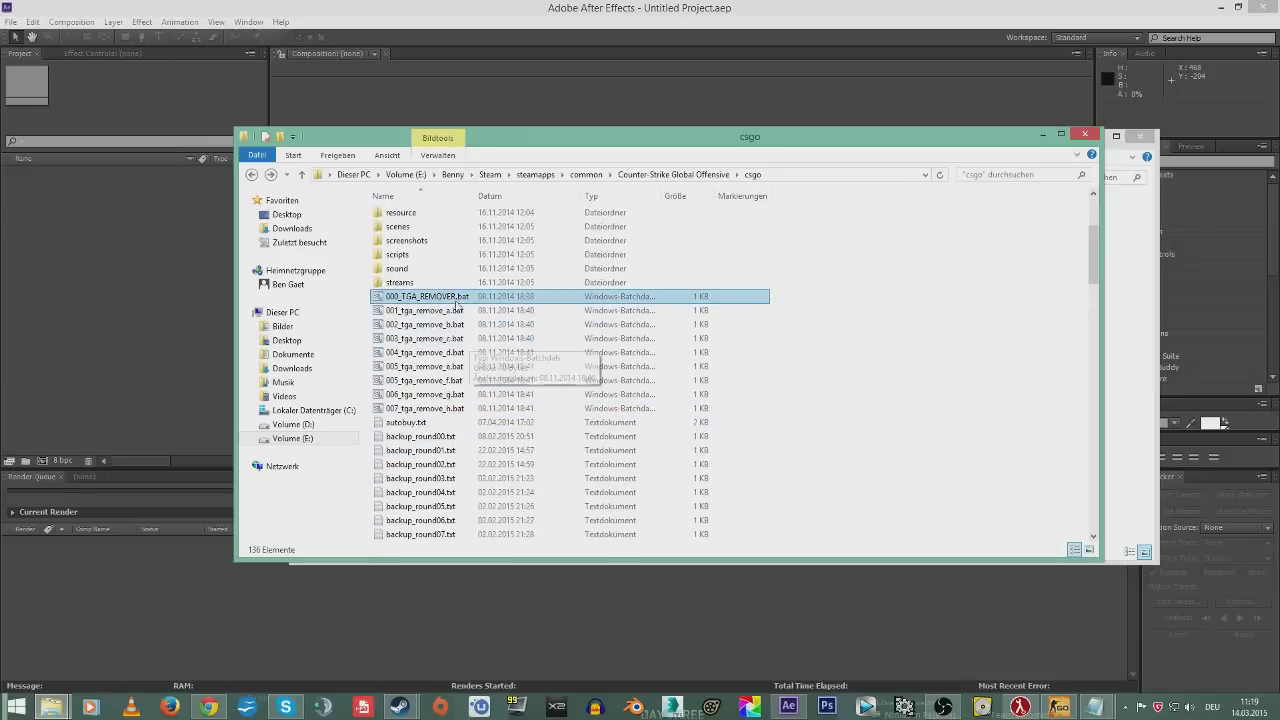
{"action": "left_click", "coordinate": [452, 408], "text": "shift"}
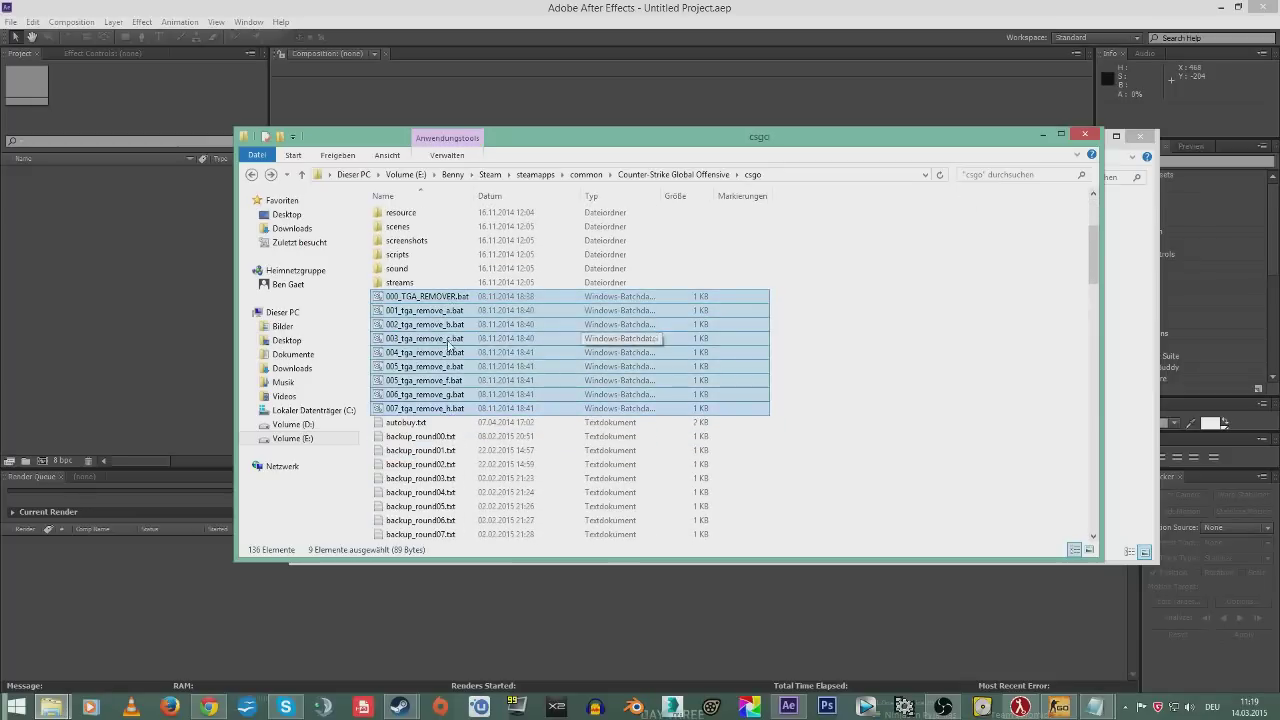
{"action": "left_click_drag", "start_coordinate": [840, 418], "coordinate": [400, 290]}
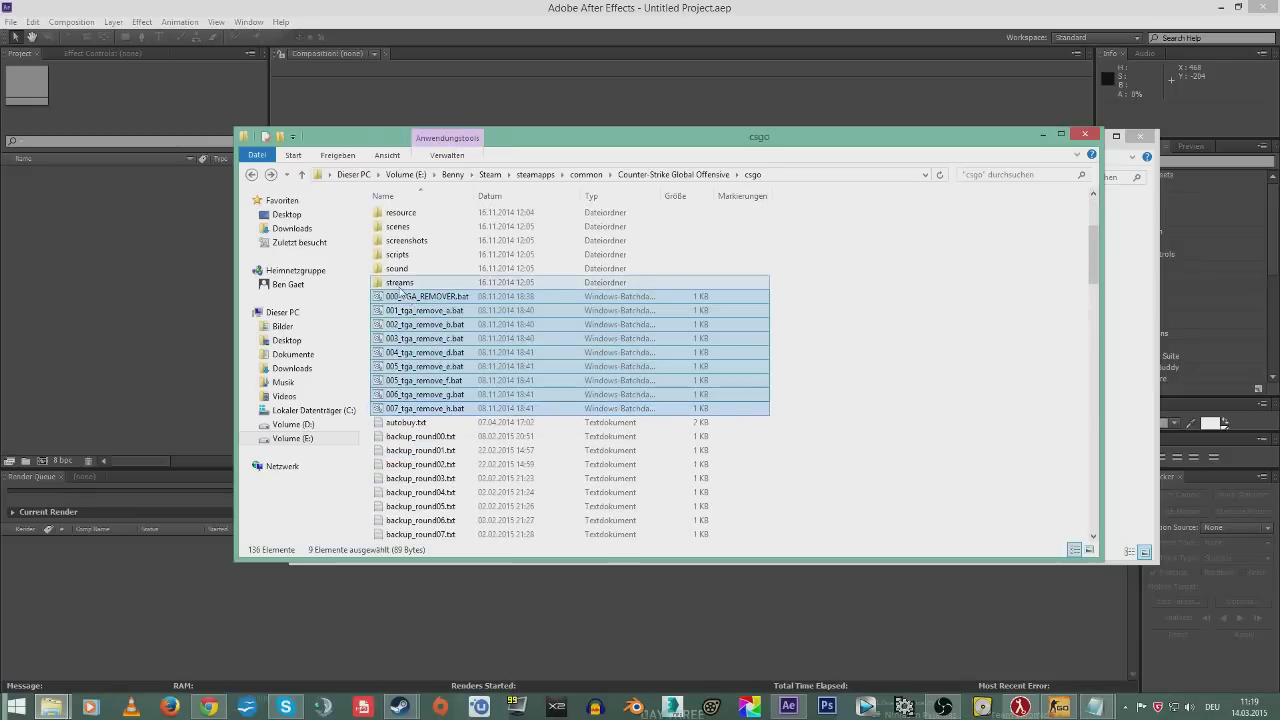
{"action": "left_click", "coordinate": [400, 290]}
{"action": "left_click_drag", "start_coordinate": [870, 420], "coordinate": [432, 280]}
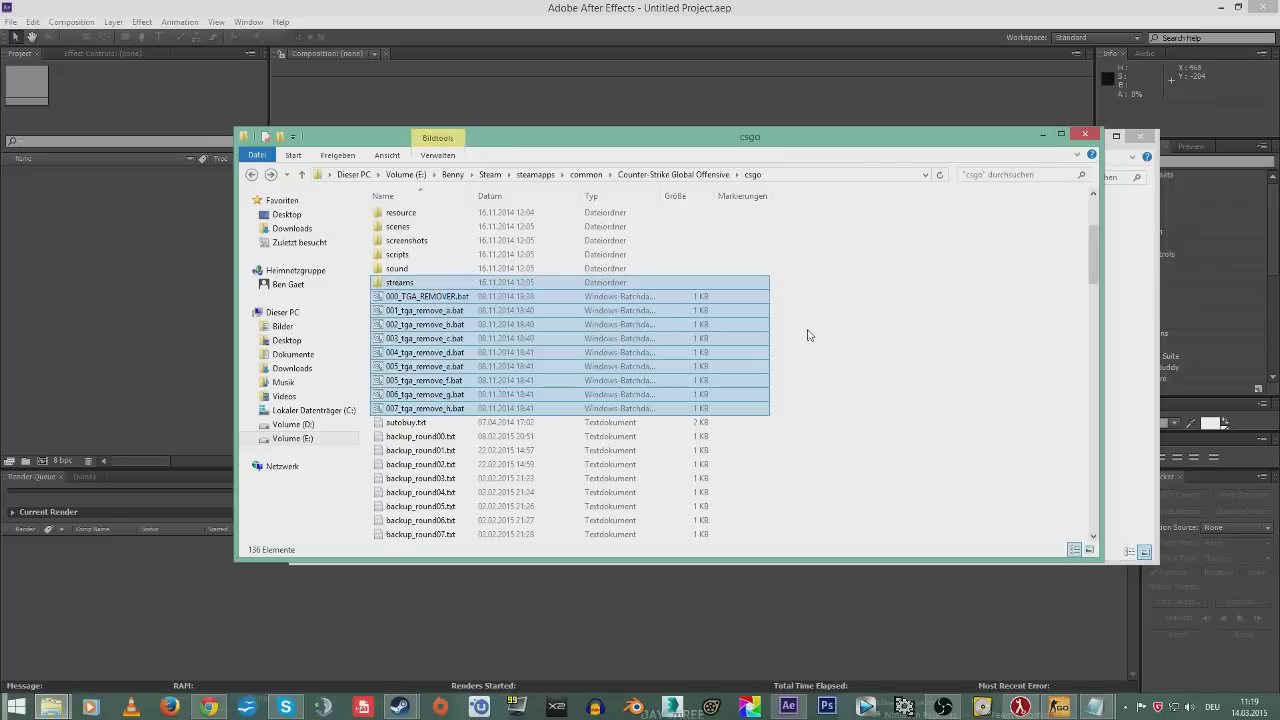
{"action": "left_click", "coordinate": [809, 335]}
{"action": "scroll", "coordinate": [790, 306], "scroll_direction": "up", "scroll_amount": 4}
- Import dust2CLEAR, dust2DOF and dust2GREEN AVIs and build a composition from dust2CLEAR.avi
{"action": "left_click", "coordinate": [1043, 134]}
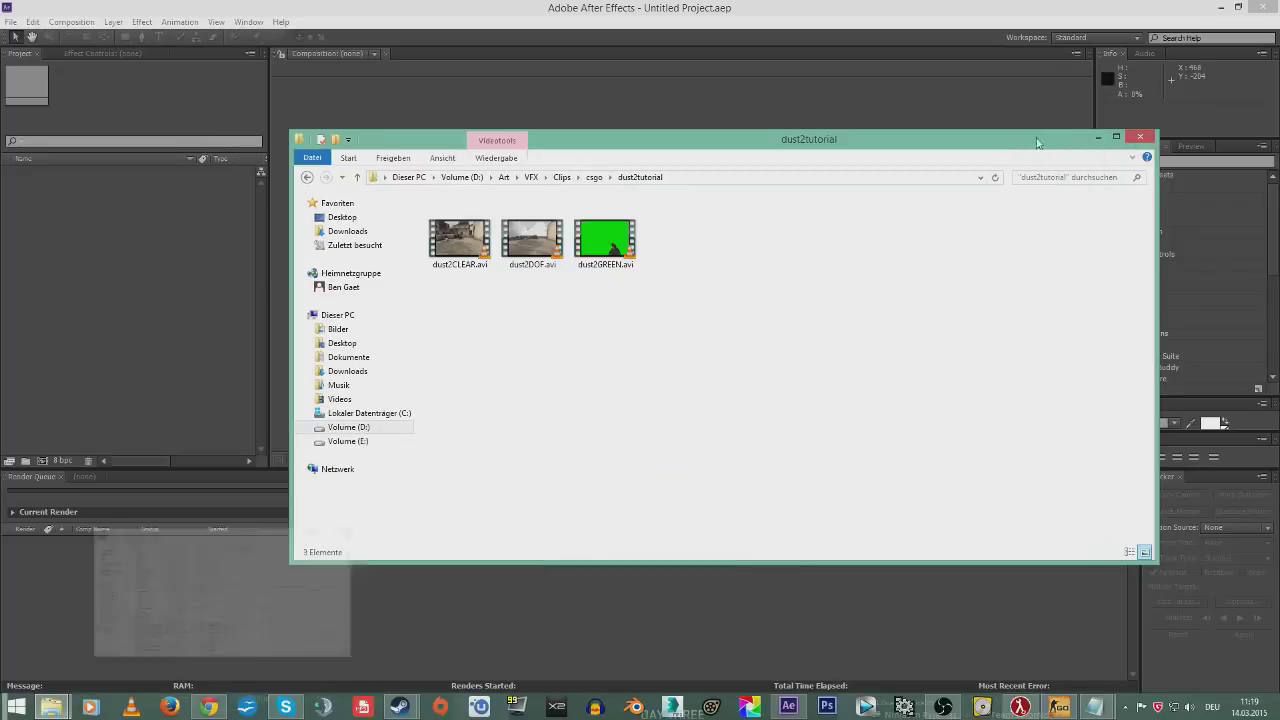
{"action": "left_click_drag", "start_coordinate": [437, 294], "coordinate": [608, 243]}
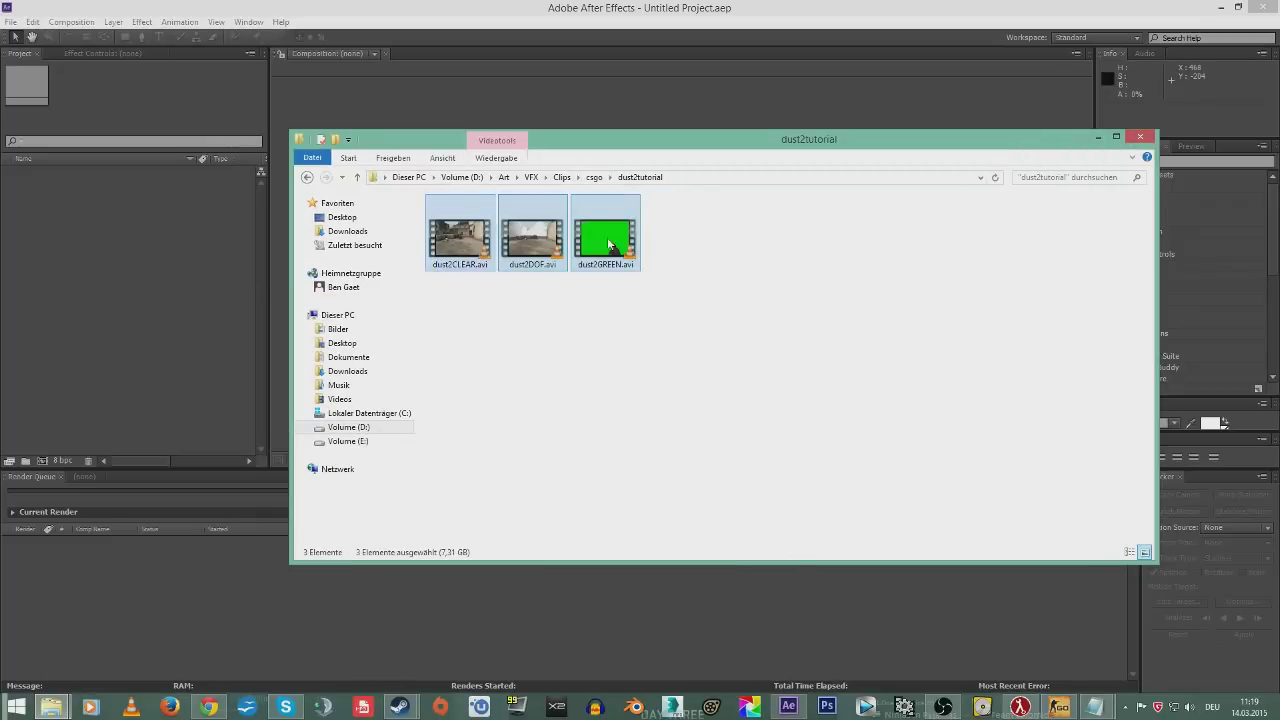
{"action": "left_click_drag", "start_coordinate": [755, 268], "coordinate": [441, 305]}
{"action": "left_click_drag", "start_coordinate": [464, 253], "coordinate": [48, 401]}
{"action": "left_click", "coordinate": [52, 272]}
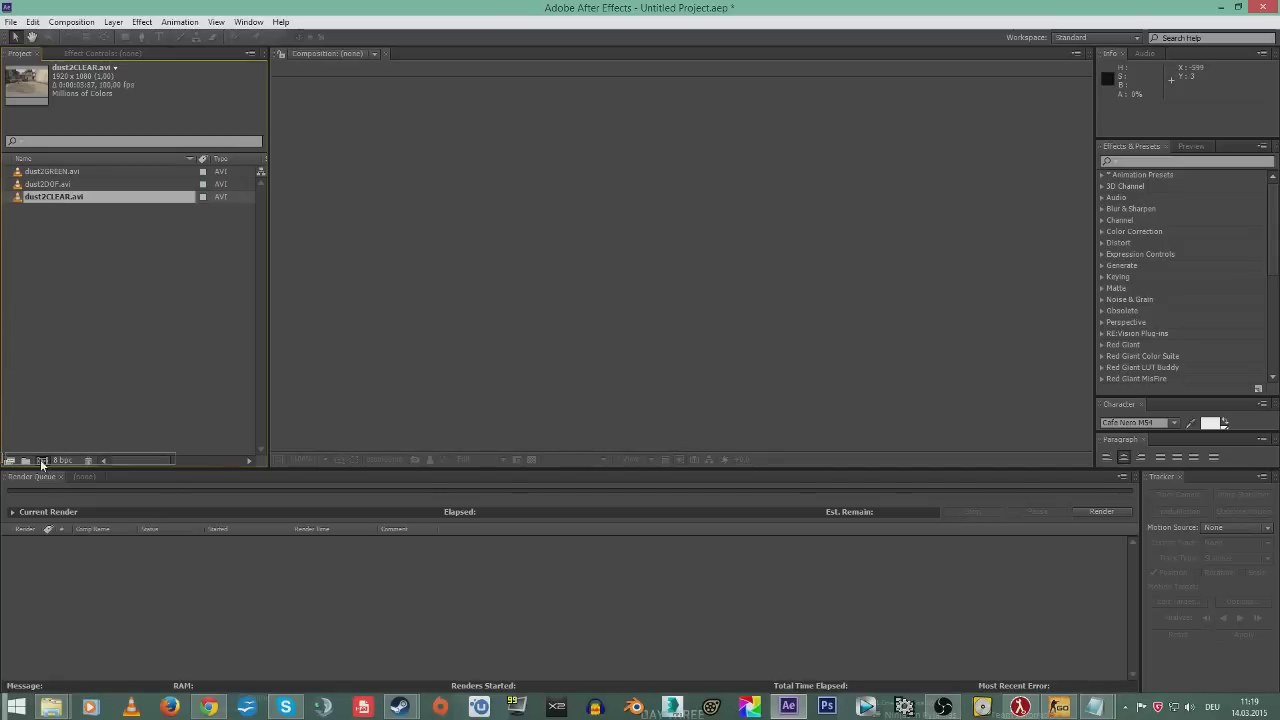
{"action": "left_click_drag", "start_coordinate": [41, 464], "coordinate": [45, 466]}
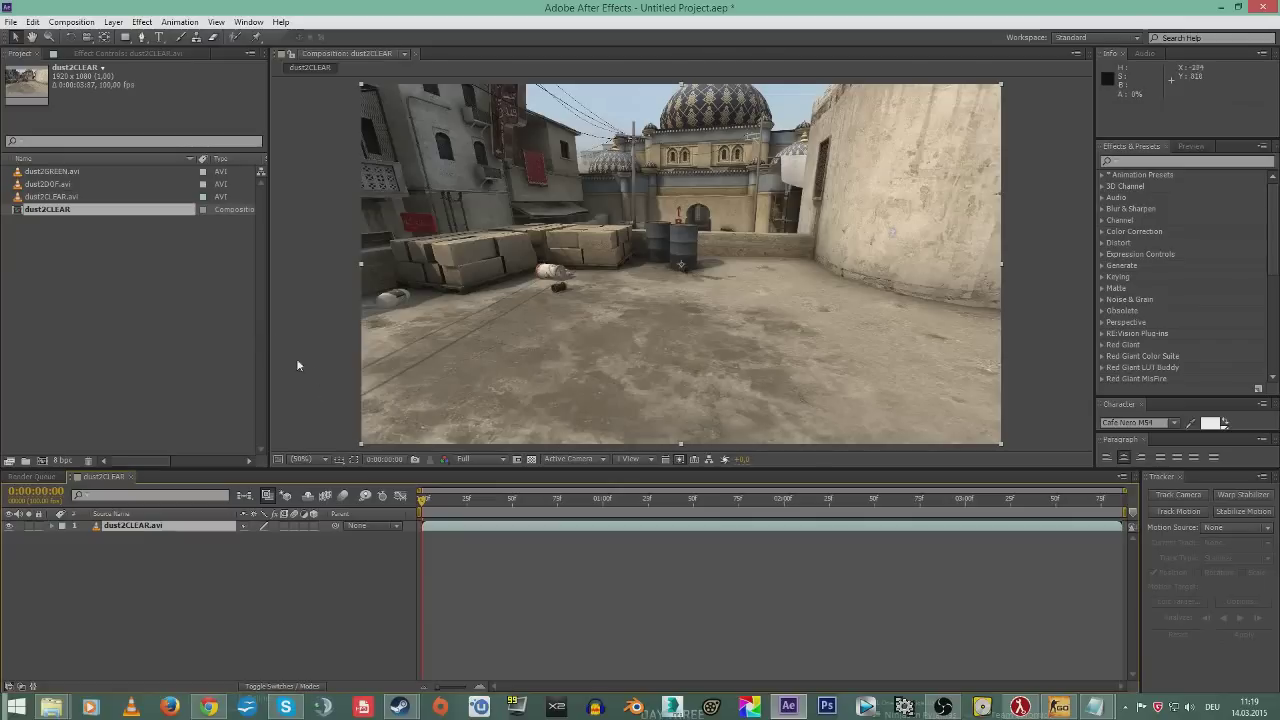
{"action": "left_click", "coordinate": [62, 198]}
{"action": "right_click", "coordinate": [67, 198]}
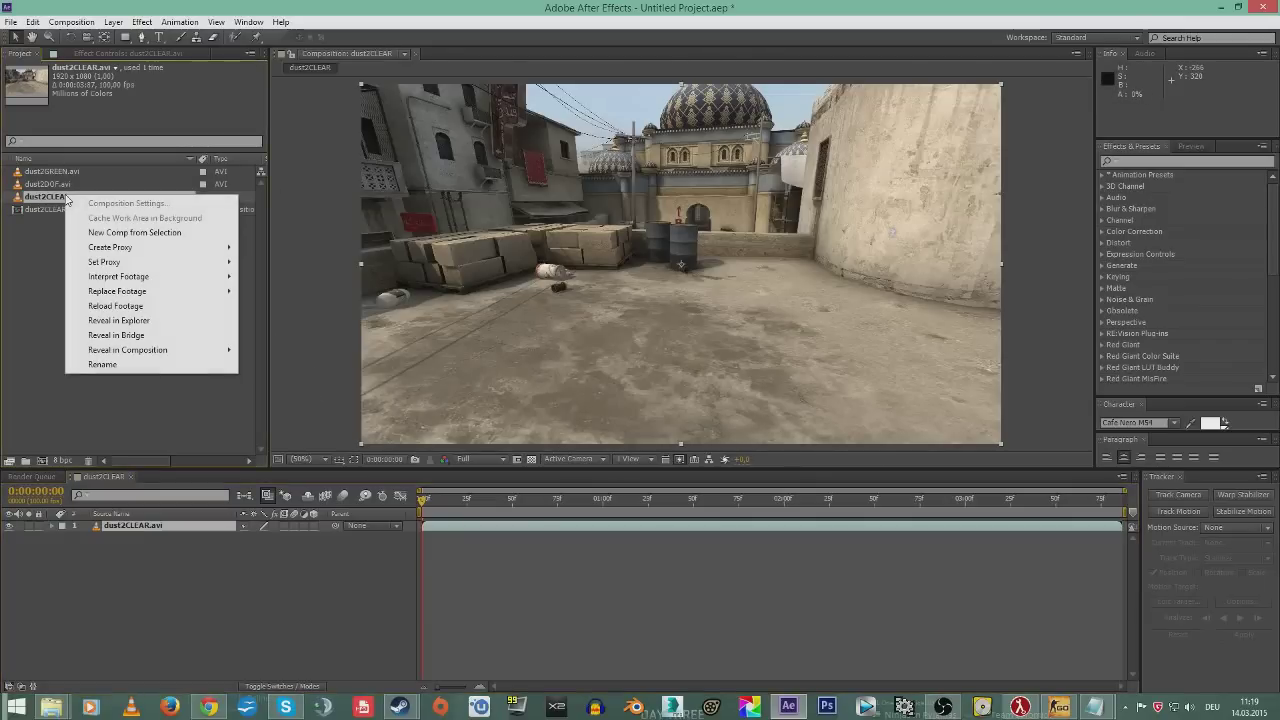
{"action": "left_click", "coordinate": [62, 200]}
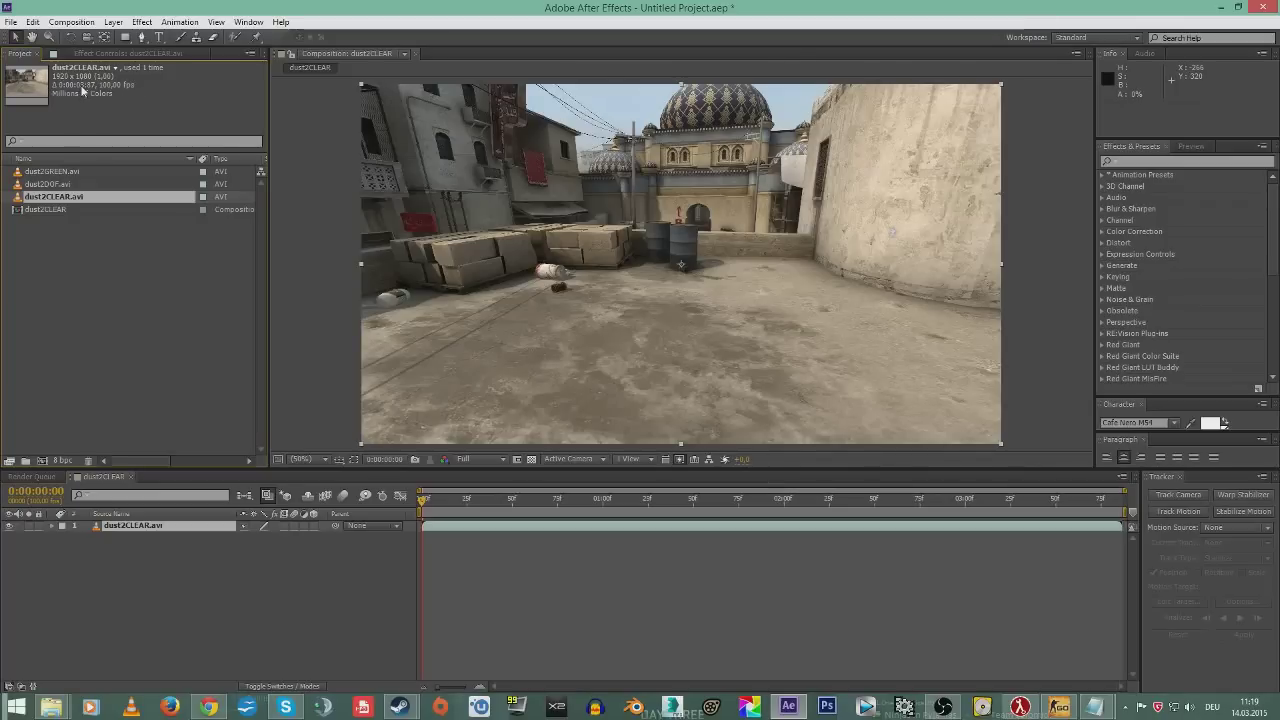
{"action": "left_click", "coordinate": [71, 21]}
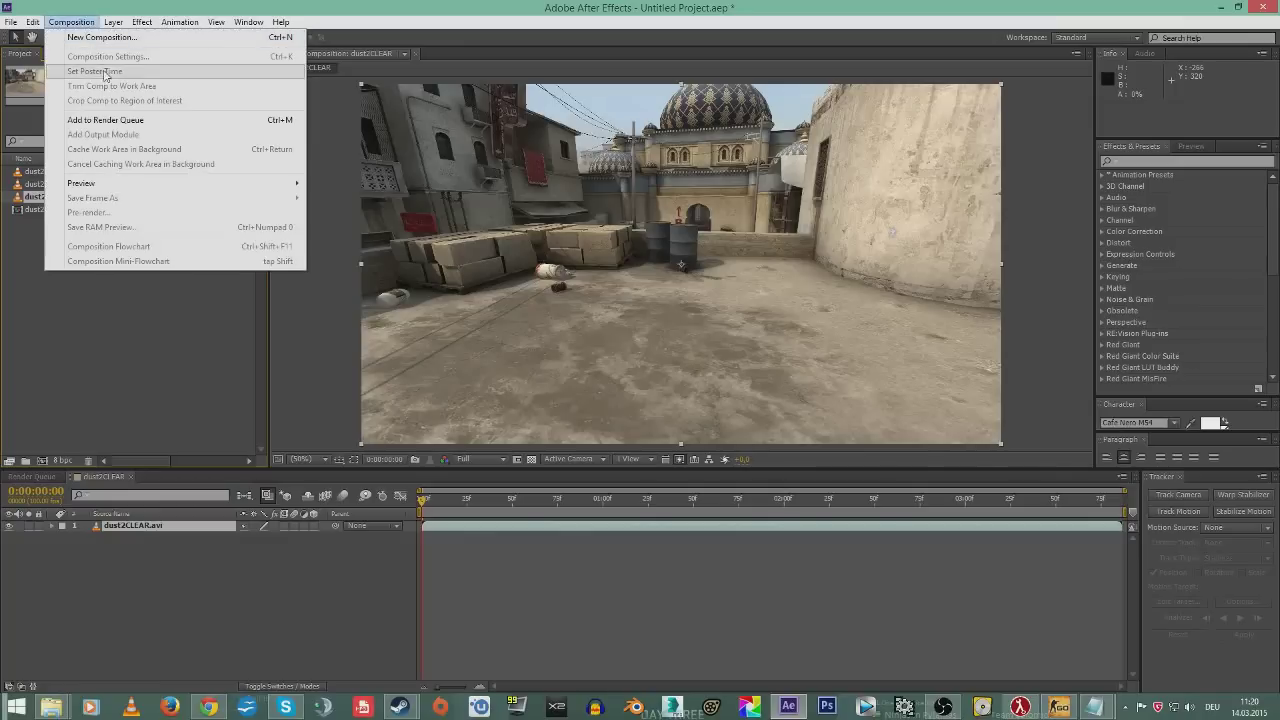
{"action": "left_click", "coordinate": [186, 592]}
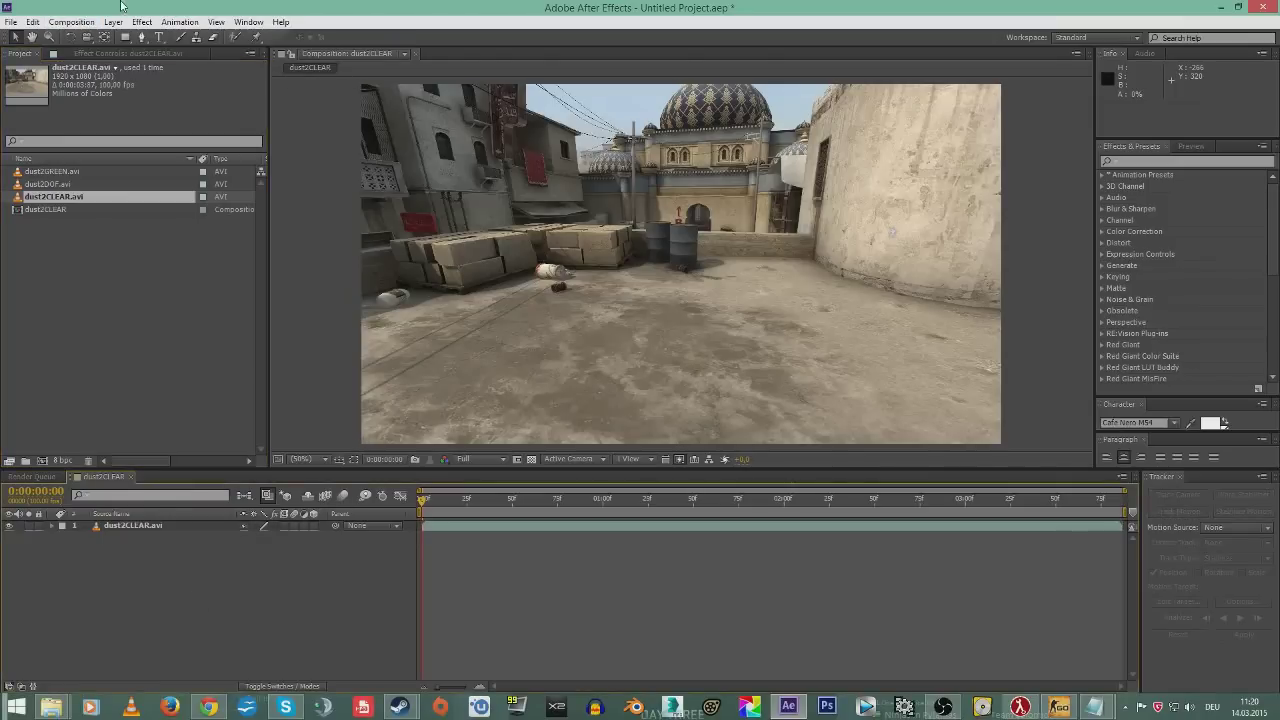
{"action": "left_click", "coordinate": [71, 21]}
{"action": "left_click", "coordinate": [107, 56]}
{"action": "left_click_drag", "start_coordinate": [289, 141], "coordinate": [551, 104]}
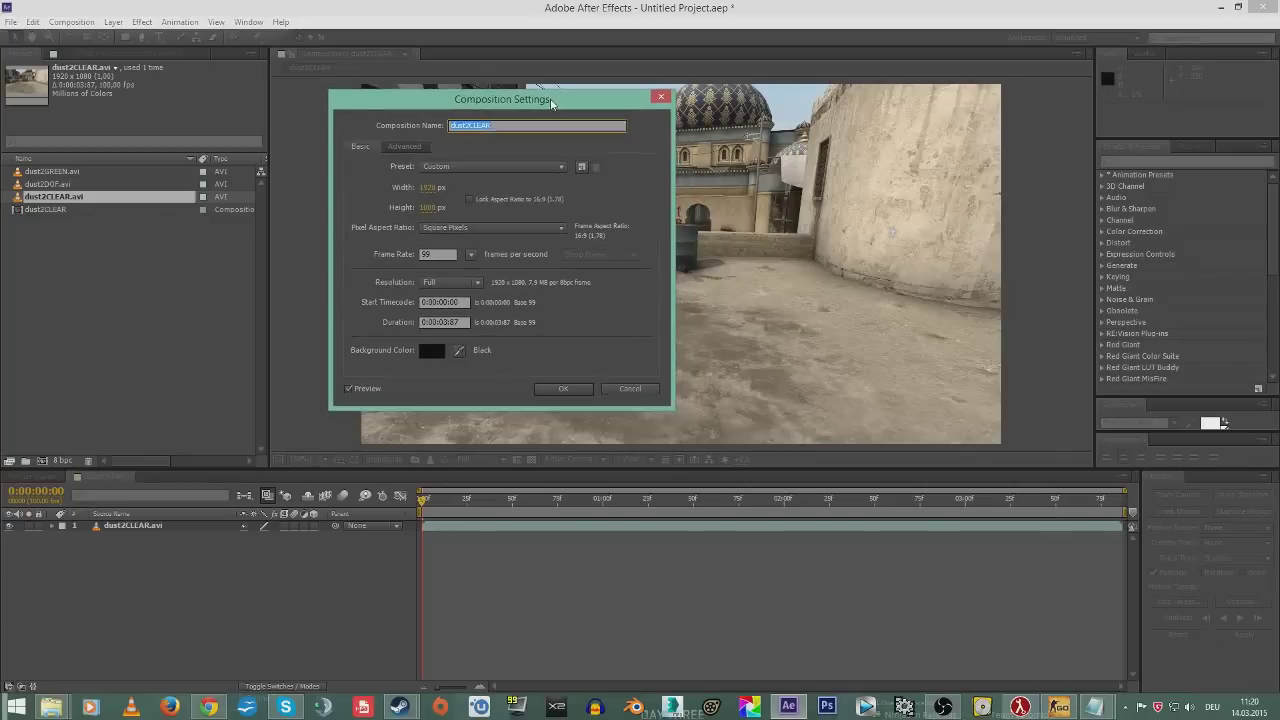
{"action": "left_click", "coordinate": [623, 392]}
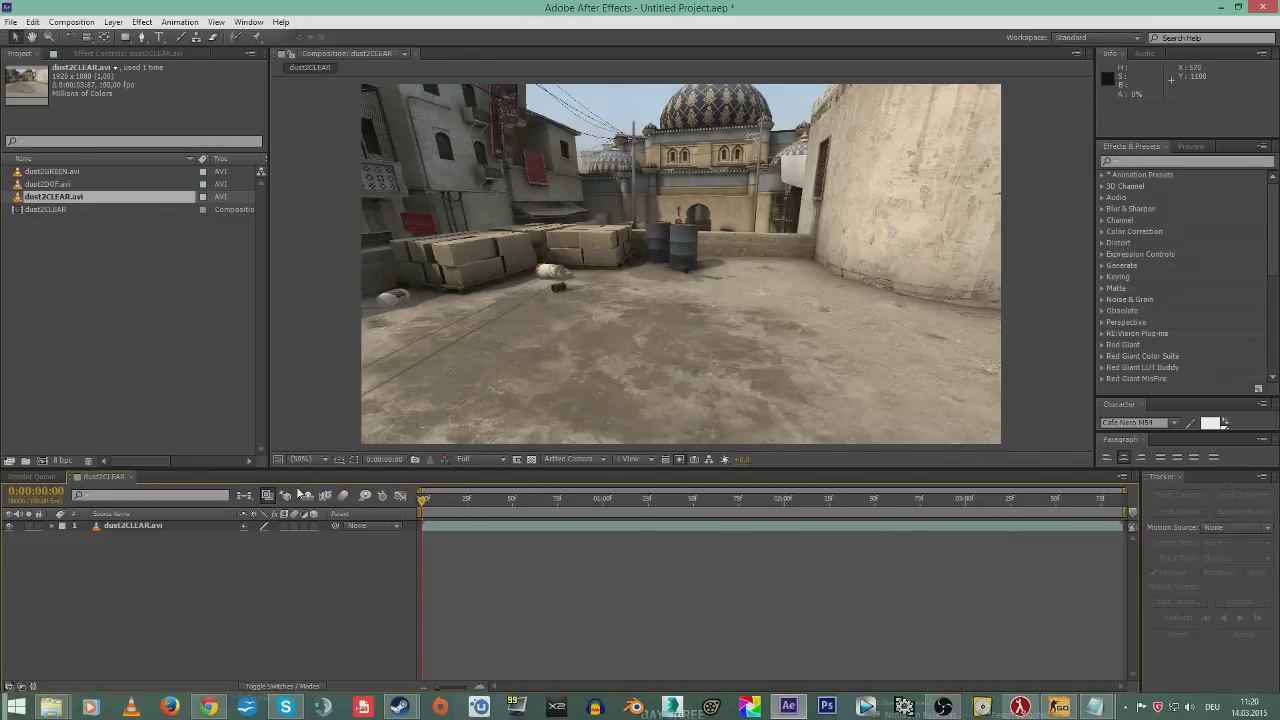
{"action": "left_click_drag", "start_coordinate": [441, 510], "coordinate": [300, 466]}
{"action": "left_click_drag", "start_coordinate": [62, 185], "coordinate": [157, 522]}
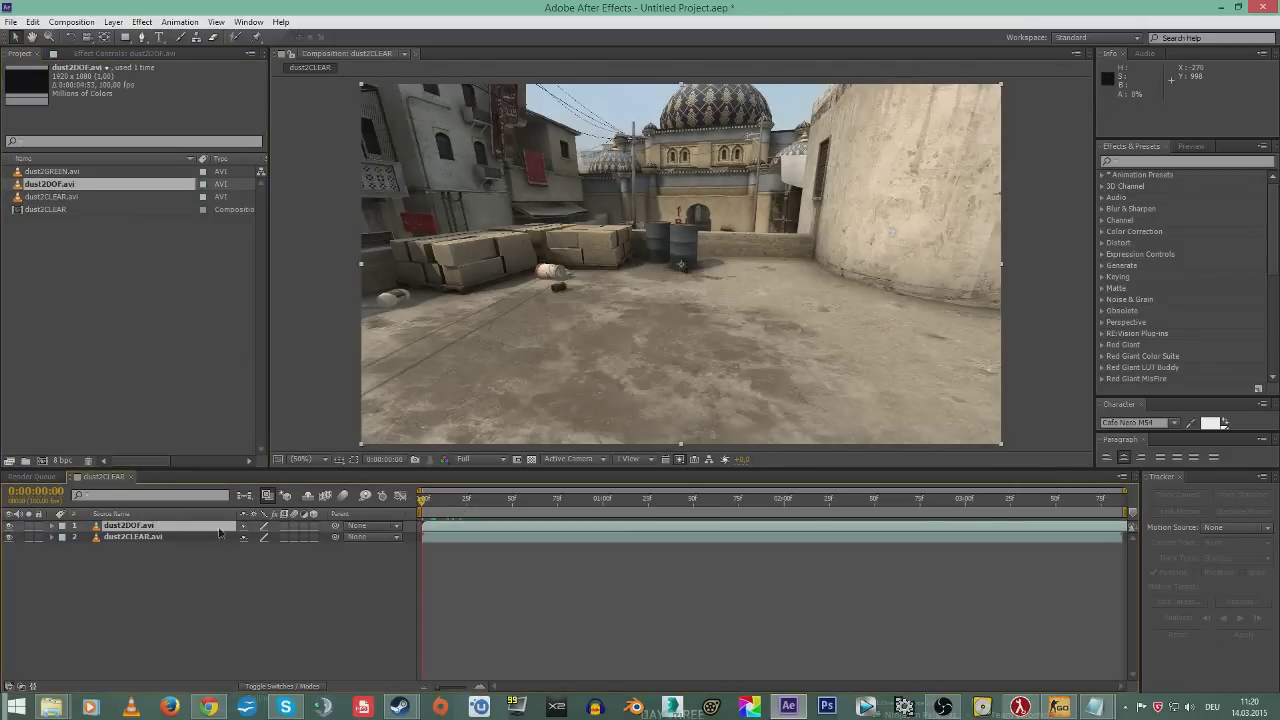
{"action": "key", "text": "space"}
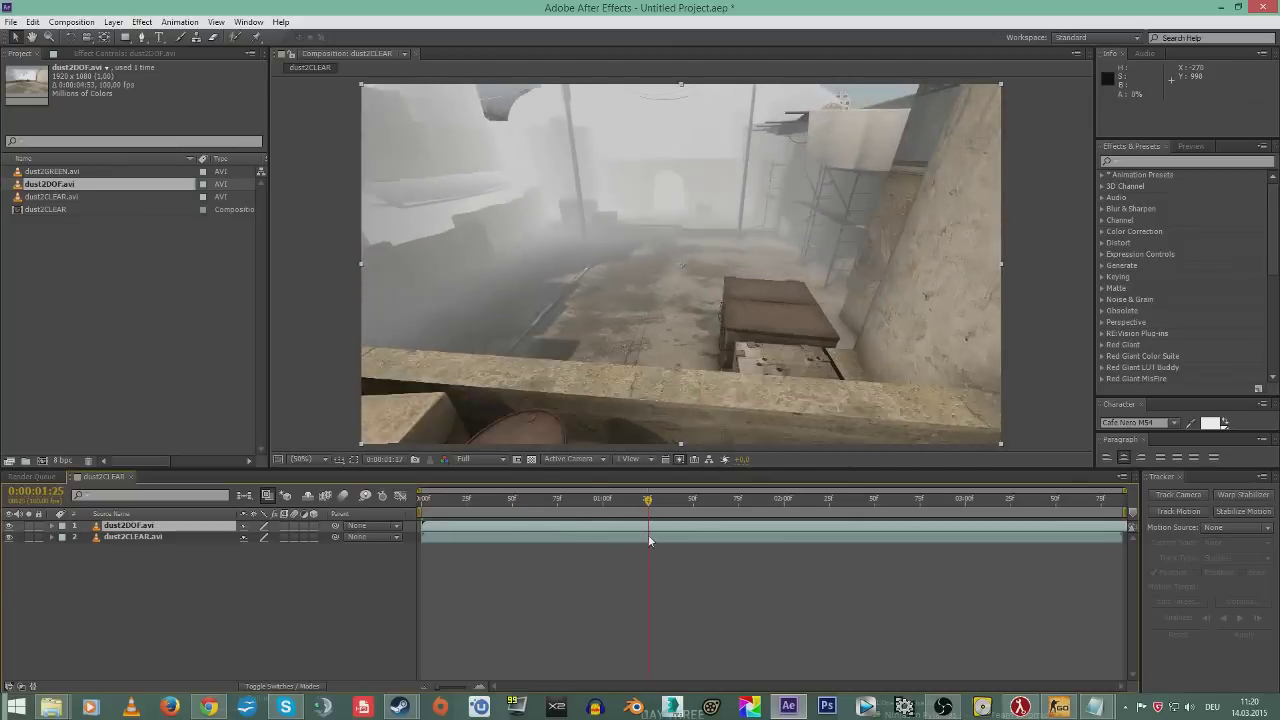
{"action": "key", "text": "space"}
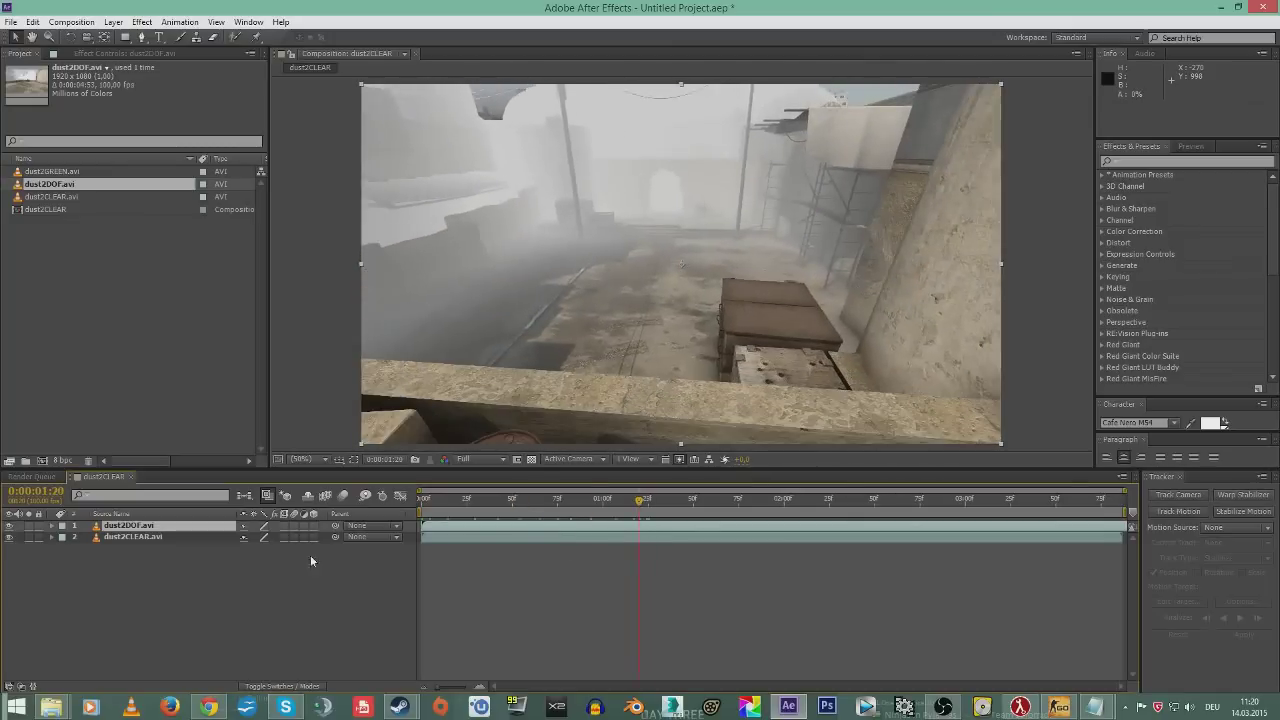
{"action": "left_click", "coordinate": [10, 526]}
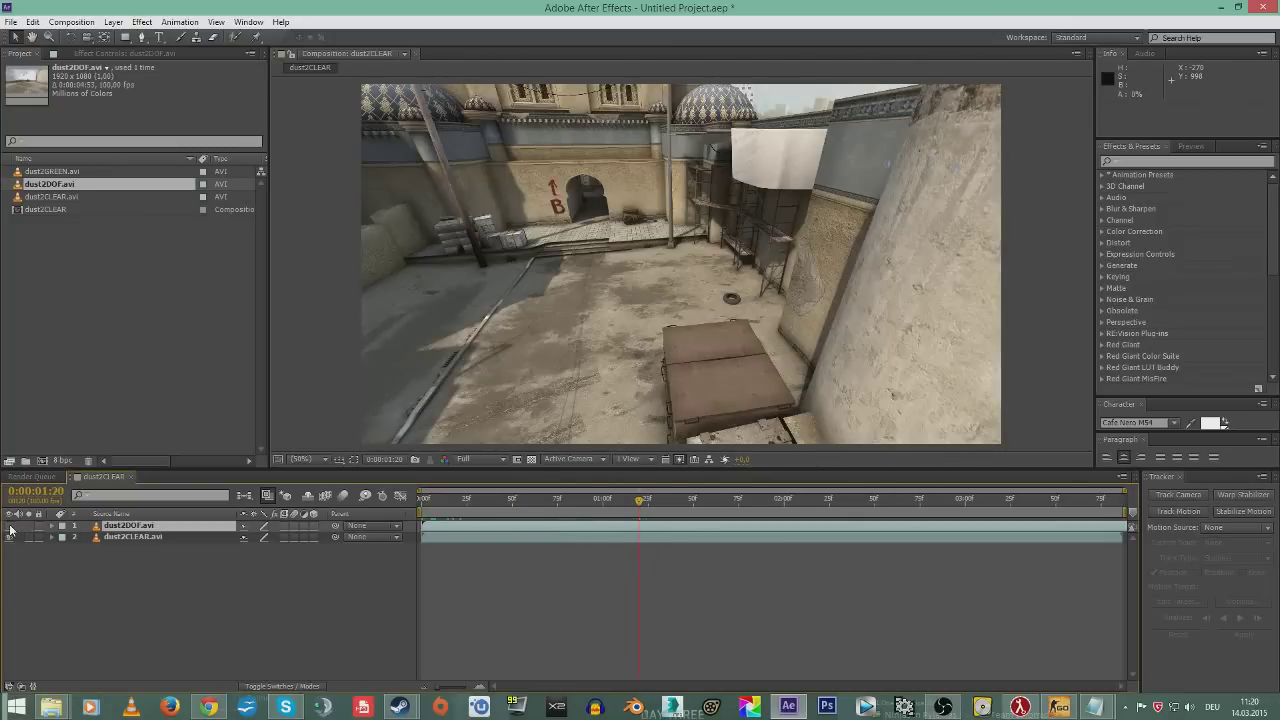
{"action": "left_click", "coordinate": [10, 526]}
{"action": "left_click", "coordinate": [10, 526]}
{"action": "left_click", "coordinate": [10, 526]}
{"action": "left_click", "coordinate": [10, 526]}
{"action": "left_click", "coordinate": [10, 526]}
{"action": "left_click", "coordinate": [10, 526]}
{"action": "left_click", "coordinate": [10, 526]}
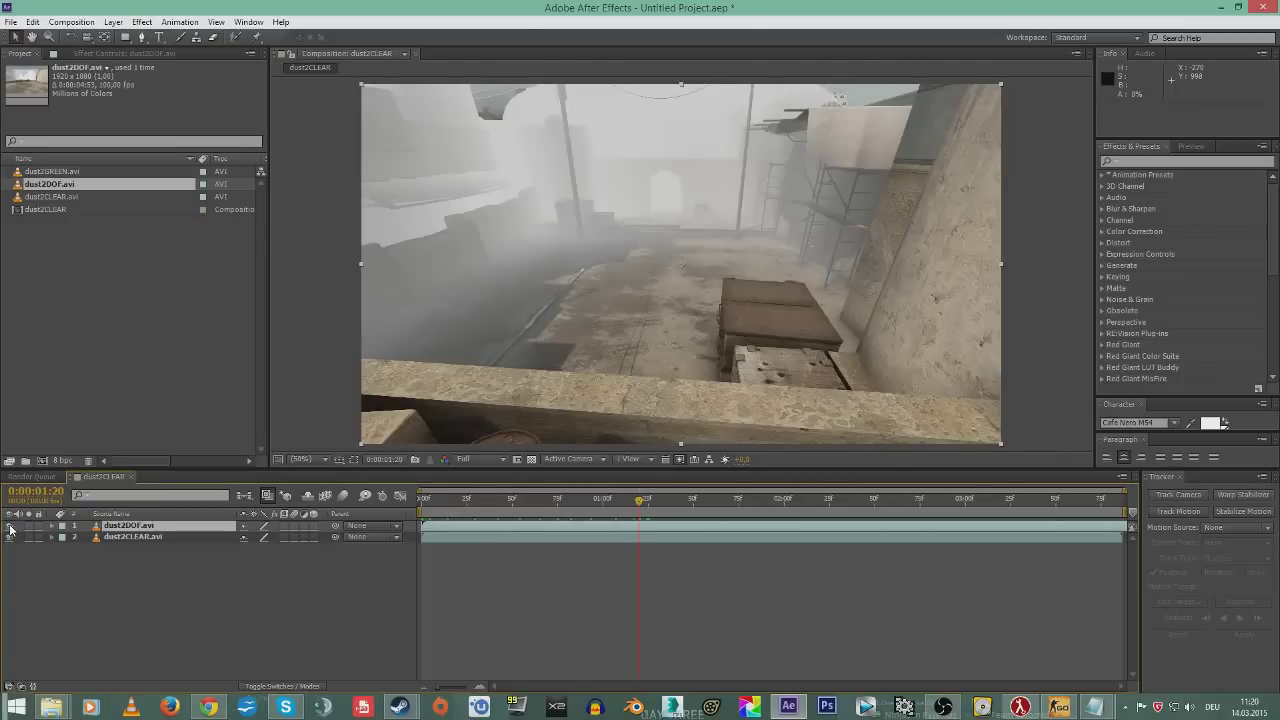
{"action": "left_click", "coordinate": [10, 526]}
{"action": "left_click", "coordinate": [10, 526]}
{"action": "left_click", "coordinate": [10, 526]}
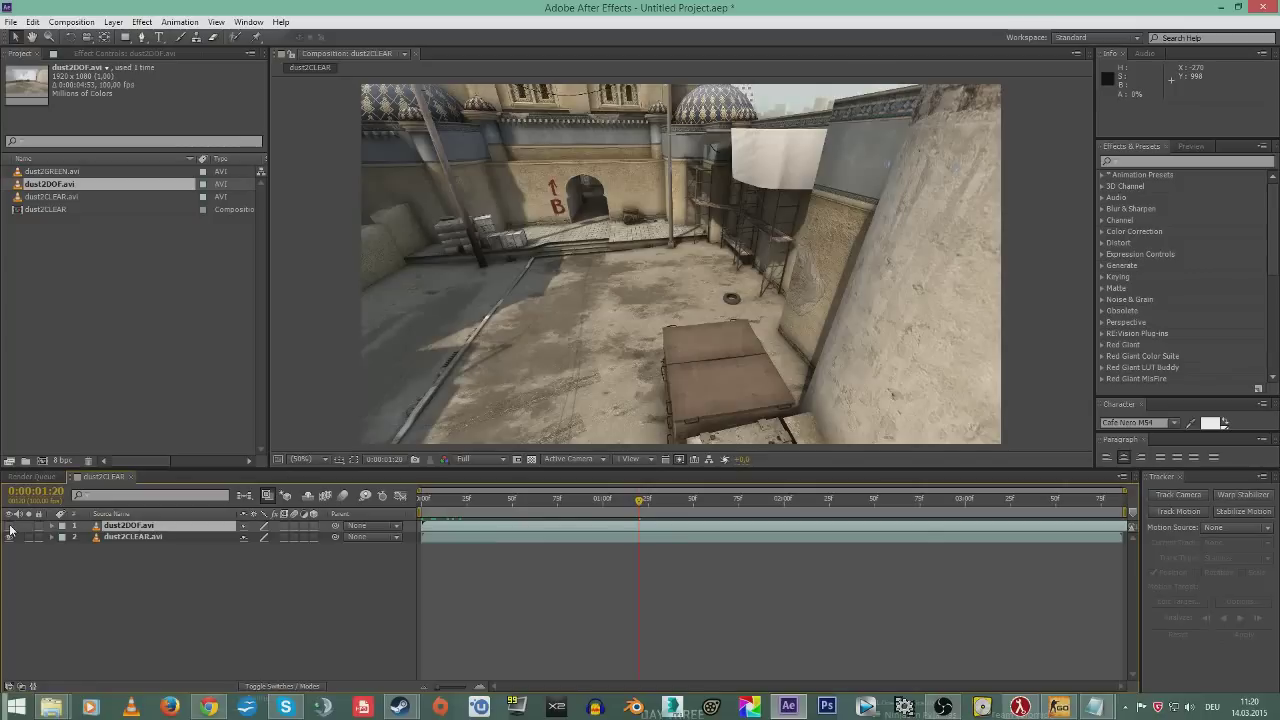
{"action": "left_click", "coordinate": [10, 526]}
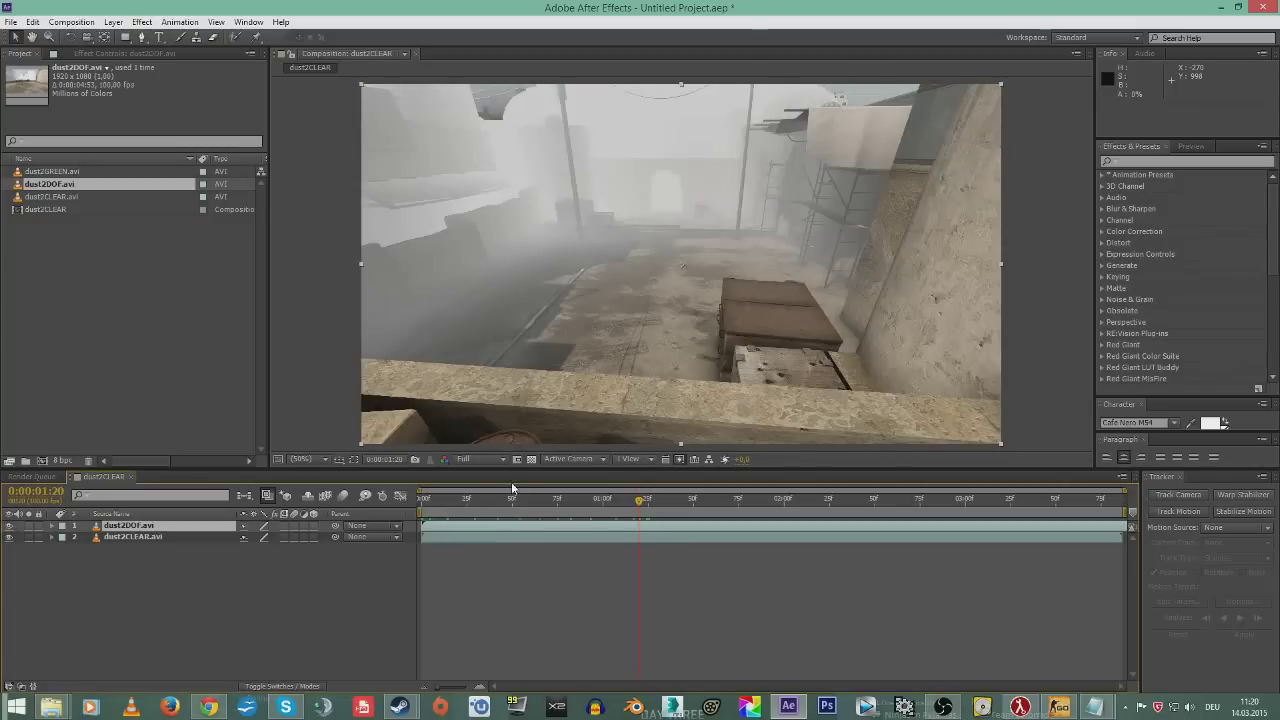
- Set the dust2DOF layer's opacity to 50%
{"action": "key", "text": "t"}
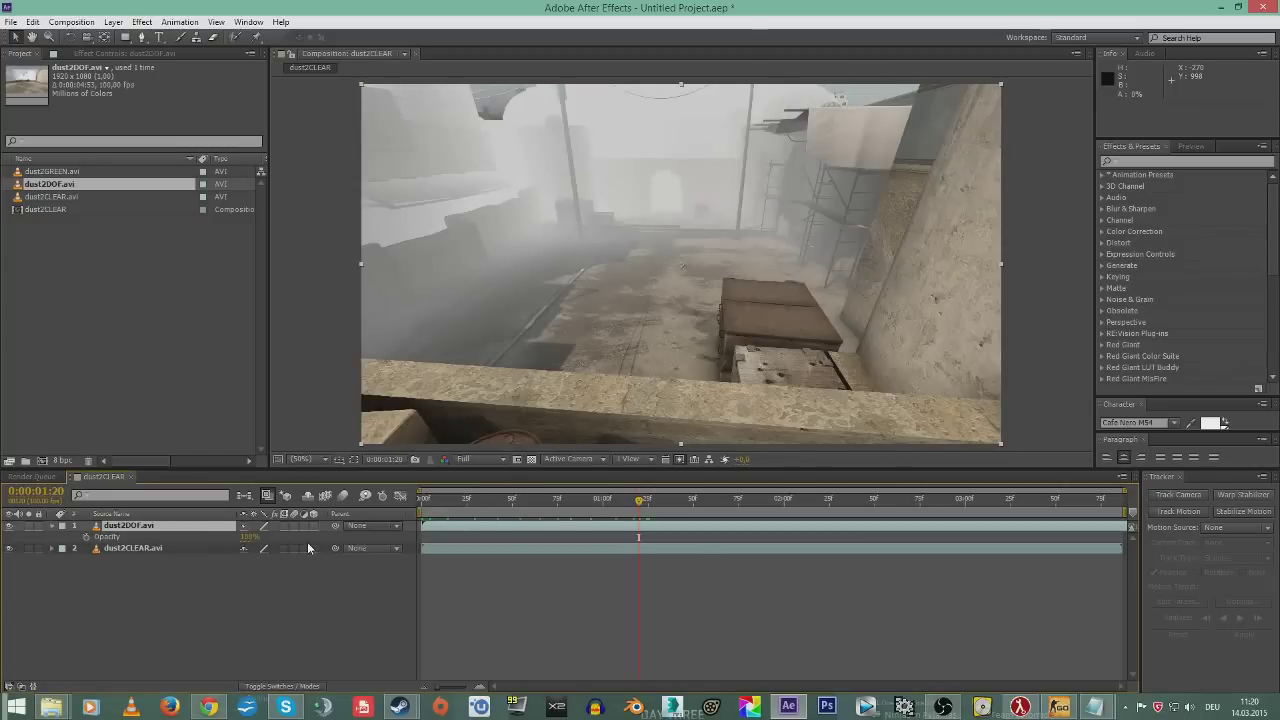
{"action": "left_click", "coordinate": [248, 537]}
{"action": "type", "text": "50"}
{"action": "key", "text": "Return"}
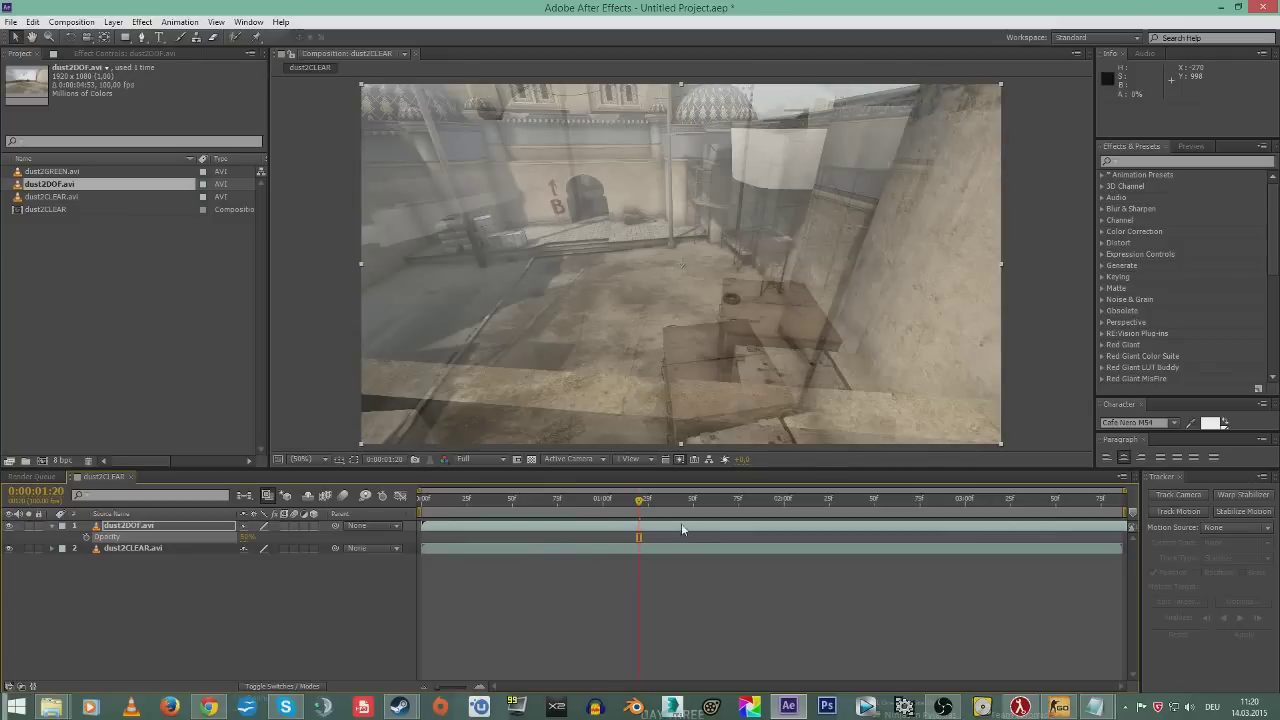
- Slide dust2DOF earlier and nudge it frame by frame until it aligns with dust2CLEAR
{"action": "left_click_drag", "start_coordinate": [681, 523], "coordinate": [747, 507]}
{"action": "left_click", "coordinate": [657, 503]}
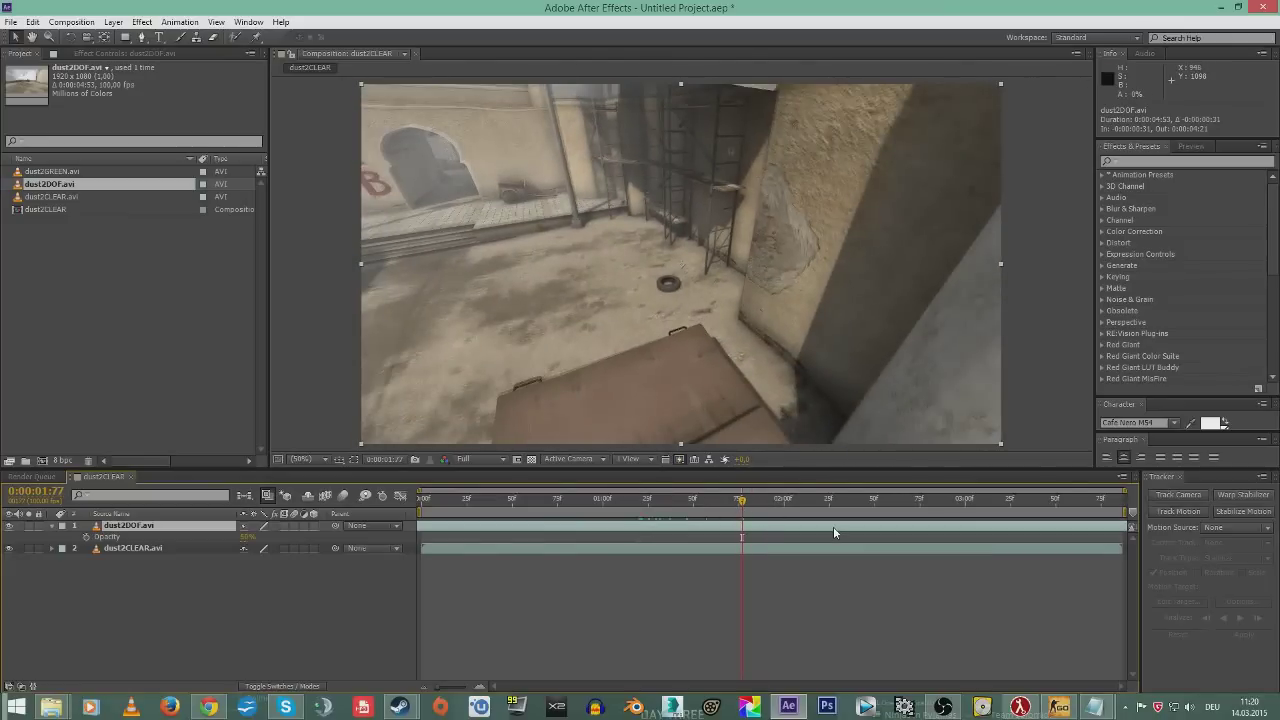
{"action": "key", "text": "alt+Page_Down"}
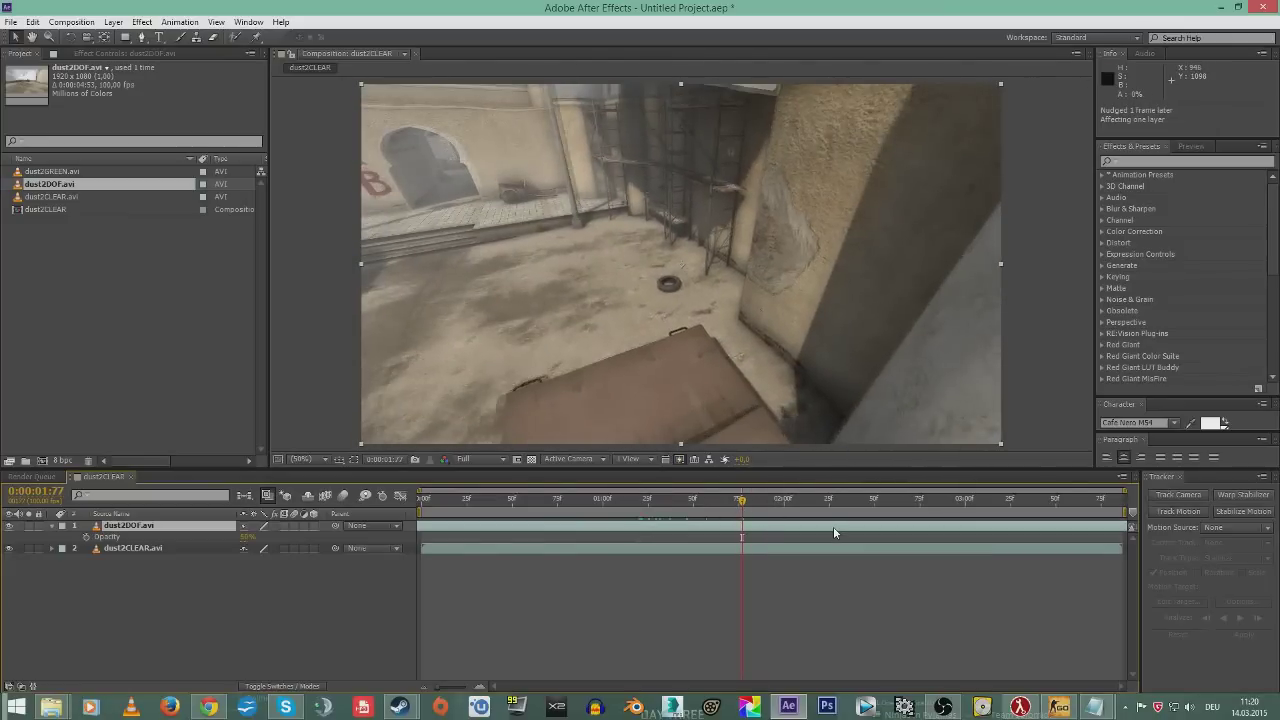
{"action": "key", "text": "alt+Page_Up"}
{"action": "left_click", "coordinate": [820, 500]}
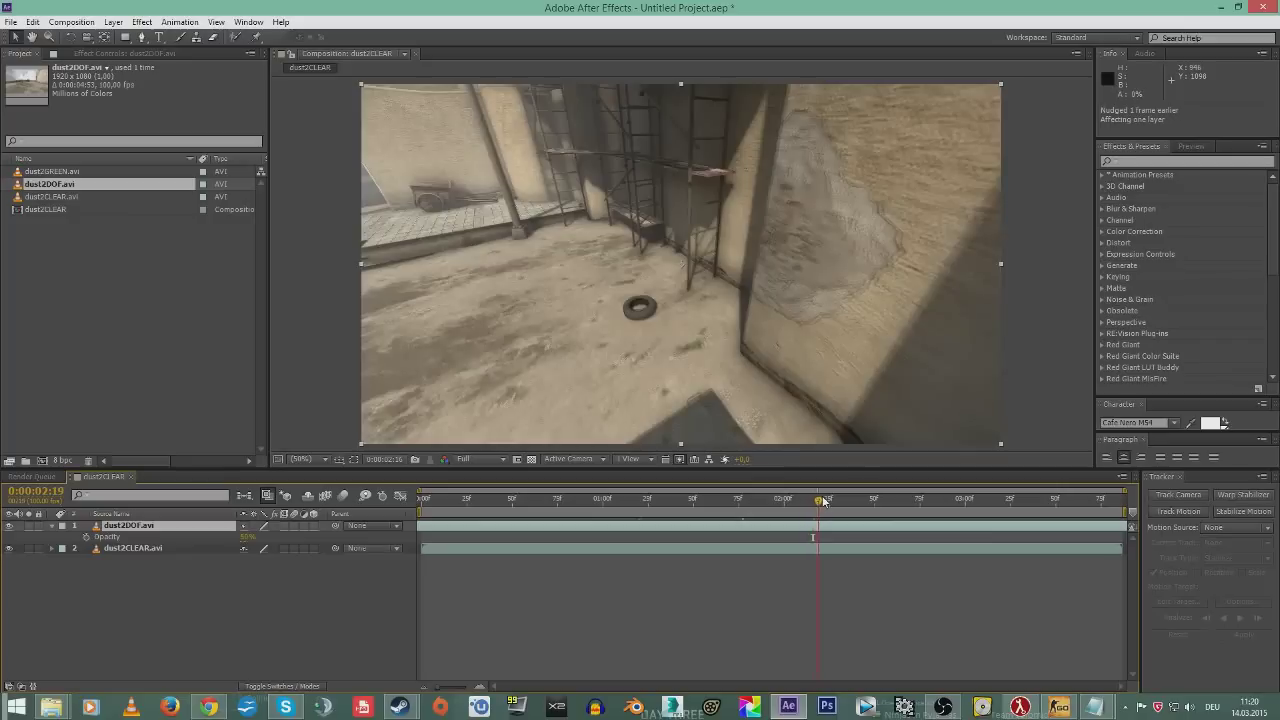
{"action": "left_click", "coordinate": [823, 500]}
{"action": "key", "text": "alt+Page_Down"}
{"action": "key", "text": "alt+Page_Up"}
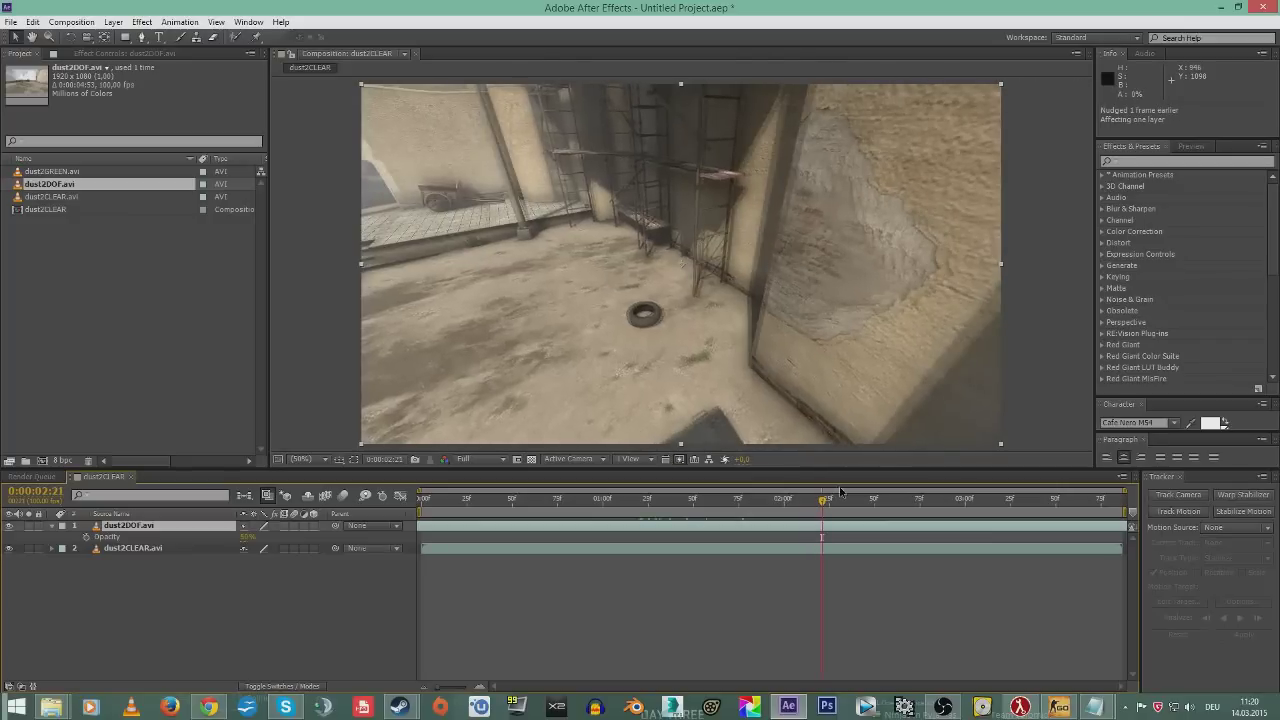
{"action": "key", "text": "alt+Page_Up"}
{"action": "key", "text": "alt+Page_Down"}
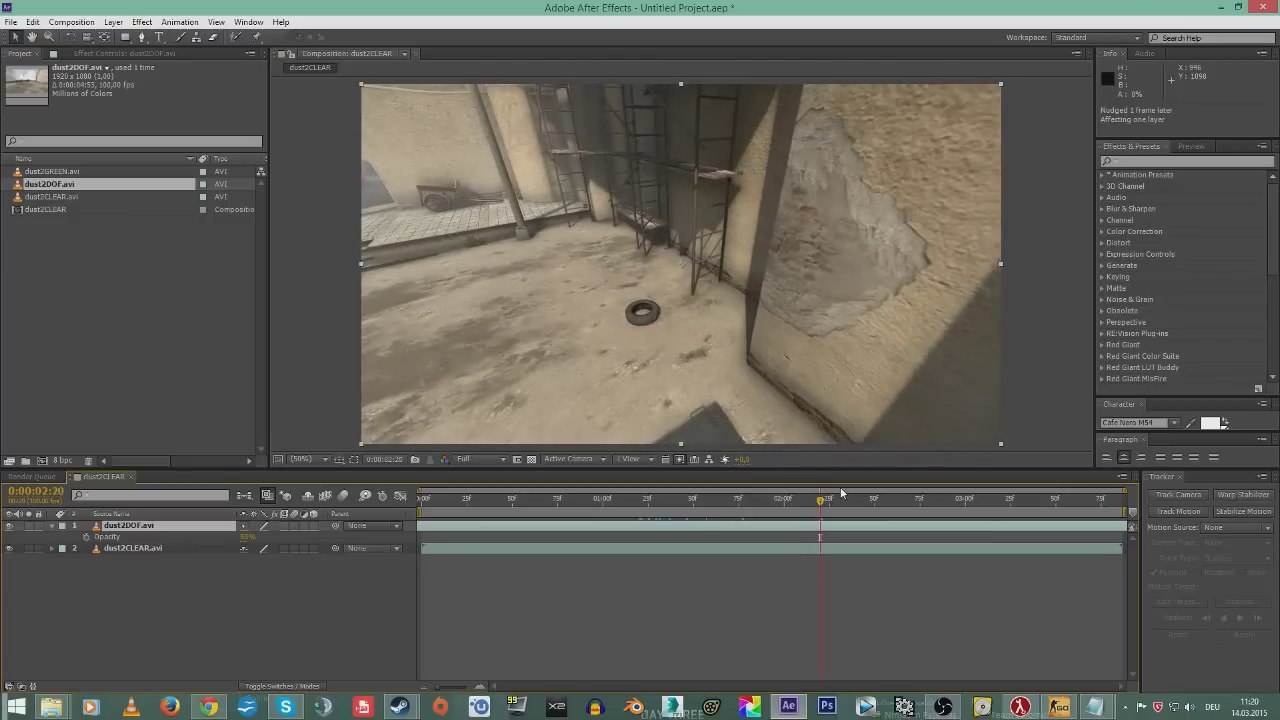
{"action": "left_click", "coordinate": [883, 500]}
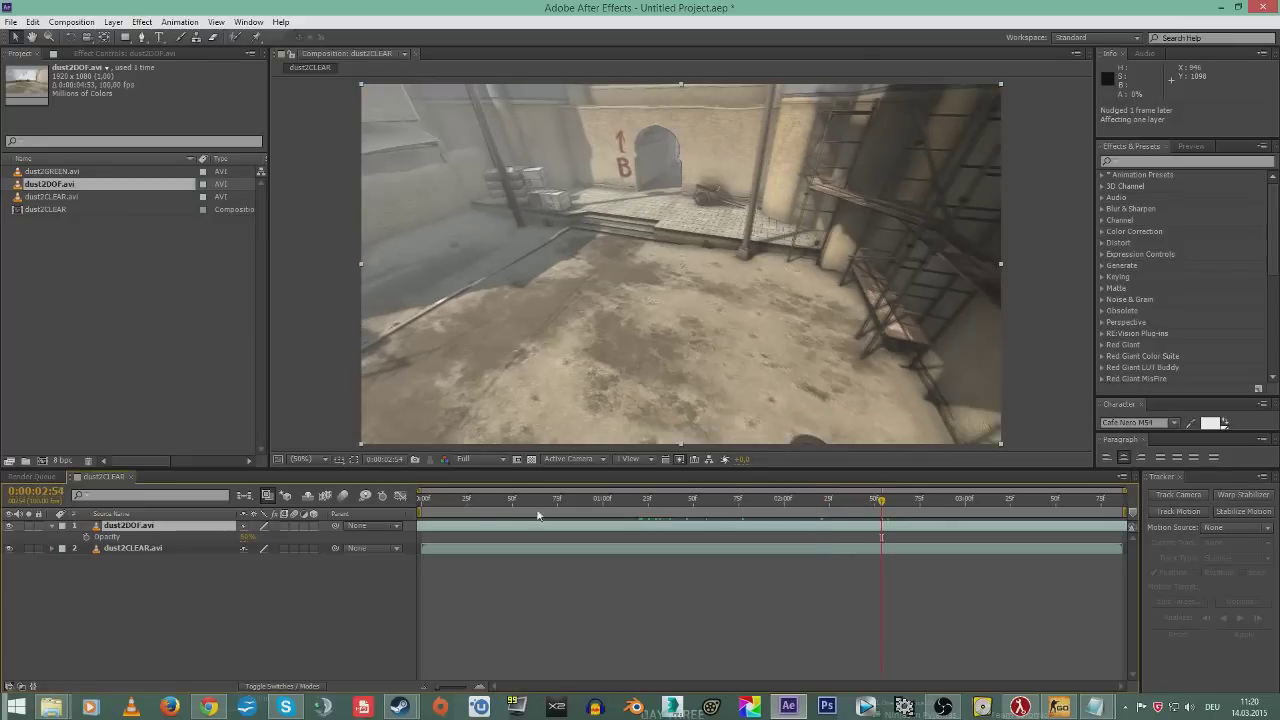
{"action": "left_click", "coordinate": [238, 547]}
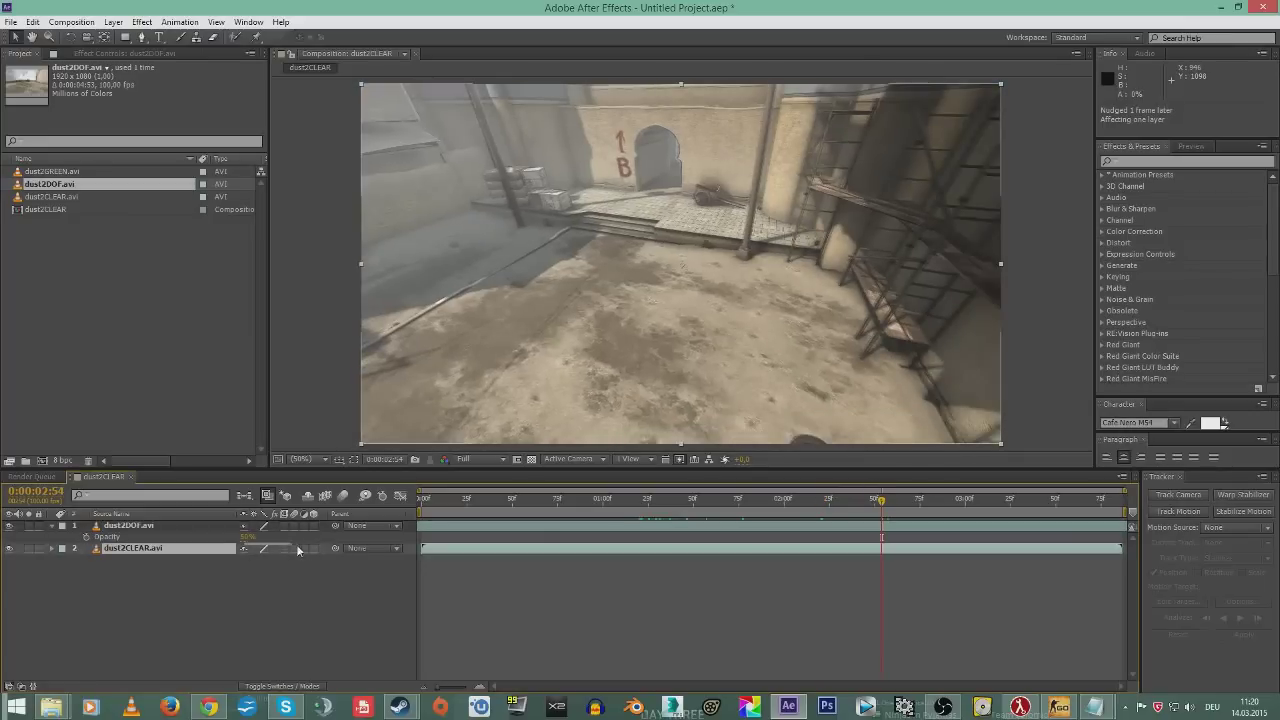
- Restore dust2DOF opacity to 100% and compare it with the clear footage at 200% zoom
{"action": "mouse_move", "coordinate": [250, 541]}
{"action": "left_mouse_down"}
{"action": "mouse_move", "coordinate": [325, 541]}
{"action": "mouse_move", "coordinate": [267, 540]}
{"action": "left_mouse_up"}
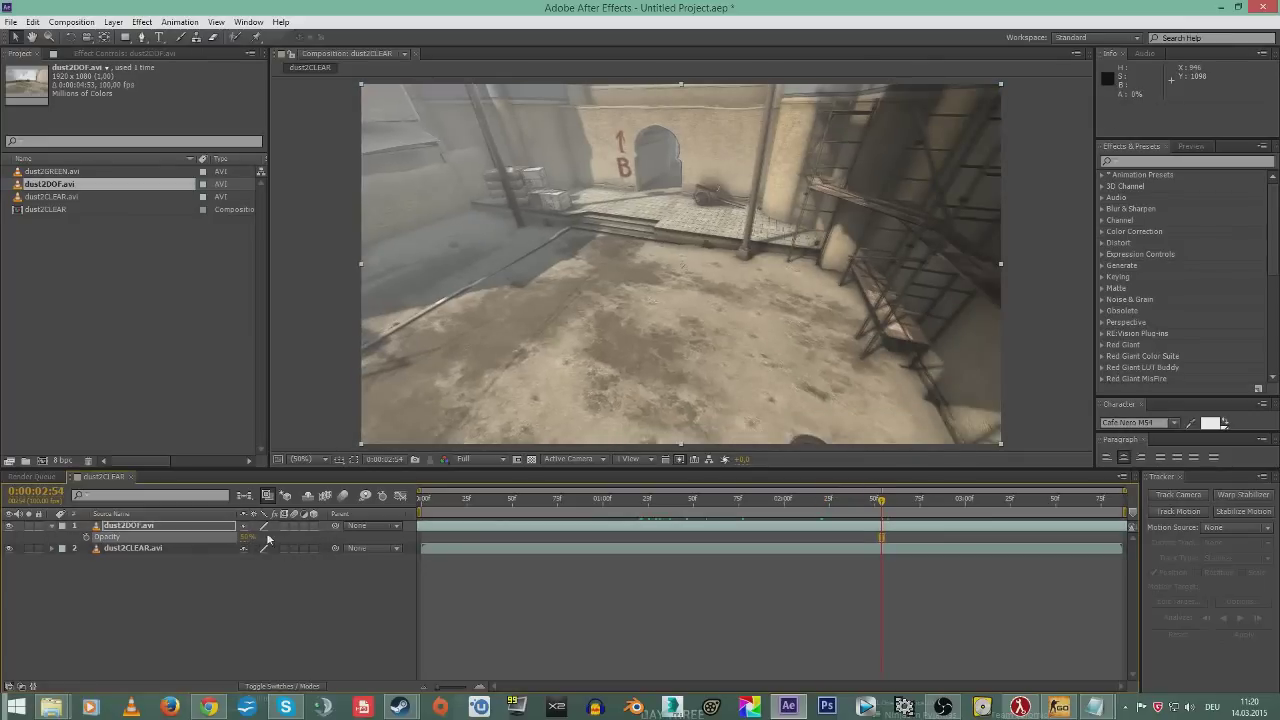
{"action": "scroll", "coordinate": [743, 236], "scroll_direction": "up", "scroll_amount": 2}
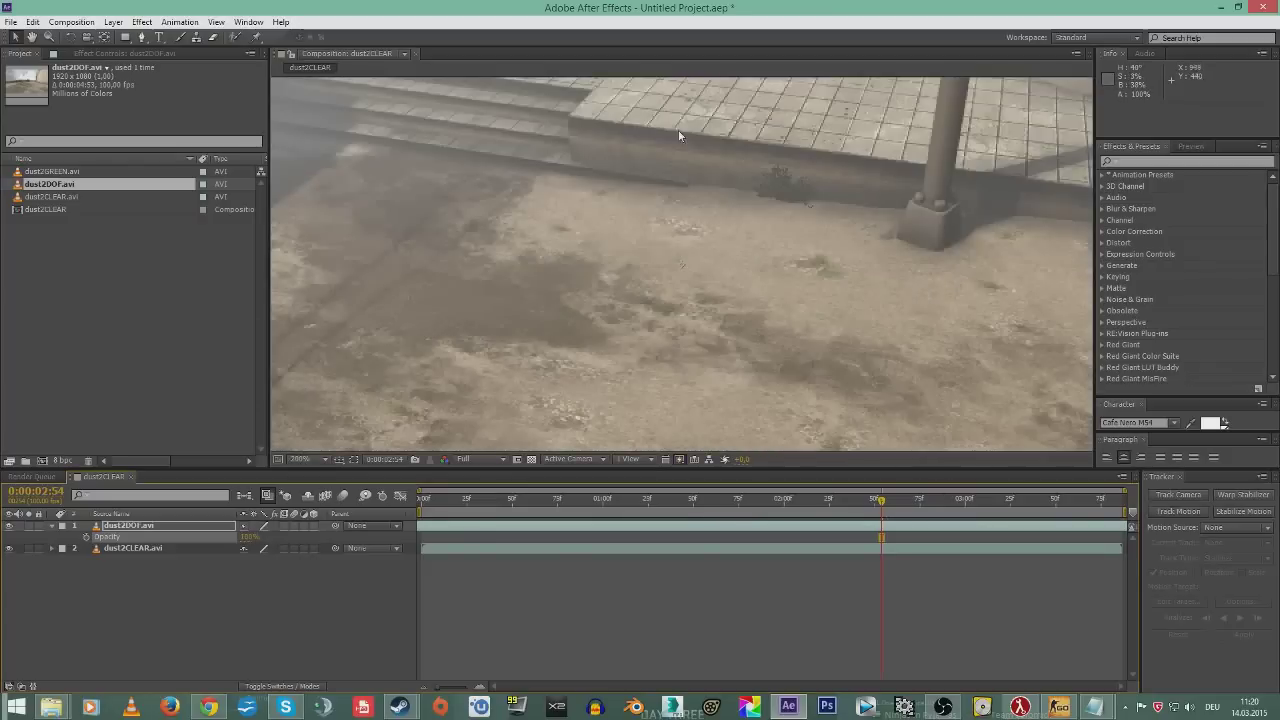
{"action": "left_click_drag", "start_coordinate": [743, 236], "coordinate": [829, 447]}
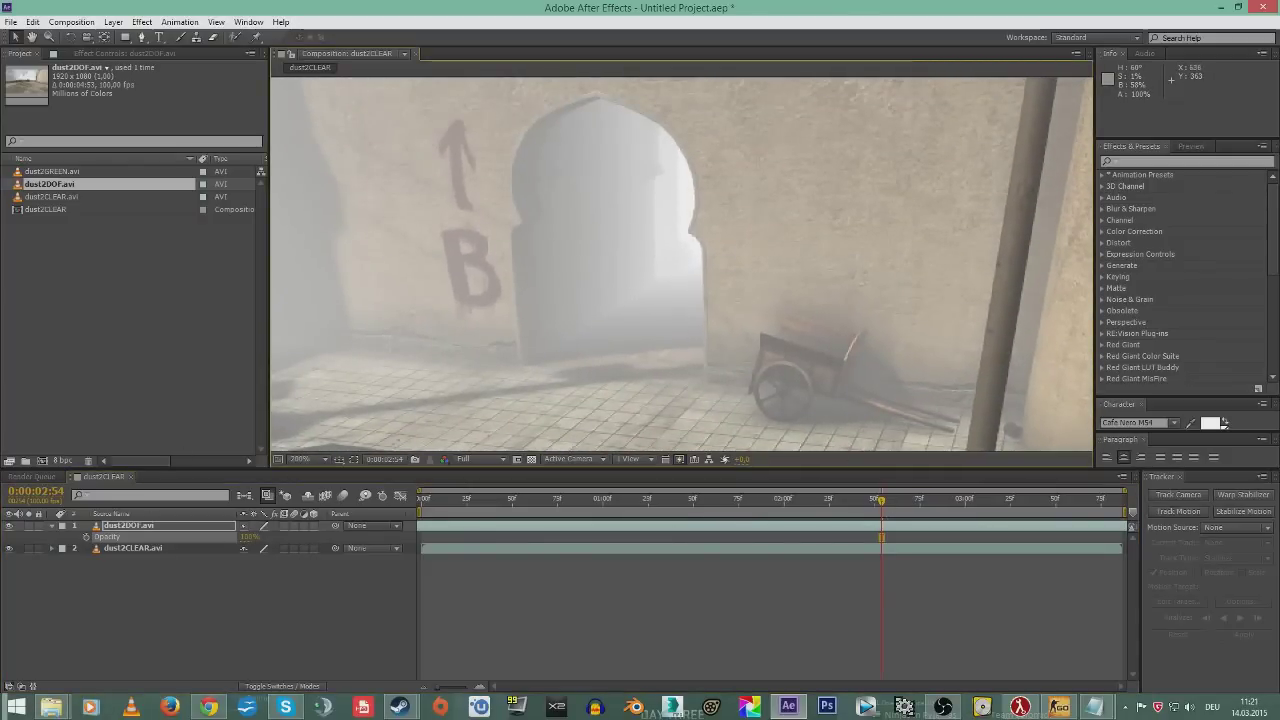
{"action": "left_click", "coordinate": [11, 527]}
{"action": "left_click", "coordinate": [11, 527]}
{"action": "left_click", "coordinate": [11, 527]}
{"action": "left_click", "coordinate": [11, 527]}
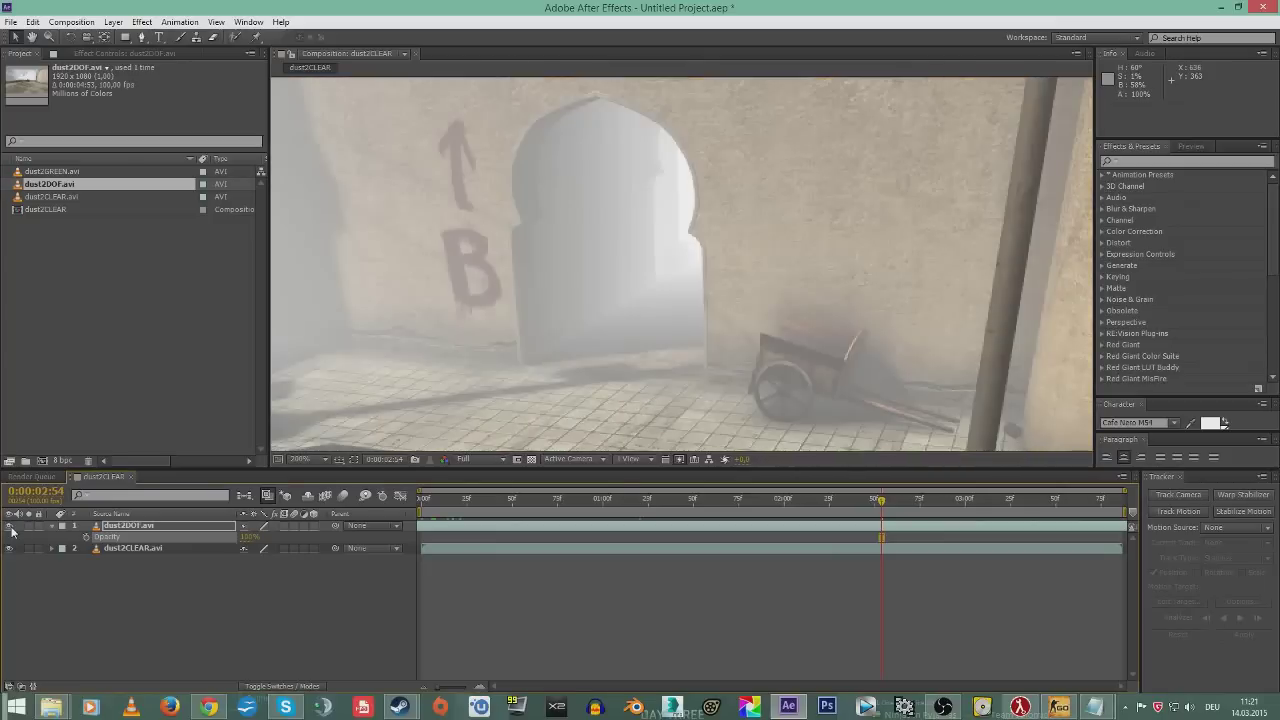
- Return to 0:00:01:71, fit the viewer, and start precomposing the dust2DOF layer
{"action": "scroll", "coordinate": [353, 455], "scroll_direction": "down", "scroll_amount": 6}
{"action": "left_click_drag", "start_coordinate": [745, 498], "coordinate": [732, 498]}
{"action": "scroll", "coordinate": [630, 348], "scroll_direction": "up", "scroll_amount": 2}
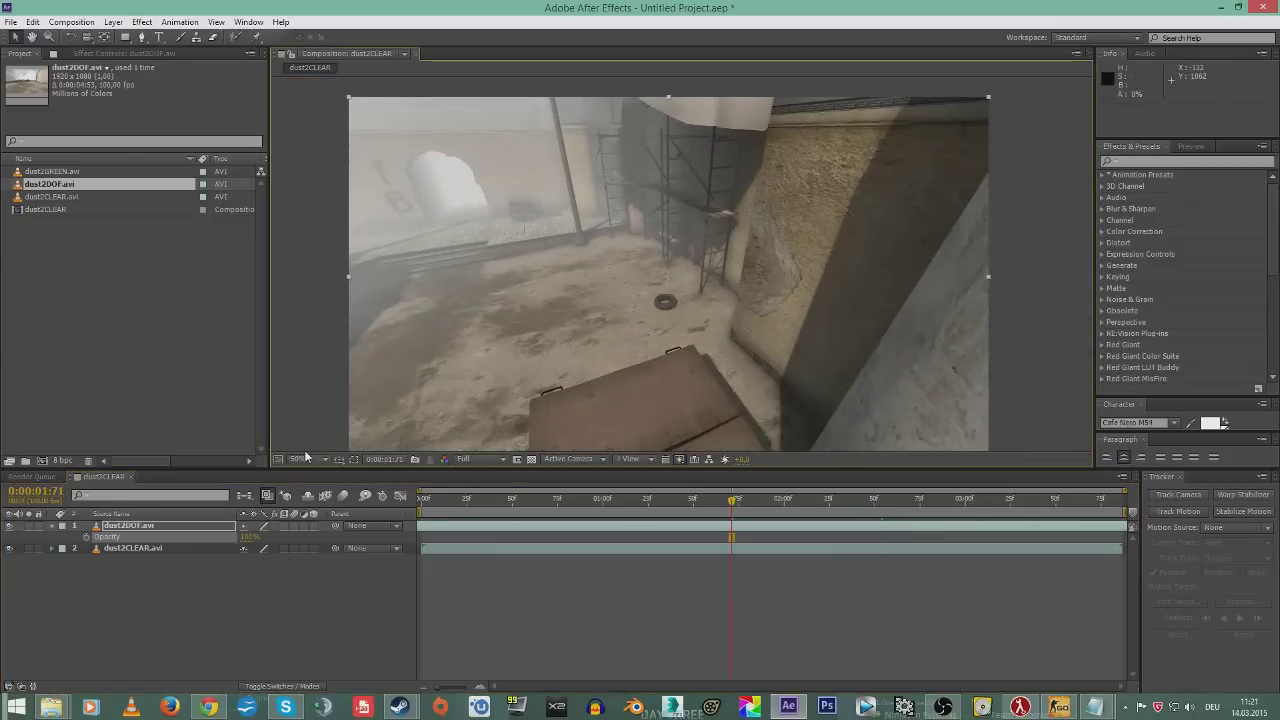
{"action": "left_click", "coordinate": [298, 459]}
{"action": "left_click", "coordinate": [326, 234]}
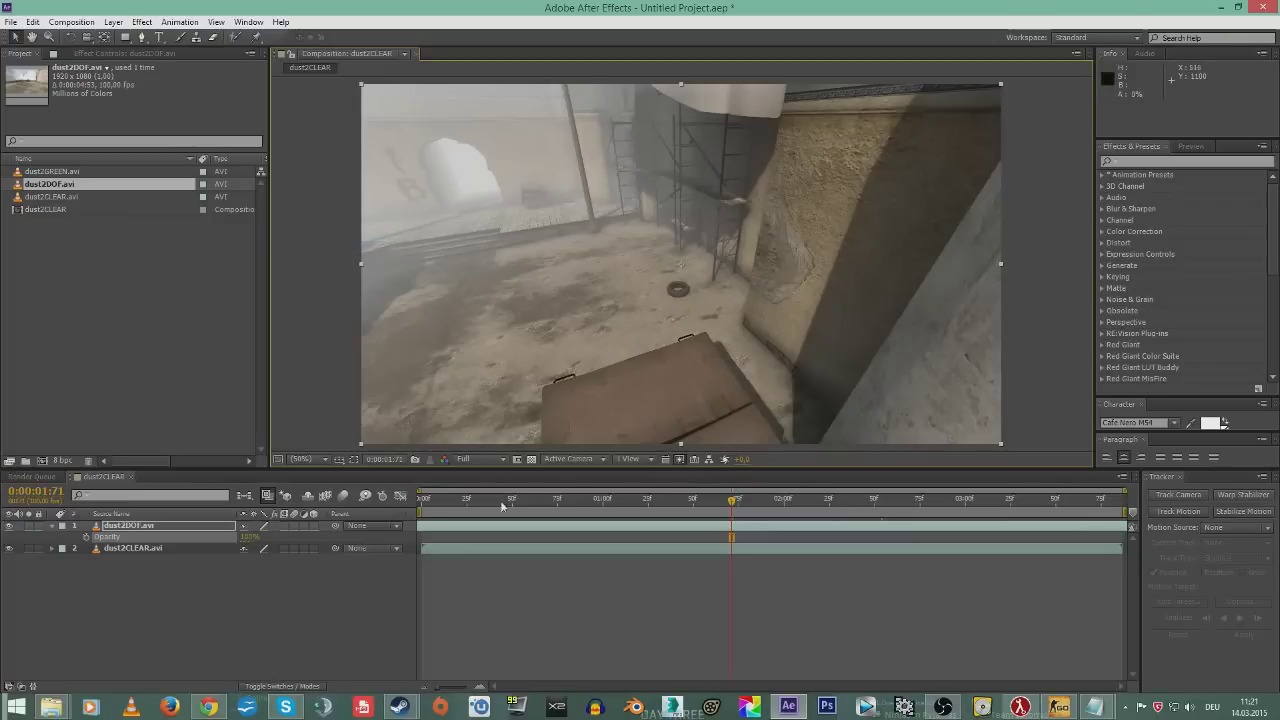
{"action": "left_click", "coordinate": [143, 528]}
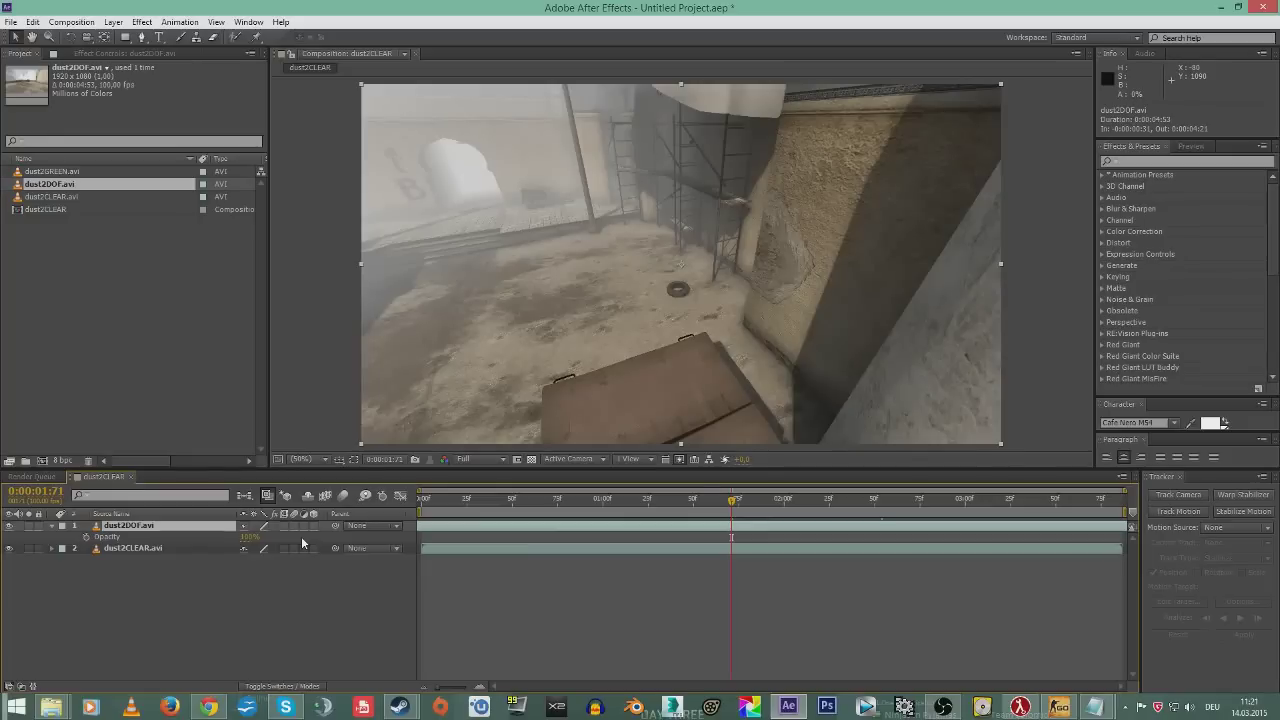
{"action": "key", "text": "ctrl+shift+c"}
- Precompose the dust2DOF layer with Move all attributes into the new composition
{"action": "left_click", "coordinate": [730, 352]}
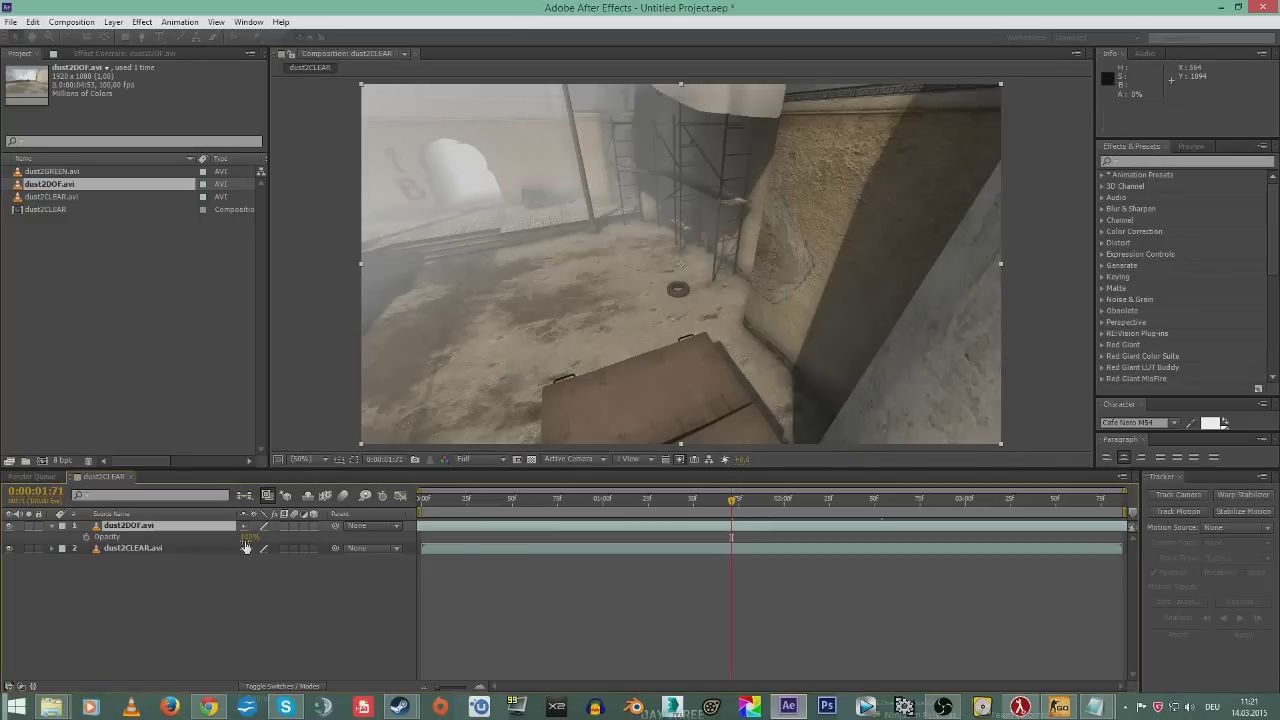
{"action": "right_click", "coordinate": [170, 524]}
{"action": "right_click", "coordinate": [141, 524]}
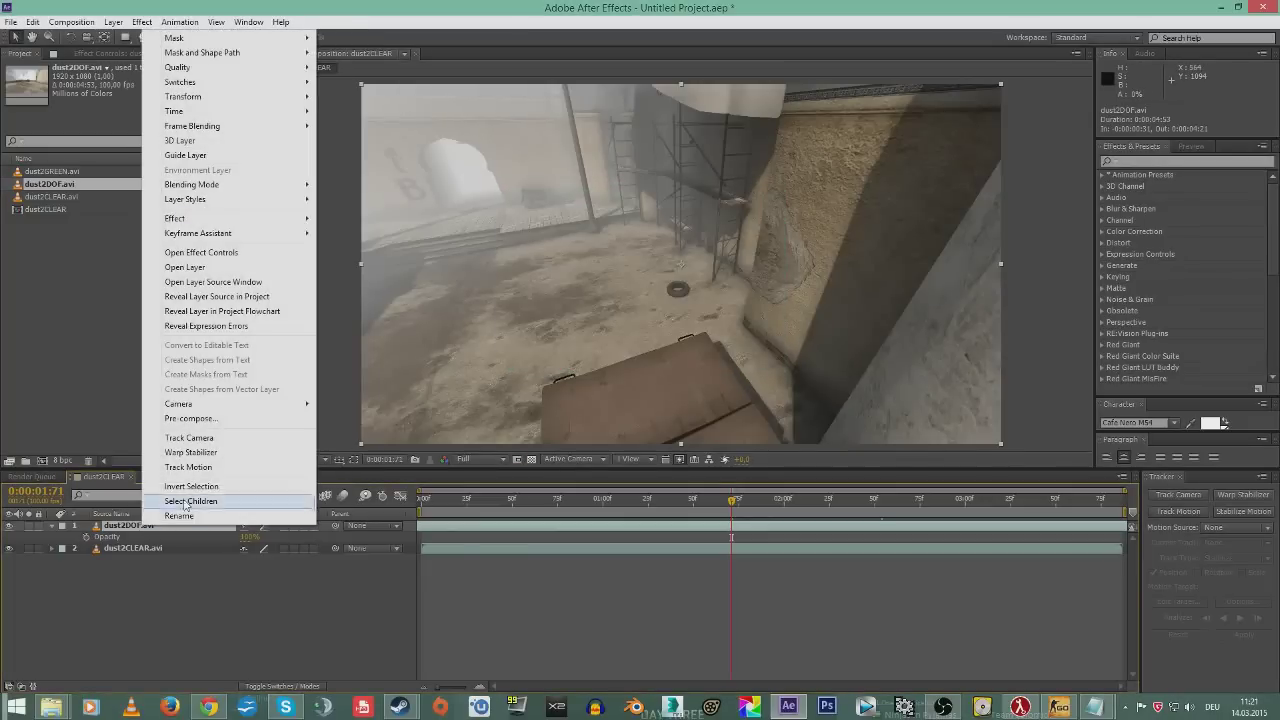
{"action": "left_click", "coordinate": [190, 419]}
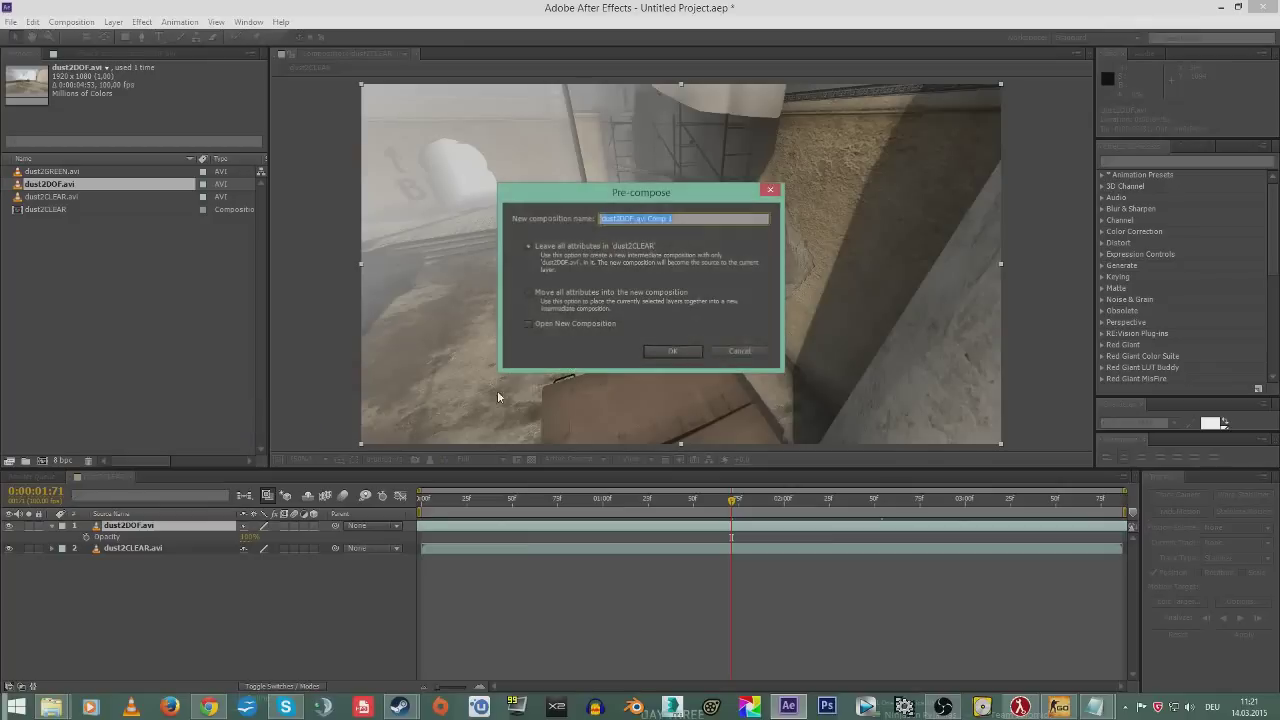
{"action": "left_click", "coordinate": [563, 300]}
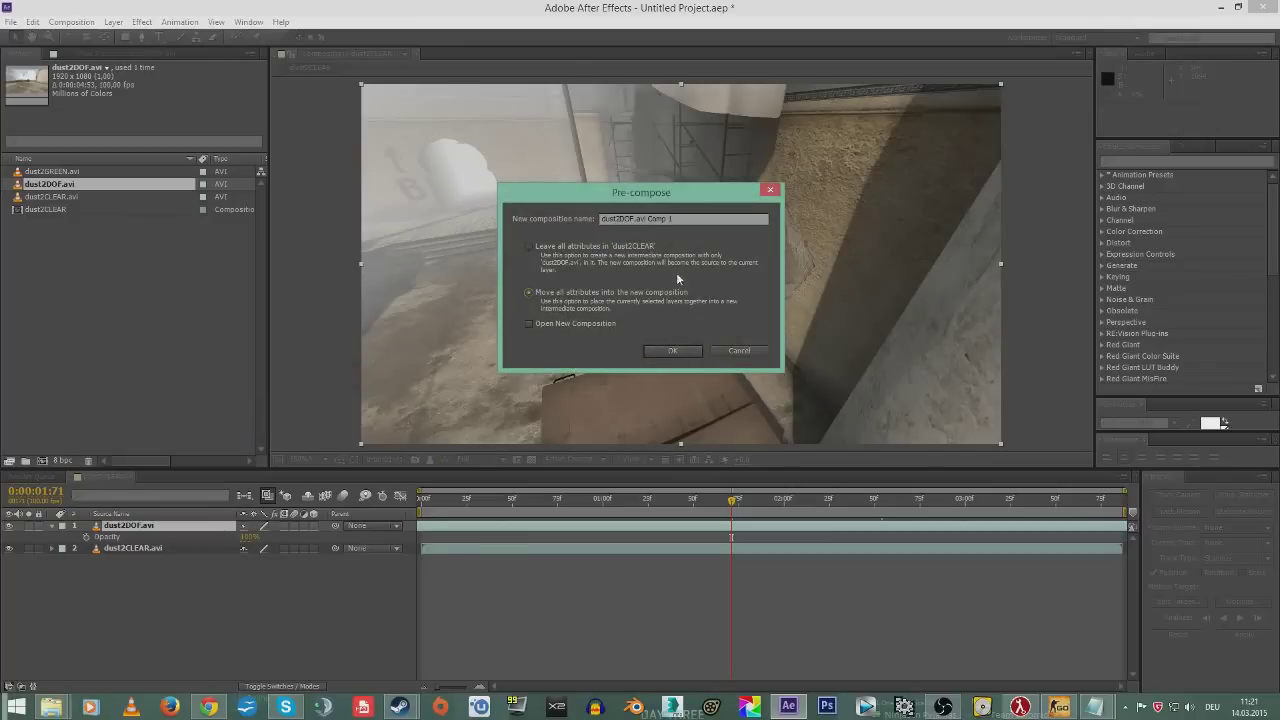
{"action": "left_click", "coordinate": [688, 351]}
- Rename the precomp layer 'dof layer' and open the dust2DOF.avi Comp 1 precomp
{"action": "left_click", "coordinate": [161, 526]}
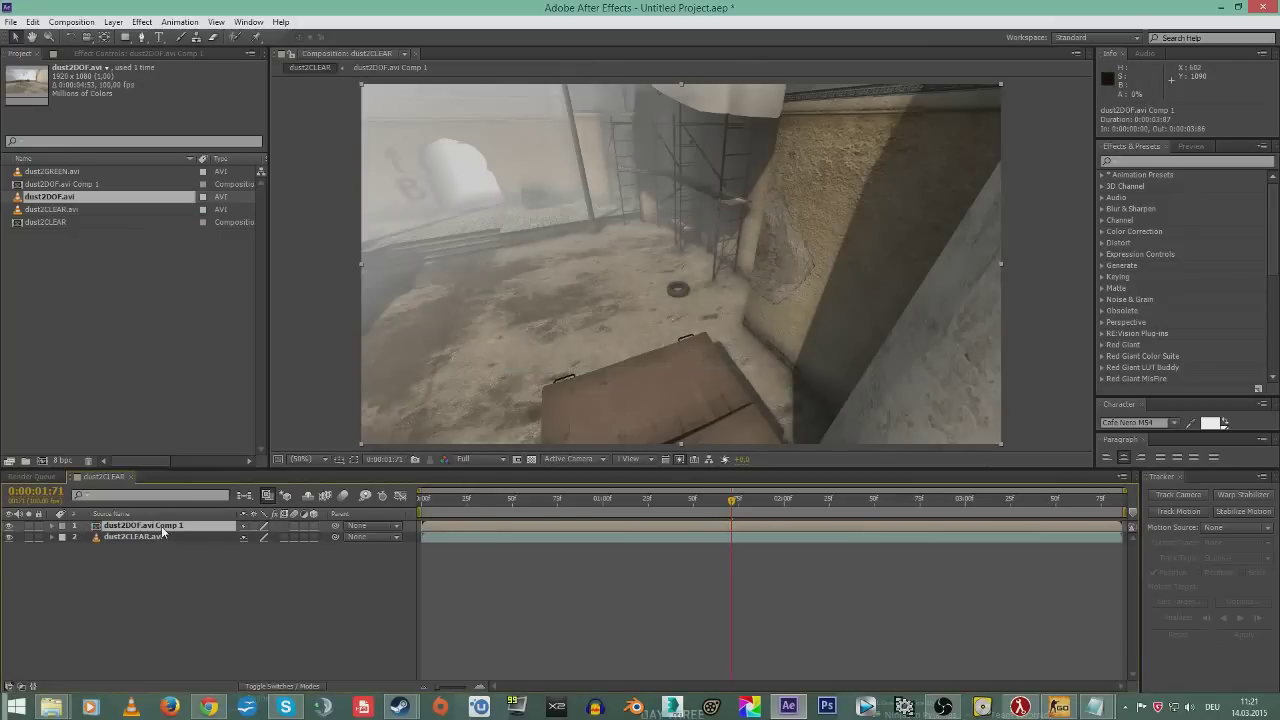
{"action": "key", "text": "Return"}
{"action": "type", "text": "dof layer"}
{"action": "key", "text": "Return"}
{"action": "double_click", "coordinate": [764, 530]}
- Search 'satu' in Effects & Presets and drop Hue/Saturation onto the dust2DOF.avi layer
{"action": "left_click", "coordinate": [759, 530]}
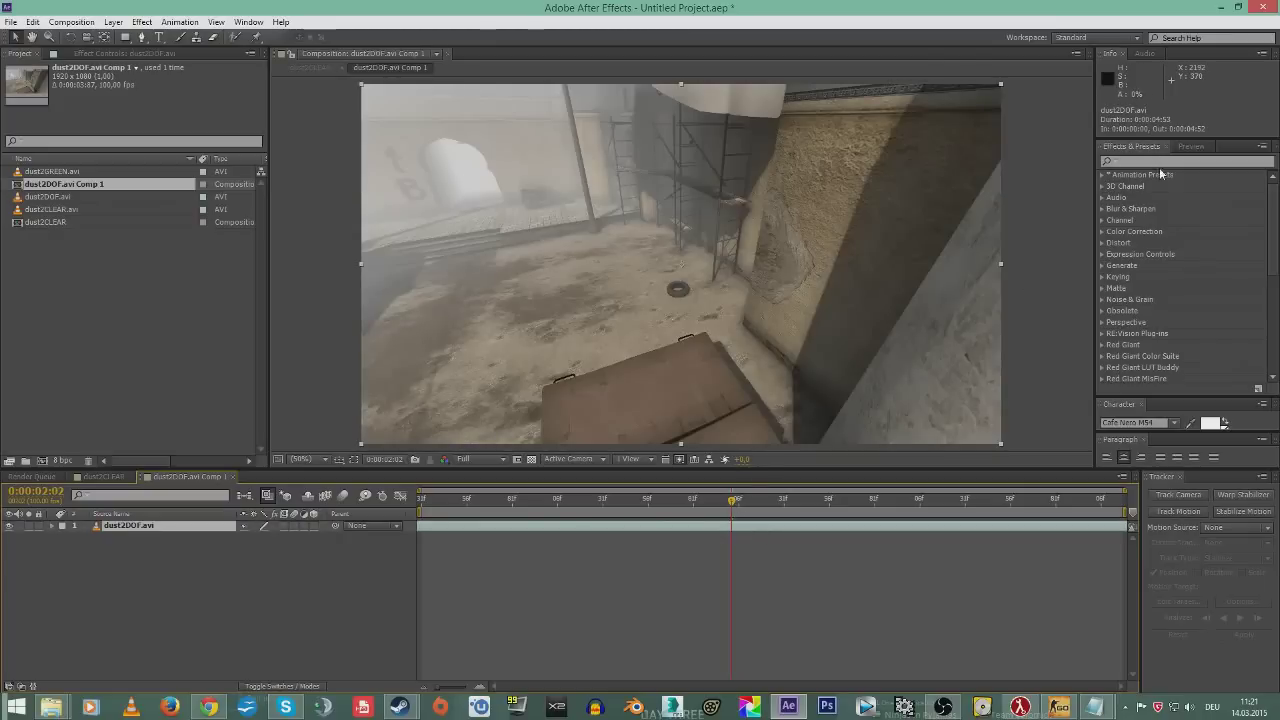
{"action": "left_click_drag", "start_coordinate": [1149, 431], "coordinate": [1149, 448]}
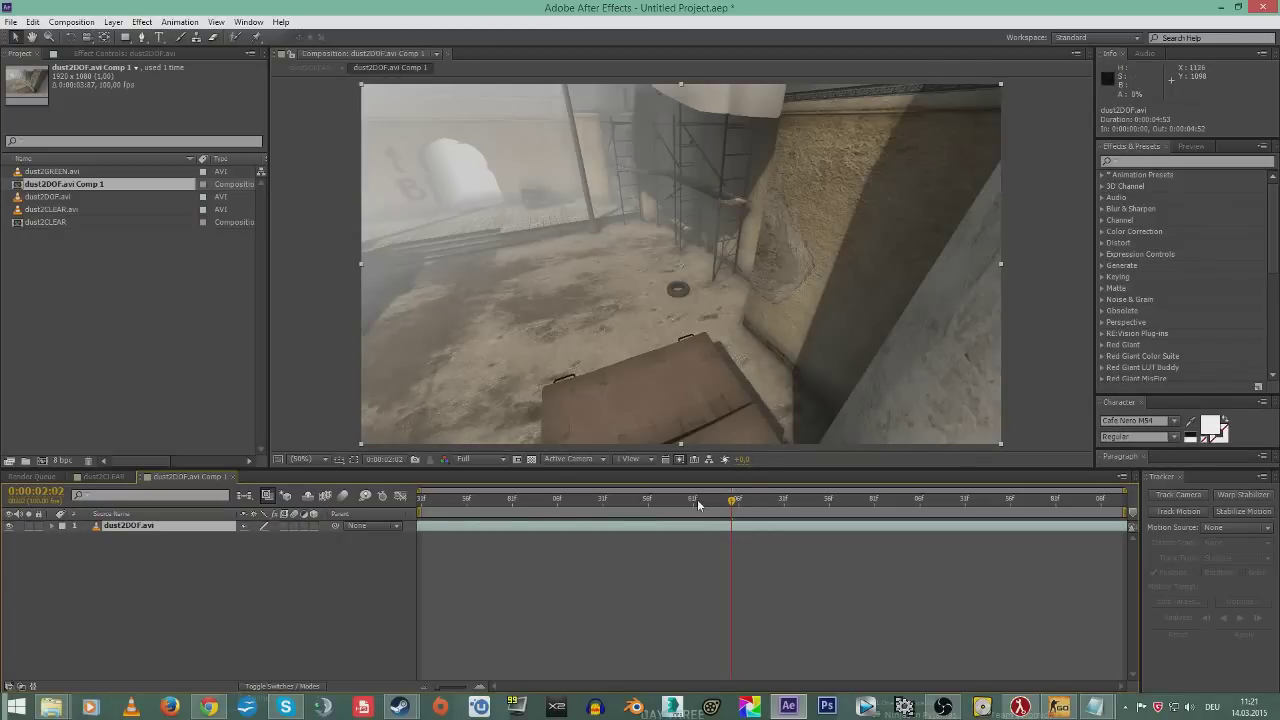
{"action": "left_click", "coordinate": [1163, 161]}
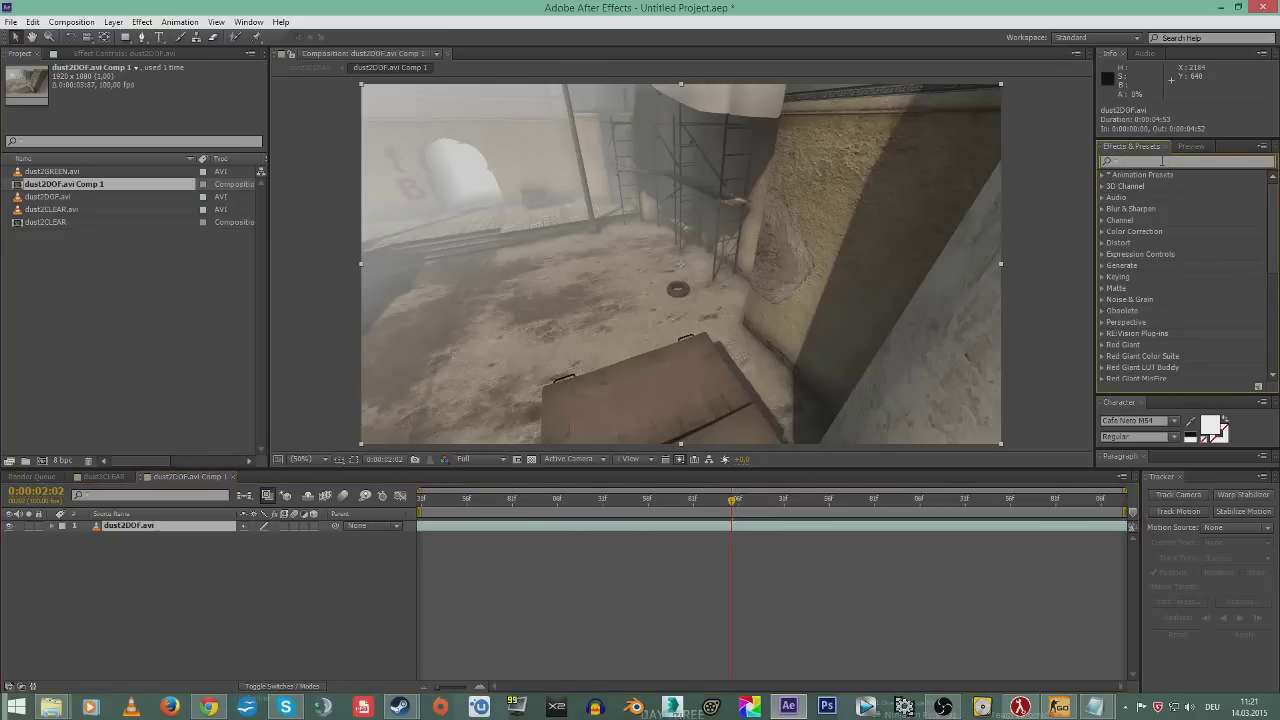
{"action": "type", "text": "satu"}
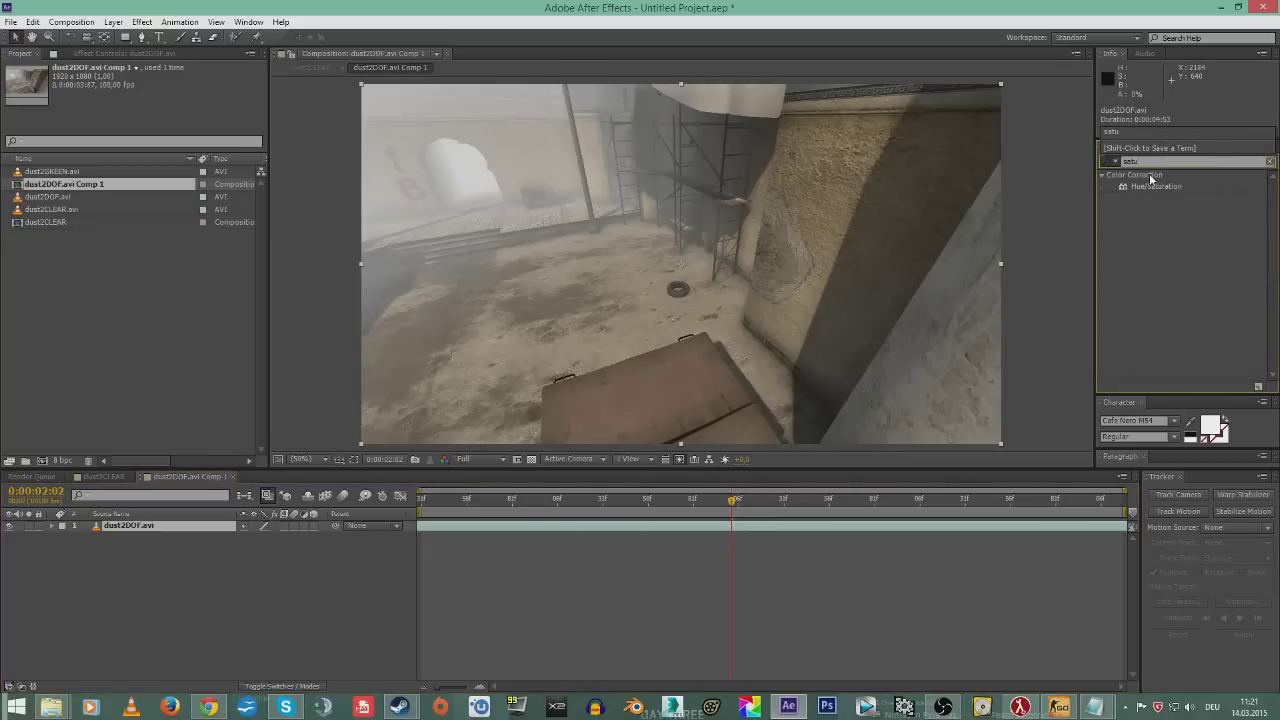
{"action": "left_click_drag", "start_coordinate": [1157, 190], "coordinate": [760, 527]}
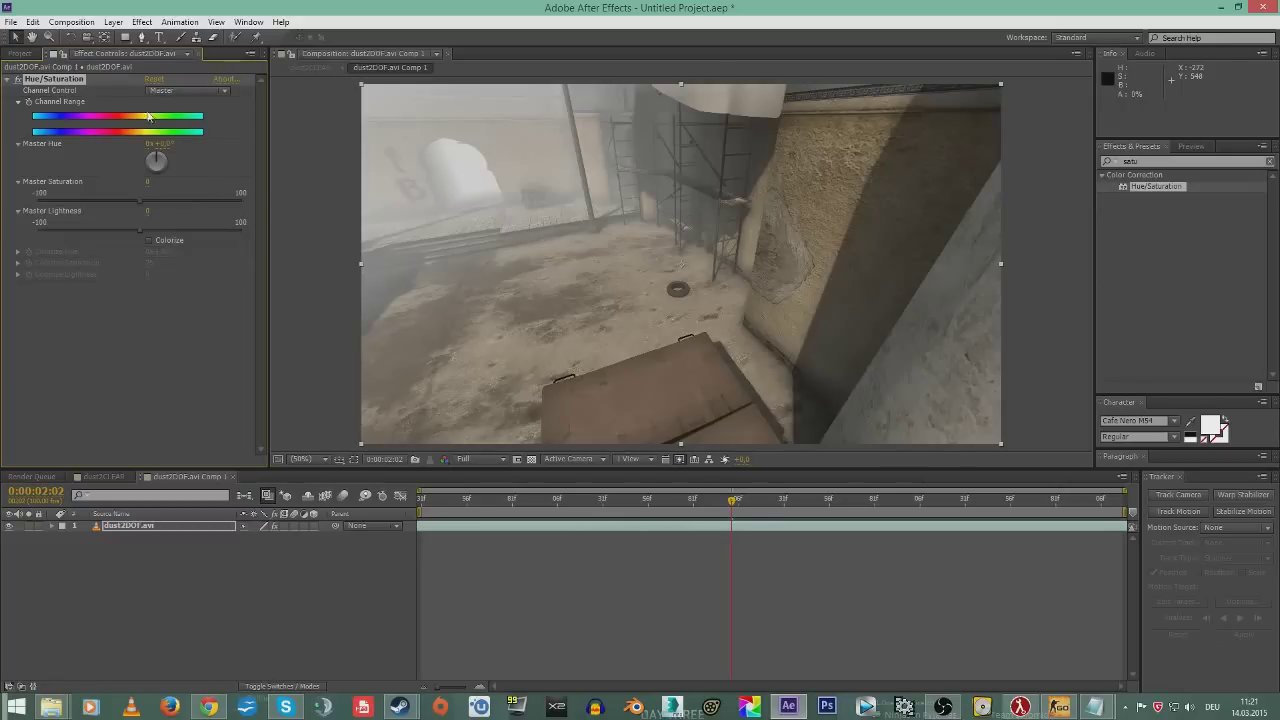
- Drop Hue/Saturation Lightness to -100 for Reds and Cyans, and lower Yellows Lightness
{"action": "left_click", "coordinate": [173, 90]}
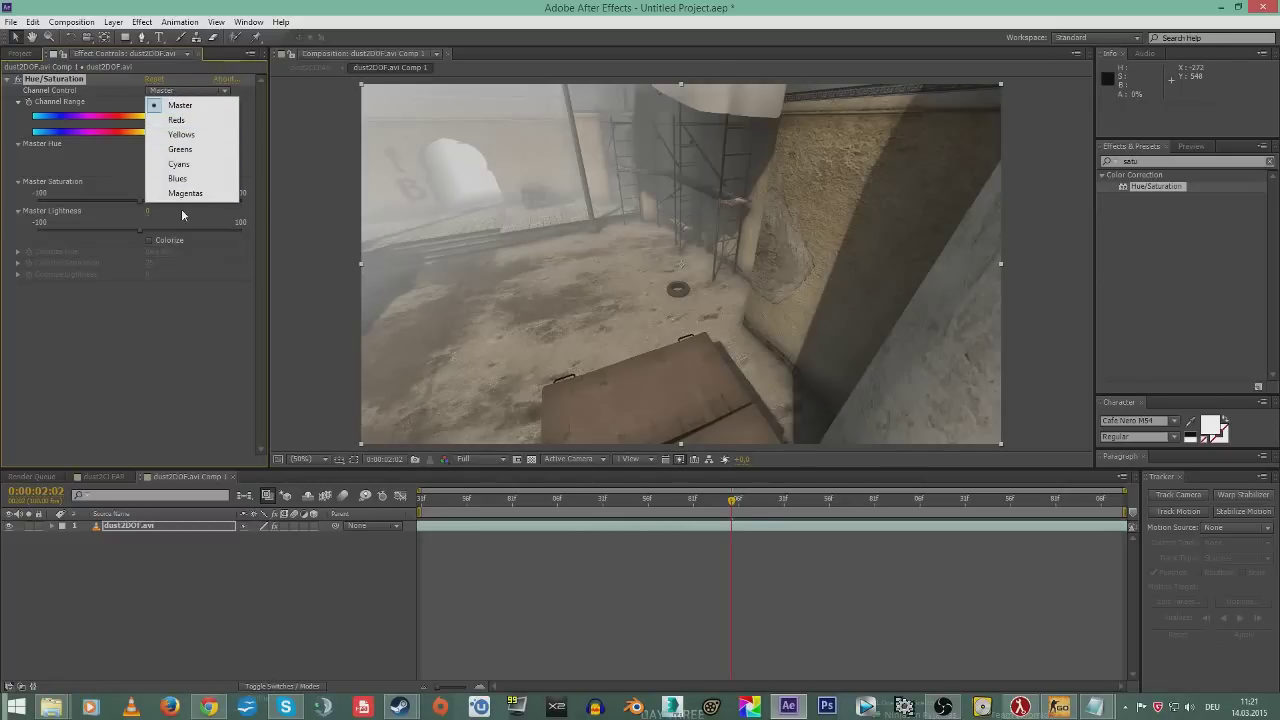
{"action": "left_click", "coordinate": [176, 120]}
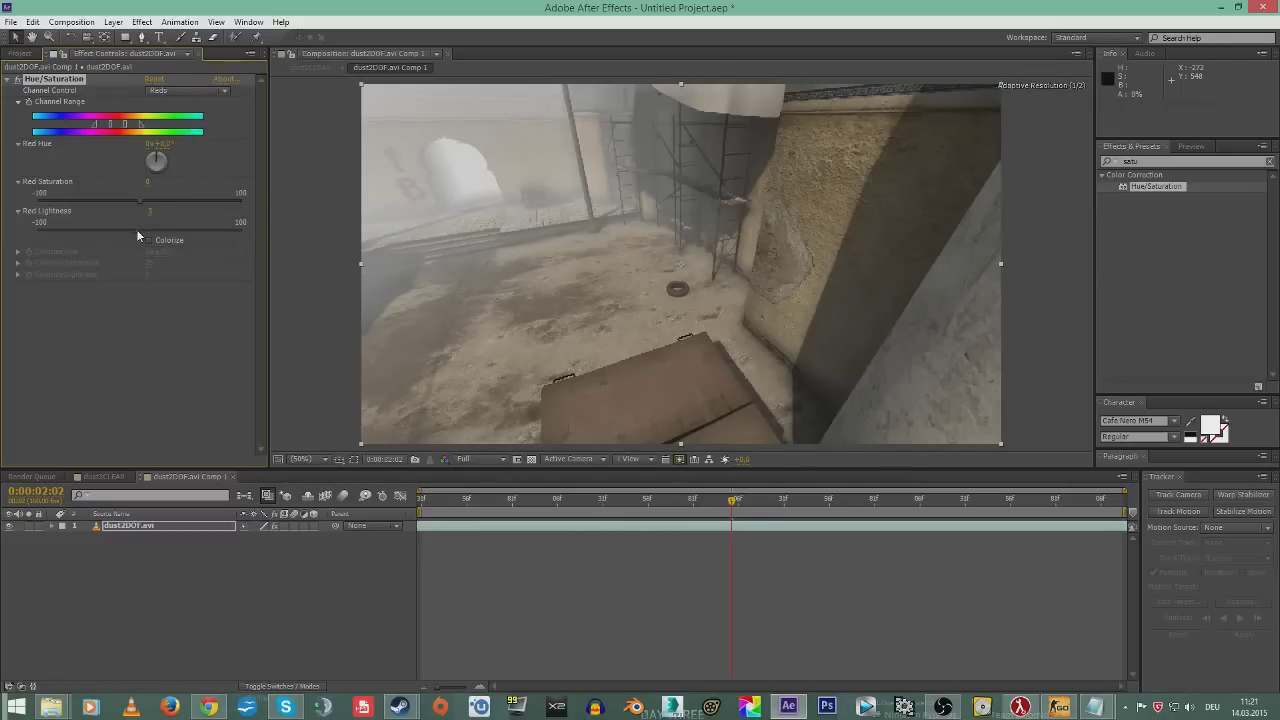
{"action": "left_click_drag", "start_coordinate": [139, 229], "coordinate": [38, 230]}
{"action": "left_click", "coordinate": [205, 91]}
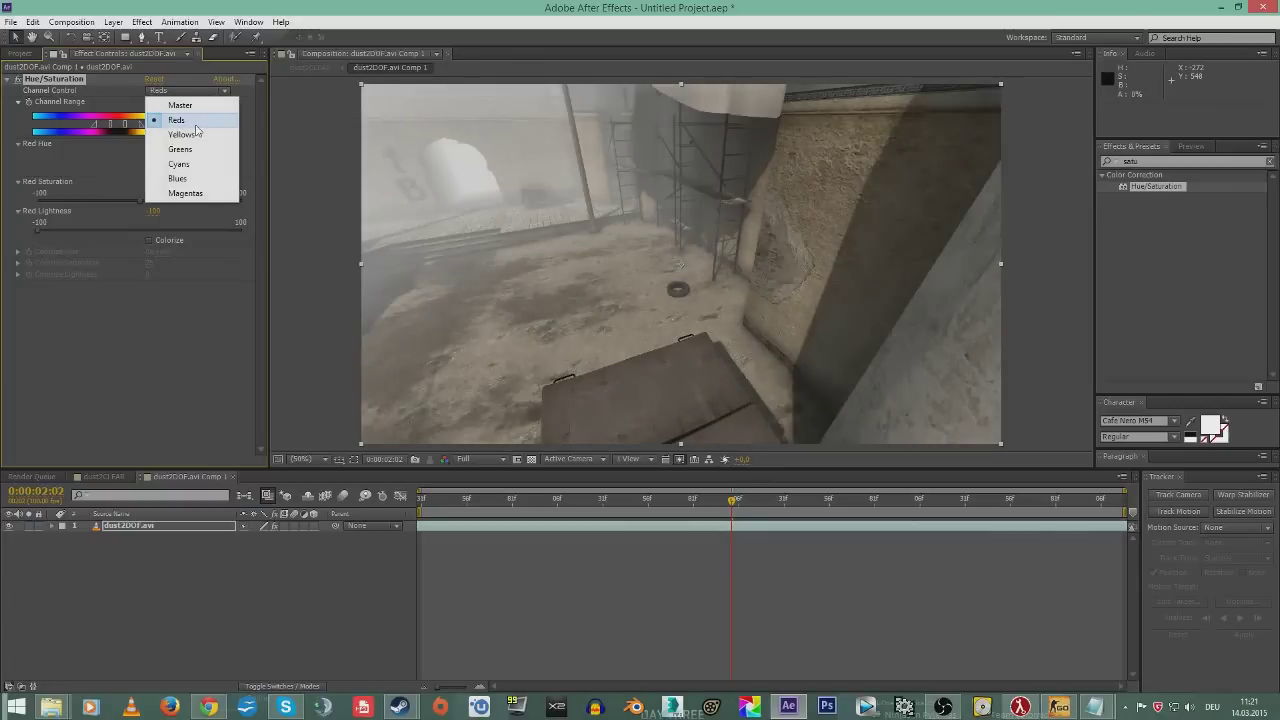
{"action": "left_click", "coordinate": [176, 133]}
{"action": "left_click_drag", "start_coordinate": [116, 226], "coordinate": [36, 237]}
{"action": "left_click", "coordinate": [205, 91]}
{"action": "left_click", "coordinate": [176, 147]}
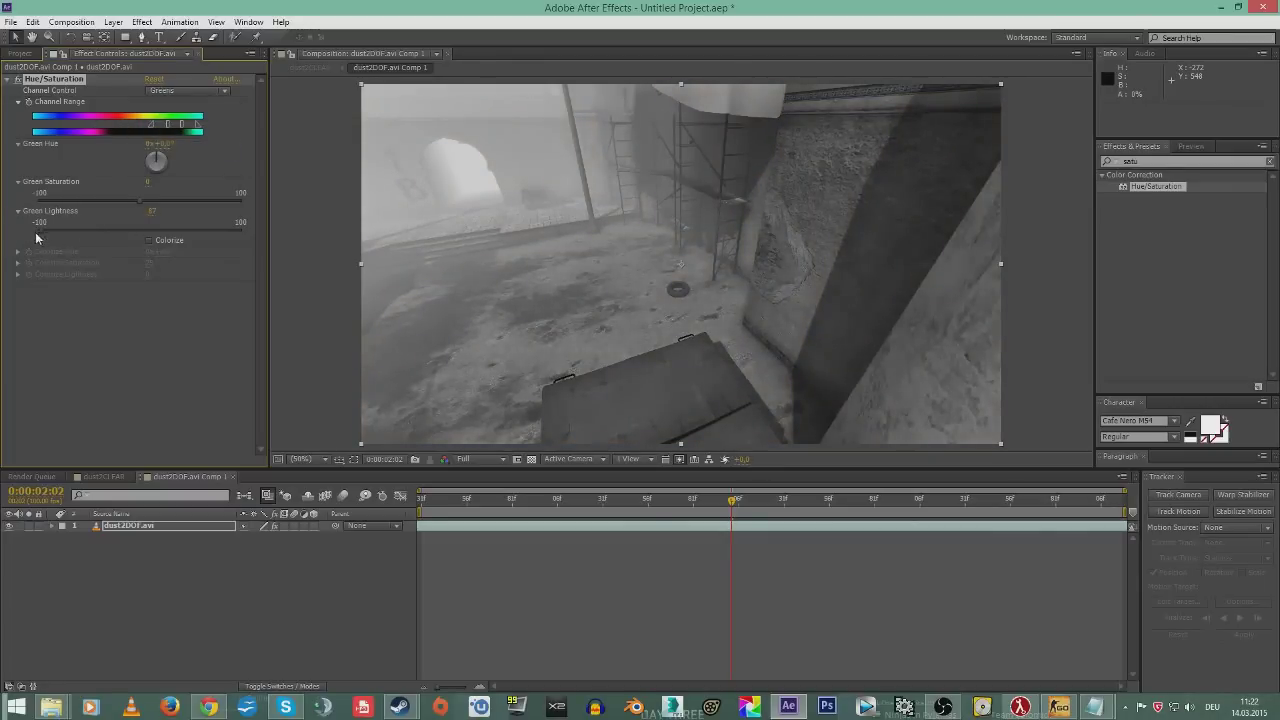
{"action": "left_click", "coordinate": [190, 90]}
{"action": "left_click", "coordinate": [165, 161]}
{"action": "left_click_drag", "start_coordinate": [139, 229], "coordinate": [26, 226]}
- Set Blues Lightness to -100, lower Magentas Lightness, then return Channel Control to Master
{"action": "left_click", "coordinate": [165, 91]}
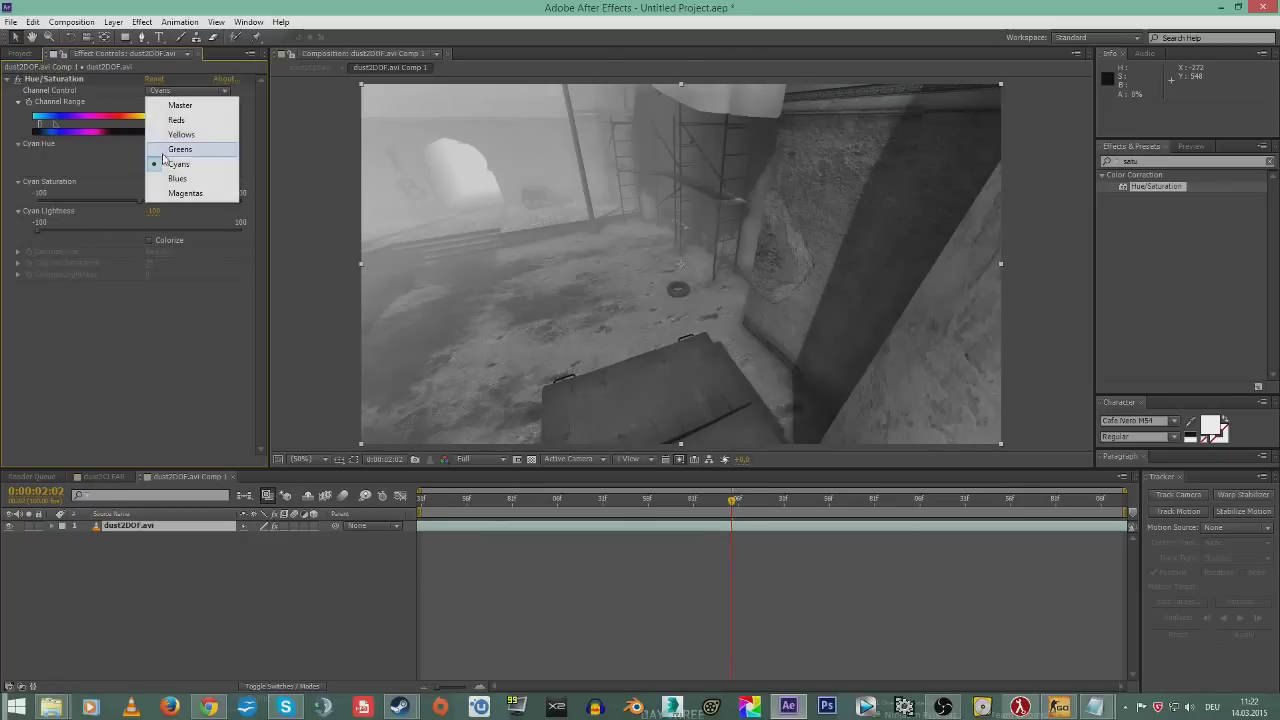
{"action": "left_click", "coordinate": [170, 177]}
{"action": "left_click_drag", "start_coordinate": [118, 228], "coordinate": [6, 225]}
{"action": "left_click", "coordinate": [165, 91]}
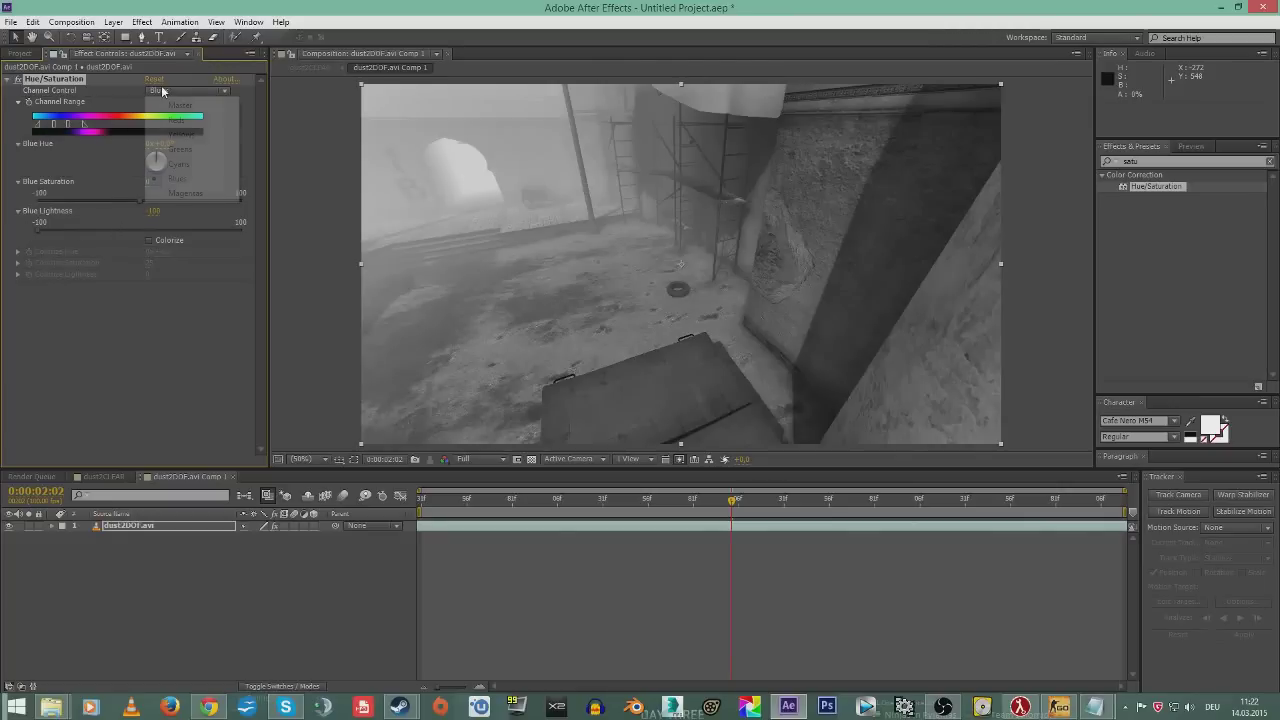
{"action": "left_click", "coordinate": [157, 196]}
{"action": "left_click_drag", "start_coordinate": [139, 229], "coordinate": [56, 231]}
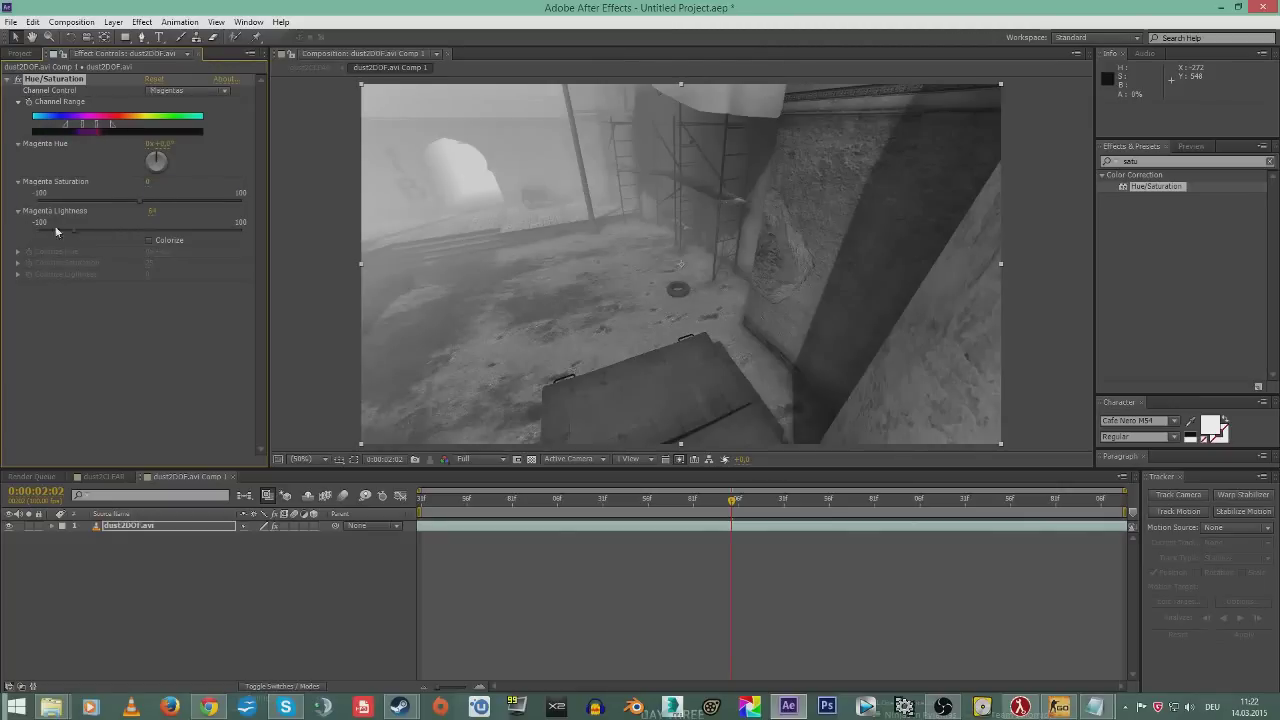
{"action": "left_click", "coordinate": [225, 91]}
{"action": "left_click", "coordinate": [165, 103]}
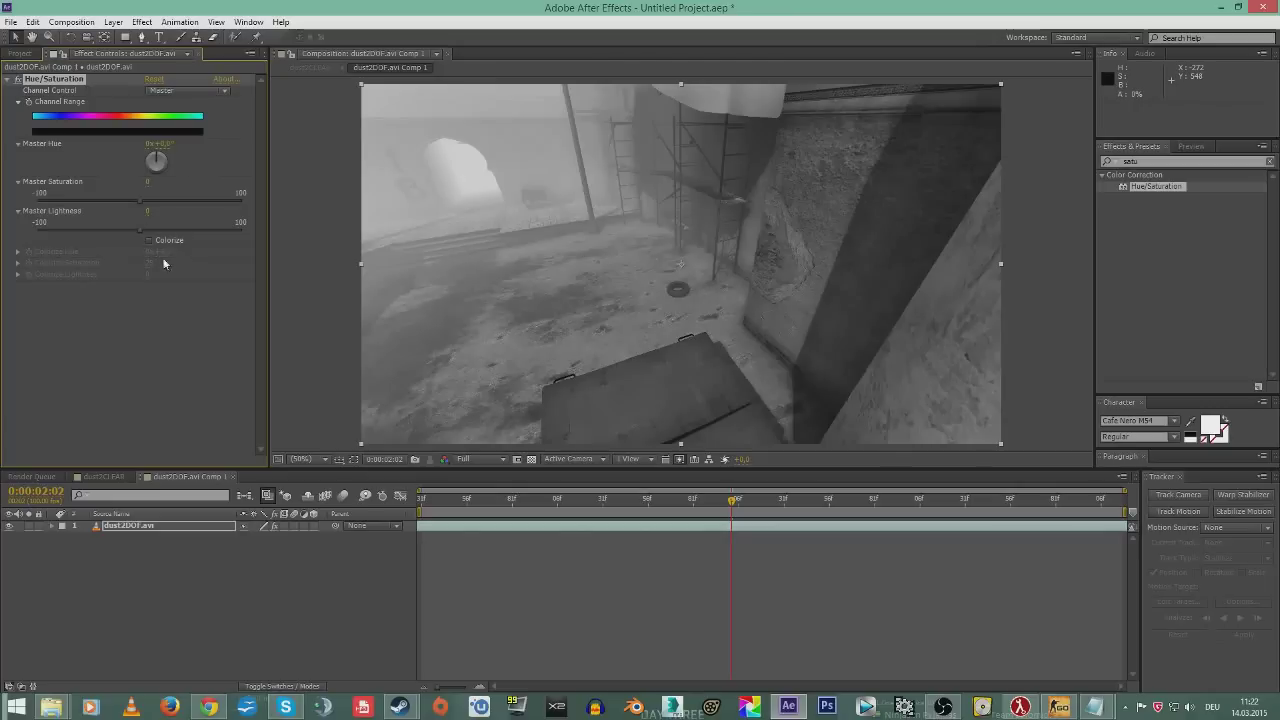
- Scrub the dust2DOF.avi footage to earlier and later frames to check the greyscale
{"action": "left_click", "coordinate": [788, 532]}
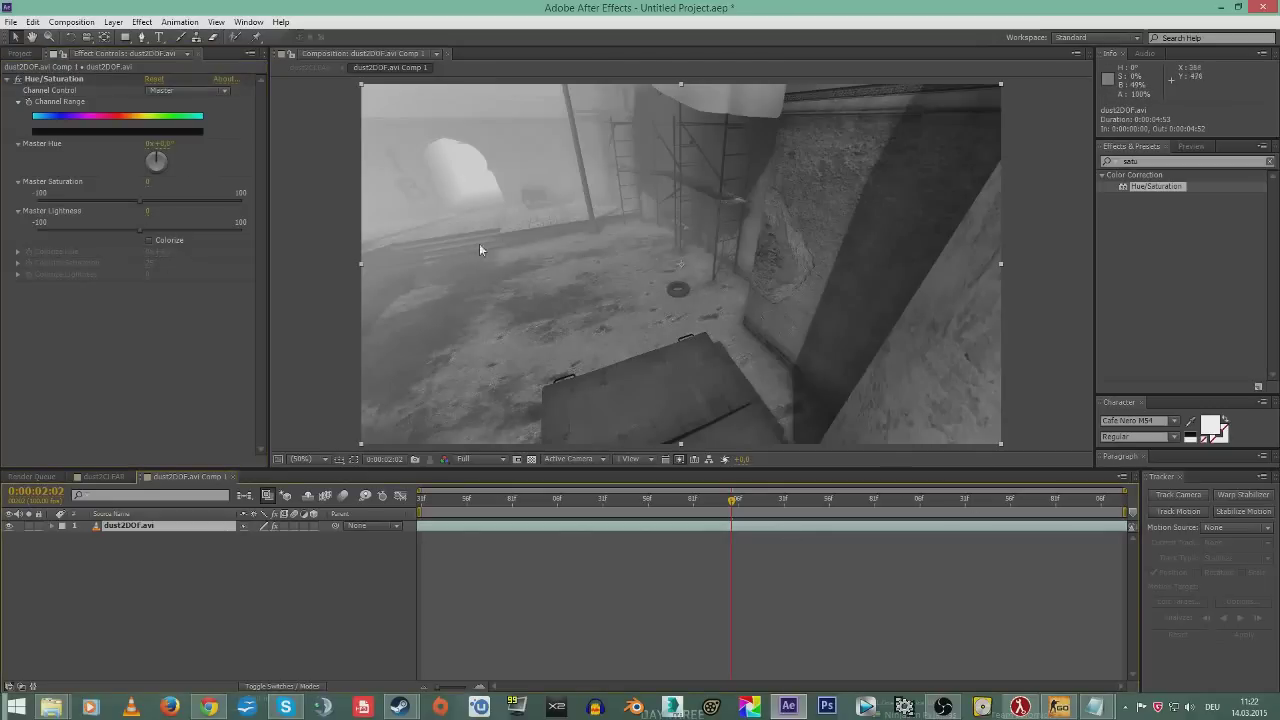
{"action": "left_click_drag", "start_coordinate": [705, 498], "coordinate": [646, 499]}
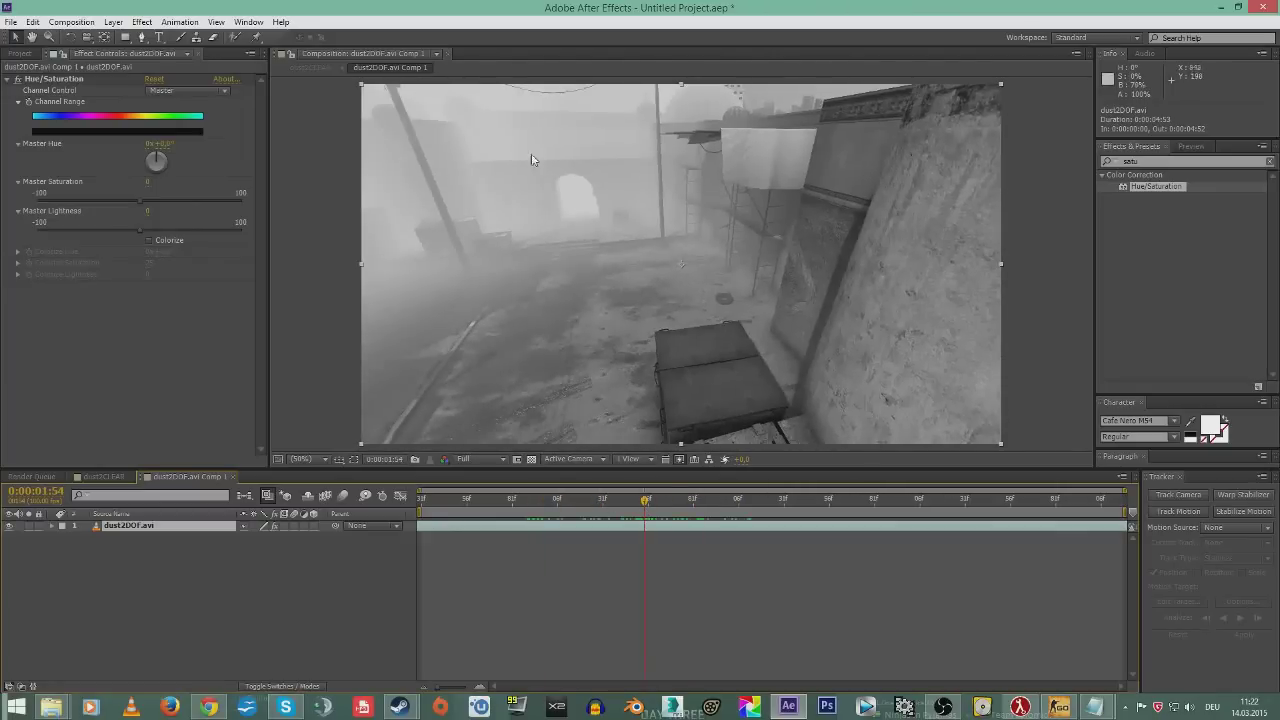
{"action": "key", "text": "comma"}
{"action": "key", "text": "period"}
{"action": "left_click_drag", "start_coordinate": [648, 499], "coordinate": [619, 499]}
- Add Levels from a 'level' search, set Input Black 127 and Input White 182, then scrub
{"action": "left_click", "coordinate": [1184, 158]}
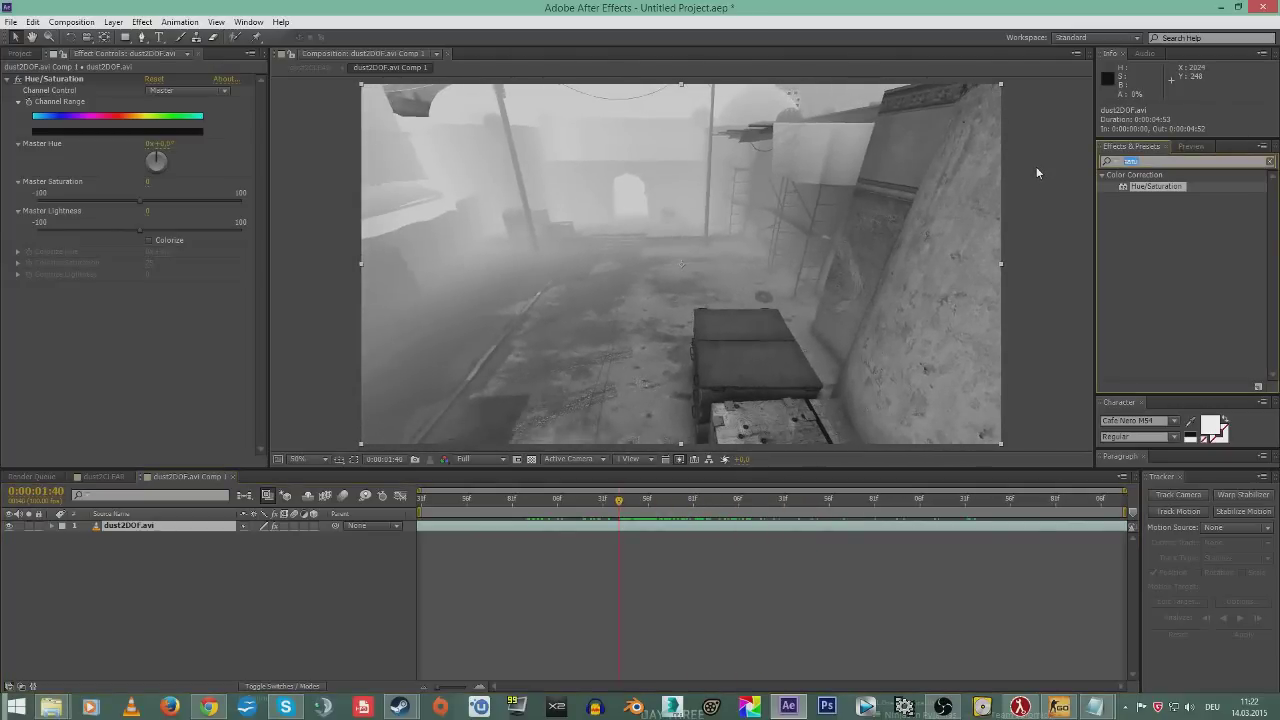
{"action": "type", "text": "level"}
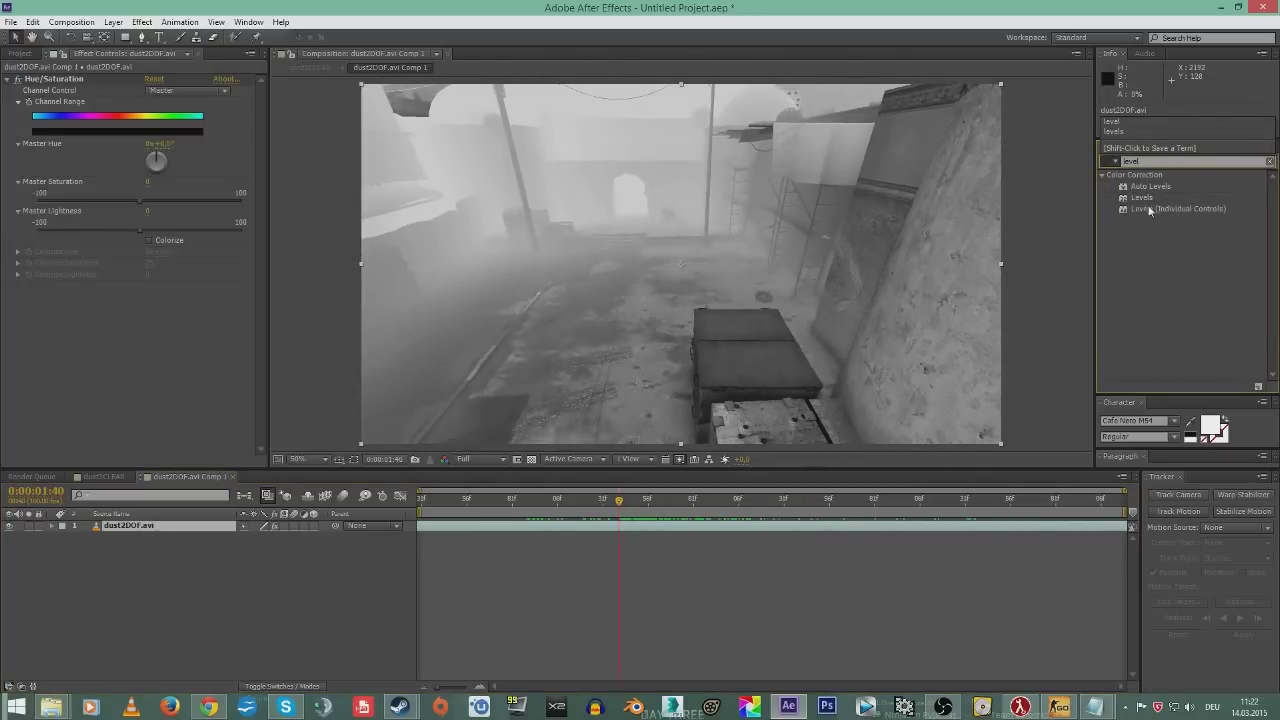
{"action": "left_click_drag", "start_coordinate": [1142, 198], "coordinate": [174, 301]}
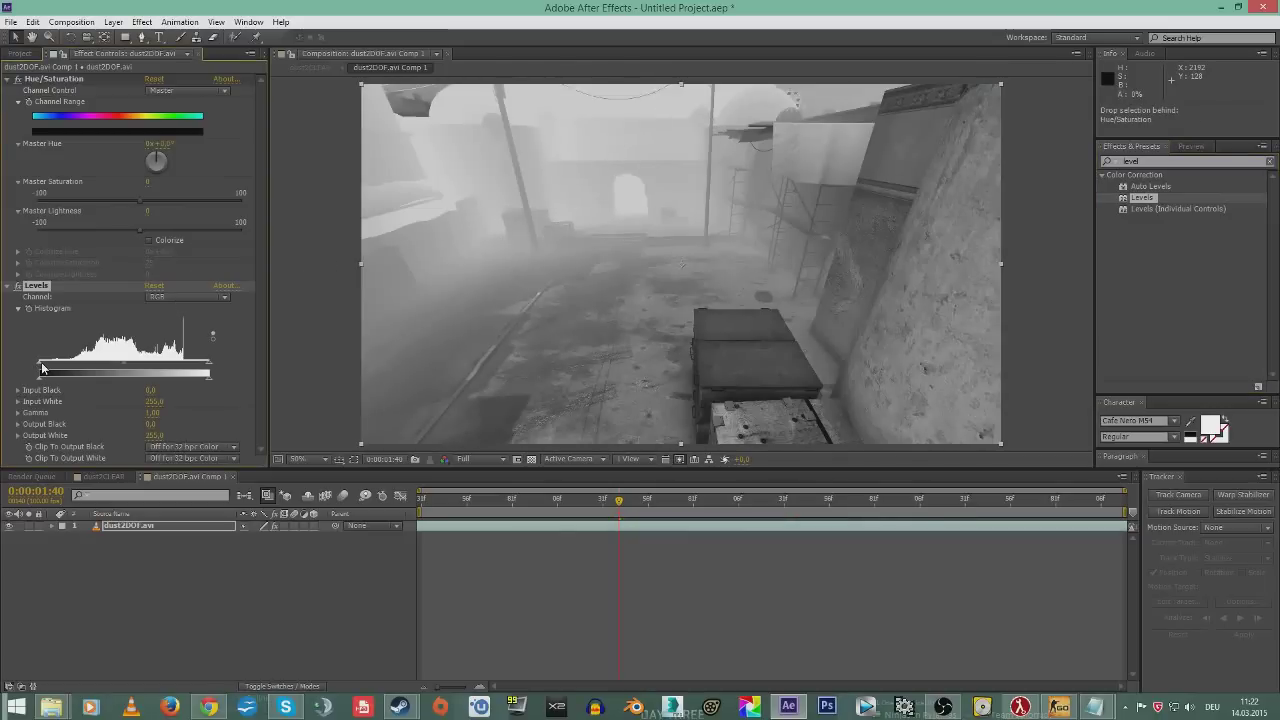
{"action": "left_click_drag", "start_coordinate": [48, 367], "coordinate": [76, 369]}
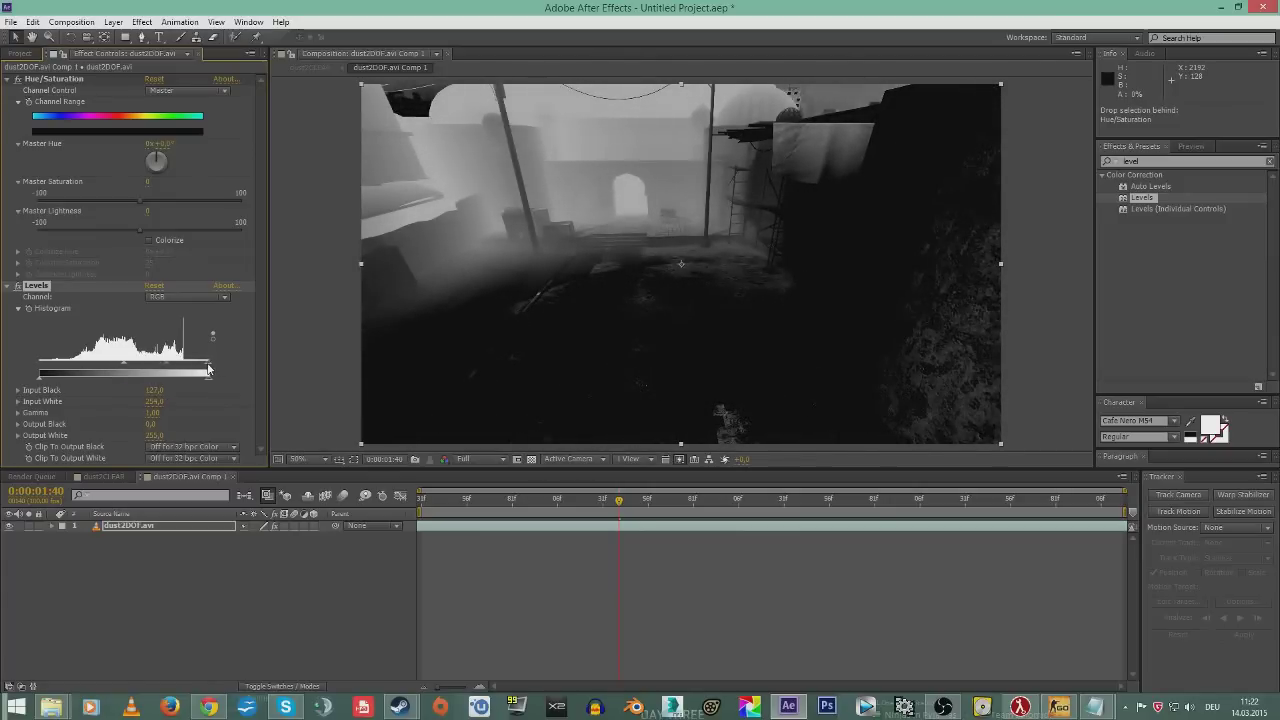
{"action": "left_click_drag", "start_coordinate": [208, 370], "coordinate": [162, 368]}
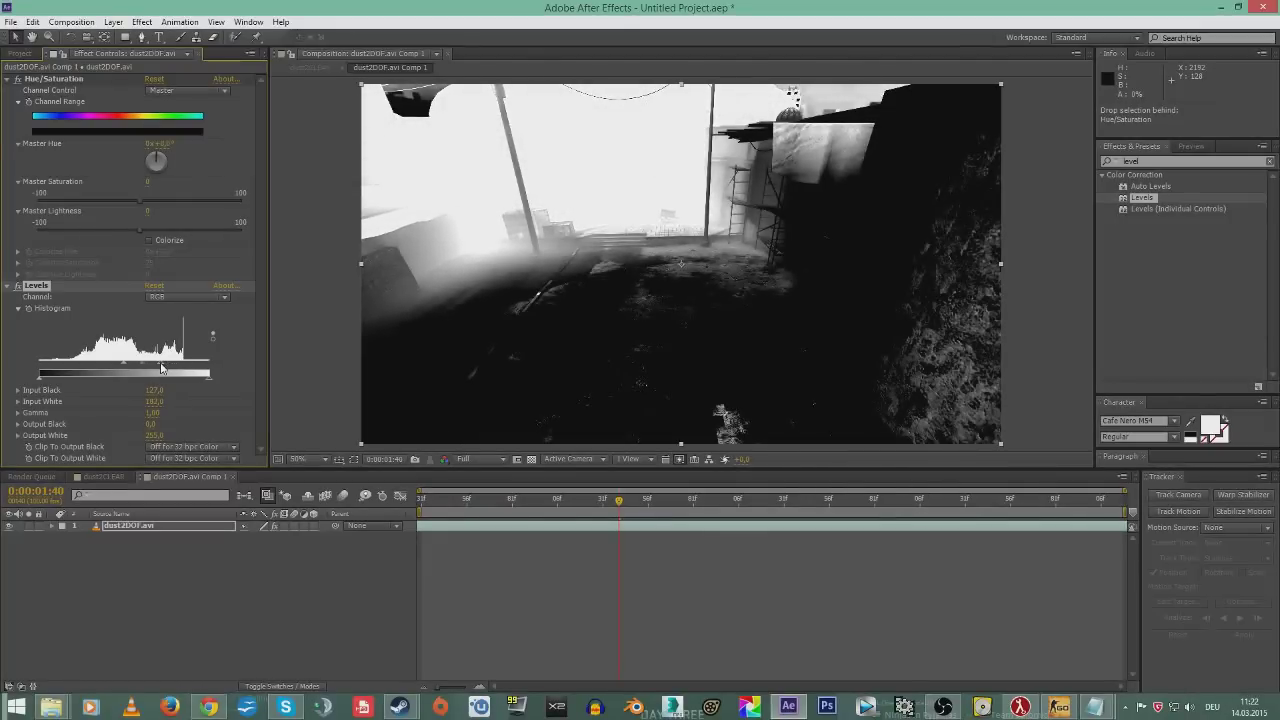
{"action": "left_click_drag", "start_coordinate": [608, 499], "coordinate": [532, 497]}
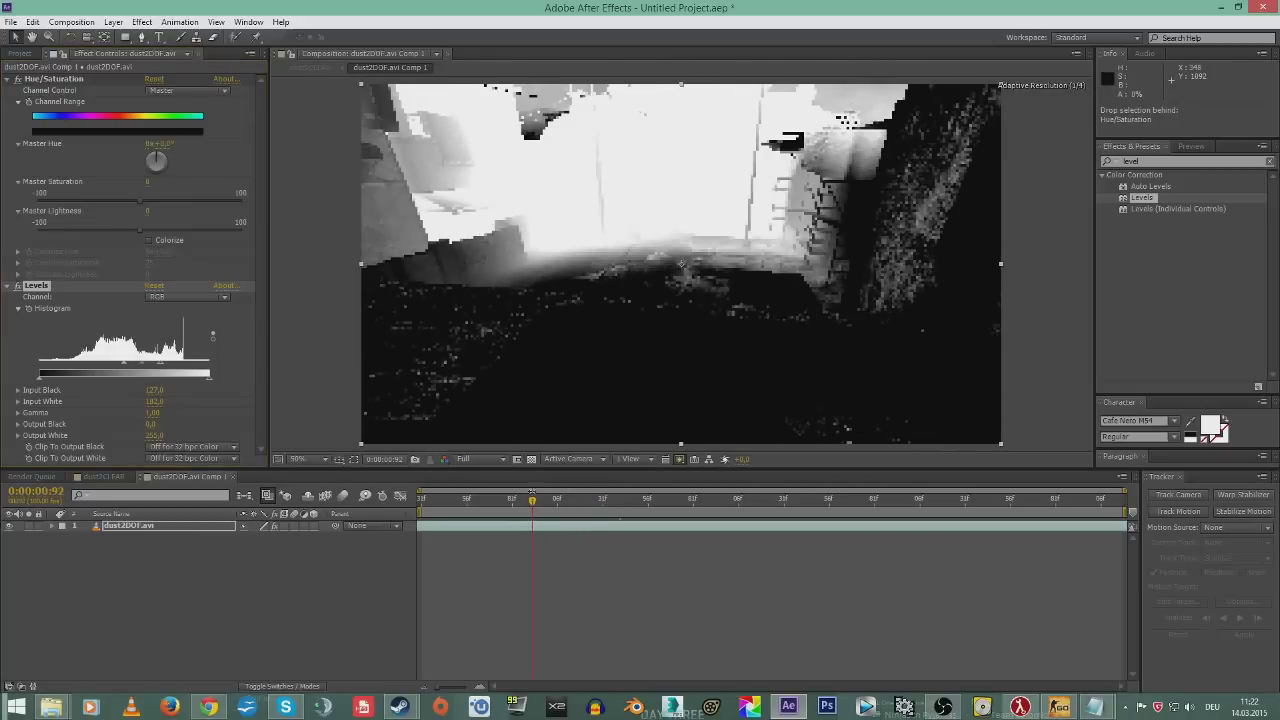
{"action": "left_click_drag", "start_coordinate": [646, 154], "coordinate": [655, 156]}
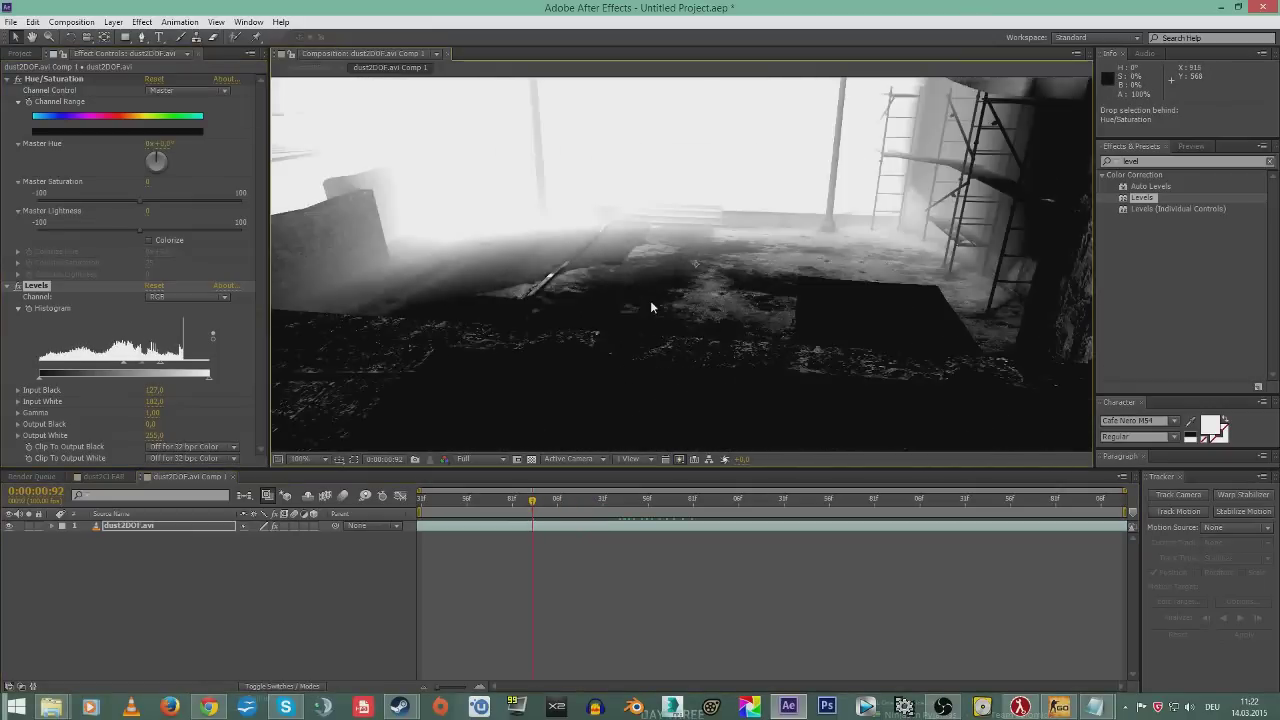
{"action": "scroll", "coordinate": [475, 318], "scroll_direction": "up", "scroll_amount": 3}
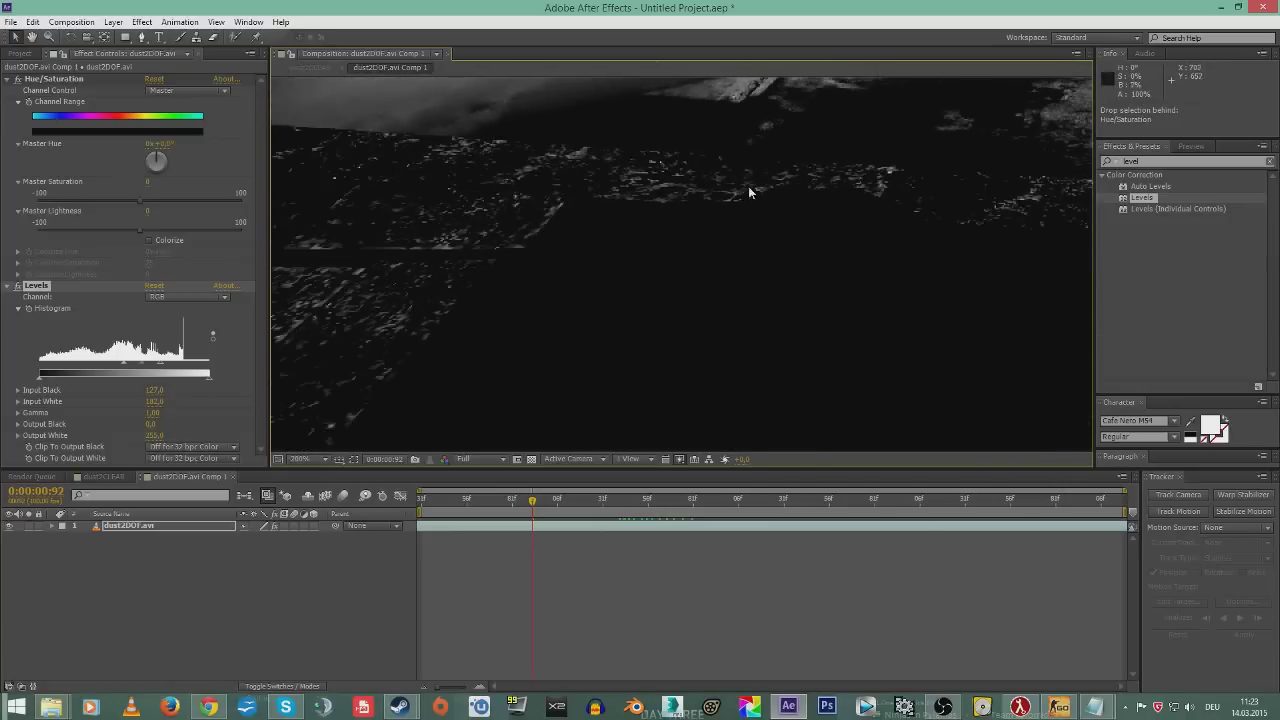
{"action": "left_click_drag", "start_coordinate": [748, 186], "coordinate": [480, 337]}
{"action": "scroll", "coordinate": [786, 220], "scroll_direction": "down", "scroll_amount": 4}
{"action": "left_click_drag", "start_coordinate": [786, 220], "coordinate": [577, 286]}
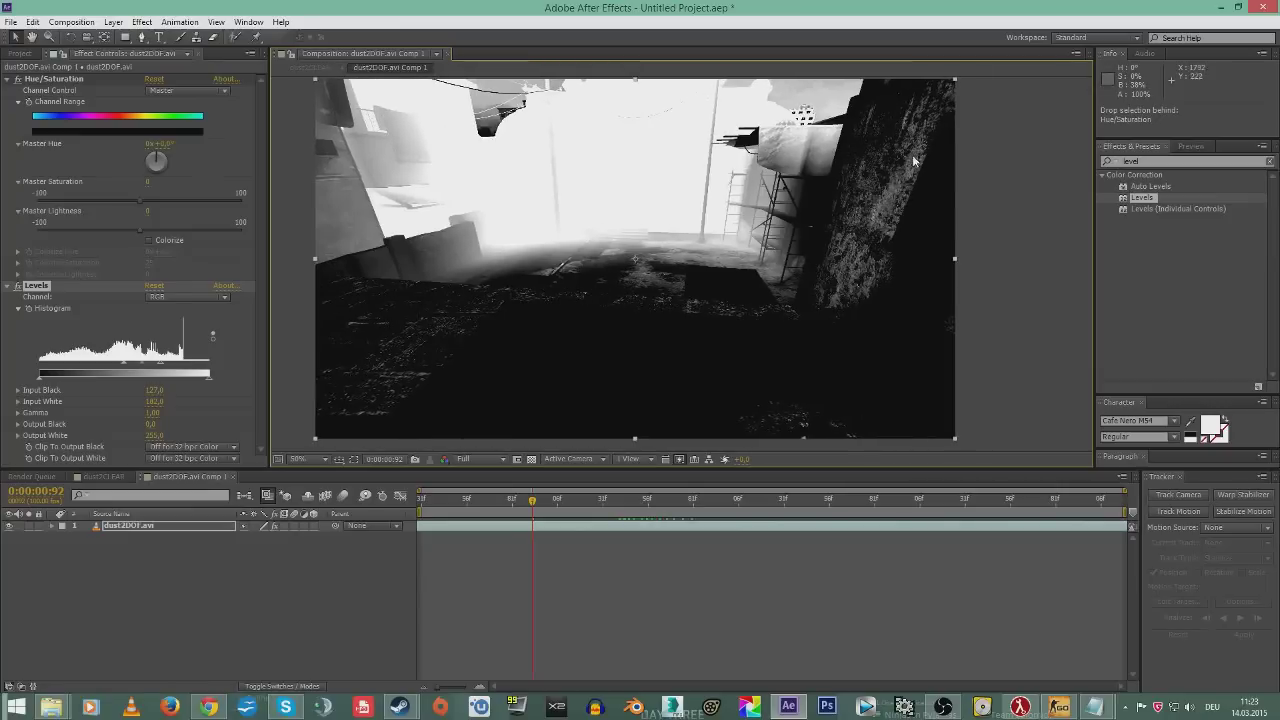
{"action": "scroll", "coordinate": [913, 160], "scroll_direction": "up", "scroll_amount": 4}
{"action": "left_click_drag", "start_coordinate": [868, 205], "coordinate": [677, 282]}
{"action": "scroll", "coordinate": [651, 233], "scroll_direction": "down", "scroll_amount": 4}
{"action": "scroll", "coordinate": [614, 282], "scroll_direction": "down", "scroll_amount": 2}
{"action": "scroll", "coordinate": [614, 282], "scroll_direction": "up", "scroll_amount": 2}
{"action": "left_click", "coordinate": [298, 459]}
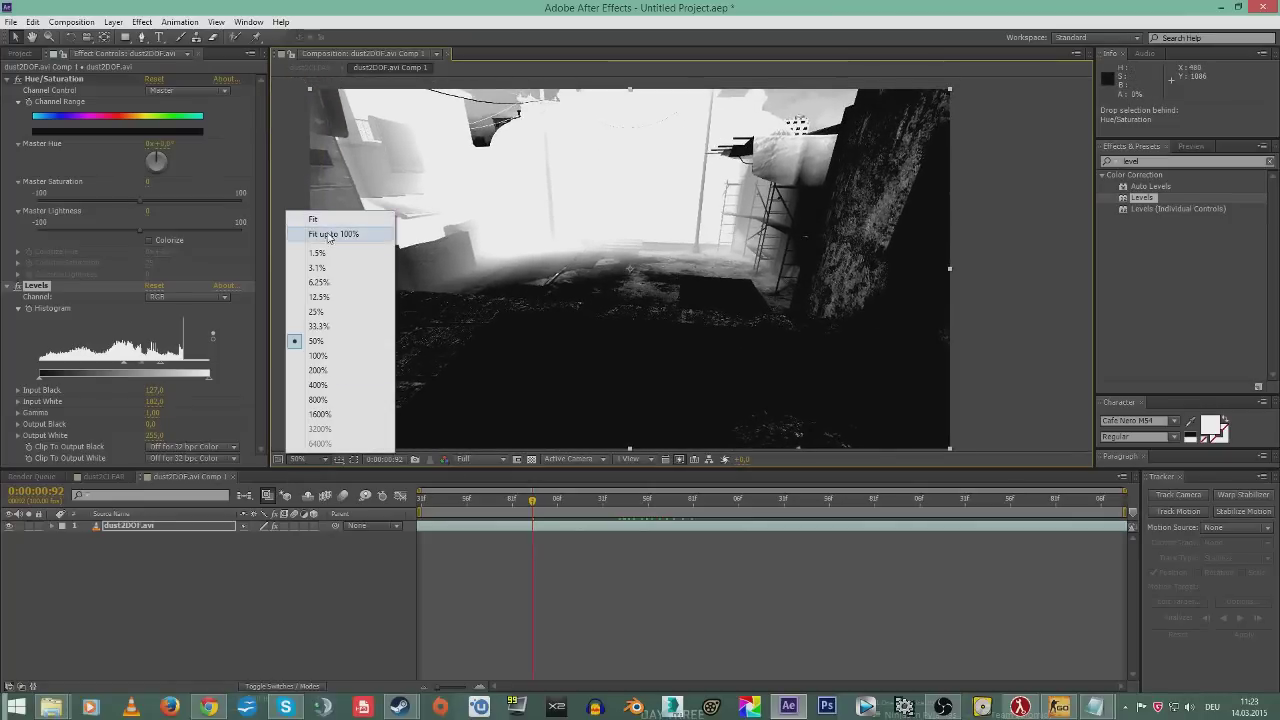
{"action": "left_click", "coordinate": [329, 235]}
{"action": "left_click", "coordinate": [80, 88]}
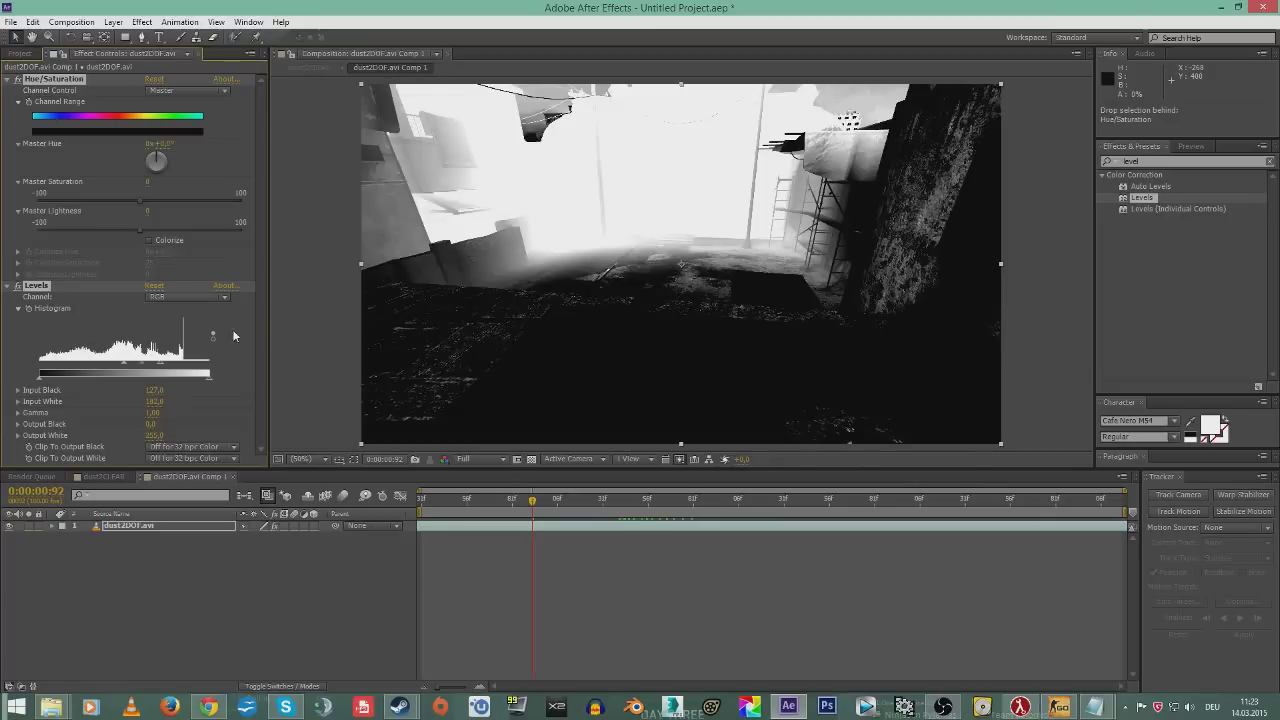
- Add two Fast Blur effects, giving the second Blurriness 2 with Repeat Edge Pixels on
{"action": "key", "text": "ctrl+5"}
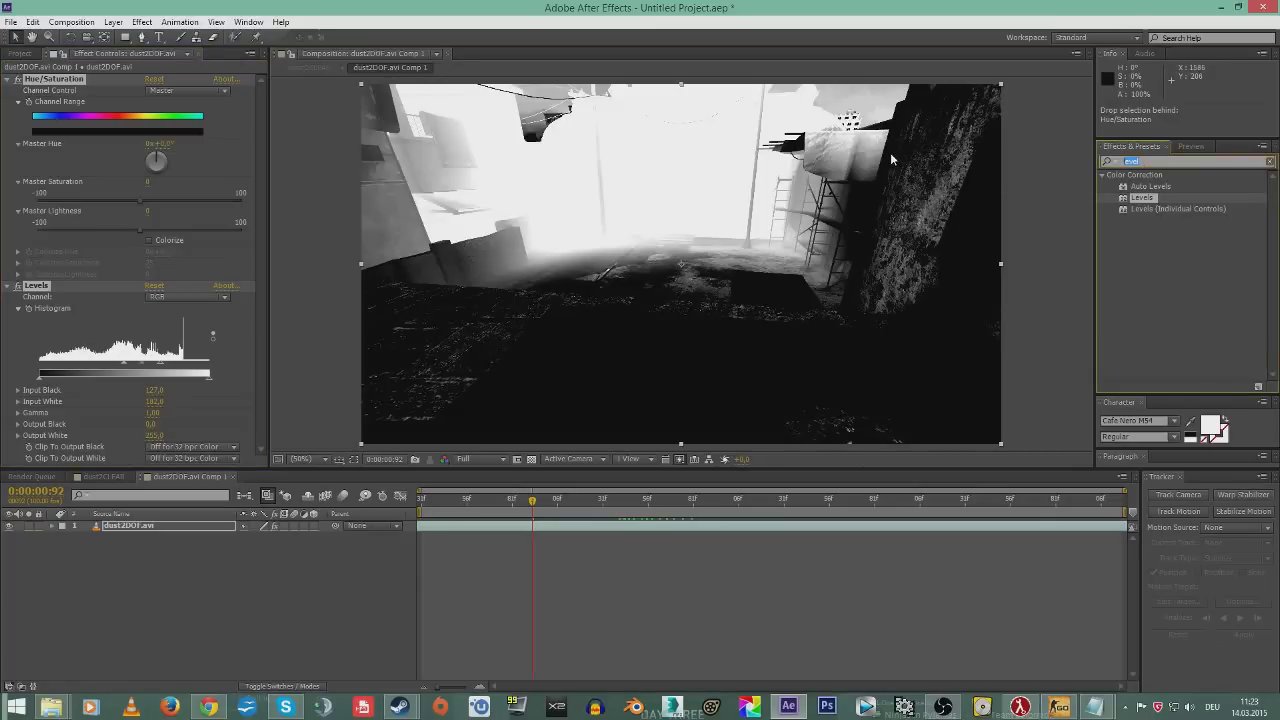
{"action": "type", "text": "fast"}
{"action": "double_click", "coordinate": [1141, 277]}
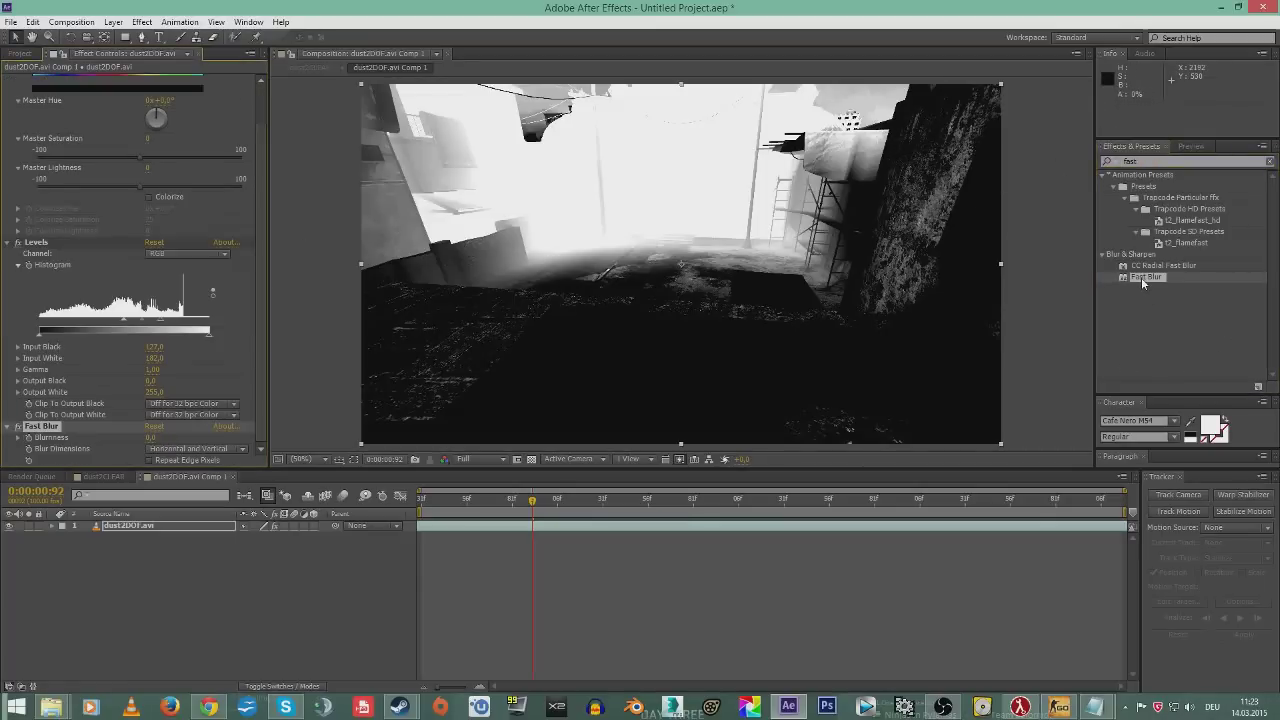
{"action": "left_click_drag", "start_coordinate": [1141, 277], "coordinate": [673, 527]}
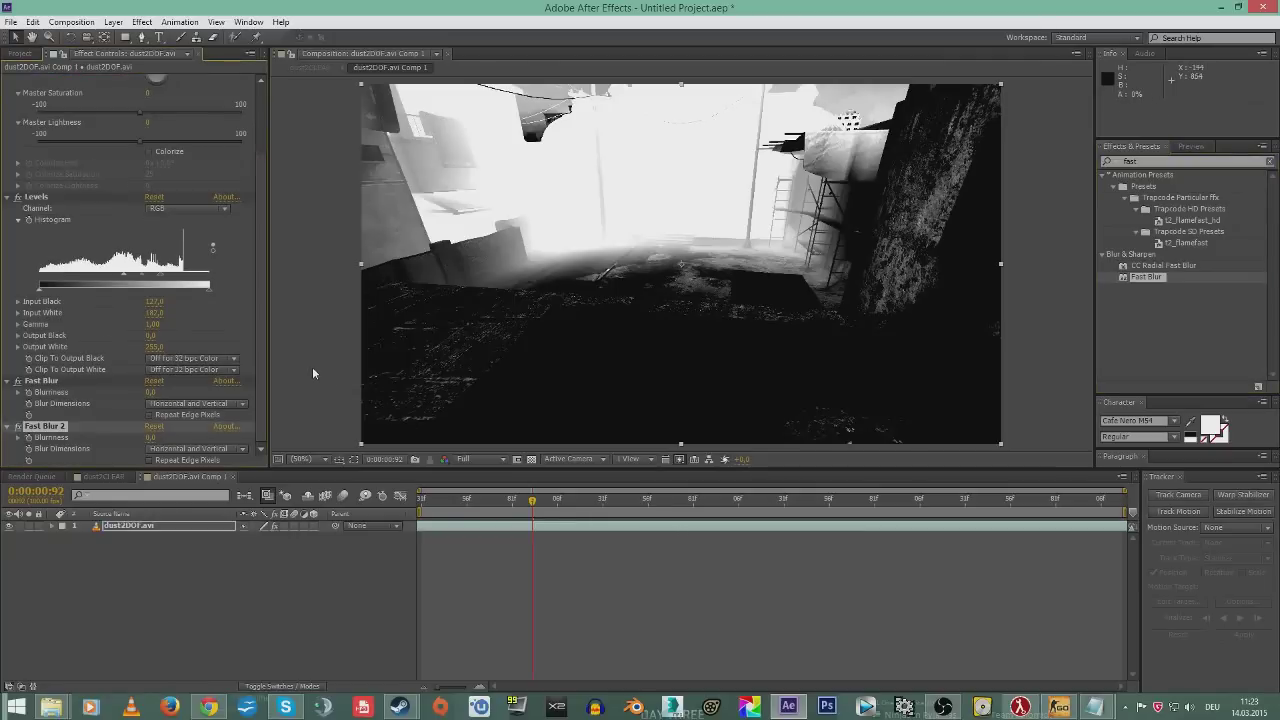
{"action": "left_click", "coordinate": [152, 439]}
{"action": "type", "text": "2"}
{"action": "key", "text": "Return"}
{"action": "left_click_drag", "start_coordinate": [150, 438], "coordinate": [154, 447]}
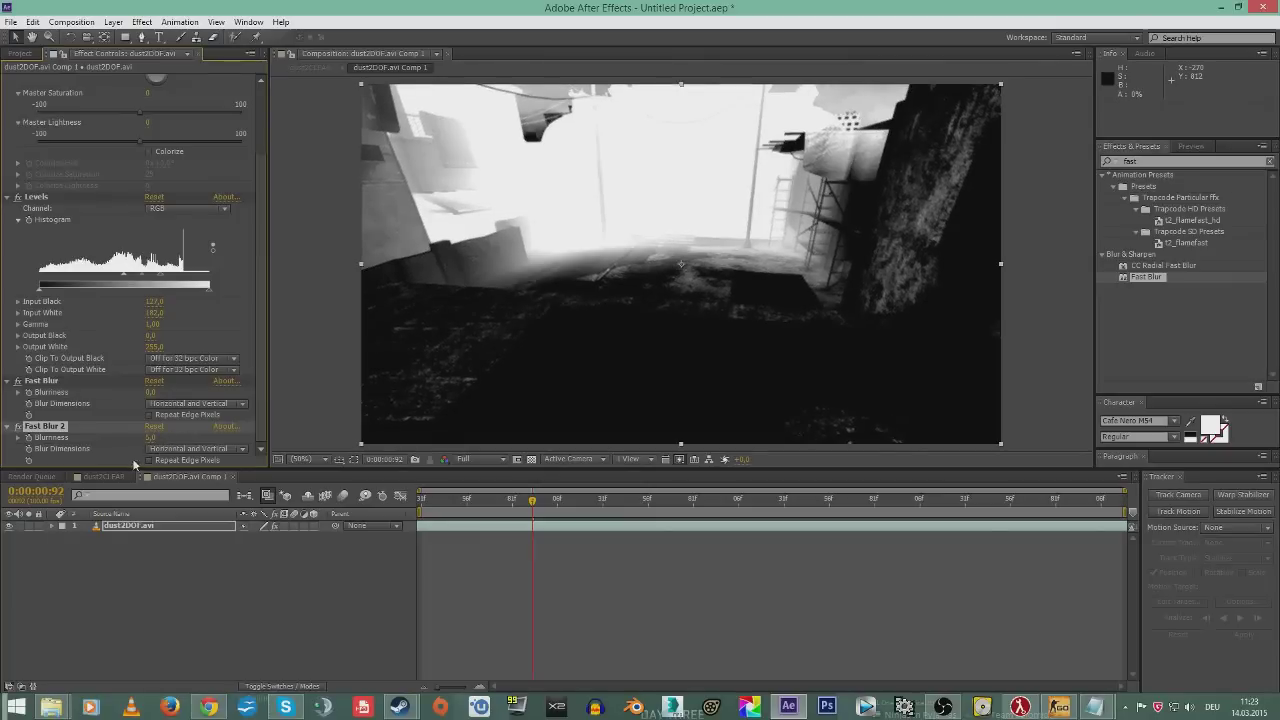
{"action": "left_click", "coordinate": [148, 462]}
{"action": "left_click", "coordinate": [148, 462]}
{"action": "scroll", "coordinate": [335, 197], "scroll_direction": "up", "scroll_amount": 4}
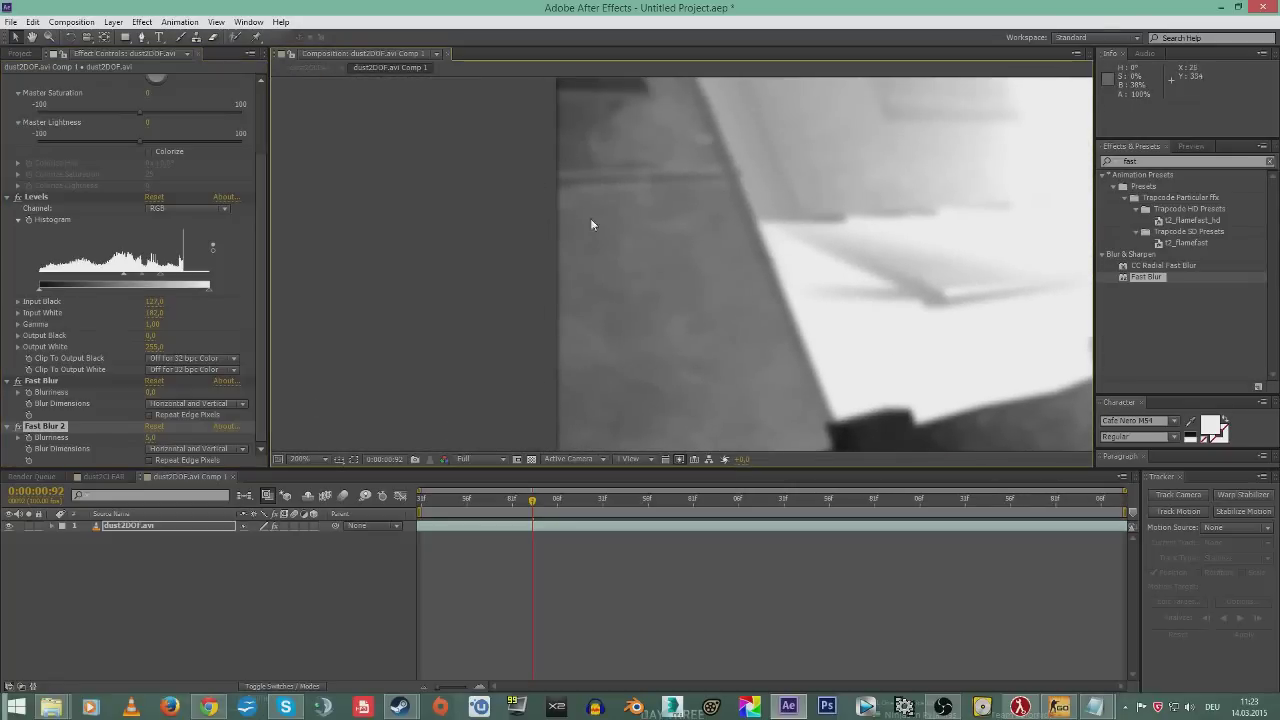
{"action": "left_click", "coordinate": [150, 460]}
{"action": "scroll", "coordinate": [610, 237], "scroll_direction": "down", "scroll_amount": 8}
{"action": "scroll", "coordinate": [612, 238], "scroll_direction": "up", "scroll_amount": 4}
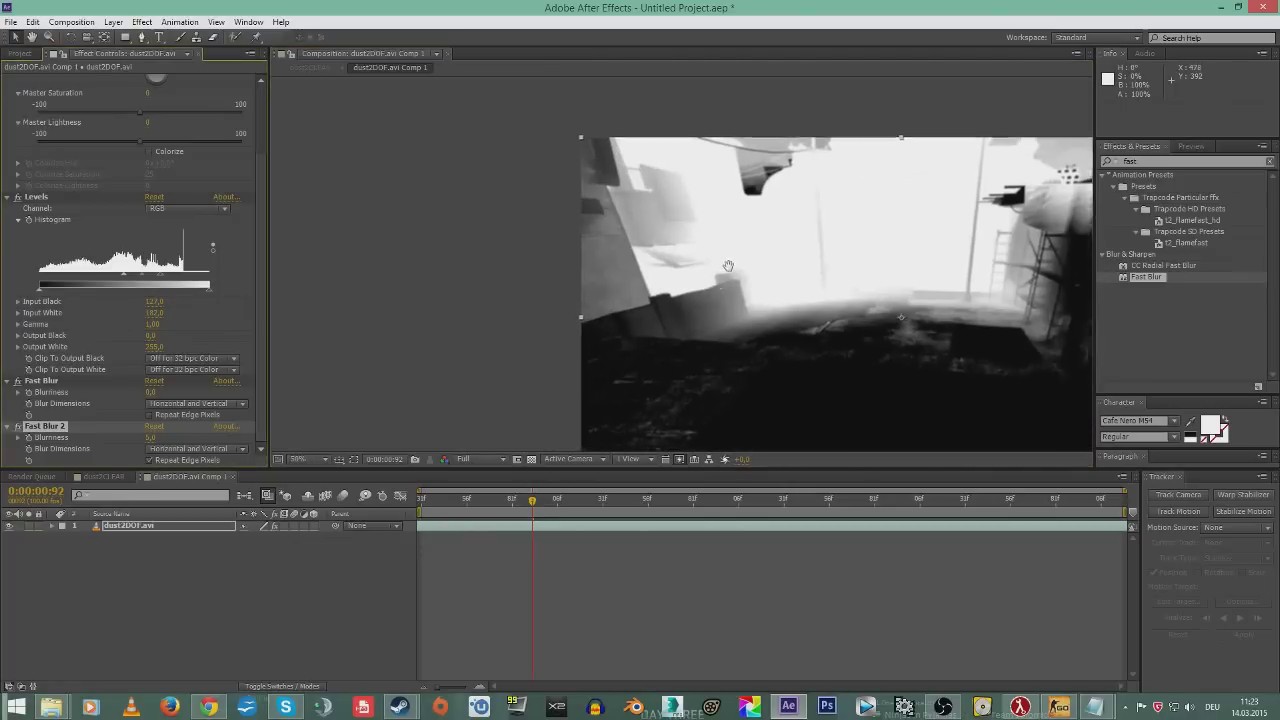
{"action": "scroll", "coordinate": [560, 245], "scroll_direction": "down", "scroll_amount": 2}
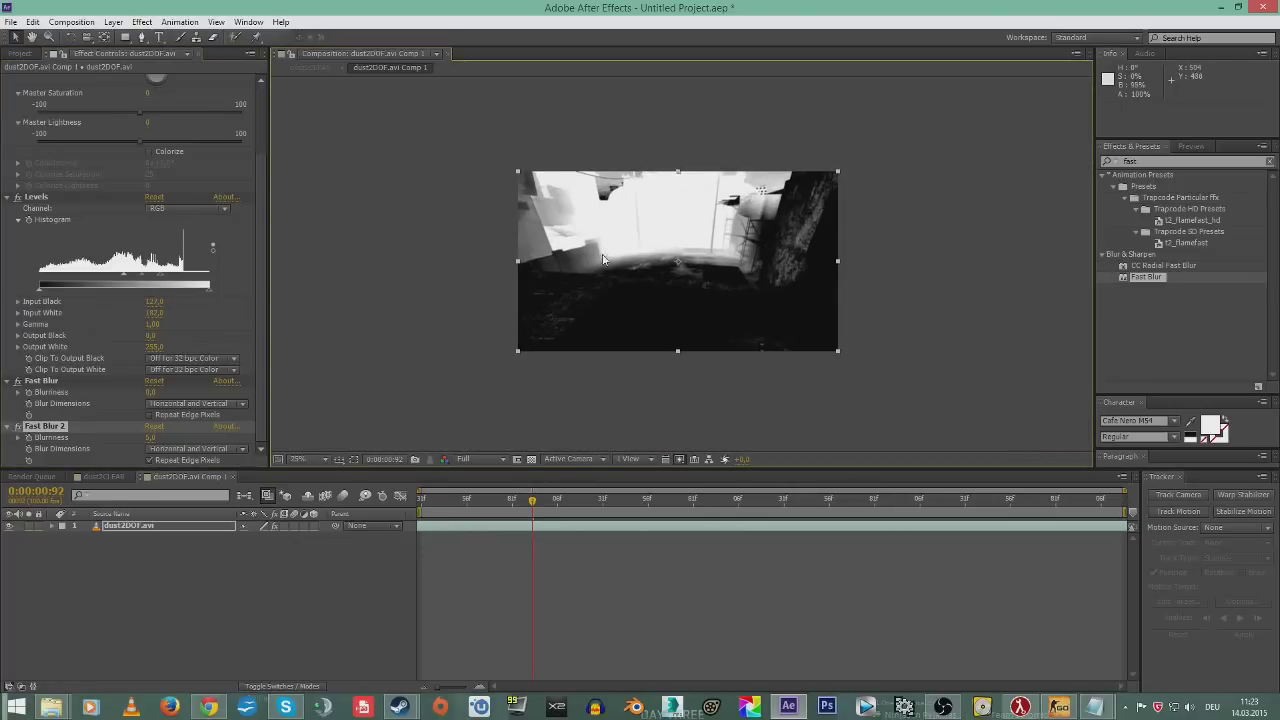
{"action": "scroll", "coordinate": [556, 263], "scroll_direction": "up", "scroll_amount": 2}
{"action": "scroll", "coordinate": [100, 135], "scroll_direction": "up", "scroll_amount": 1}
{"action": "scroll", "coordinate": [100, 125], "scroll_direction": "up", "scroll_amount": 2}
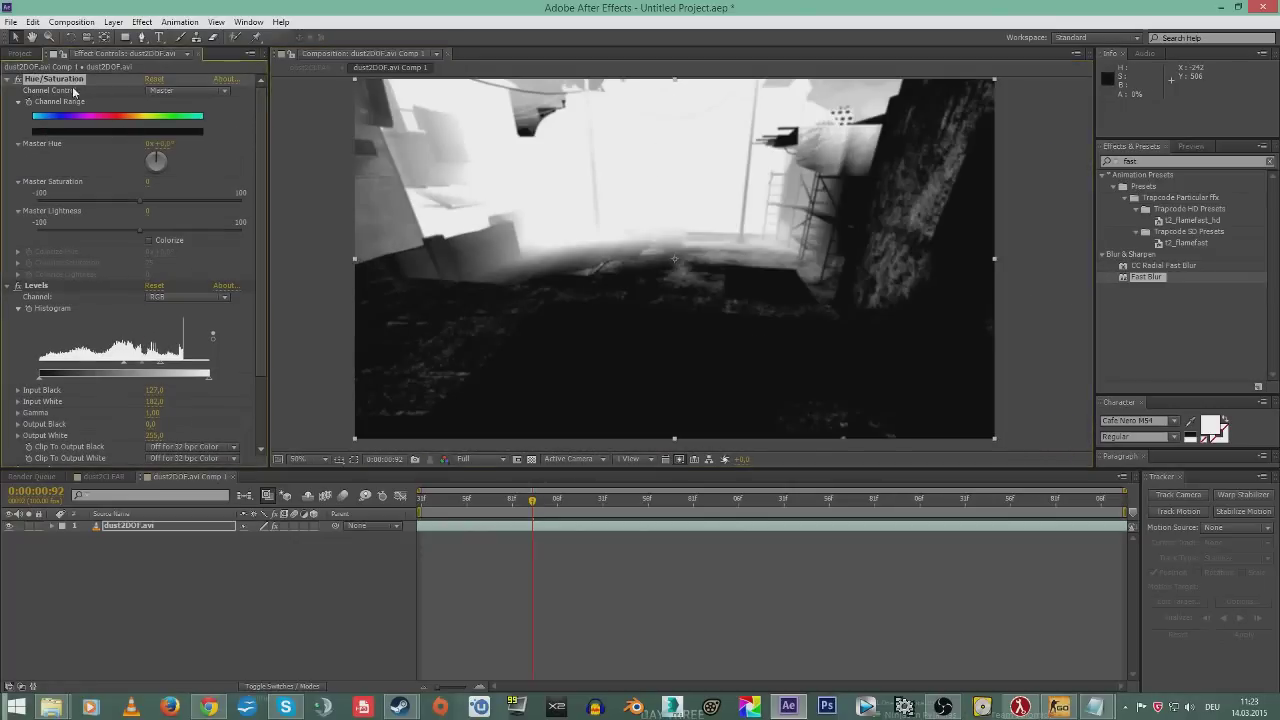
{"action": "scroll", "coordinate": [90, 130], "scroll_direction": "down", "scroll_amount": 2}
{"action": "scroll", "coordinate": [190, 115], "scroll_direction": "up", "scroll_amount": 2}
{"action": "left_click", "coordinate": [180, 91]}
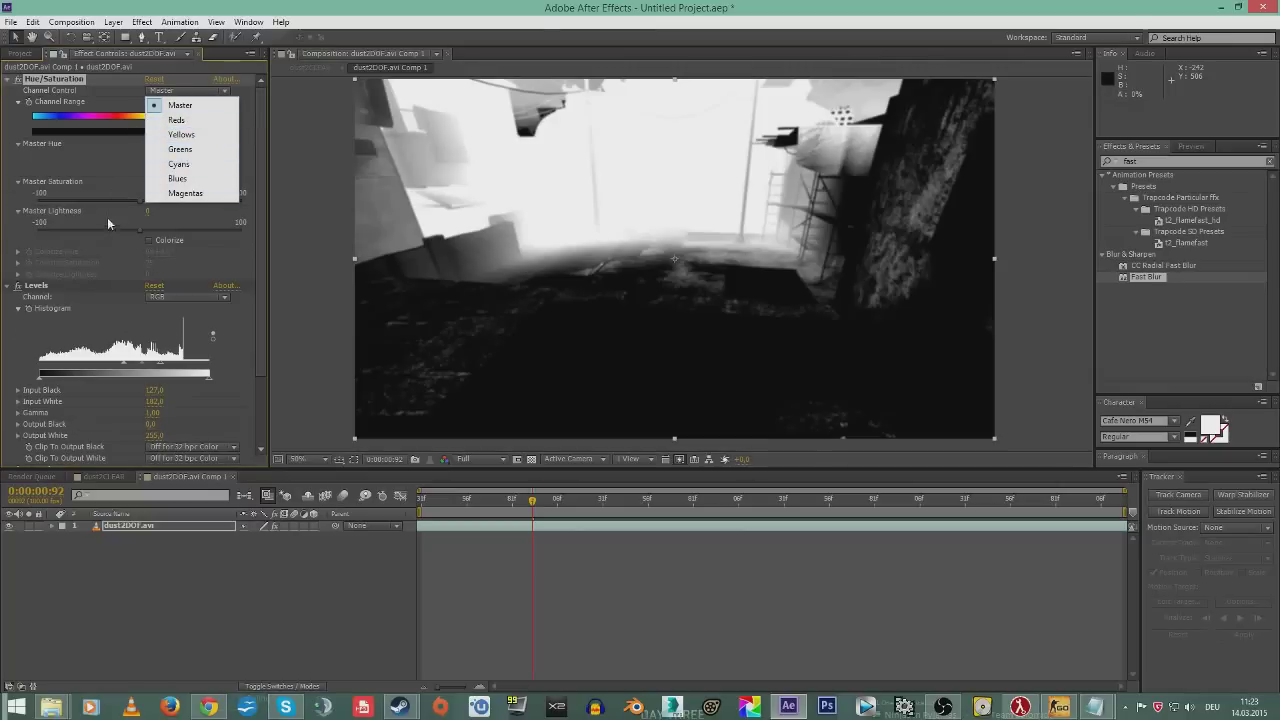
{"action": "left_click", "coordinate": [43, 285]}
- Select the effects from Levels down to Fast Blur 2 and delete them
{"action": "left_click", "coordinate": [30, 287]}
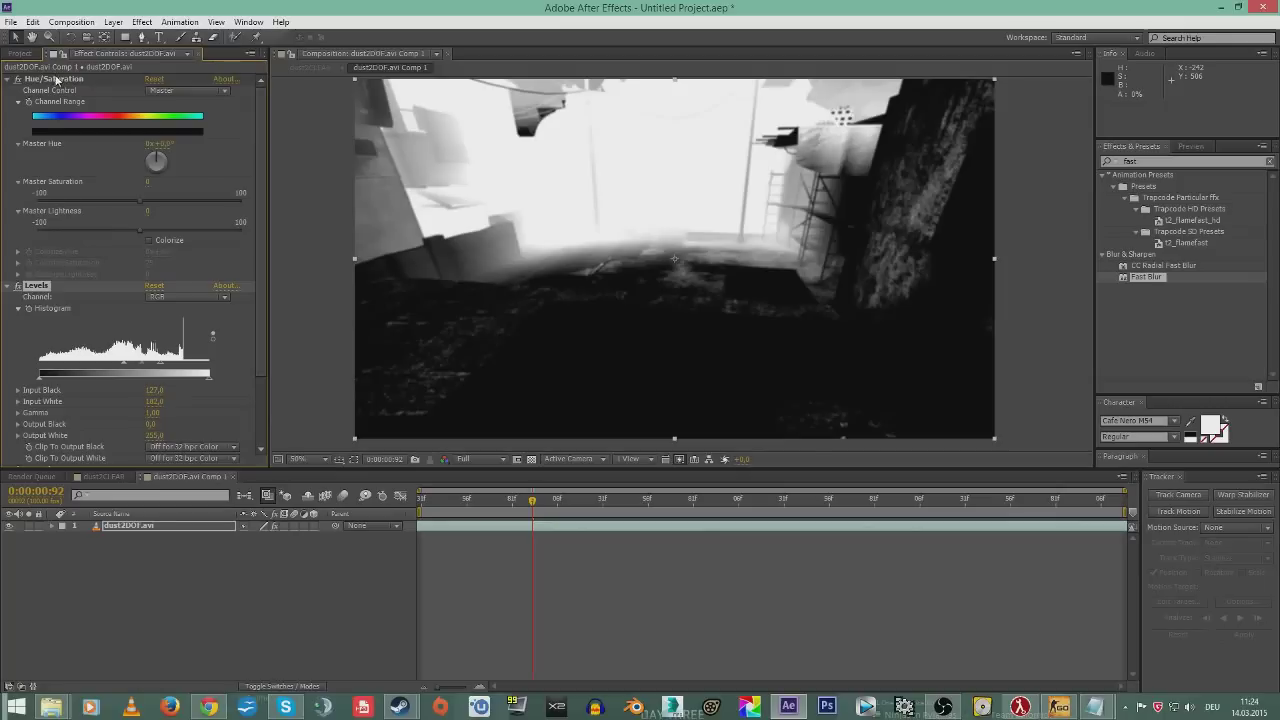
{"action": "scroll", "coordinate": [44, 352], "scroll_direction": "down", "scroll_amount": 3}
{"action": "left_click", "coordinate": [62, 428], "text": "shift"}
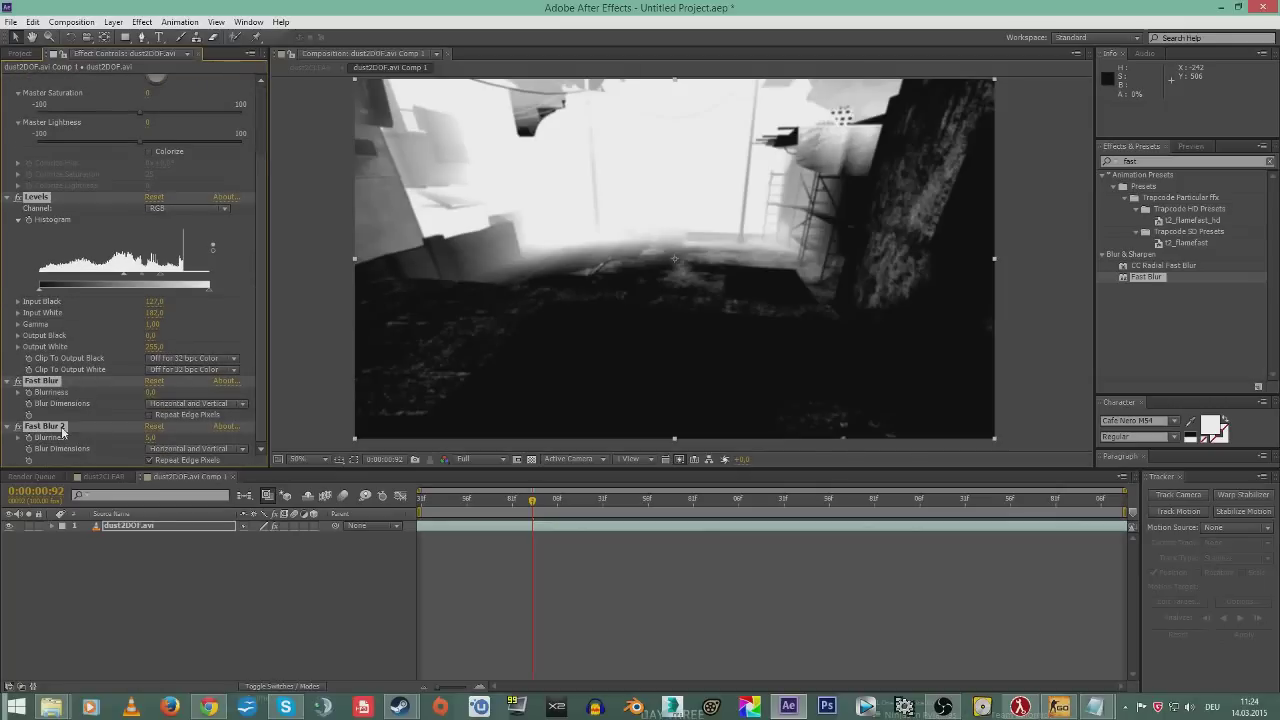
{"action": "key", "text": "Delete"}
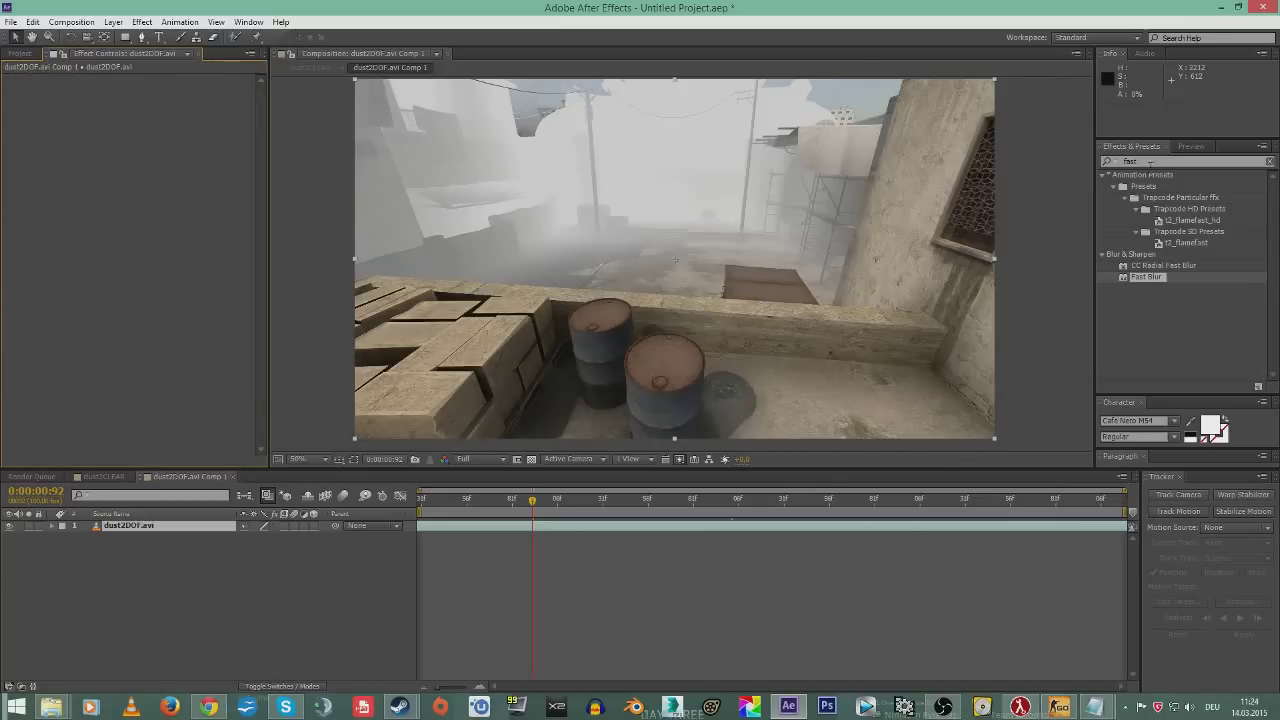
- Search 'dopt' and apply the User Presets 'Depth of Field settings' preset to dust2DOF
{"action": "left_click", "coordinate": [1150, 162]}
{"action": "type", "text": "do"}
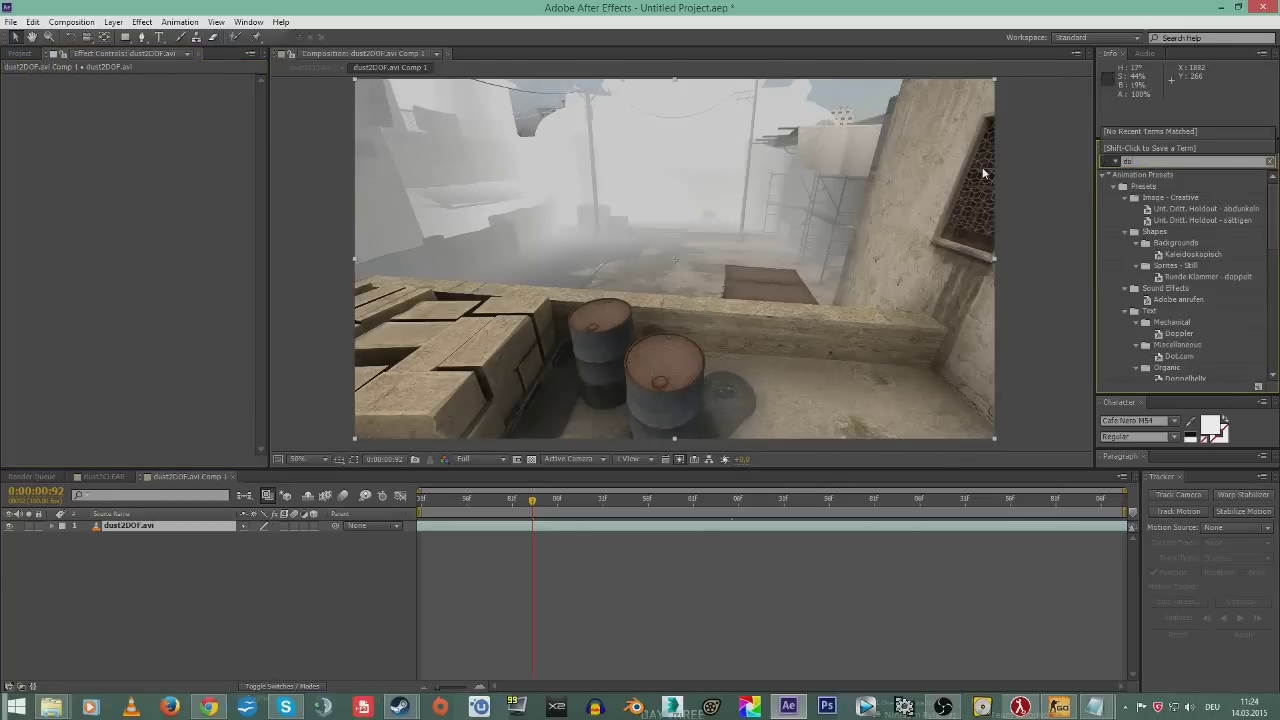
{"action": "type", "text": "pth"}
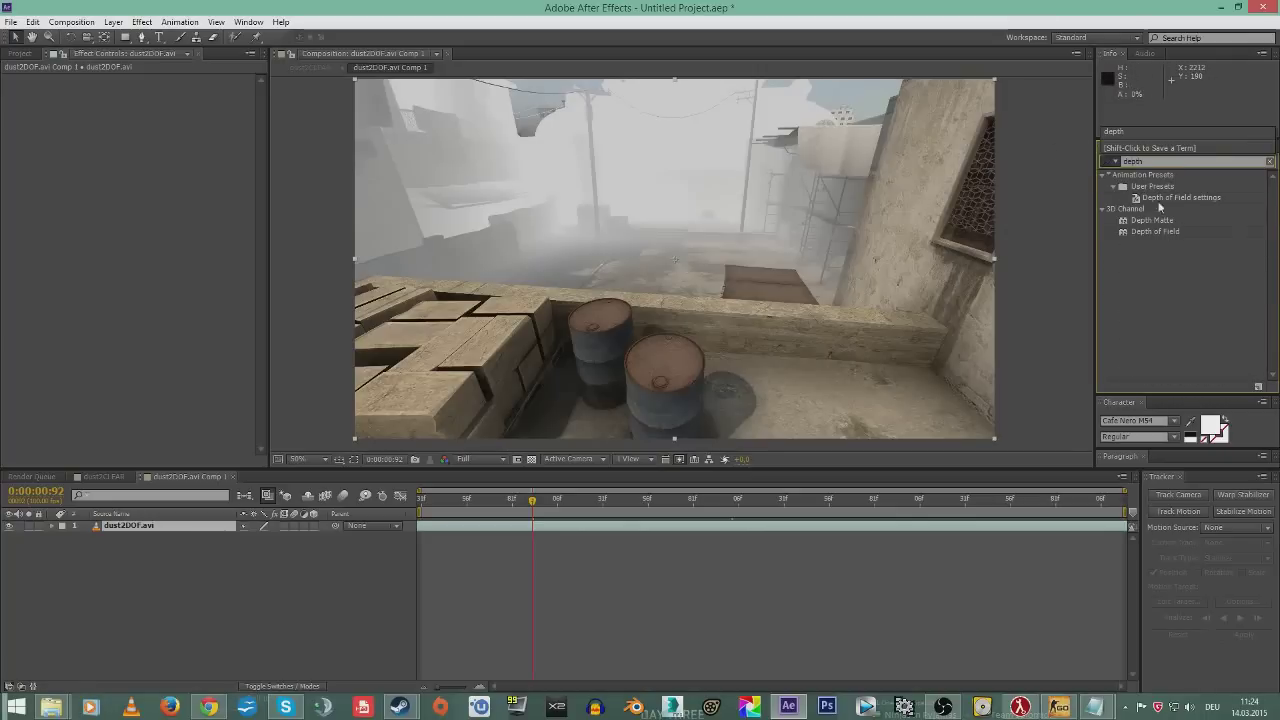
{"action": "left_click", "coordinate": [1184, 196]}
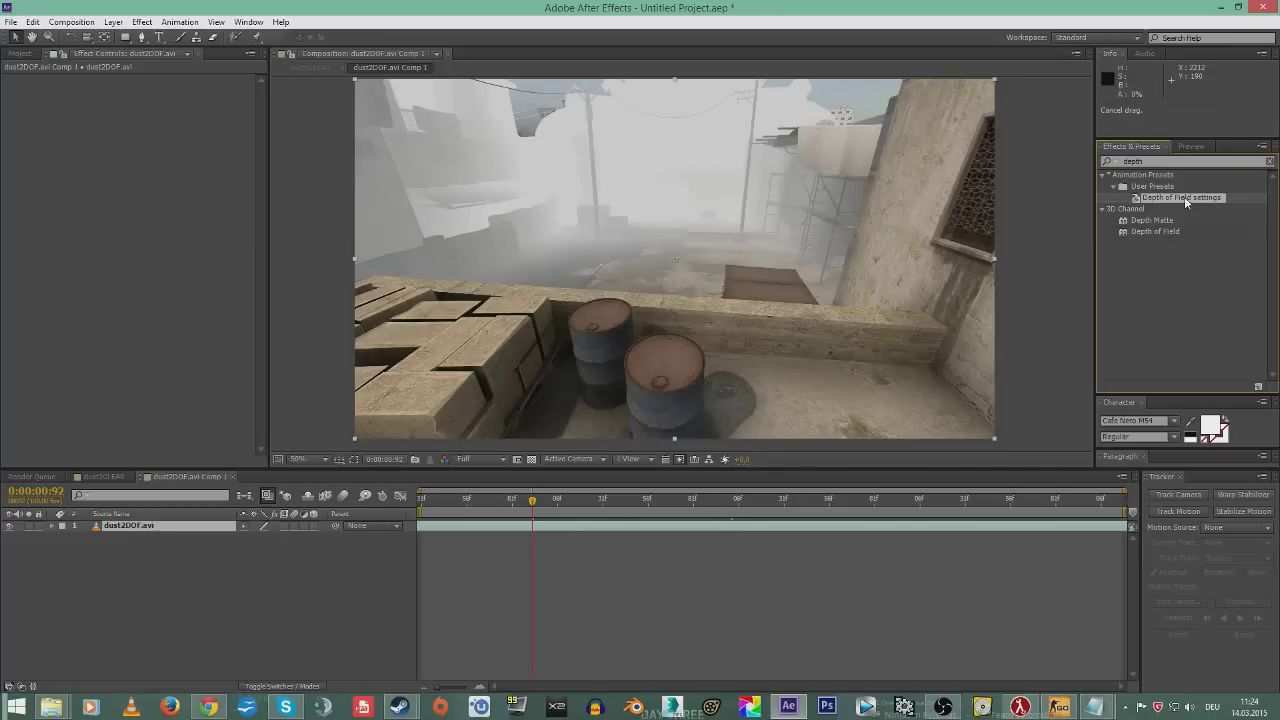
{"action": "double_click", "coordinate": [1184, 198]}
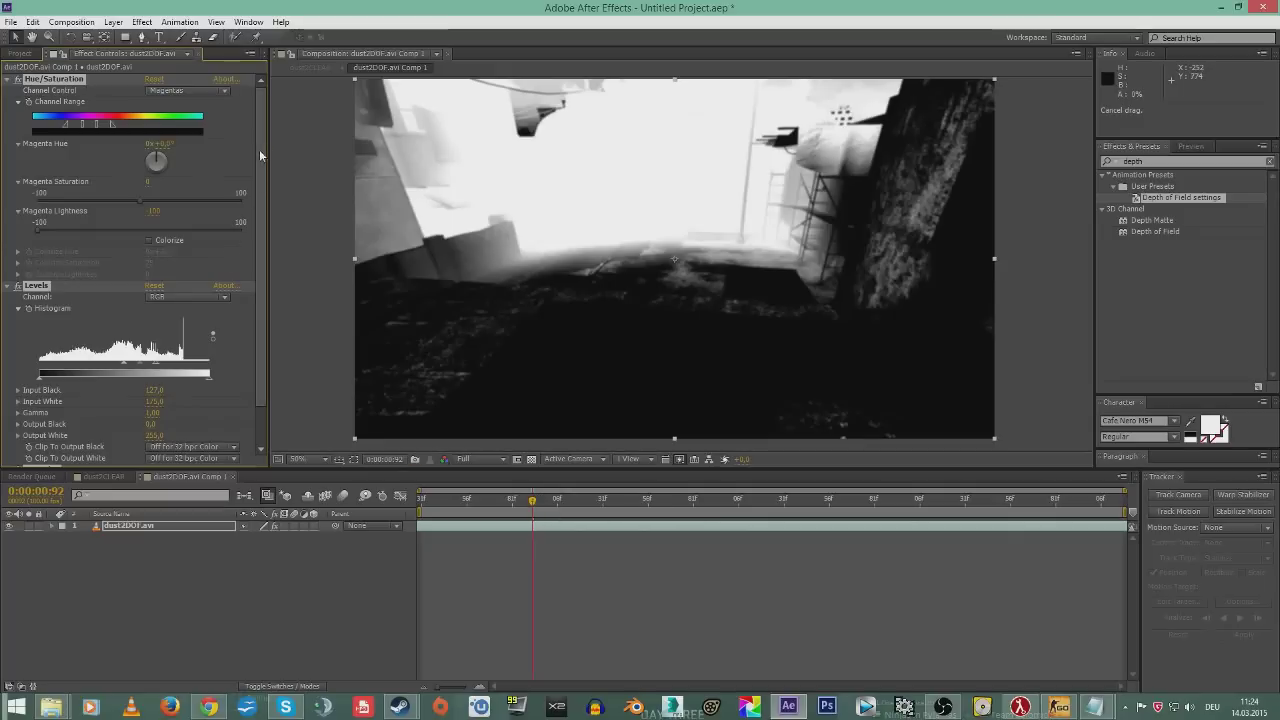
- Preview the depth footage and raise Levels Input Black to 136
{"action": "scroll", "coordinate": [245, 314], "scroll_direction": "down", "scroll_amount": 1}
{"action": "scroll", "coordinate": [262, 302], "scroll_direction": "up", "scroll_amount": 1}
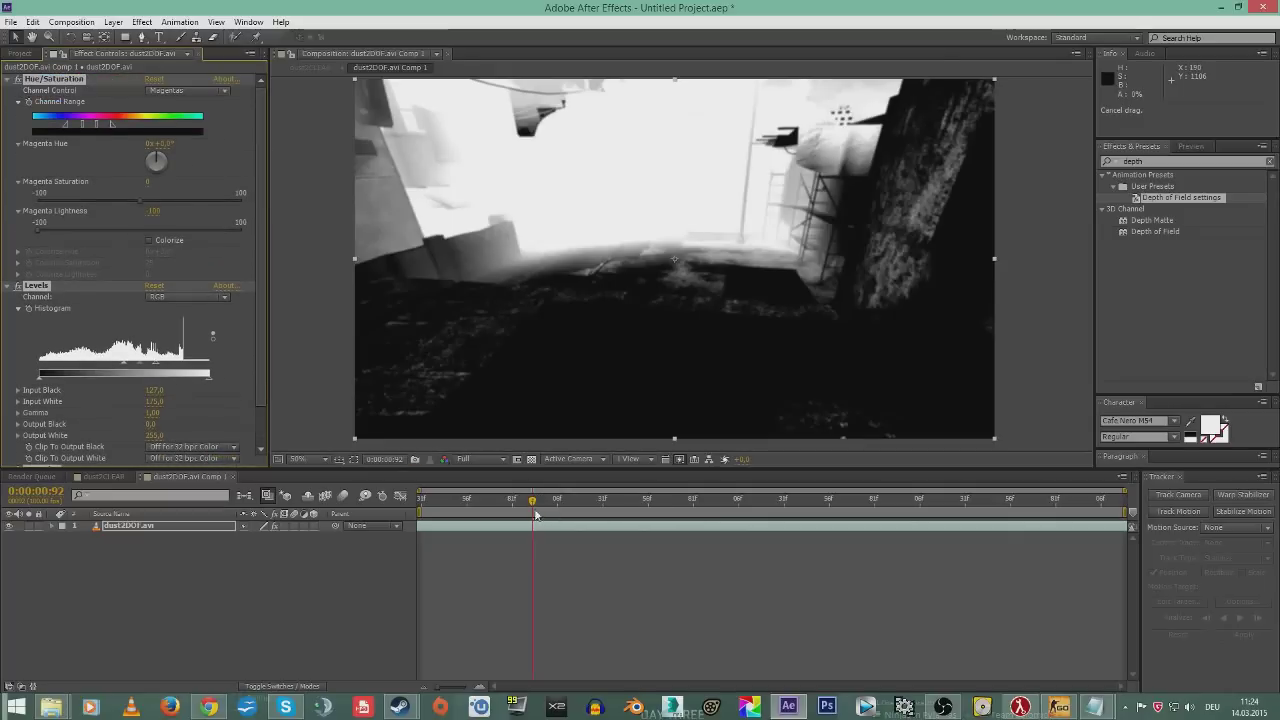
{"action": "mouse_move", "coordinate": [563, 510]}
{"action": "left_mouse_down"}
{"action": "mouse_move", "coordinate": [766, 500]}
{"action": "mouse_move", "coordinate": [580, 495]}
{"action": "mouse_move", "coordinate": [587, 503]}
{"action": "left_mouse_up"}
{"action": "scroll", "coordinate": [257, 273], "scroll_direction": "down", "scroll_amount": 1}
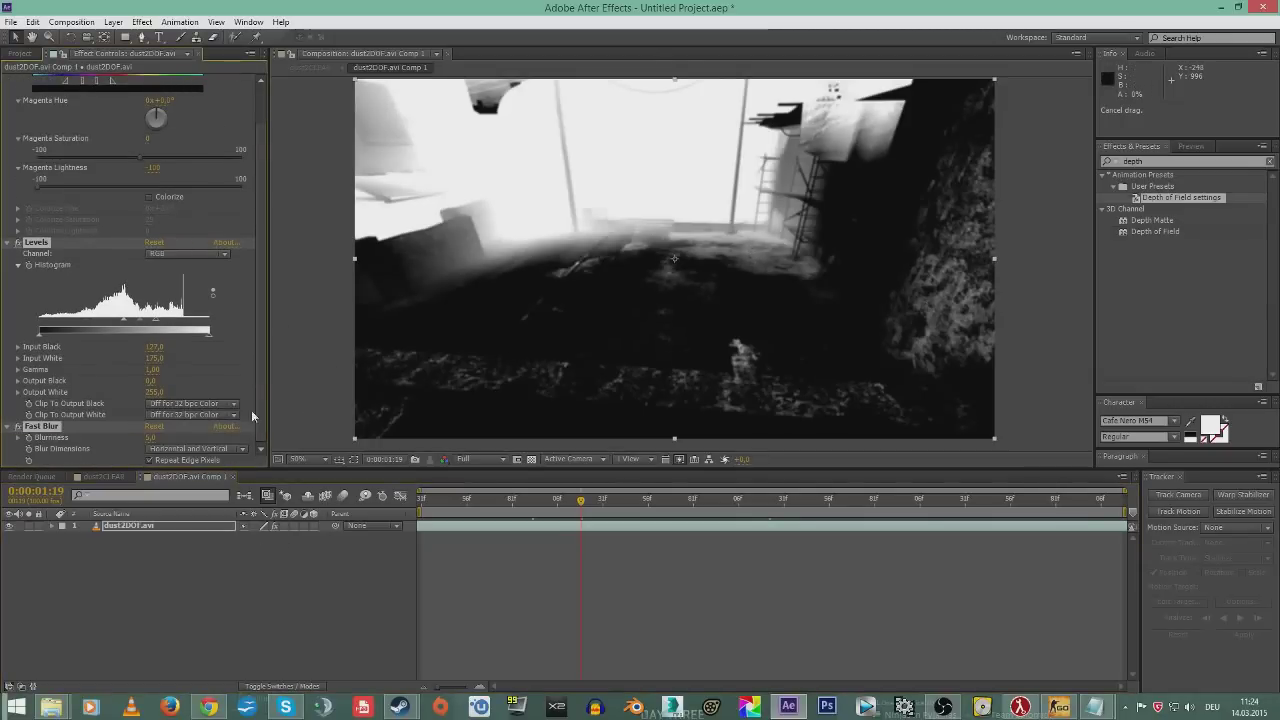
{"action": "left_click_drag", "start_coordinate": [123, 320], "coordinate": [129, 322]}
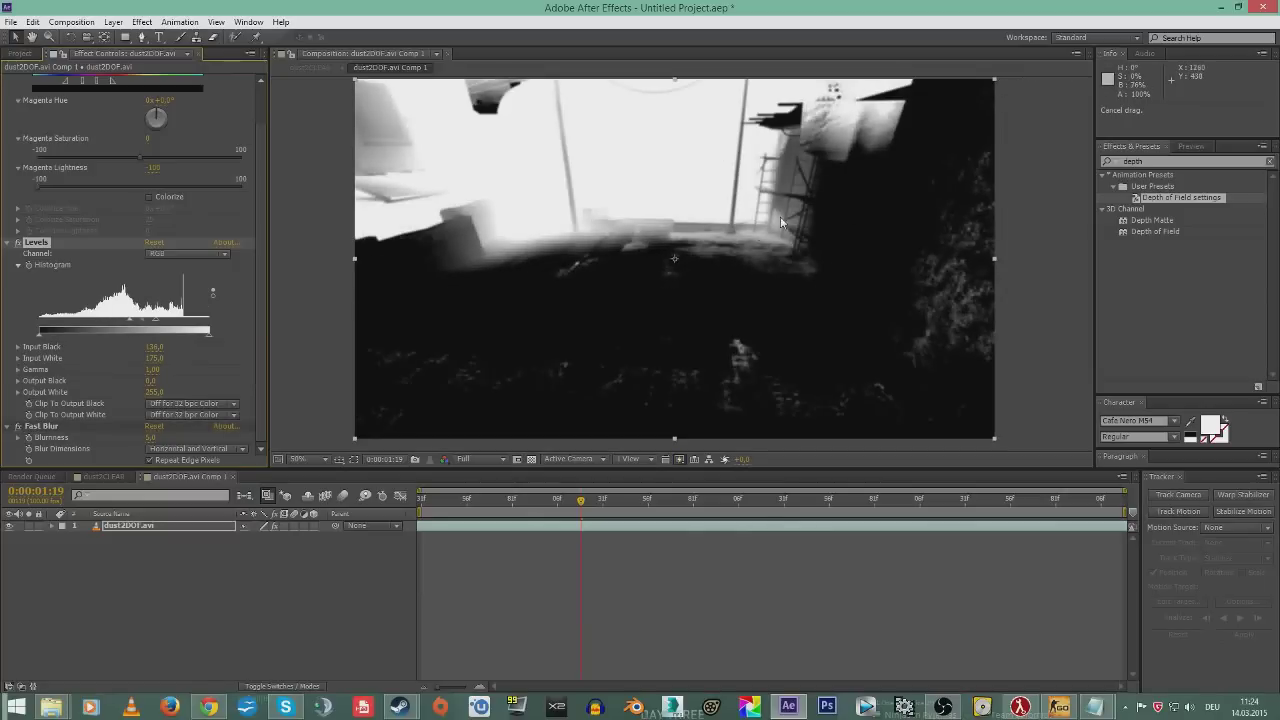
- Set Fast Blur Blurriness to 3, preview the result, and switch to the dust2CLEAR composition
{"action": "left_click", "coordinate": [150, 437]}
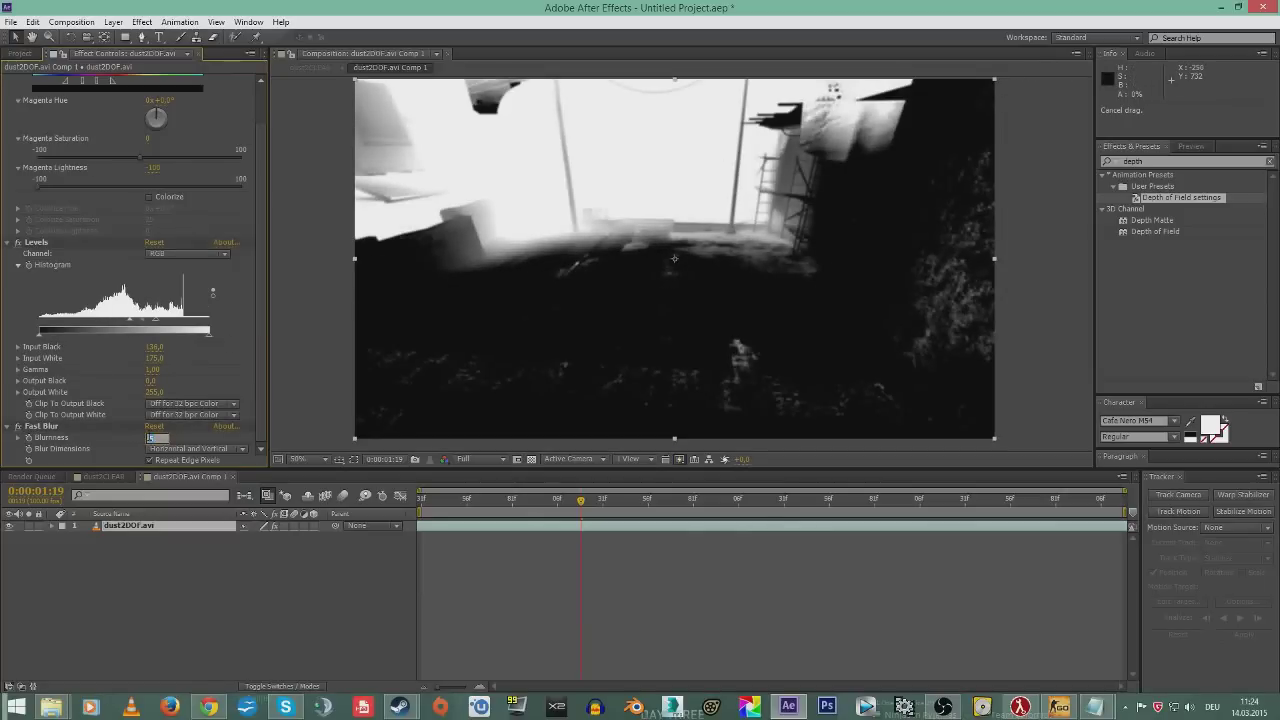
{"action": "type", "text": "3"}
{"action": "key", "text": "Return"}
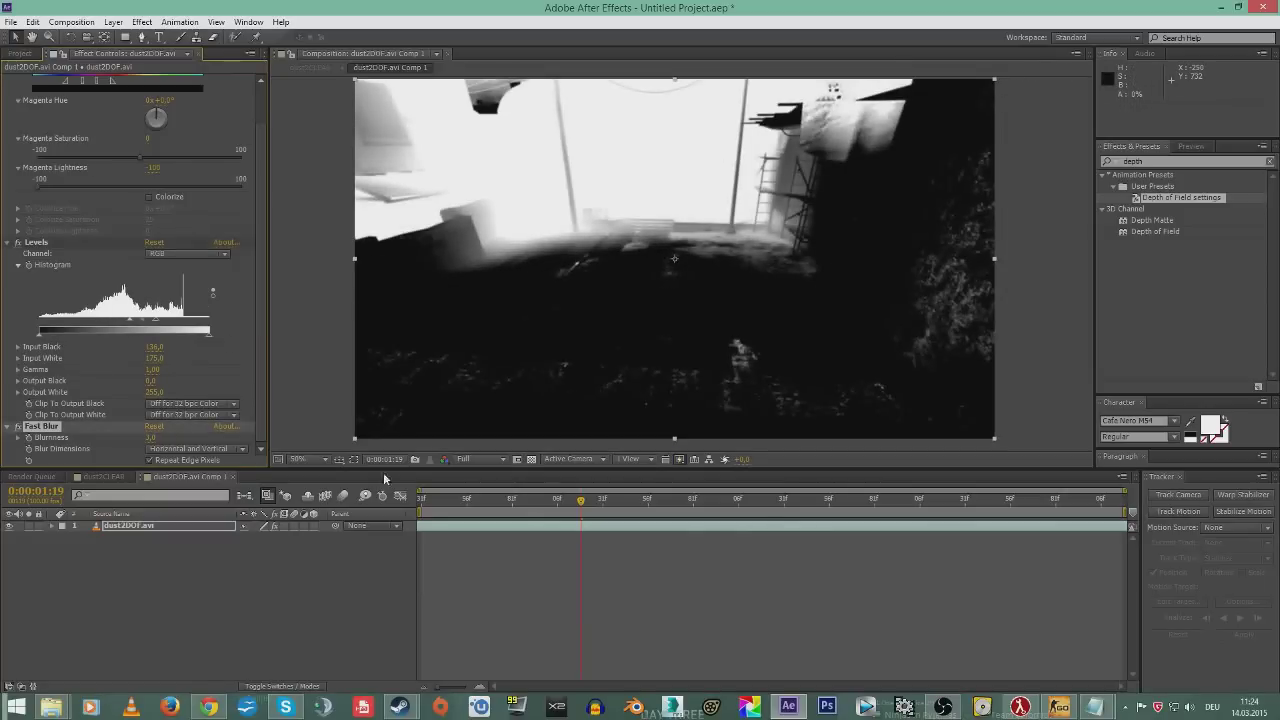
{"action": "left_click", "coordinate": [608, 573]}
{"action": "left_click_drag", "start_coordinate": [581, 498], "coordinate": [660, 505]}
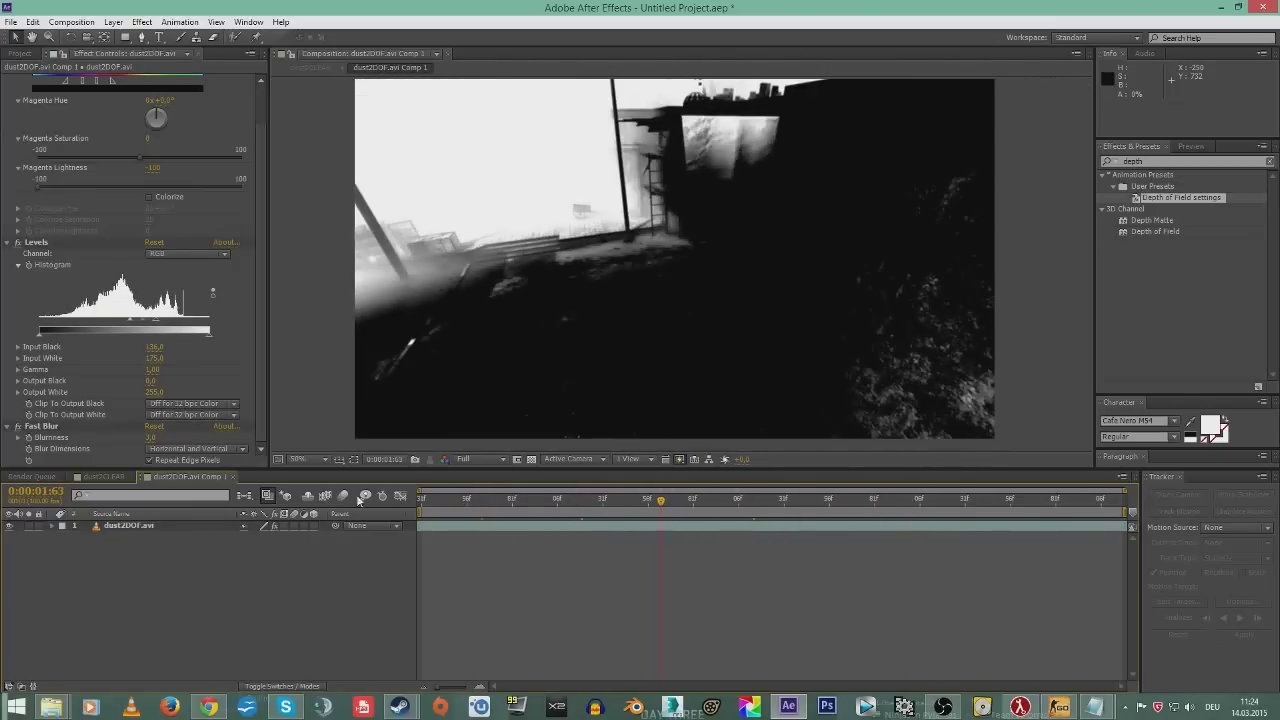
{"action": "left_click", "coordinate": [116, 478]}
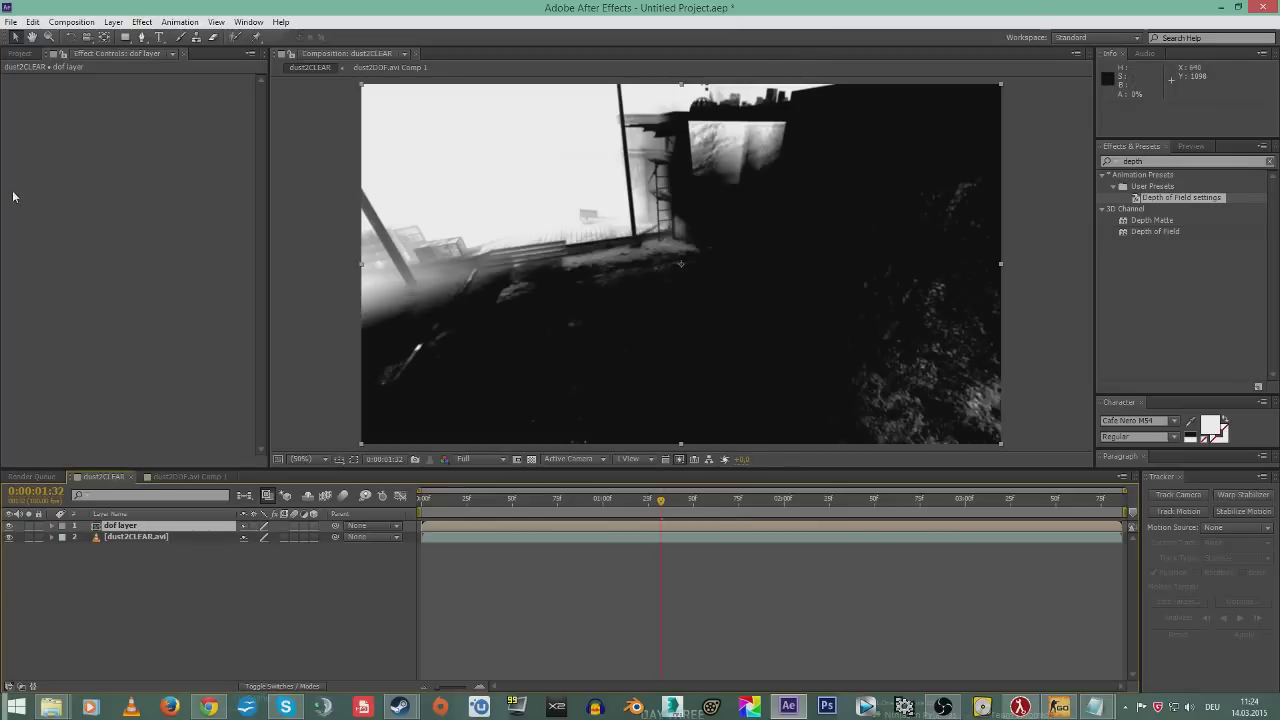
- Rename the dust2CLEAR composition to MAIN in the Project panel
{"action": "left_click", "coordinate": [21, 54]}
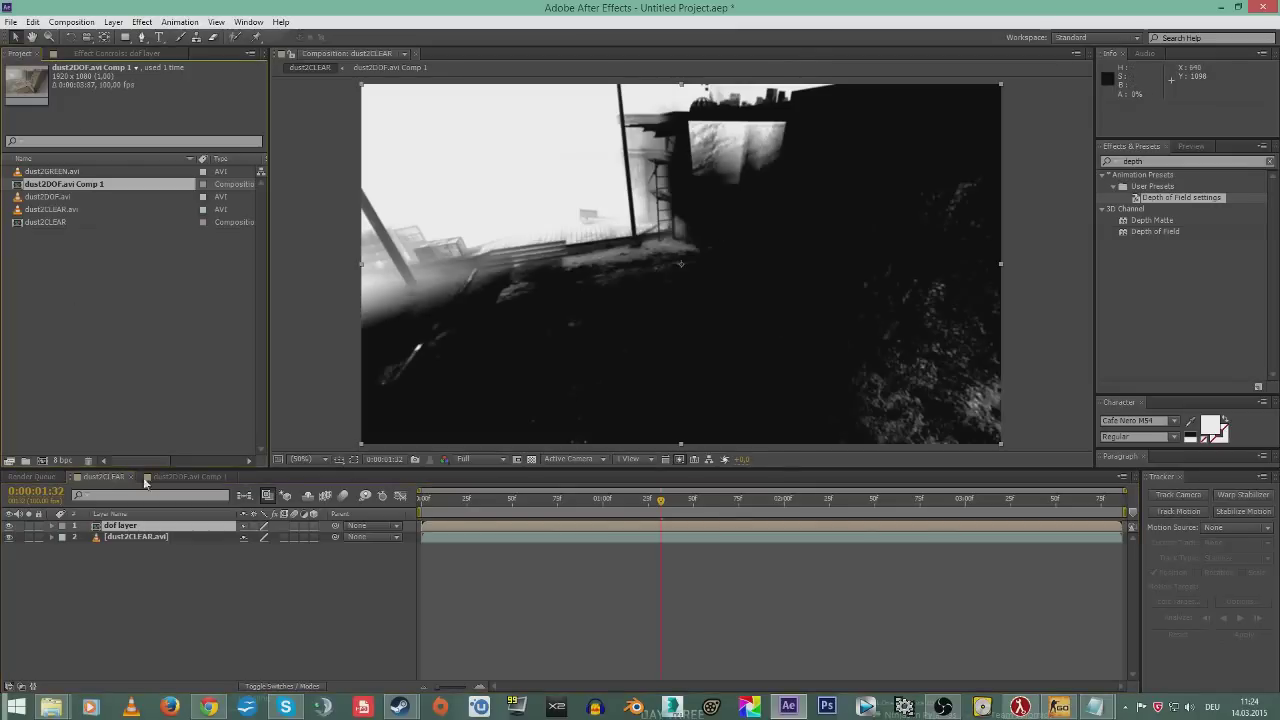
{"action": "left_click", "coordinate": [52, 224]}
{"action": "key", "text": "Return"}
{"action": "type", "text": "MAIN"}
{"action": "key", "text": "Return"}
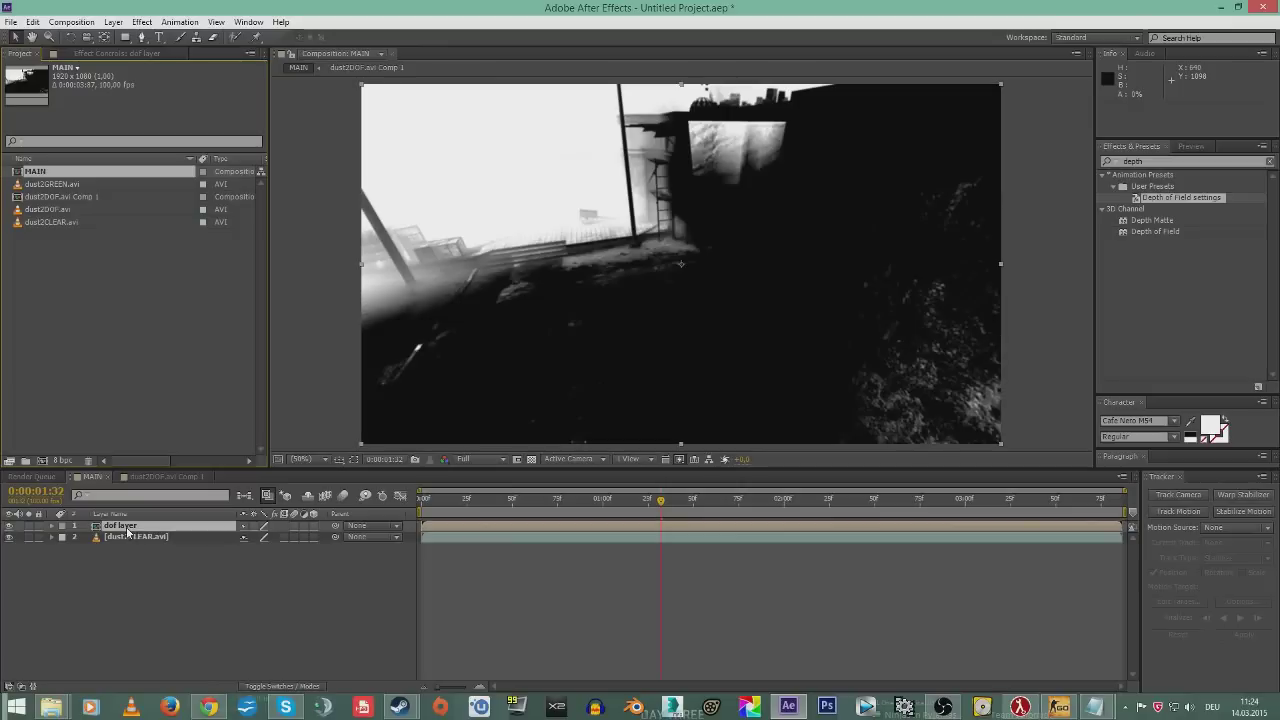
- Rename dust2DOF.avi Comp 1 to 'dof layer'
{"action": "left_click", "coordinate": [59, 198]}
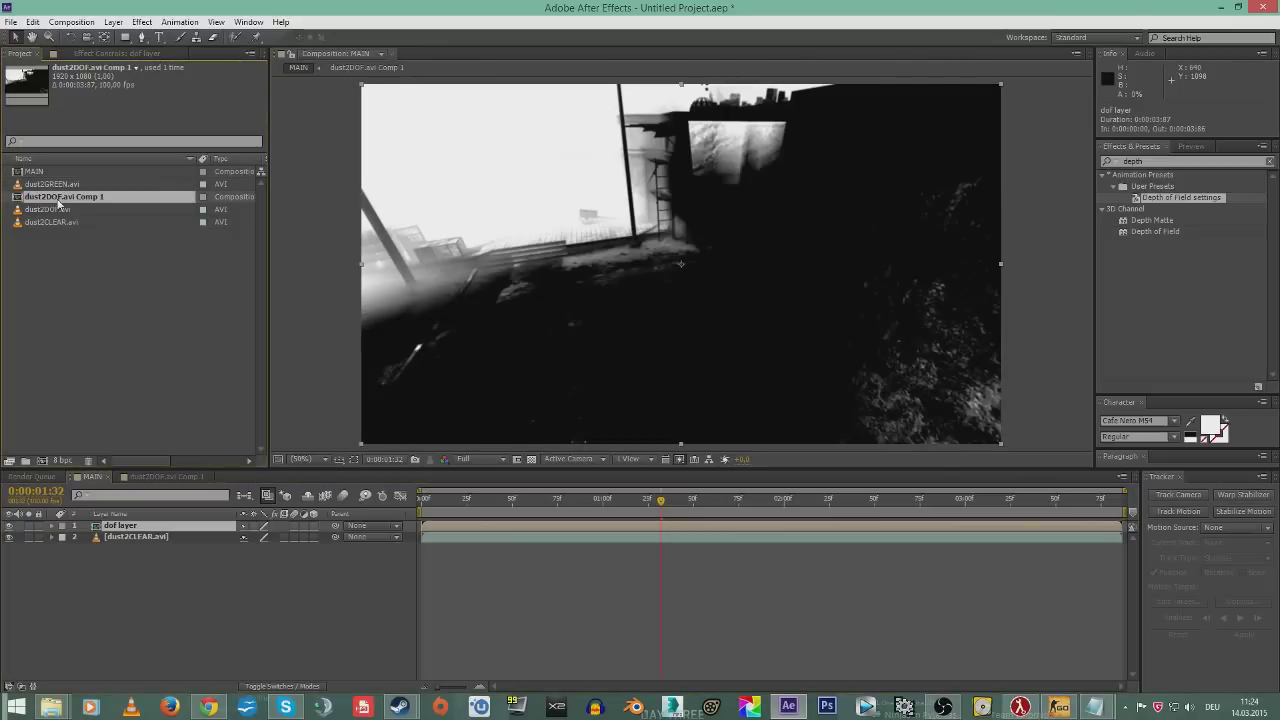
{"action": "key", "text": "Return"}
{"action": "type", "text": "dof layer"}
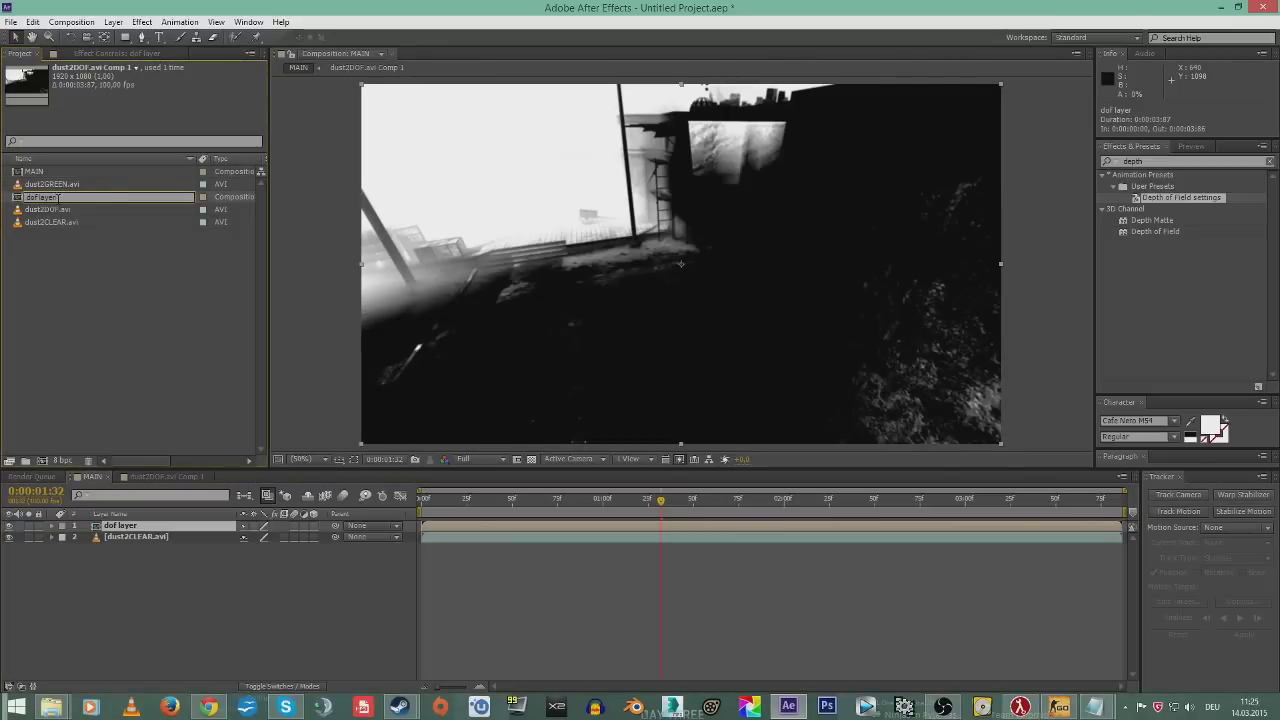
{"action": "key", "text": "Return"}
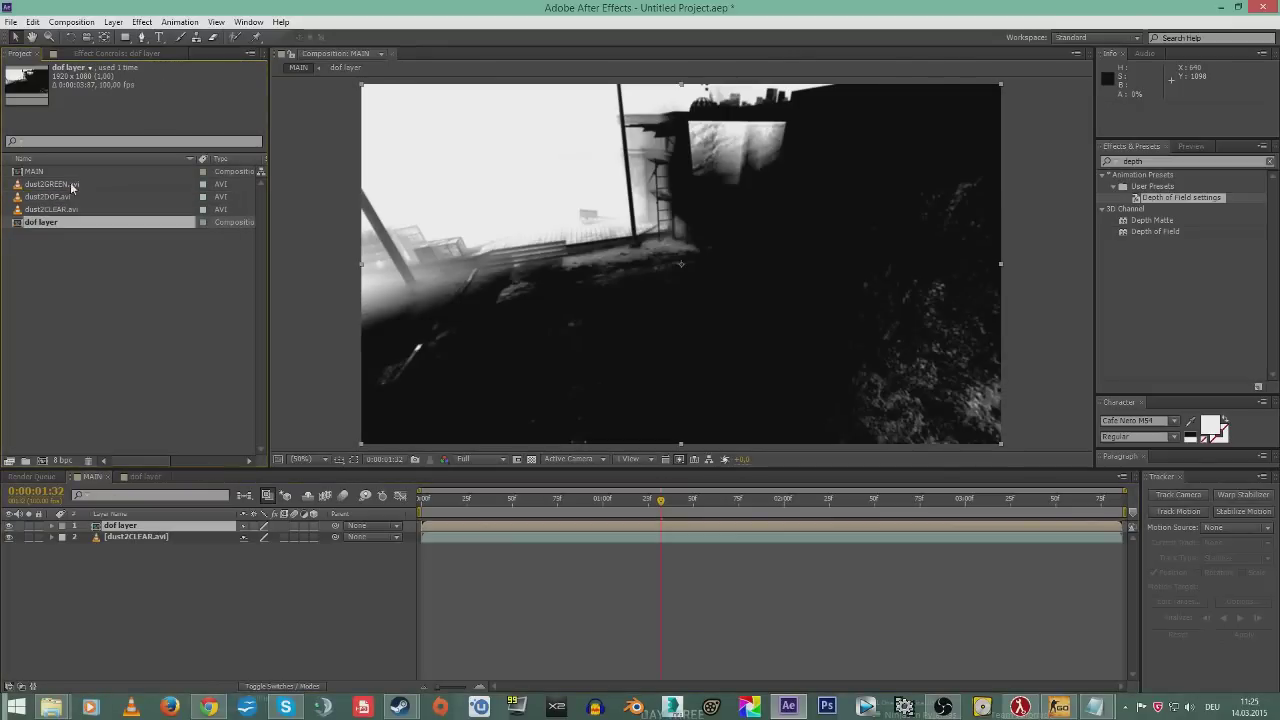
{"action": "left_click", "coordinate": [300, 594]}
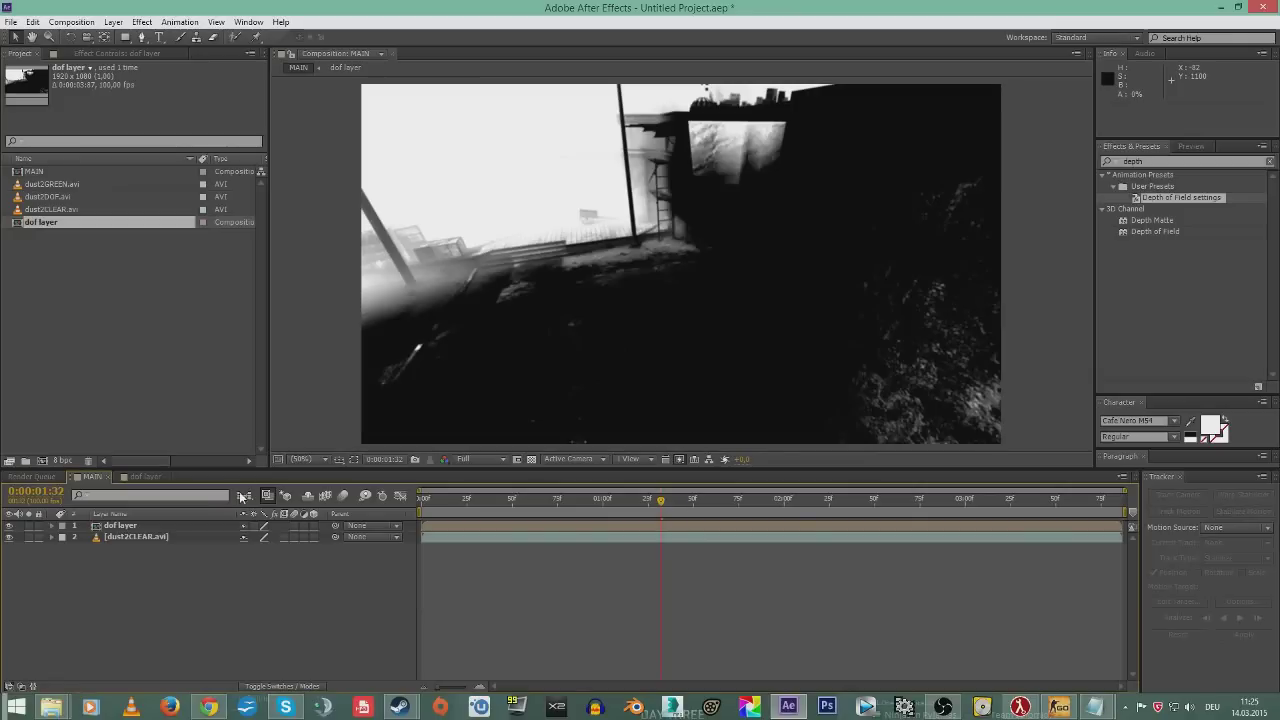
- Move dust2CLEAR.avi above dof layer and add dust2GREEN.avi as MAIN's top layer
{"action": "left_click_drag", "start_coordinate": [127, 530], "coordinate": [197, 553]}
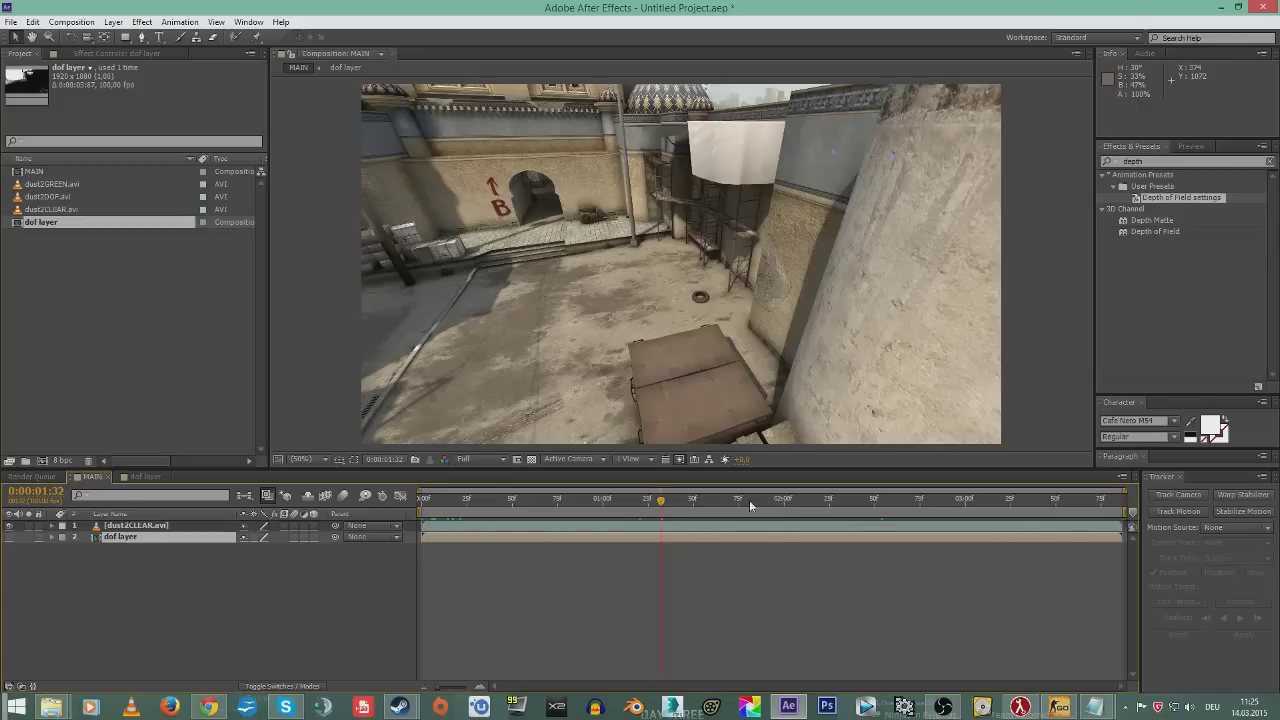
{"action": "left_click", "coordinate": [160, 255]}
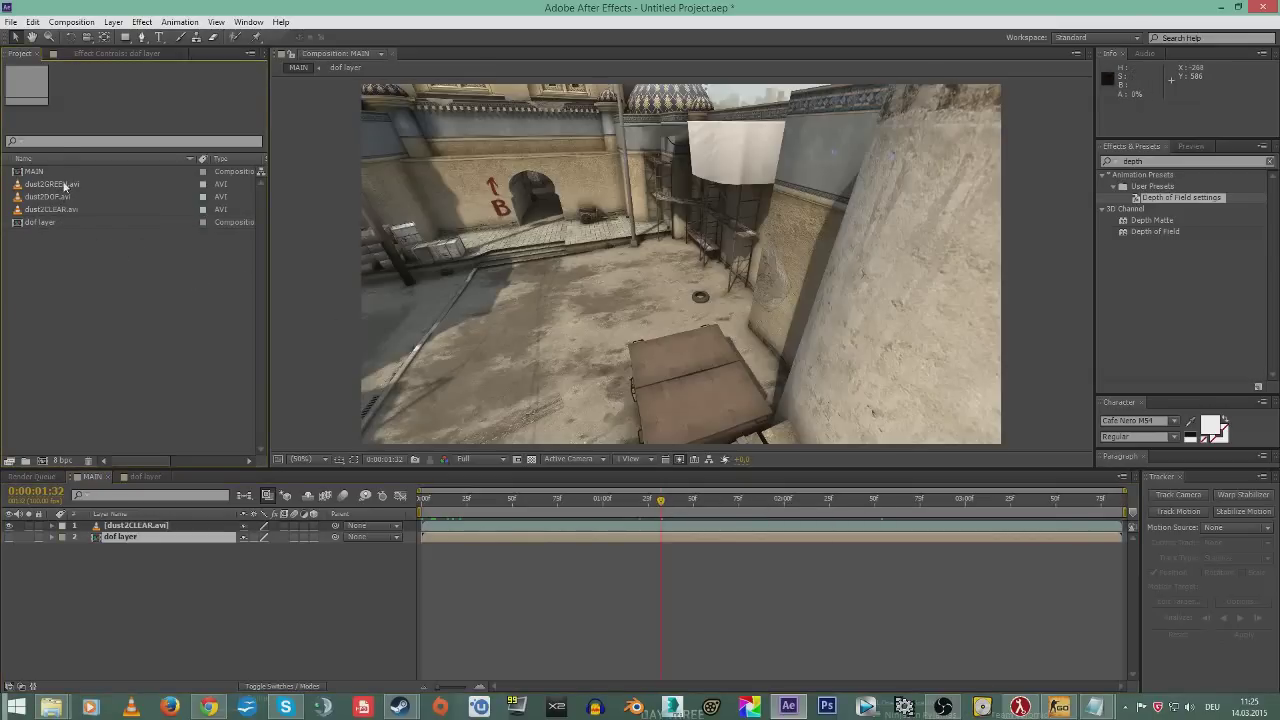
{"action": "left_click_drag", "start_coordinate": [63, 185], "coordinate": [146, 528]}
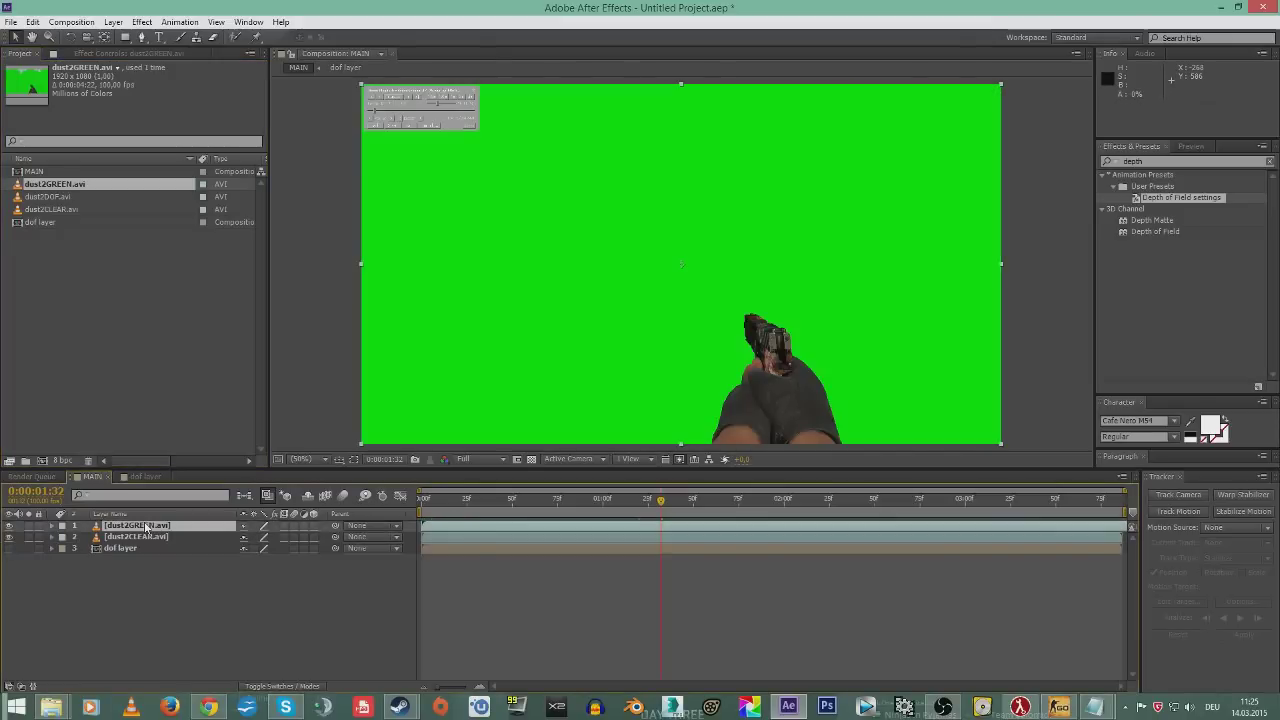
- Hide dust2GREEN and preview the clear footage from about 0:00:00:70 onward
{"action": "left_click_drag", "start_coordinate": [665, 503], "coordinate": [567, 503]}
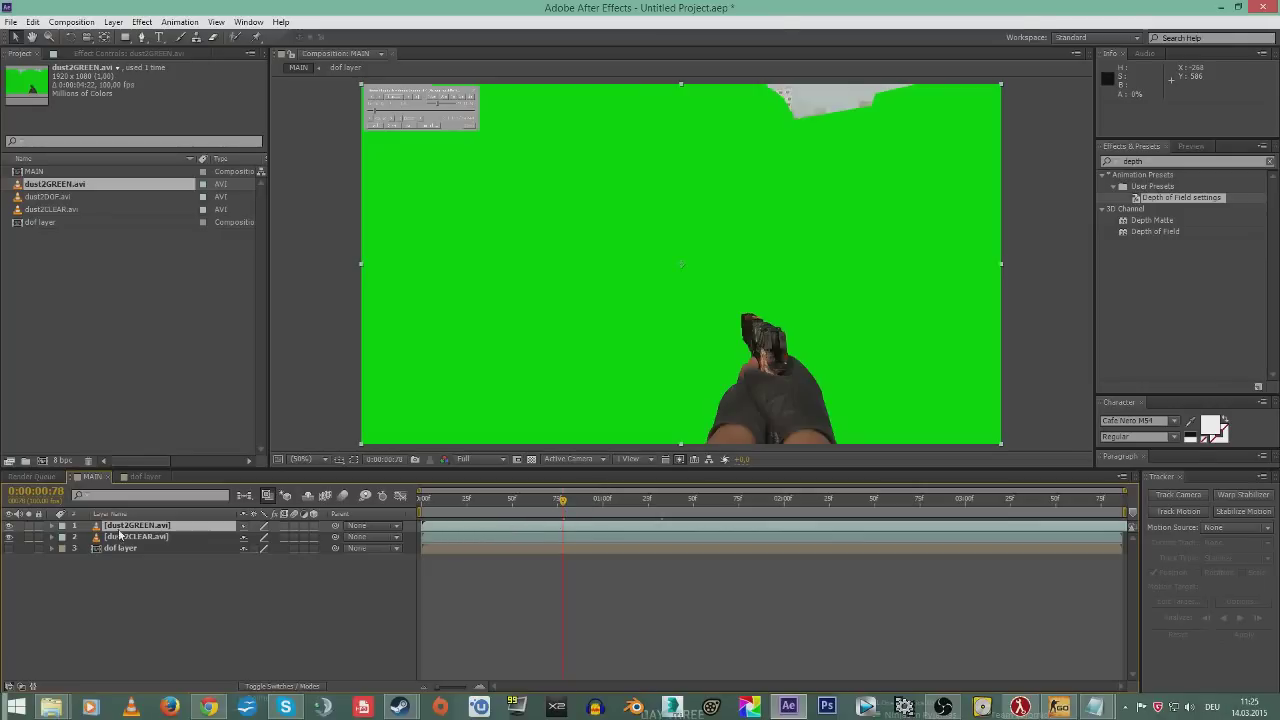
{"action": "left_click", "coordinate": [10, 526]}
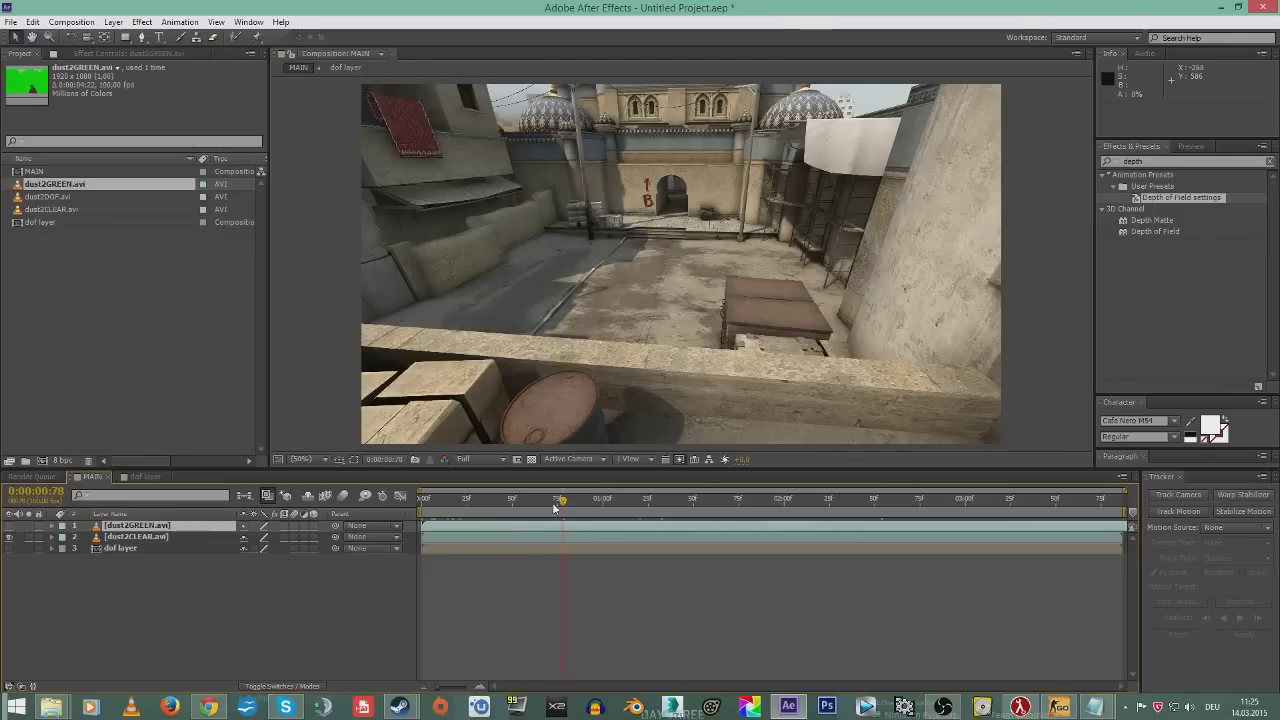
{"action": "left_click_drag", "start_coordinate": [553, 504], "coordinate": [786, 510]}
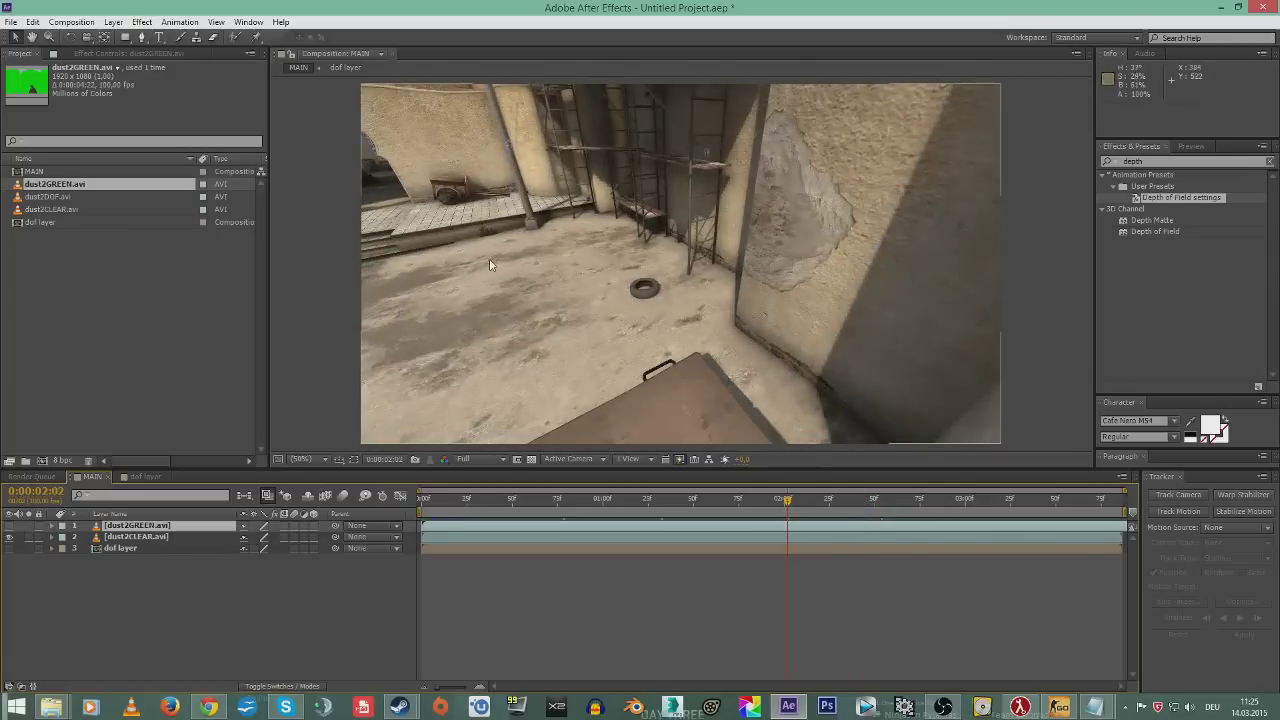
{"action": "key", "text": "space"}
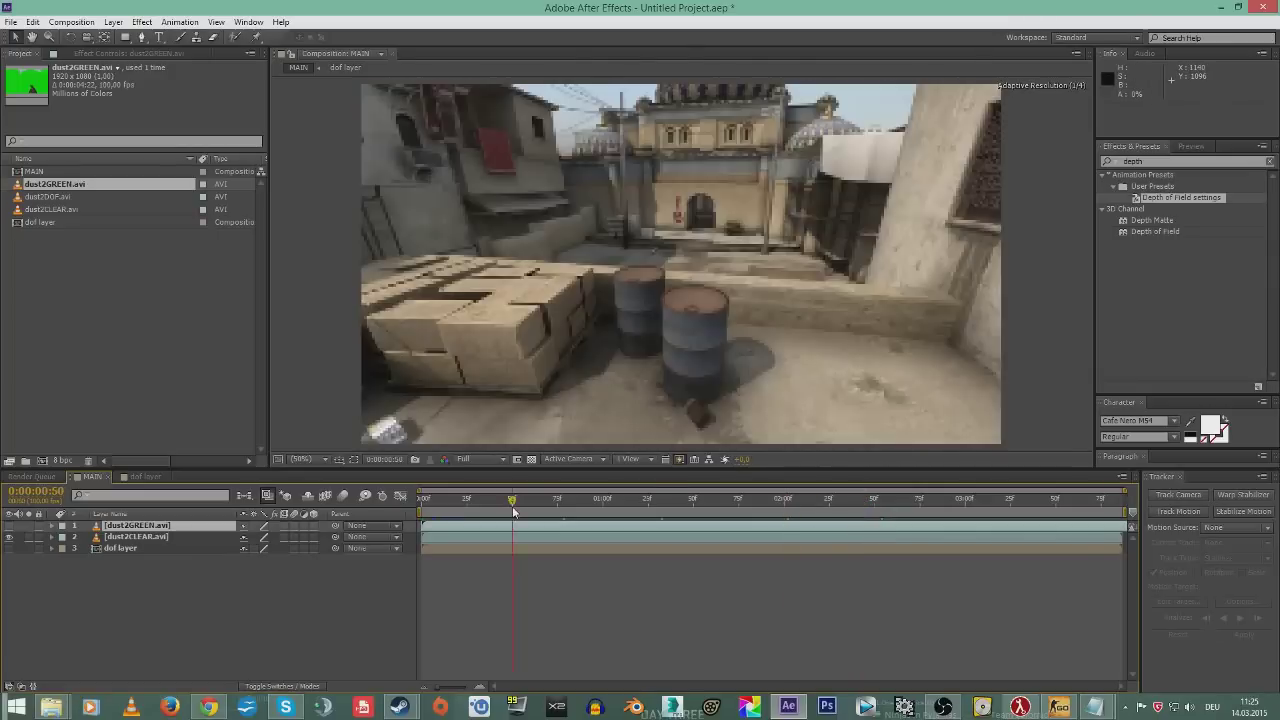
{"action": "left_click", "coordinate": [699, 536]}
{"action": "left_click_drag", "start_coordinate": [603, 506], "coordinate": [681, 508]}
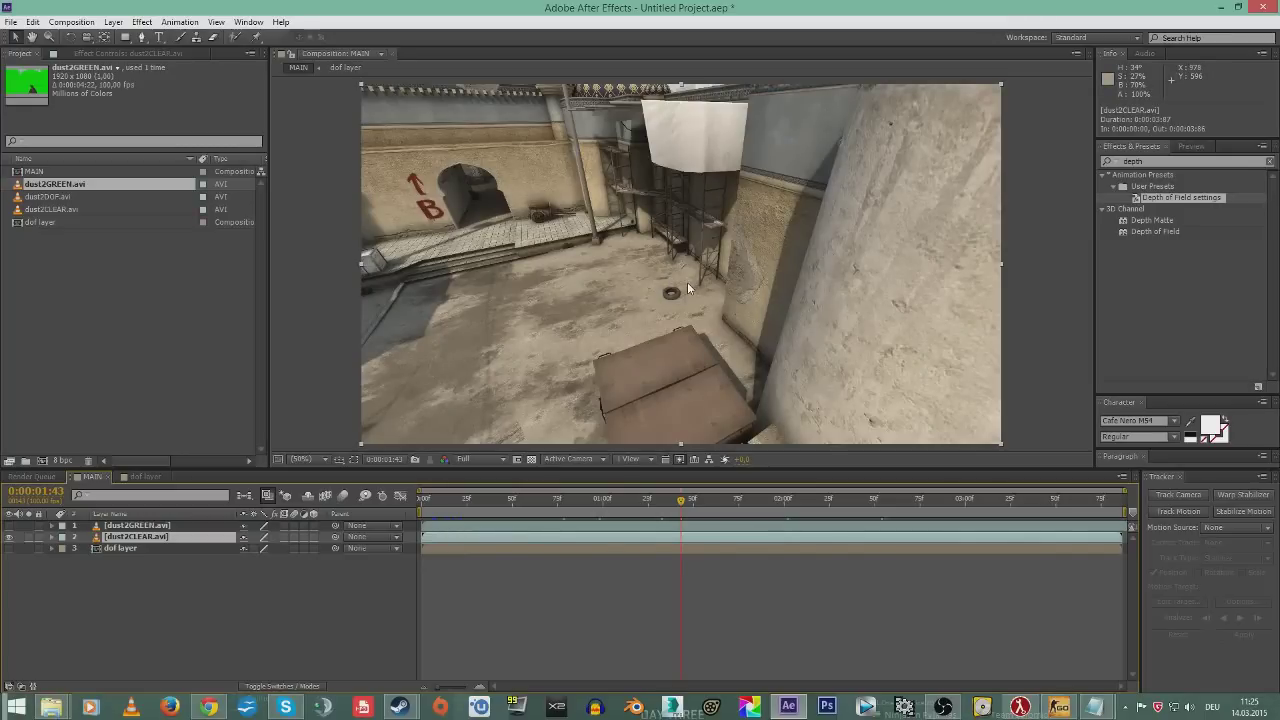
- Compare dust2GREEN against the clear footage around 0:00:00:49, leaving it visible
{"action": "left_click", "coordinate": [8, 525]}
{"action": "left_click", "coordinate": [688, 525]}
{"action": "mouse_move", "coordinate": [689, 500]}
{"action": "left_mouse_down"}
{"action": "mouse_move", "coordinate": [756, 500]}
{"action": "mouse_move", "coordinate": [634, 500]}
{"action": "mouse_move", "coordinate": [666, 500]}
{"action": "left_mouse_up"}
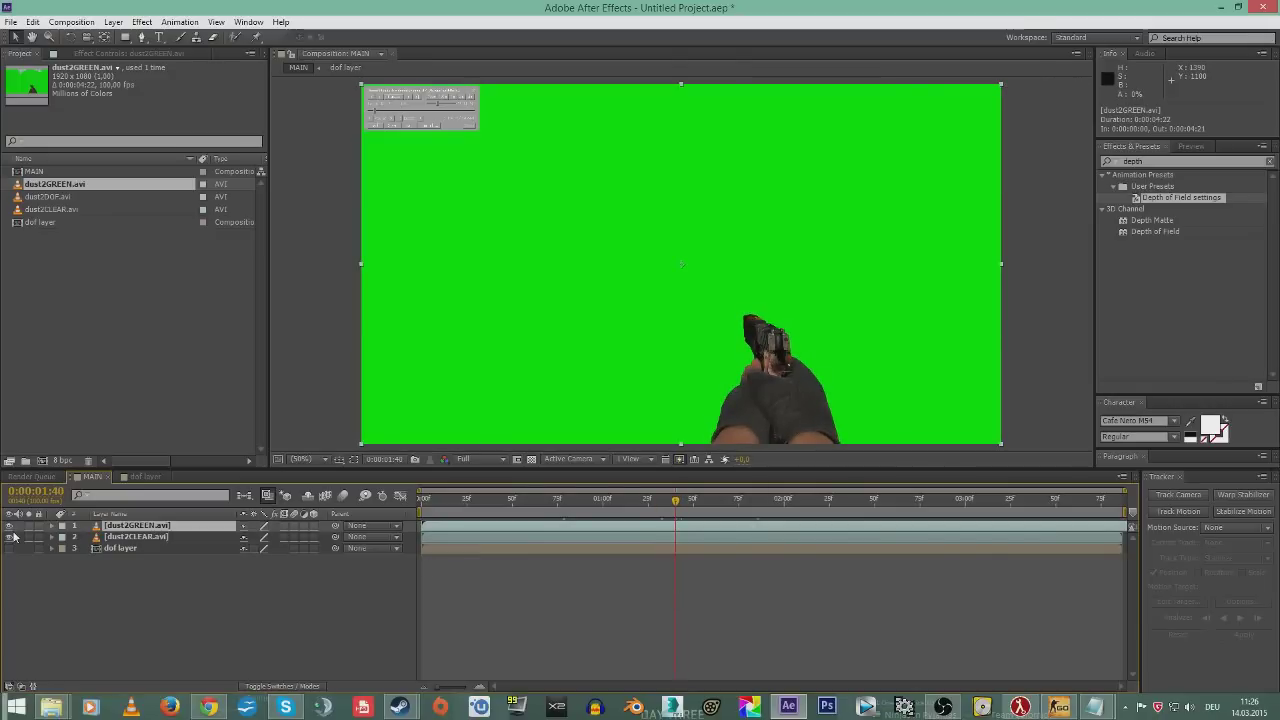
{"action": "left_click_drag", "start_coordinate": [609, 498], "coordinate": [511, 500]}
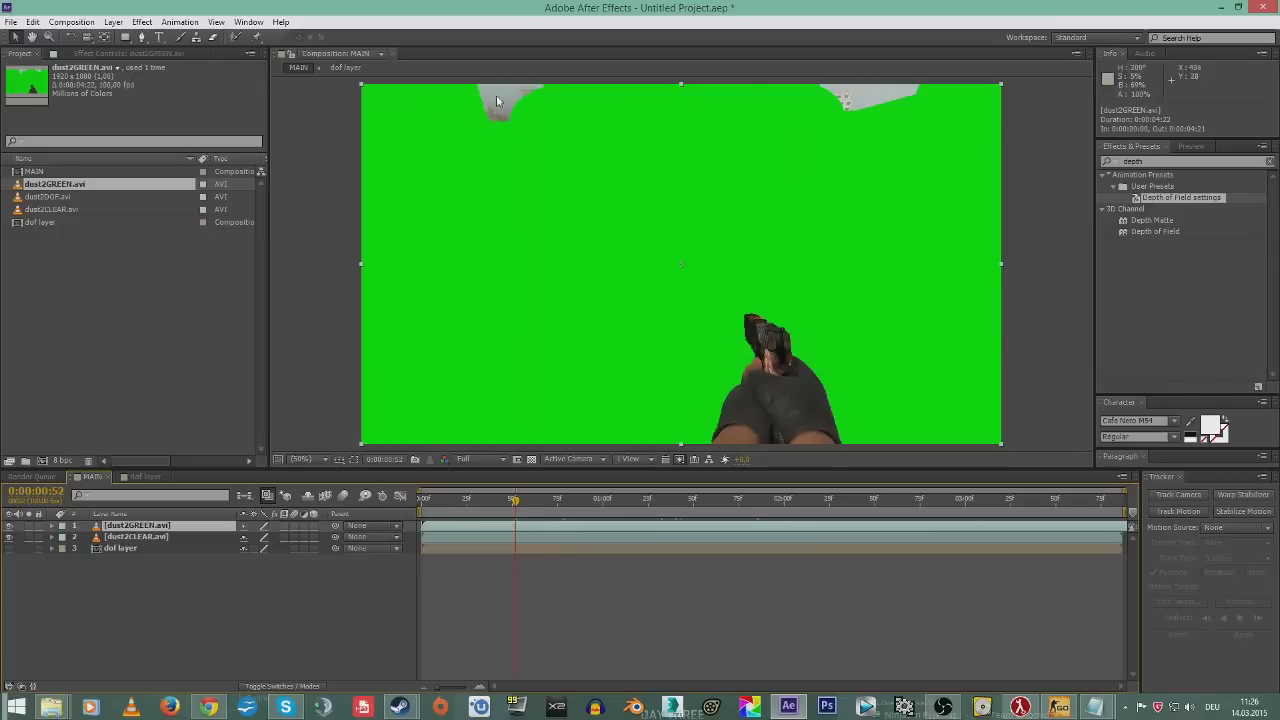
{"action": "left_click", "coordinate": [8, 526]}
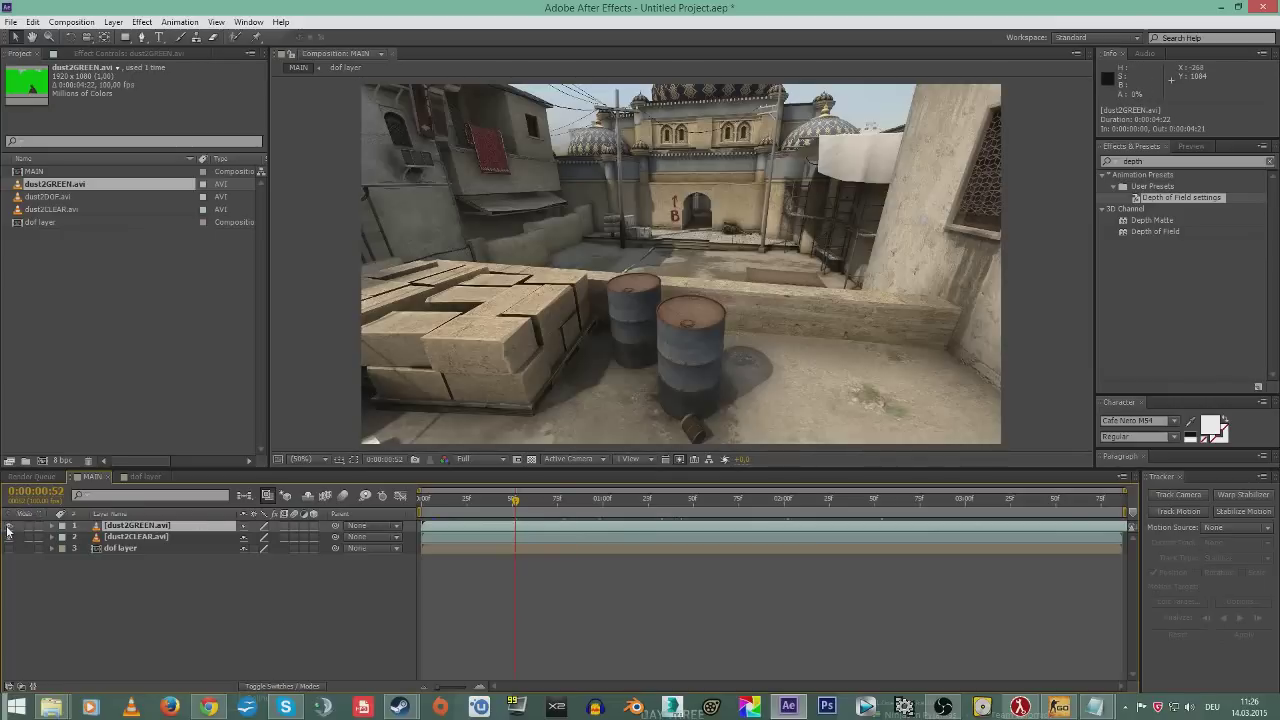
{"action": "left_click", "coordinate": [8, 526]}
{"action": "left_click", "coordinate": [8, 526]}
{"action": "left_click", "coordinate": [8, 526]}
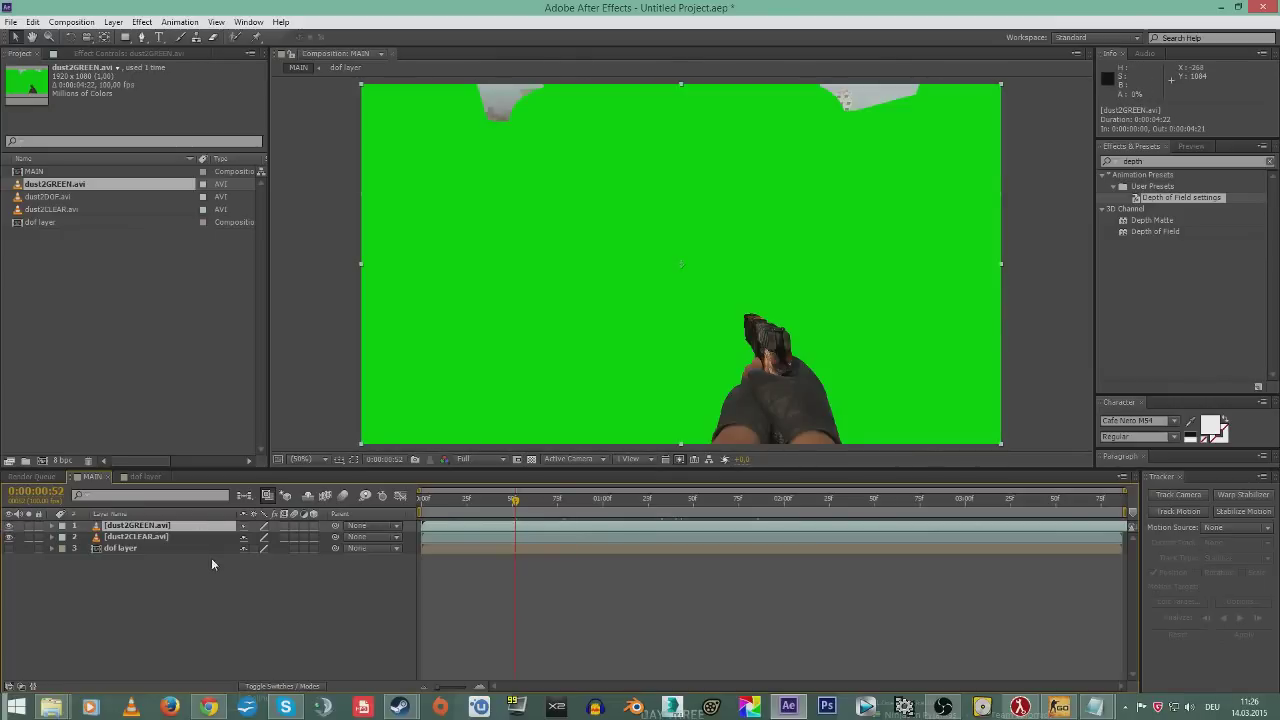
- Set the dust2GREEN layer's opacity to 50% to compare it against the clear footage
{"action": "key", "text": "t"}
{"action": "left_click", "coordinate": [249, 537]}
{"action": "type", "text": "50"}
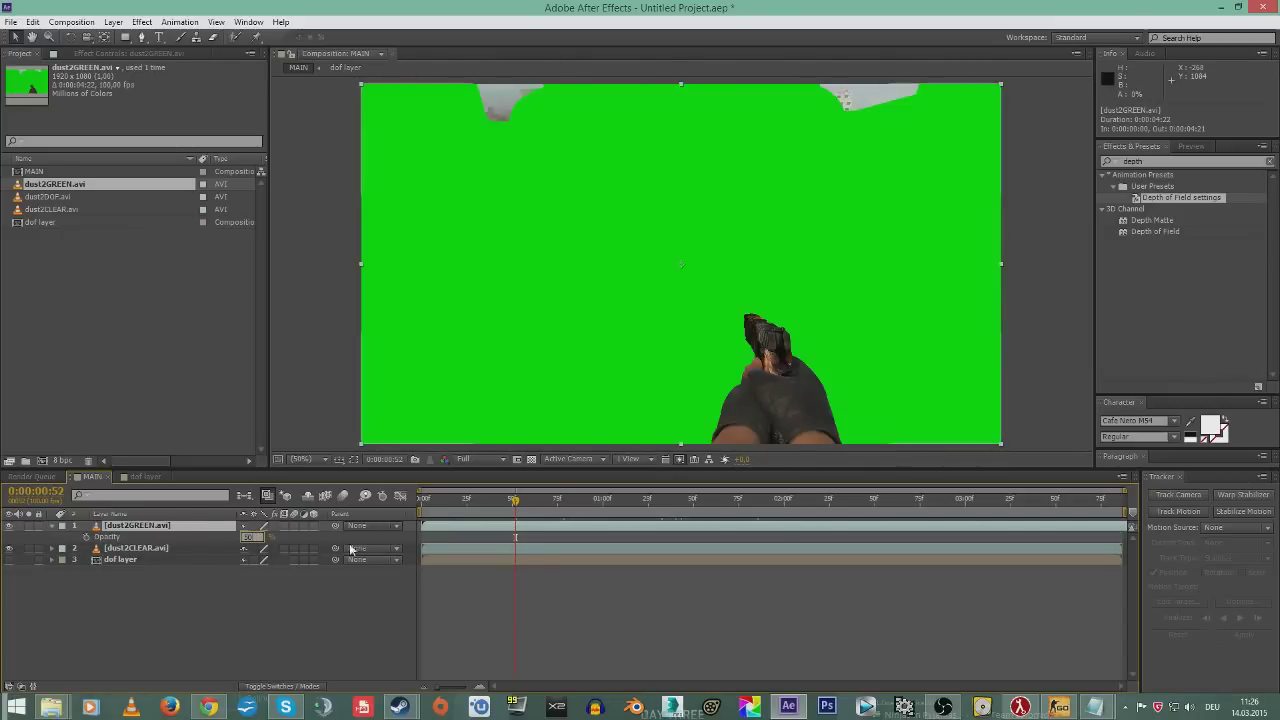
{"action": "key", "text": "Return"}
- Slide dust2GREEN earlier and nudge it one frame each way to sync with dust2CLEAR
{"action": "left_click_drag", "start_coordinate": [577, 522], "coordinate": [722, 532]}
{"action": "left_click", "coordinate": [604, 500]}
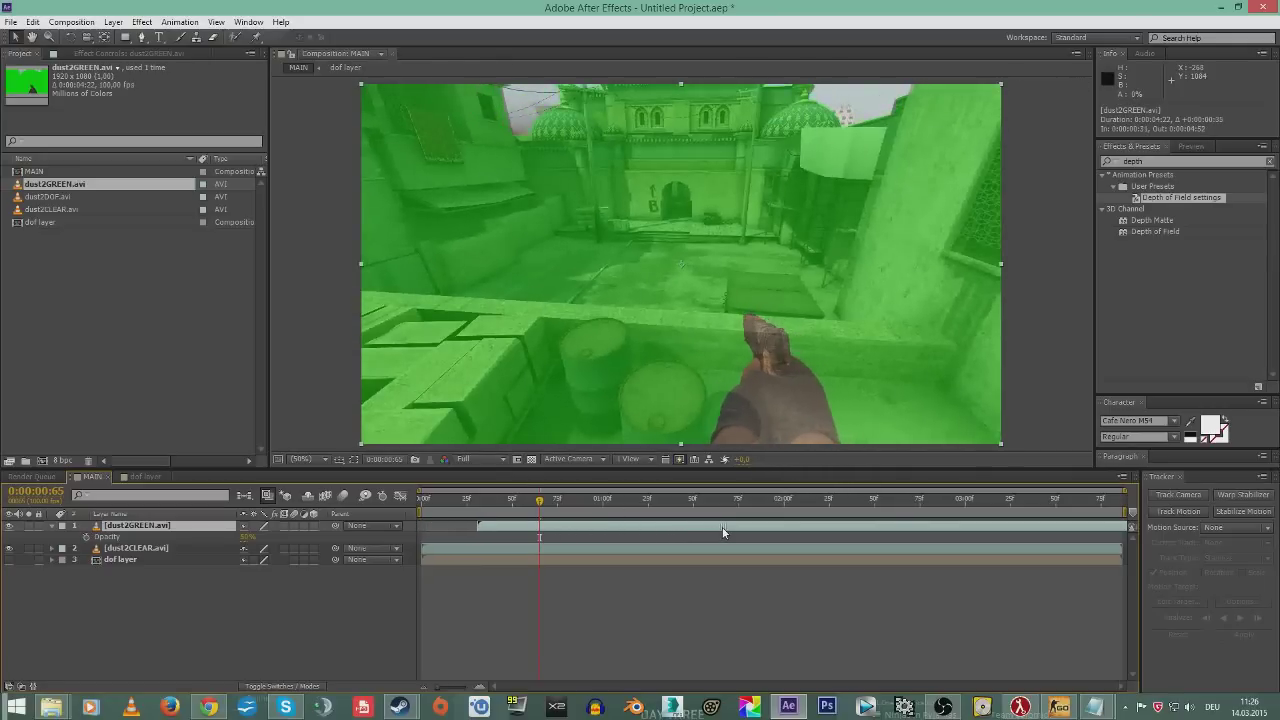
{"action": "key", "text": "alt+Page_Down"}
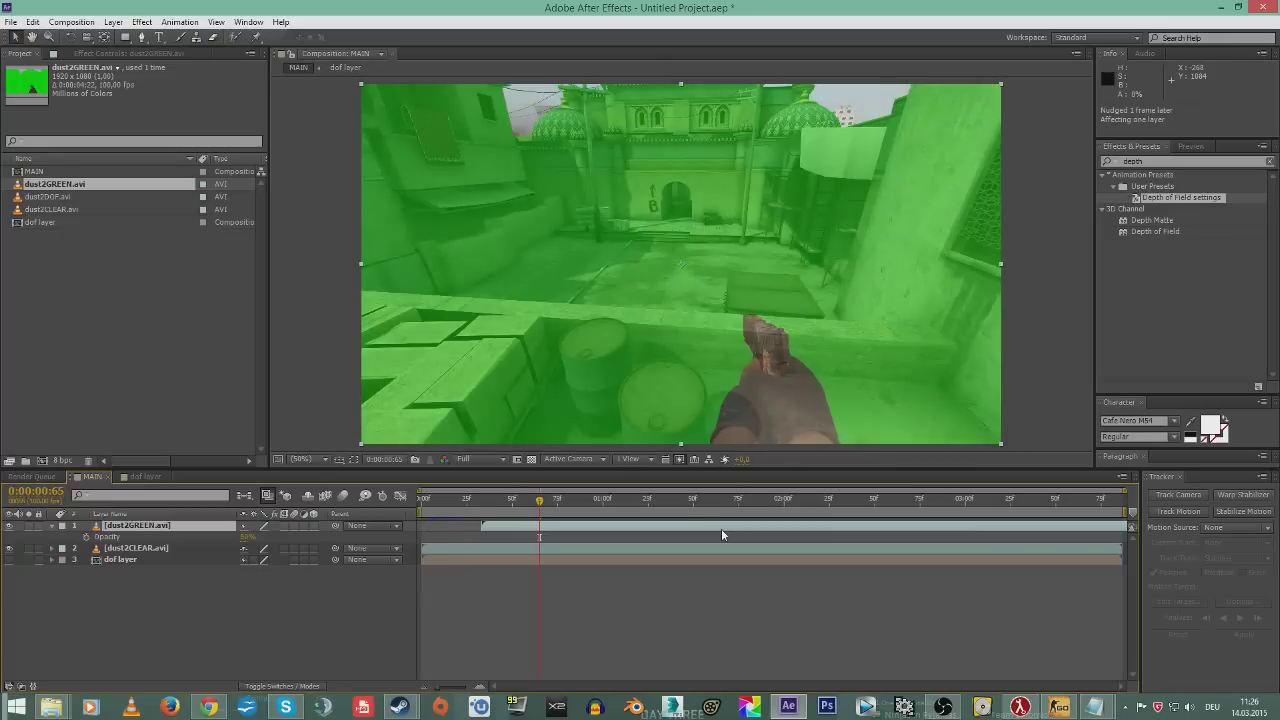
{"action": "key", "text": "alt+Page_Up"}
- Return dust2GREEN's opacity to 100% and check alignment on a later frame
{"action": "left_click_drag", "start_coordinate": [242, 540], "coordinate": [290, 540]}
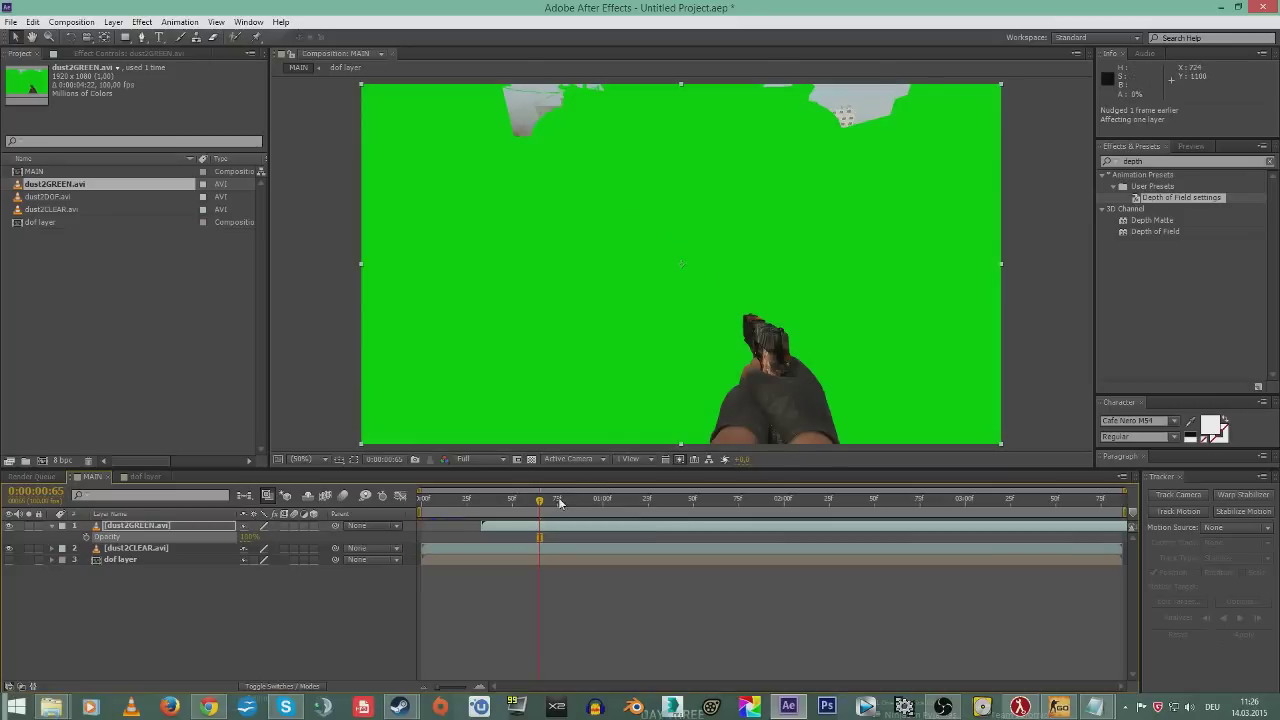
{"action": "left_click_drag", "start_coordinate": [540, 498], "coordinate": [816, 498]}
{"action": "key", "text": "comma"}
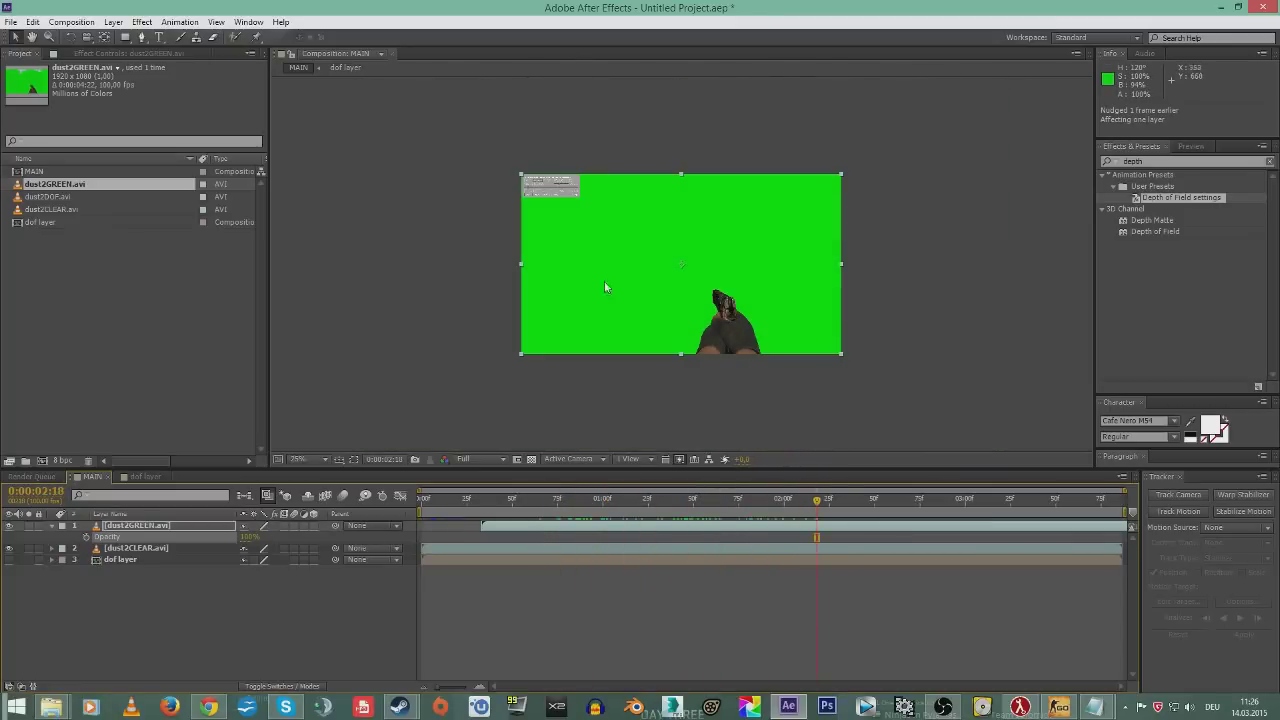
{"action": "key", "text": "period"}
{"action": "left_click_drag", "start_coordinate": [459, 108], "coordinate": [507, 210]}
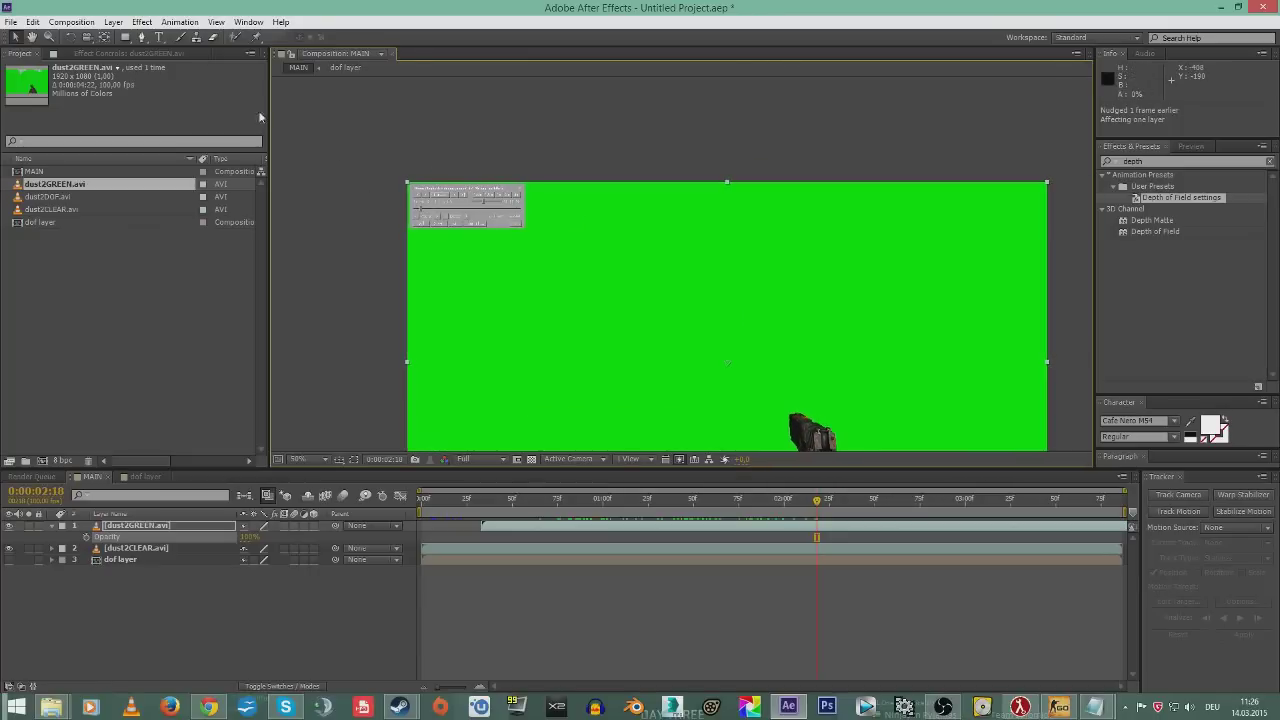
- Draw a four-point Pen mask spanning the top of the dust2GREEN frame
{"action": "left_click", "coordinate": [141, 37]}
{"action": "left_click_drag", "start_coordinate": [684, 291], "coordinate": [604, 170]}
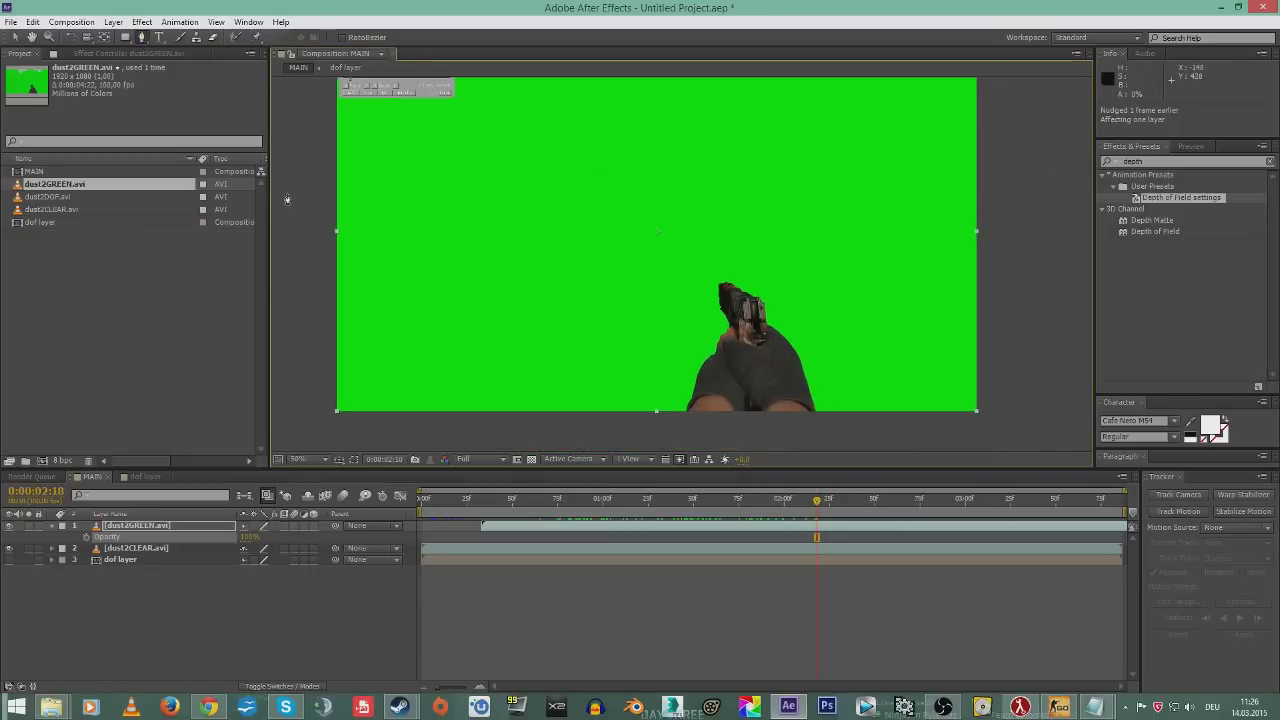
{"action": "left_click", "coordinate": [290, 205]}
{"action": "left_click", "coordinate": [1026, 199]}
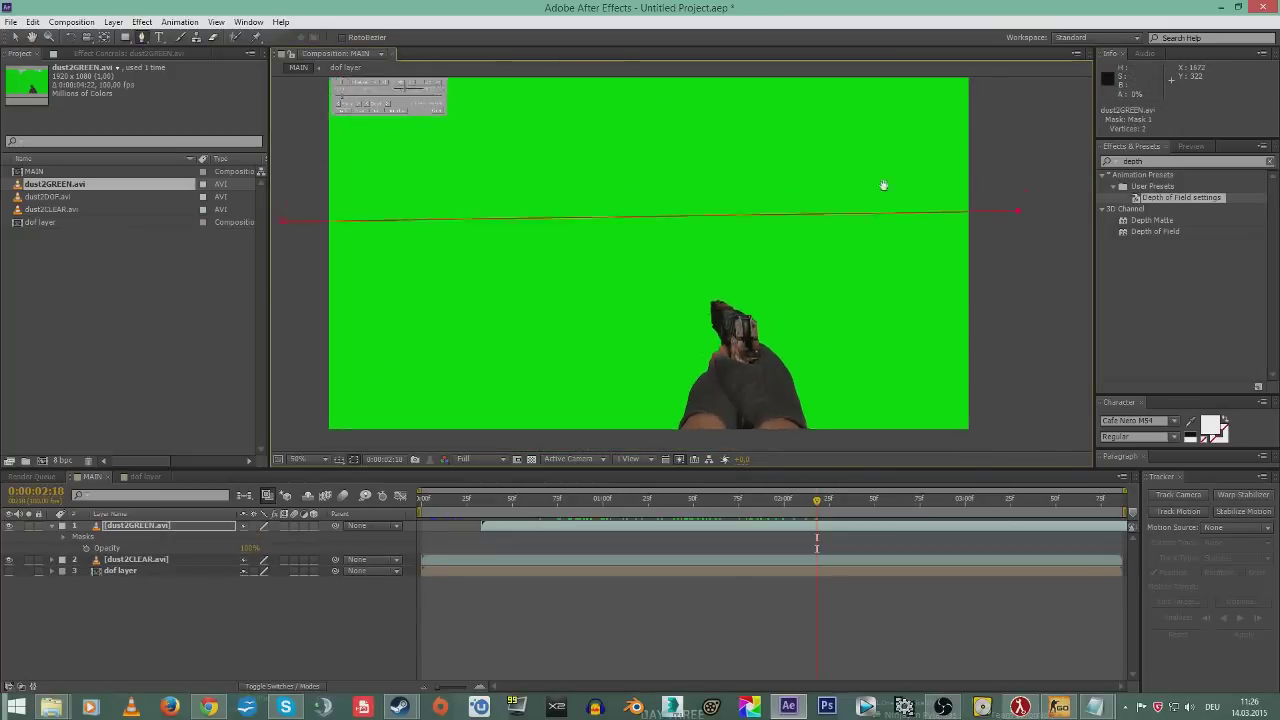
{"action": "scroll", "coordinate": [968, 151], "scroll_direction": "up", "scroll_amount": 3}
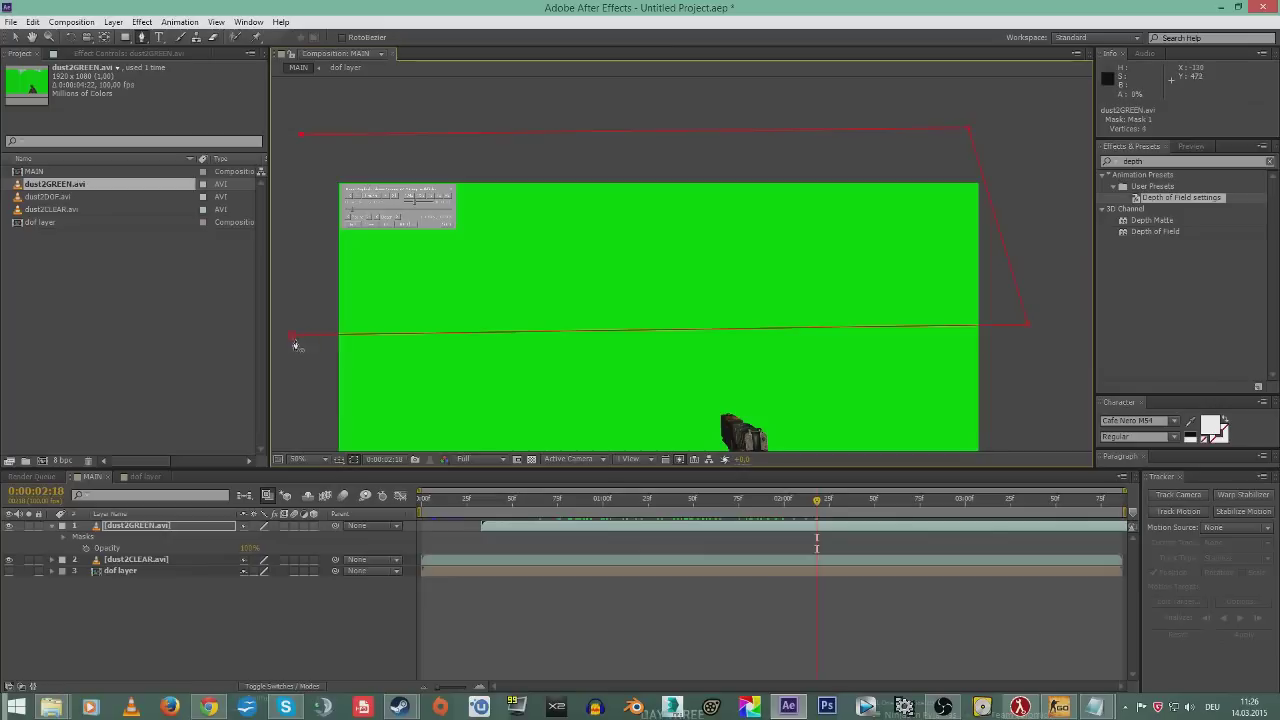
{"action": "left_click_drag", "start_coordinate": [686, 234], "coordinate": [693, 191]}
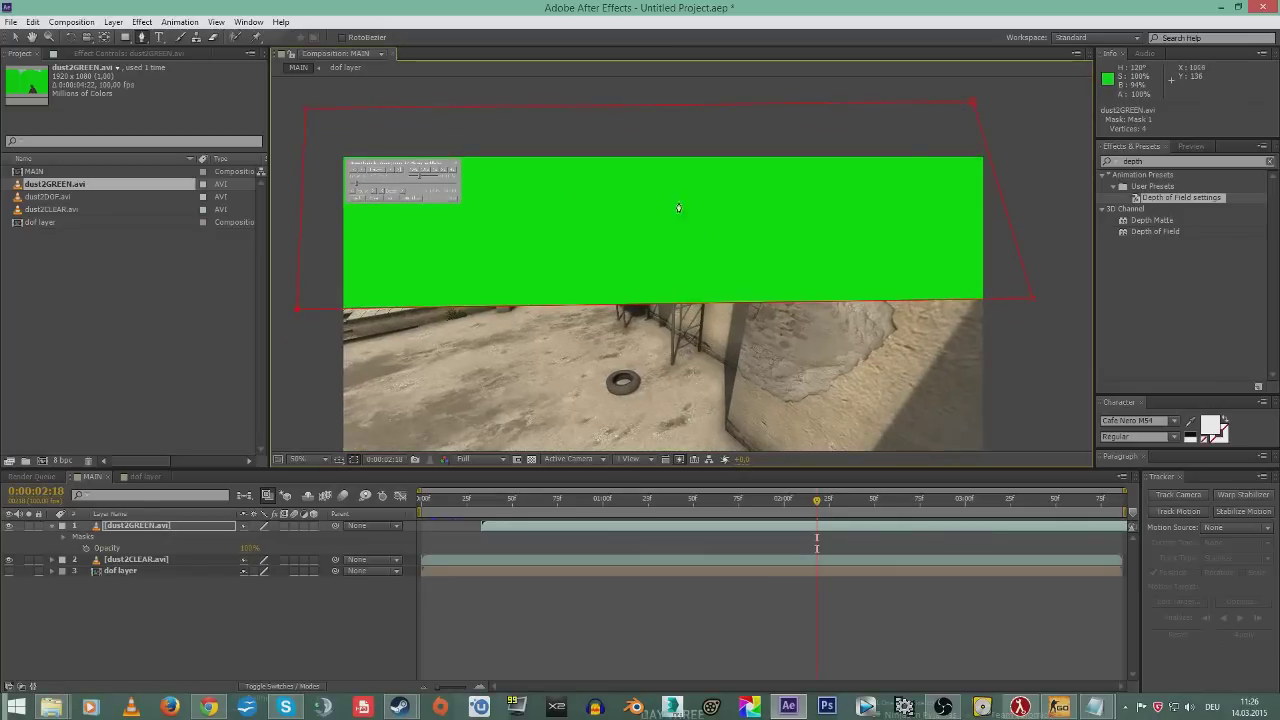
{"action": "left_click_drag", "start_coordinate": [973, 102], "coordinate": [988, 107]}
{"action": "left_click_drag", "start_coordinate": [600, 325], "coordinate": [607, 312]}
- Set dust2GREEN's Mask 1 mode to Subtract
{"action": "left_click", "coordinate": [143, 530]}
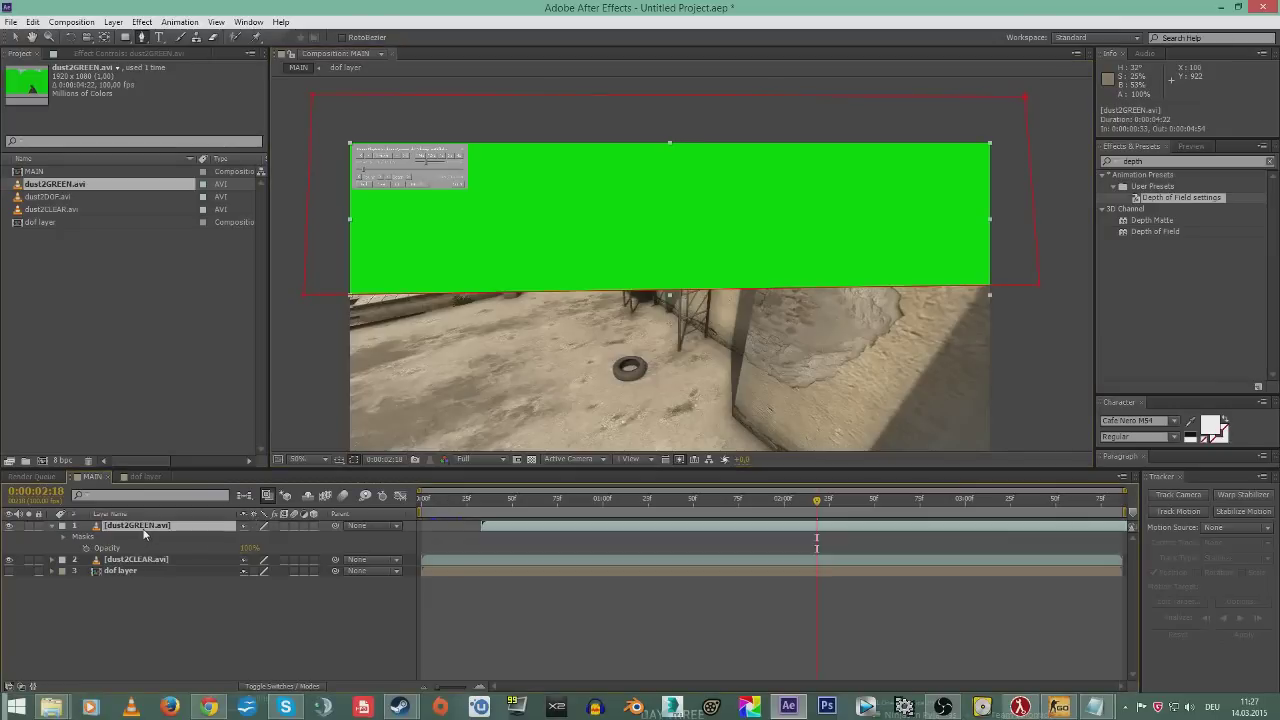
{"action": "key", "text": "m"}
{"action": "key", "text": "m"}
{"action": "key", "text": "m"}
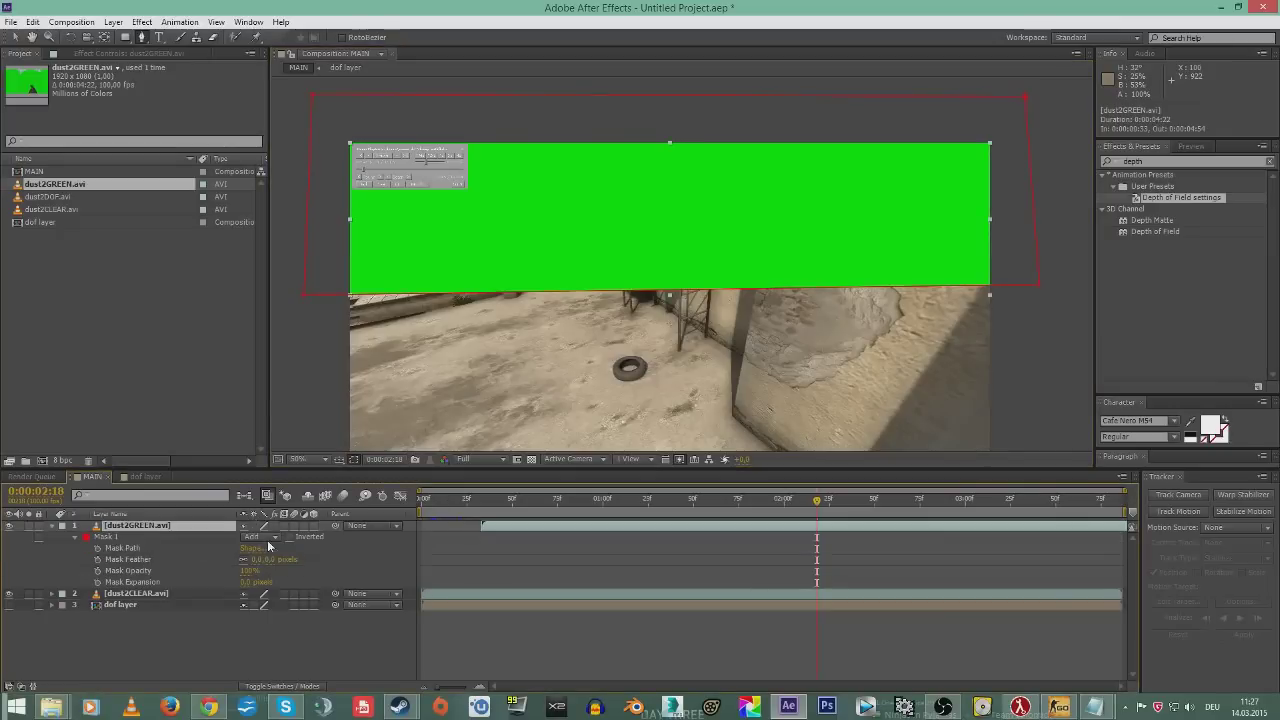
{"action": "left_click_drag", "start_coordinate": [508, 468], "coordinate": [493, 437]}
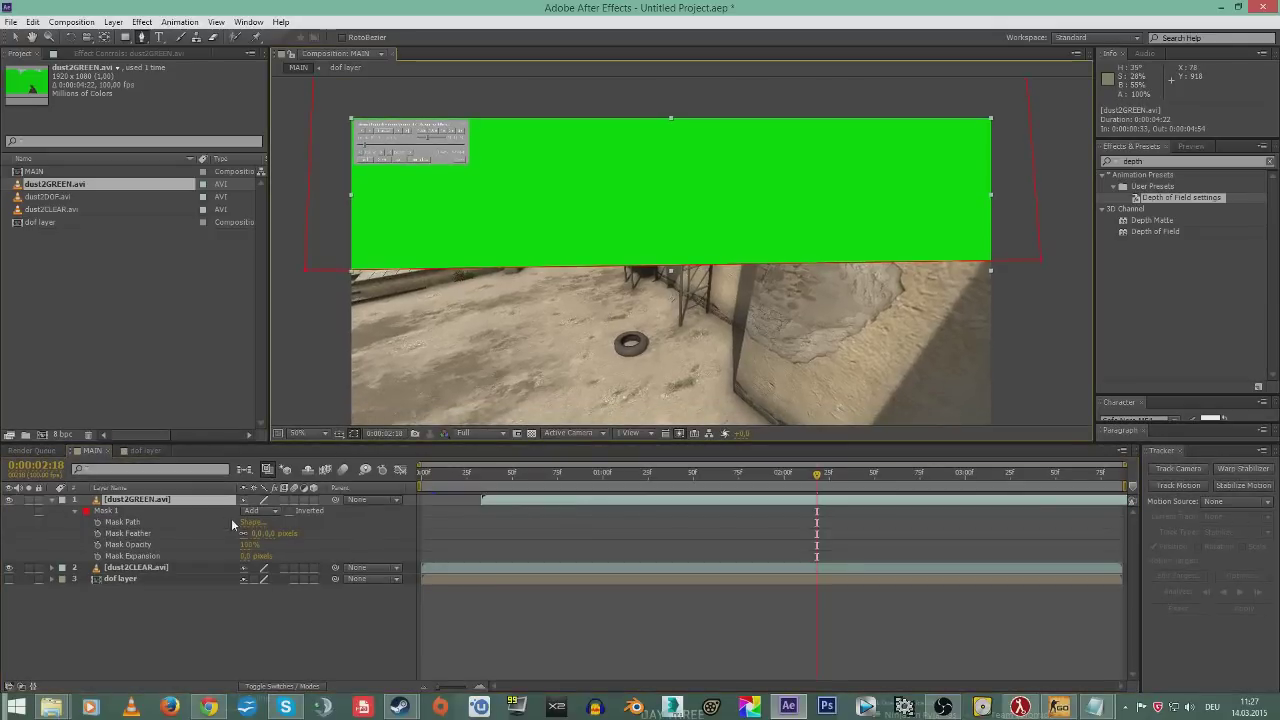
{"action": "left_click", "coordinate": [273, 511]}
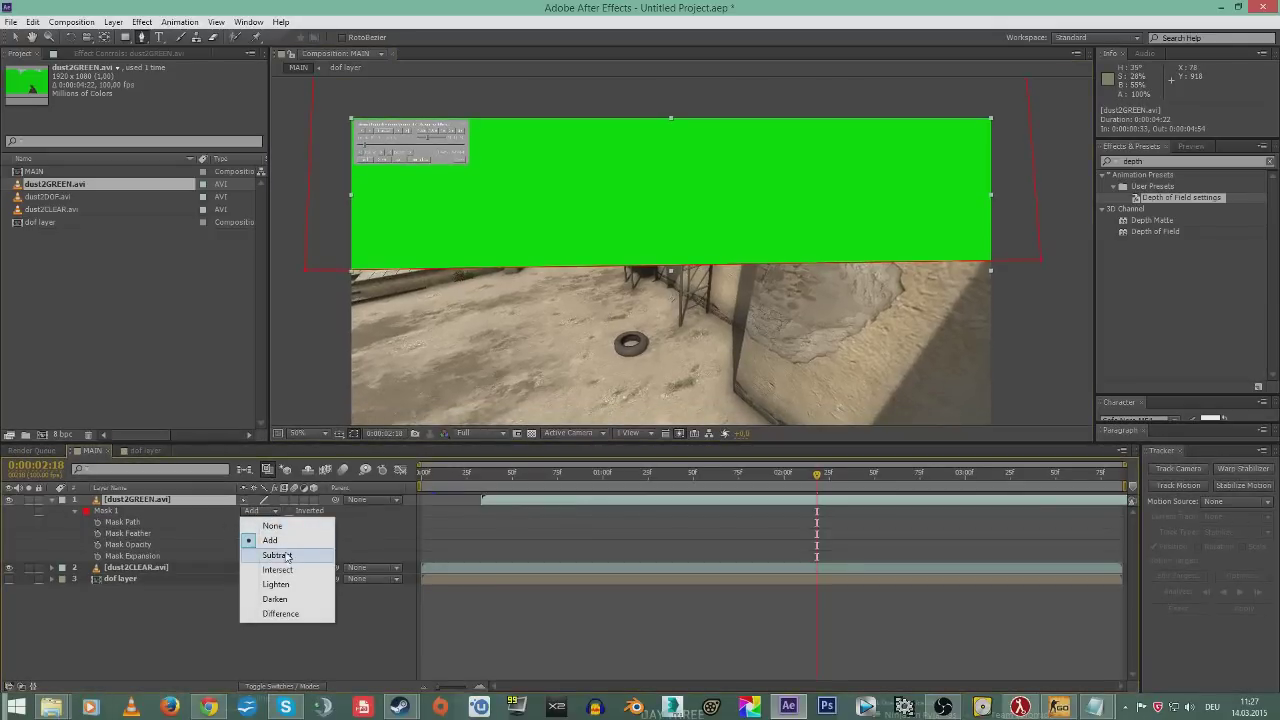
{"action": "left_click", "coordinate": [277, 555]}
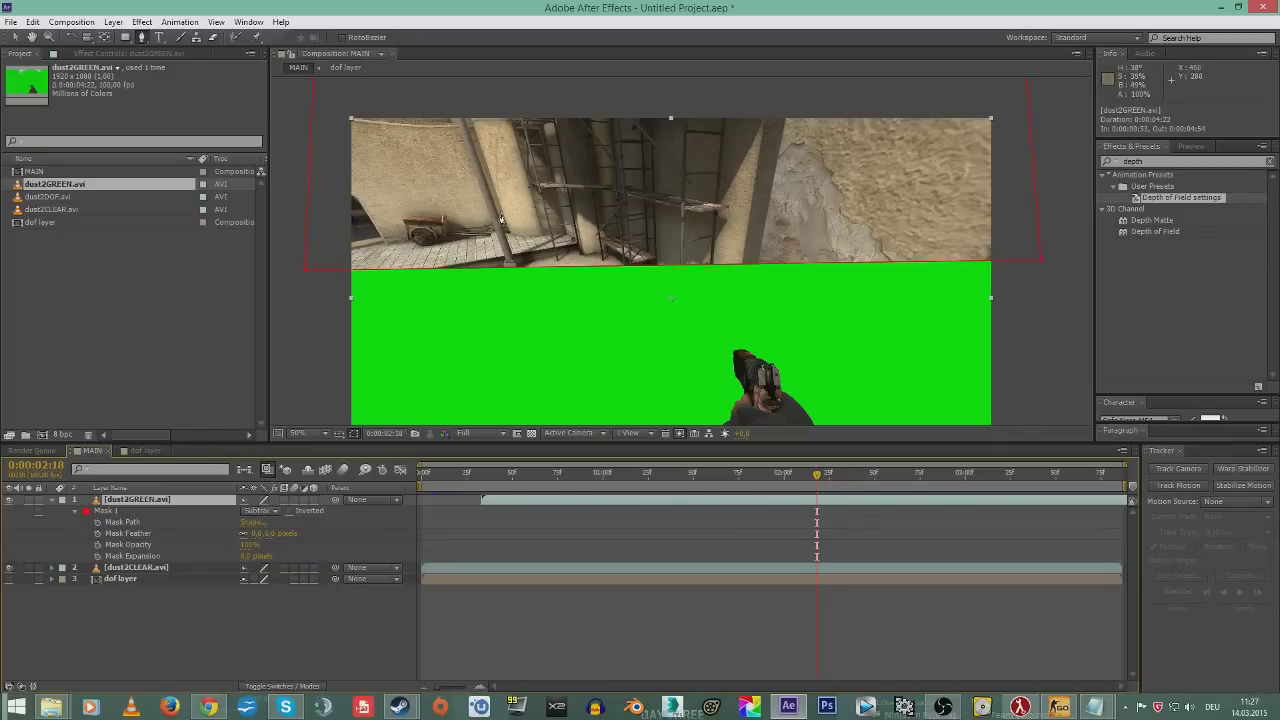
{"action": "left_click_drag", "start_coordinate": [536, 197], "coordinate": [542, 187]}
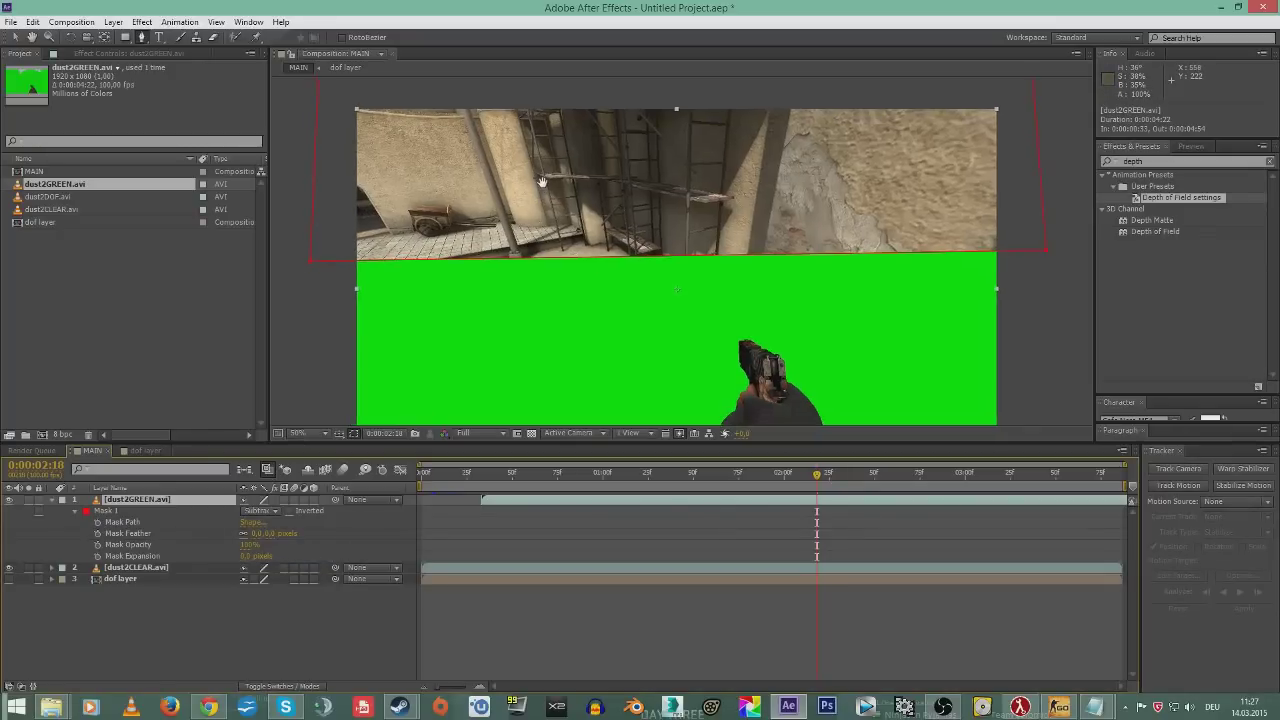
{"action": "scroll", "coordinate": [858, 172], "scroll_direction": "down", "scroll_amount": 1}
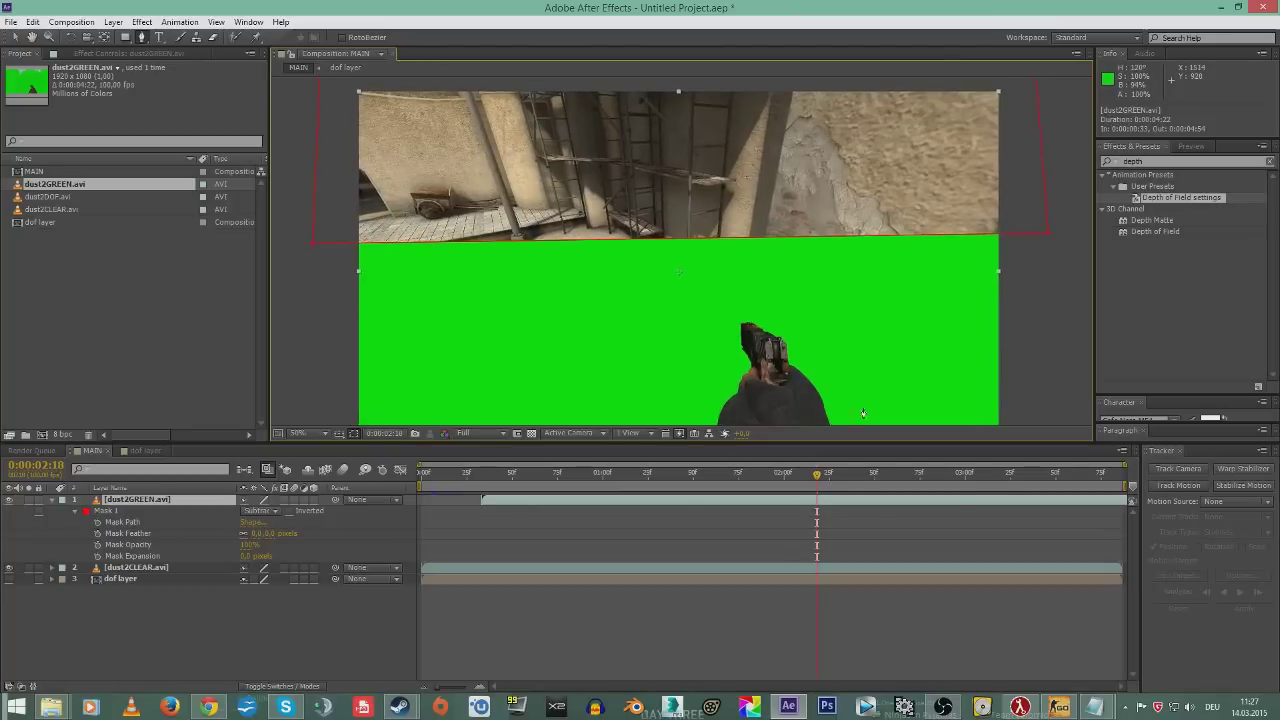
- Give Mask 1 a 50-pixel feather and fit the viewer up to 100%
{"action": "left_click_drag", "start_coordinate": [801, 441], "coordinate": [790, 506]}
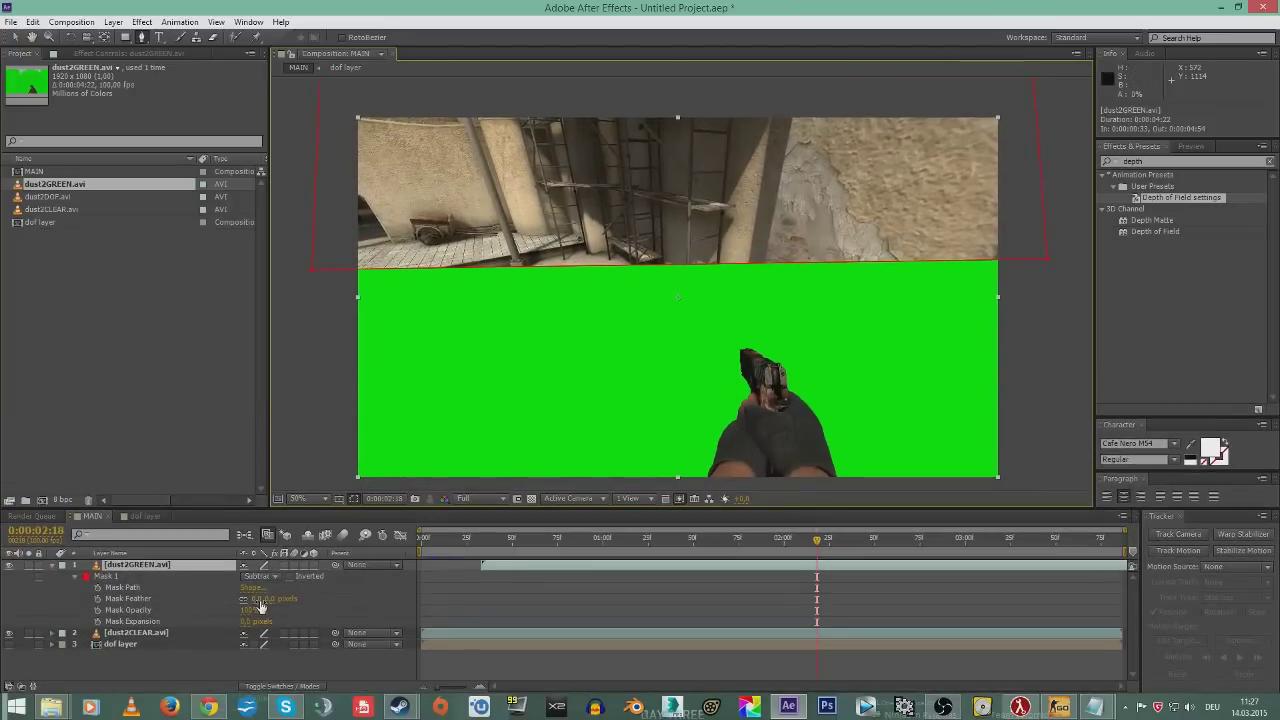
{"action": "left_click_drag", "start_coordinate": [258, 598], "coordinate": [297, 607]}
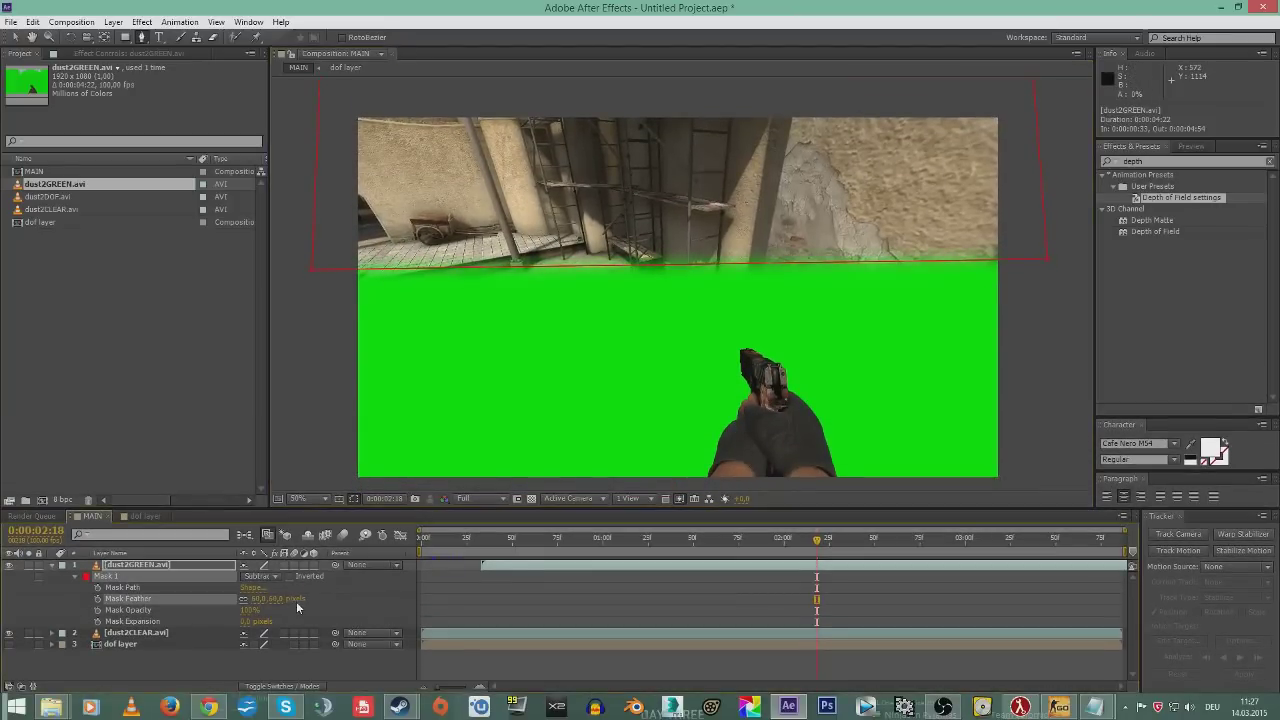
{"action": "left_click", "coordinate": [259, 600]}
{"action": "type", "text": "50"}
{"action": "key", "text": "Return"}
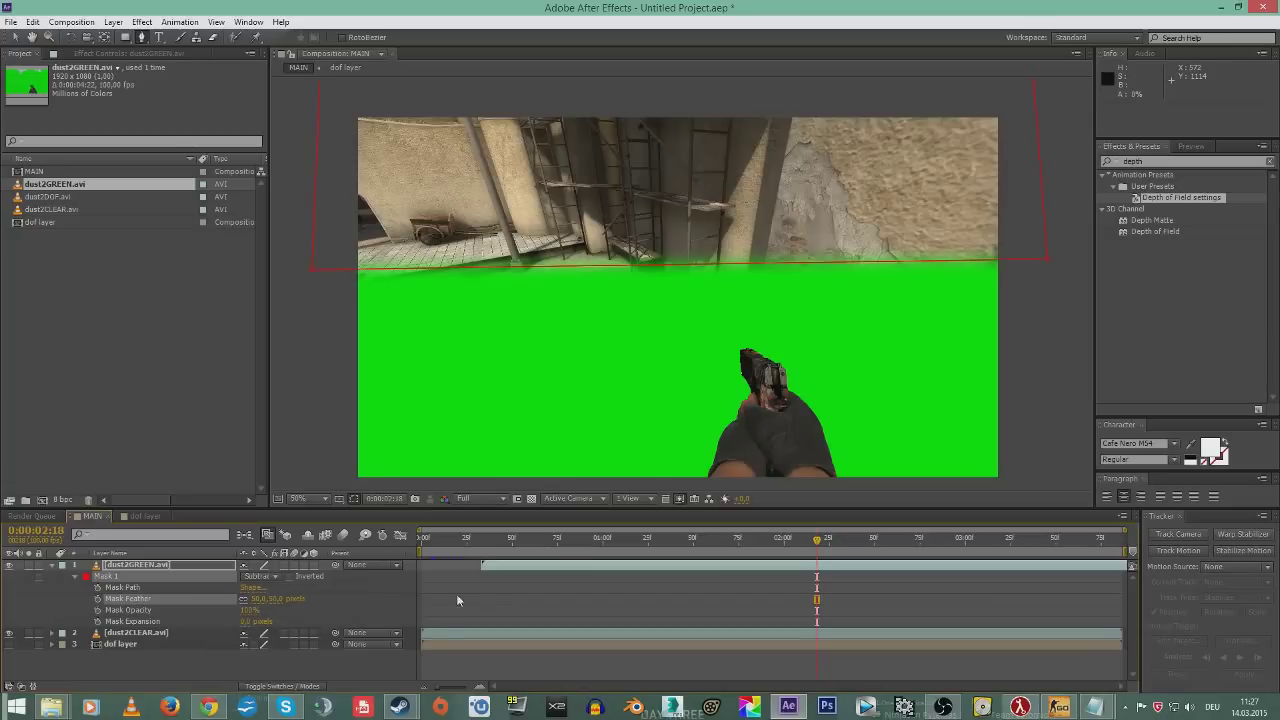
{"action": "left_click", "coordinate": [306, 500]}
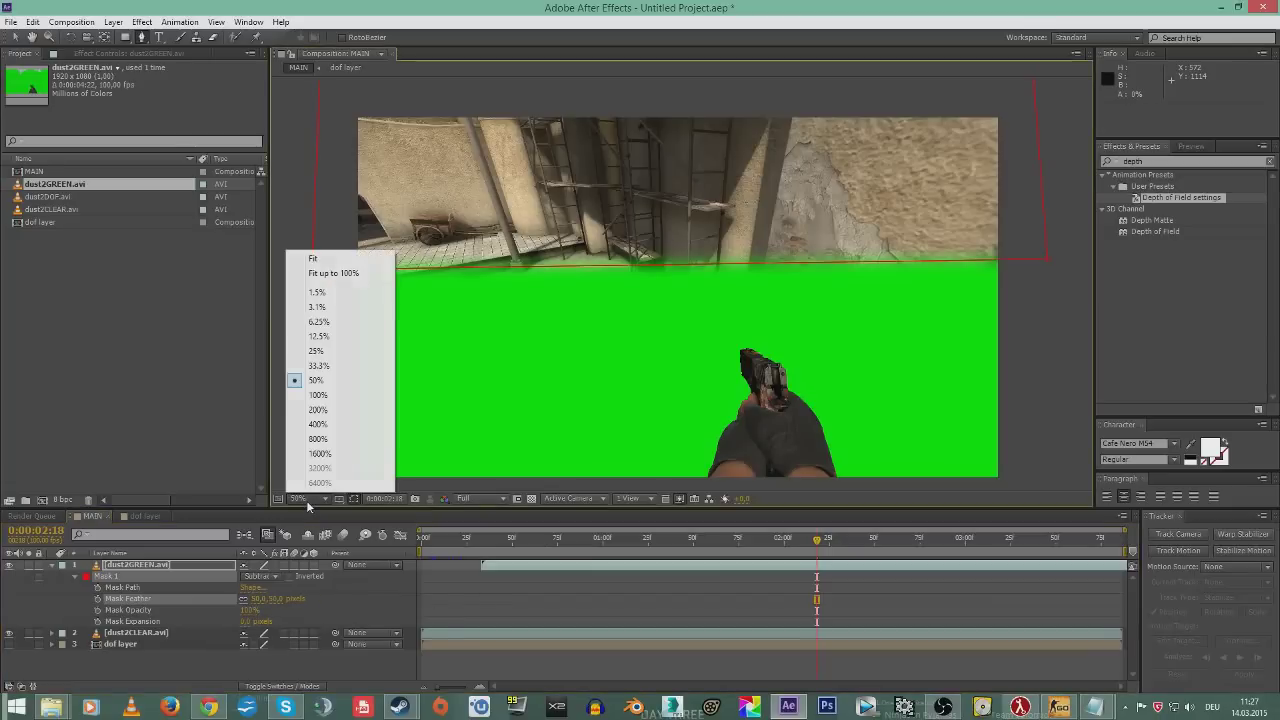
{"action": "left_click", "coordinate": [320, 272]}
- Apply Keylight (1.2) to dust2GREEN and sample the green as its Screen Colour
{"action": "left_click", "coordinate": [1183, 160]}
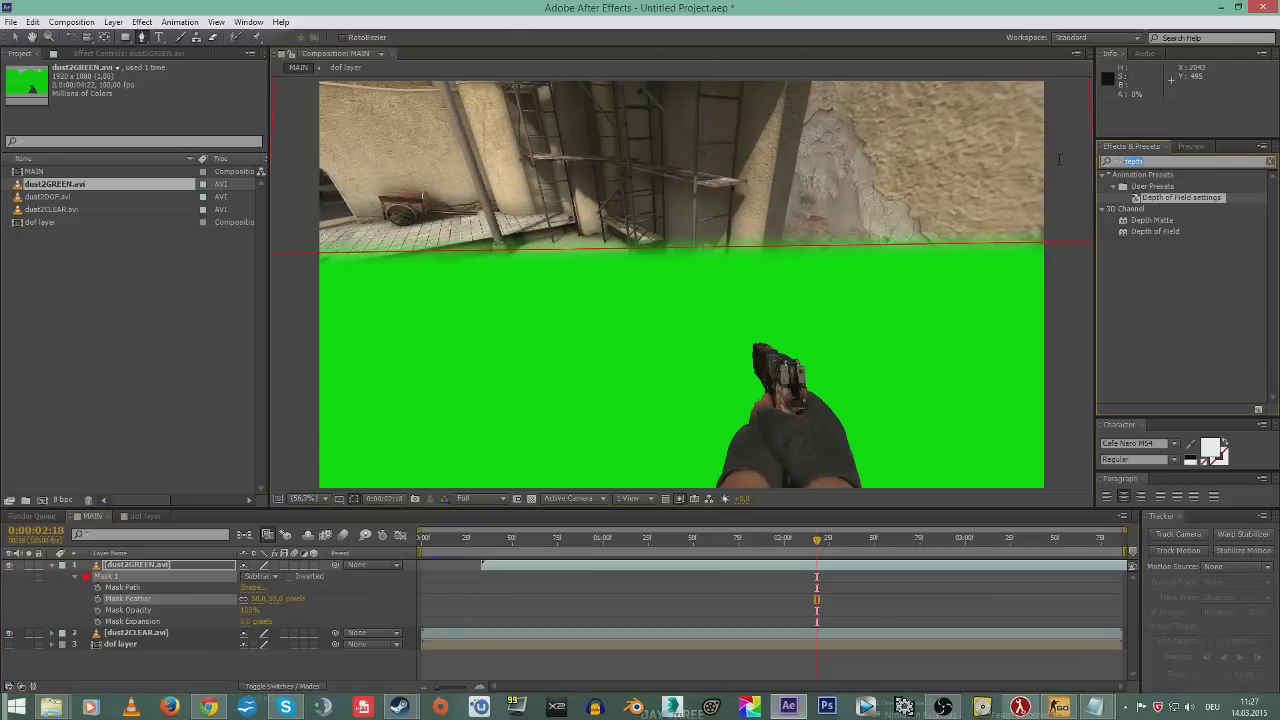
{"action": "type", "text": "keylight"}
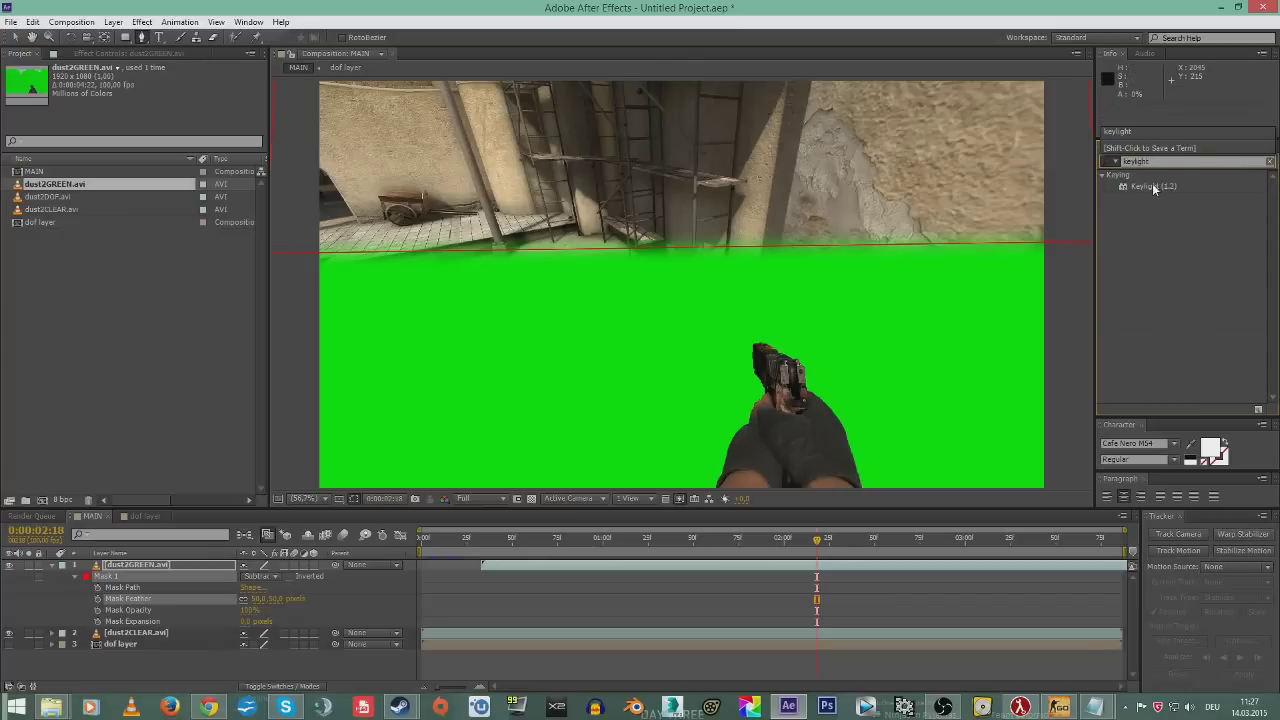
{"action": "left_click_drag", "start_coordinate": [1152, 186], "coordinate": [690, 290]}
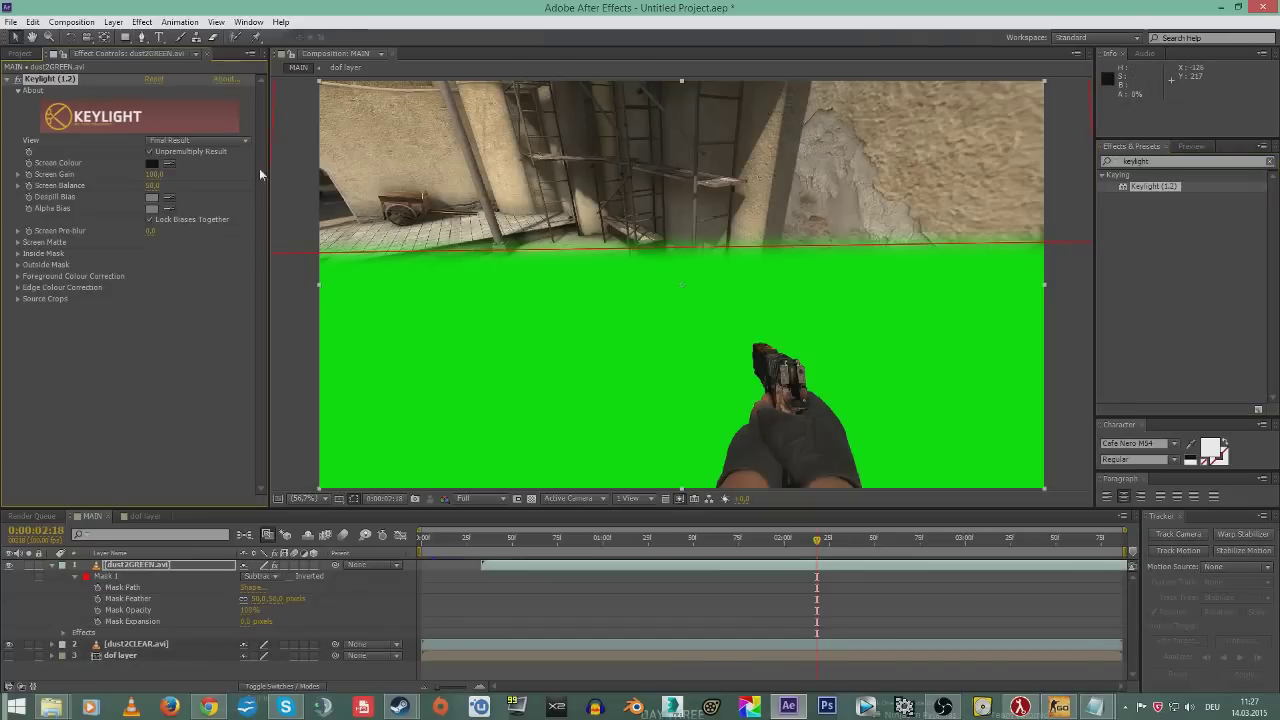
{"action": "left_click", "coordinate": [169, 166]}
{"action": "left_click", "coordinate": [548, 340]}
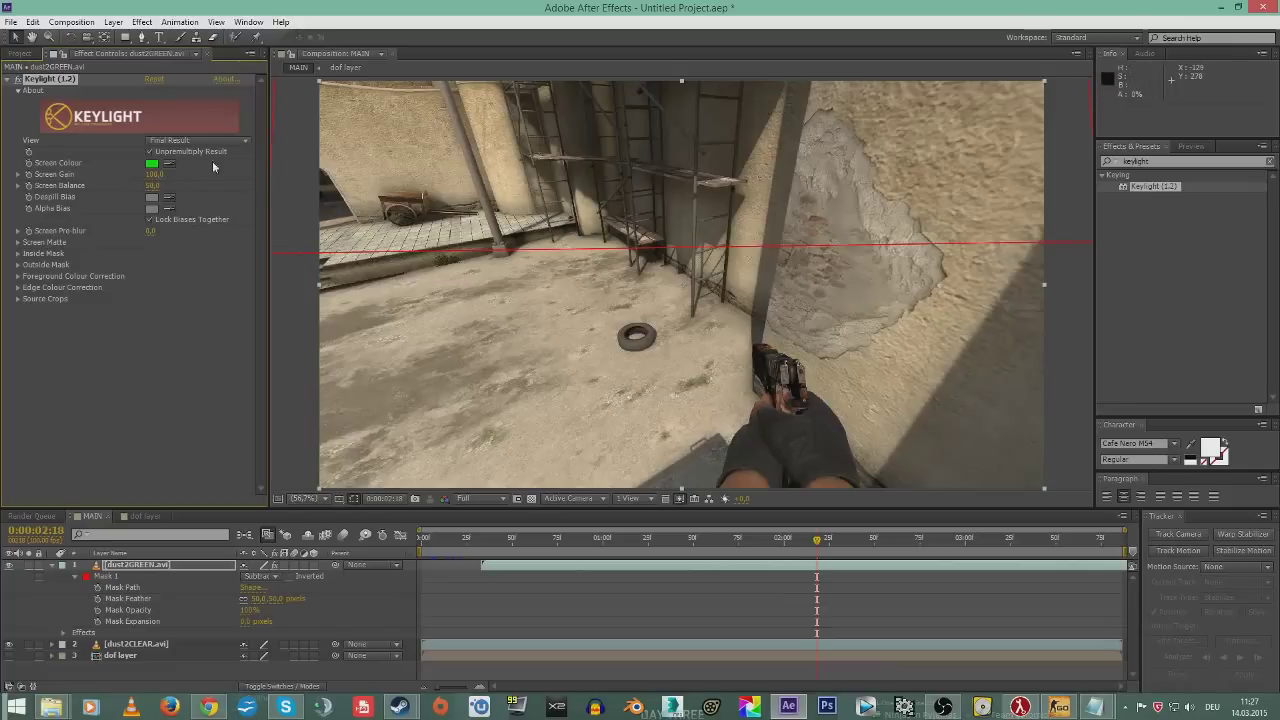
{"action": "key", "text": "comma"}
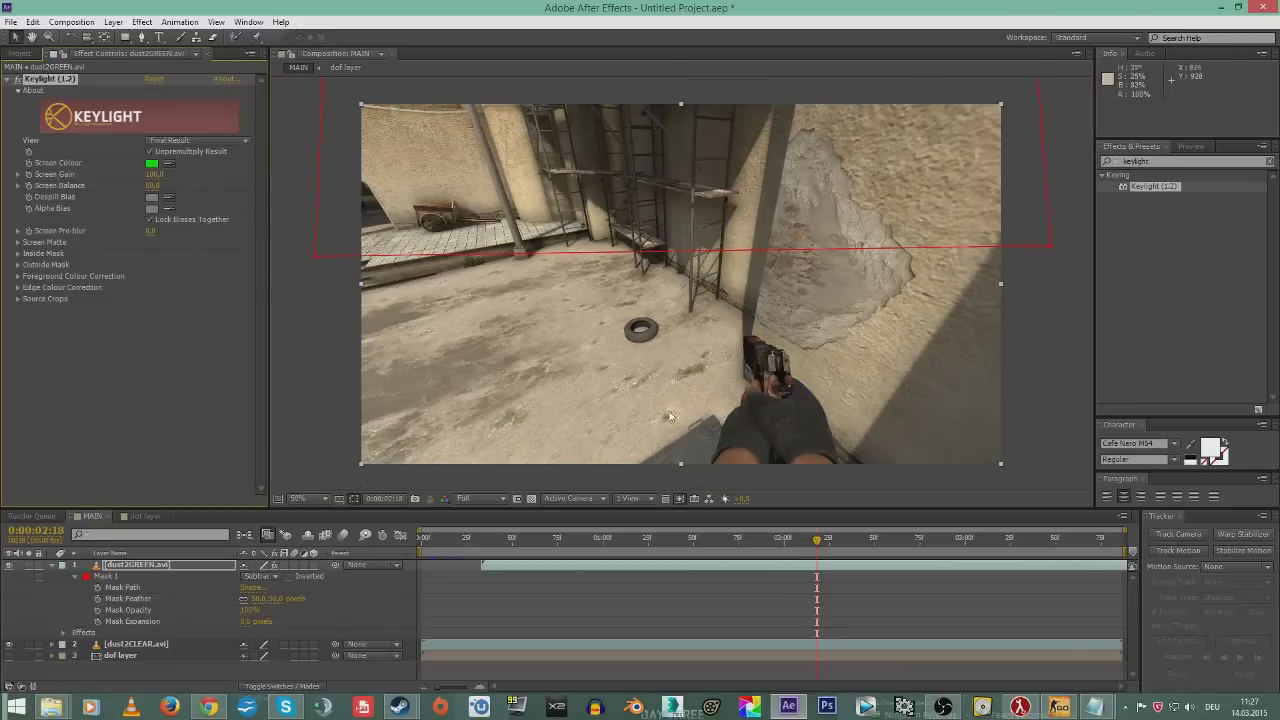
{"action": "left_click_drag", "start_coordinate": [836, 553], "coordinate": [484, 553]}
- Trim the MAIN comp to its work area and stop playback on a sharp frame
{"action": "right_click", "coordinate": [498, 560]}
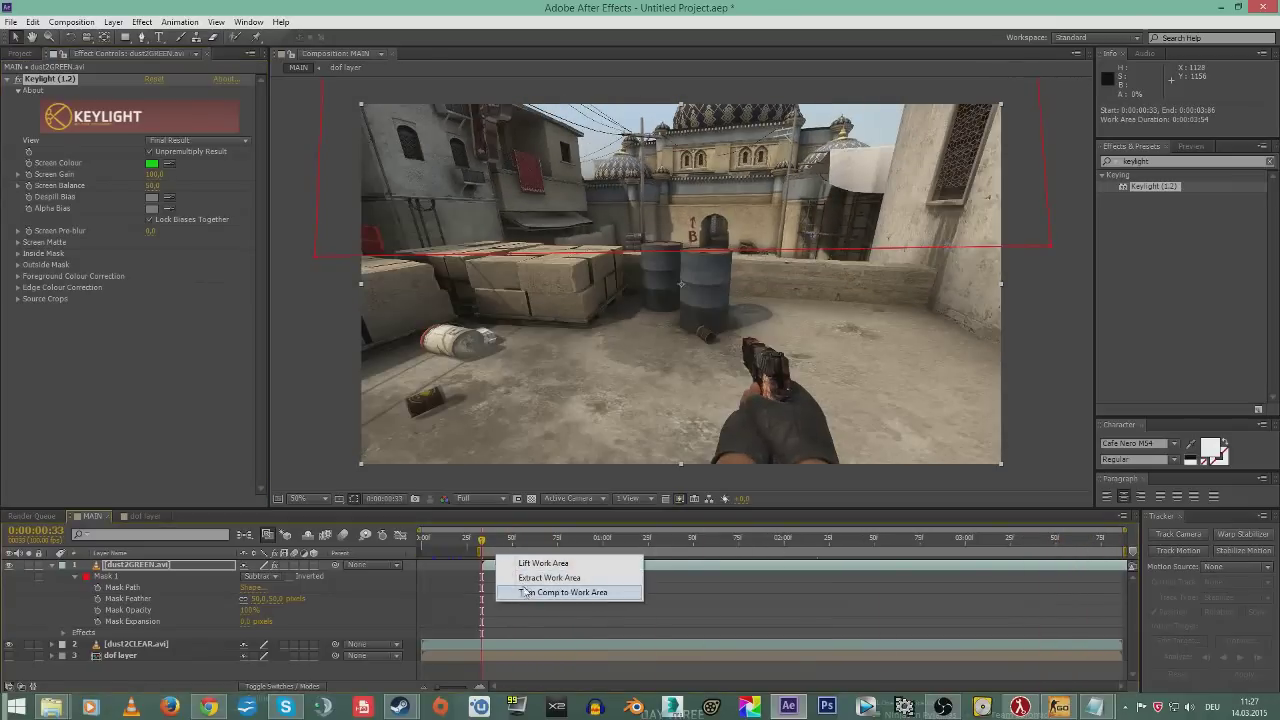
{"action": "left_click", "coordinate": [575, 563]}
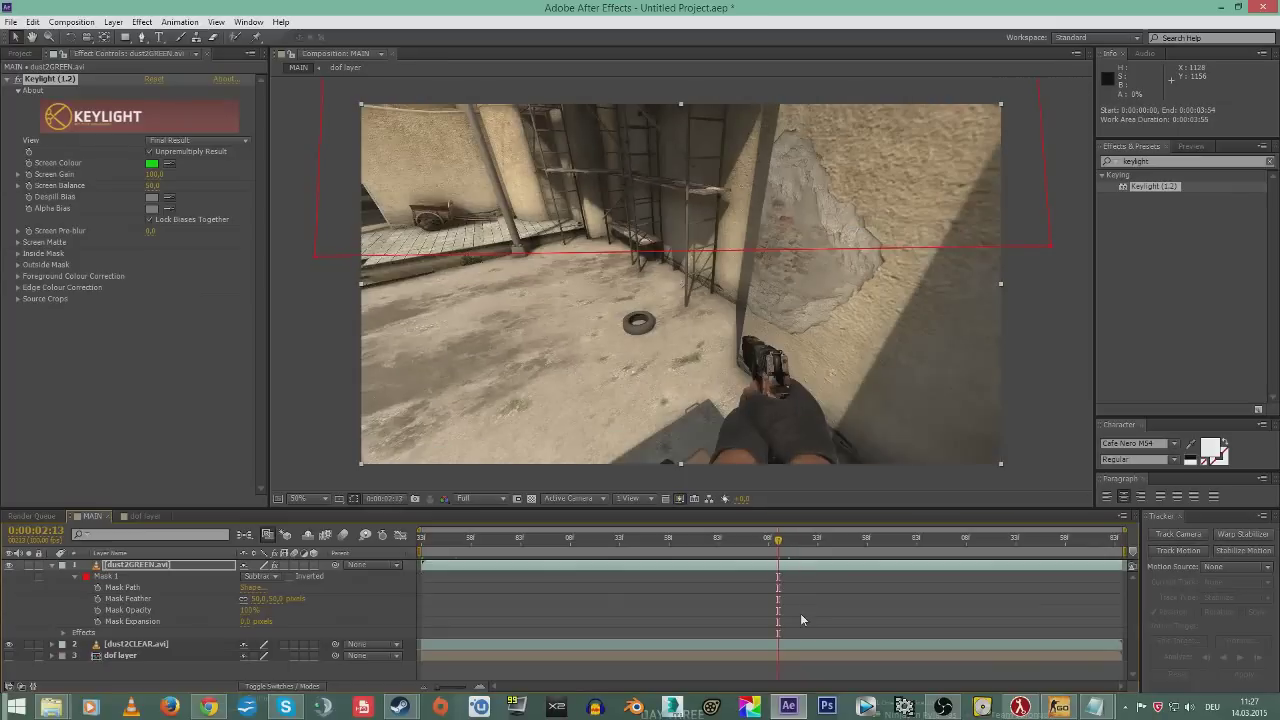
{"action": "key", "text": "space"}
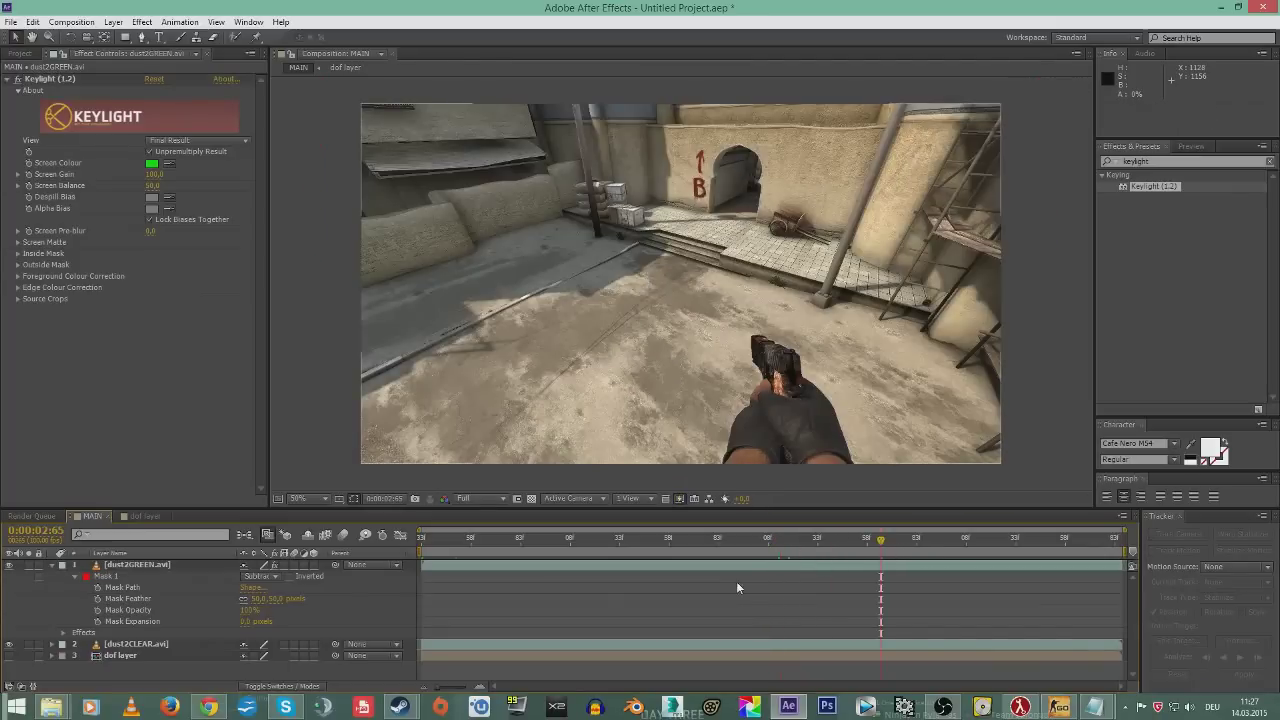
- Create a white solid and shrink it inward
{"action": "key", "text": "ctrl+y"}
{"action": "left_click", "coordinate": [637, 470]}
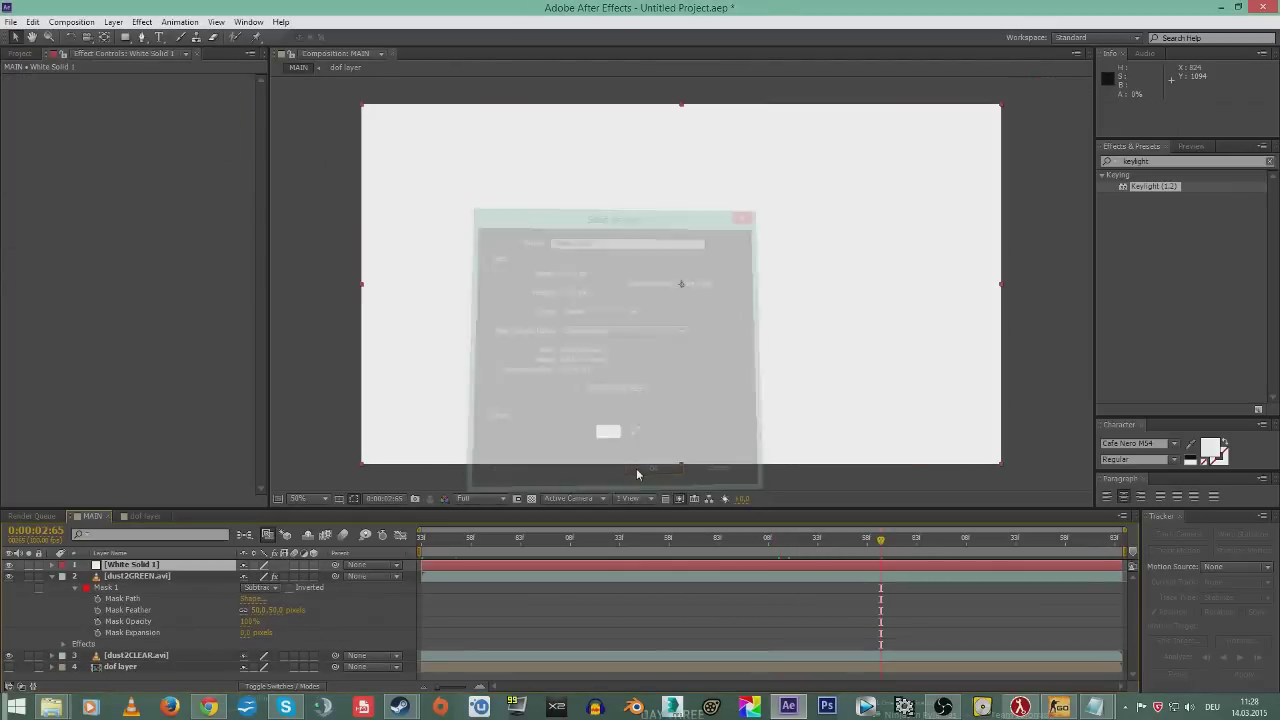
{"action": "key", "text": "comma"}
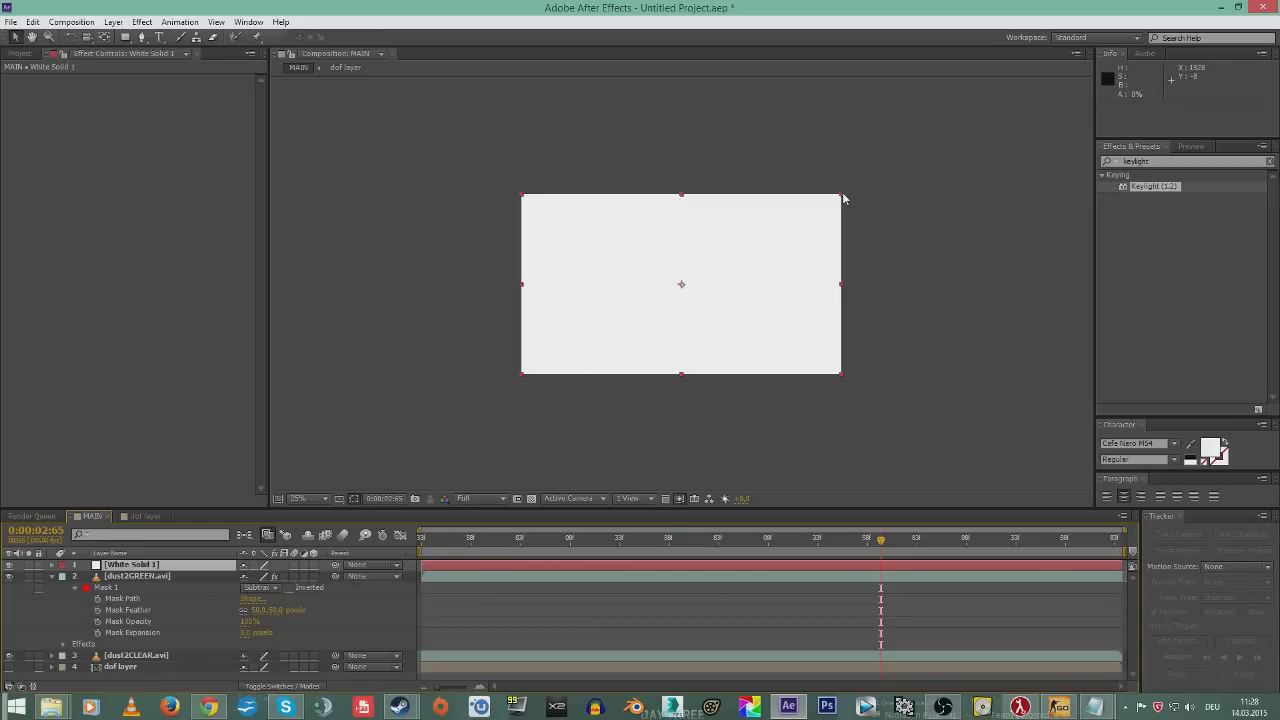
{"action": "left_click_drag", "start_coordinate": [843, 197], "coordinate": [700, 295]}
{"action": "key", "text": "period"}
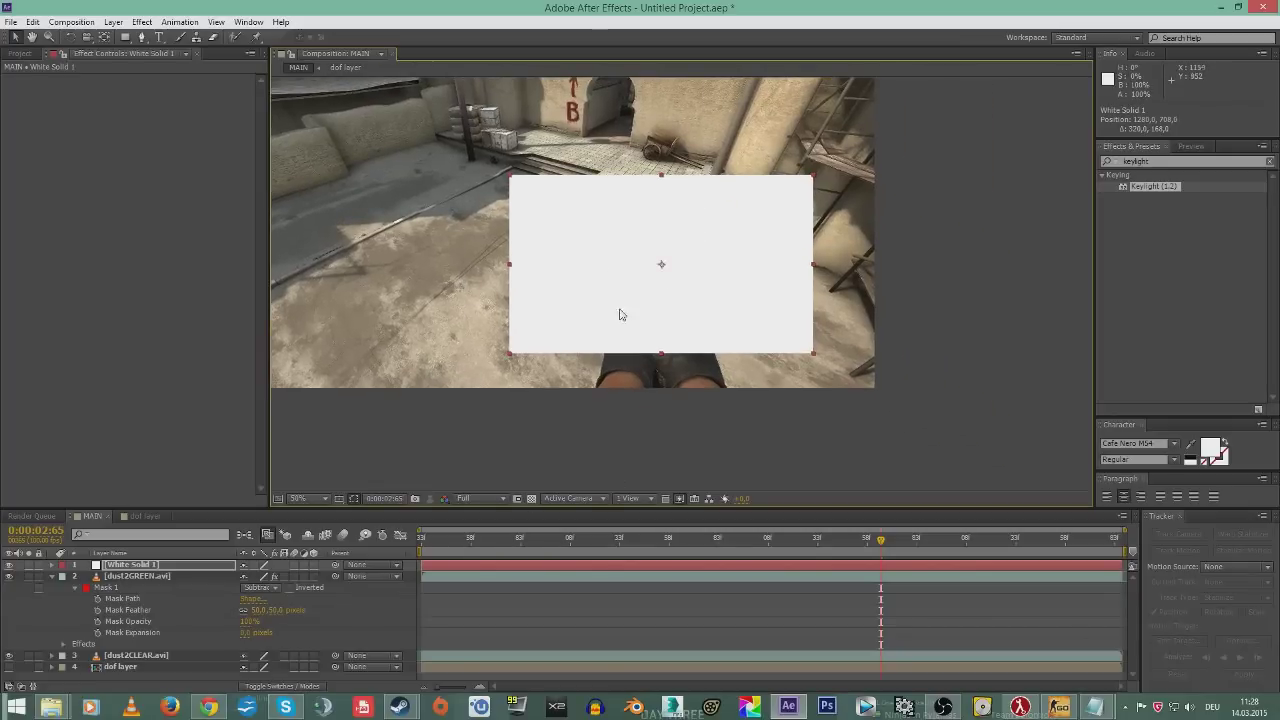
- Draw a closed free-form mask around the gun hand on the white solid
{"action": "left_click", "coordinate": [128, 38]}
{"action": "left_click", "coordinate": [141, 37]}
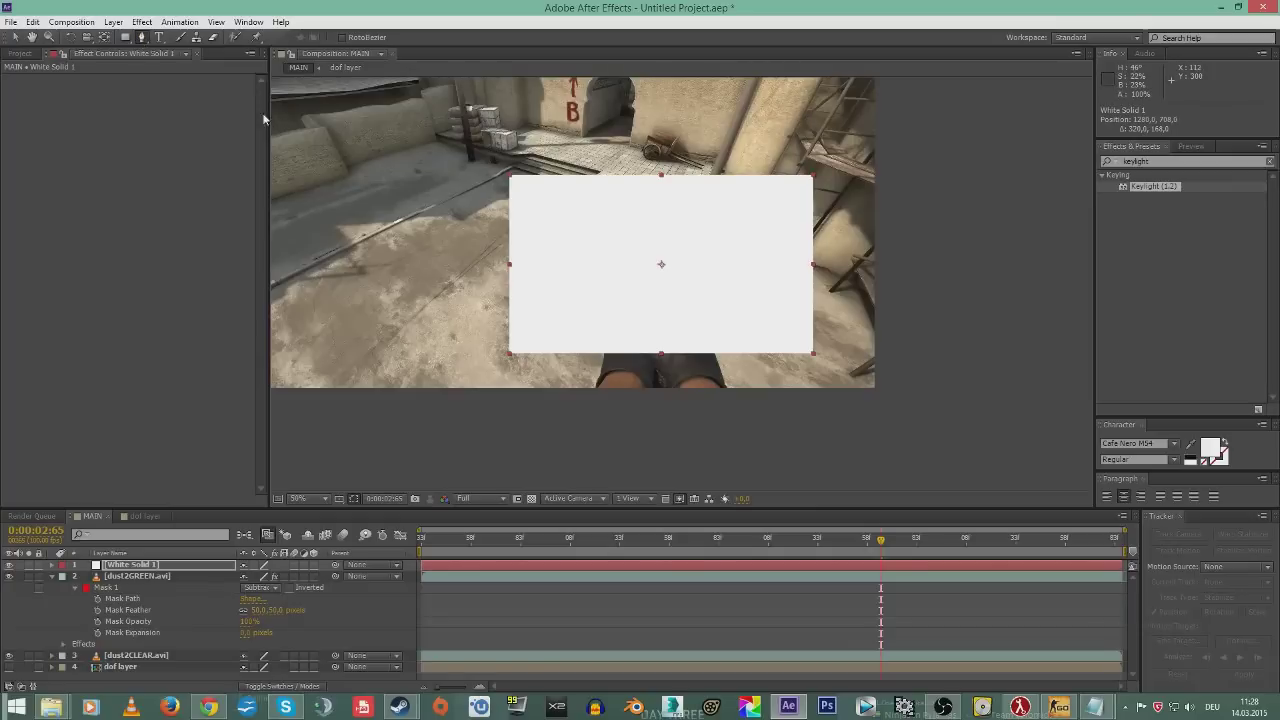
{"action": "left_click", "coordinate": [604, 360]}
{"action": "left_click", "coordinate": [611, 329]}
{"action": "left_click", "coordinate": [601, 311]}
{"action": "left_click", "coordinate": [614, 283]}
{"action": "left_click", "coordinate": [678, 275]}
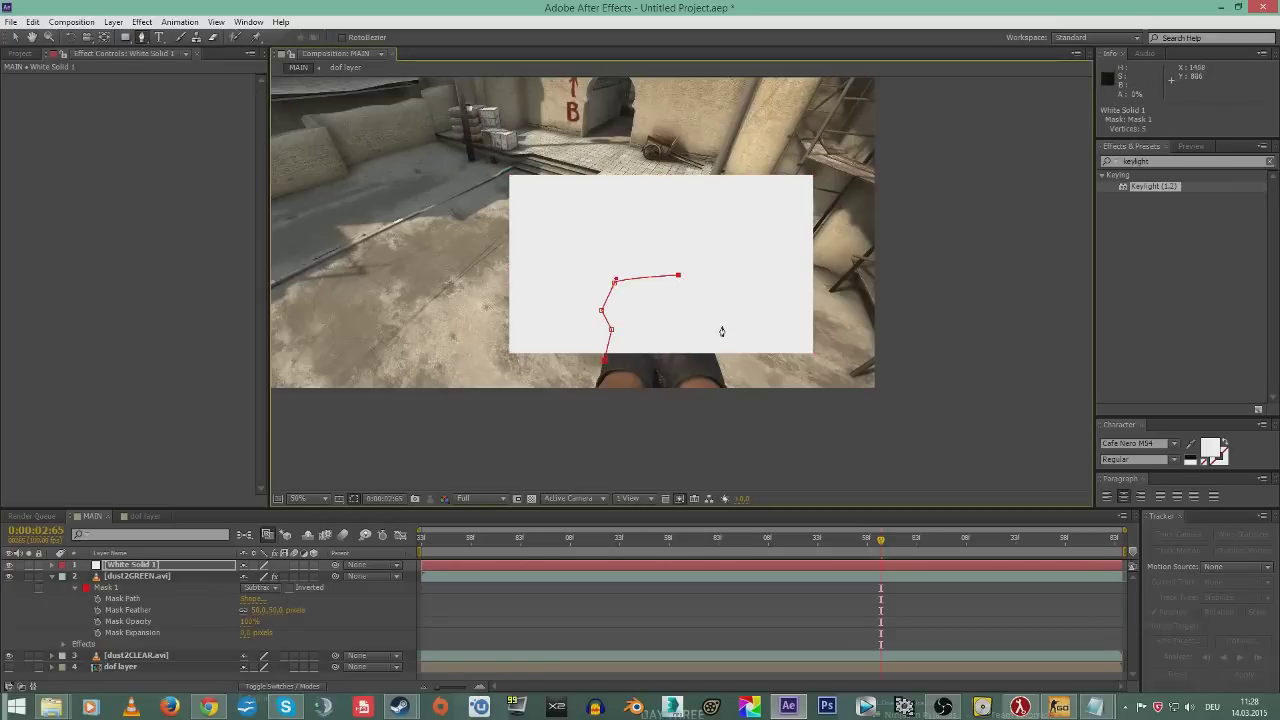
{"action": "left_click", "coordinate": [727, 333]}
{"action": "left_click", "coordinate": [603, 361]}
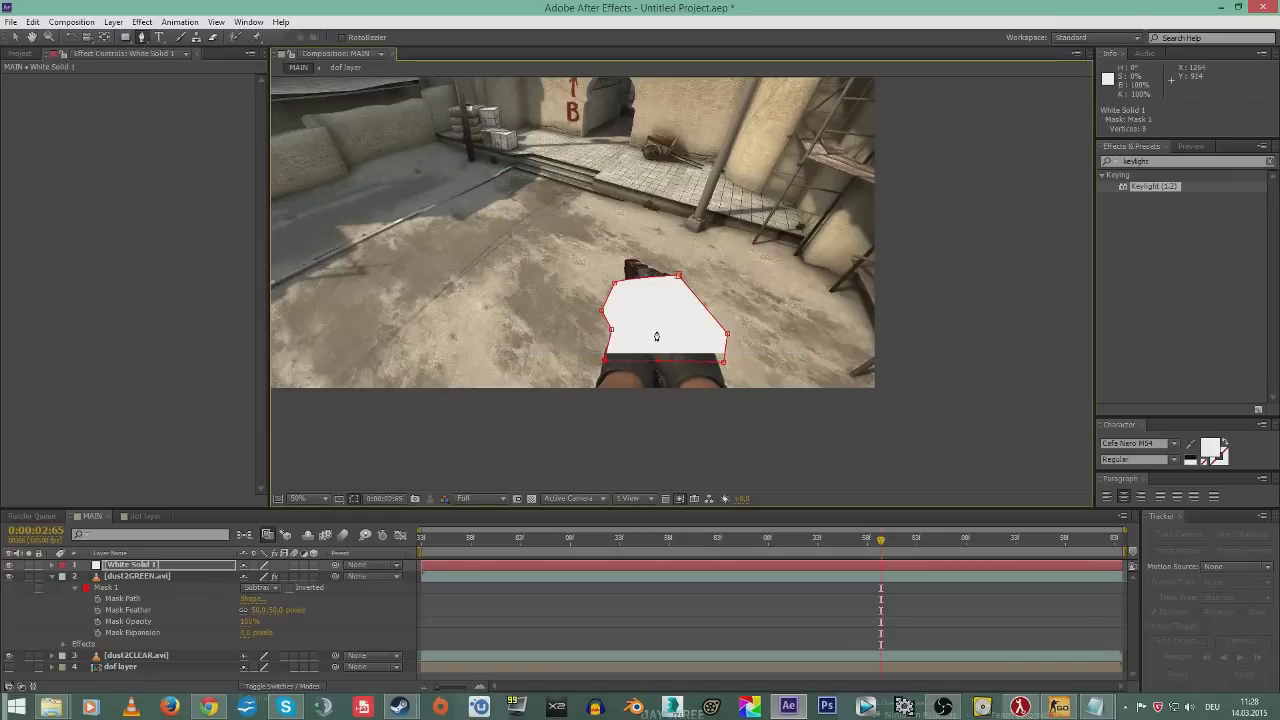
- Set the solid's mask to Subtract, then delete the mask
{"action": "key", "text": "m"}
{"action": "key", "text": "m"}
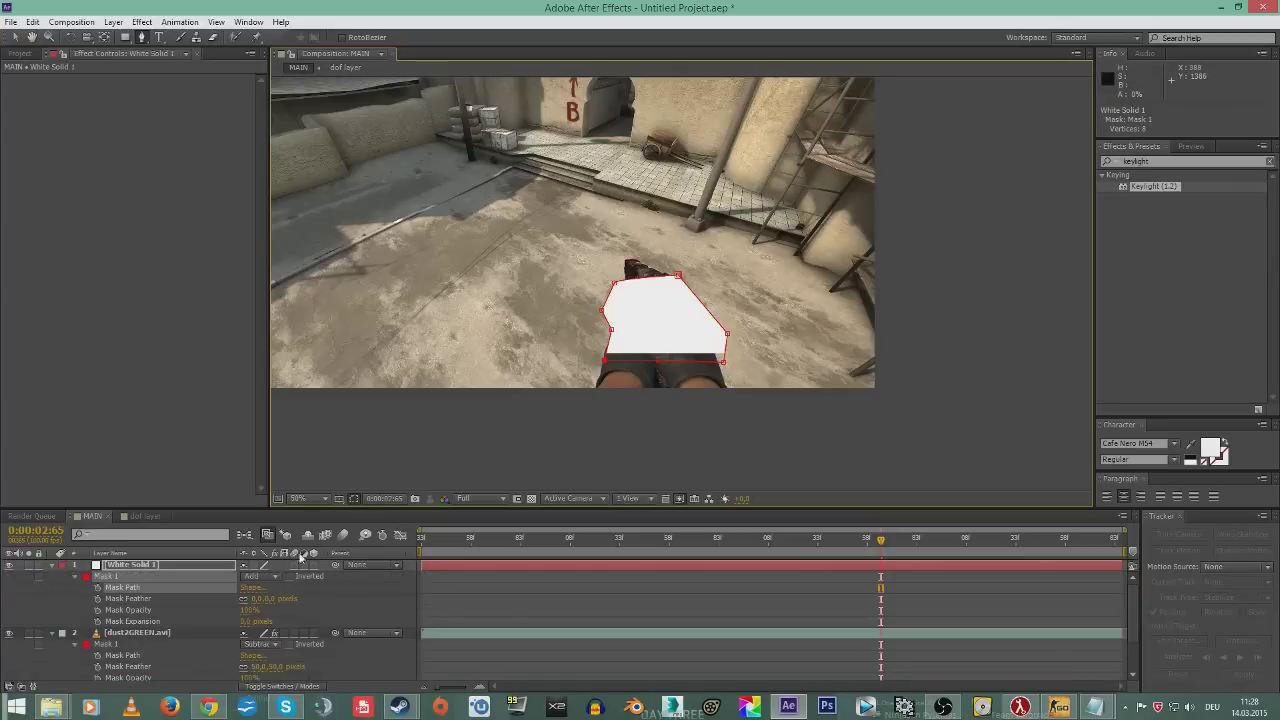
{"action": "left_click", "coordinate": [258, 577]}
{"action": "left_click", "coordinate": [284, 618]}
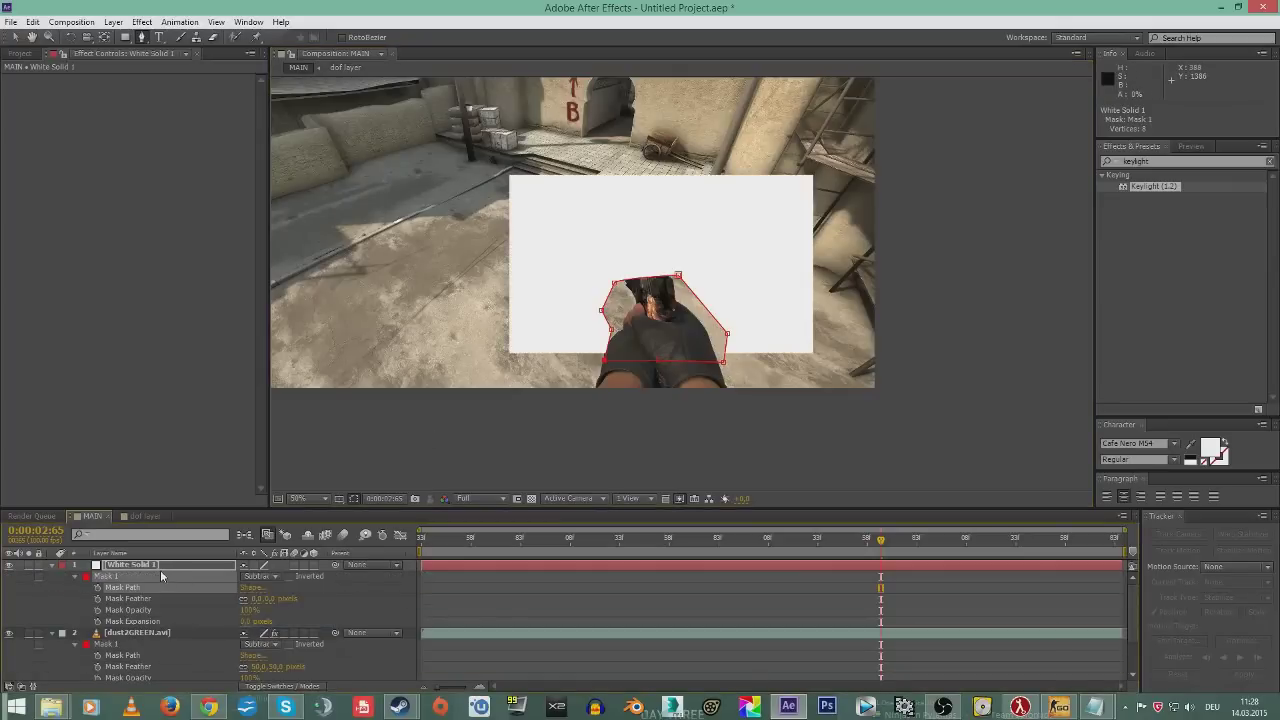
{"action": "key", "text": "Delete"}
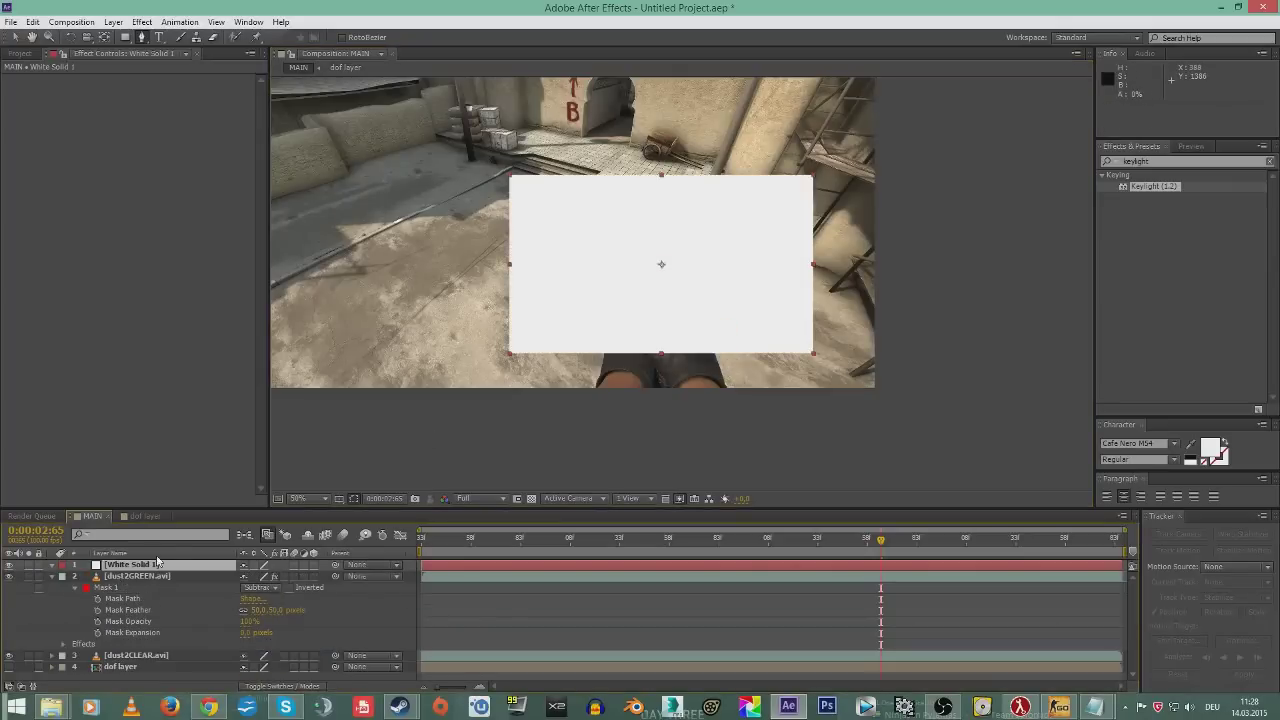
- Move White Solid 1 below dust2GREEN and check the gun over it
{"action": "left_click_drag", "start_coordinate": [549, 507], "coordinate": [549, 387]}
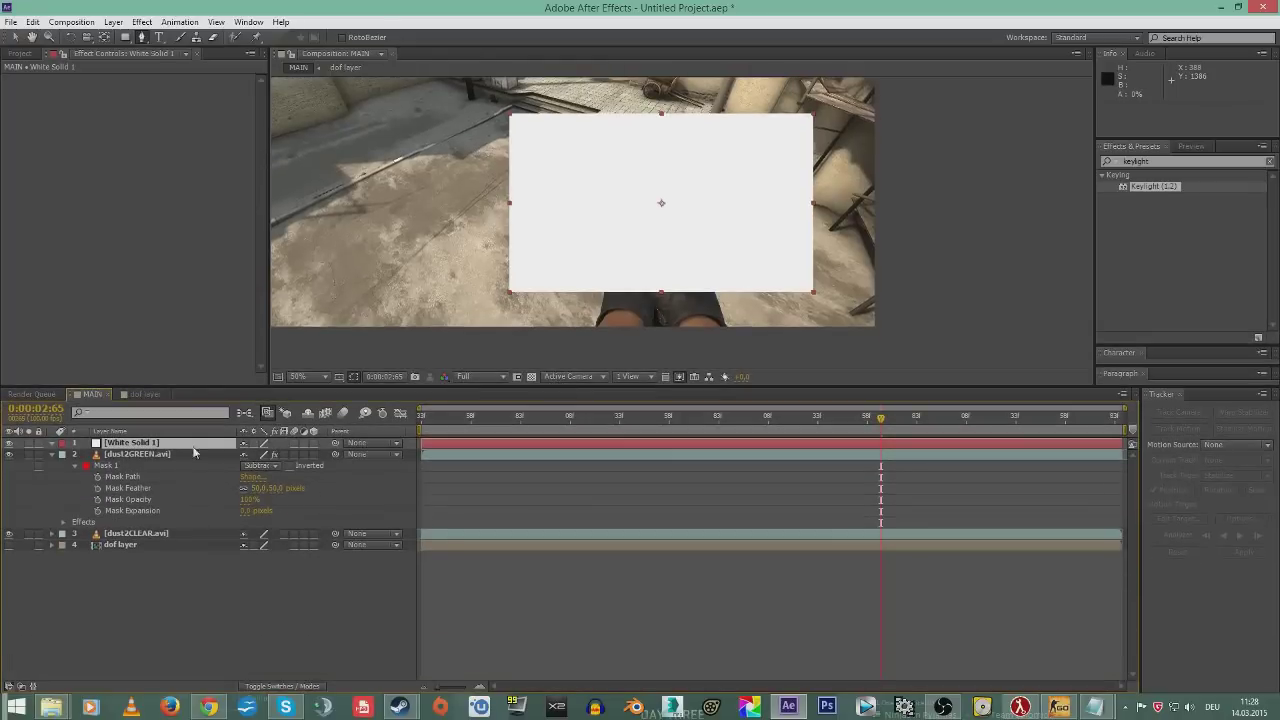
{"action": "left_click_drag", "start_coordinate": [133, 445], "coordinate": [143, 526]}
{"action": "left_click_drag", "start_coordinate": [604, 211], "coordinate": [747, 220]}
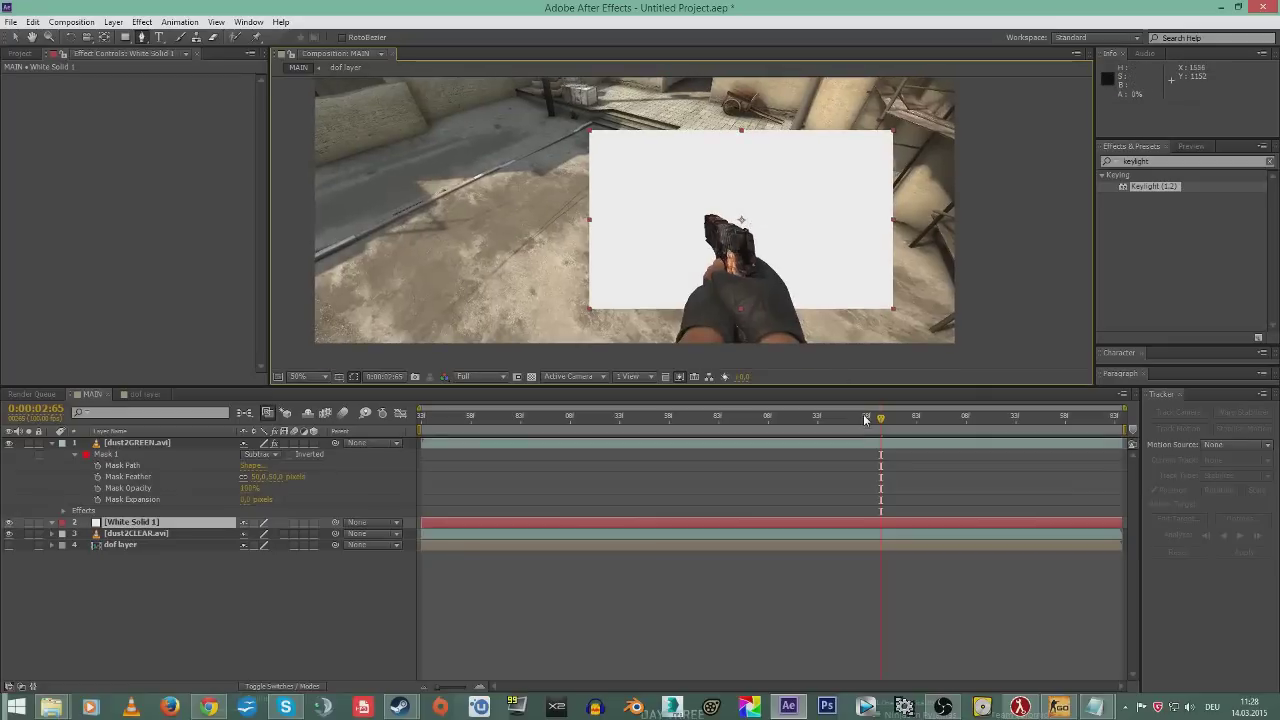
{"action": "left_click_drag", "start_coordinate": [850, 427], "coordinate": [927, 424]}
- Delete the White Solid 1 layer and recentre the composition view
{"action": "key", "text": "Delete"}
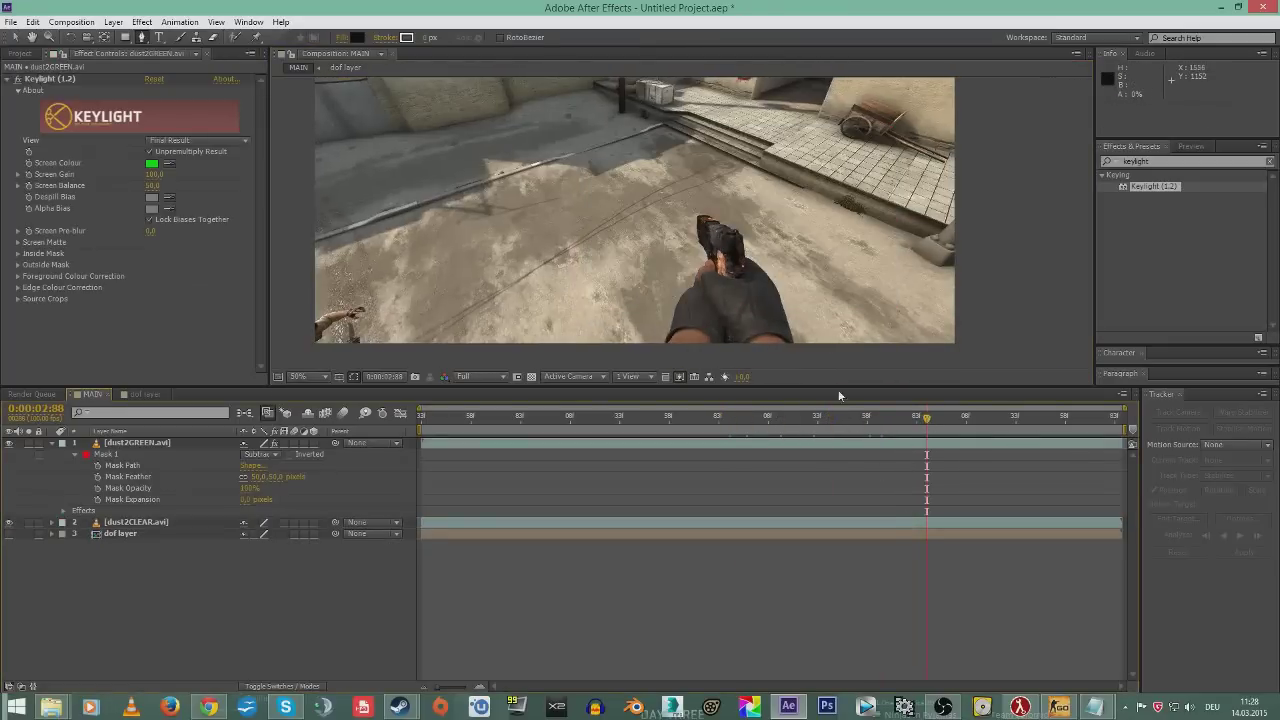
{"action": "left_click_drag", "start_coordinate": [702, 169], "coordinate": [728, 245]}
{"action": "scroll", "coordinate": [728, 245], "scroll_direction": "down", "scroll_amount": 2}
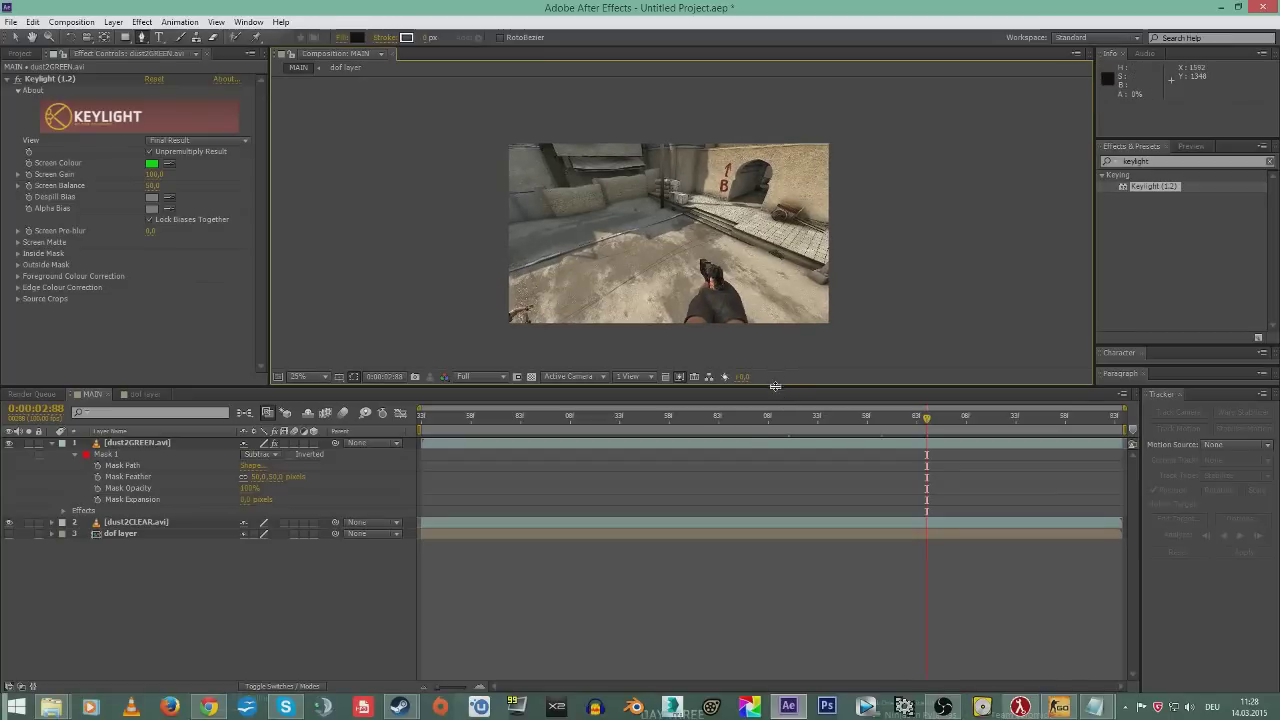
{"action": "left_click_drag", "start_coordinate": [775, 386], "coordinate": [775, 443]}
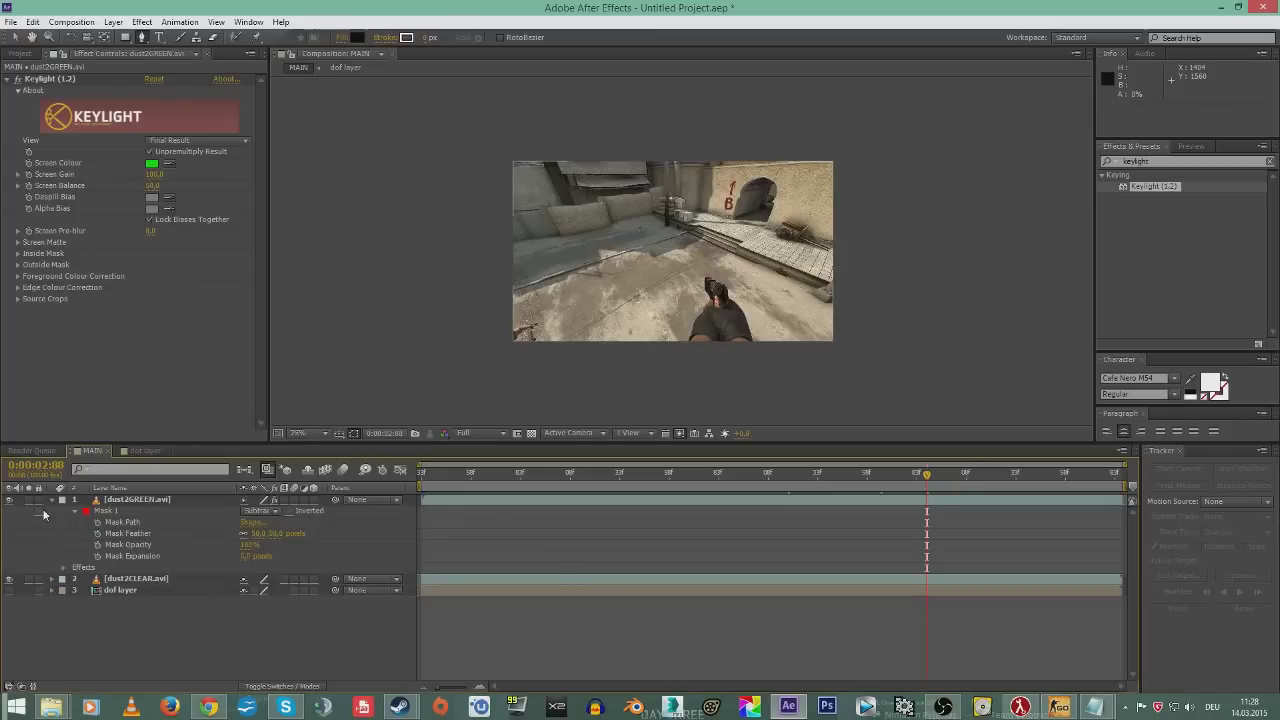
- Collapse dust2GREEN's properties and add Adjustment Layer 1 at the top of MAIN
{"action": "left_click", "coordinate": [51, 500]}
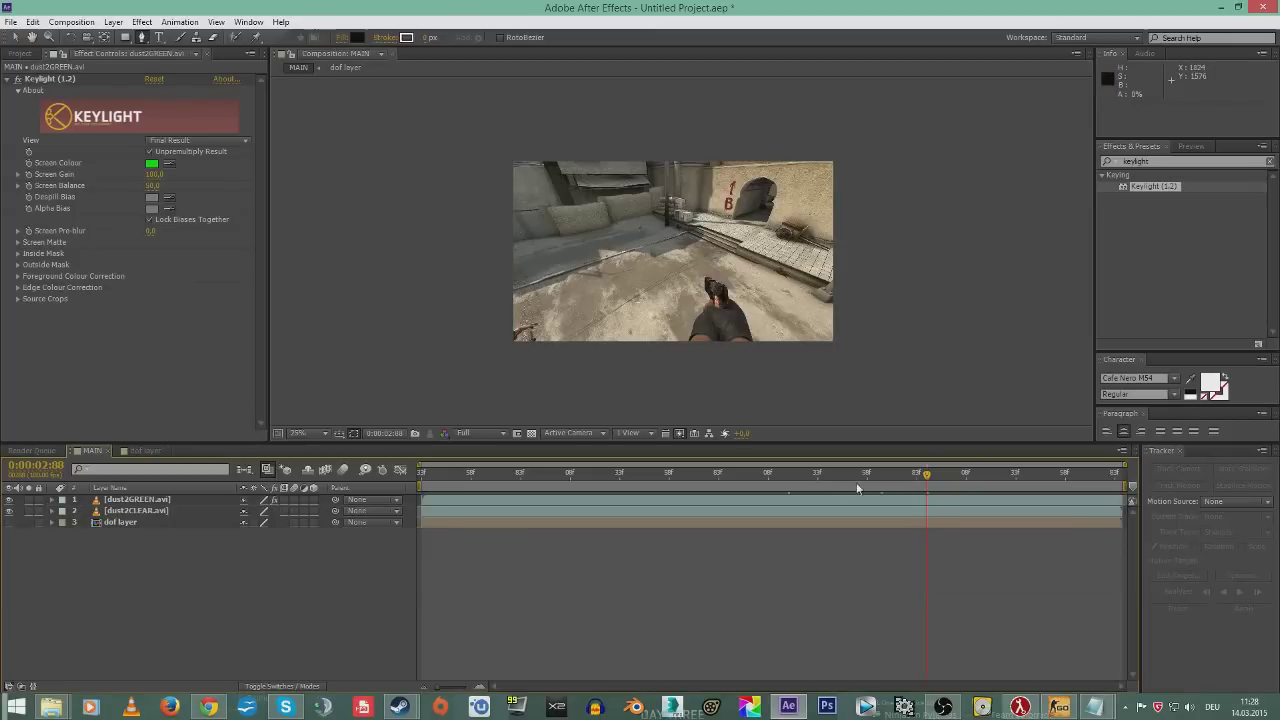
{"action": "right_click", "coordinate": [375, 566]}
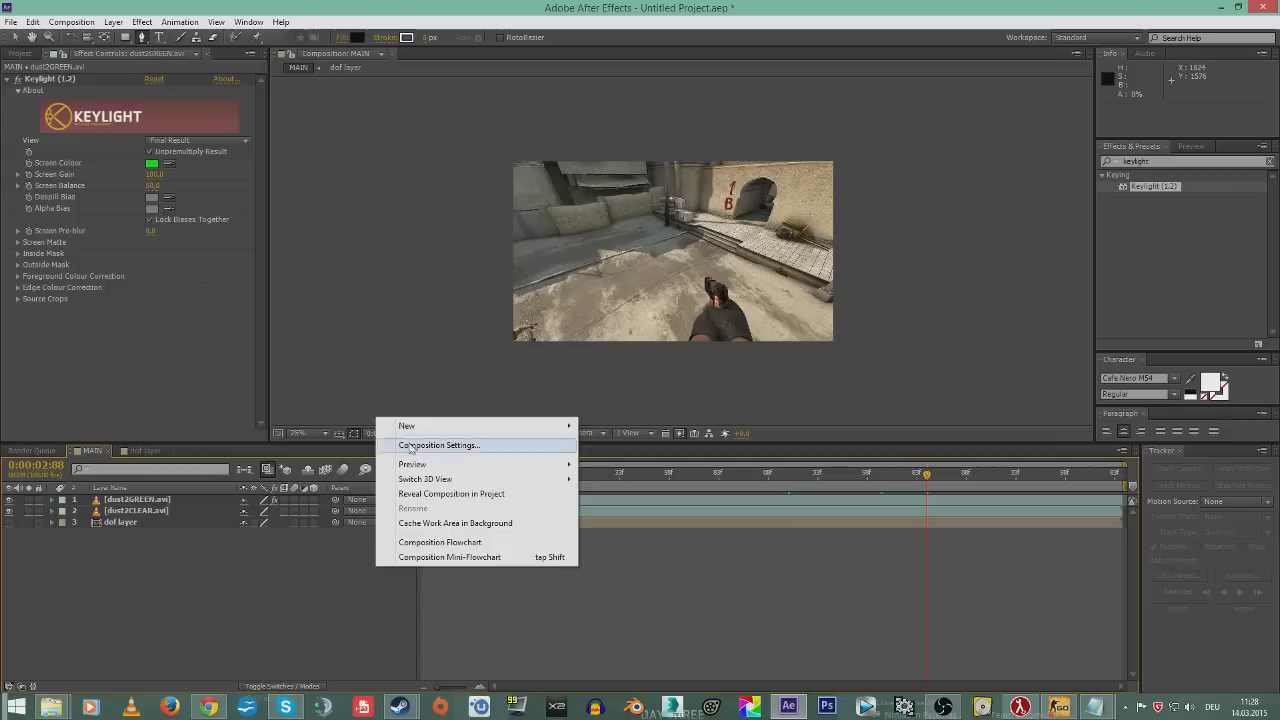
{"action": "mouse_move", "coordinate": [508, 430]}
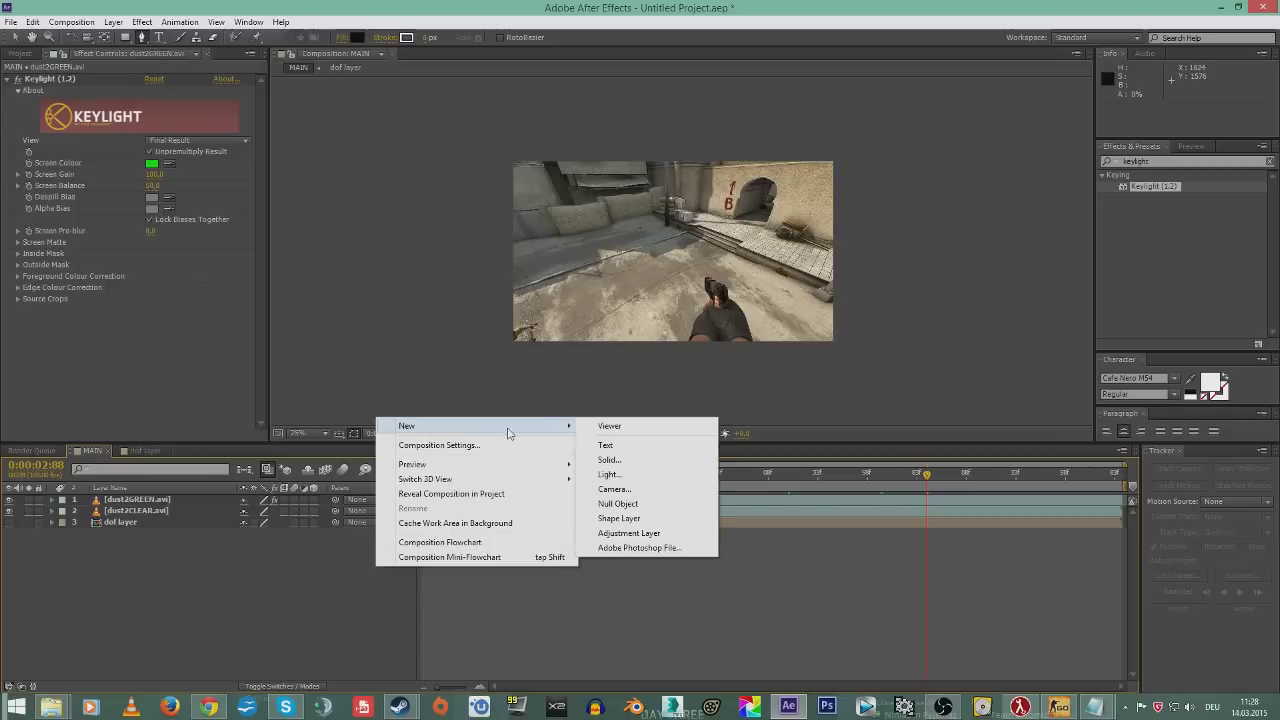
{"action": "left_click", "coordinate": [664, 535]}
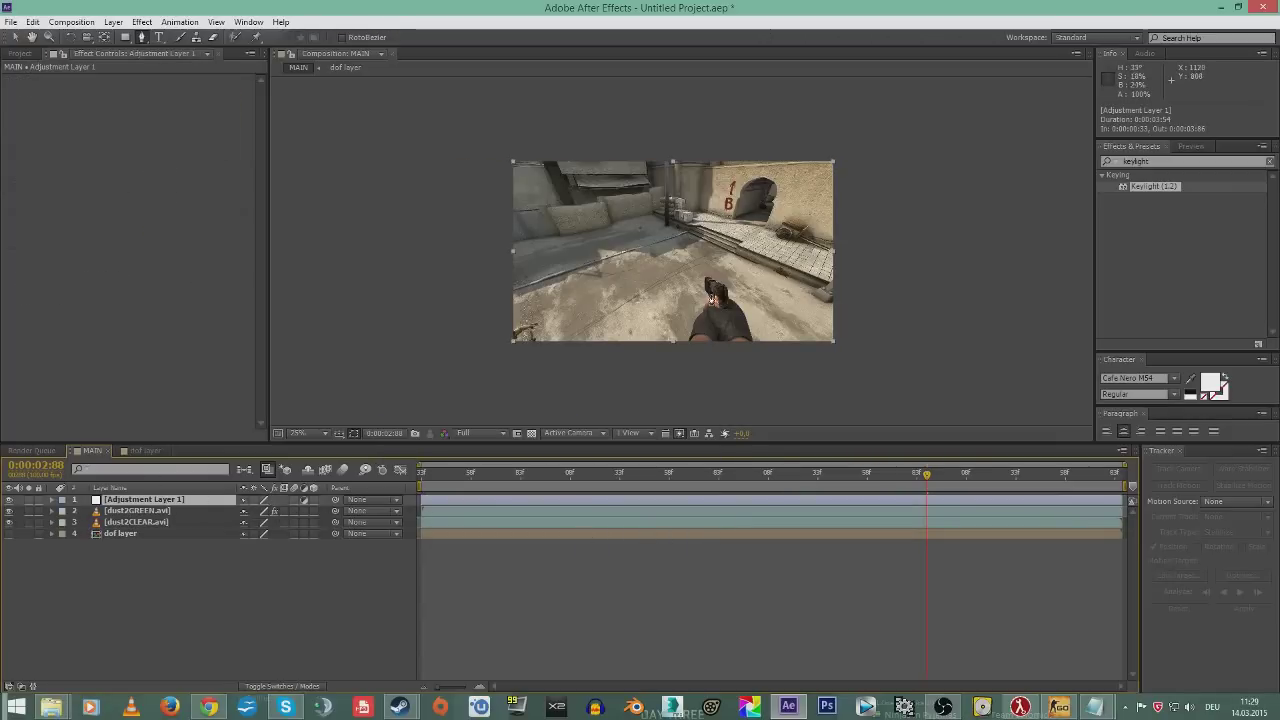
{"action": "scroll", "coordinate": [680, 246], "scroll_direction": "up", "scroll_amount": 2}
- Apply Camera Lens Blur to Adjustment Layer 1 by searching 'cam'
{"action": "left_click", "coordinate": [1150, 187]}
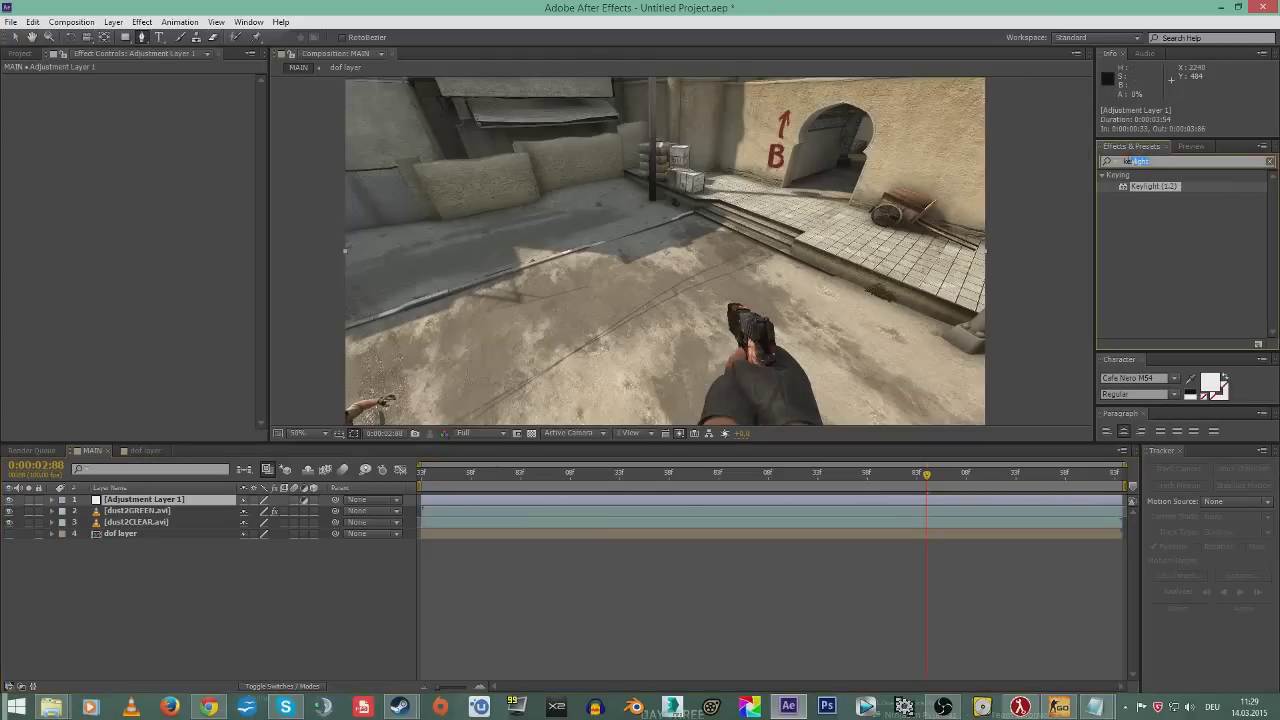
{"action": "type", "text": "cam"}
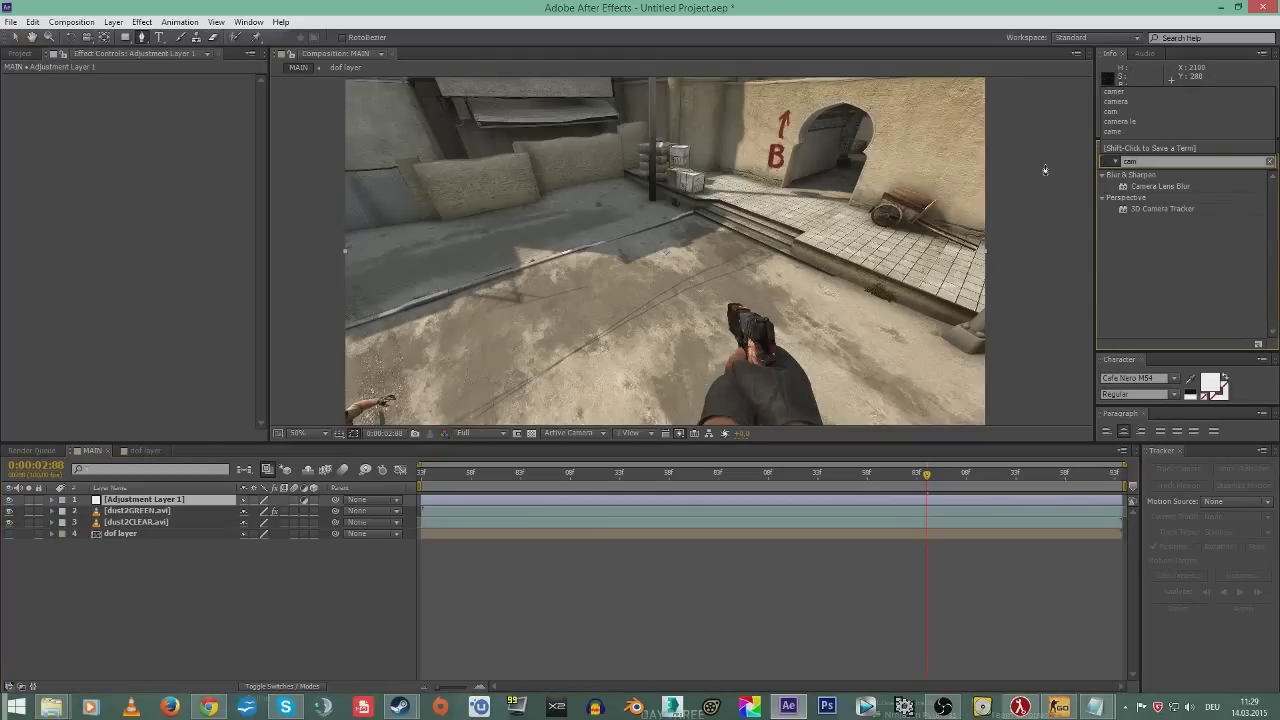
{"action": "double_click", "coordinate": [1169, 186]}
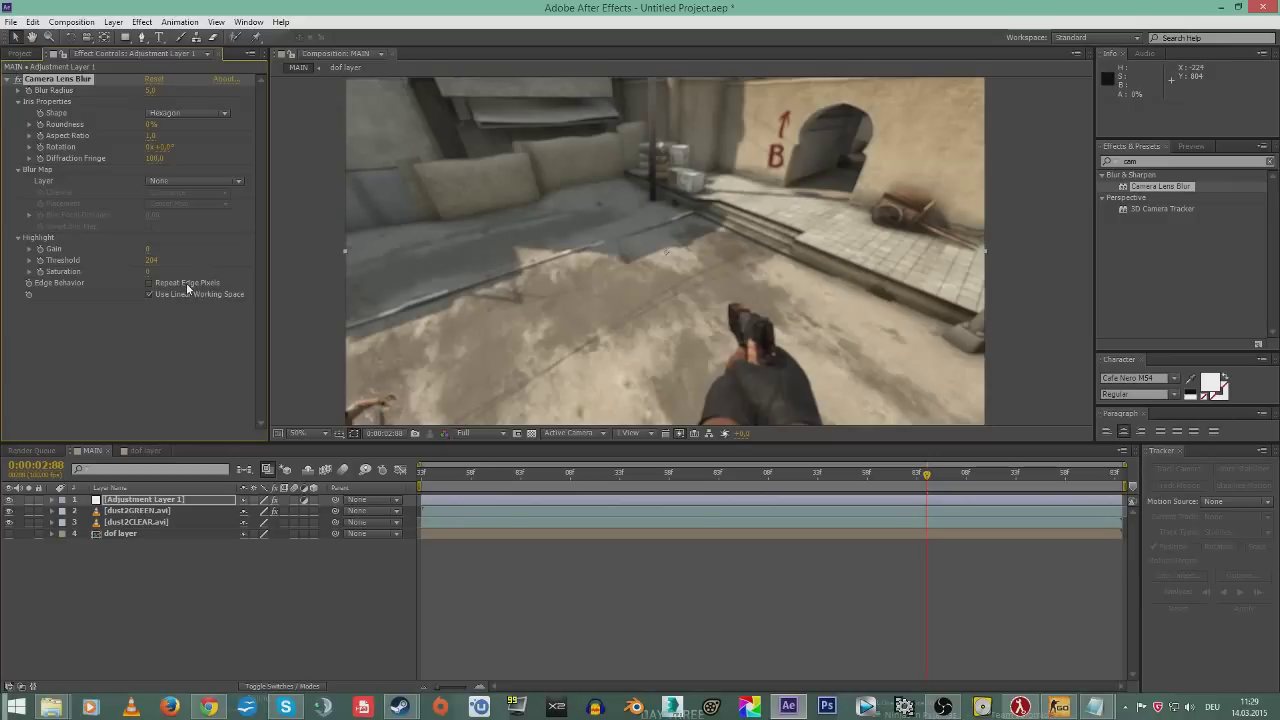
{"action": "left_click_drag", "start_coordinate": [360, 215], "coordinate": [446, 261]}
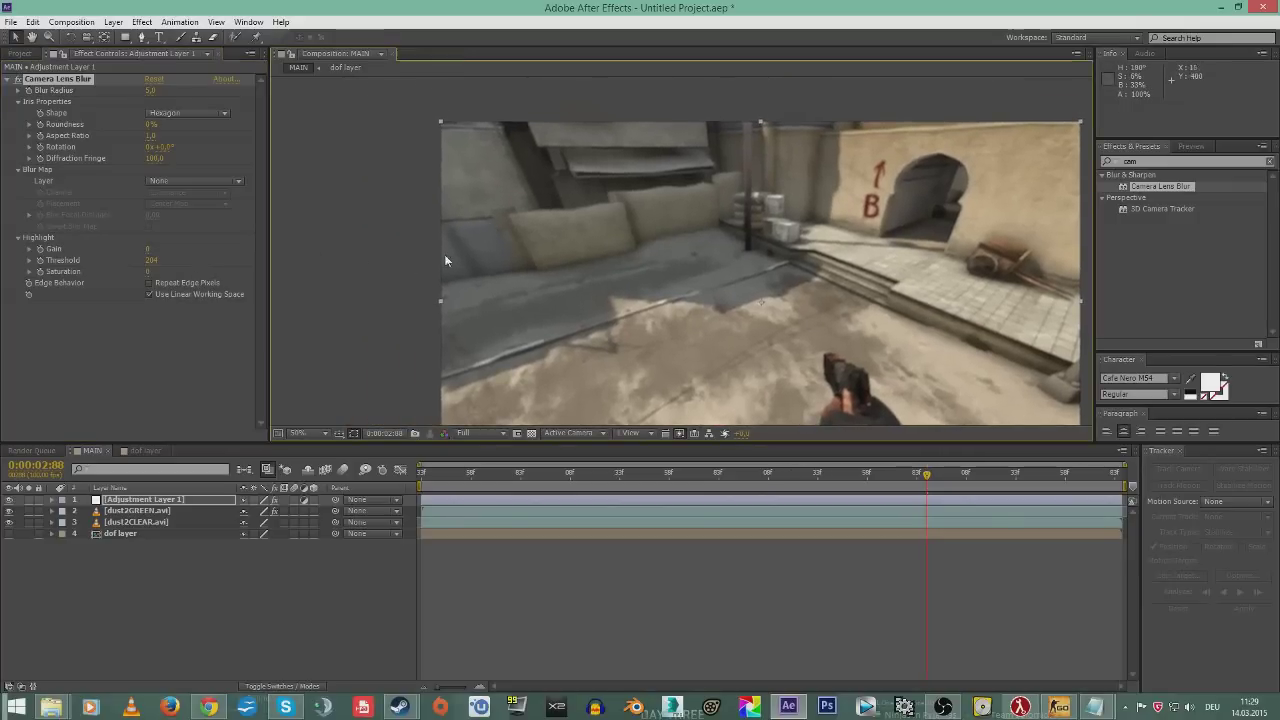
{"action": "scroll", "coordinate": [446, 261], "scroll_direction": "up", "scroll_amount": 4}
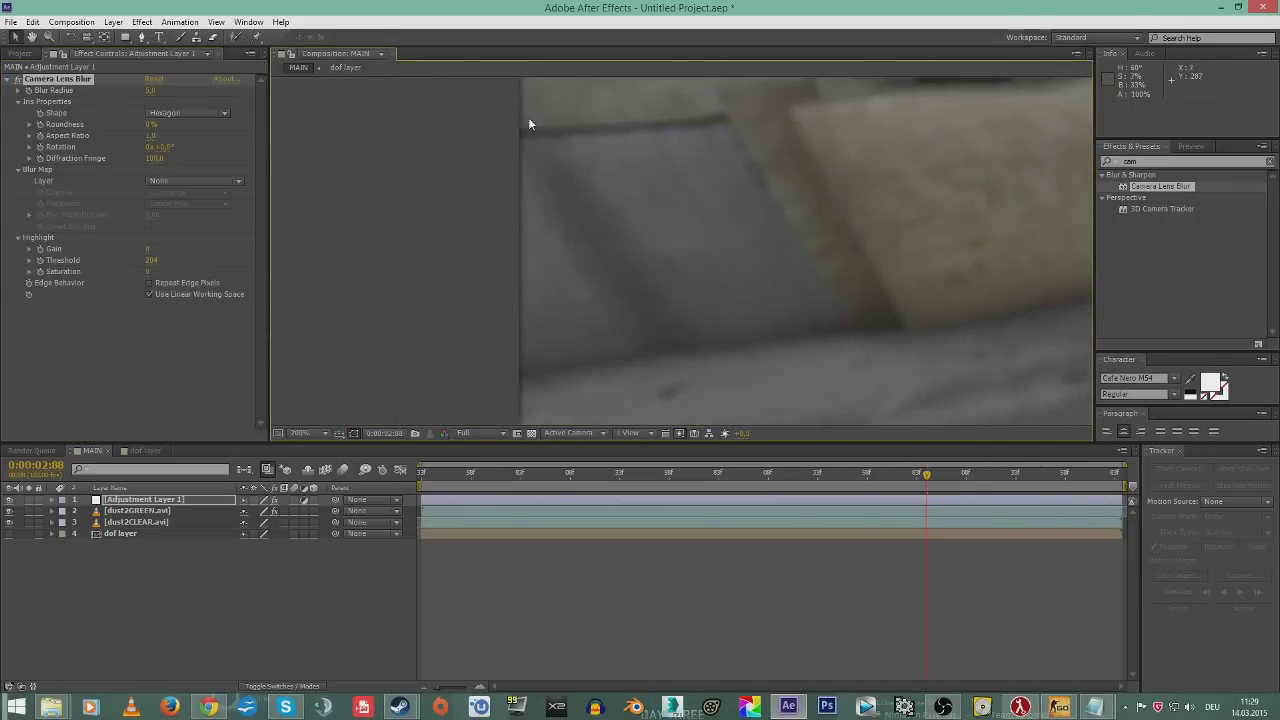
{"action": "scroll", "coordinate": [588, 226], "scroll_direction": "up", "scroll_amount": 2}
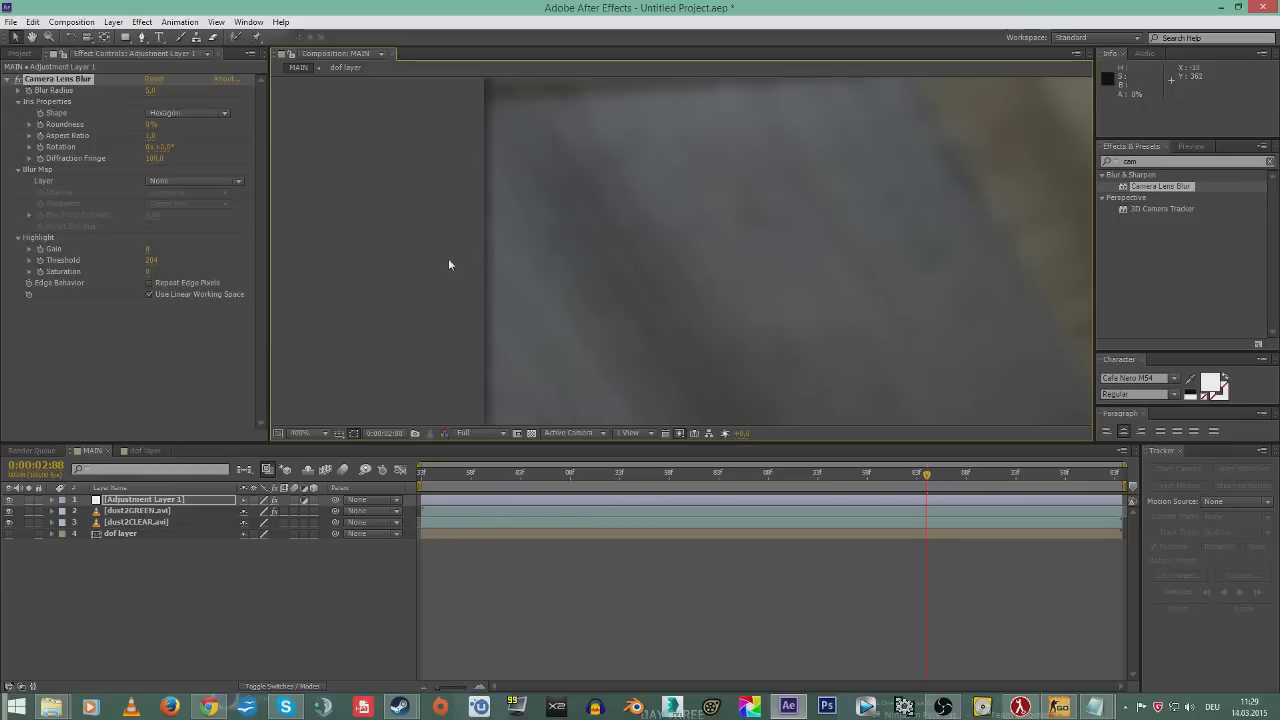
- Enable Repeat Edge Pixels and set the lens blur's Blur Radius to 12
{"action": "left_click", "coordinate": [181, 282]}
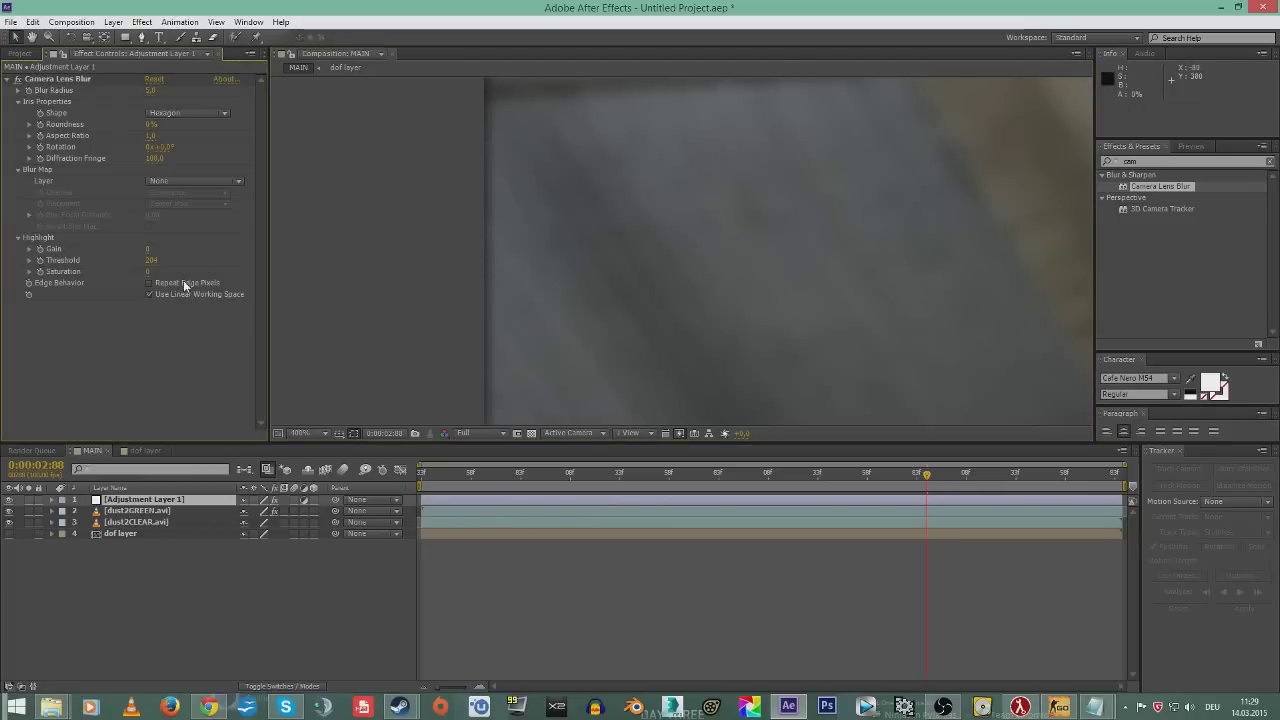
{"action": "scroll", "coordinate": [657, 311], "scroll_direction": "down", "scroll_amount": 4}
{"action": "scroll", "coordinate": [650, 300], "scroll_direction": "right", "scroll_amount": 3}
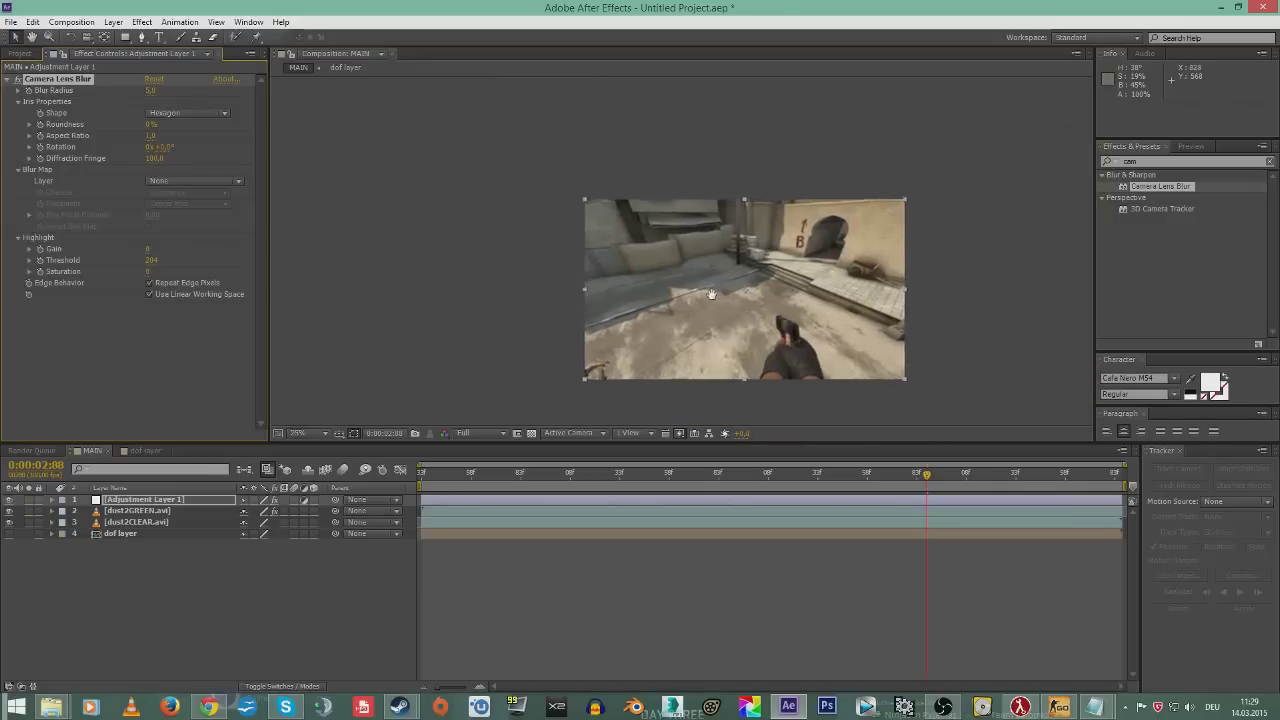
{"action": "scroll", "coordinate": [641, 271], "scroll_direction": "up", "scroll_amount": 2}
{"action": "left_click_drag", "start_coordinate": [644, 256], "coordinate": [640, 191]}
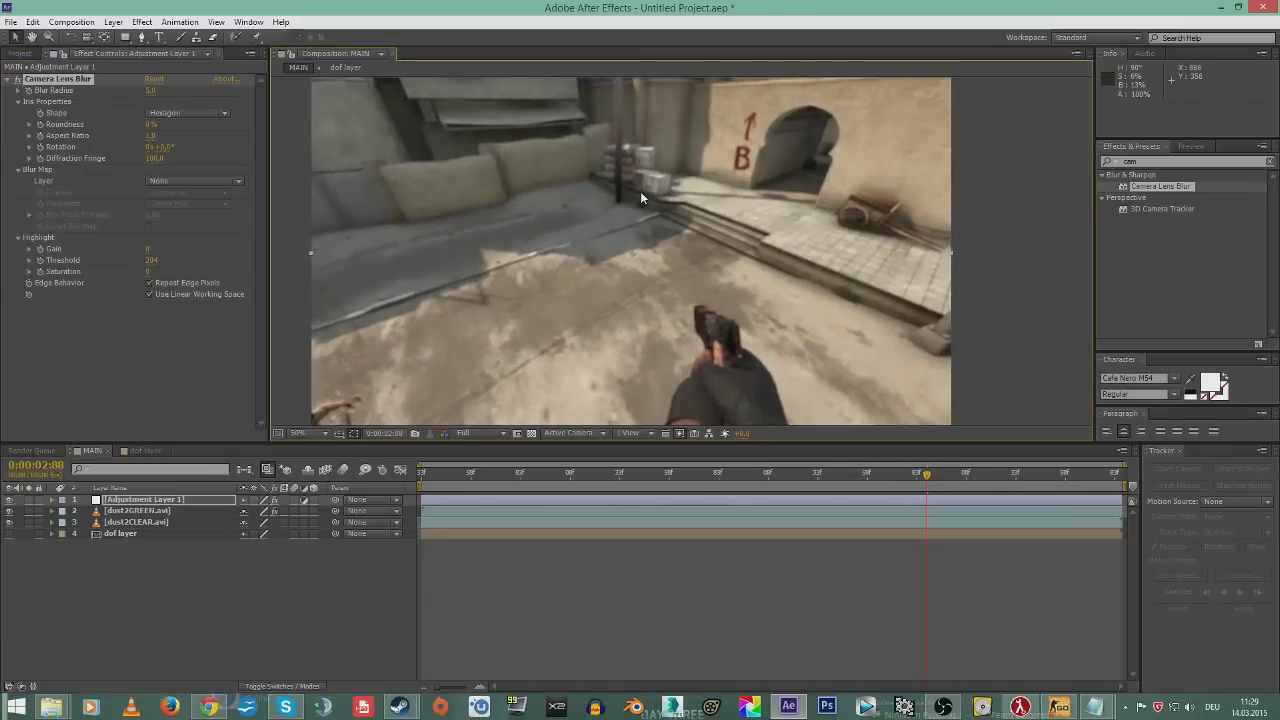
{"action": "scroll", "coordinate": [592, 230], "scroll_direction": "down", "scroll_amount": 1}
{"action": "scroll", "coordinate": [678, 240], "scroll_direction": "up", "scroll_amount": 1}
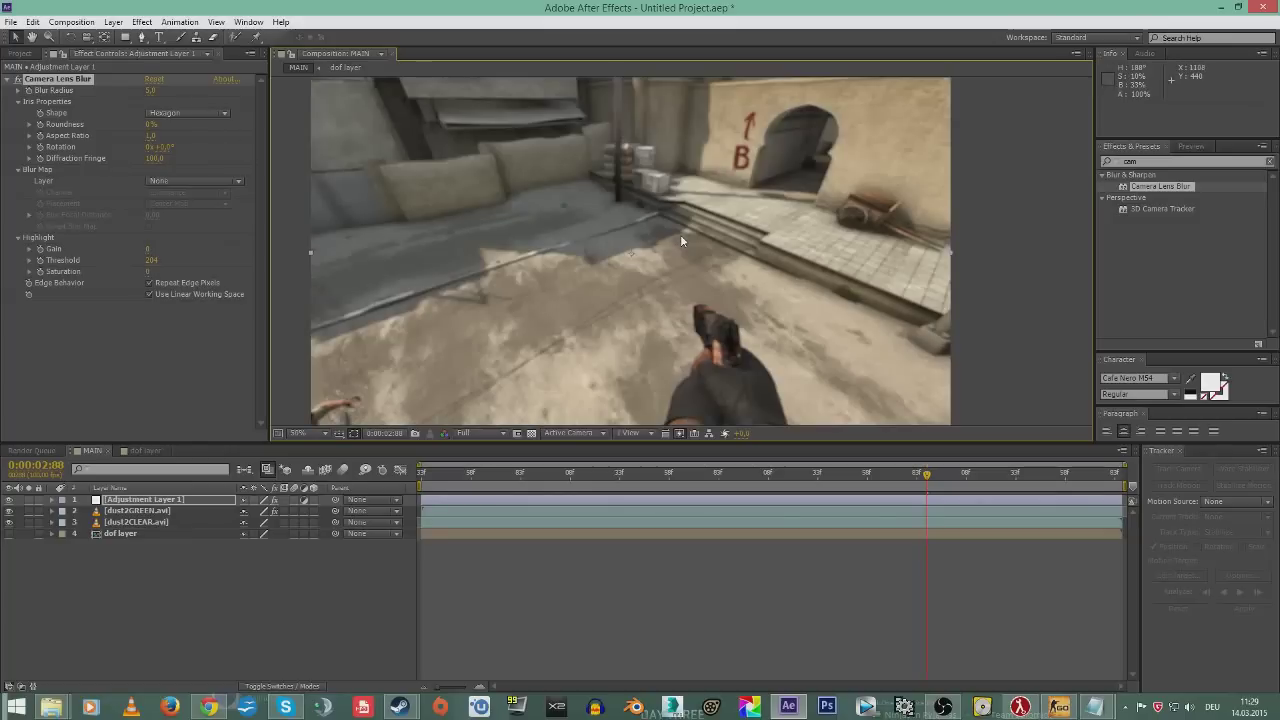
{"action": "left_click", "coordinate": [153, 91]}
{"action": "type", "text": "12"}
{"action": "key", "text": "Return"}
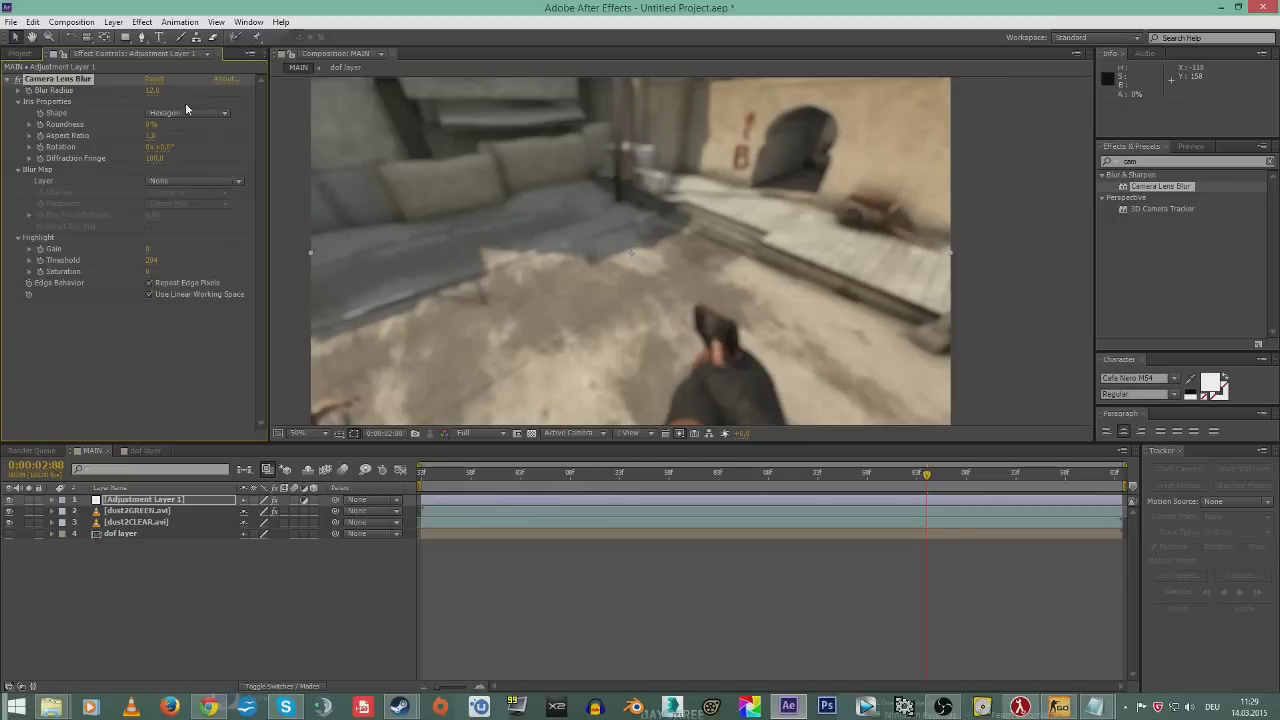
- Set the iris shape to Decagon and the Blur Map layer to 4. dof layer
{"action": "left_click", "coordinate": [185, 112]}
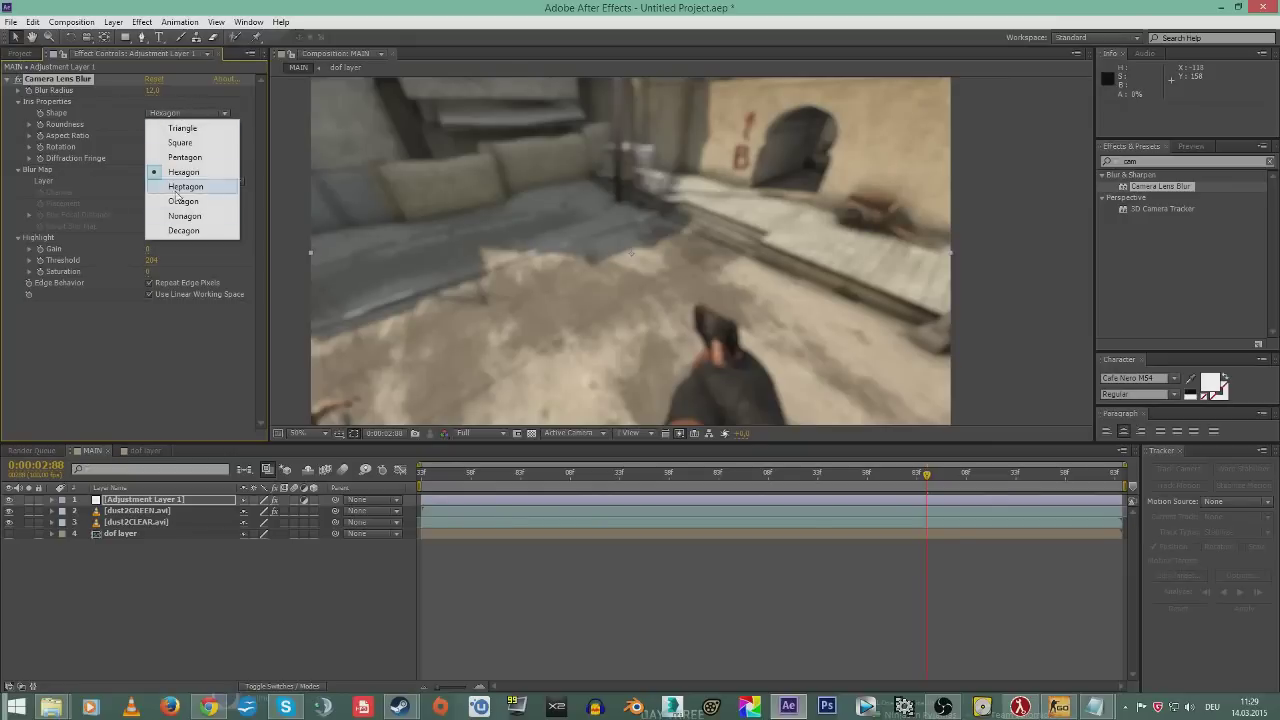
{"action": "left_click", "coordinate": [191, 232]}
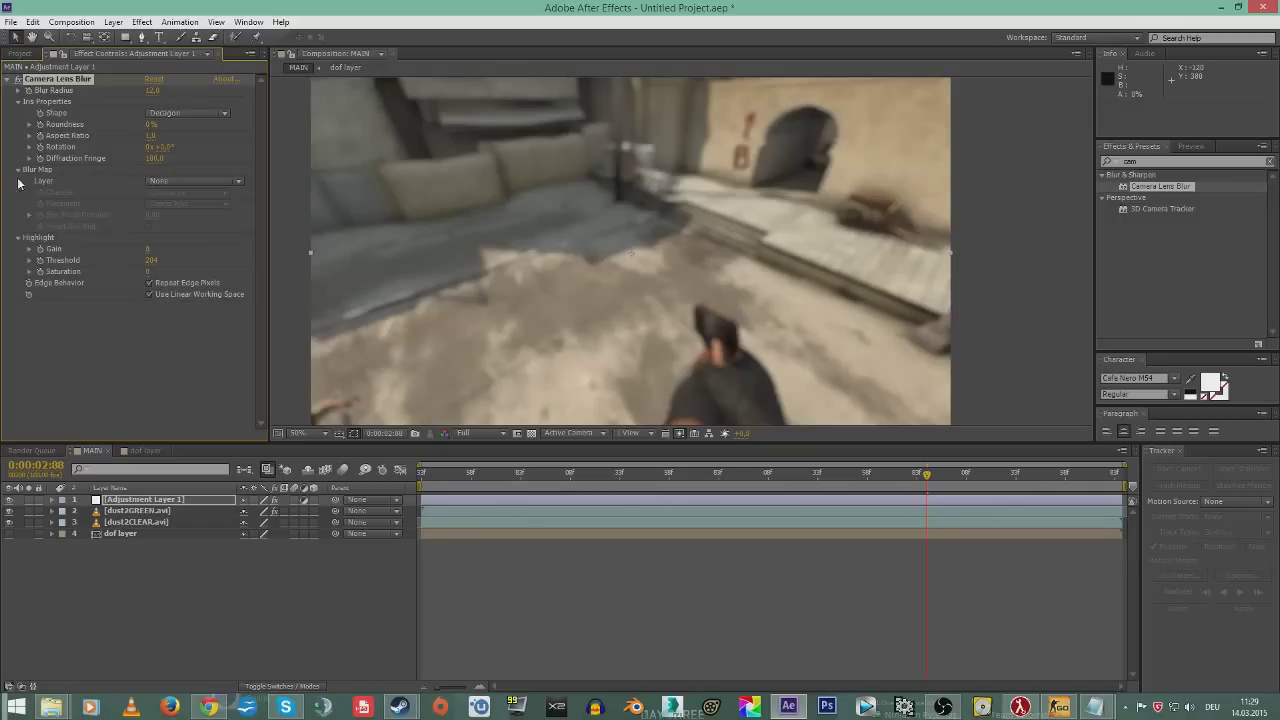
{"action": "left_click", "coordinate": [167, 184]}
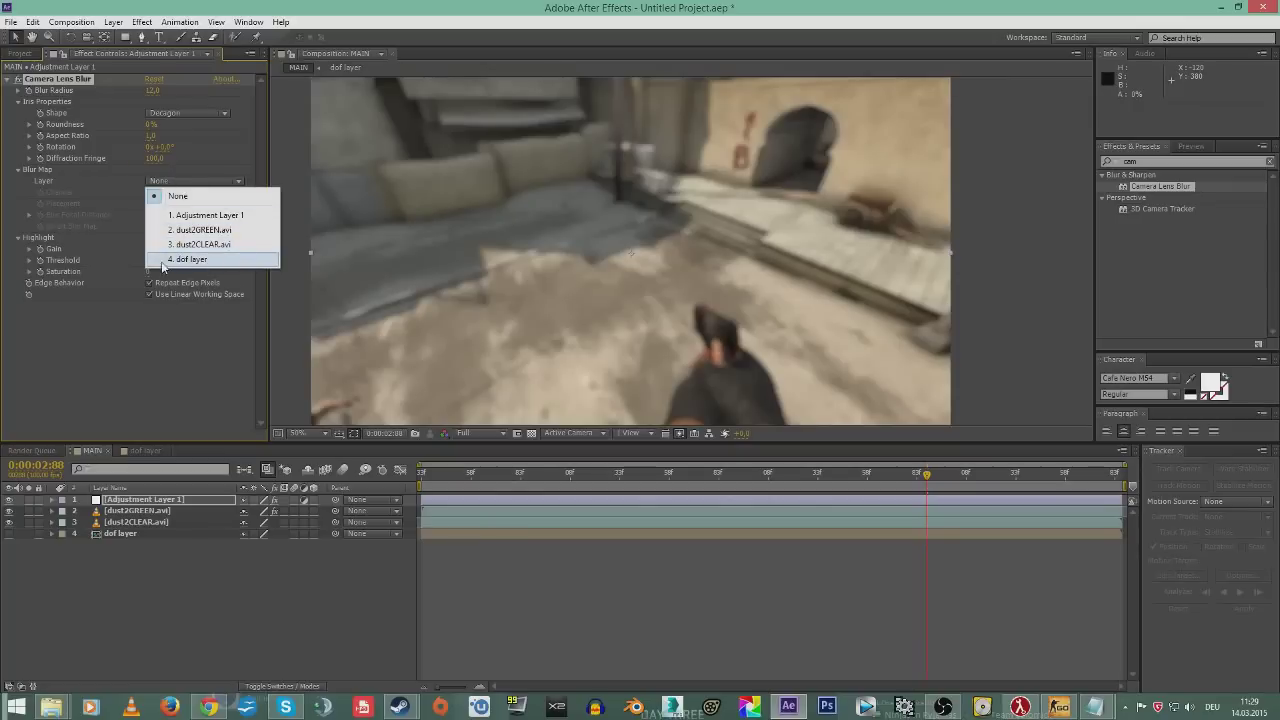
{"action": "left_click", "coordinate": [187, 261]}
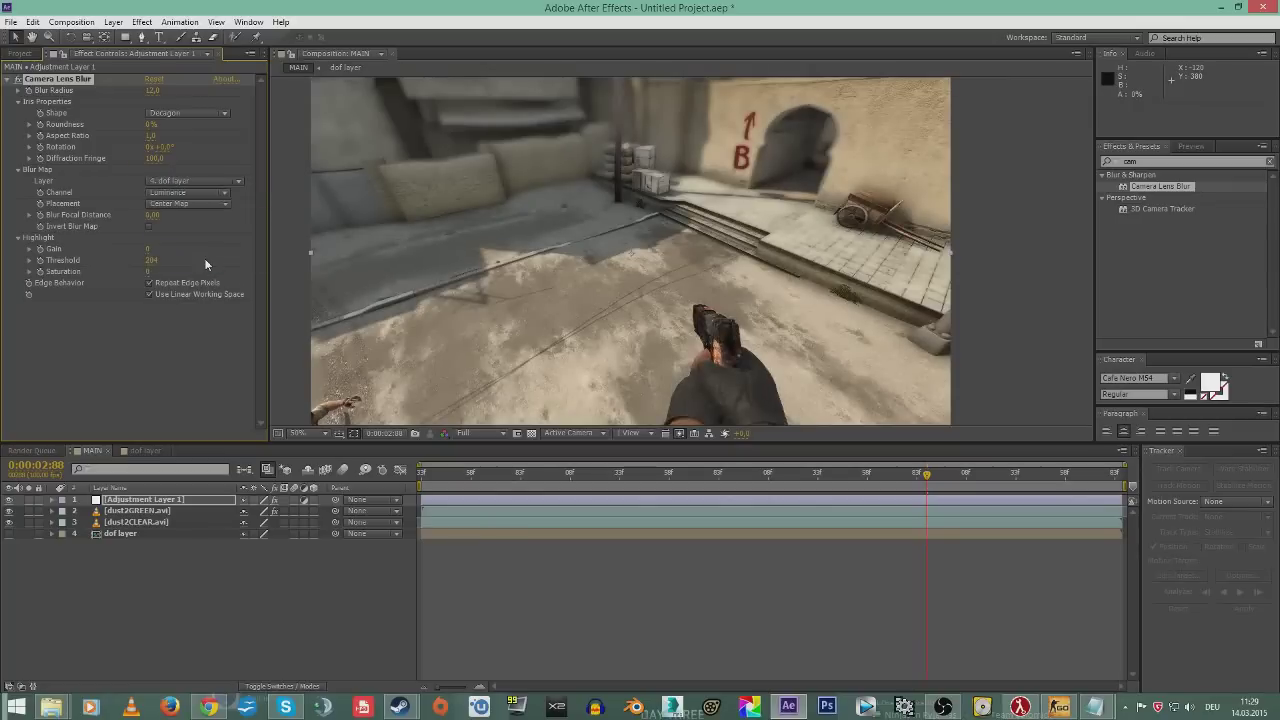
{"action": "left_click_drag", "start_coordinate": [497, 264], "coordinate": [561, 310]}
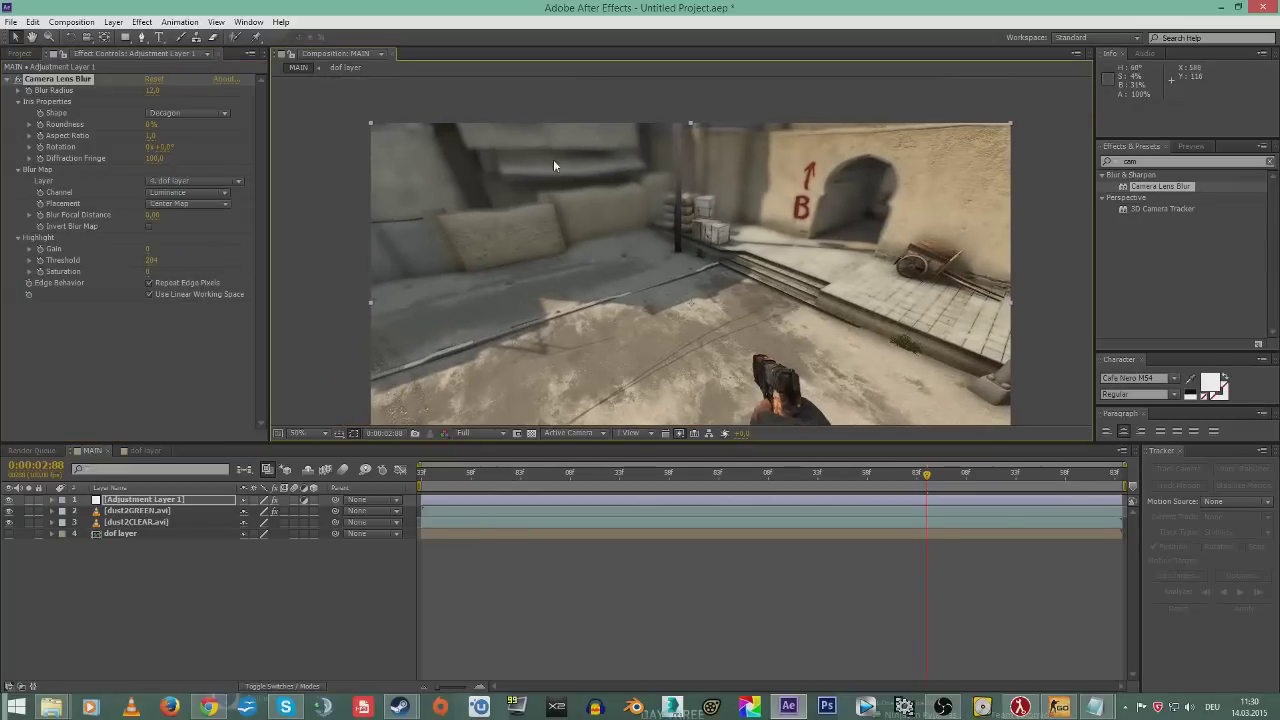
{"action": "left_click_drag", "start_coordinate": [506, 166], "coordinate": [497, 121]}
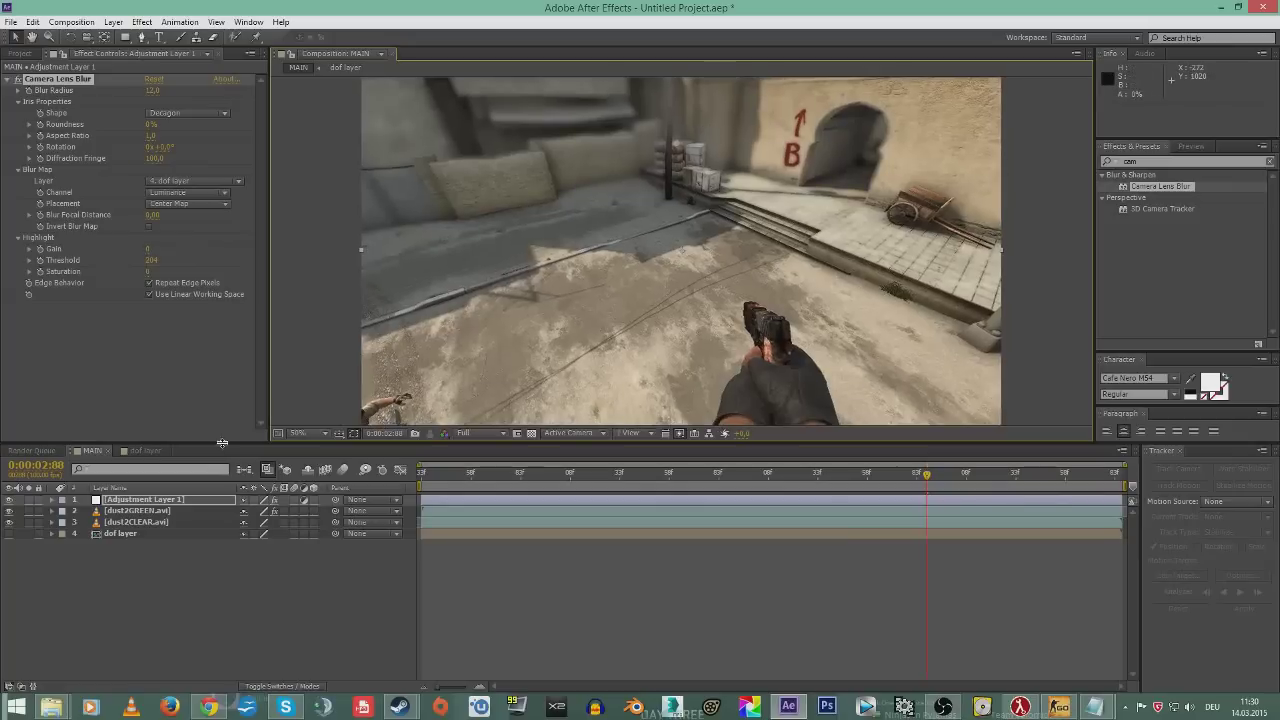
- View the dof layer precomp's depth image, then return to MAIN at 0:00:02:29
{"action": "double_click", "coordinate": [142, 533]}
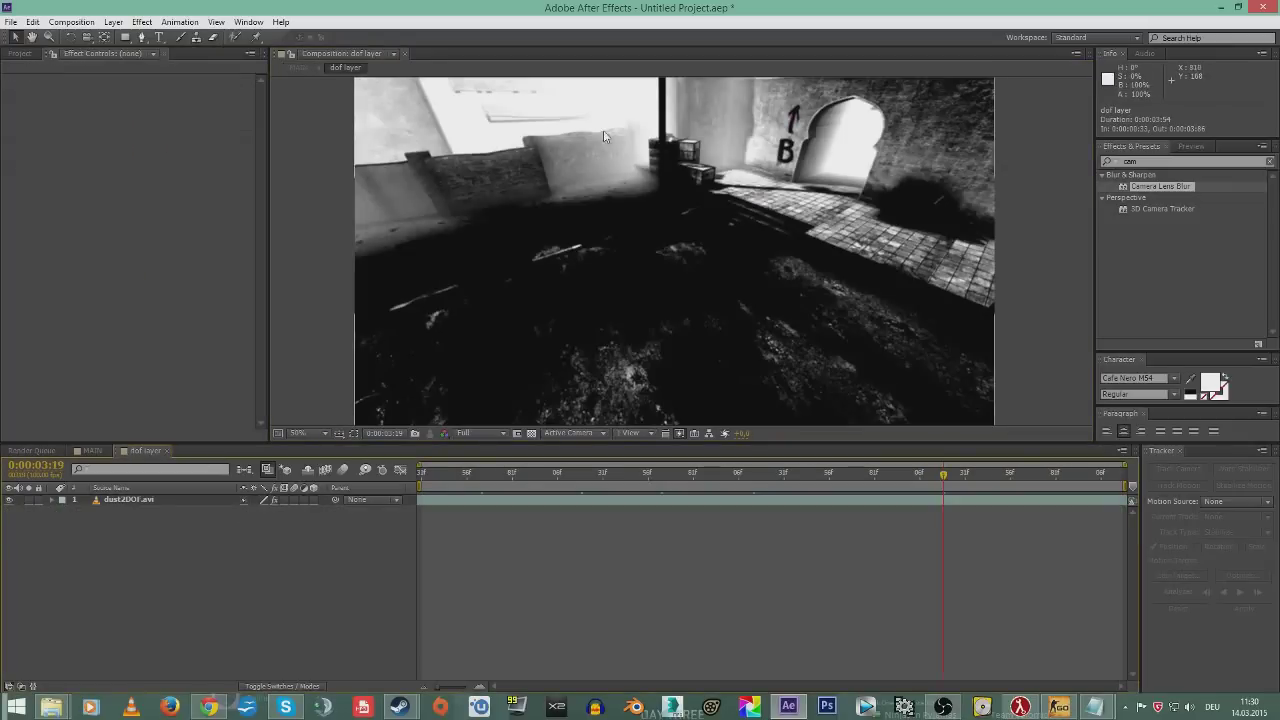
{"action": "key", "text": "shift+Escape"}
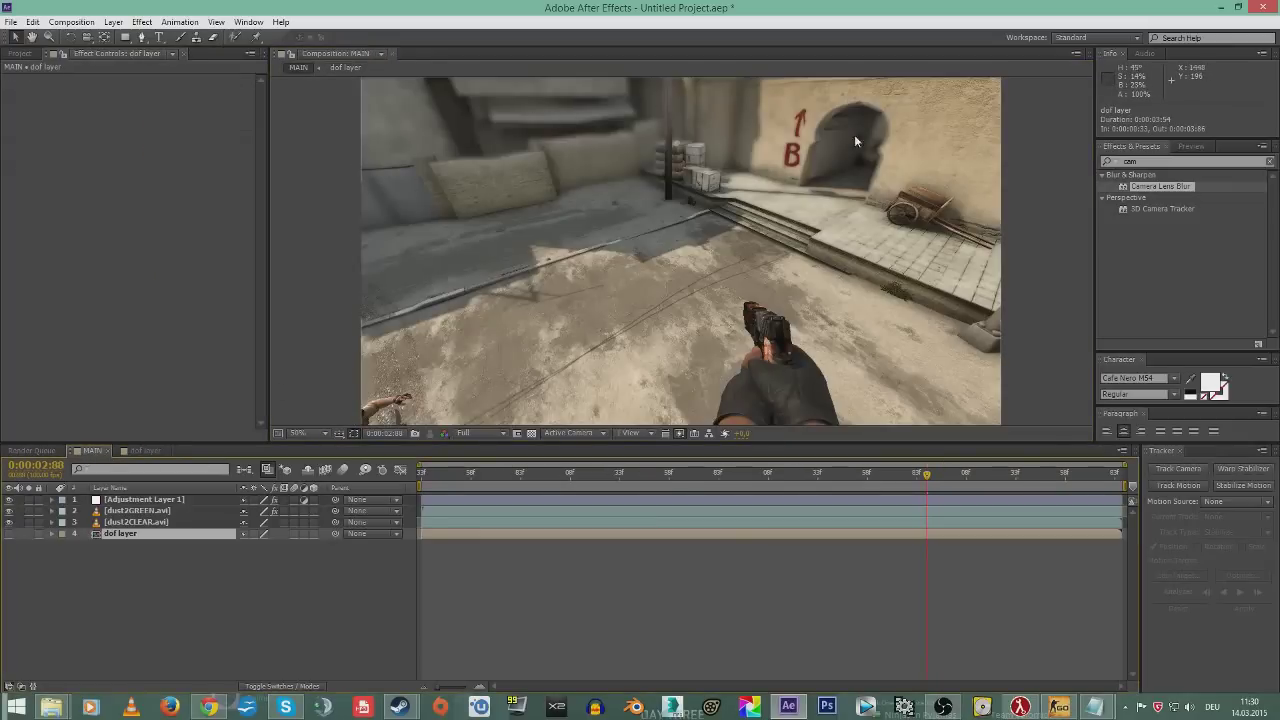
{"action": "left_click", "coordinate": [694, 472]}
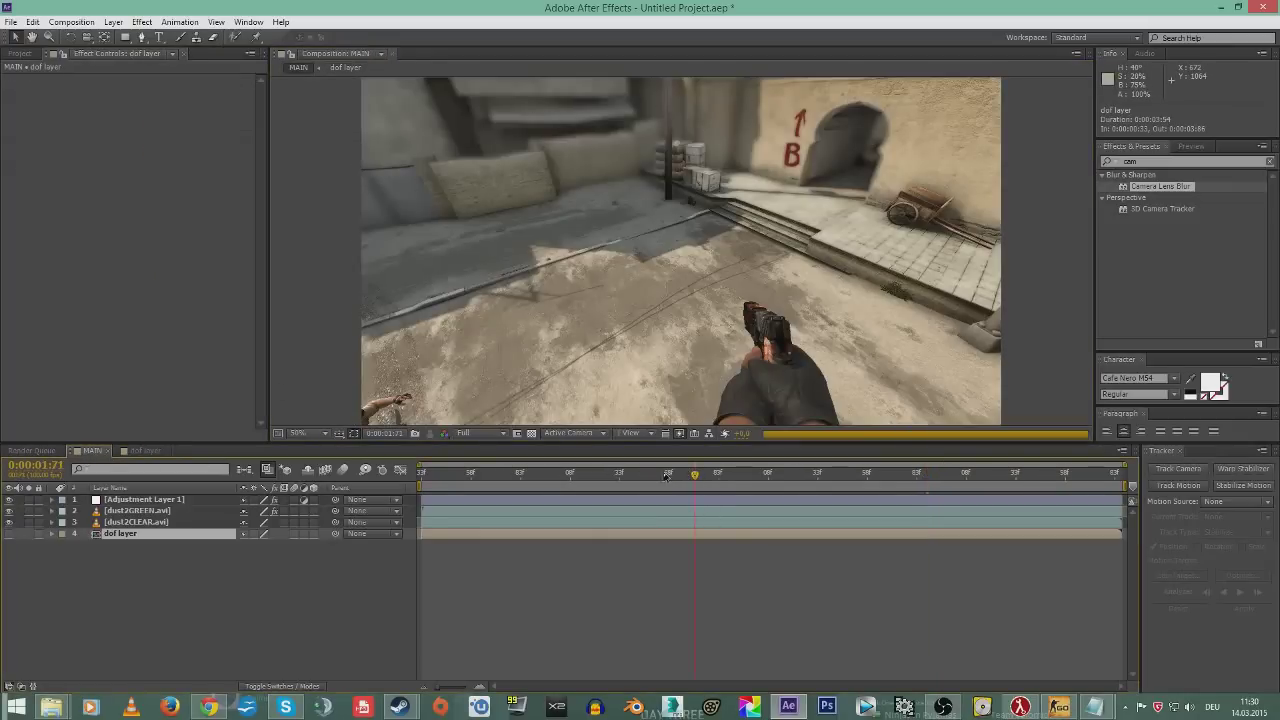
{"action": "left_click_drag", "start_coordinate": [665, 476], "coordinate": [707, 480]}
{"action": "left_click", "coordinate": [809, 478]}
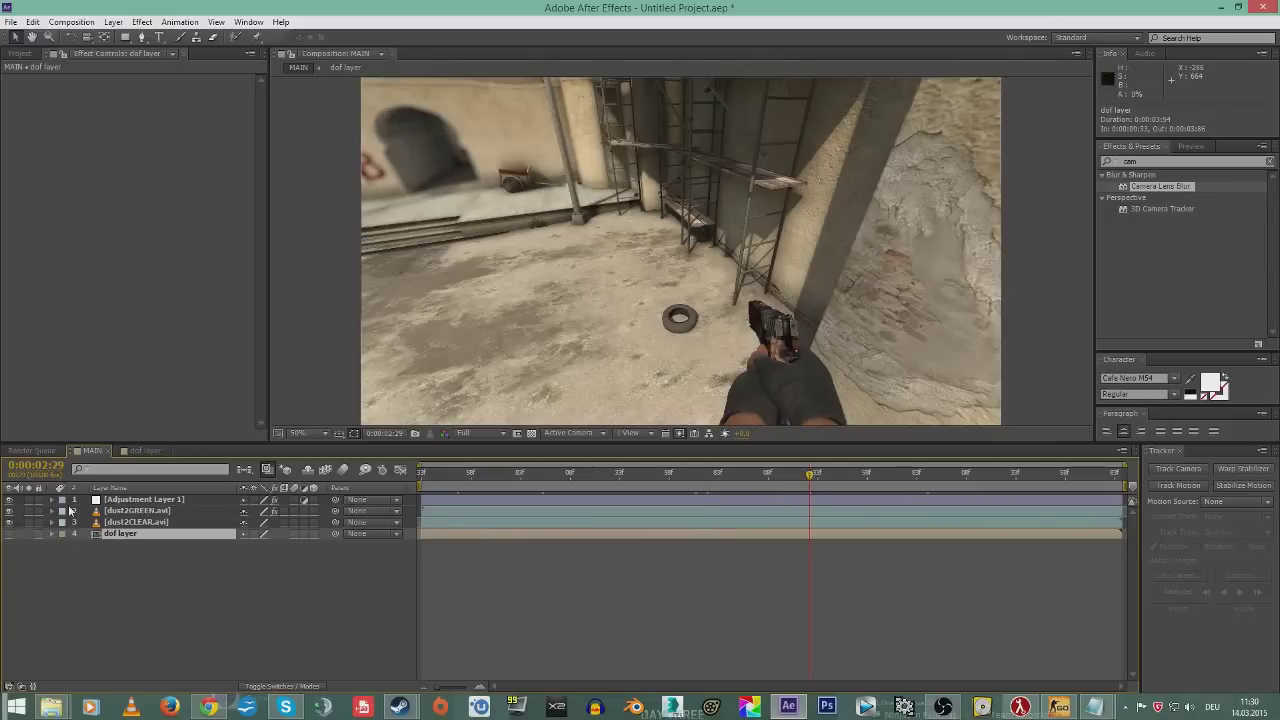
- Solo dust2CLEAR.avi to view the background alone, then unsolo it
{"action": "left_click", "coordinate": [150, 523]}
{"action": "right_click", "coordinate": [141, 527]}
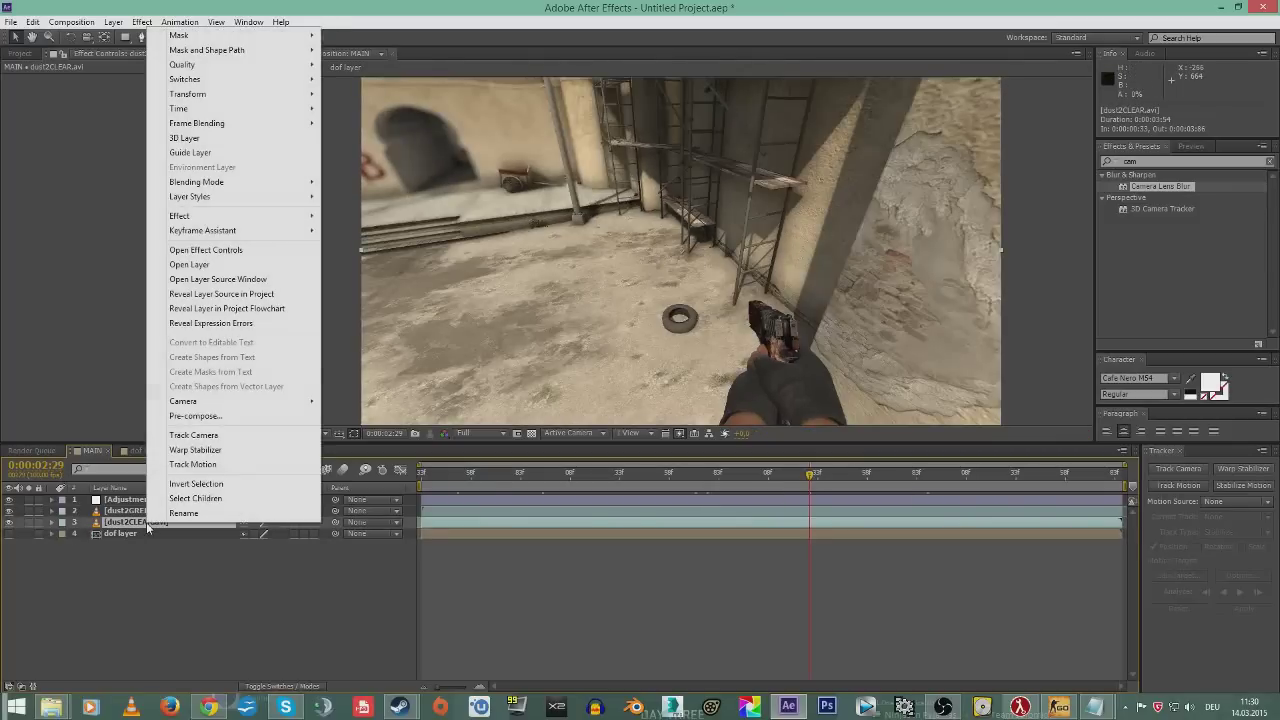
{"action": "left_click", "coordinate": [195, 527]}
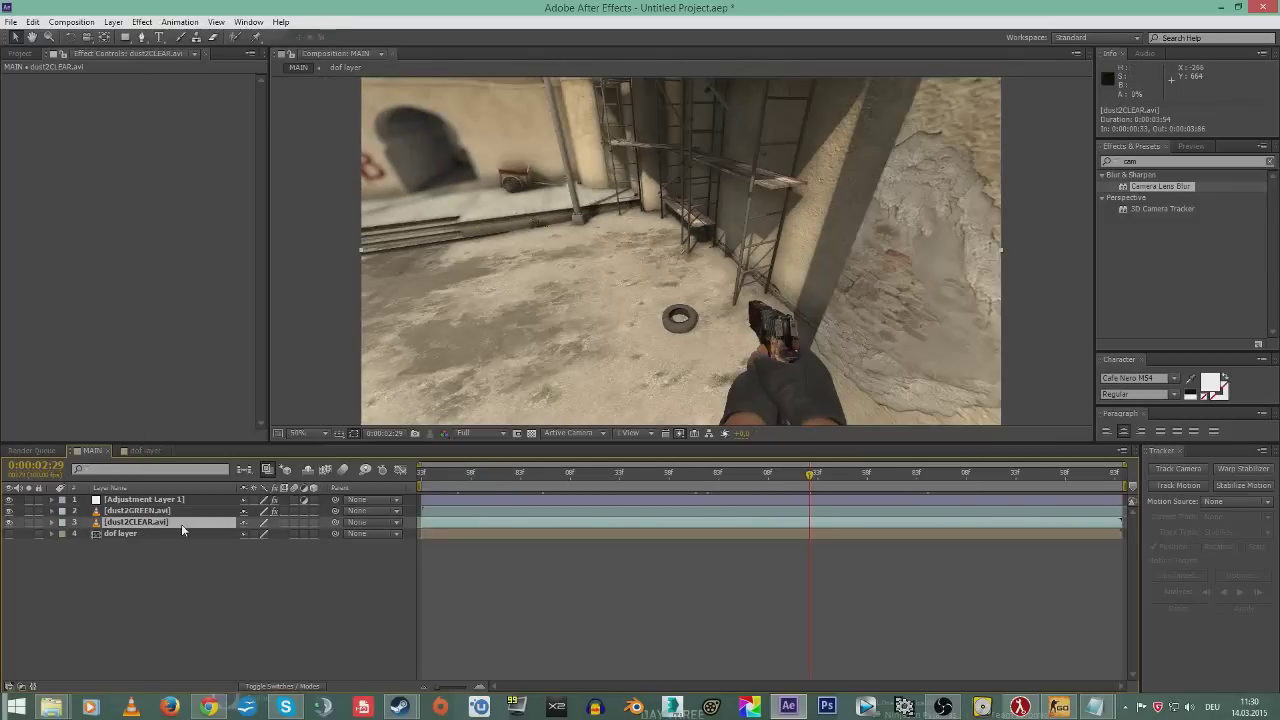
{"action": "left_click", "coordinate": [29, 523]}
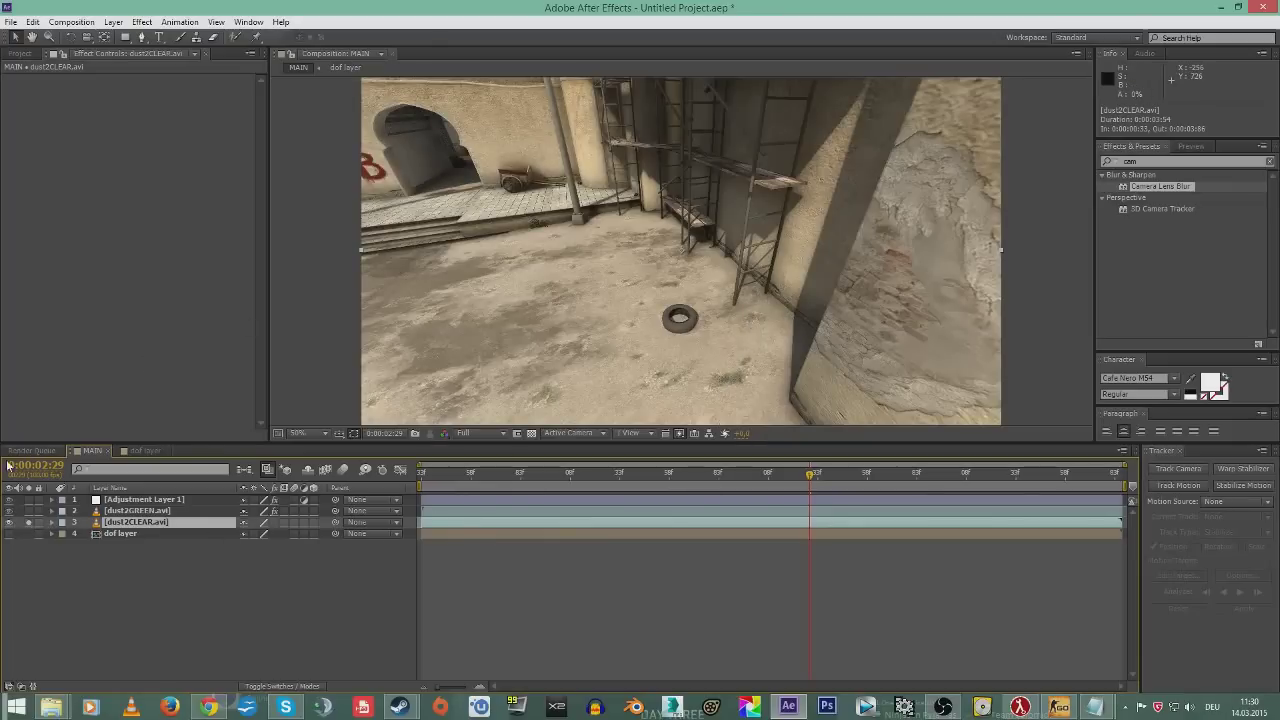
{"action": "left_click", "coordinate": [29, 523]}
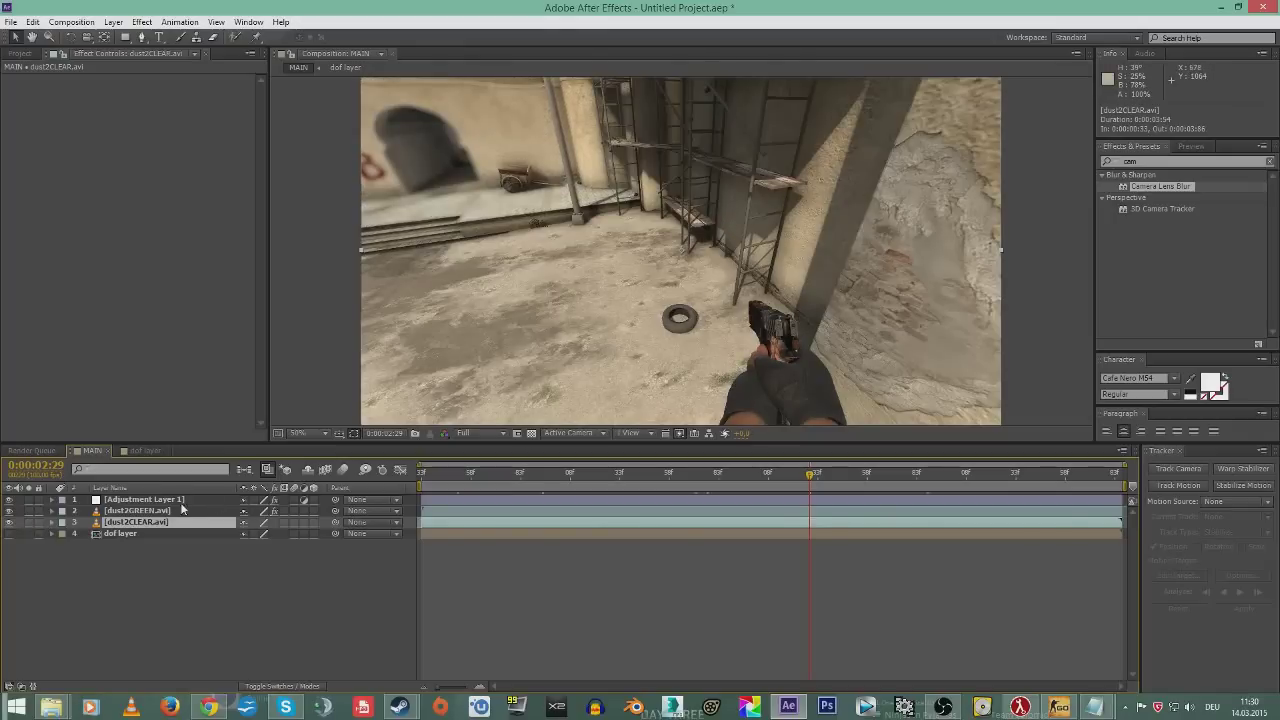
- Hide and reshow dust2GREEN.avi, then scrub back to 0:00:01:35
{"action": "left_click", "coordinate": [130, 512]}
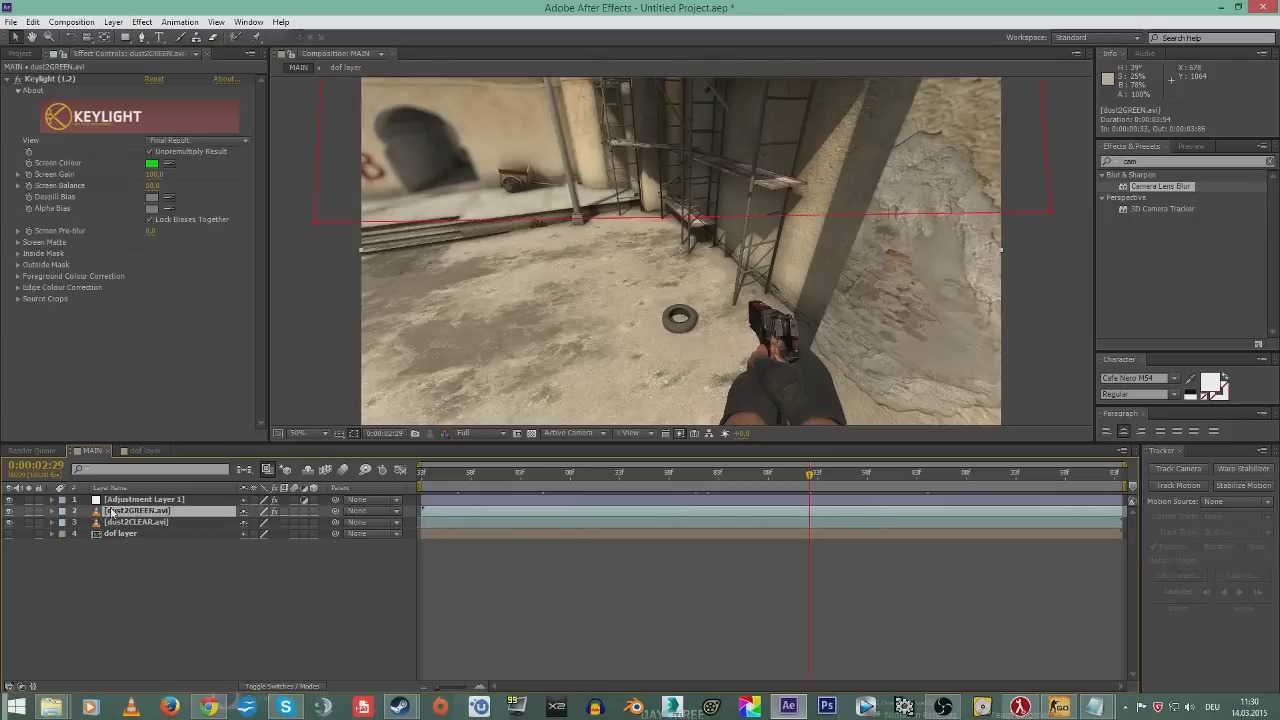
{"action": "left_click", "coordinate": [9, 511]}
{"action": "left_click", "coordinate": [9, 511]}
{"action": "left_click_drag", "start_coordinate": [715, 474], "coordinate": [622, 487]}
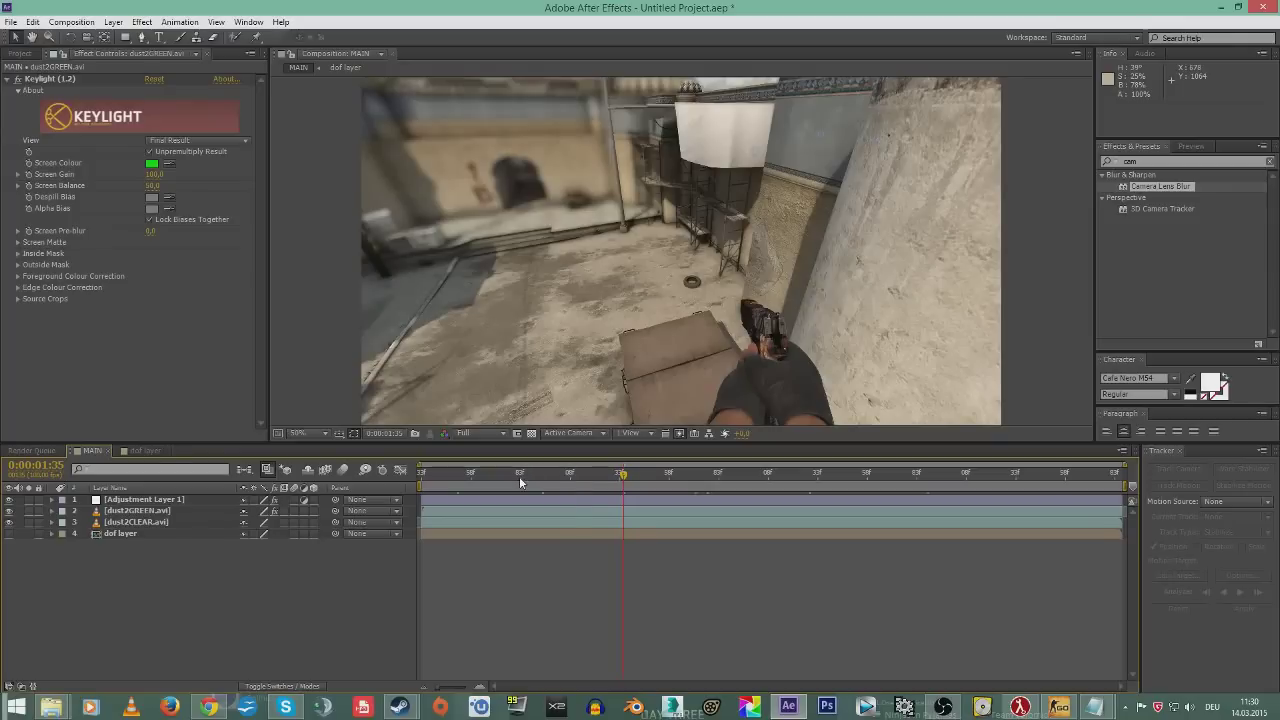
- Review the composite from an earlier frame and finish at 0:00:02:93
{"action": "left_click", "coordinate": [497, 474]}
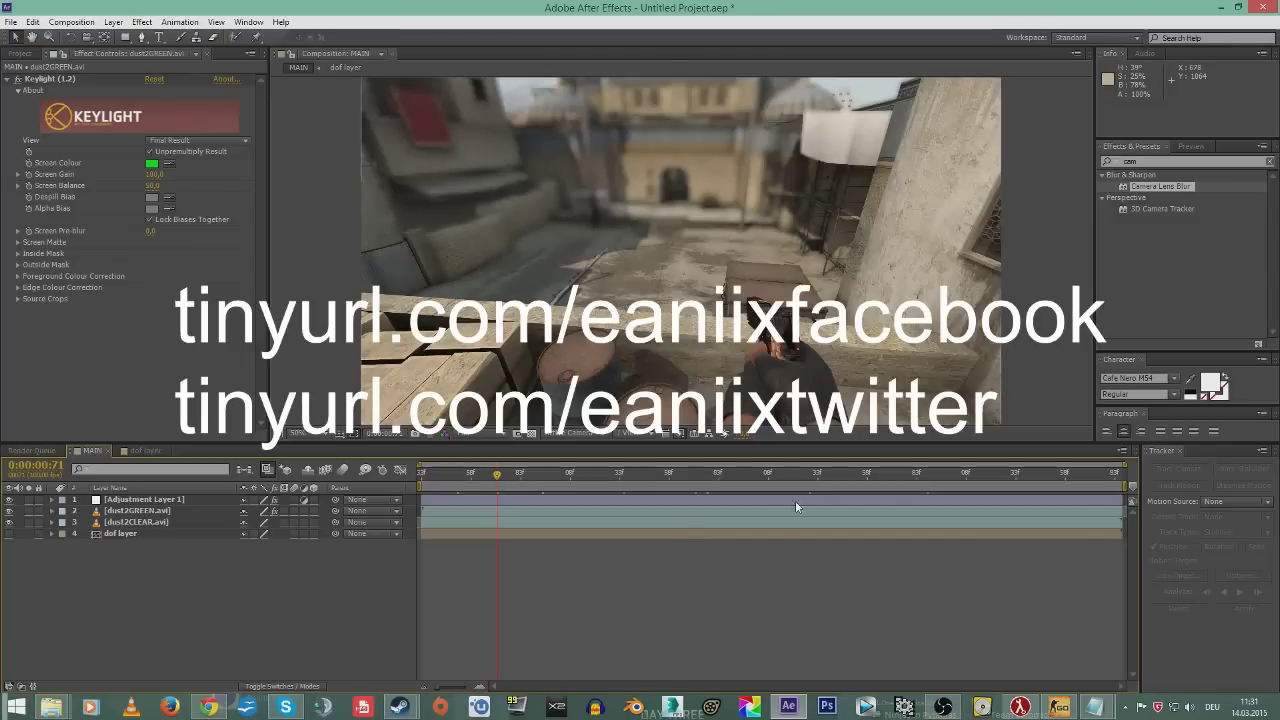
{"action": "left_click", "coordinate": [937, 477]}
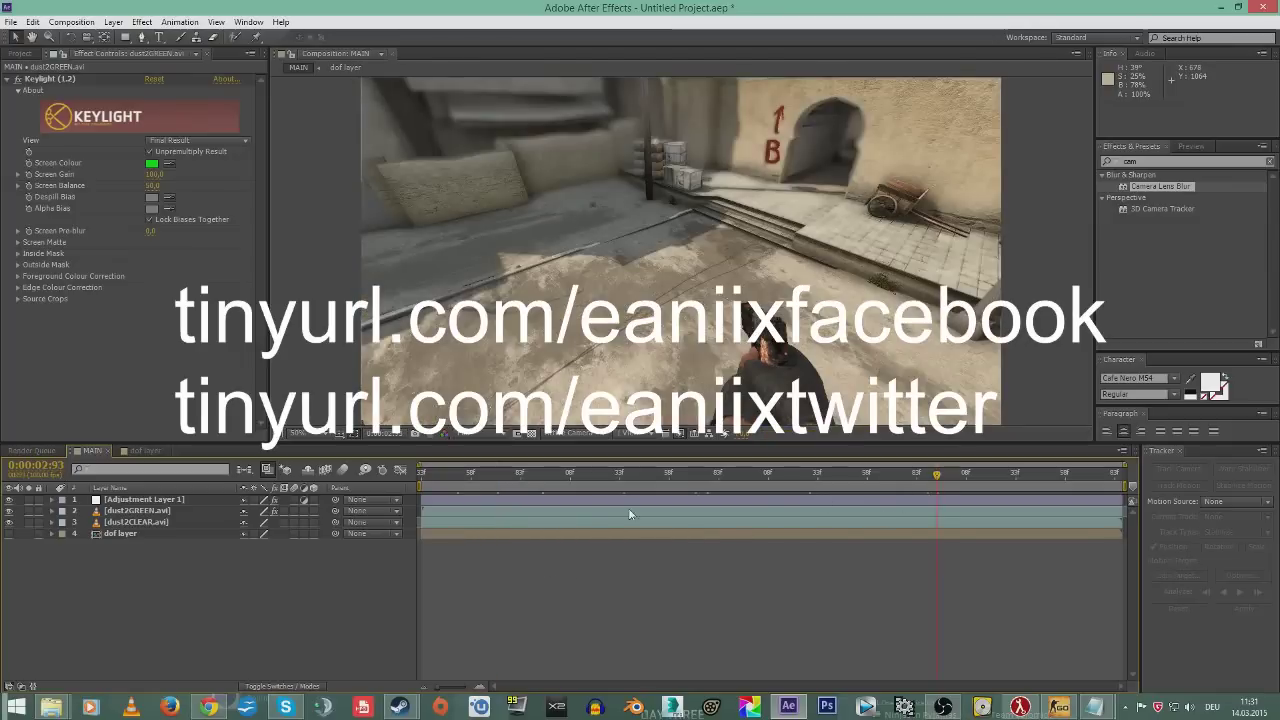